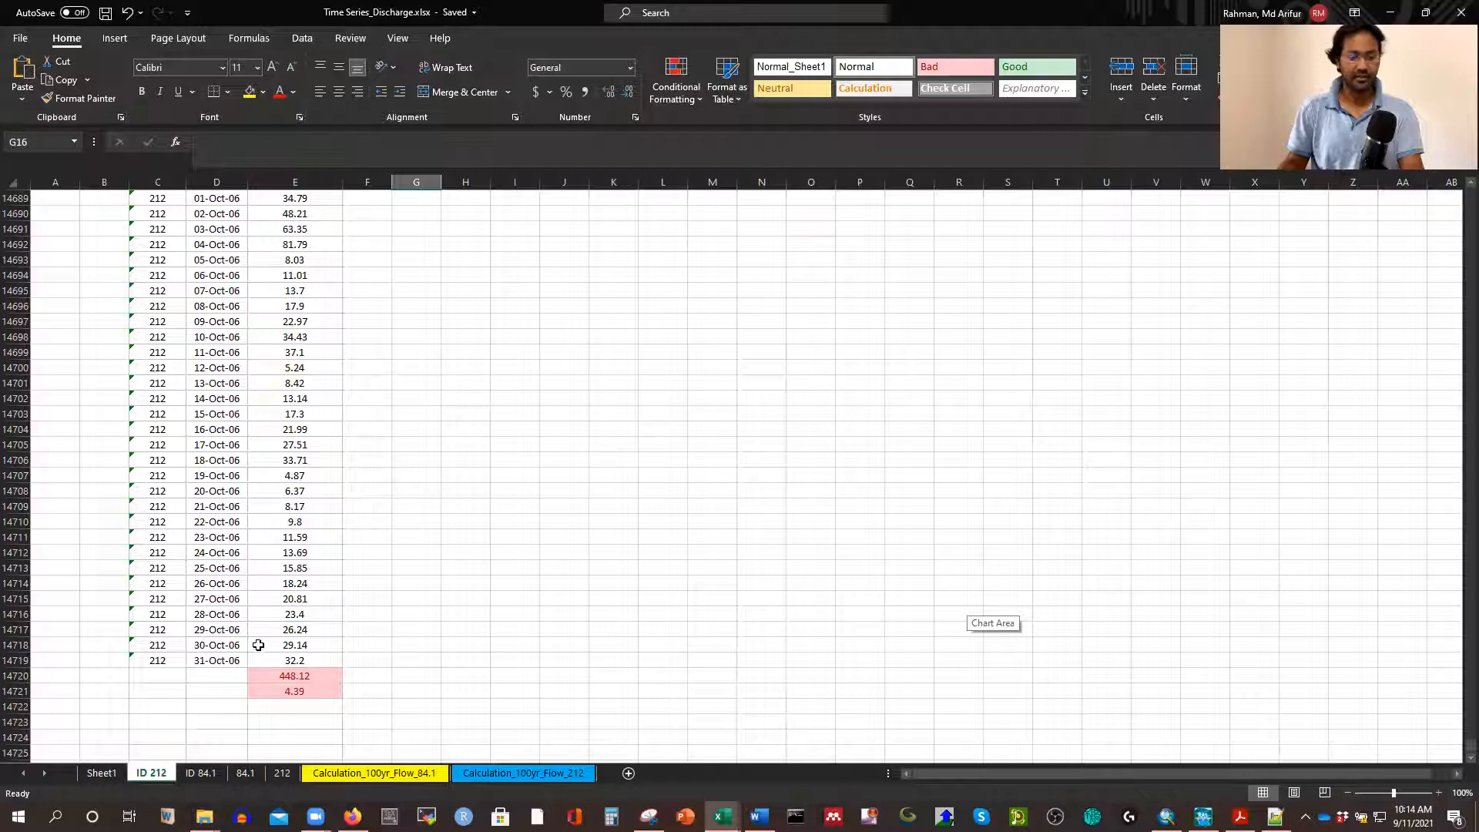
Examine the station 212 daily discharge series on the ID 212 sheet, from its last records back to its first
scroll(285, 620, up, 11)
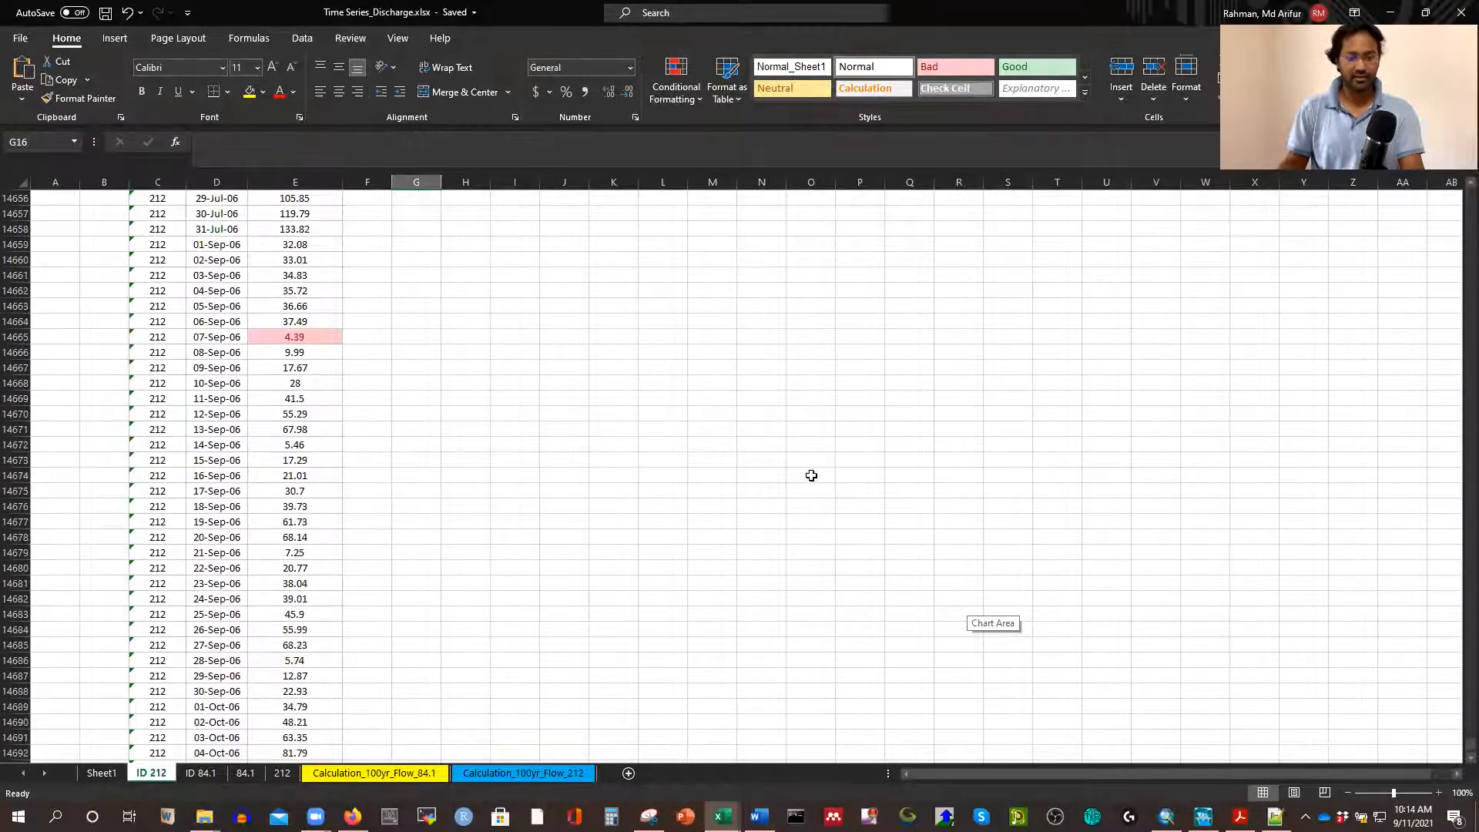
drag(1470, 743, 1456, 567)
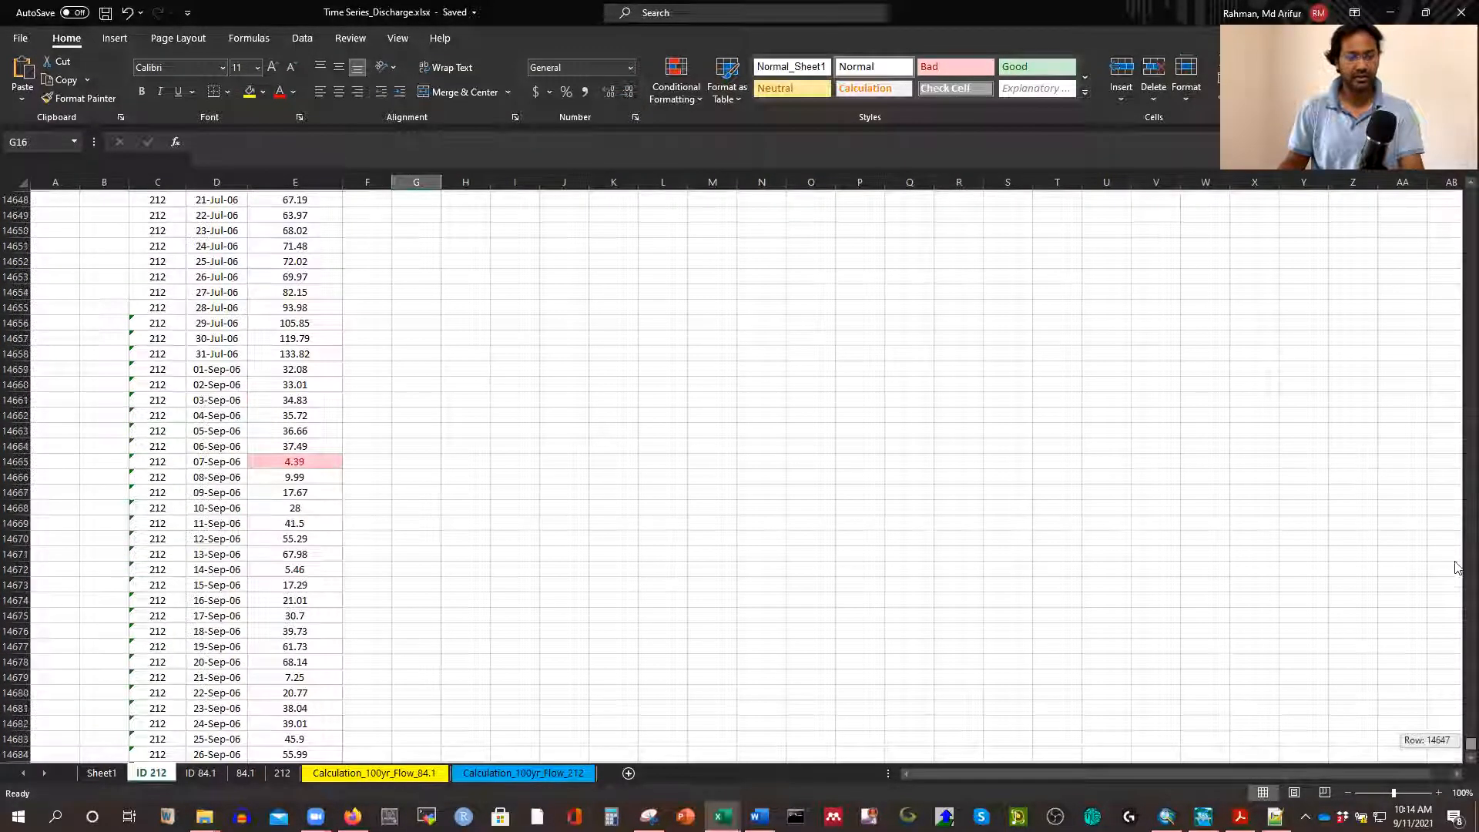
drag(1456, 265, 1459, 262)
scroll(346, 330, up, 10)
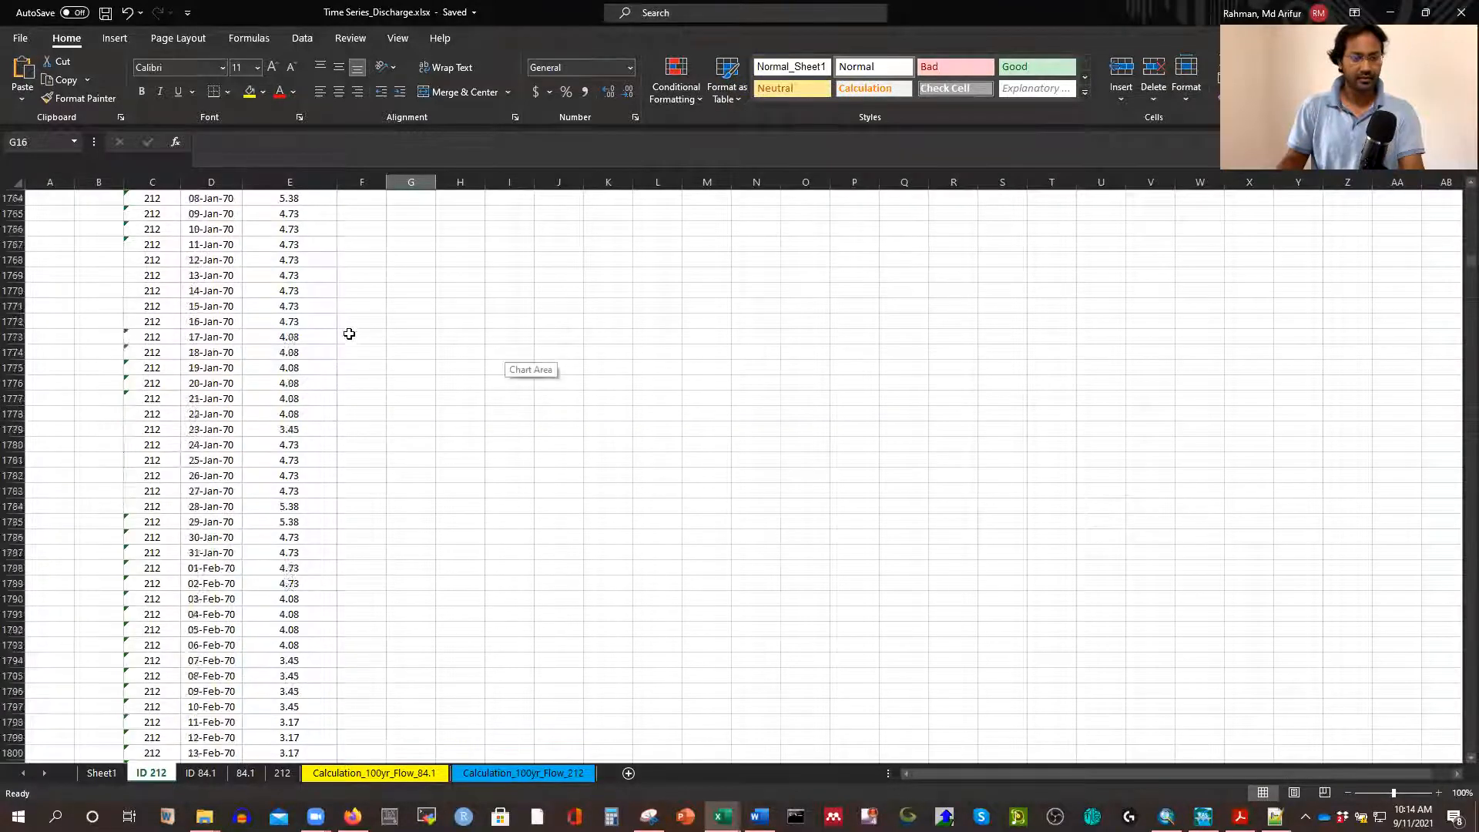
scroll(346, 330, up, 4)
scroll(333, 339, down, 9)
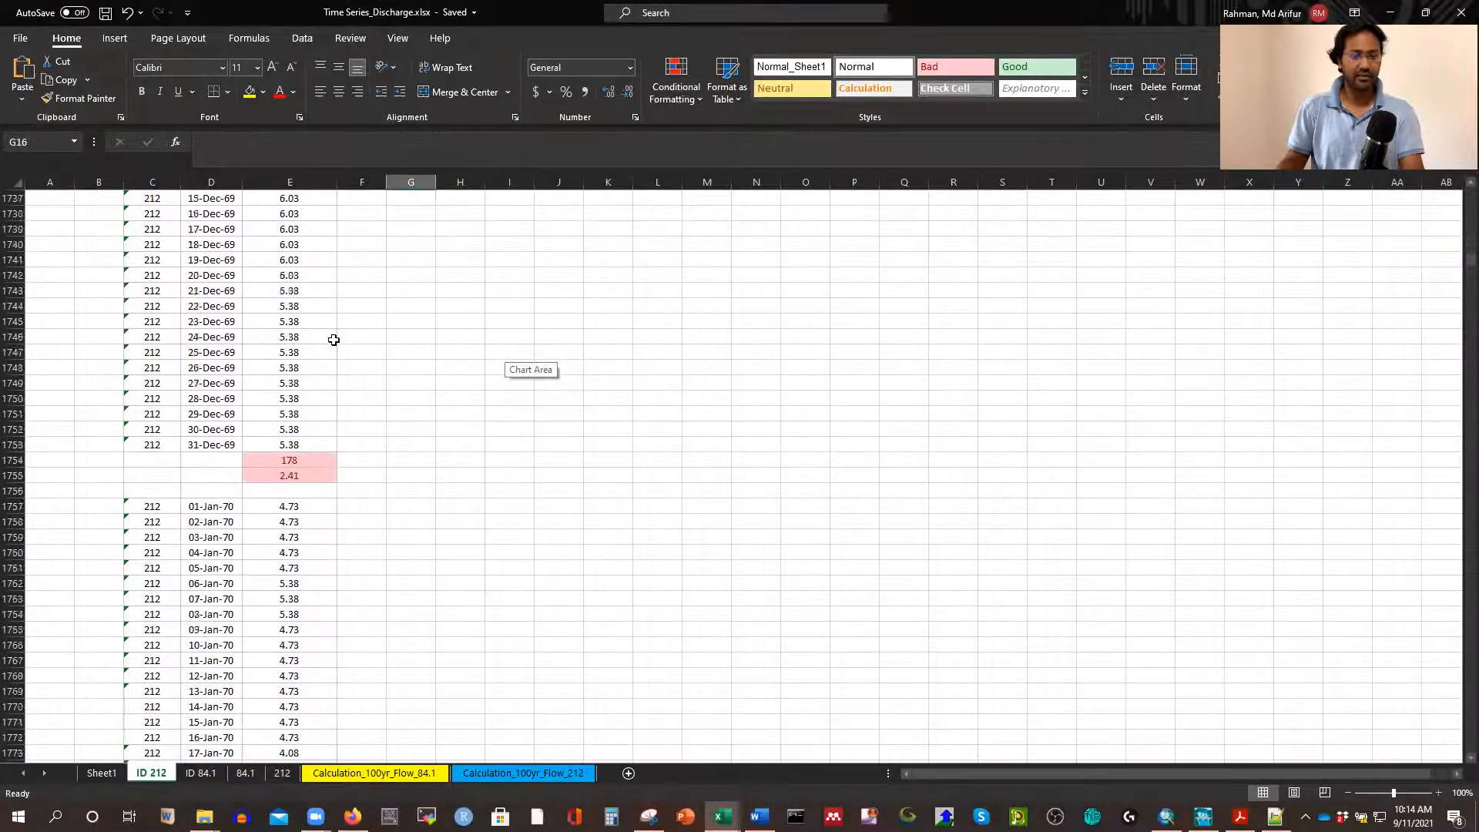
drag(1458, 260, 1456, 198)
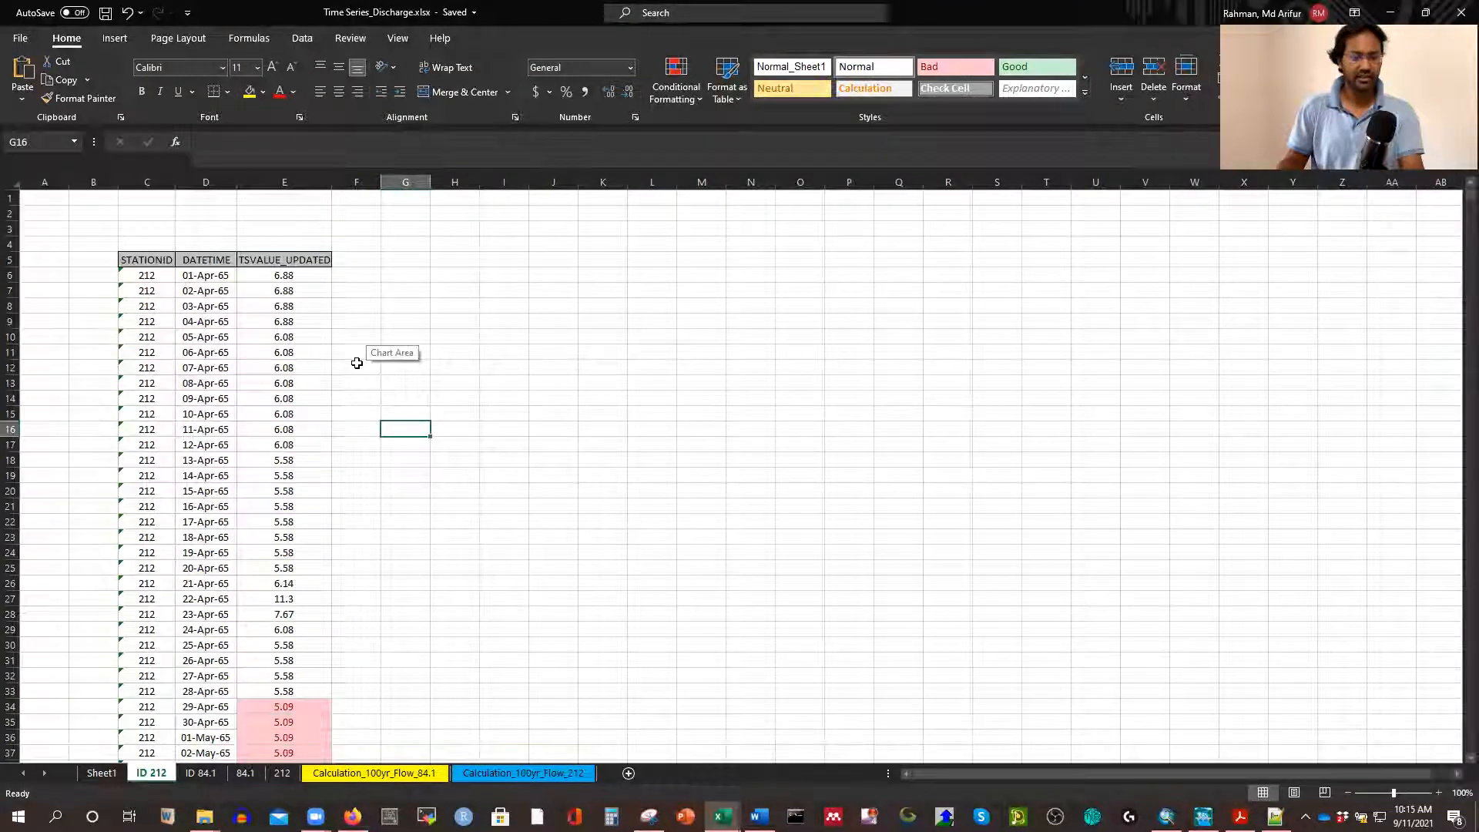
Review the station 212 discharge records from April 1965 onward and inspect the annual maximum formula in cell E281
scroll(278, 362, down, 2)
scroll(281, 496, down, 18)
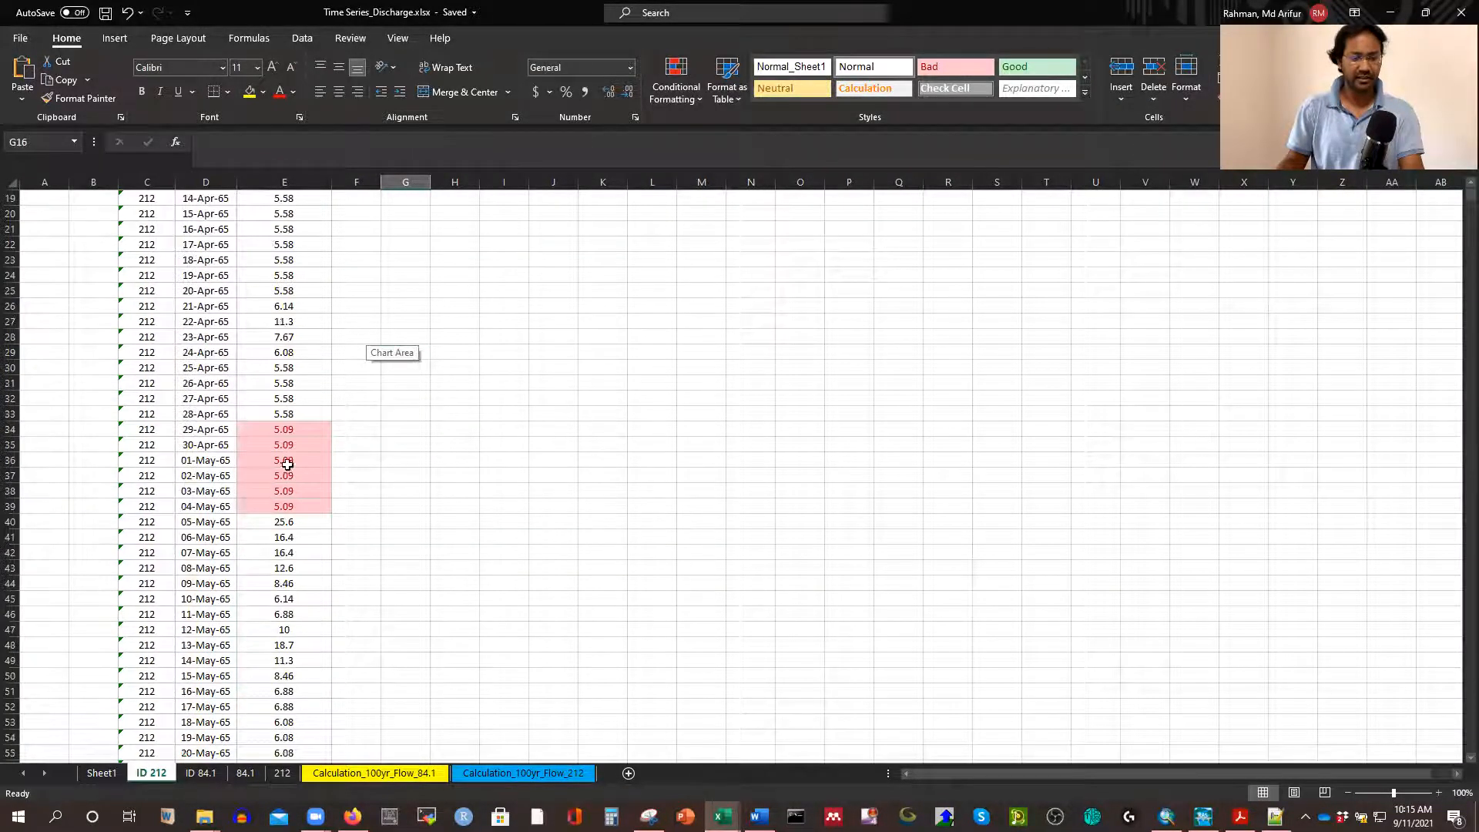
scroll(275, 490, down, 15)
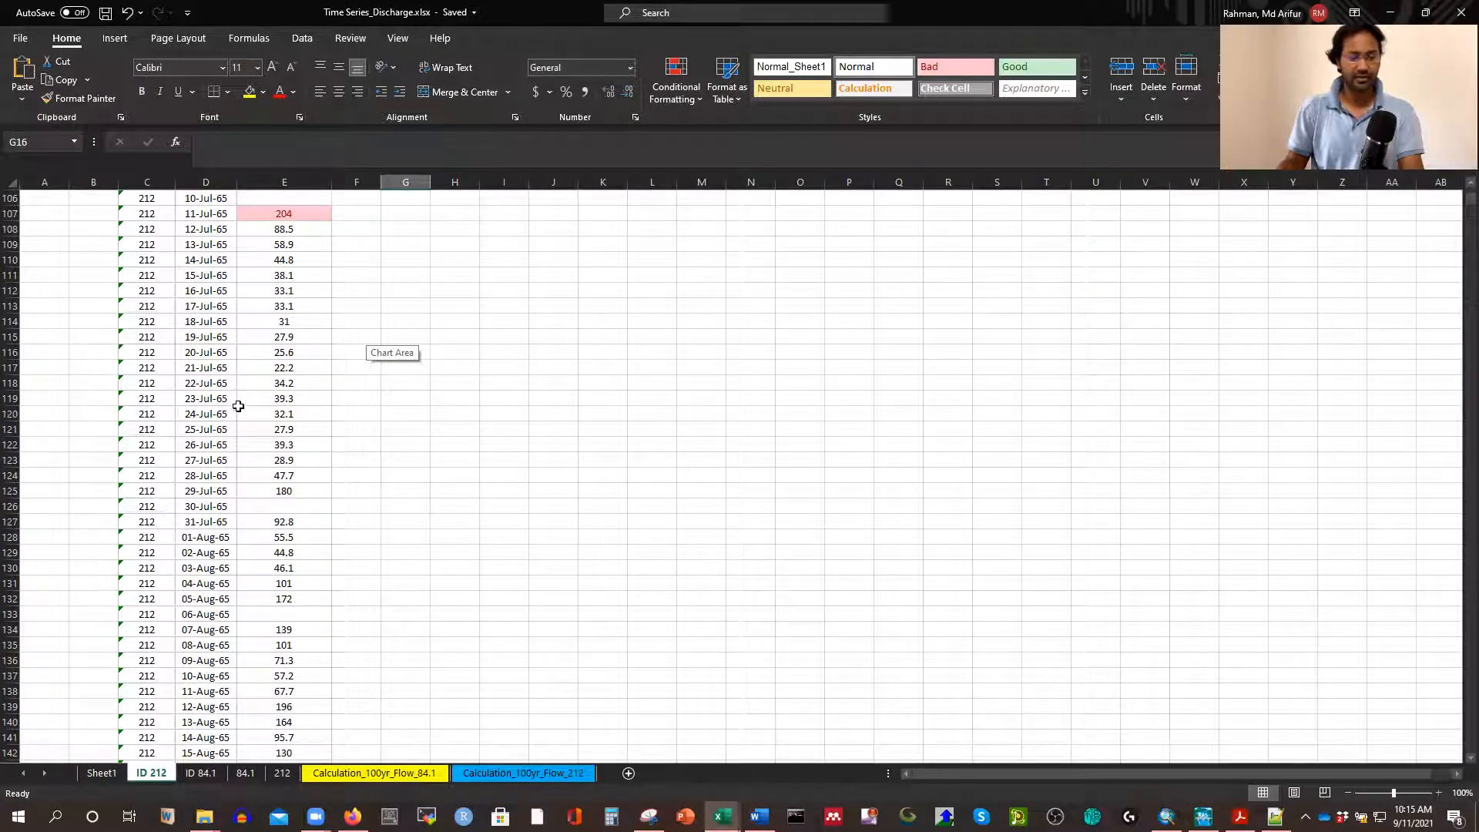
scroll(239, 412, down, 3)
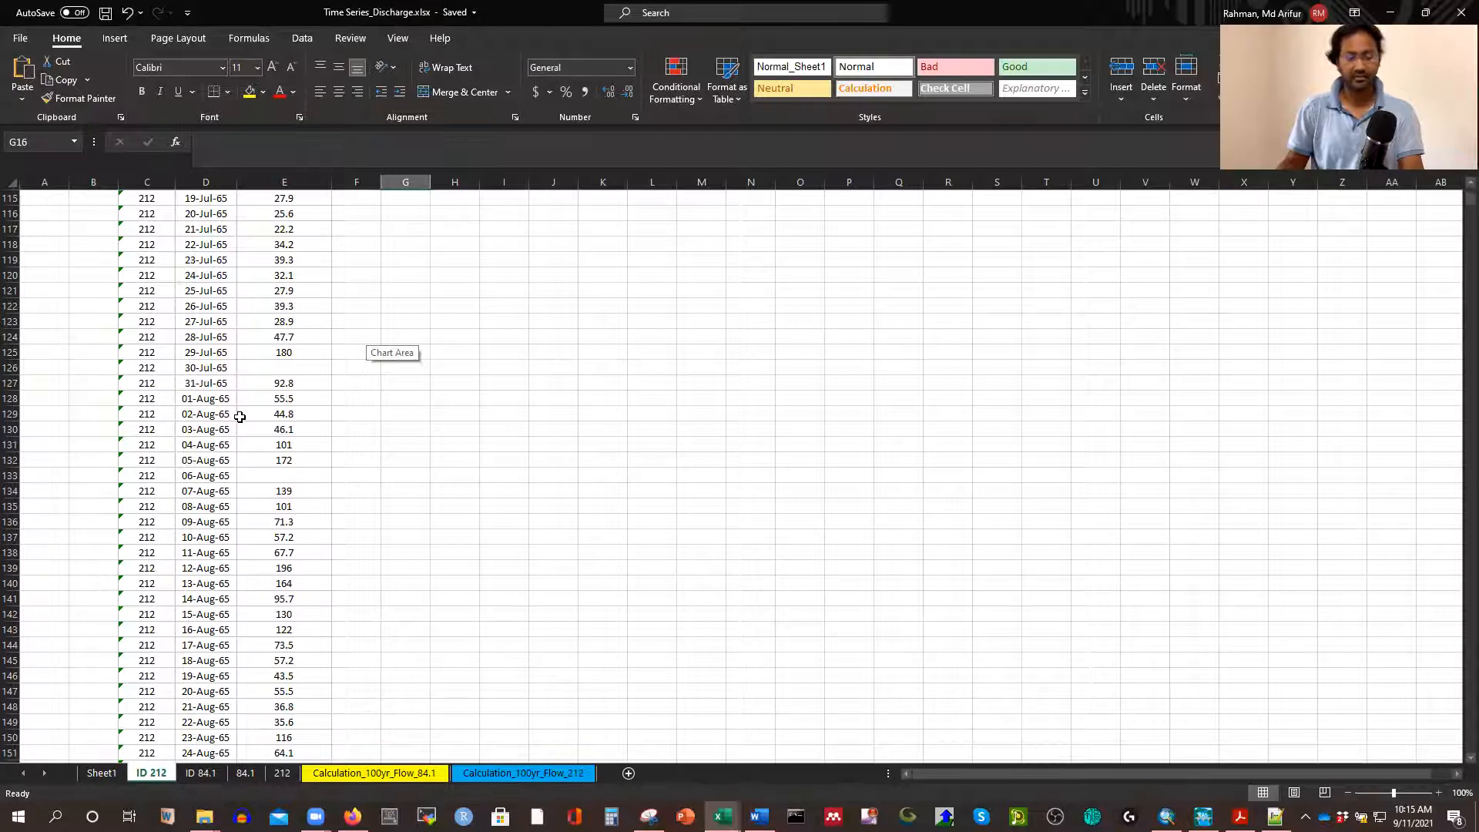
scroll(266, 429, down, 20)
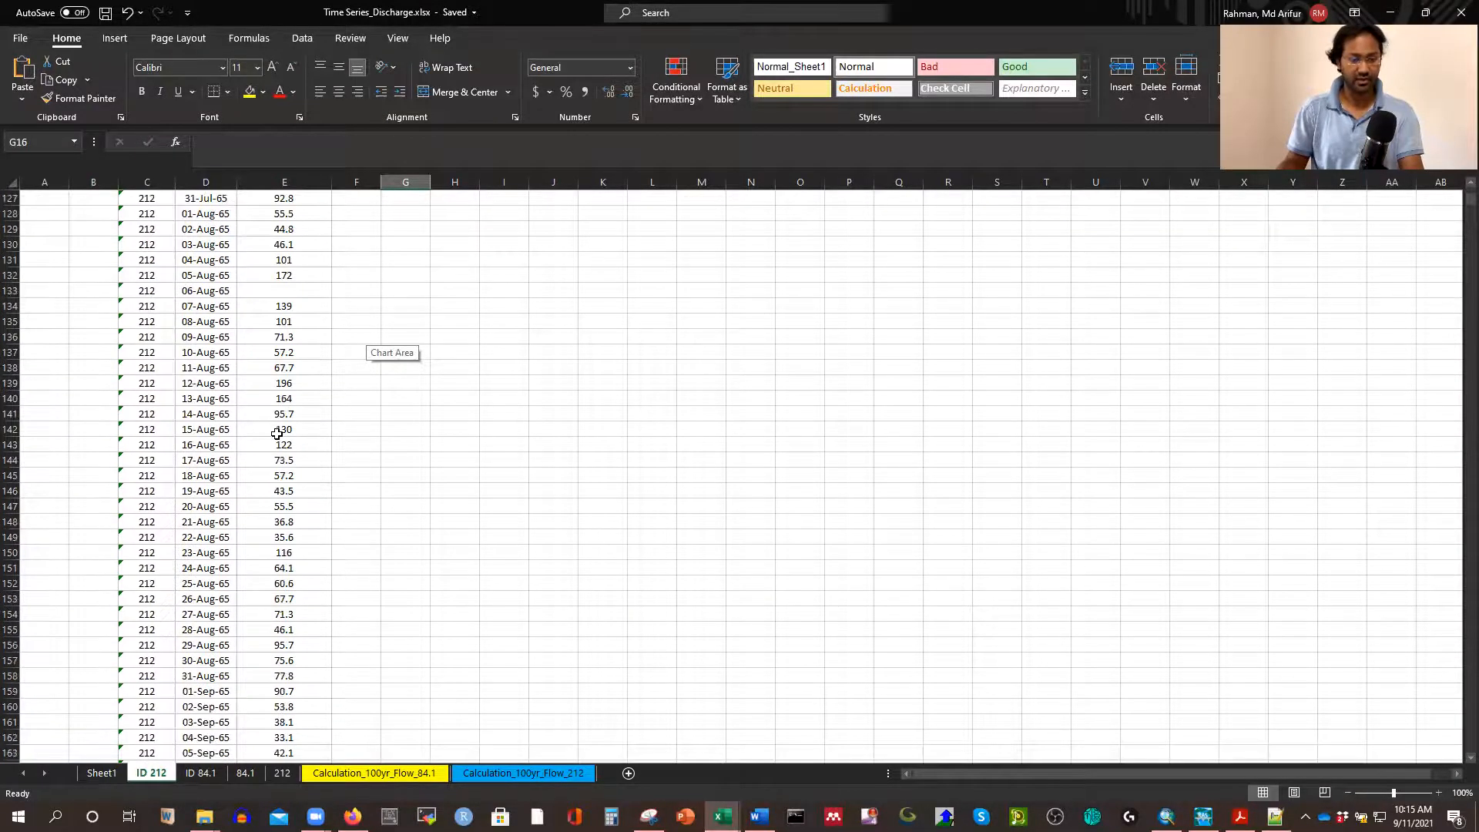
scroll(269, 438, down, 13)
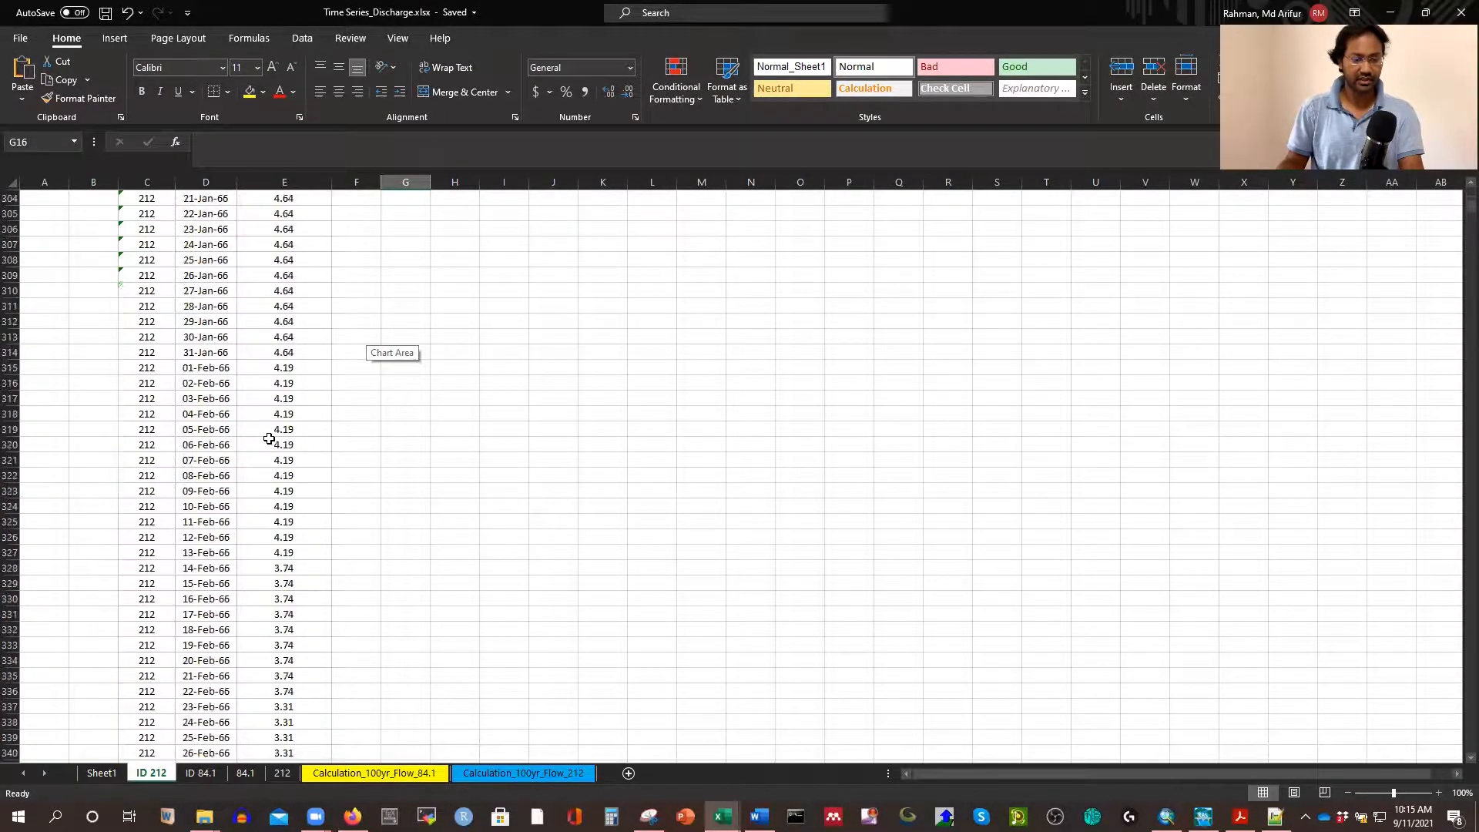
click(287, 380)
click(286, 399)
scroll(296, 450, down, 20)
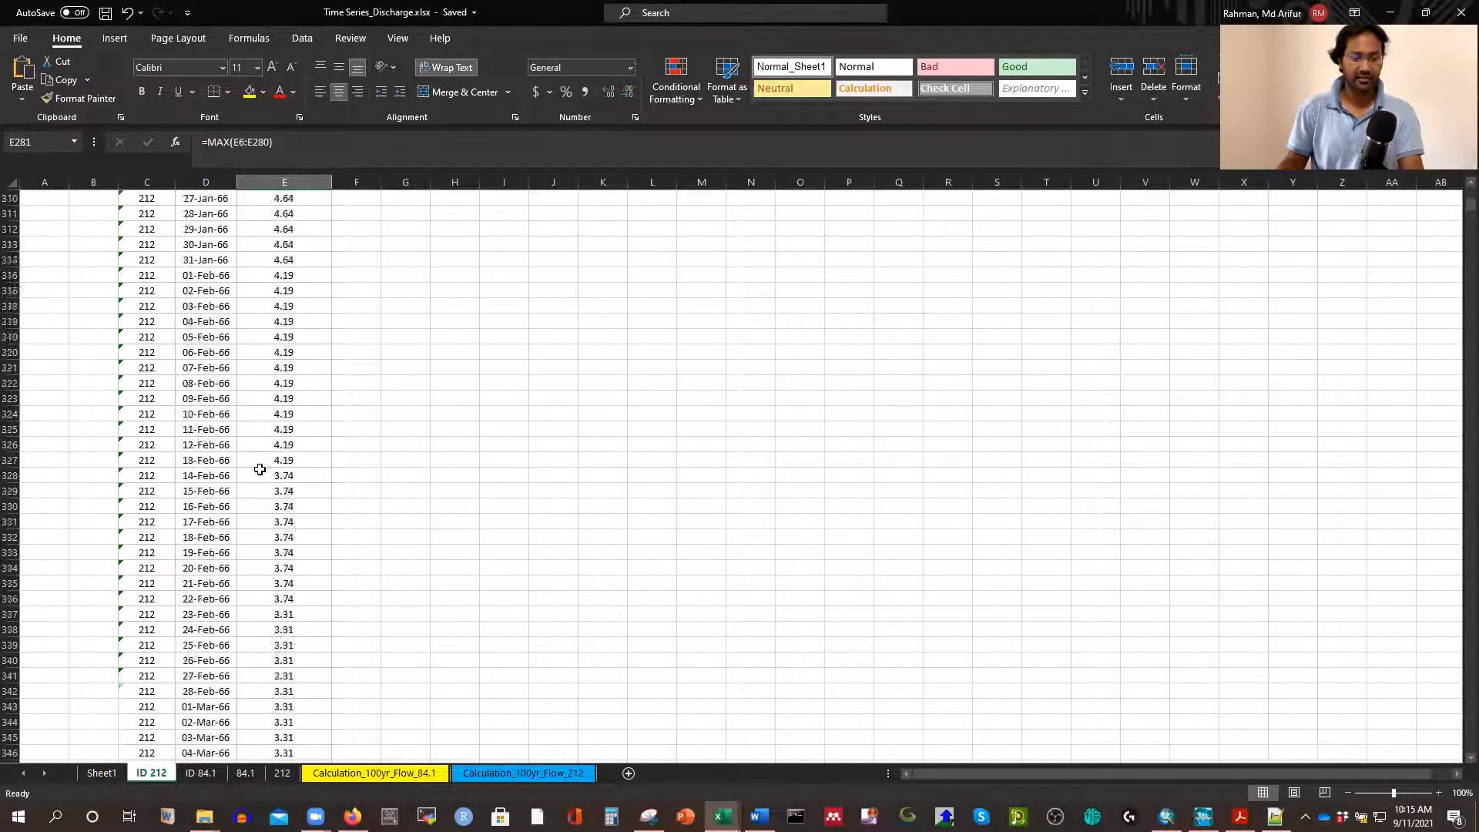
scroll(260, 486, down, 20)
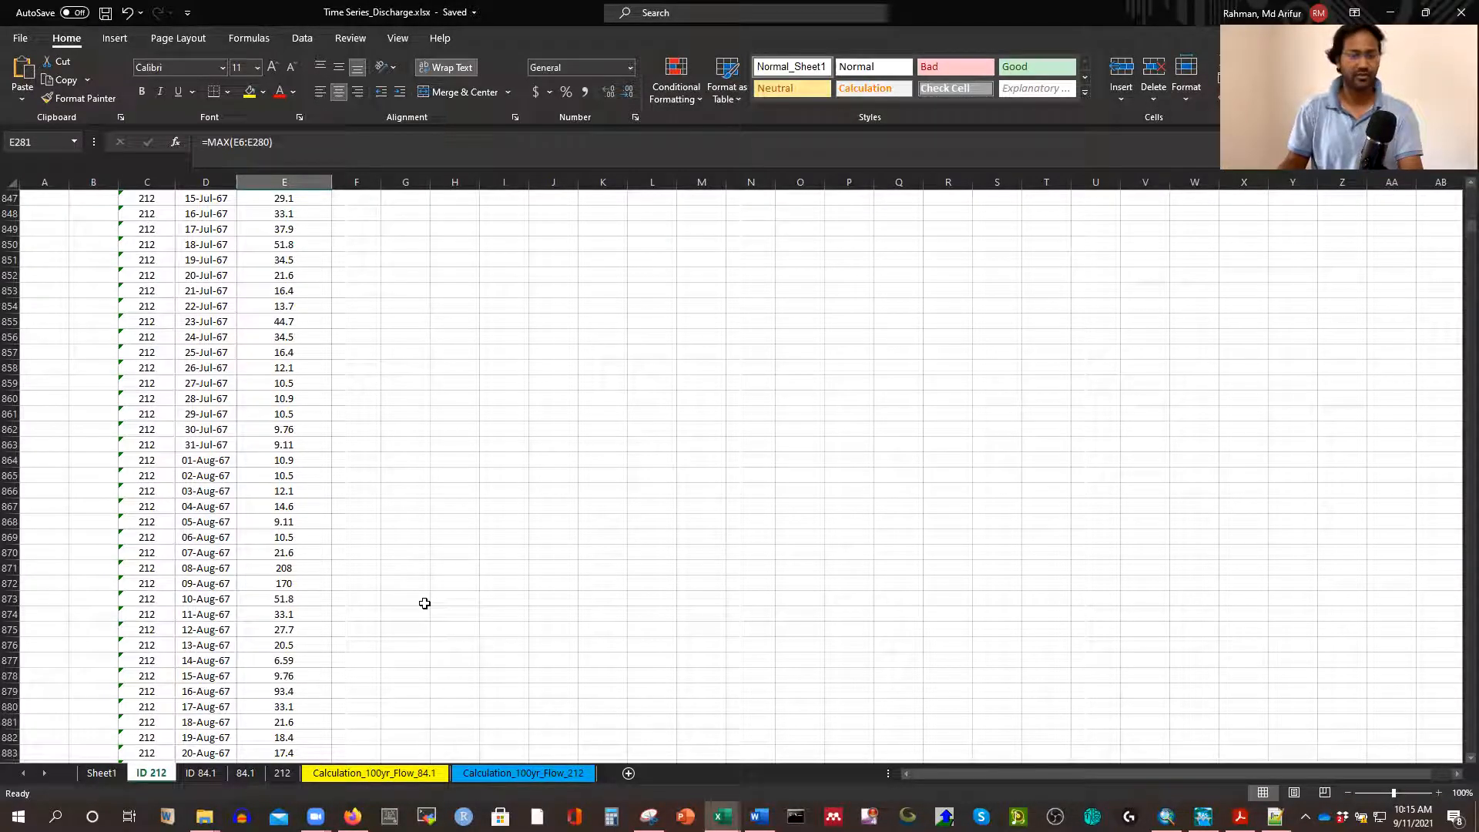
Open the Calculation_100yr_Flow_84.1 sheet and examine the ranked annual peak discharges, starting with the rank 1 value
click(322, 774)
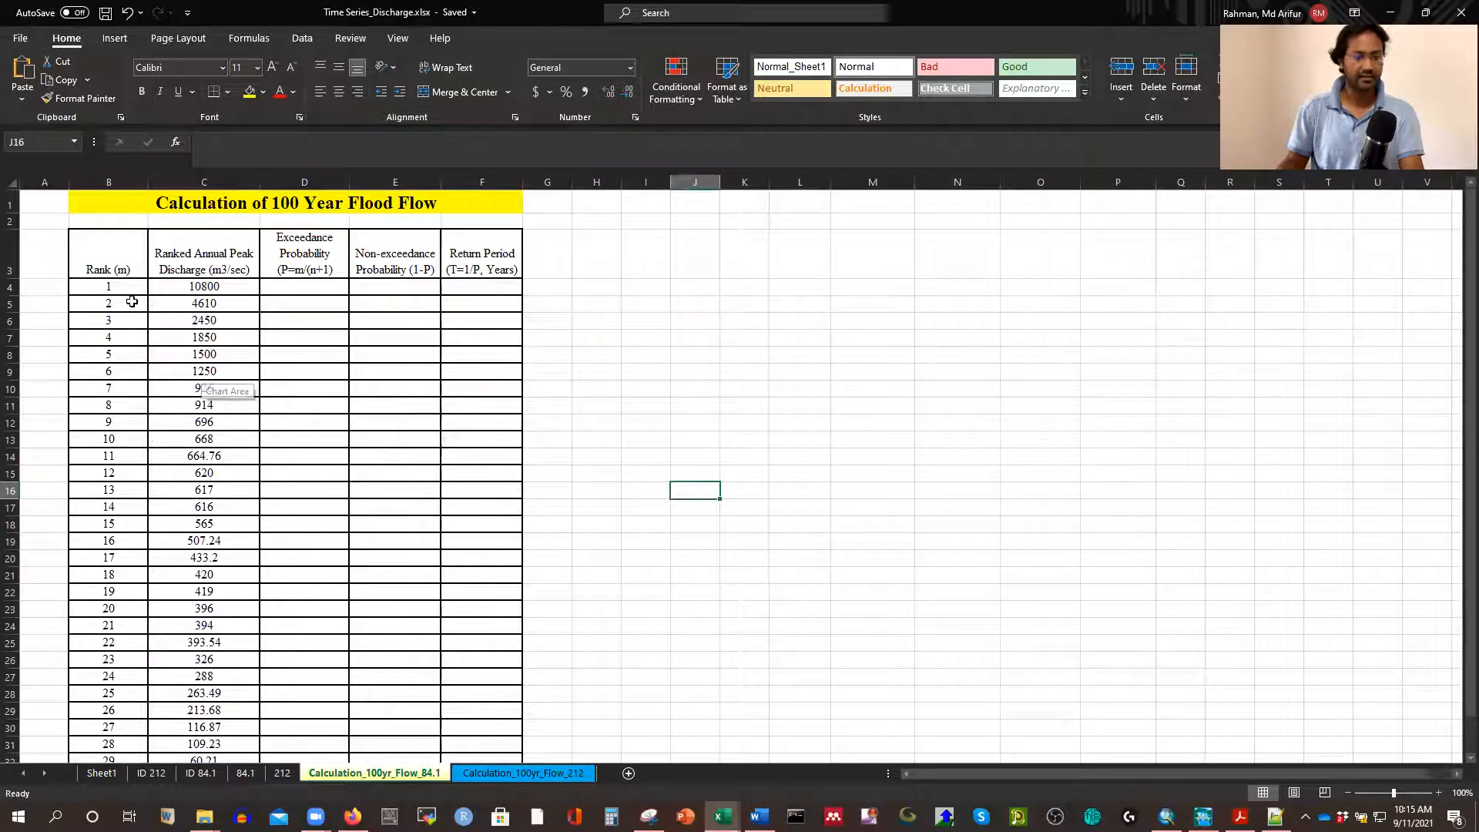
click(204, 287)
click(220, 337)
click(220, 287)
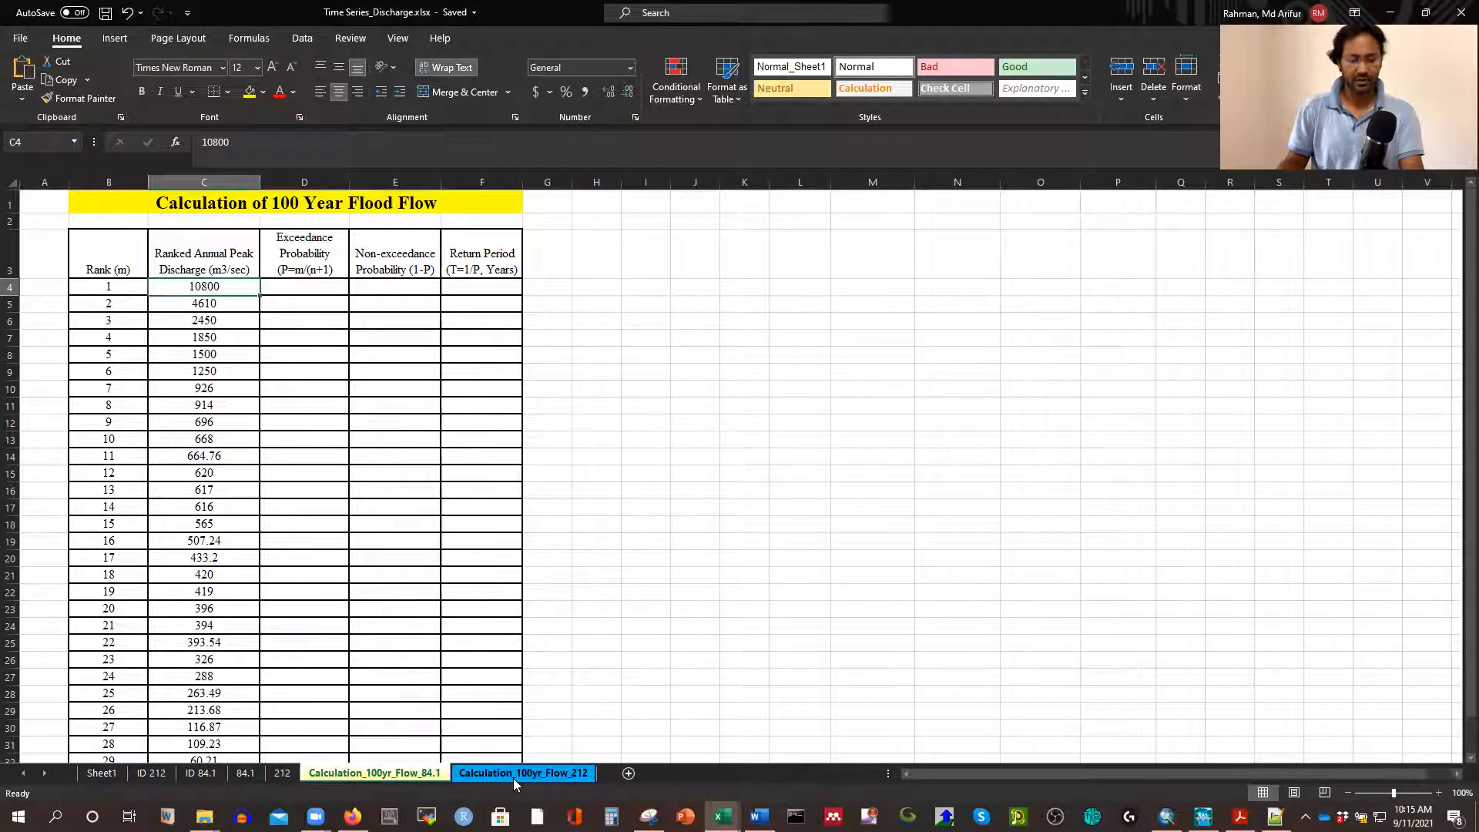
Switch to the Time Series_WL.xlsx workbook and look over the full 100-year water level table on the 100yr_Flood_WL sheet
click(722, 816)
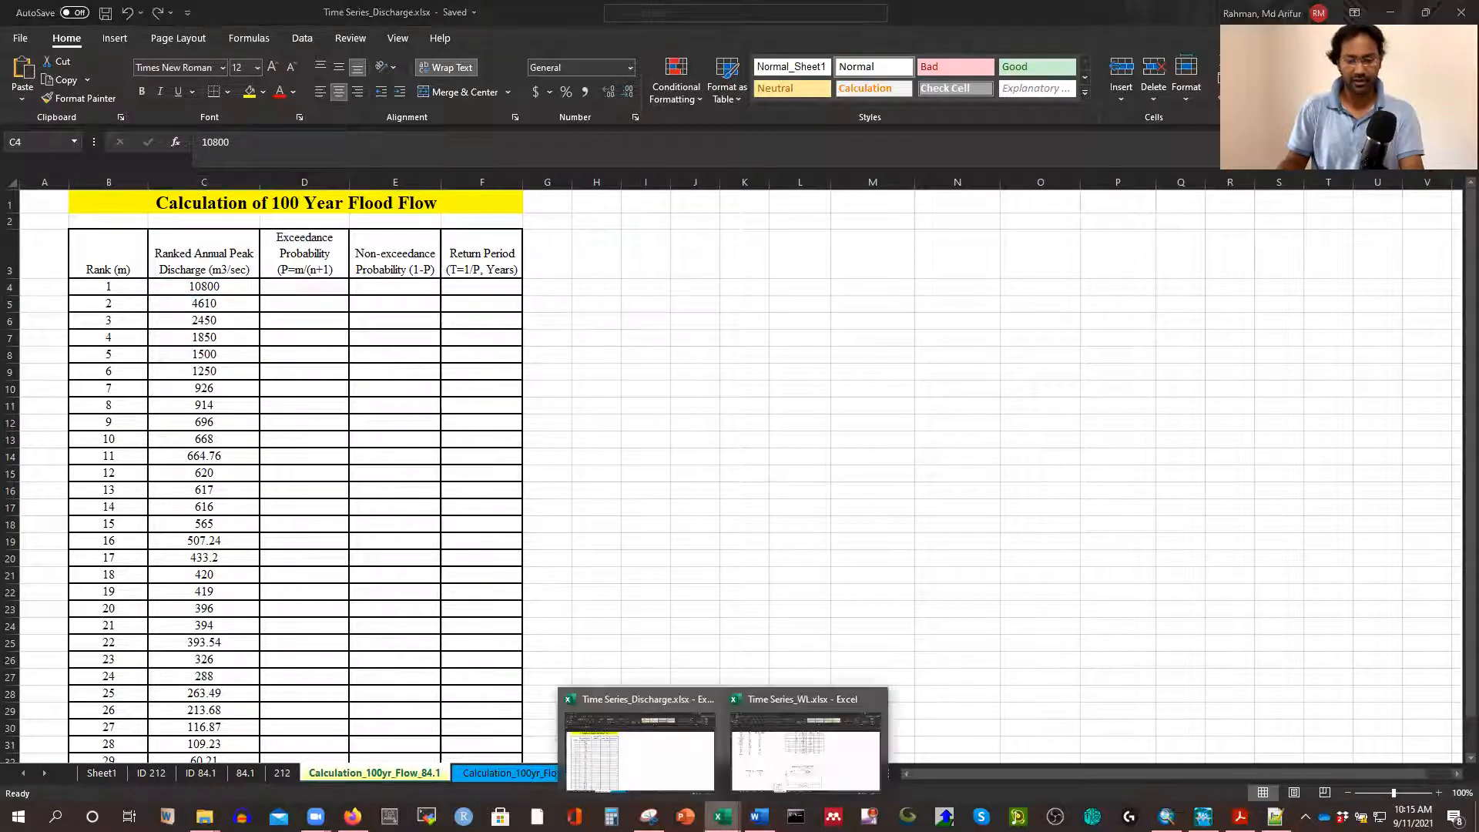
click(779, 753)
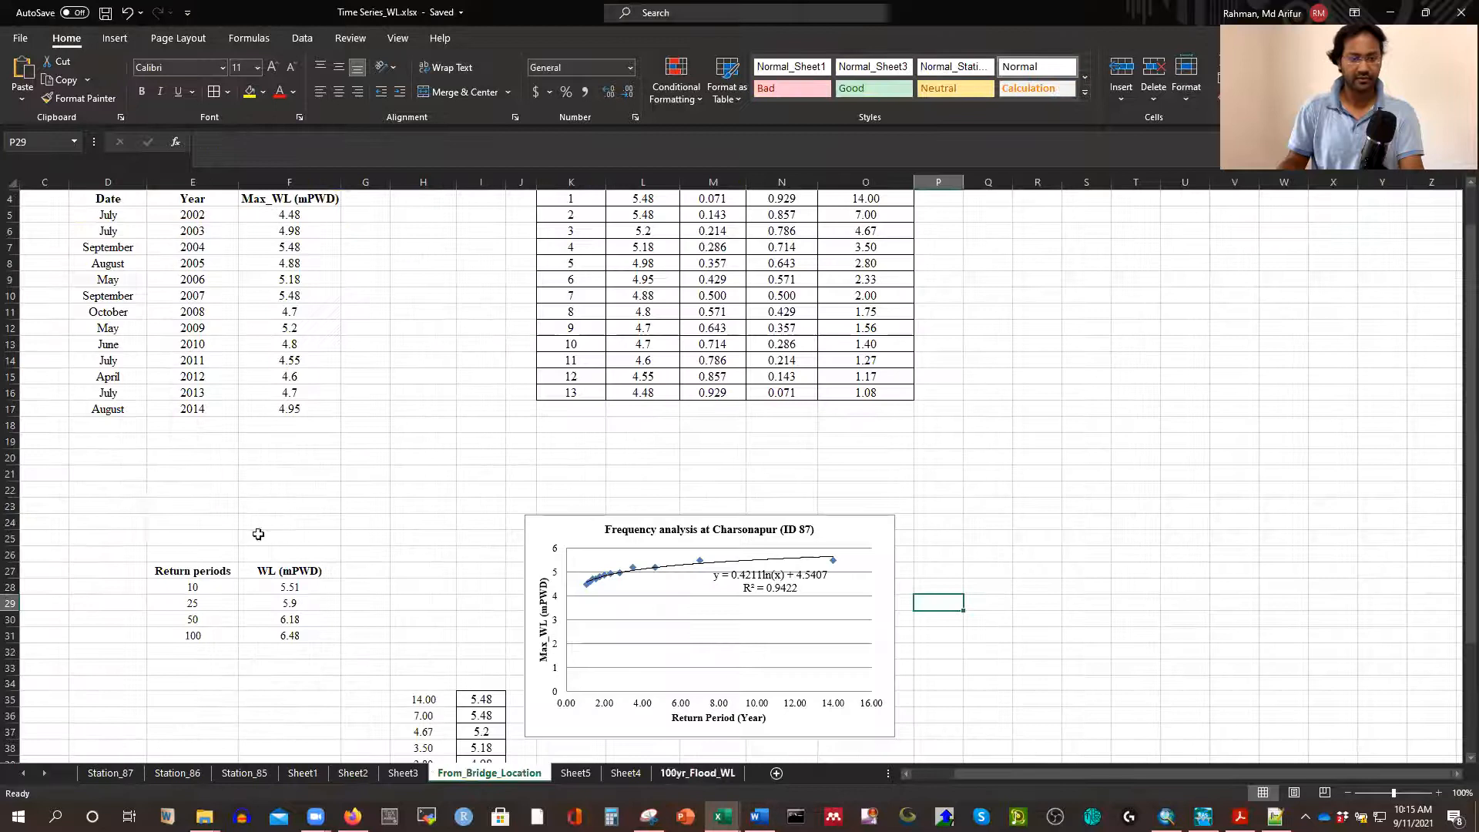
click(704, 773)
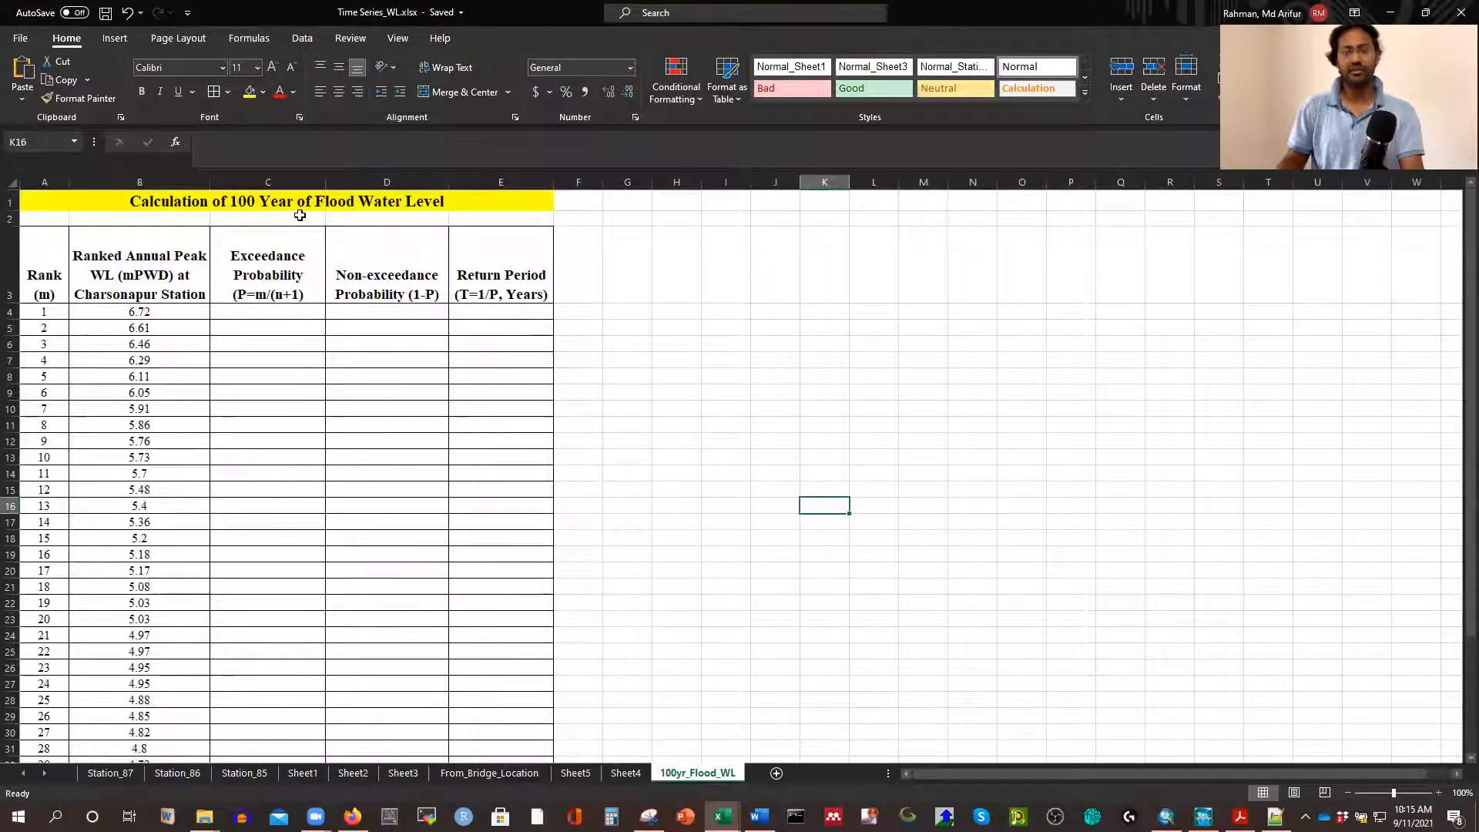
scroll(135, 362, down, 1)
scroll(135, 362, up, 2)
scroll(192, 416, down, 10)
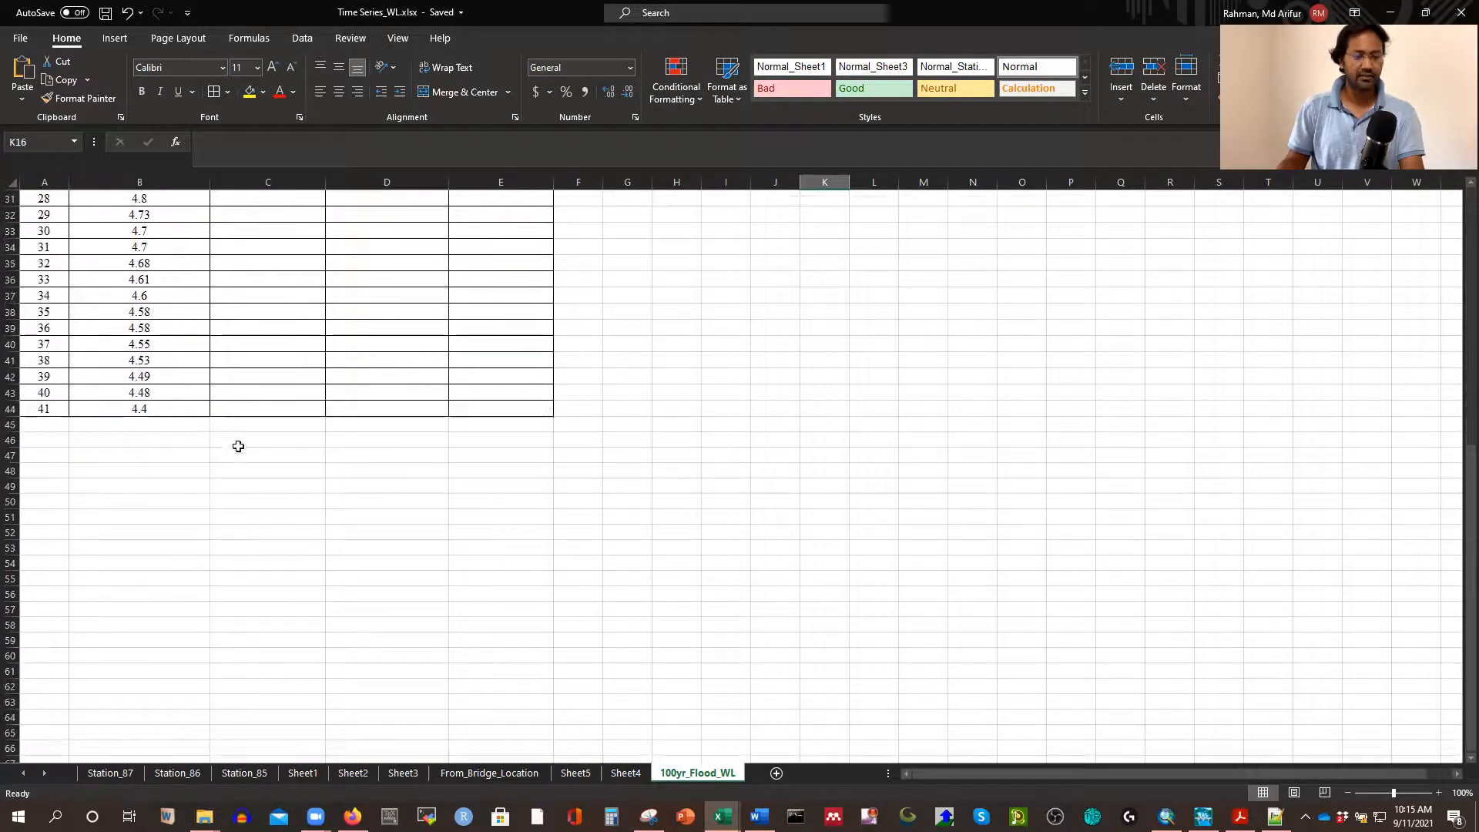
scroll(396, 456, up, 10)
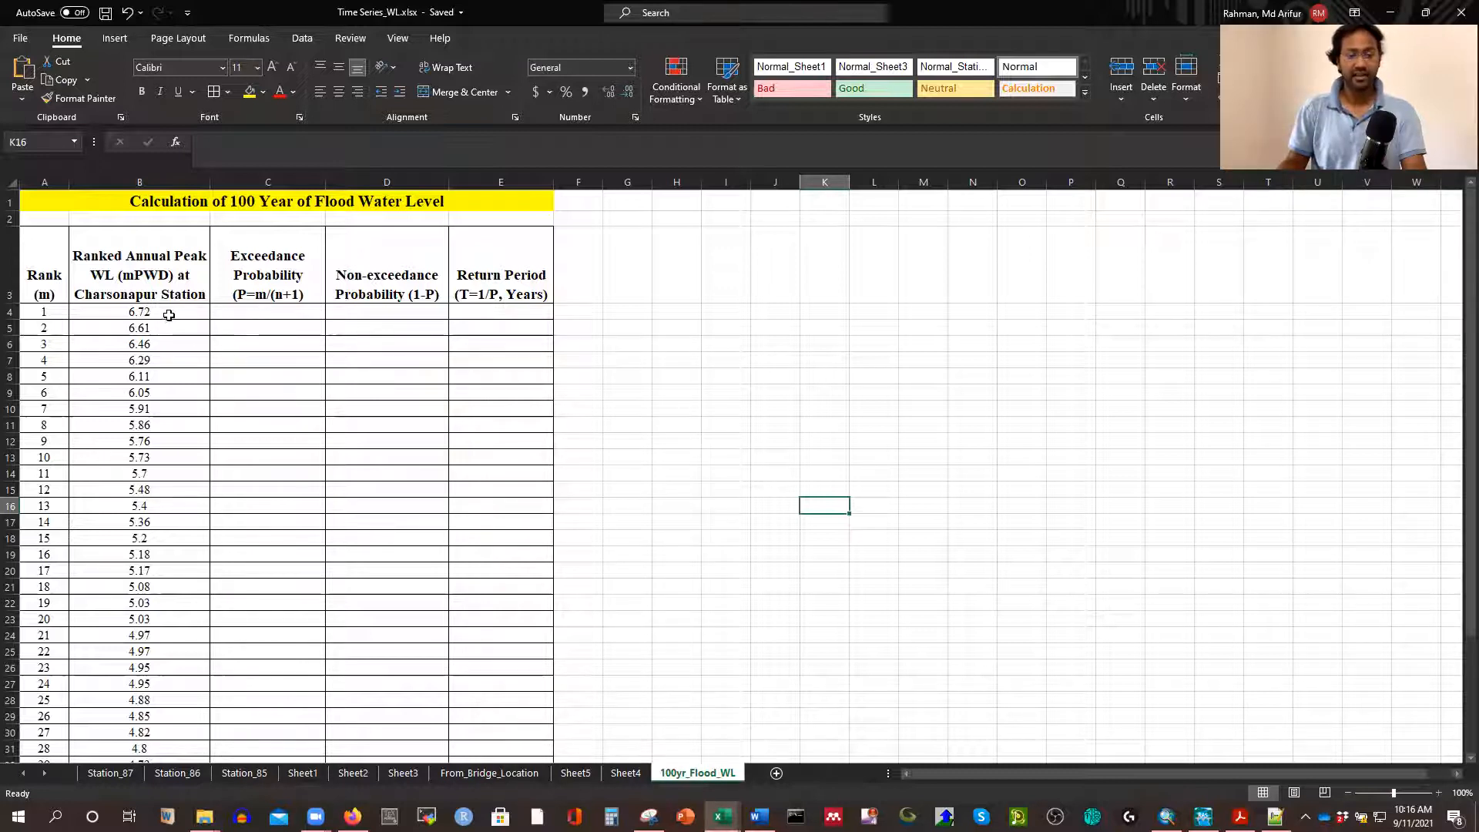
Examine the ranked annual peak water levels at Charsonapur Station, comparing the highest values with the rest of the column
scroll(167, 315, down, 3)
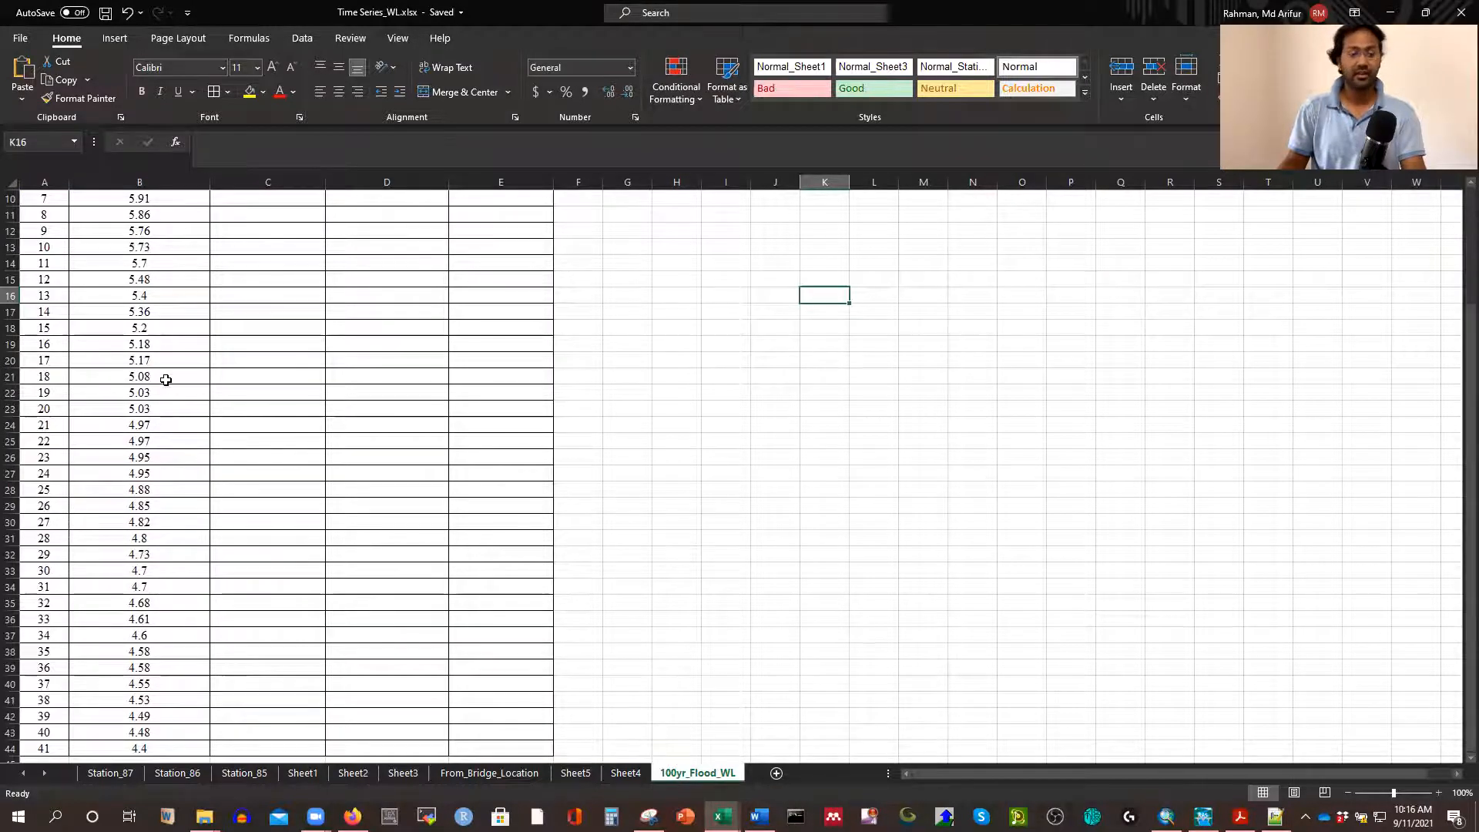
scroll(166, 380, up, 3)
click(165, 312)
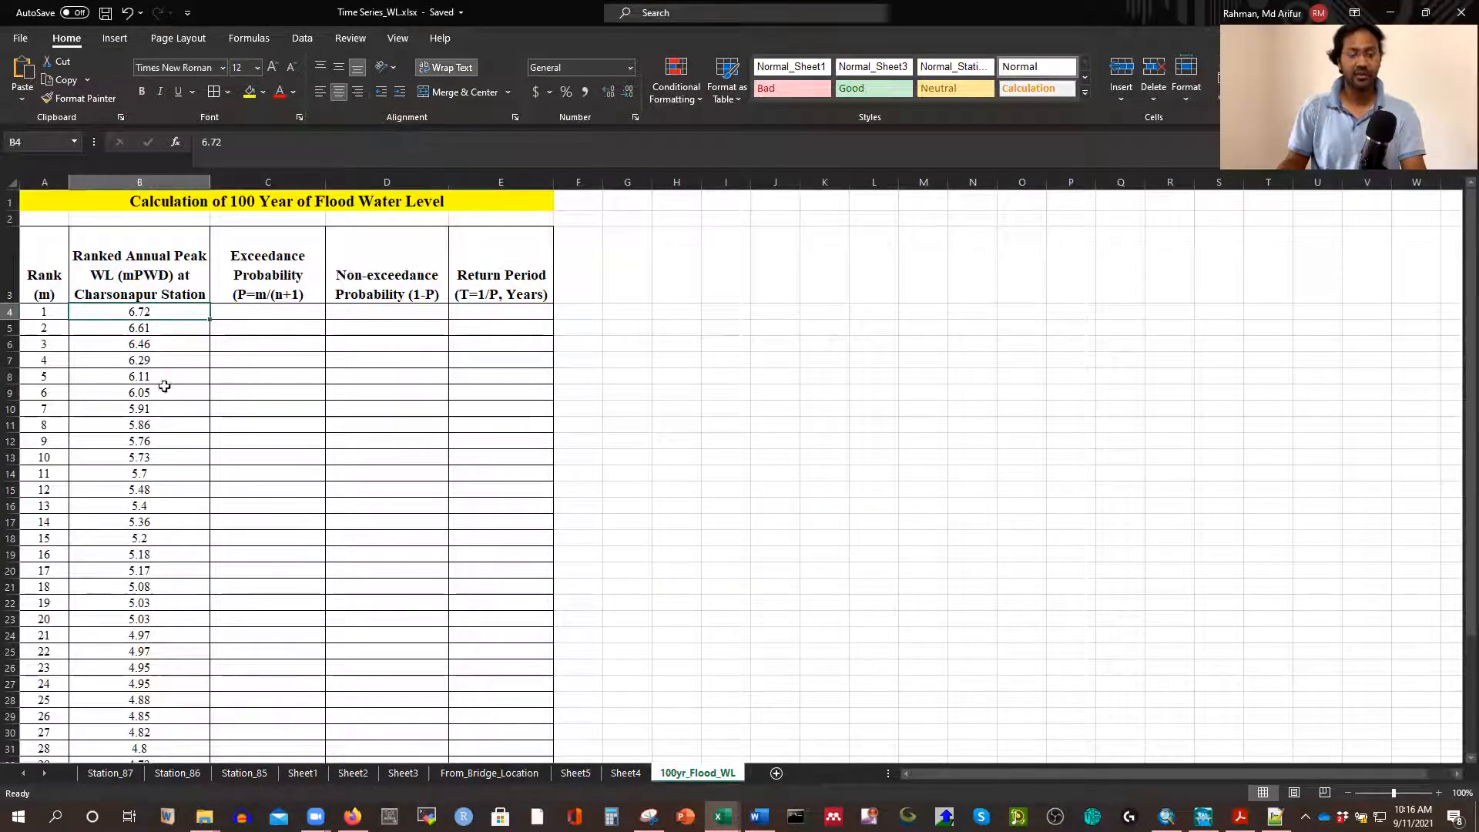
scroll(166, 389, down, 2)
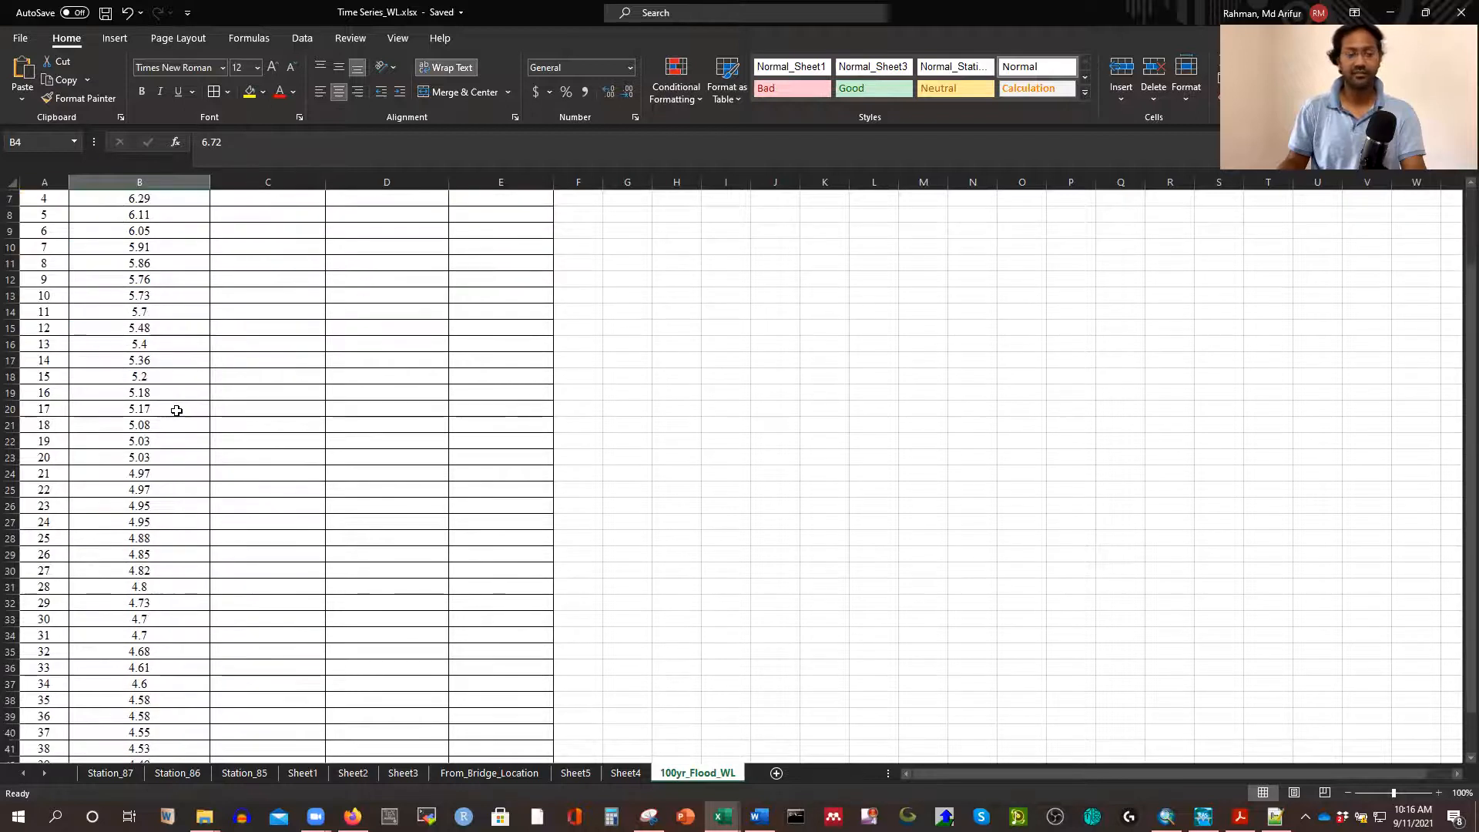
scroll(176, 411, up, 2)
scroll(151, 329, down, 2)
scroll(150, 329, up, 2)
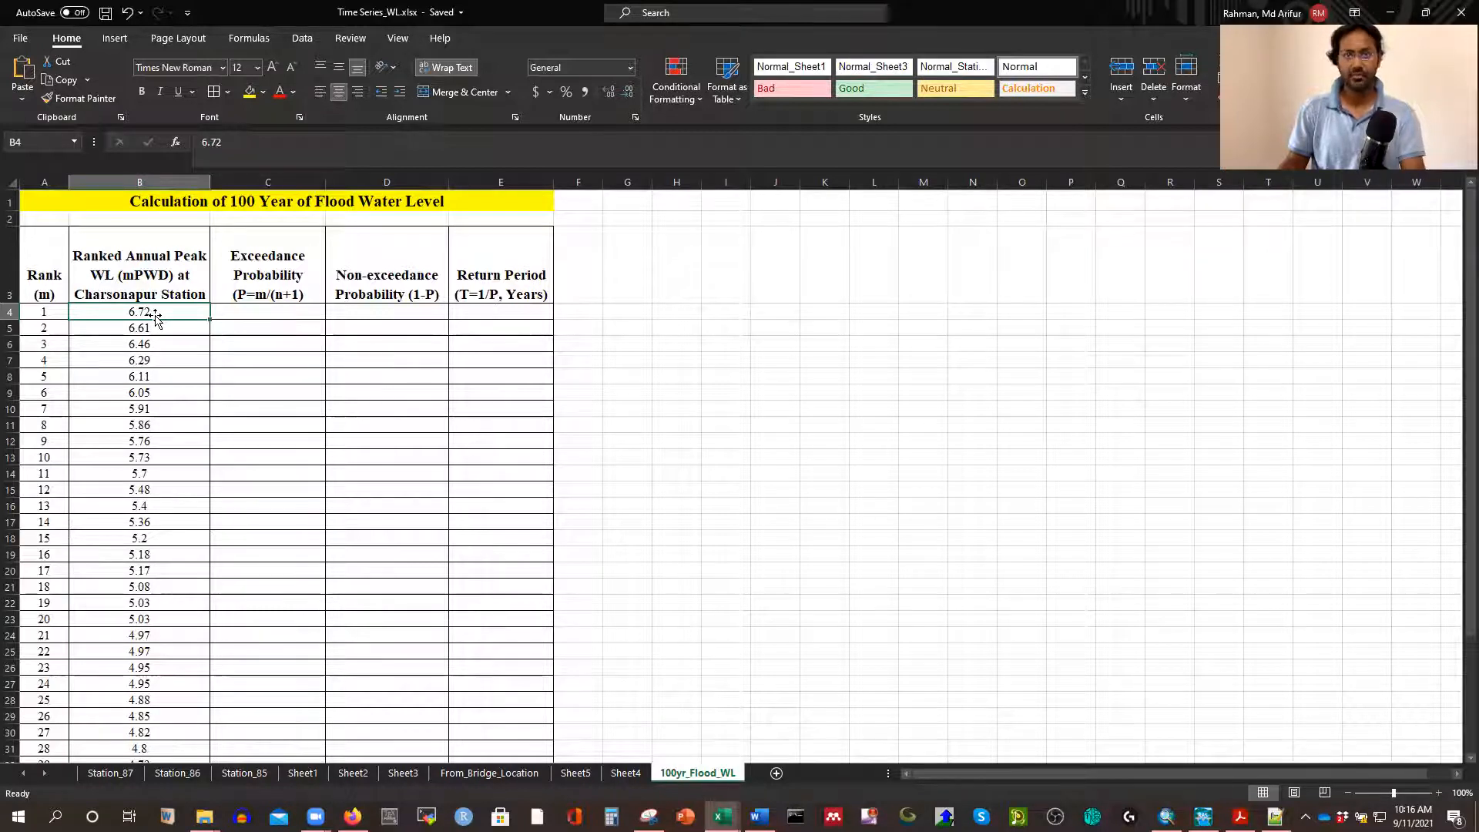
click(150, 330)
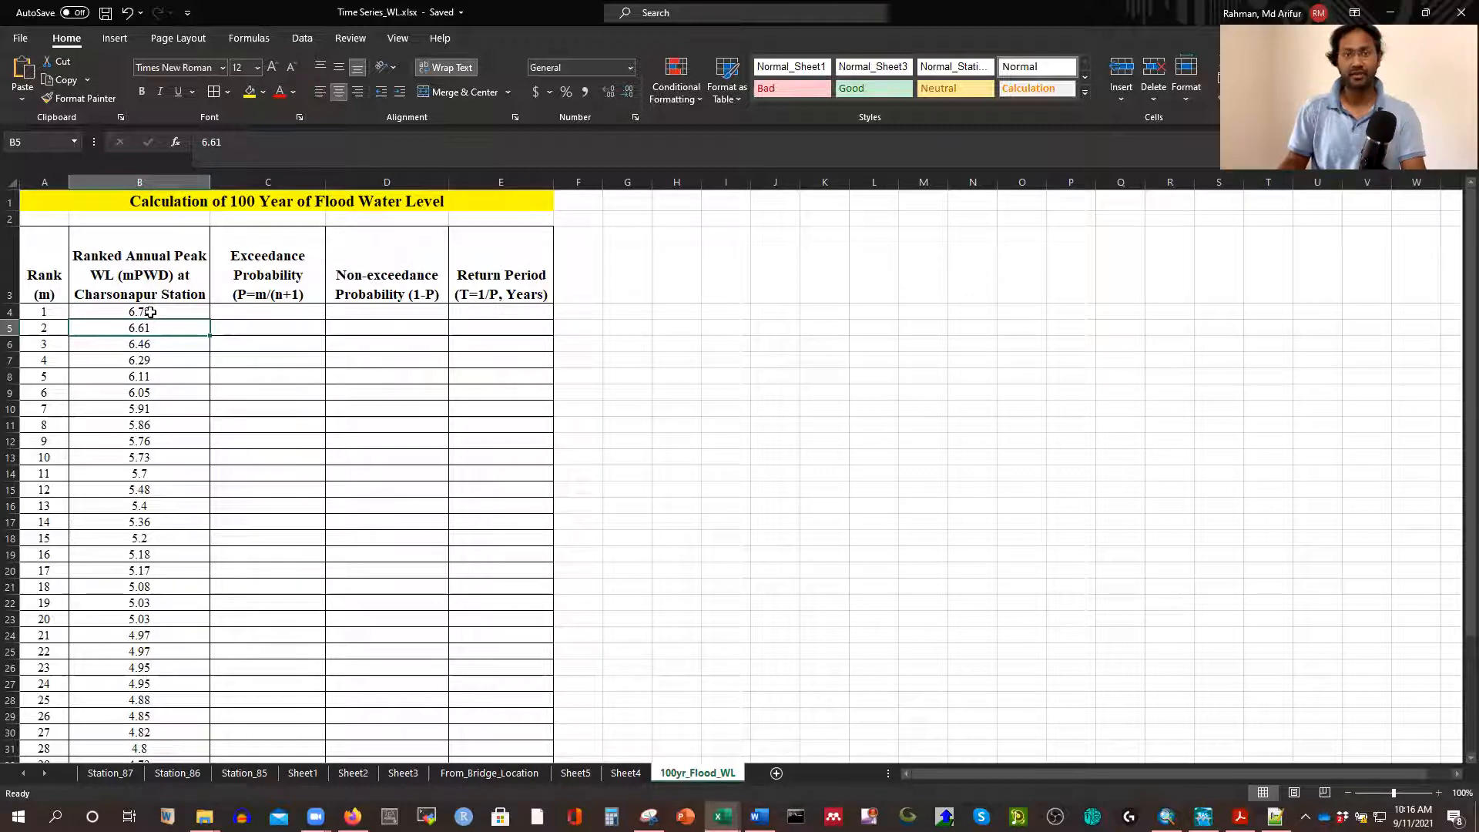
click(160, 312)
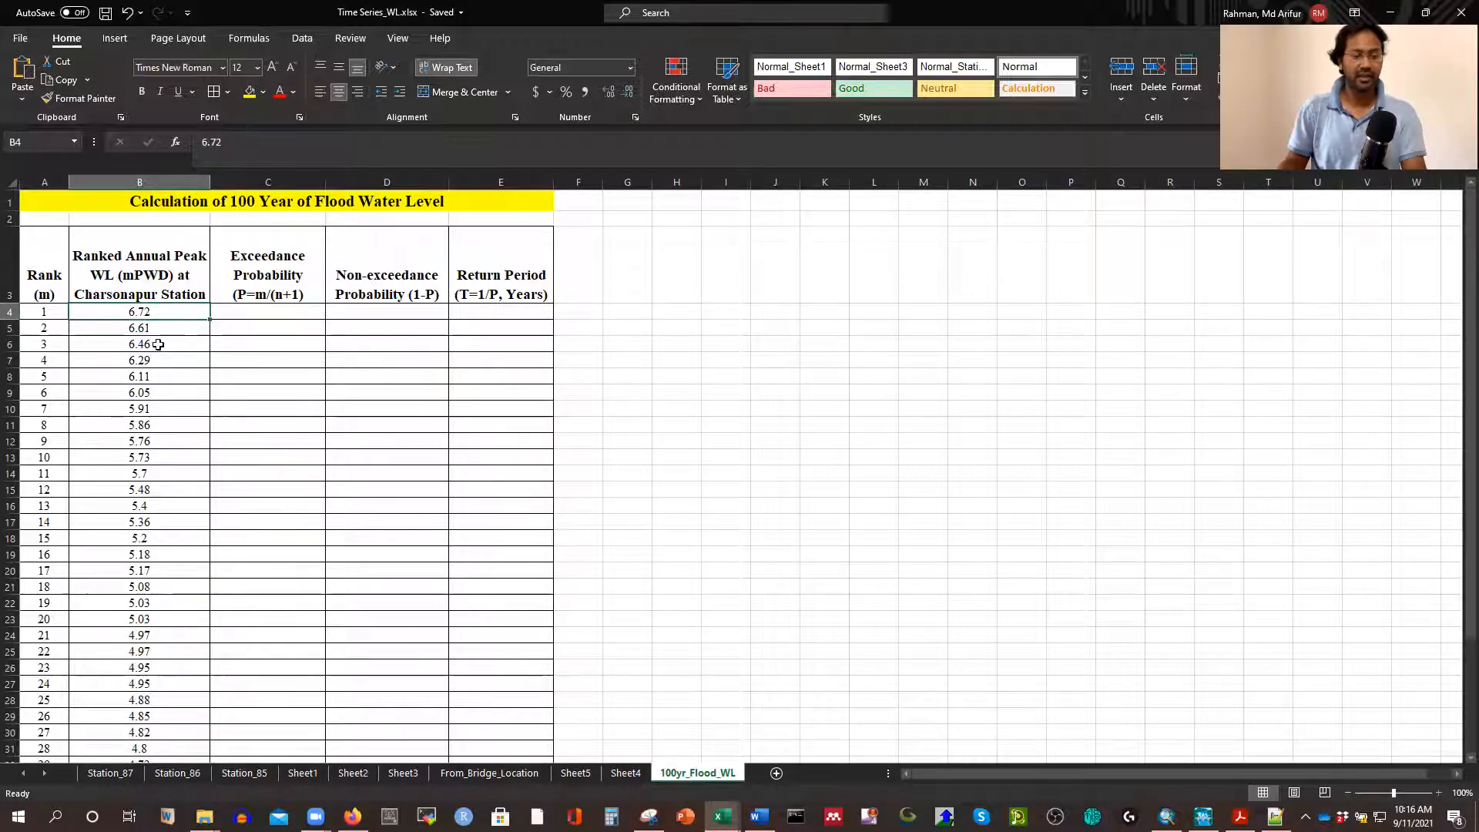
scroll(151, 408, down, 6)
scroll(155, 439, up, 6)
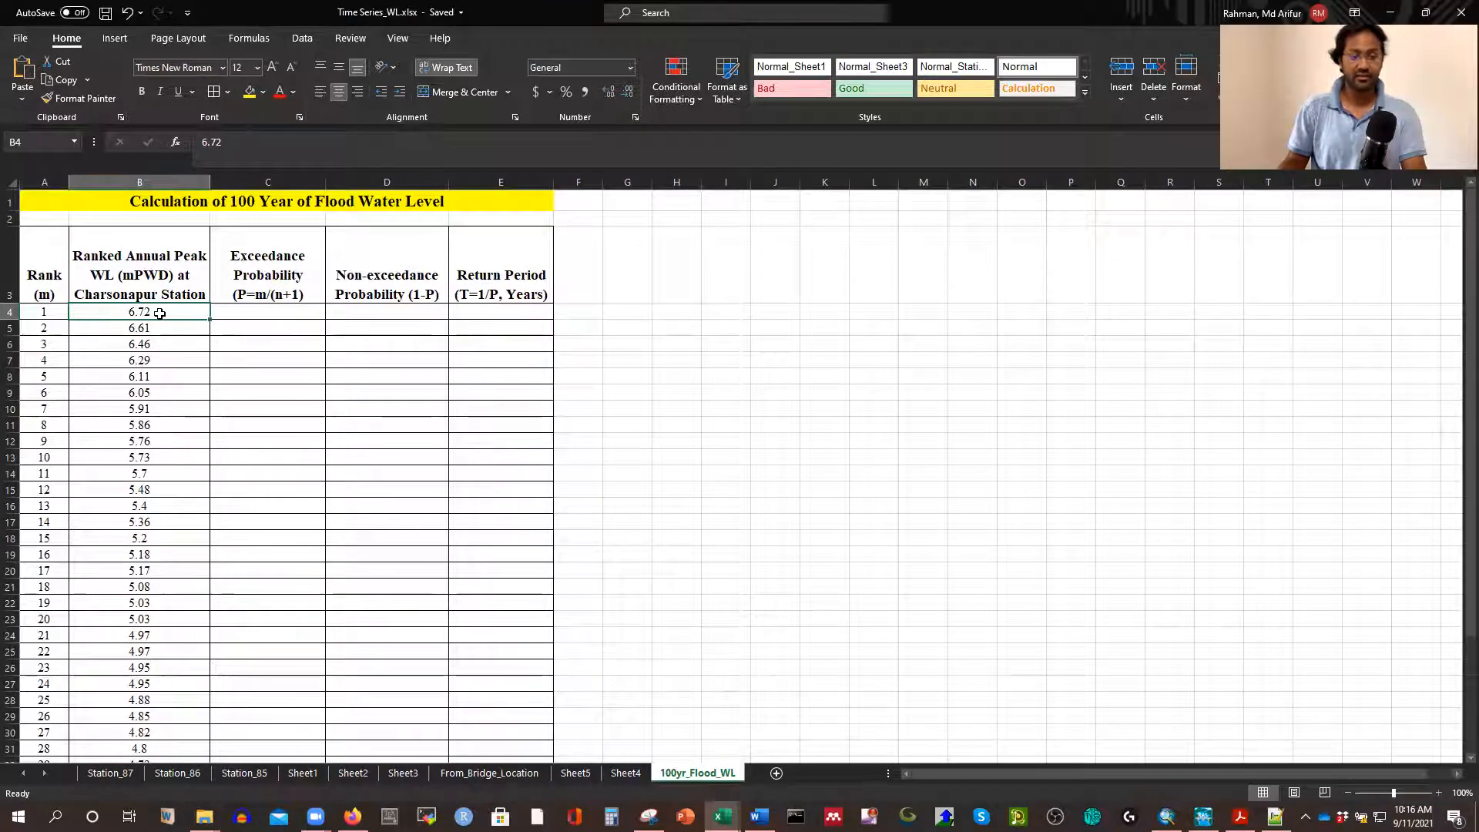
scroll(165, 390, down, 2)
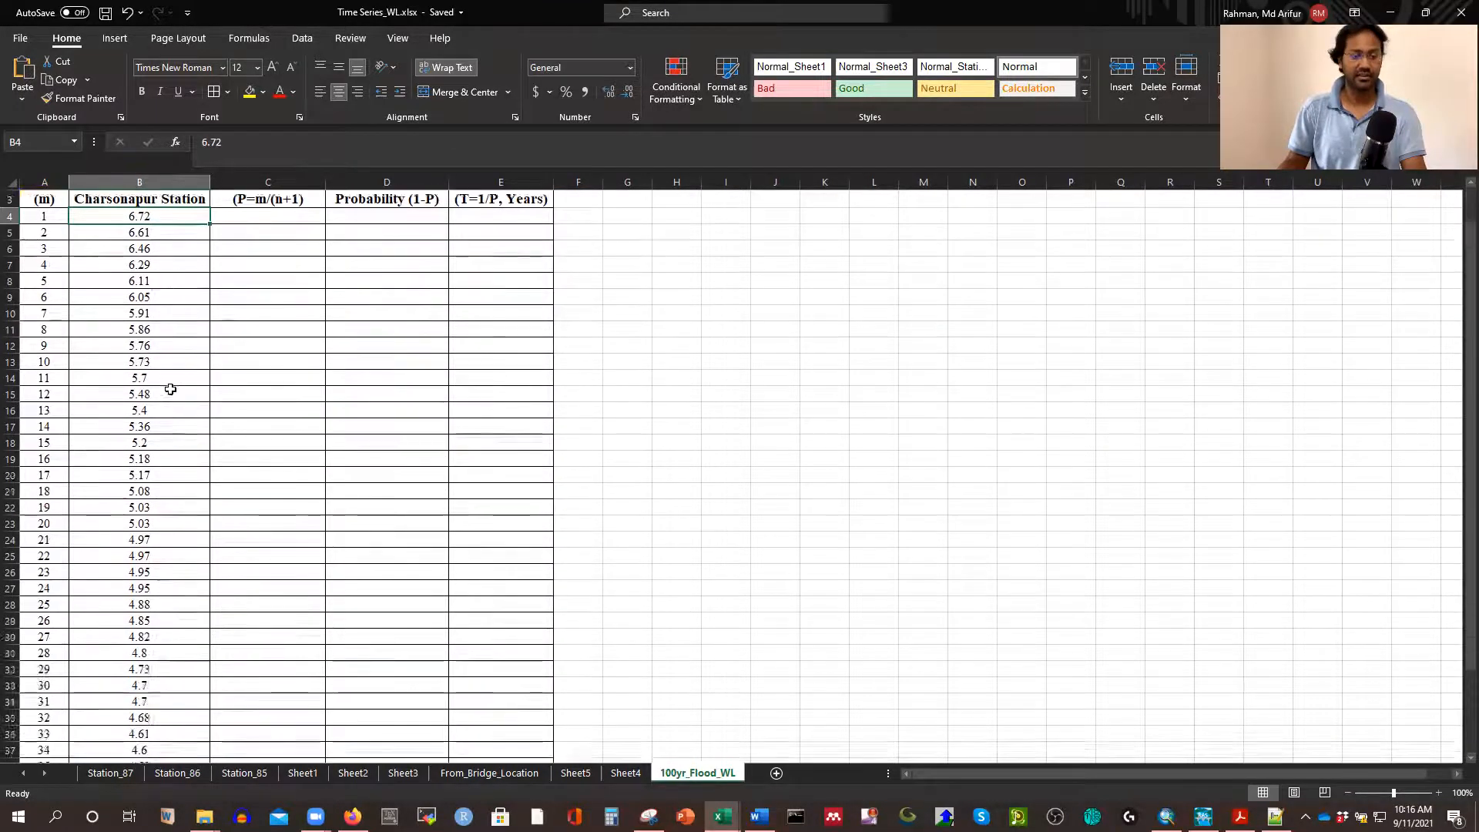
scroll(165, 389, up, 2)
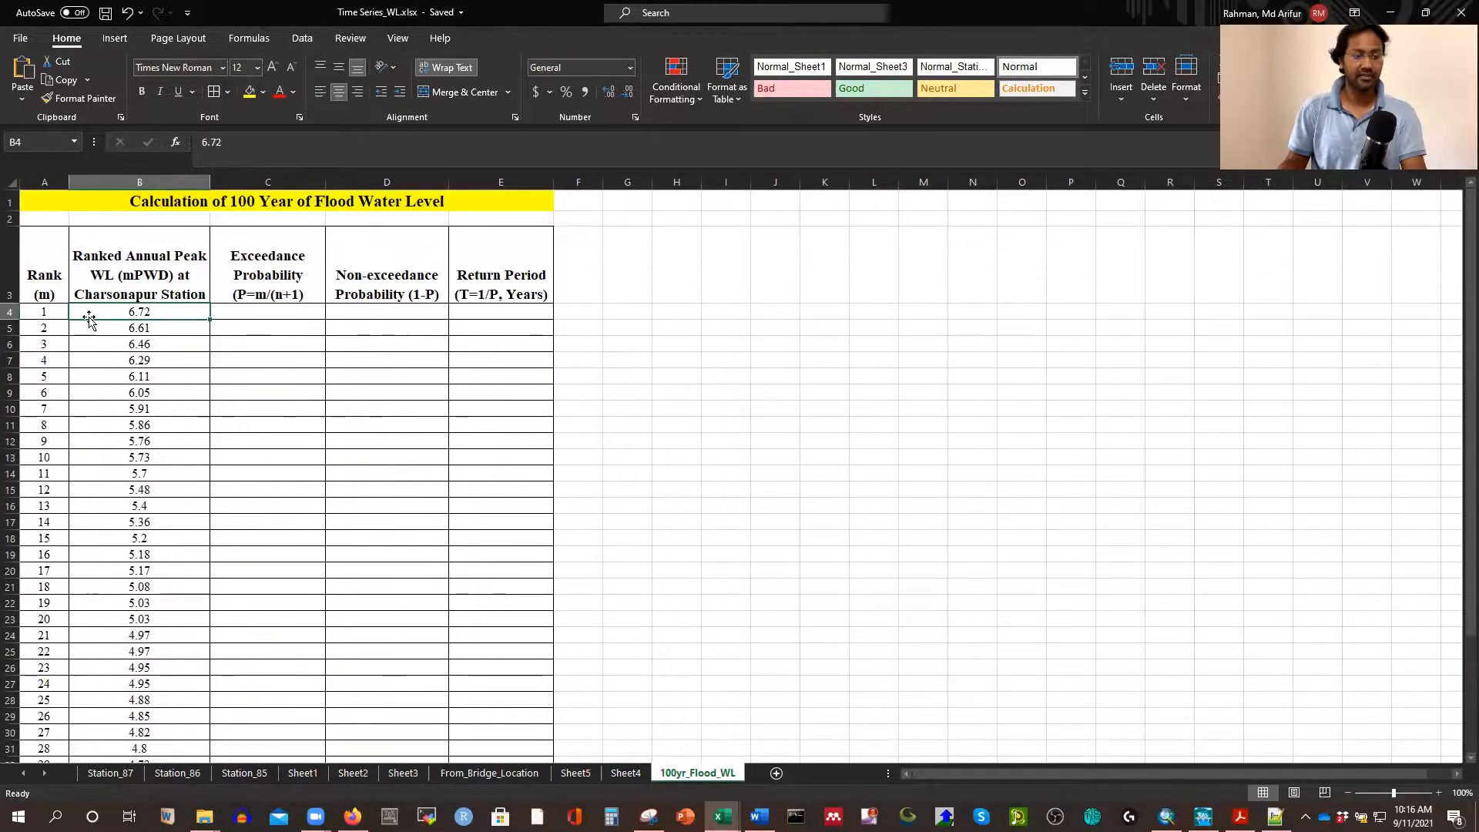
Check the Rank (m) column of the water level table from its first rank to its last
click(48, 309)
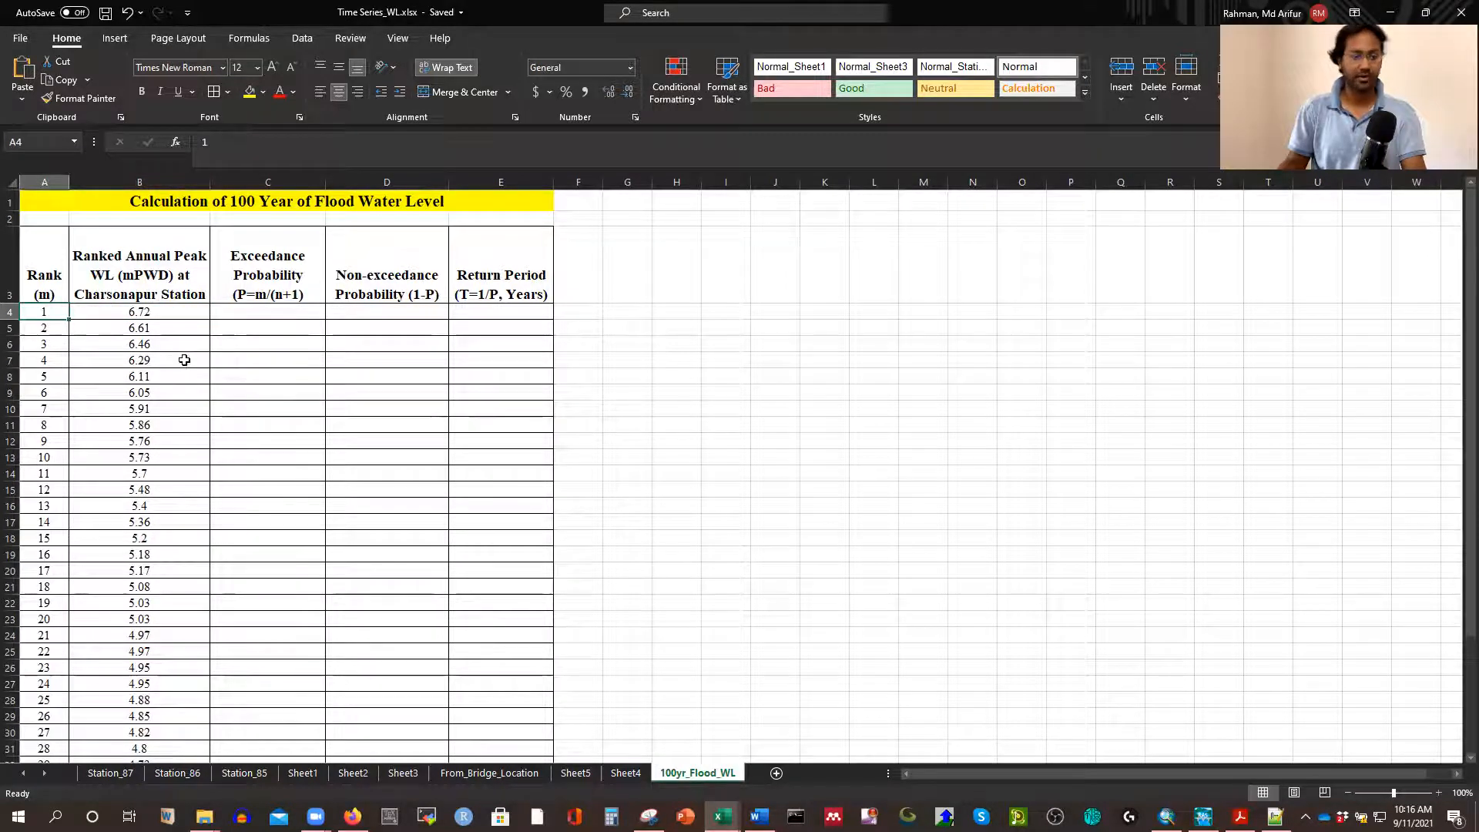
scroll(108, 363, down, 4)
scroll(87, 400, down, 2)
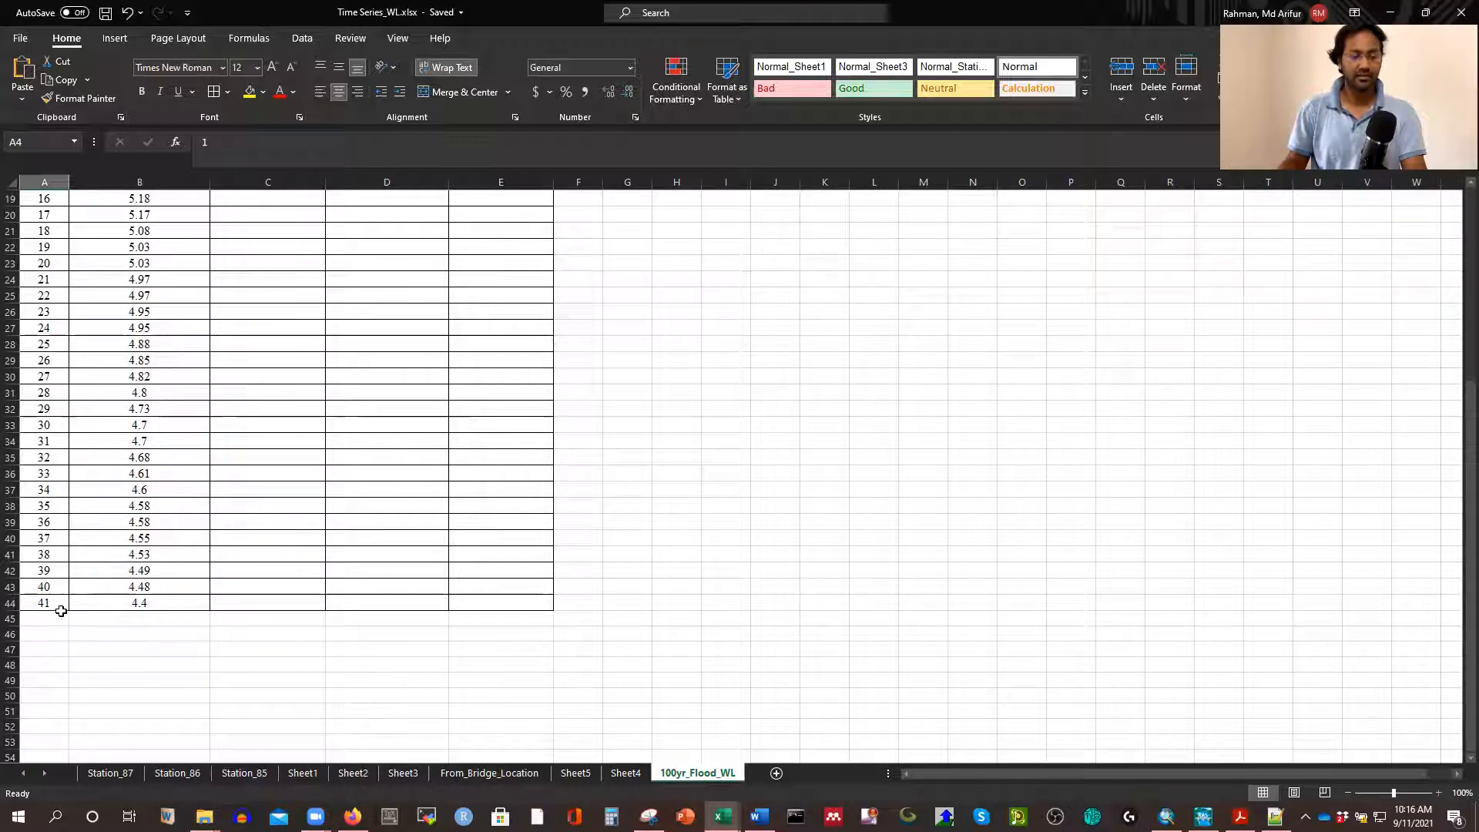
scroll(154, 601, up, 5)
scroll(156, 600, up, 1)
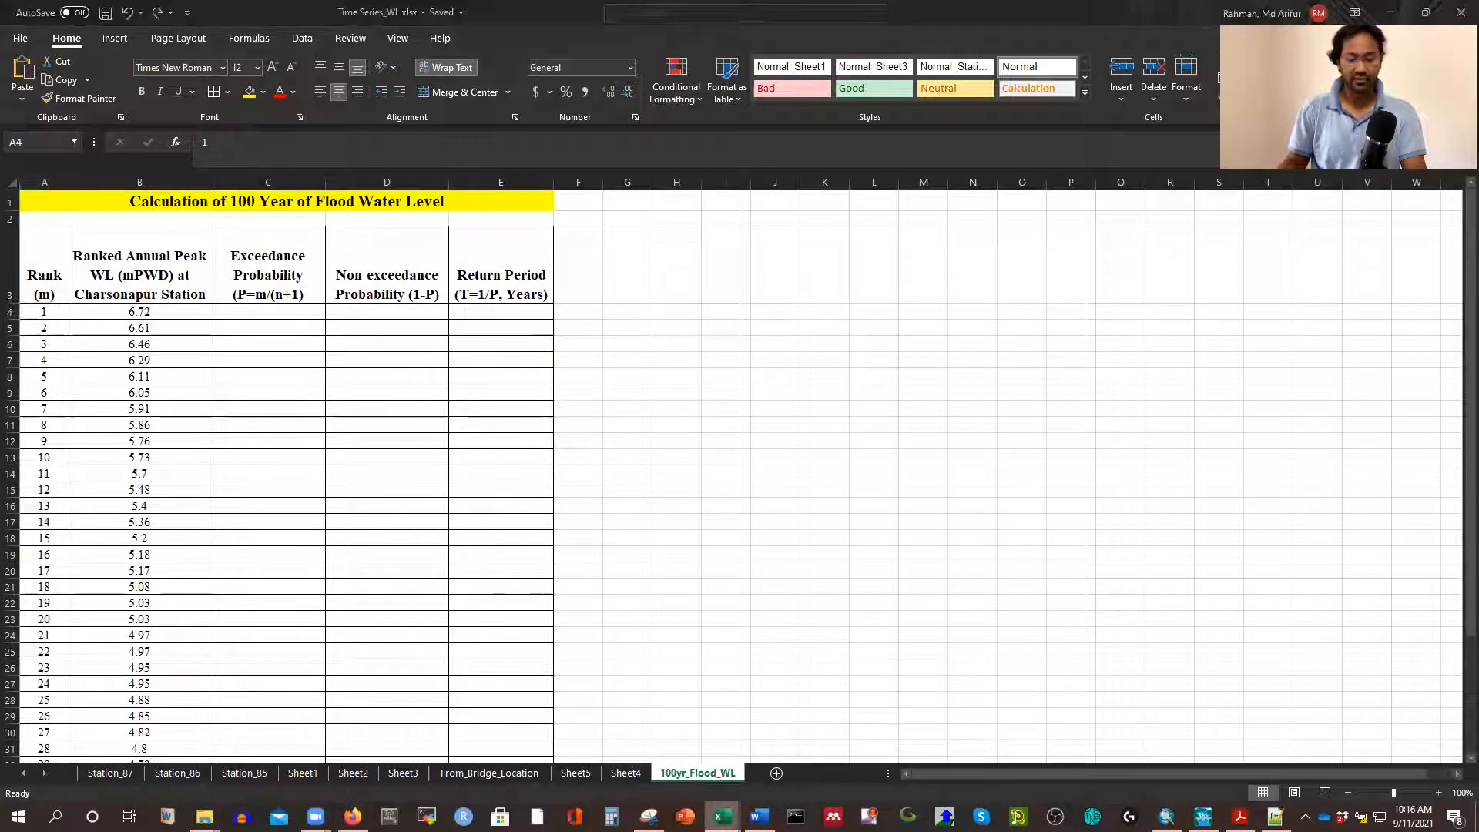
Return to the Time Series_Discharge.xlsx workbook and look through the daily discharge records on the ID 212 sheet
mouse_move(721, 816)
click(657, 729)
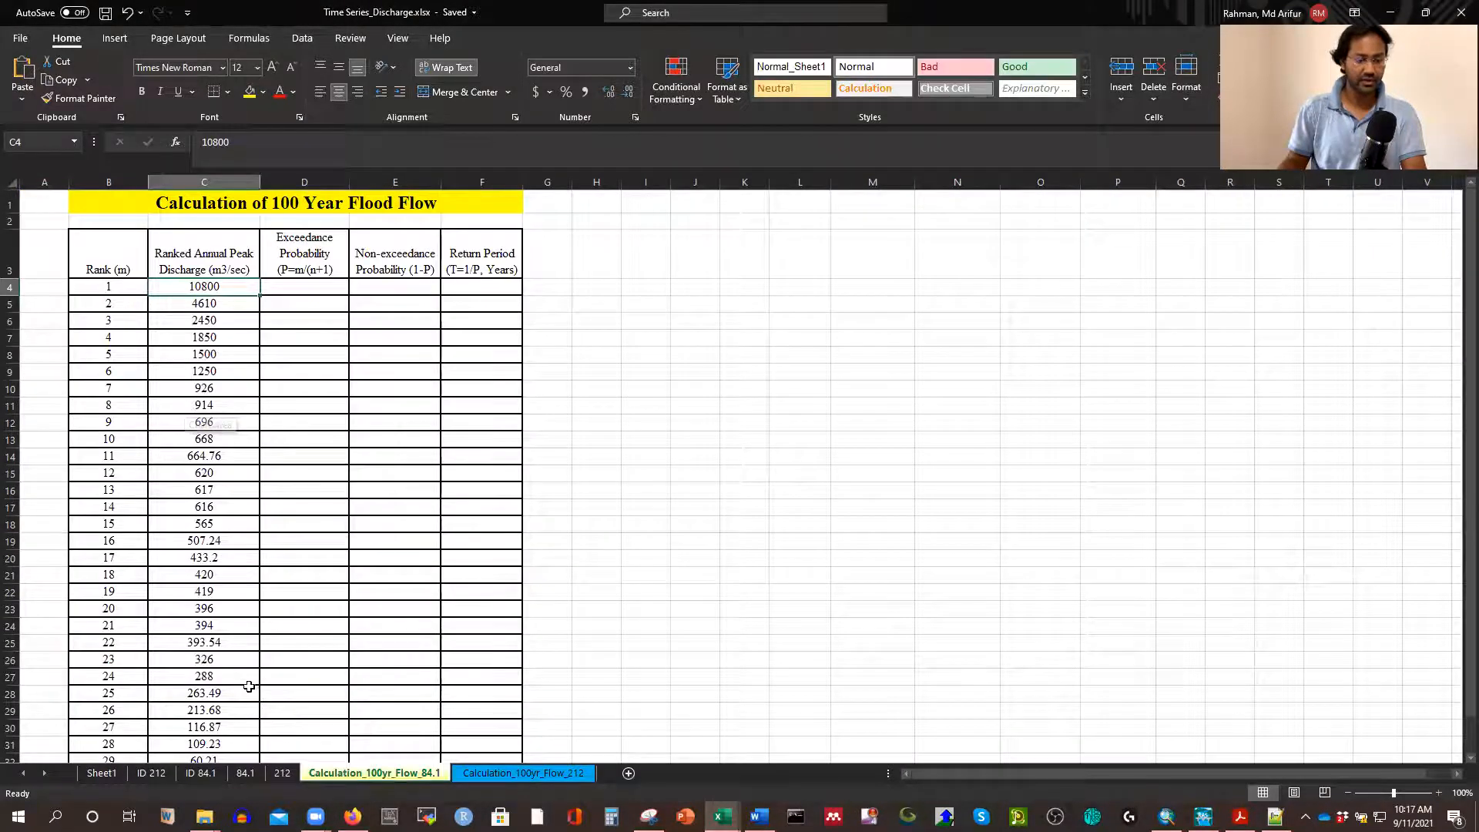
click(151, 773)
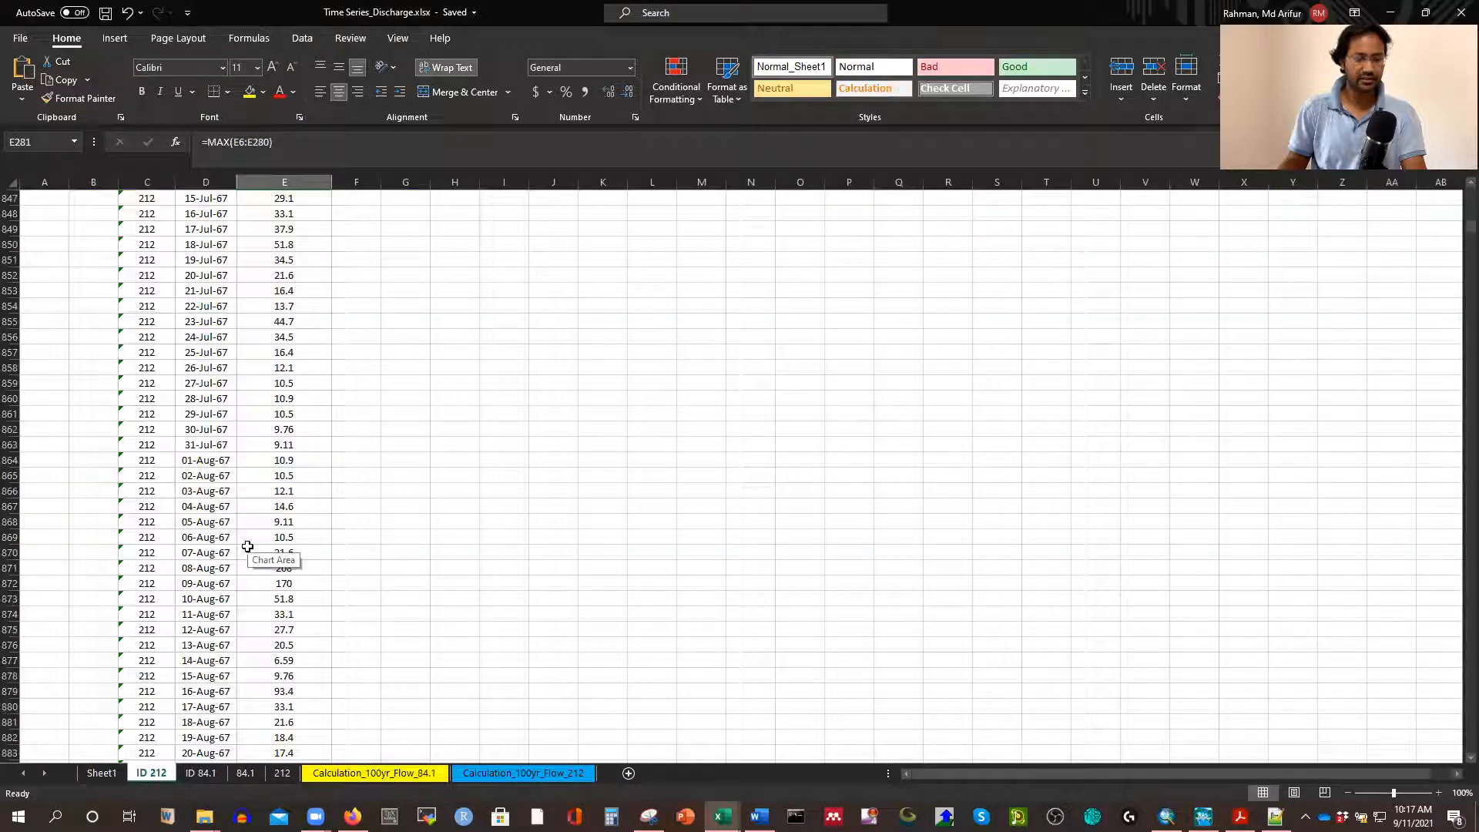
click(412, 367)
scroll(316, 385, up, 6)
scroll(293, 378, up, 5)
scroll(277, 539, down, 20)
View the station 84.1 data on the ID 84.1 and 84.1 sheets, ending on ID 84.1
click(202, 772)
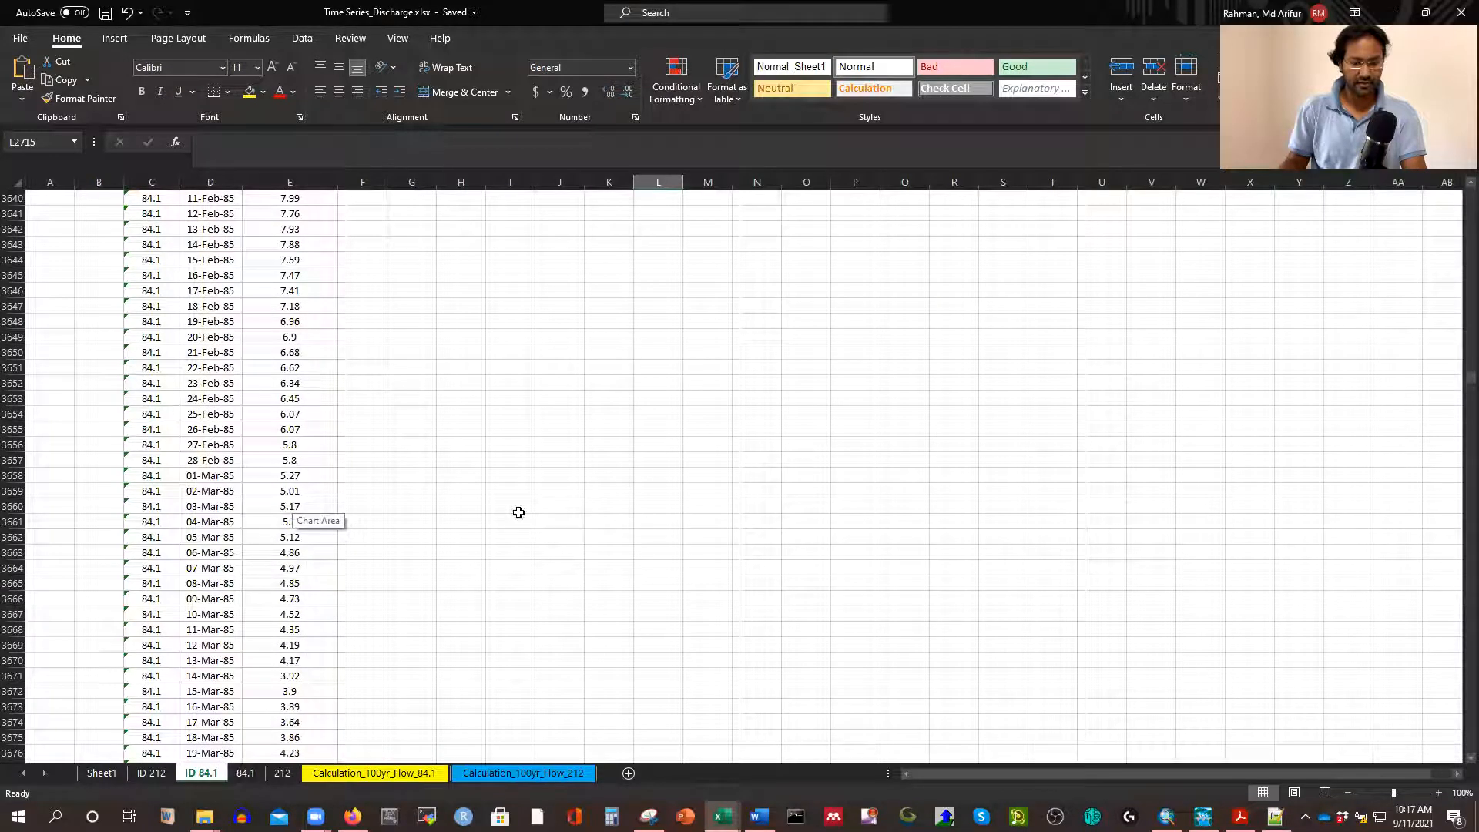
click(247, 773)
click(201, 772)
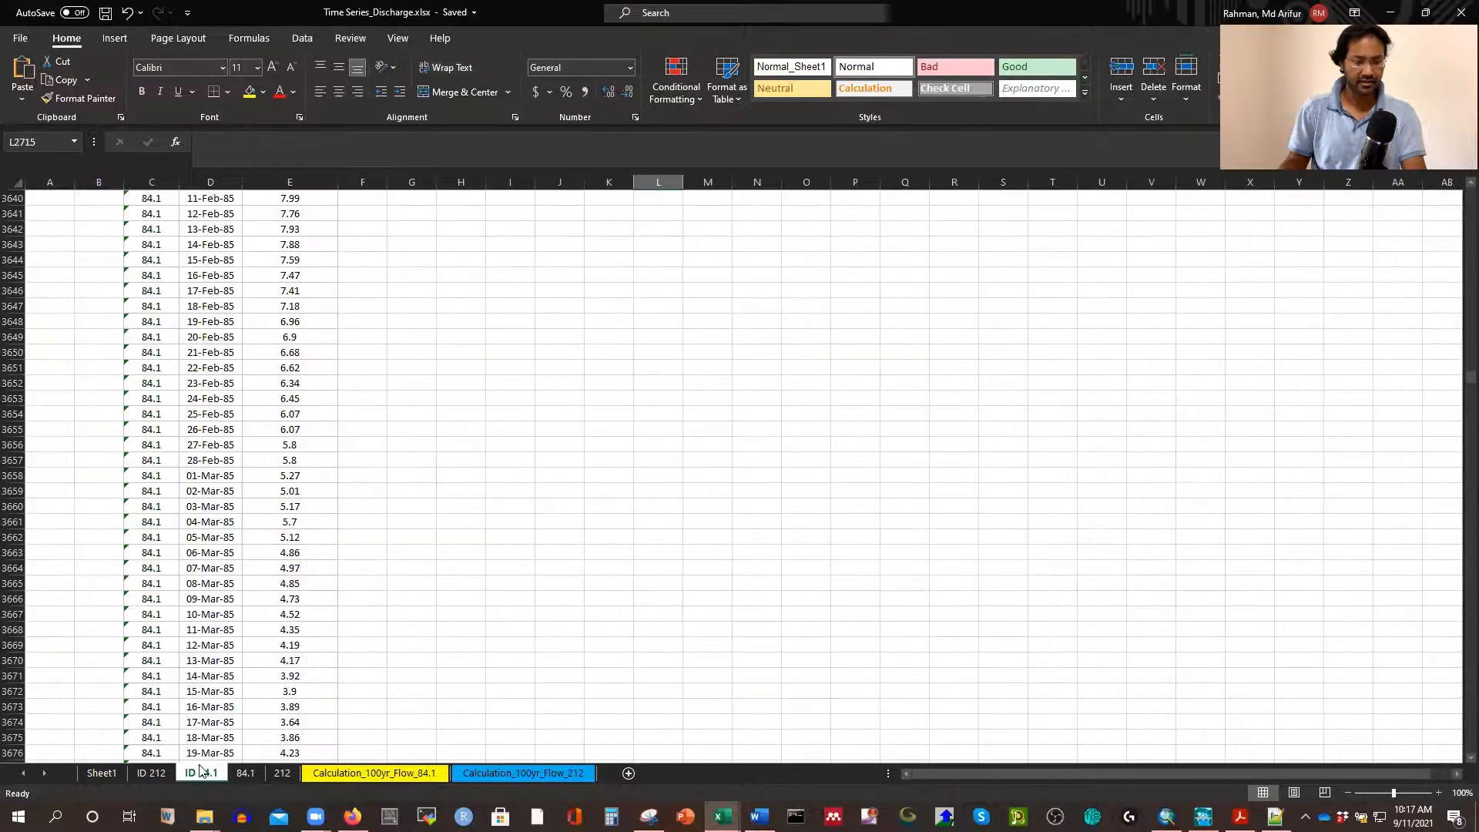
Look through the daily discharge records on the ID 84.1 sheet from 1985 to 2005, including the highlighted yearly maximum and minimum values
scroll(277, 481, down, 20)
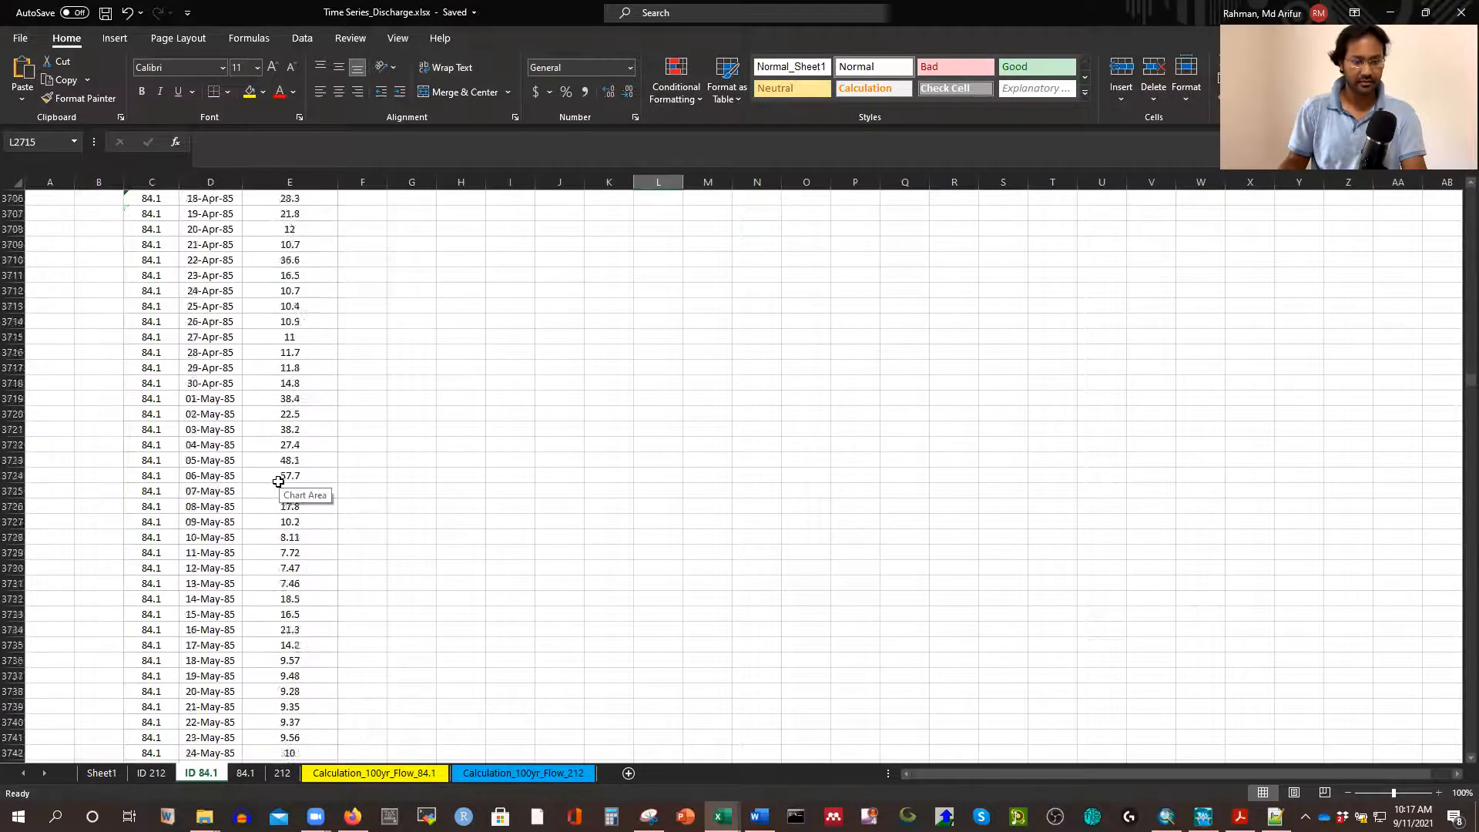
scroll(278, 493, down, 20)
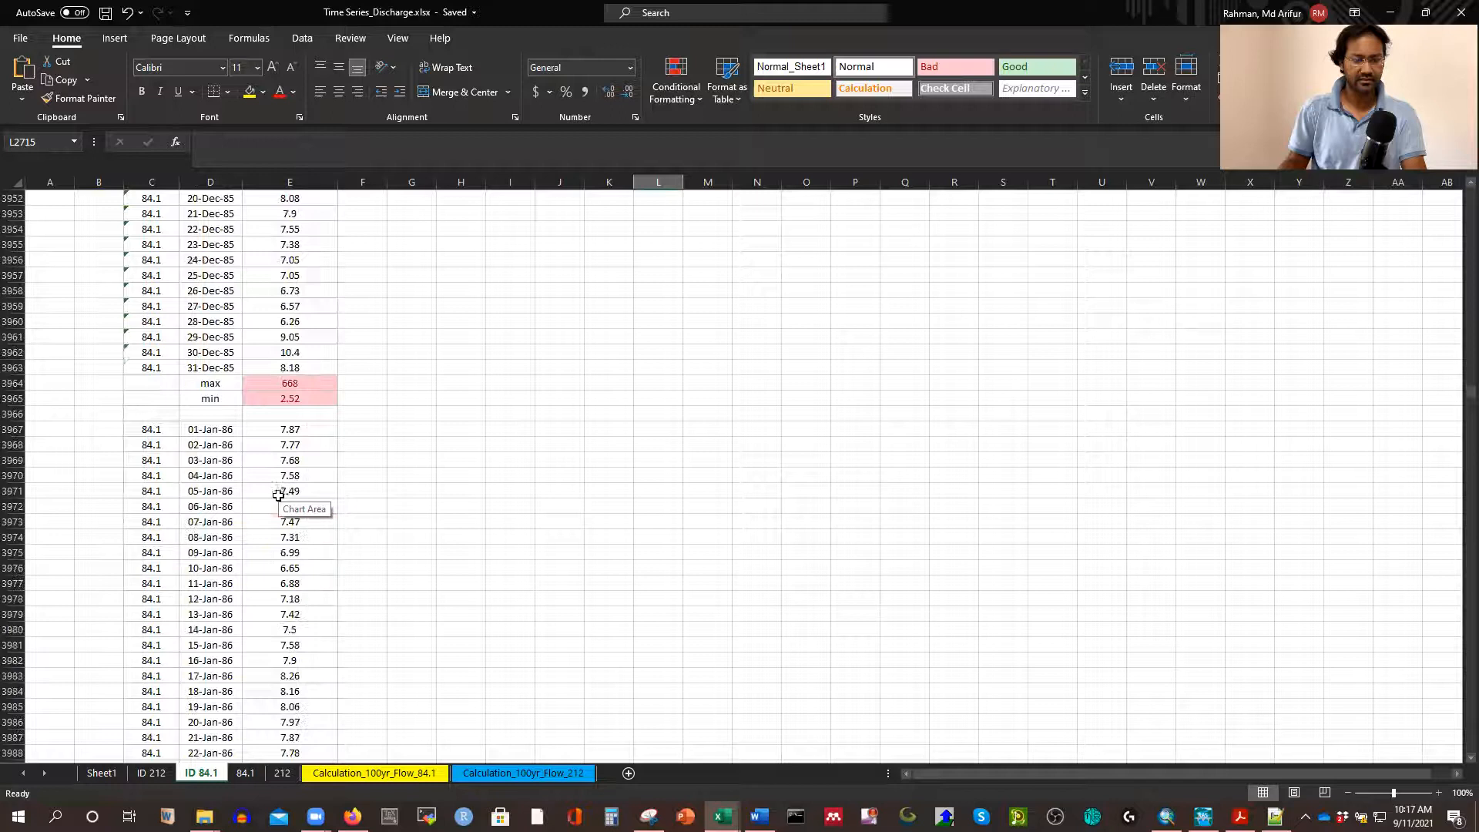
scroll(306, 382, down, 4)
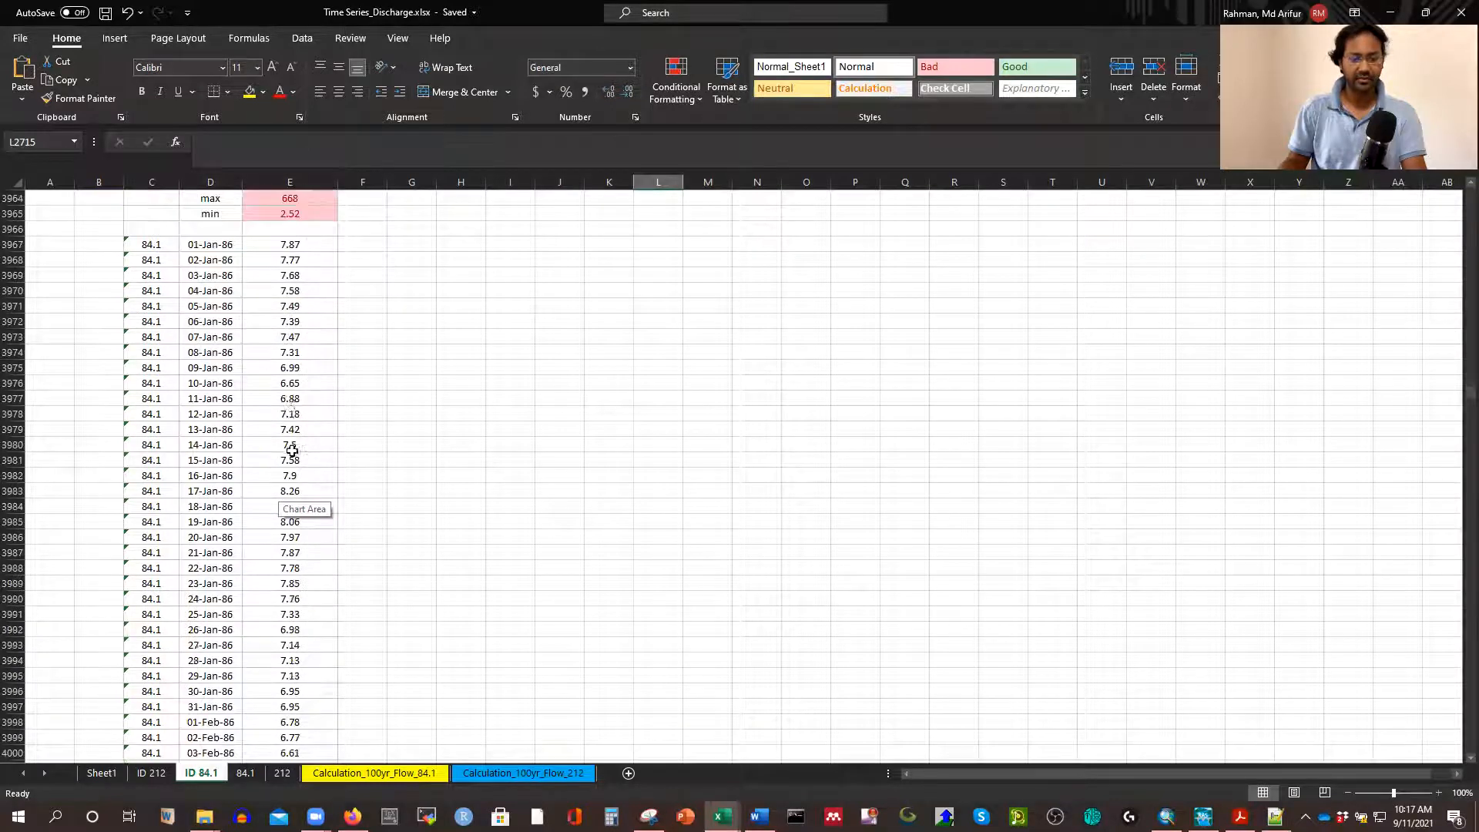
scroll(301, 337, down, 18)
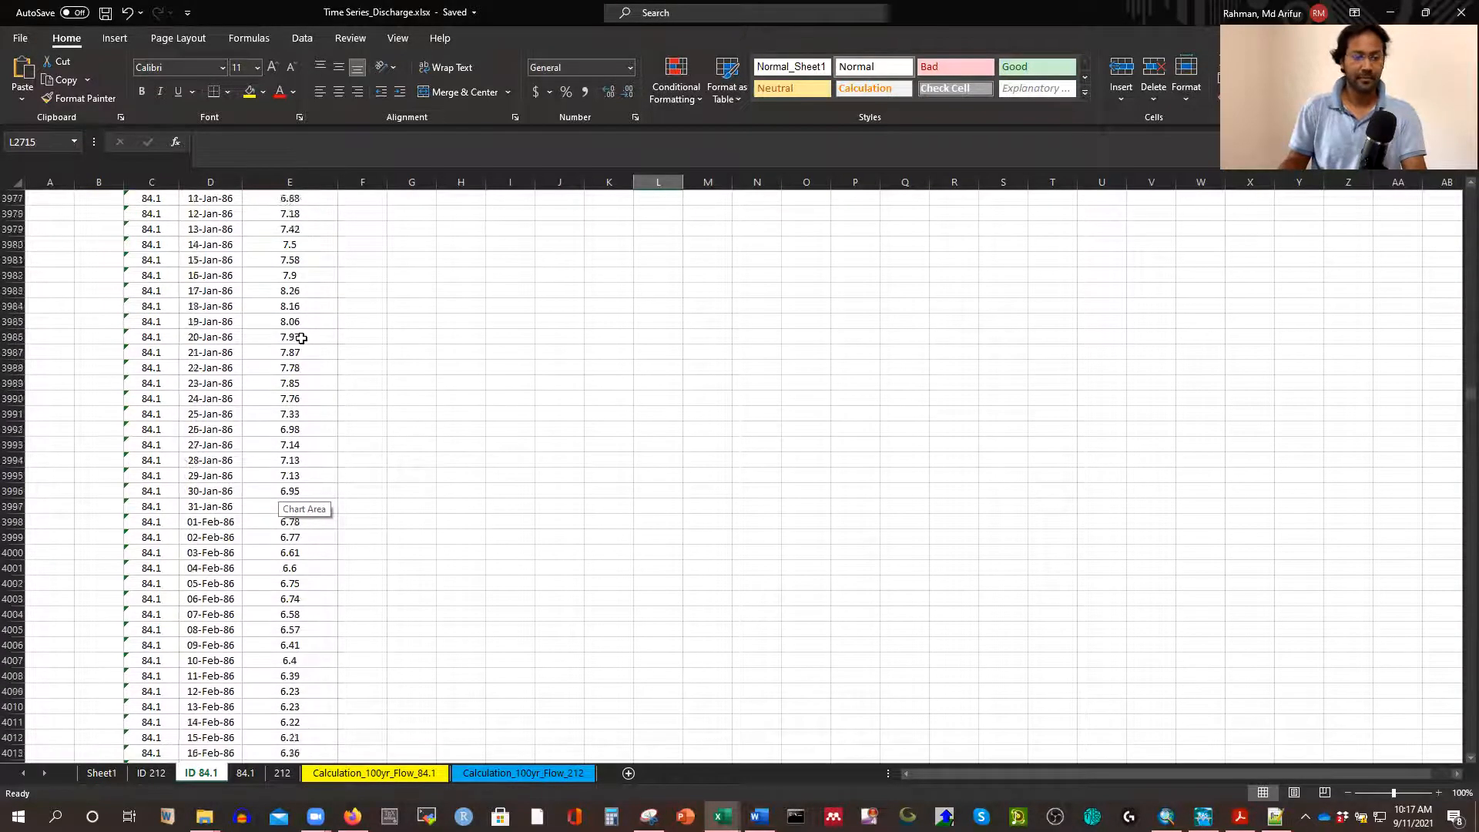
scroll(300, 340, down, 20)
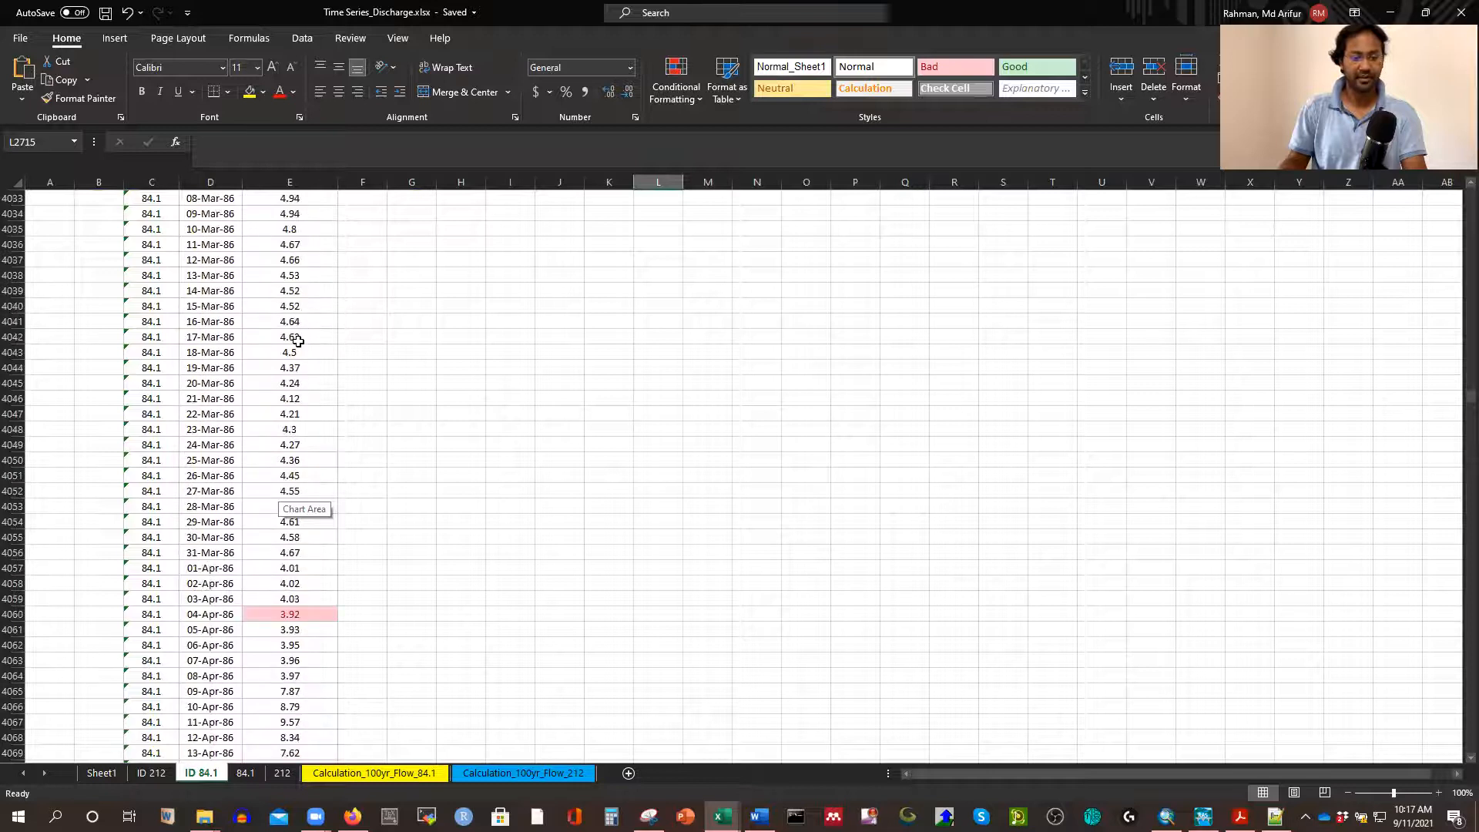
scroll(295, 349, down, 17)
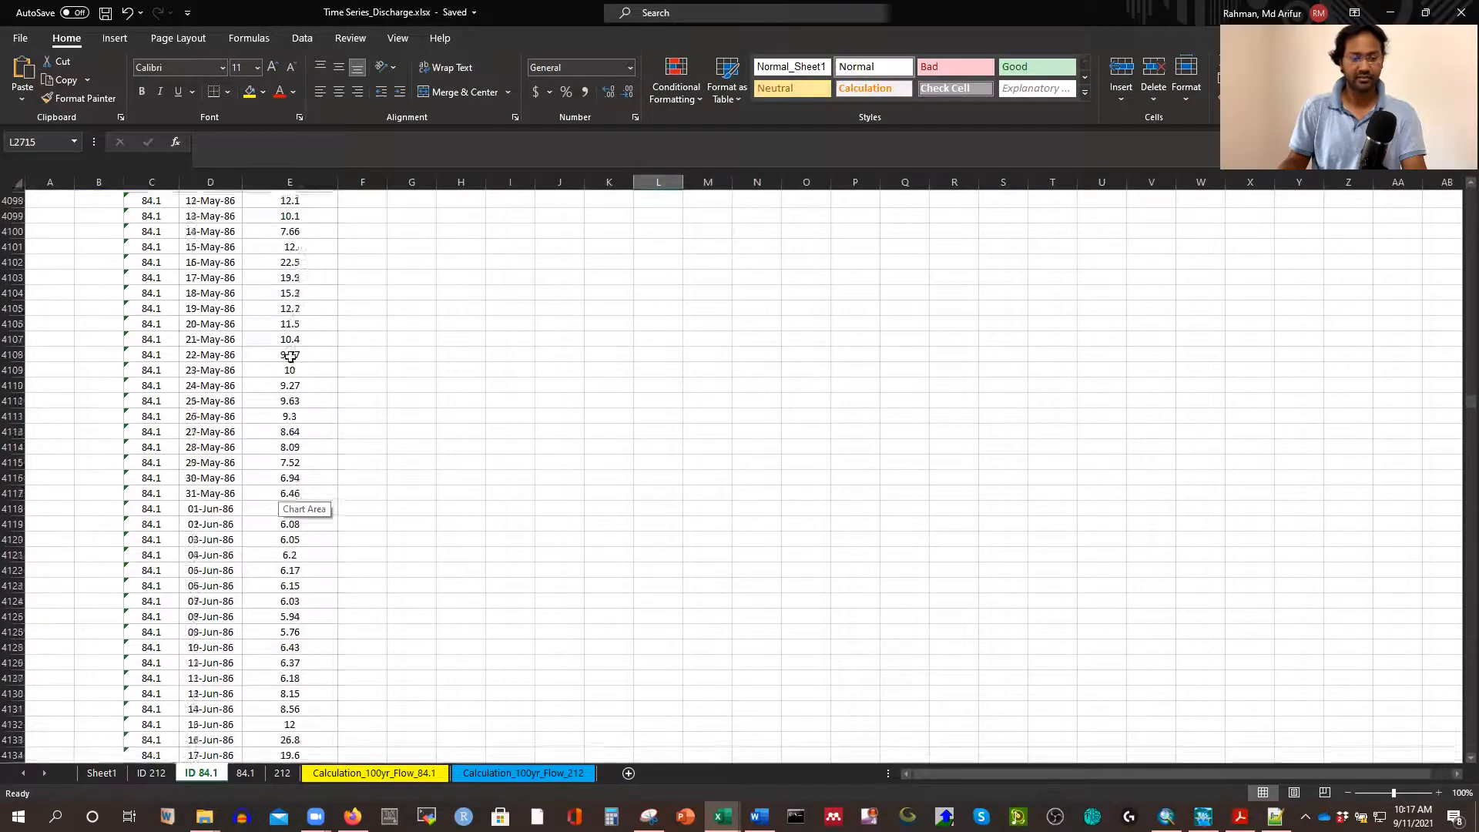
scroll(297, 370, down, 1)
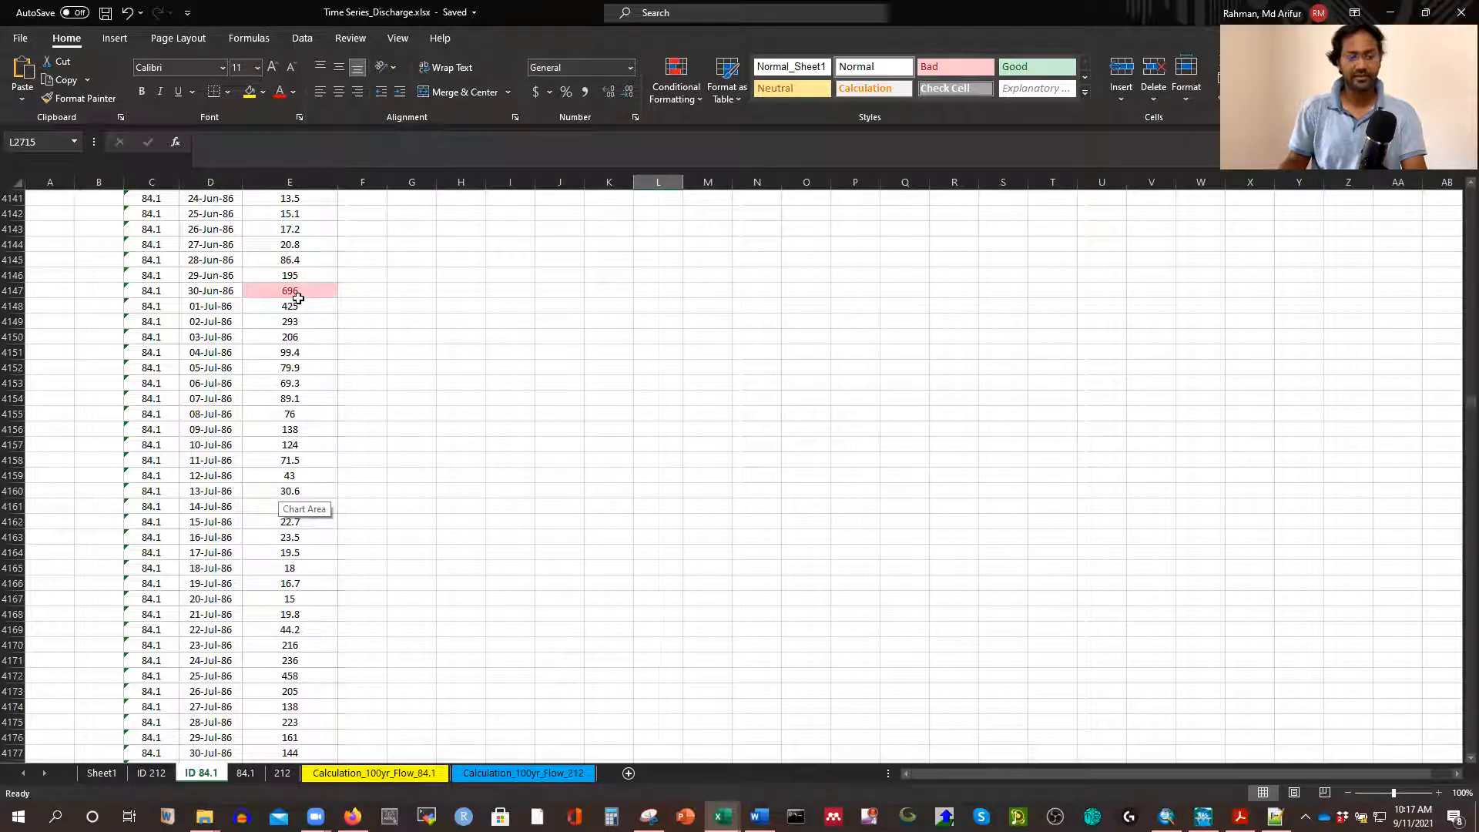
scroll(291, 385, down, 5)
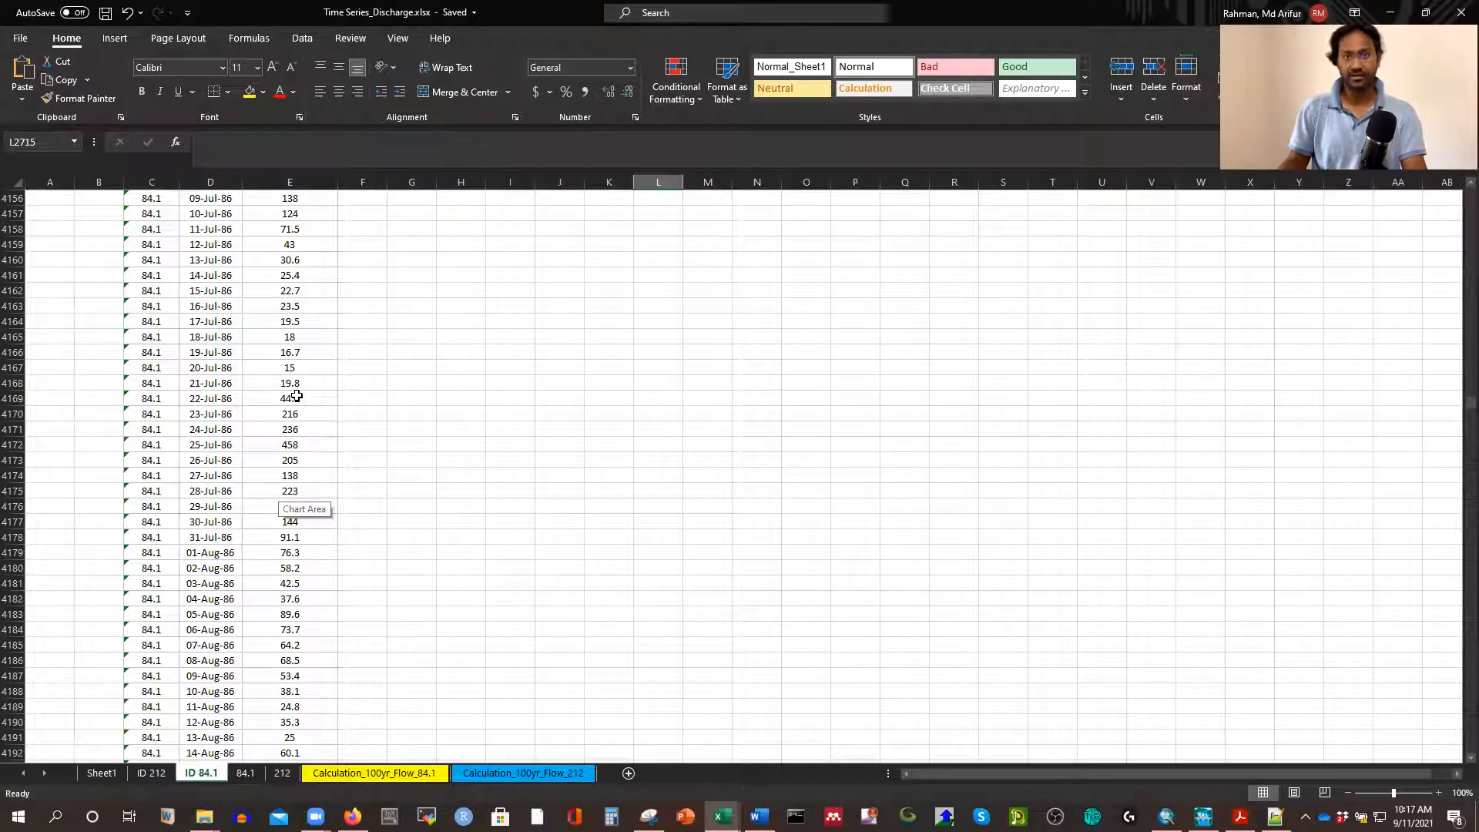
scroll(301, 464, down, 20)
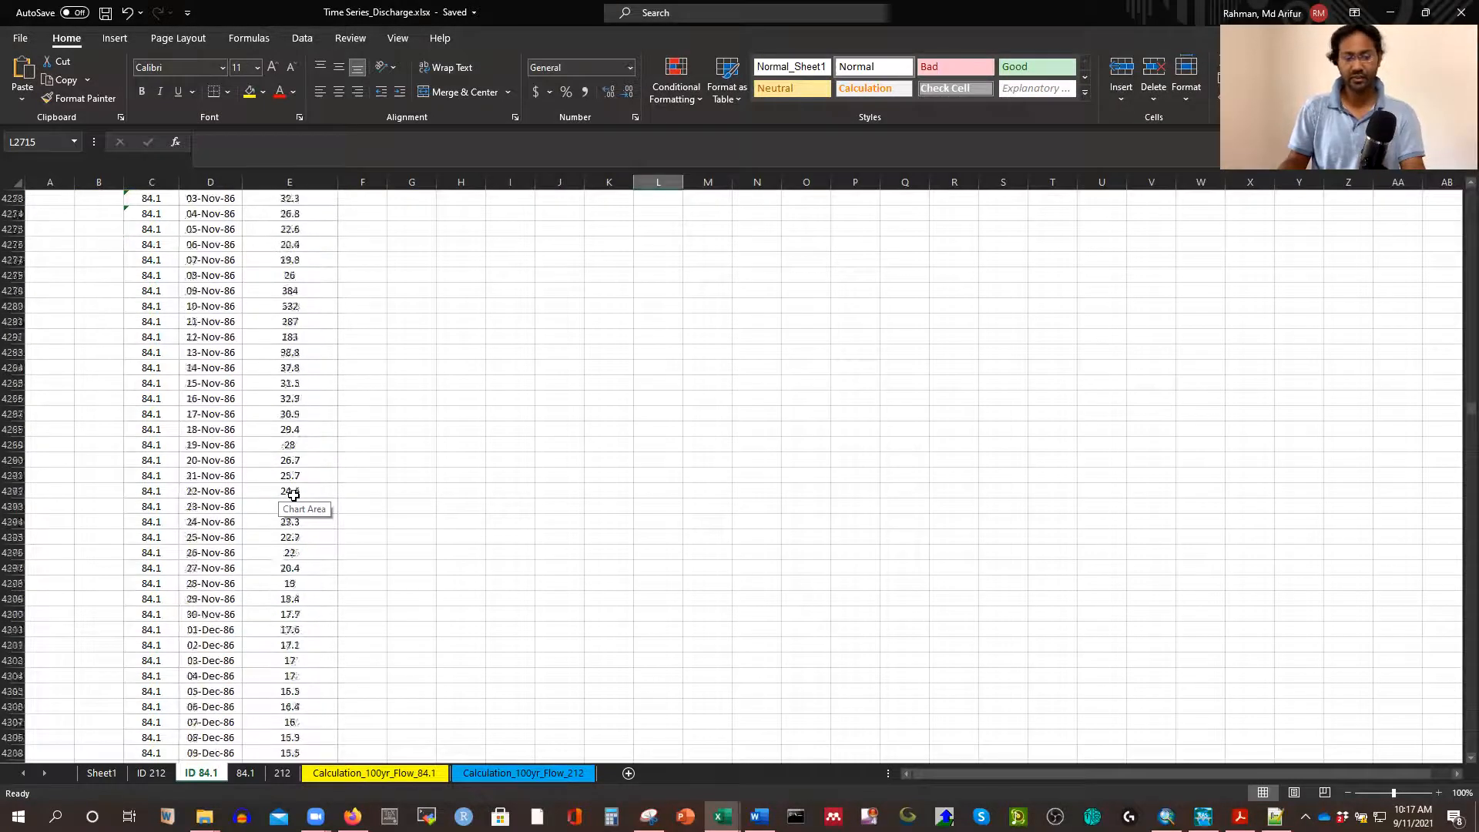
scroll(301, 464, down, 16)
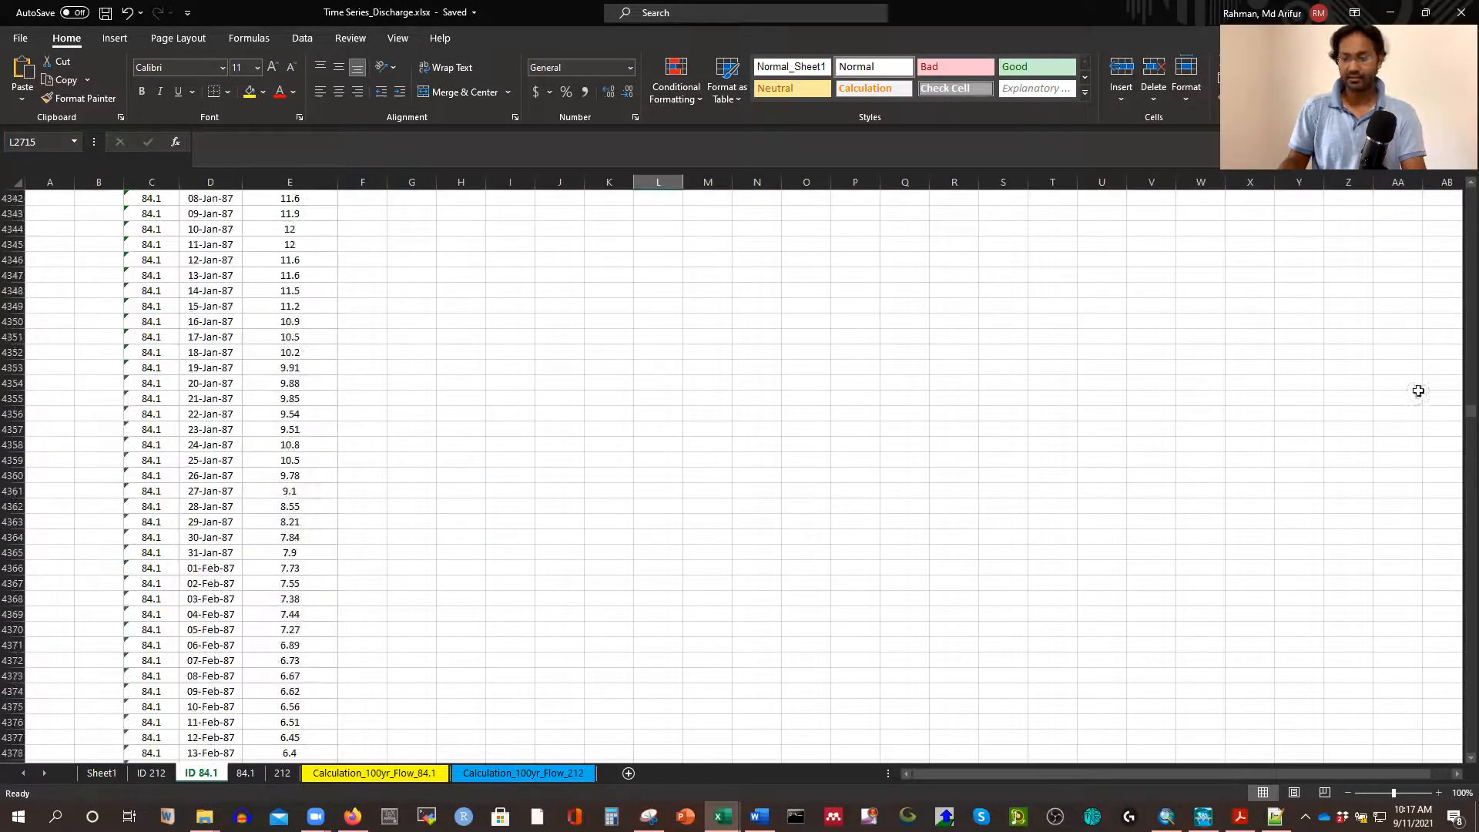
drag(1455, 422, 1456, 426)
drag(1456, 557, 1456, 656)
drag(1457, 734, 1457, 744)
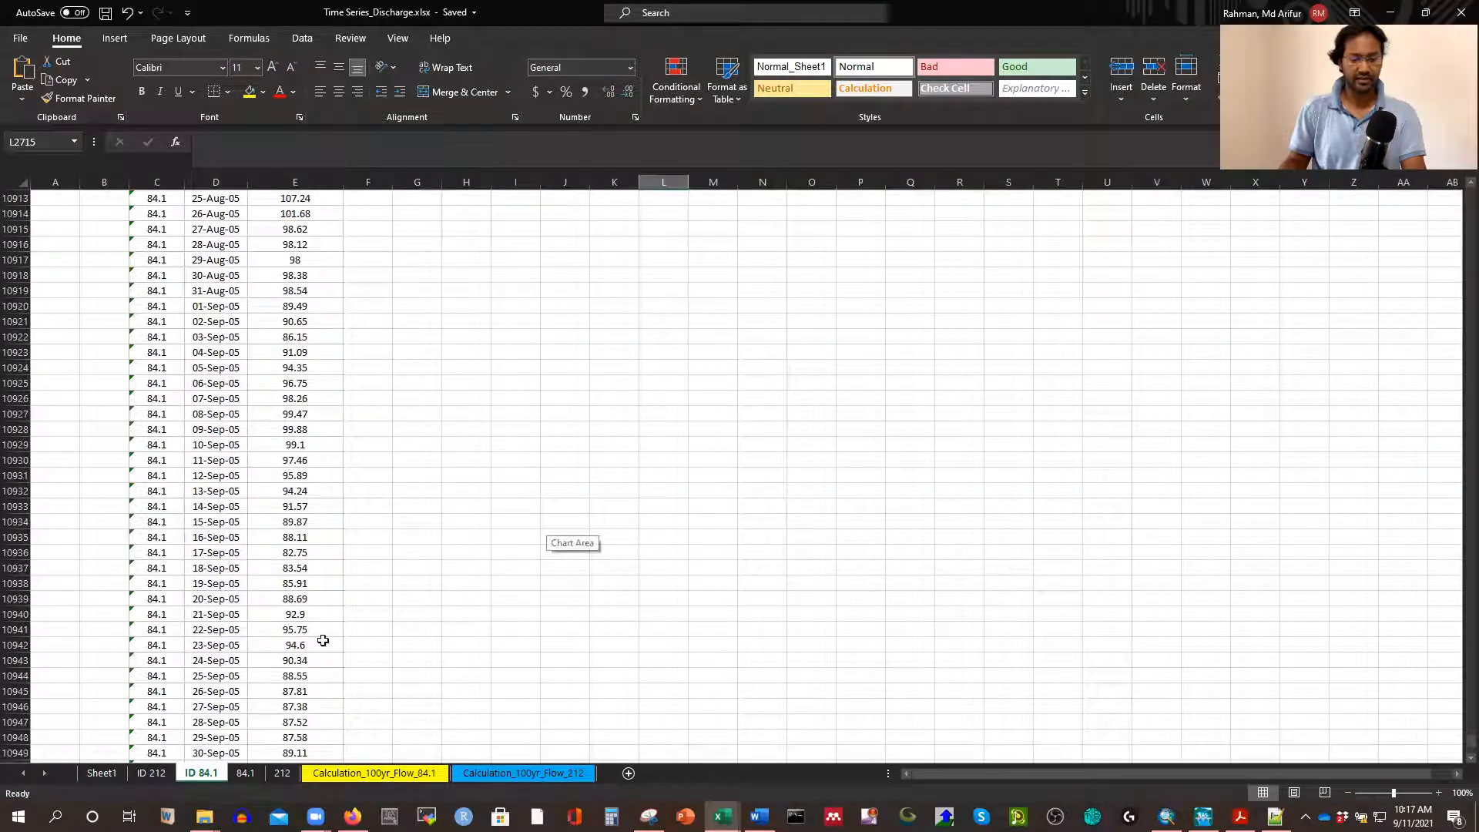
Review the ranked annual peak discharges on the Calculation_100yr_Flow_84.1 sheet from the first rank to the last
click(373, 773)
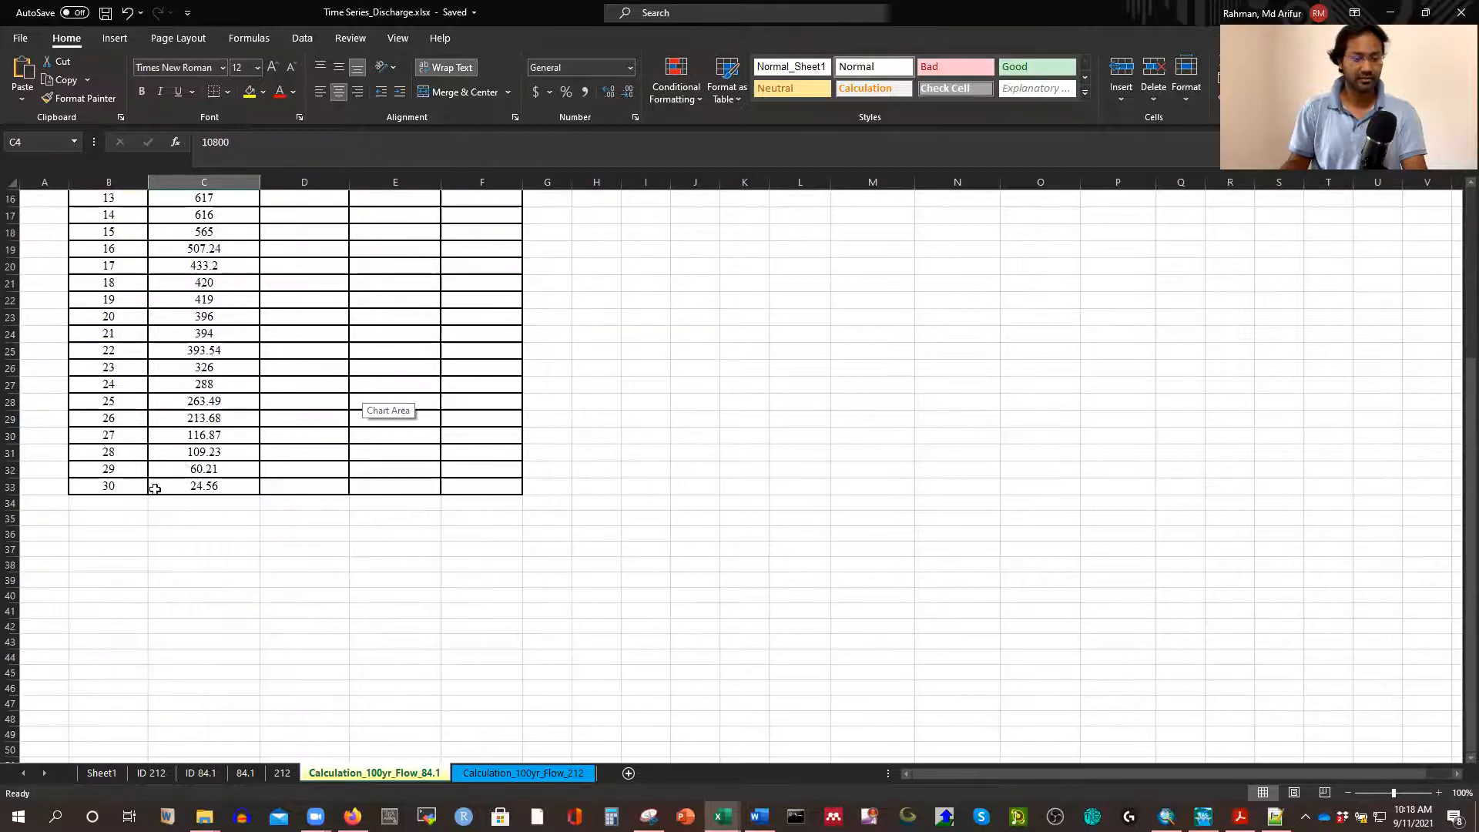
scroll(210, 460, up, 5)
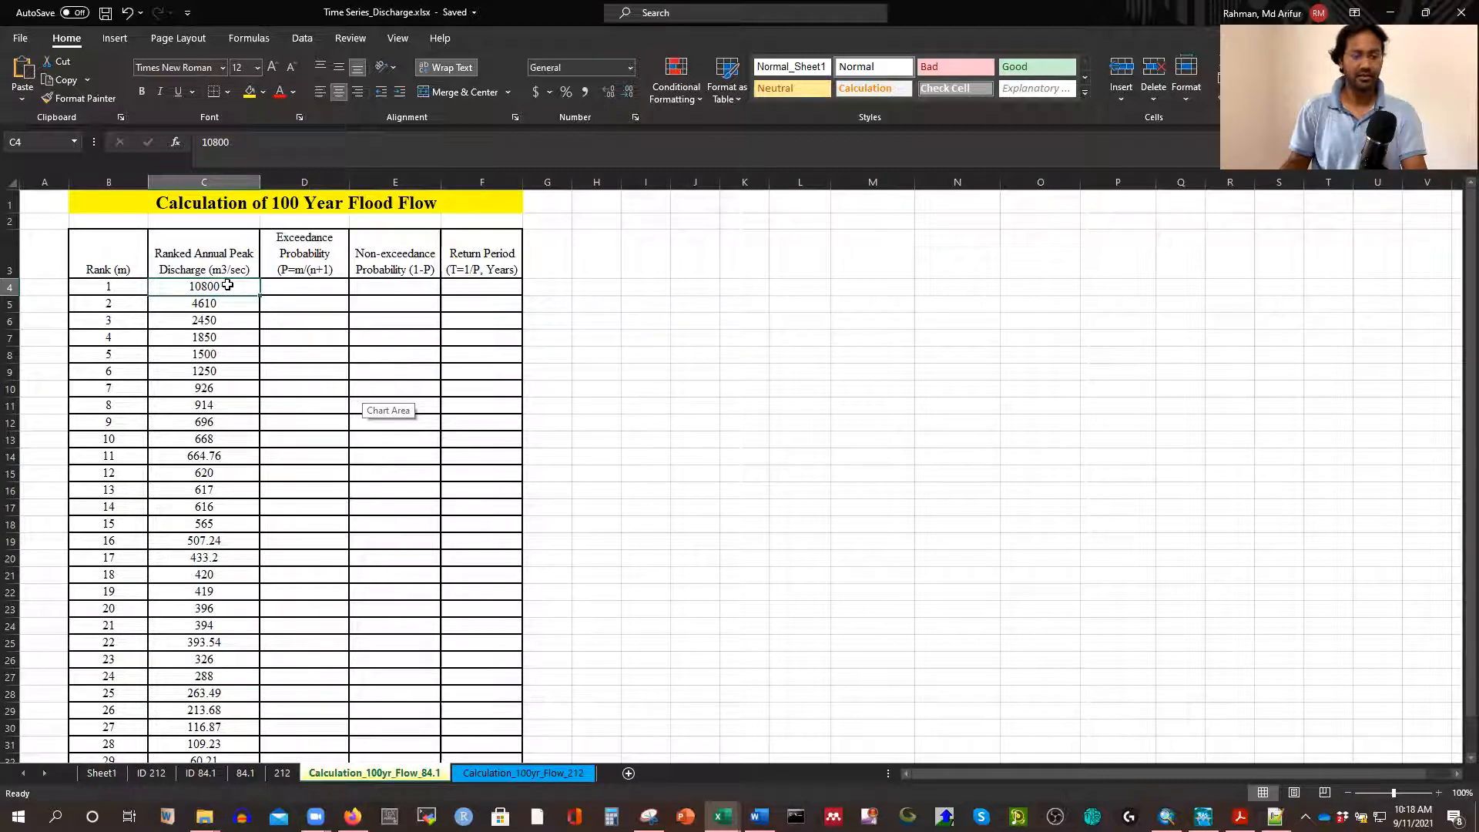
scroll(220, 452, down, 4)
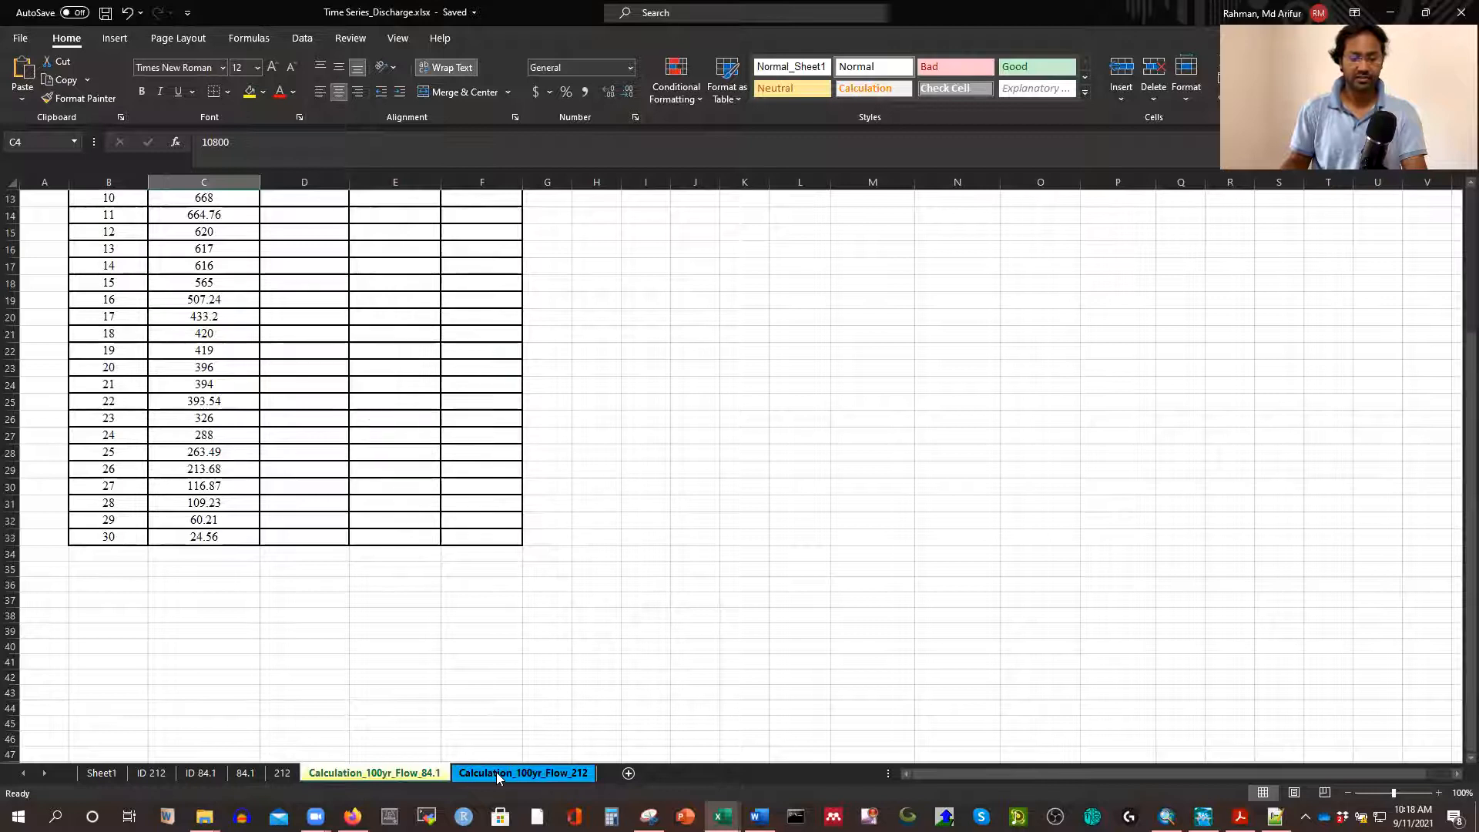
Review the ranked annual peak discharges on the Calculation_100yr_Flow_212 sheet, checking the highest values and the full list of ranks
click(558, 772)
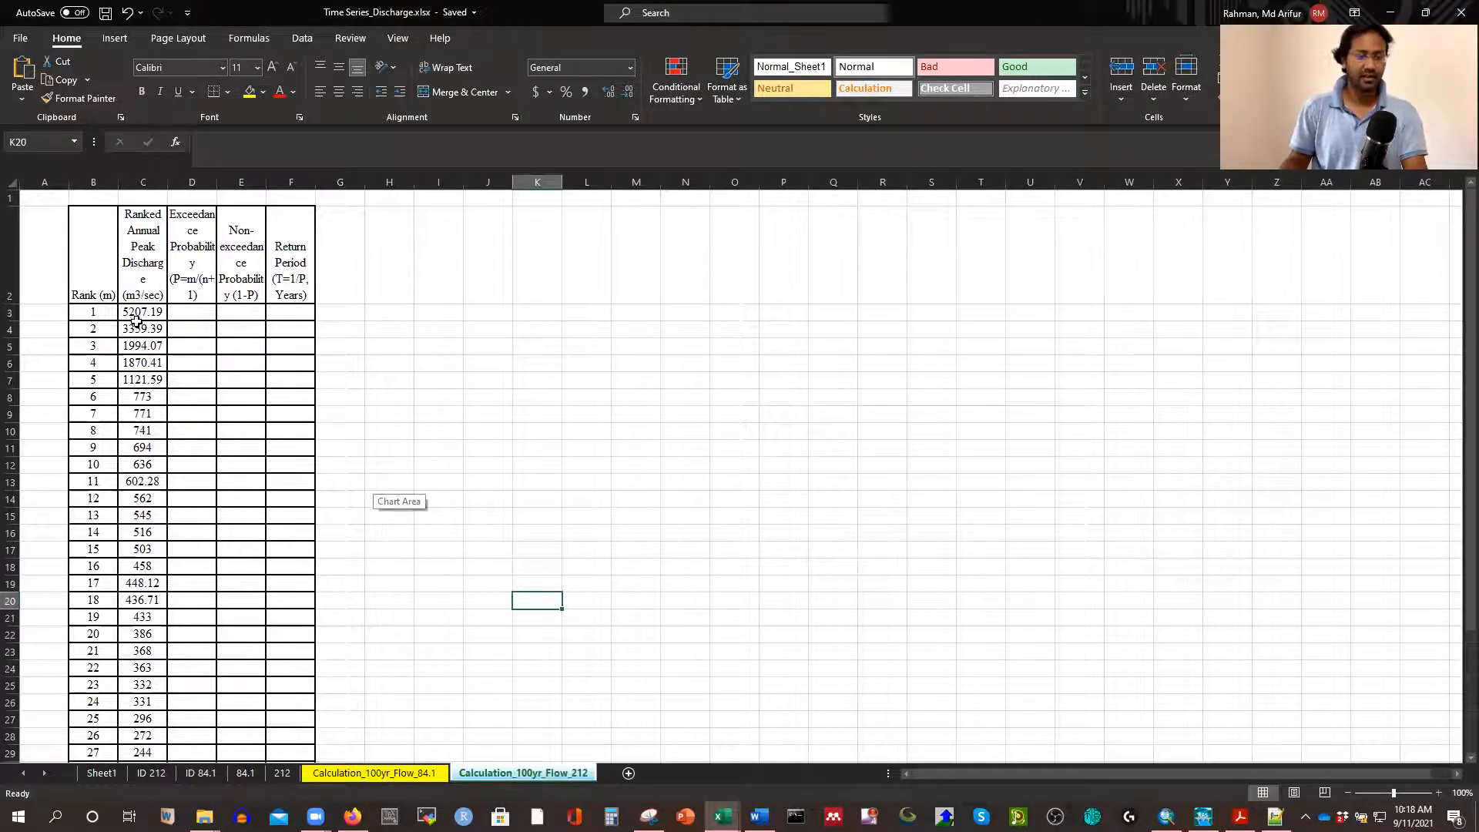
scroll(146, 385, down, 5)
scroll(150, 393, up, 4)
scroll(150, 394, up, 1)
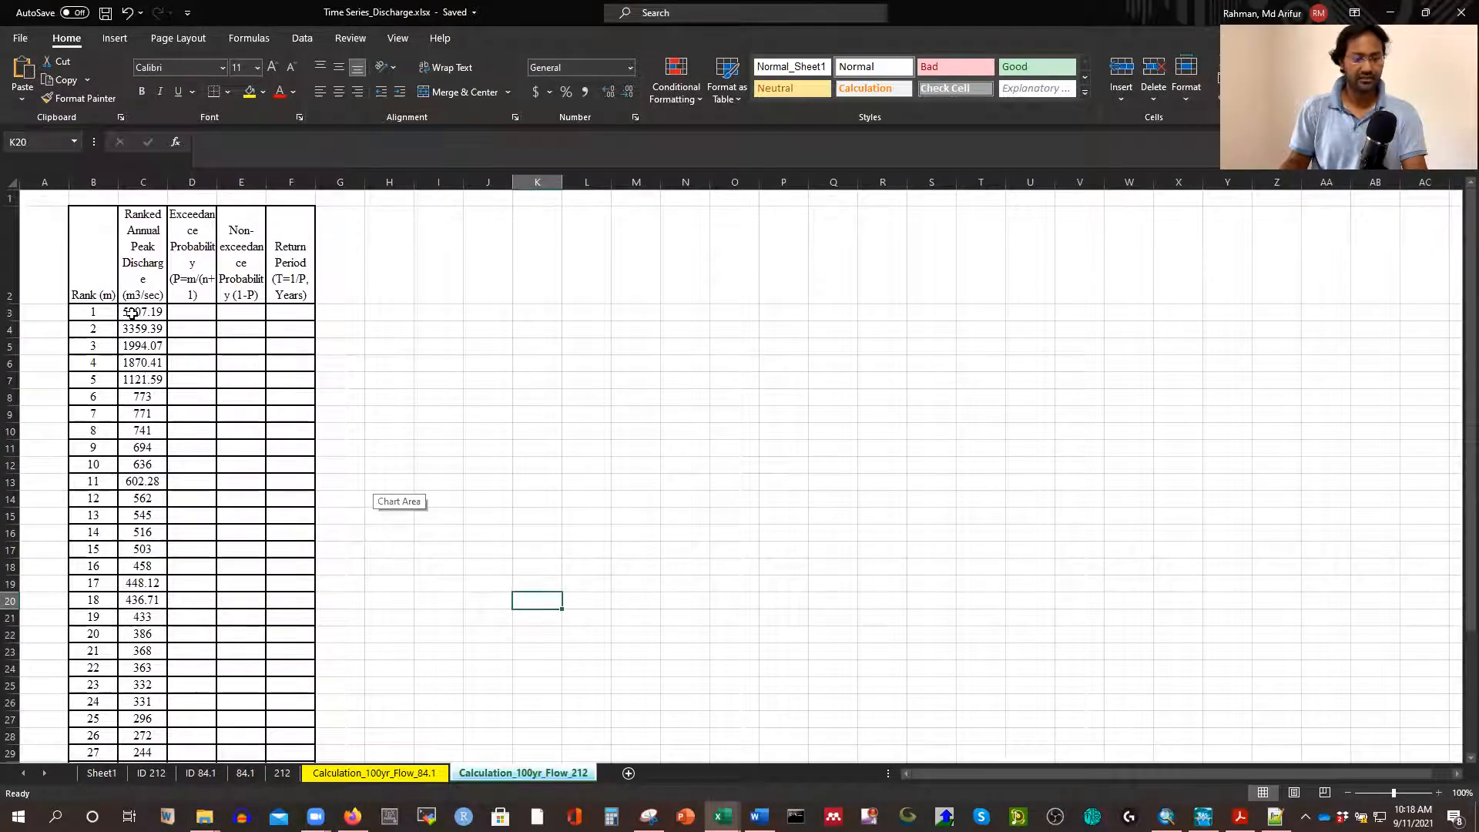
click(133, 312)
scroll(154, 451, down, 4)
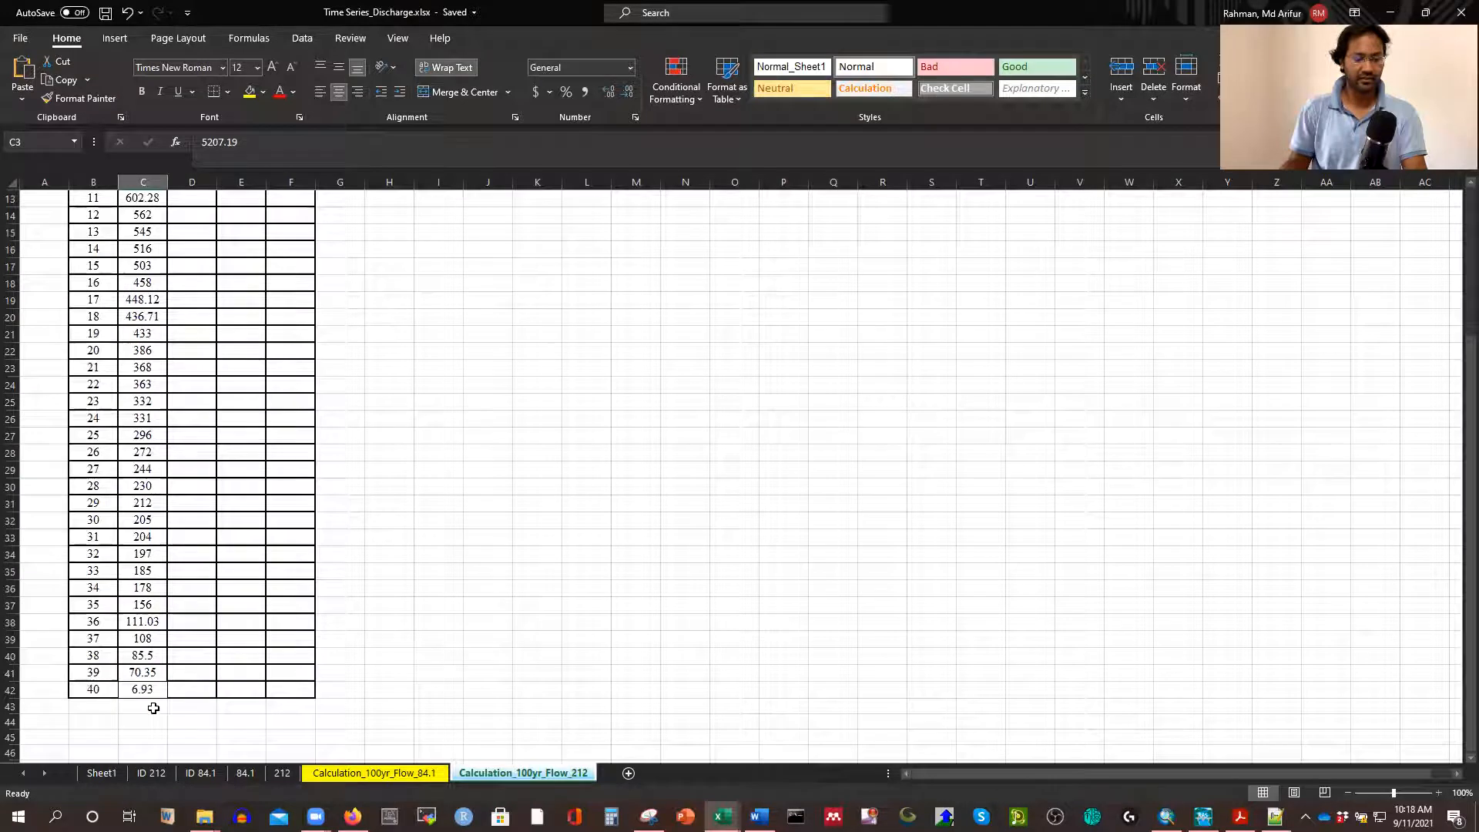
scroll(131, 684, up, 4)
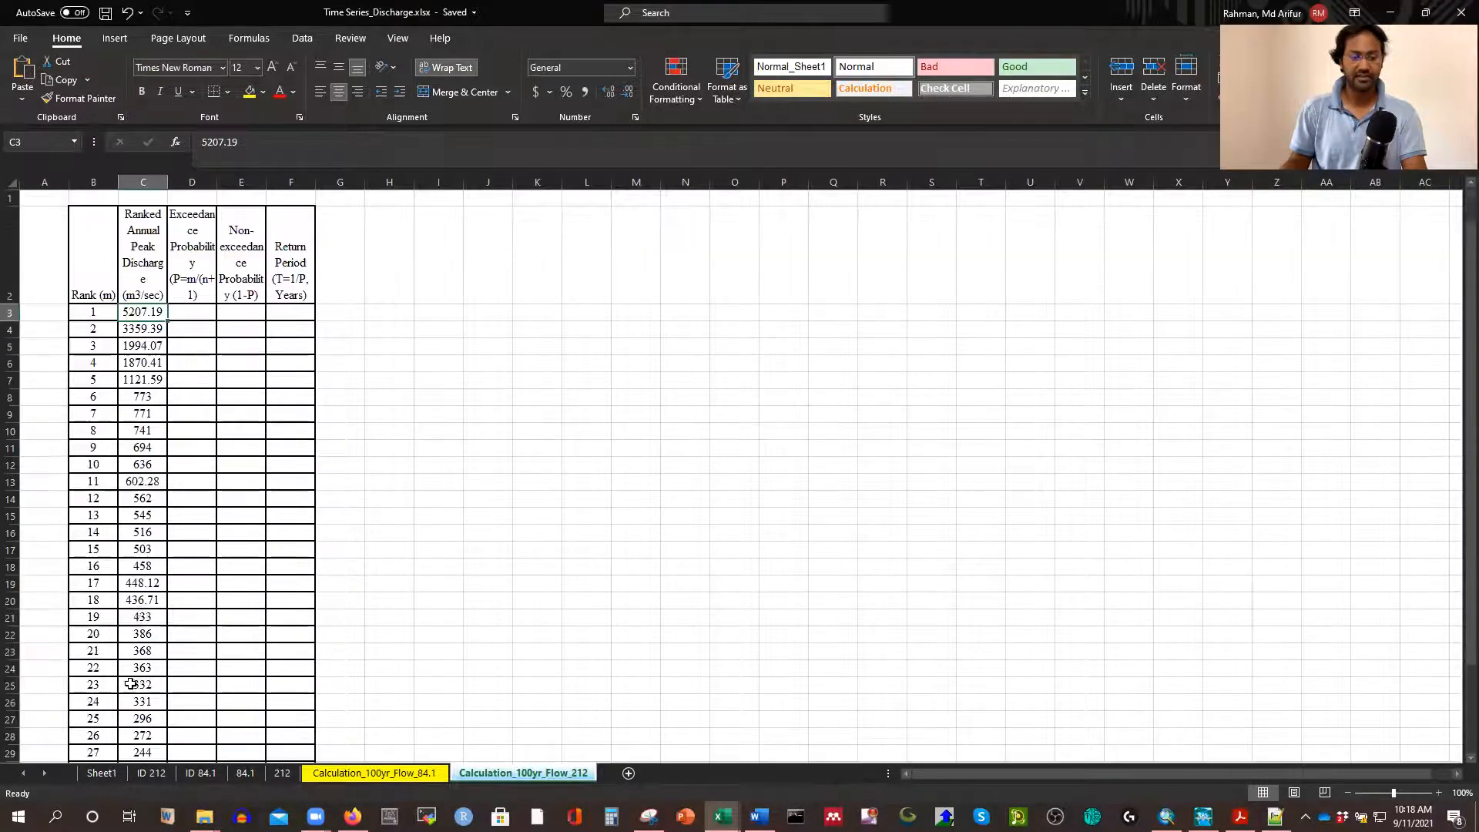
click(153, 330)
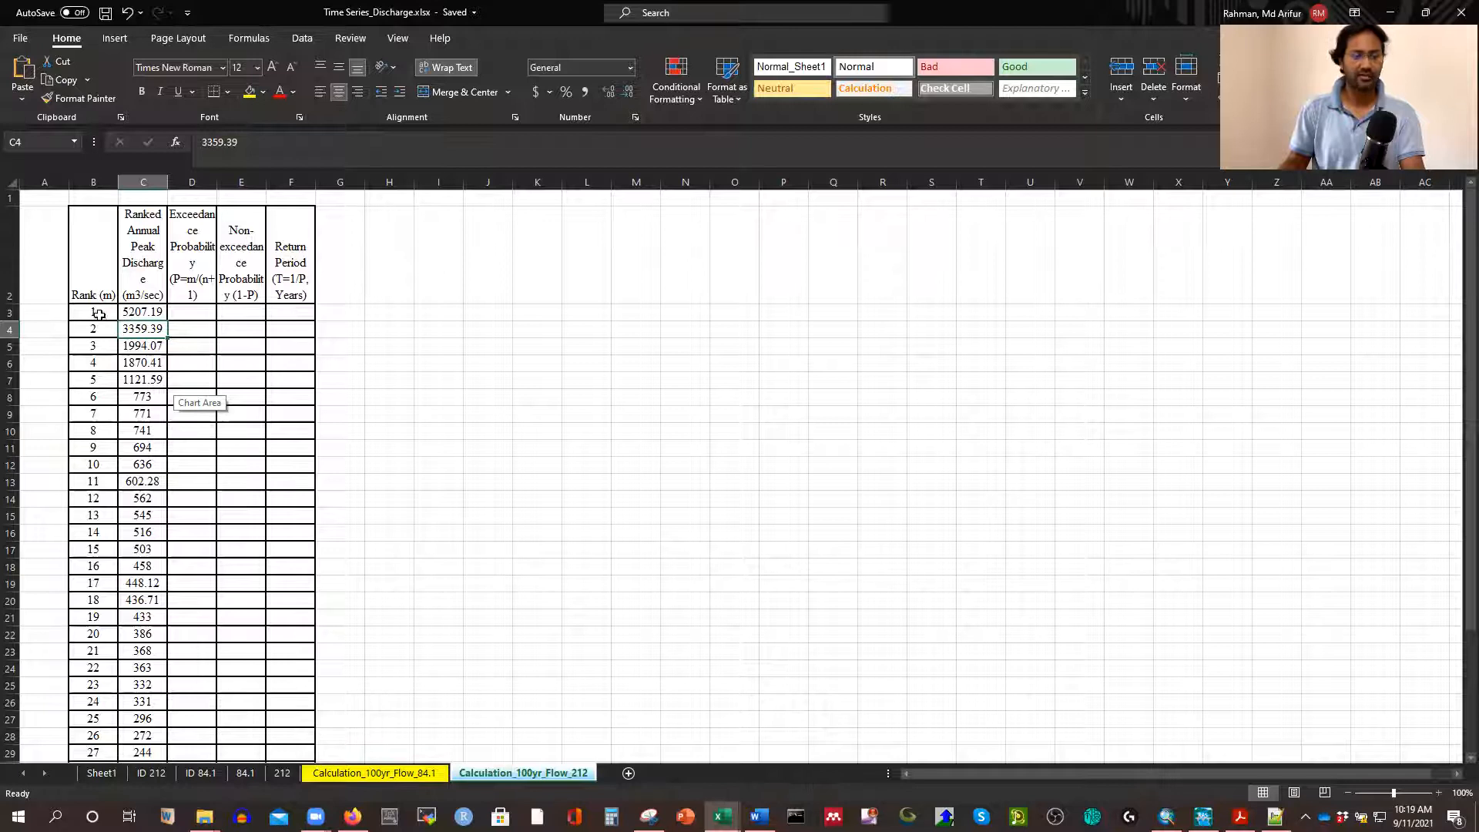
scroll(85, 426, down, 5)
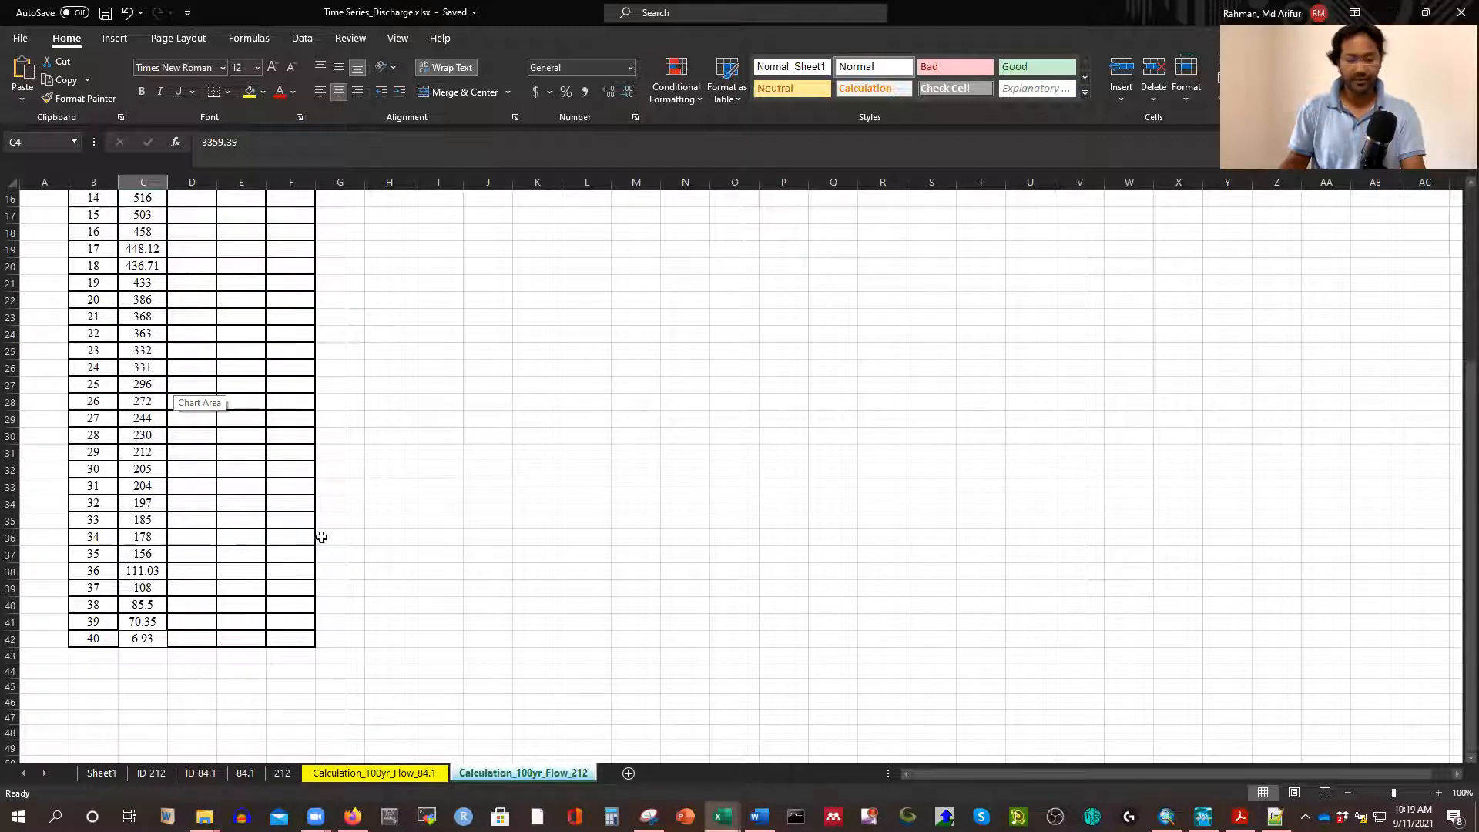
Compare the Calculation_100yr_Flow_84.1 table with the one on Calculation_100yr_Flow_212, ending at the beginning of the 212 table
click(388, 772)
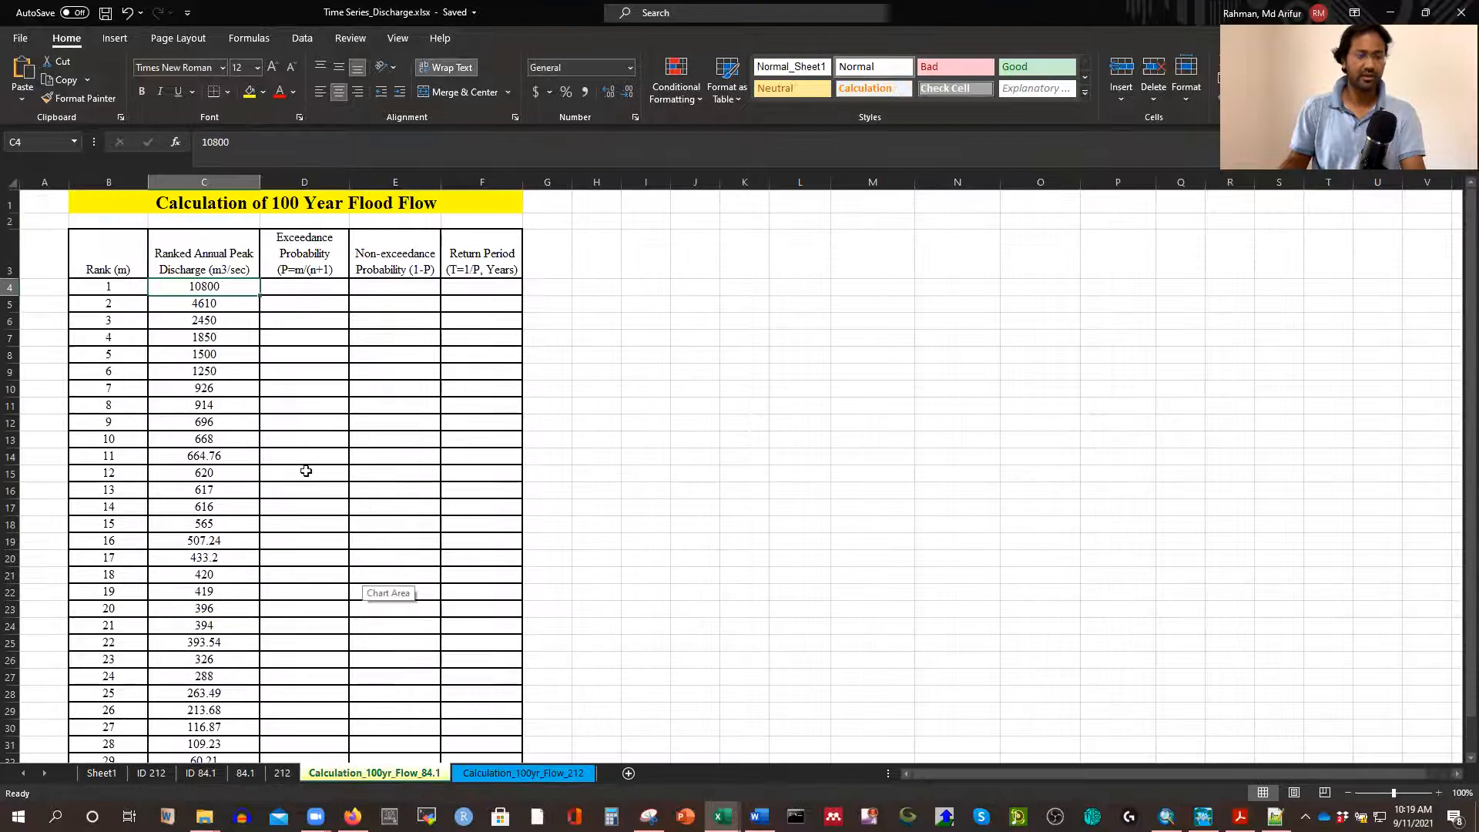
click(515, 773)
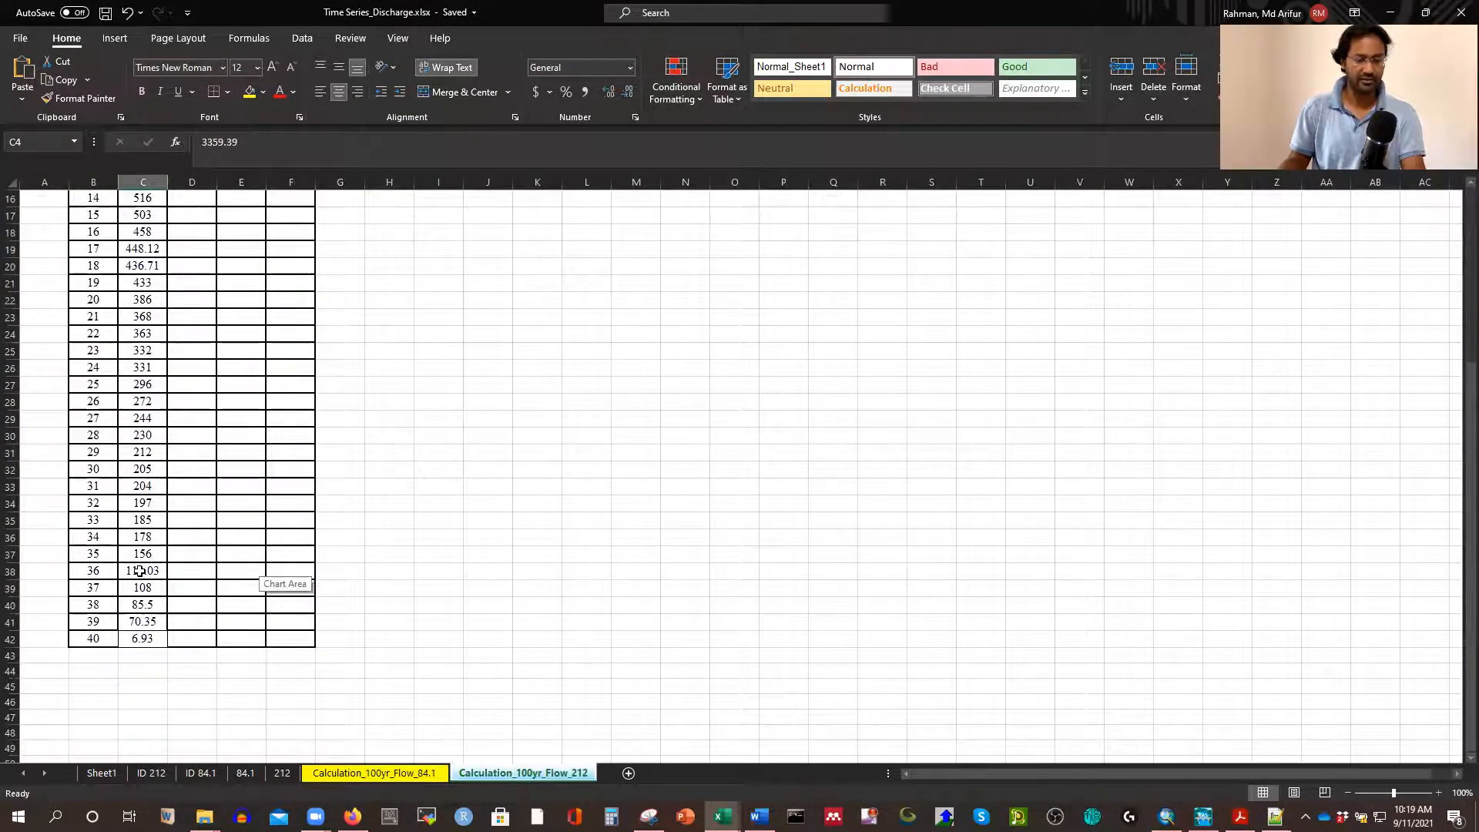
scroll(185, 574, up, 5)
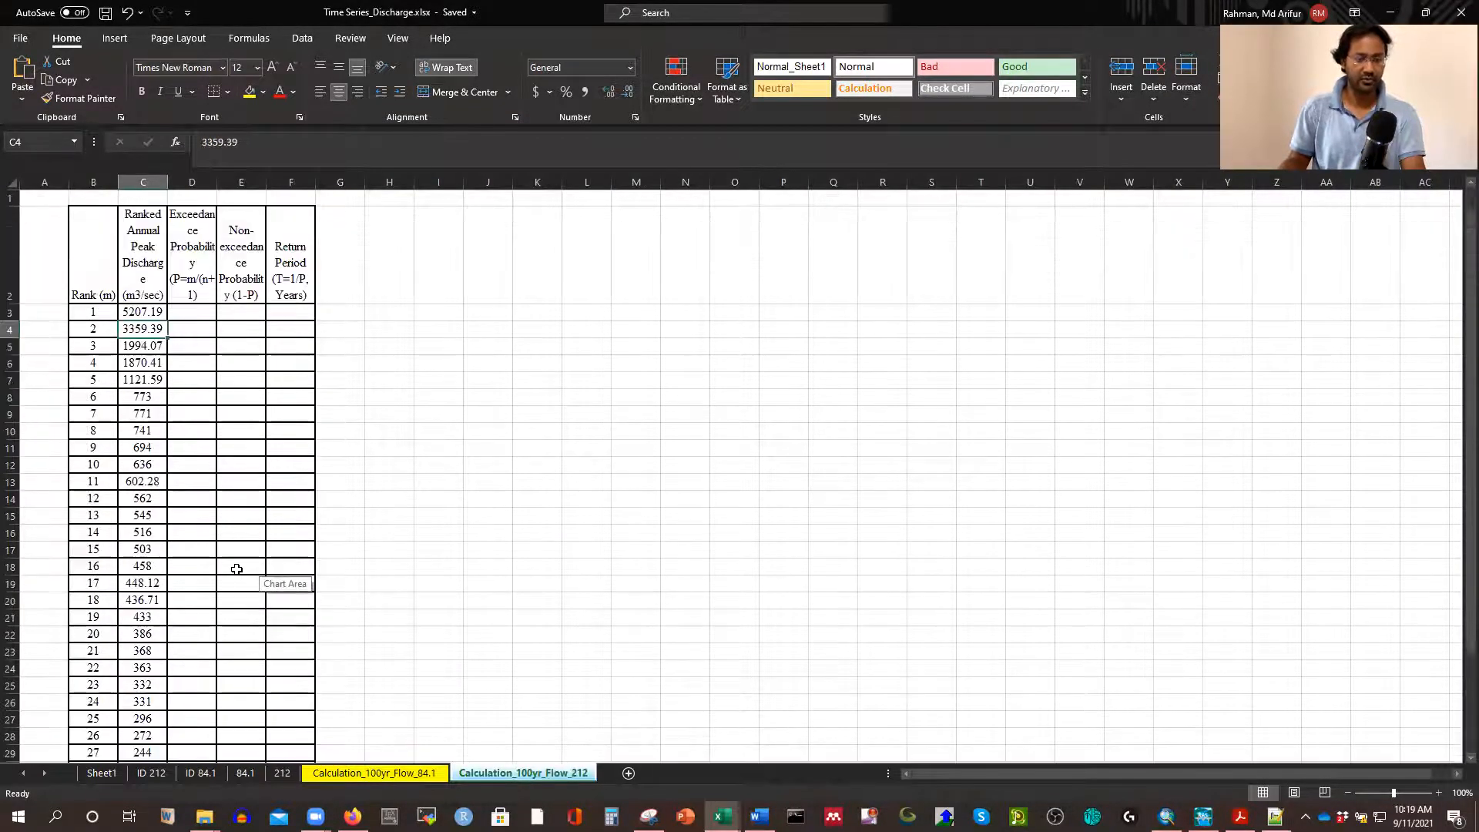
Narrow the Exceedance Probability column slightly and select its rank 1 cell, D3
click(190, 314)
drag(216, 181, 214, 180)
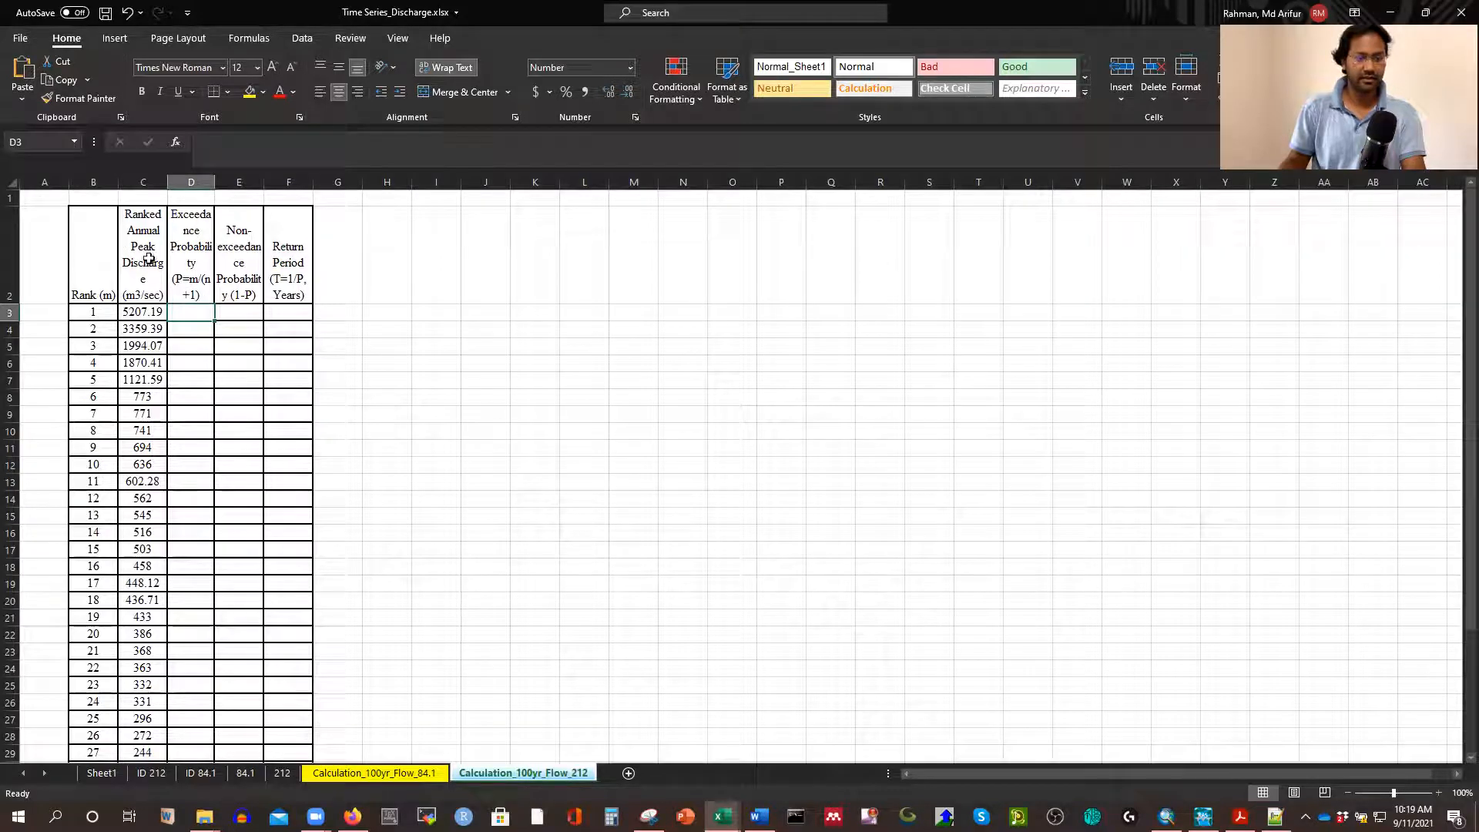
click(142, 313)
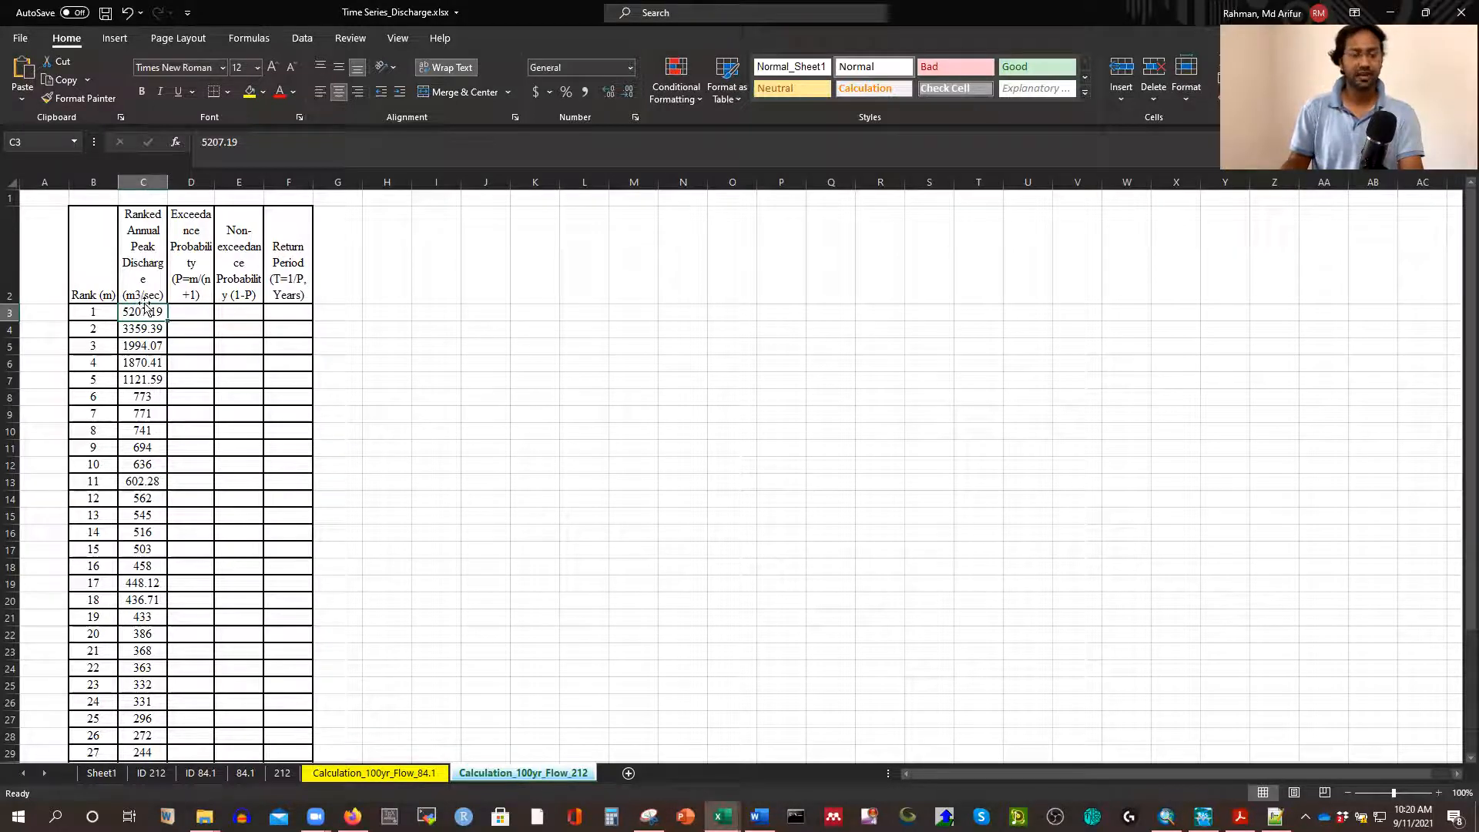
click(187, 312)
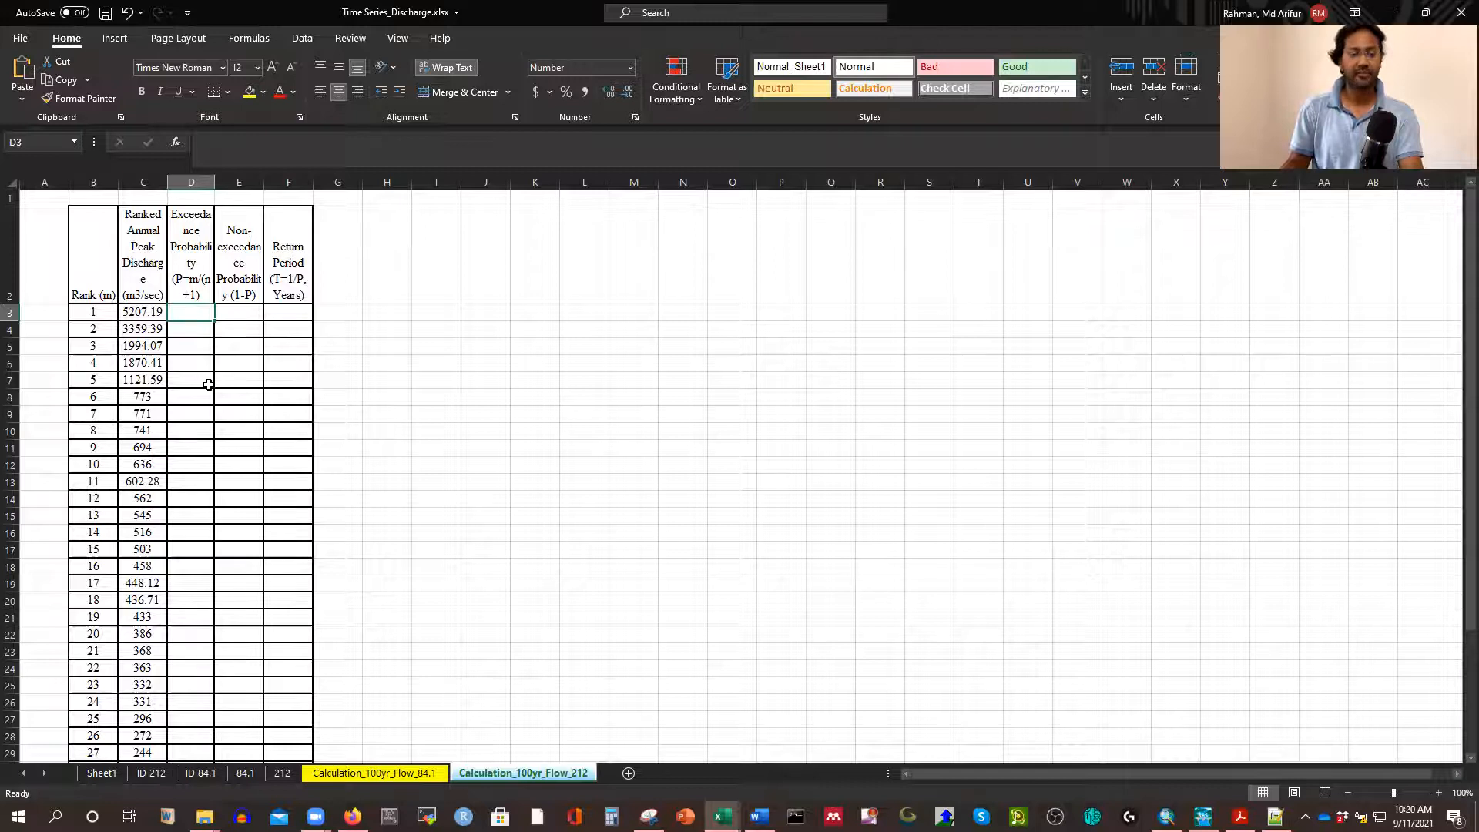
Check the Rank (m) column and the empty probability cells of the 212 table down to the last rank
scroll(208, 384, down, 3)
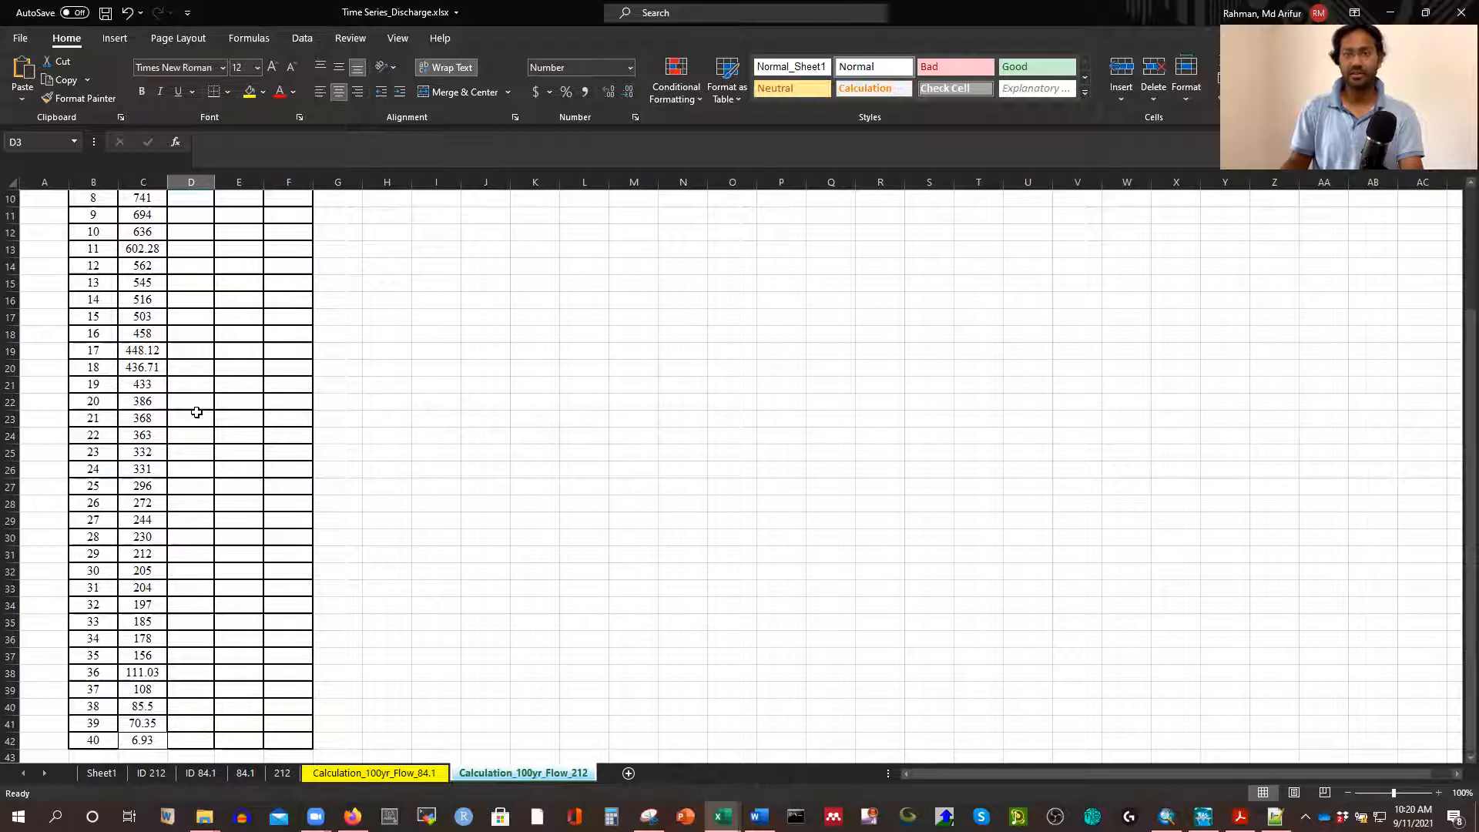
scroll(231, 403, up, 3)
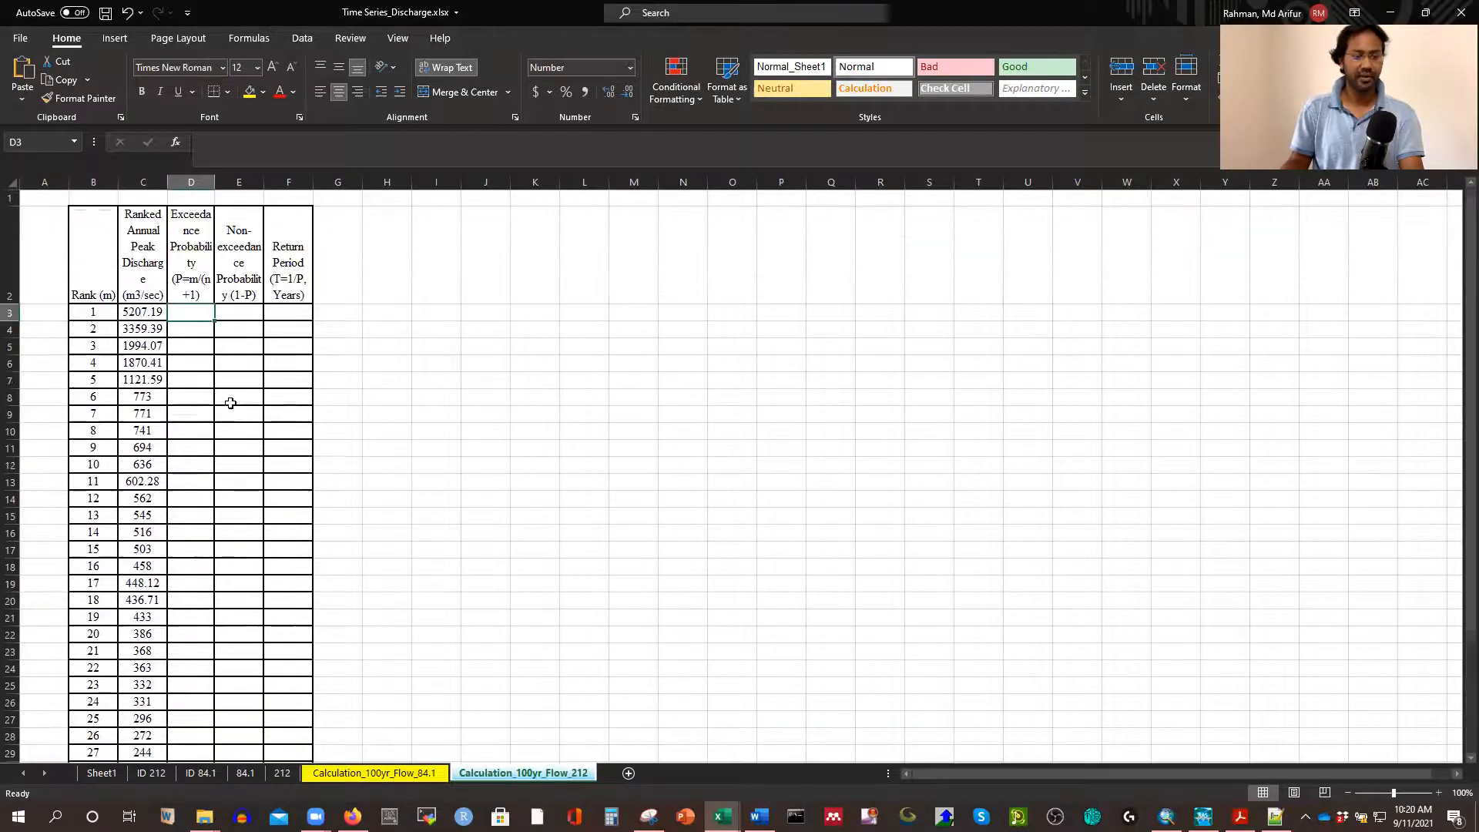
scroll(200, 369, down, 3)
scroll(200, 369, up, 3)
click(188, 328)
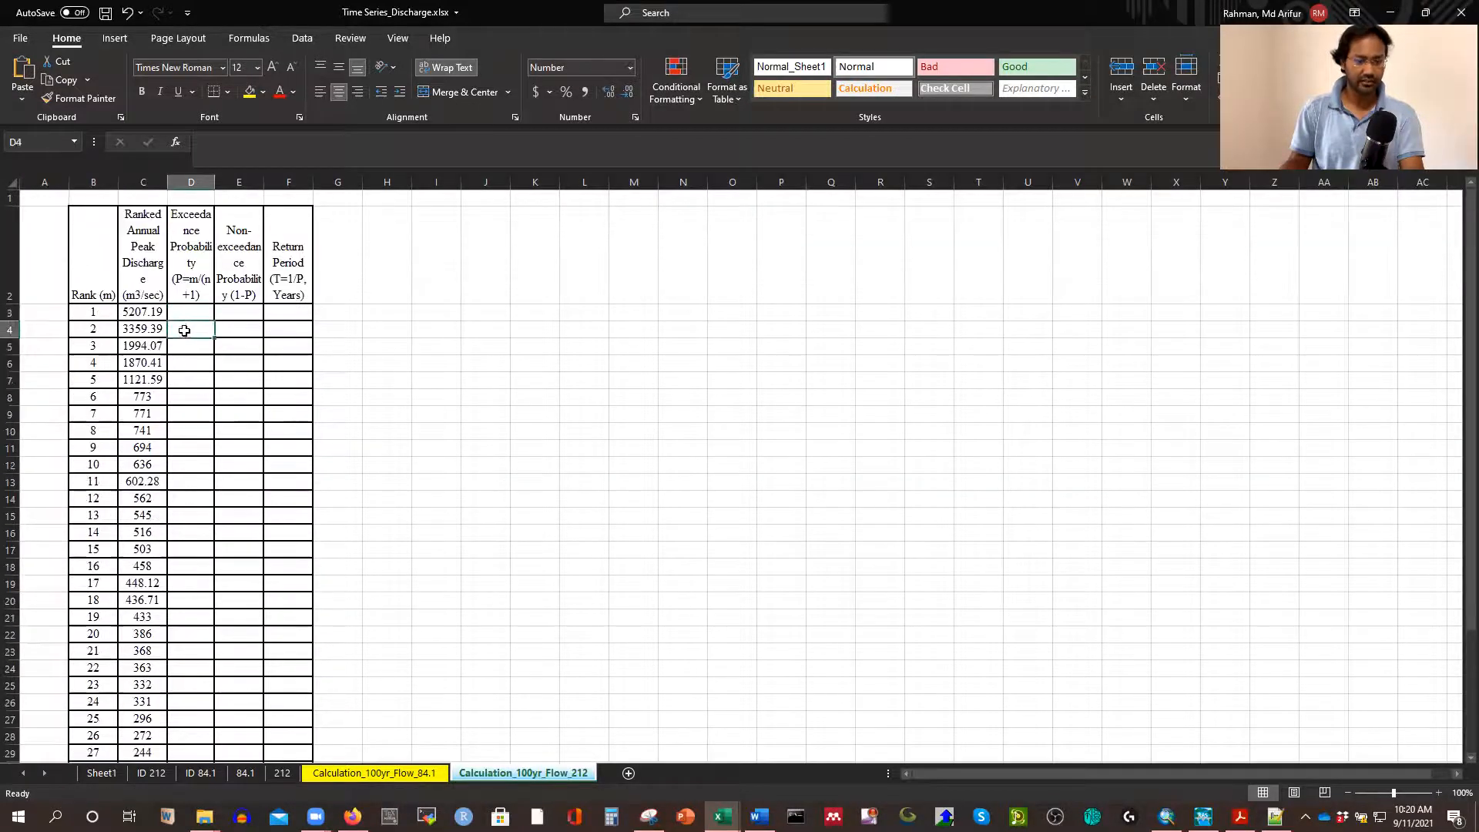
Enter the exceedance probability formula =B3/(40+1) in cell D3 for rank 1
click(181, 310)
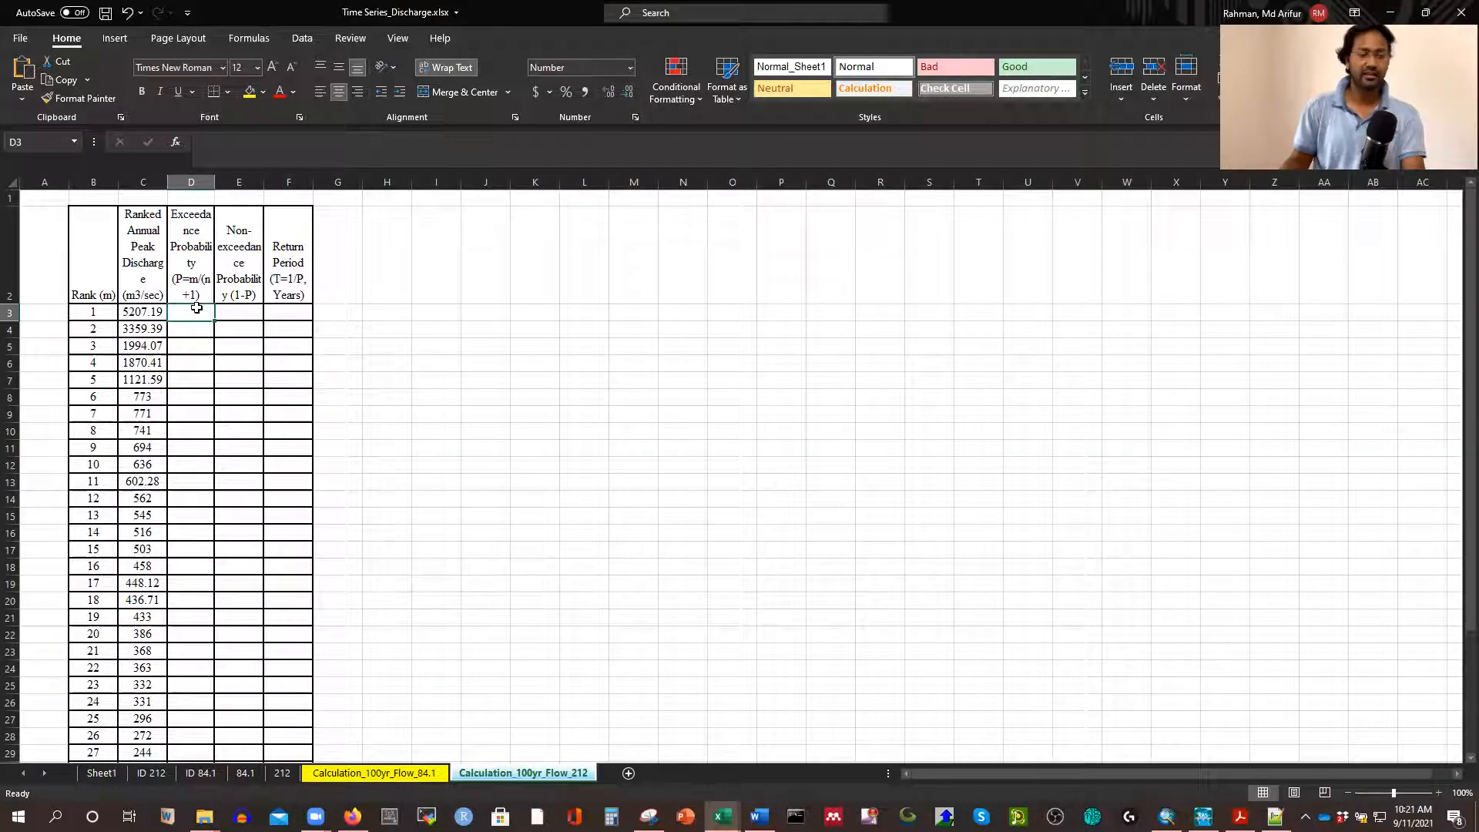
scroll(134, 524, down, 5)
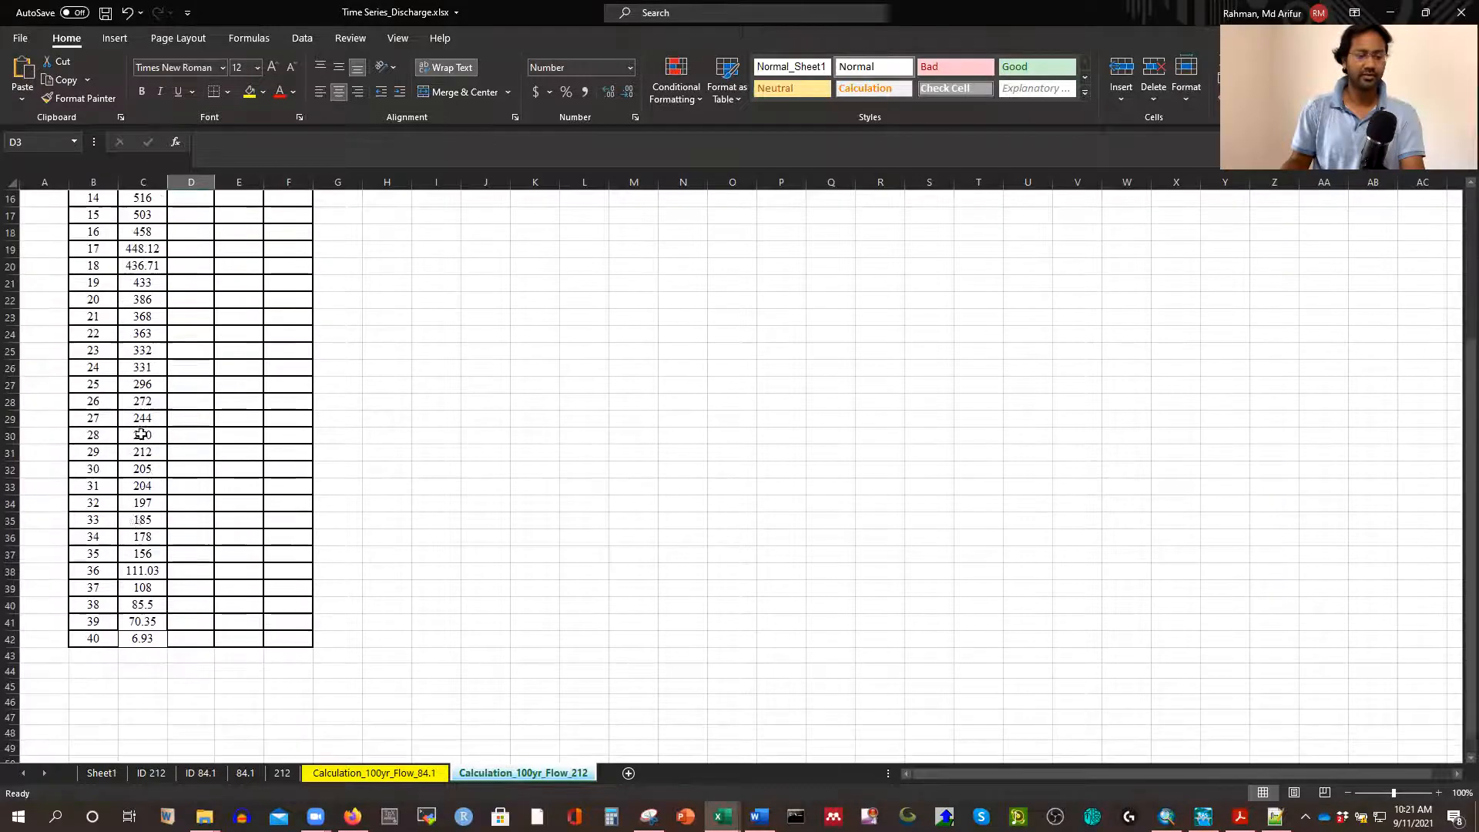
scroll(214, 273, up, 5)
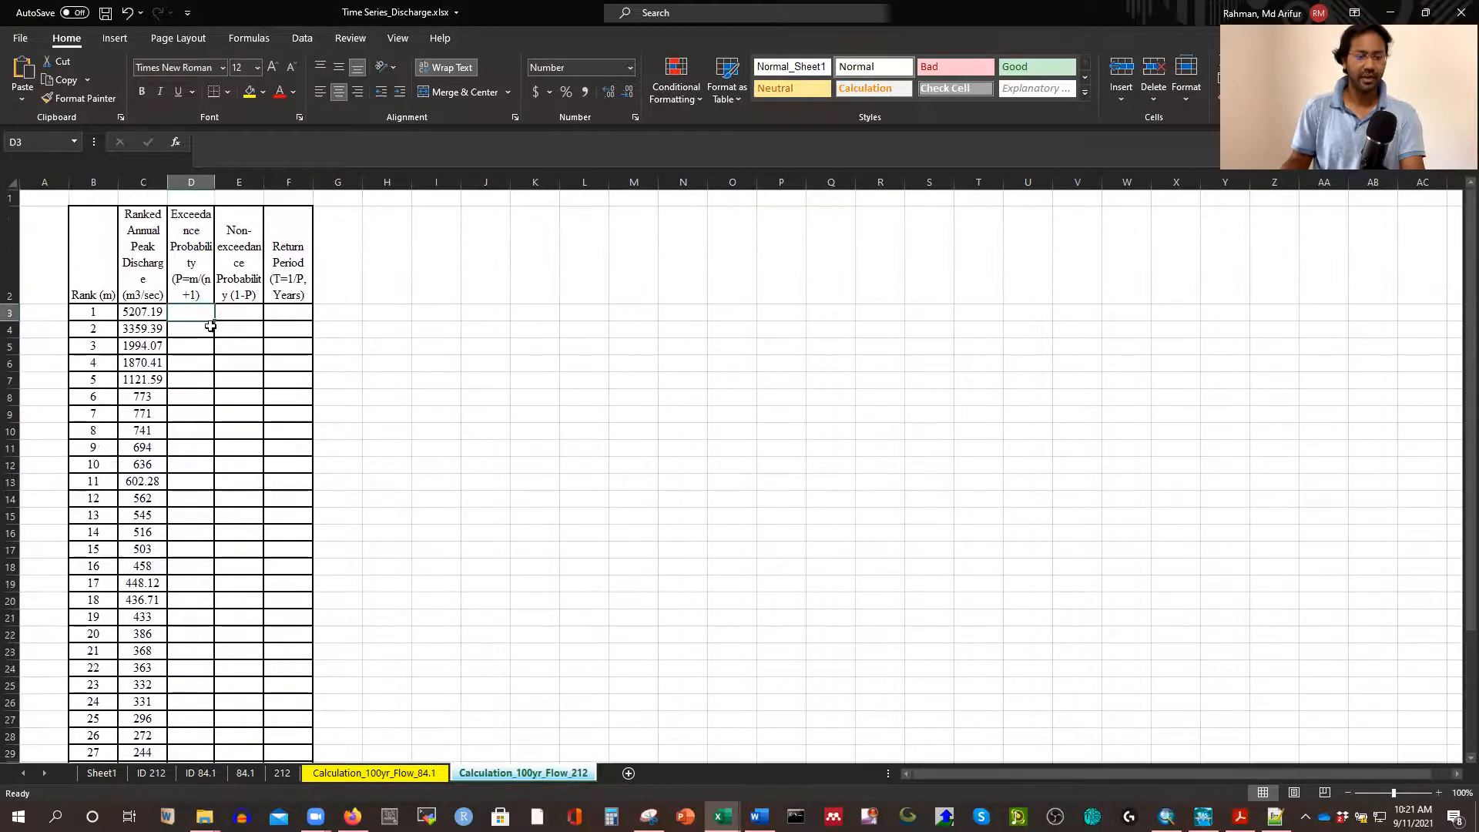
text(=)
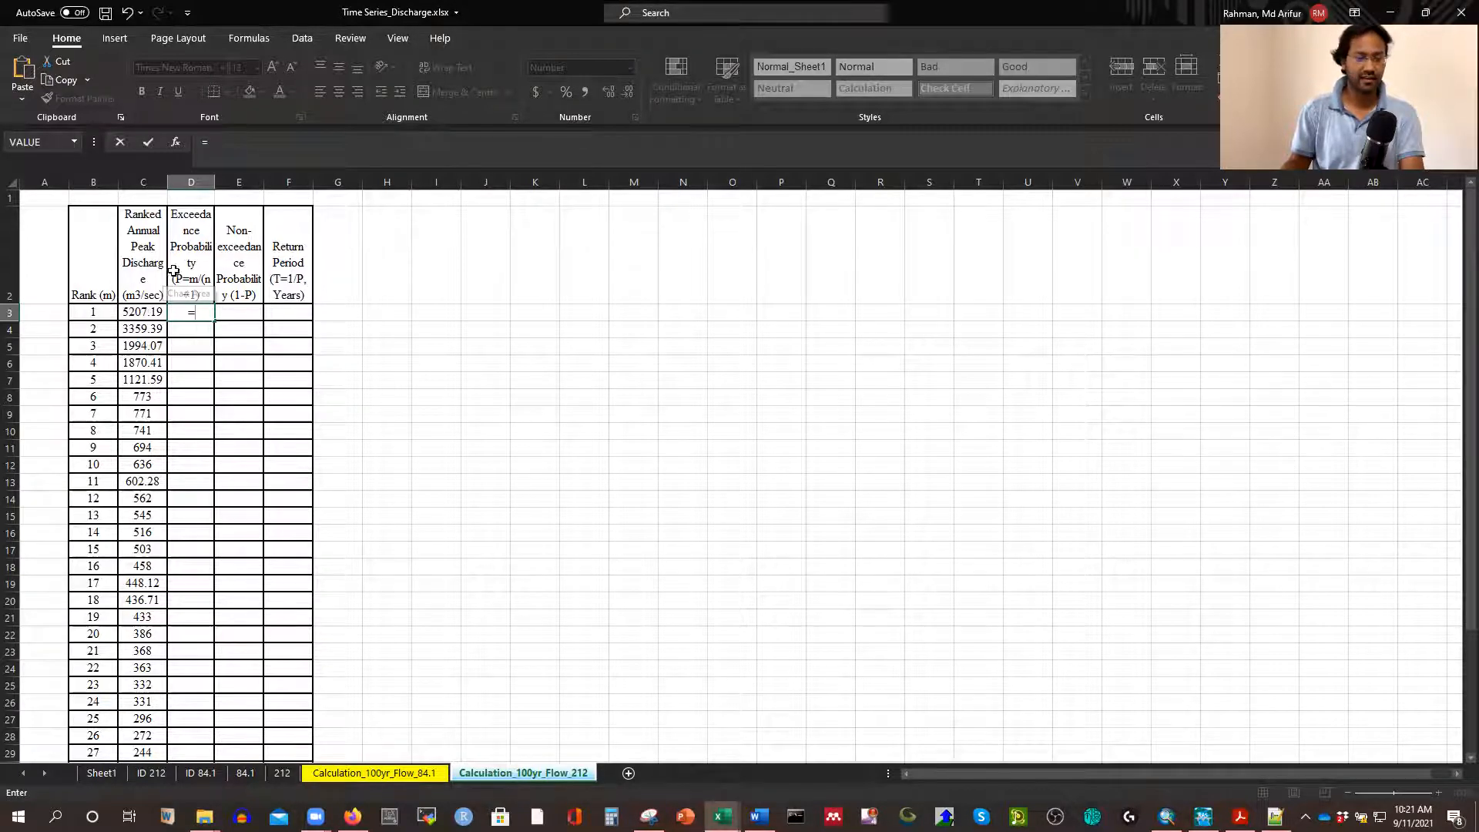
click(91, 312)
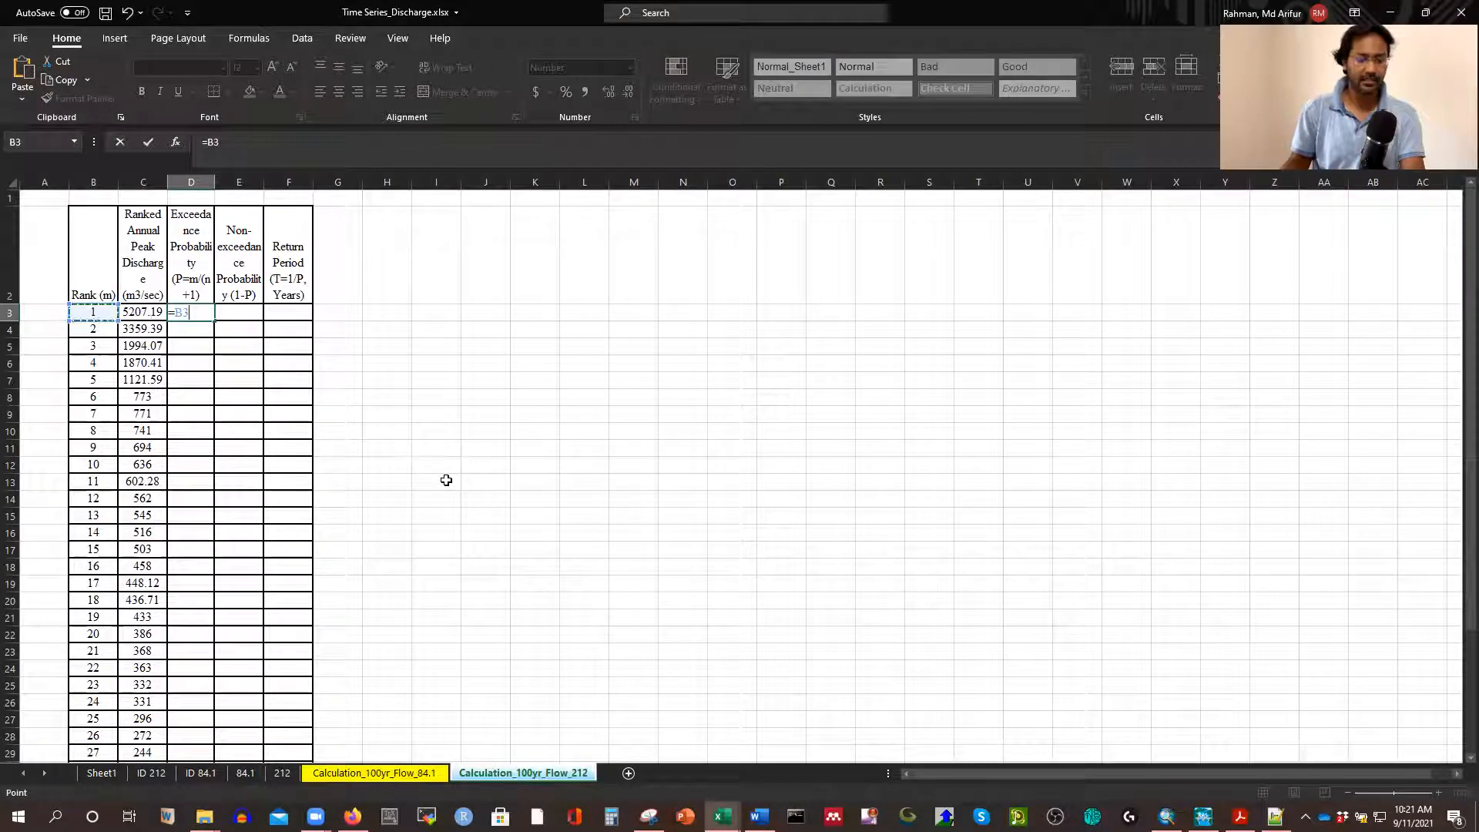
text(/)
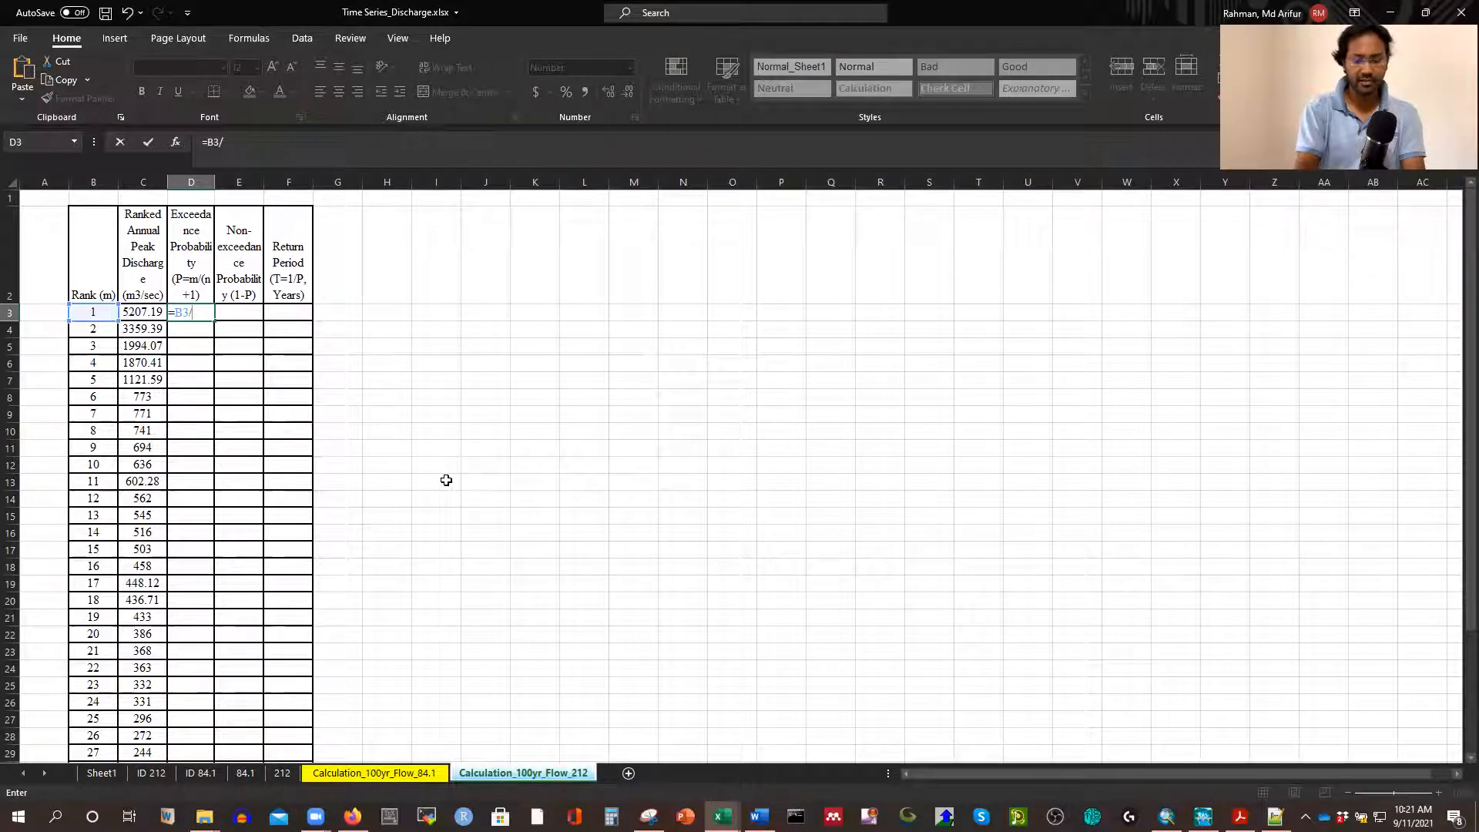
text((40)
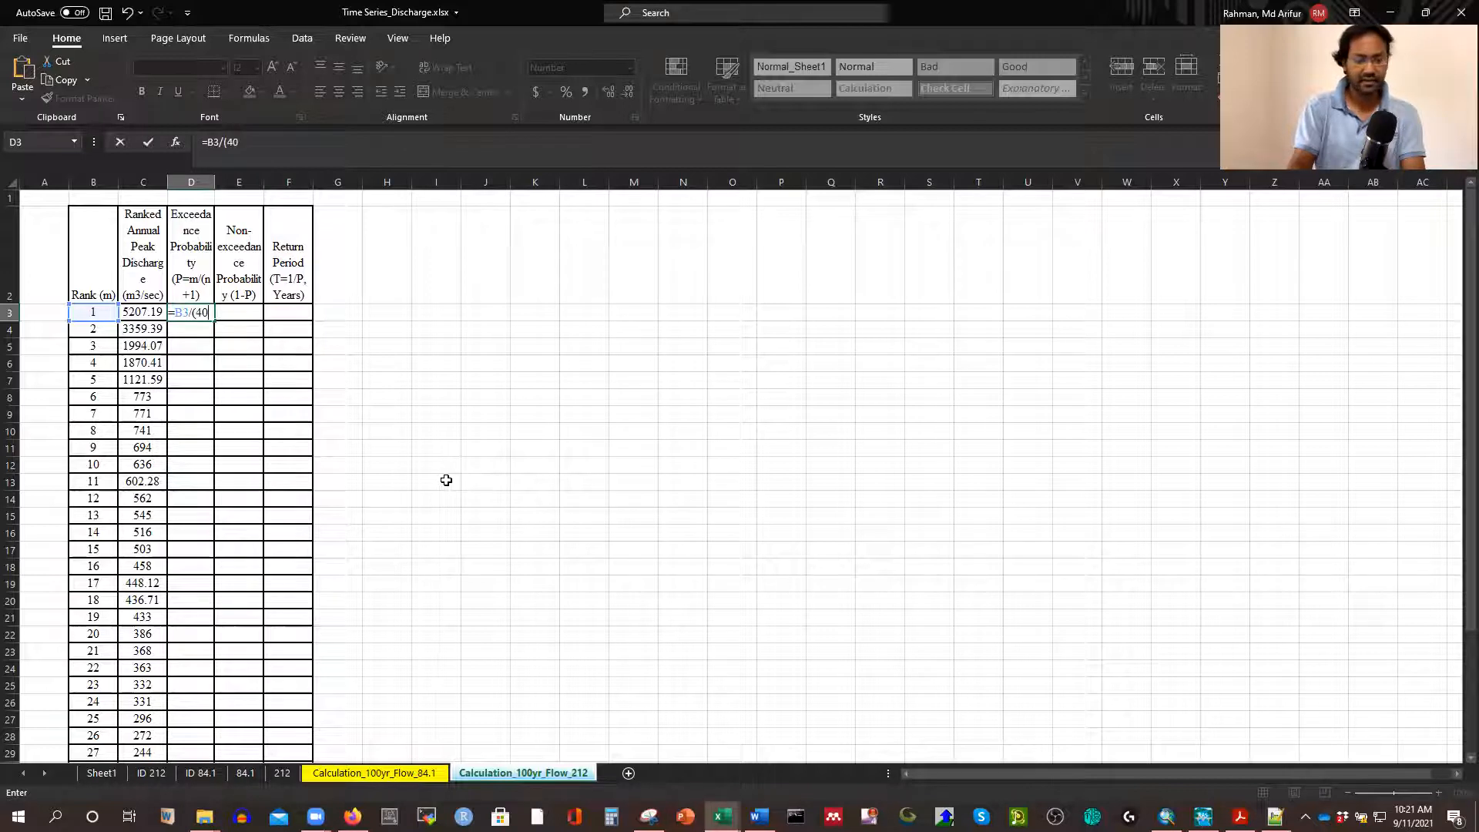
text(+1))
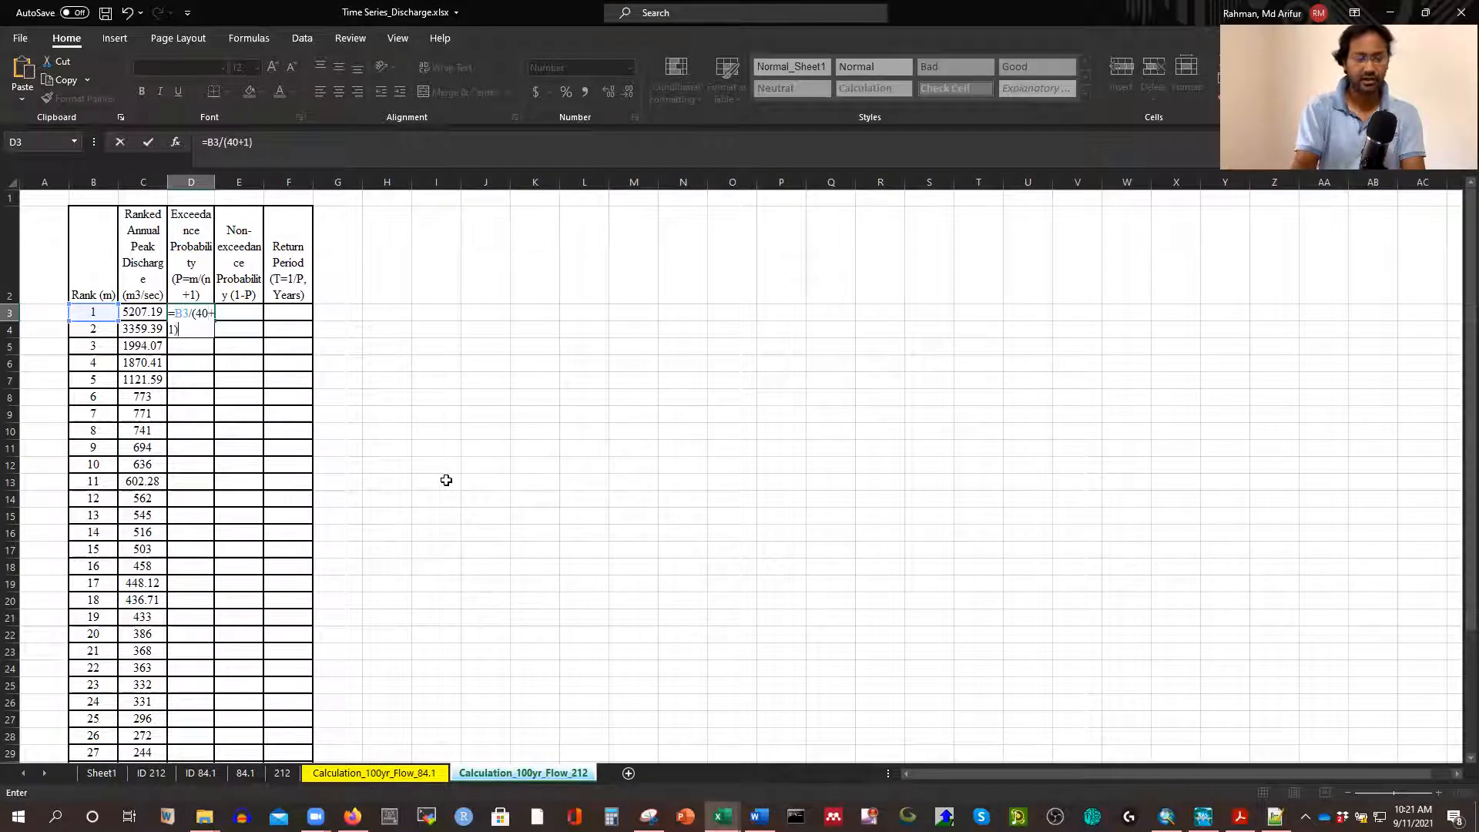
key(Return)
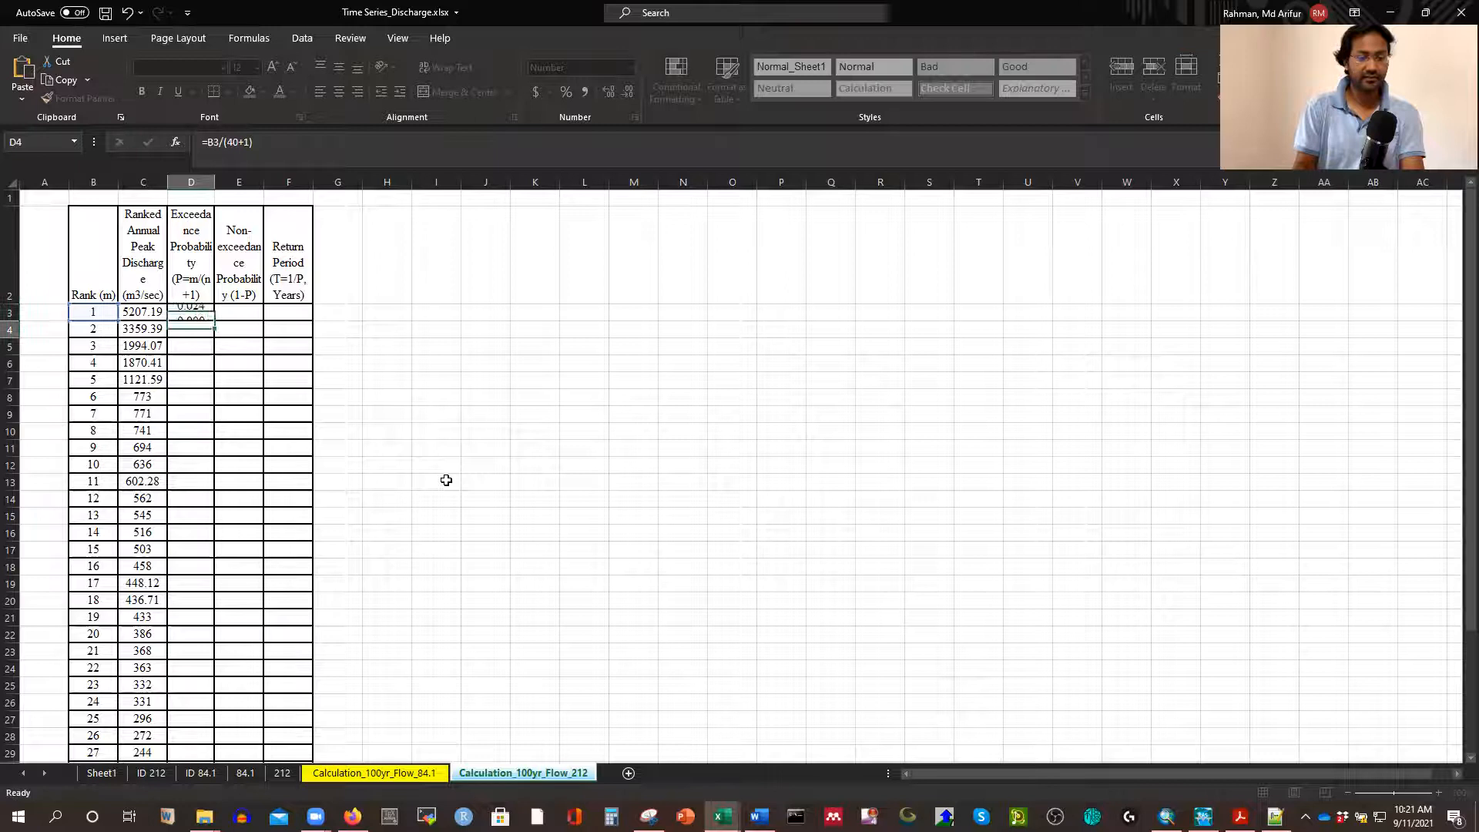
Fill the exceedance probability formula from D3 down the column to rank 40 in D42
click(197, 308)
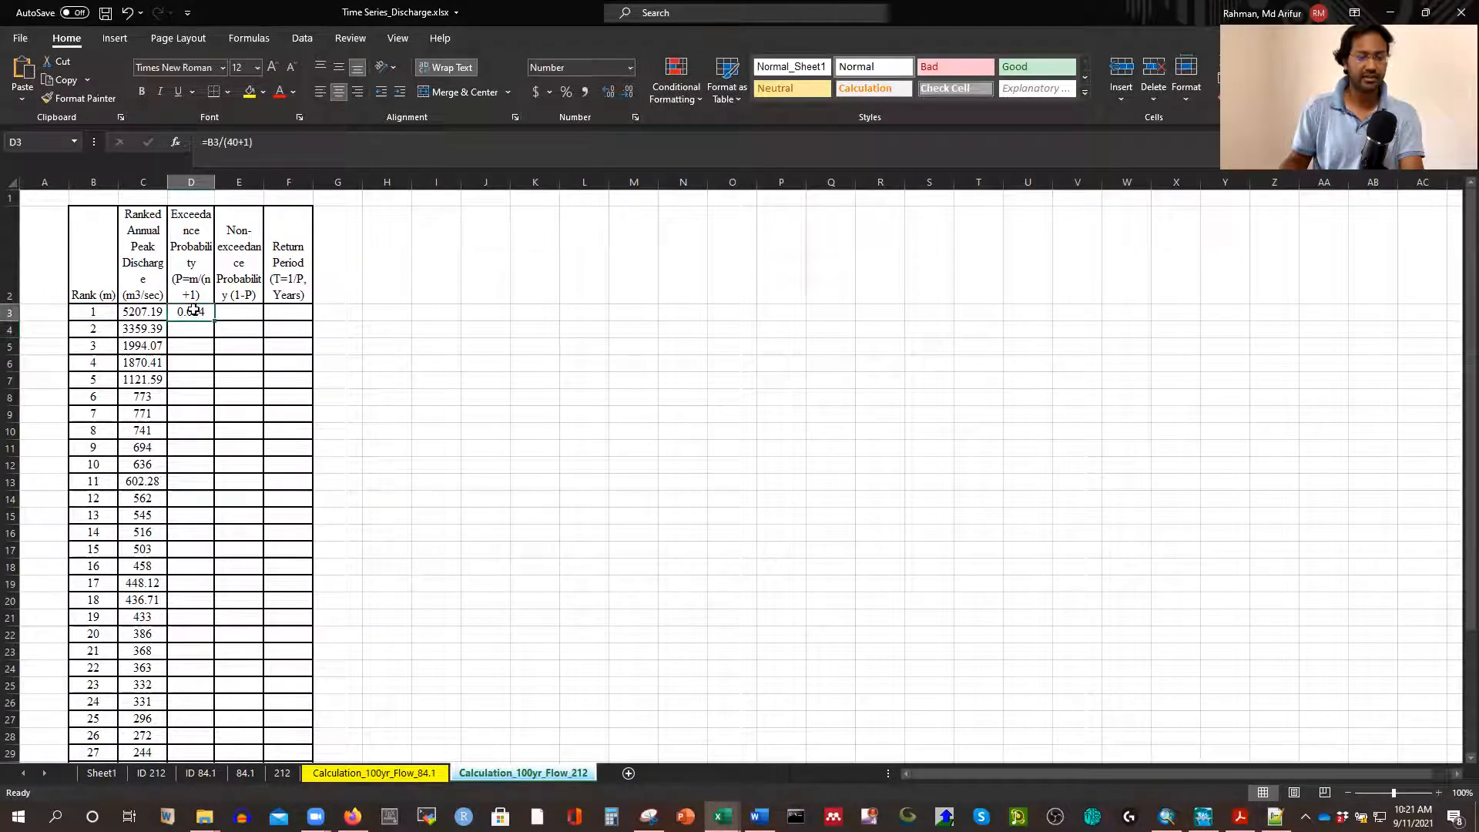
double_click(213, 319)
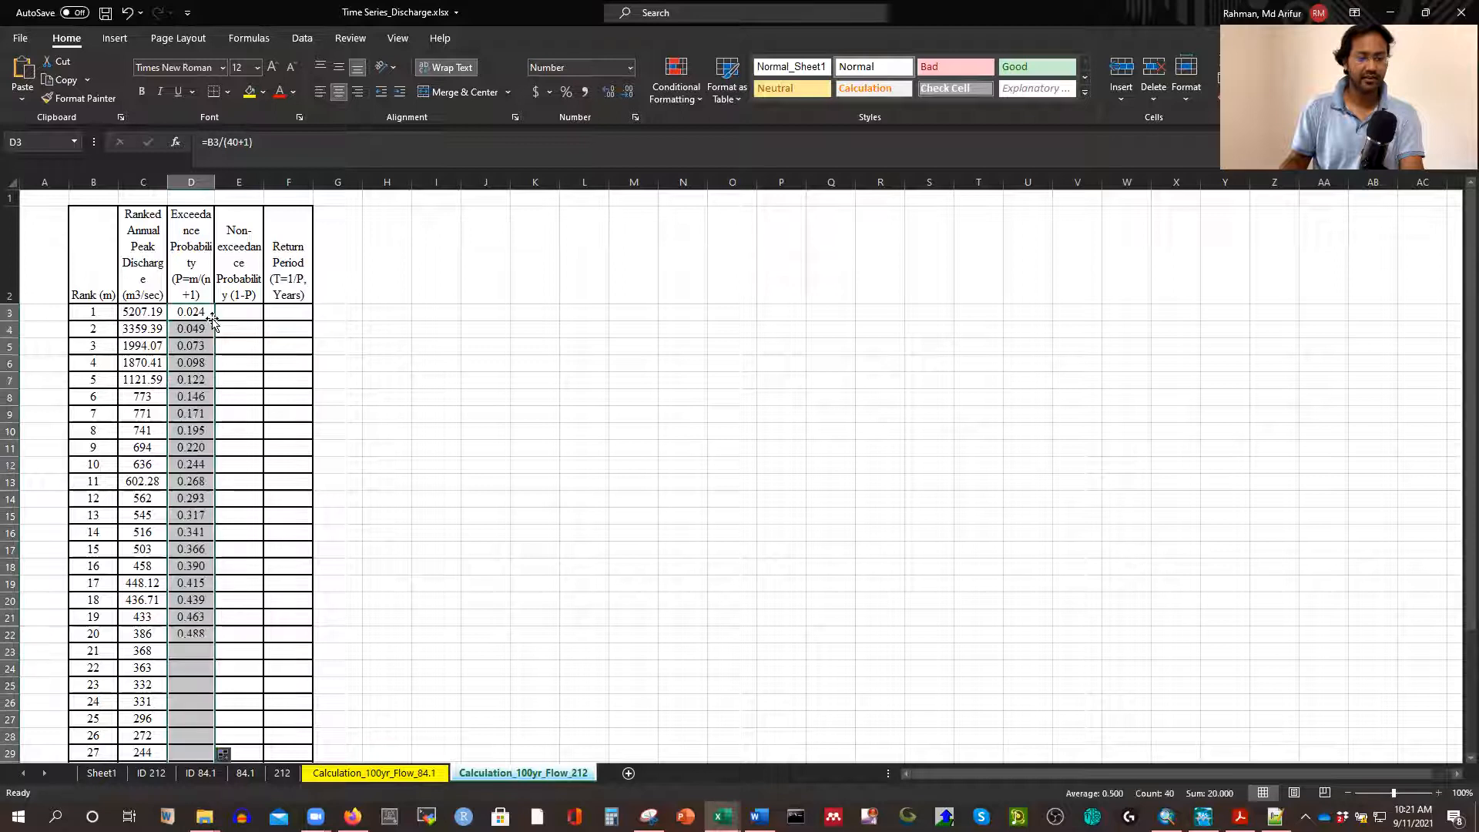
scroll(204, 414, down, 5)
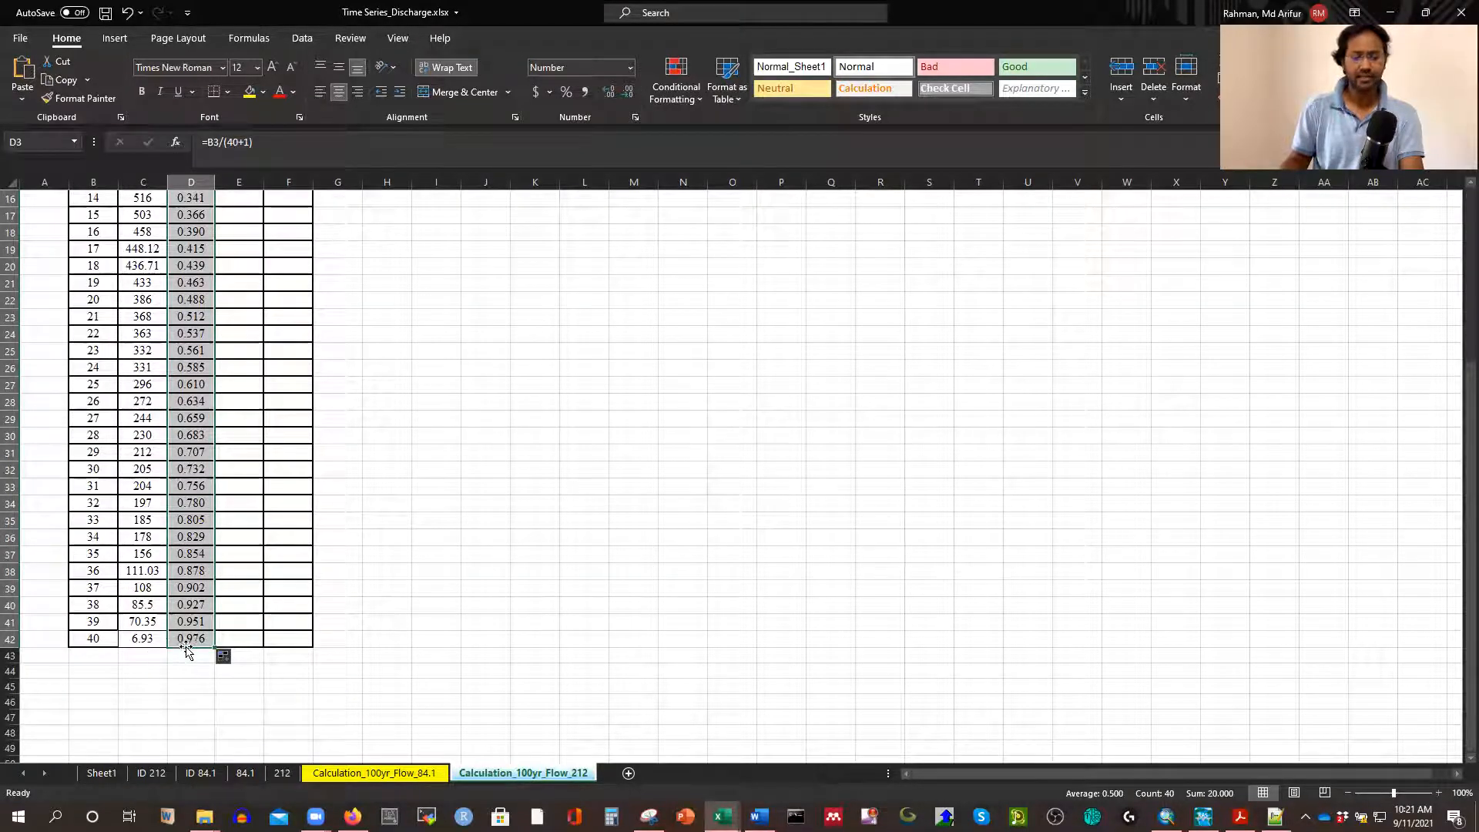
Compare the lowest-ranked discharge and its exceedance probability in row 42 with the values at the beginning of the table
click(141, 640)
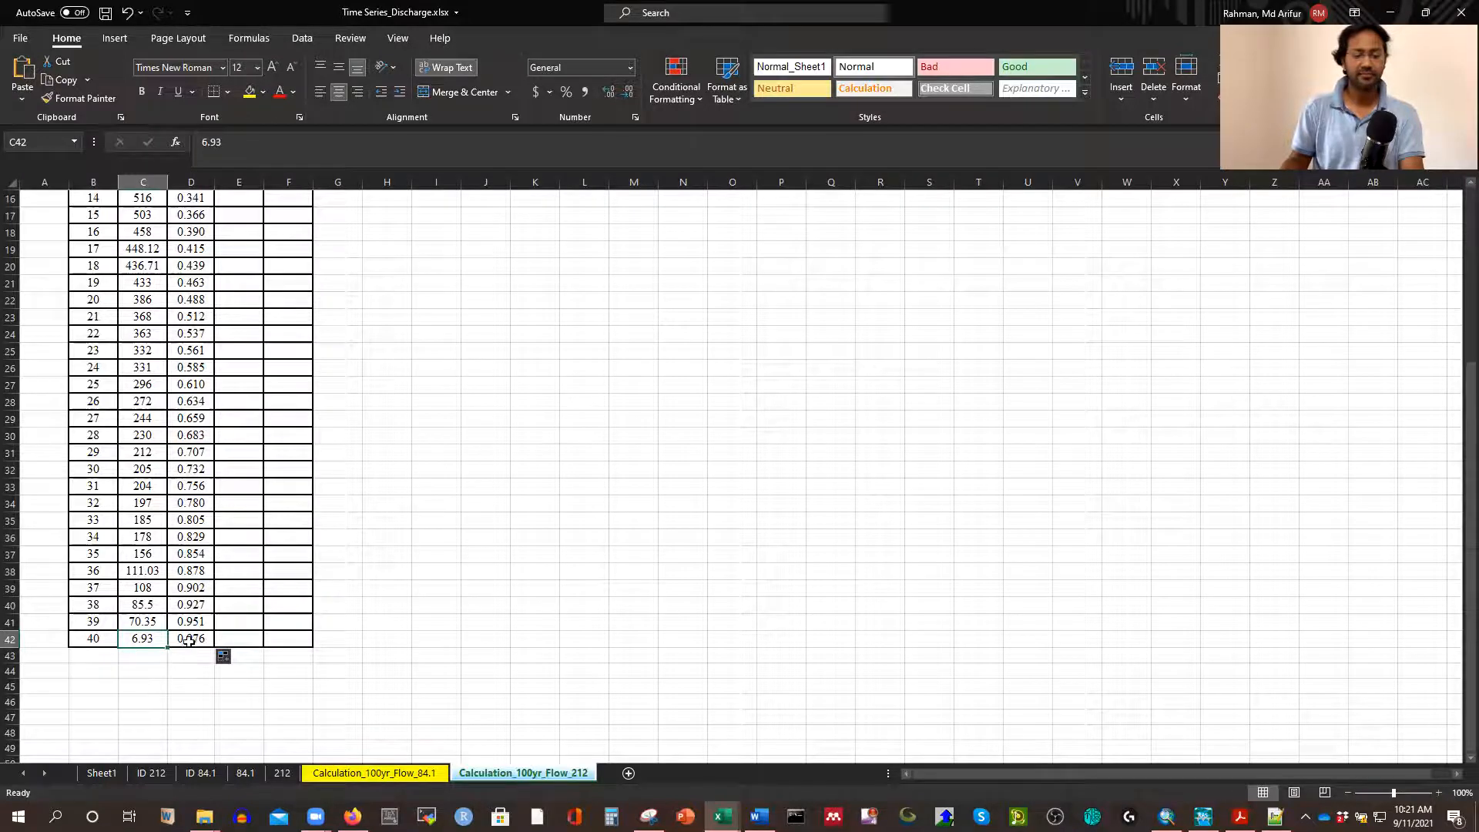
scroll(191, 639, up, 1)
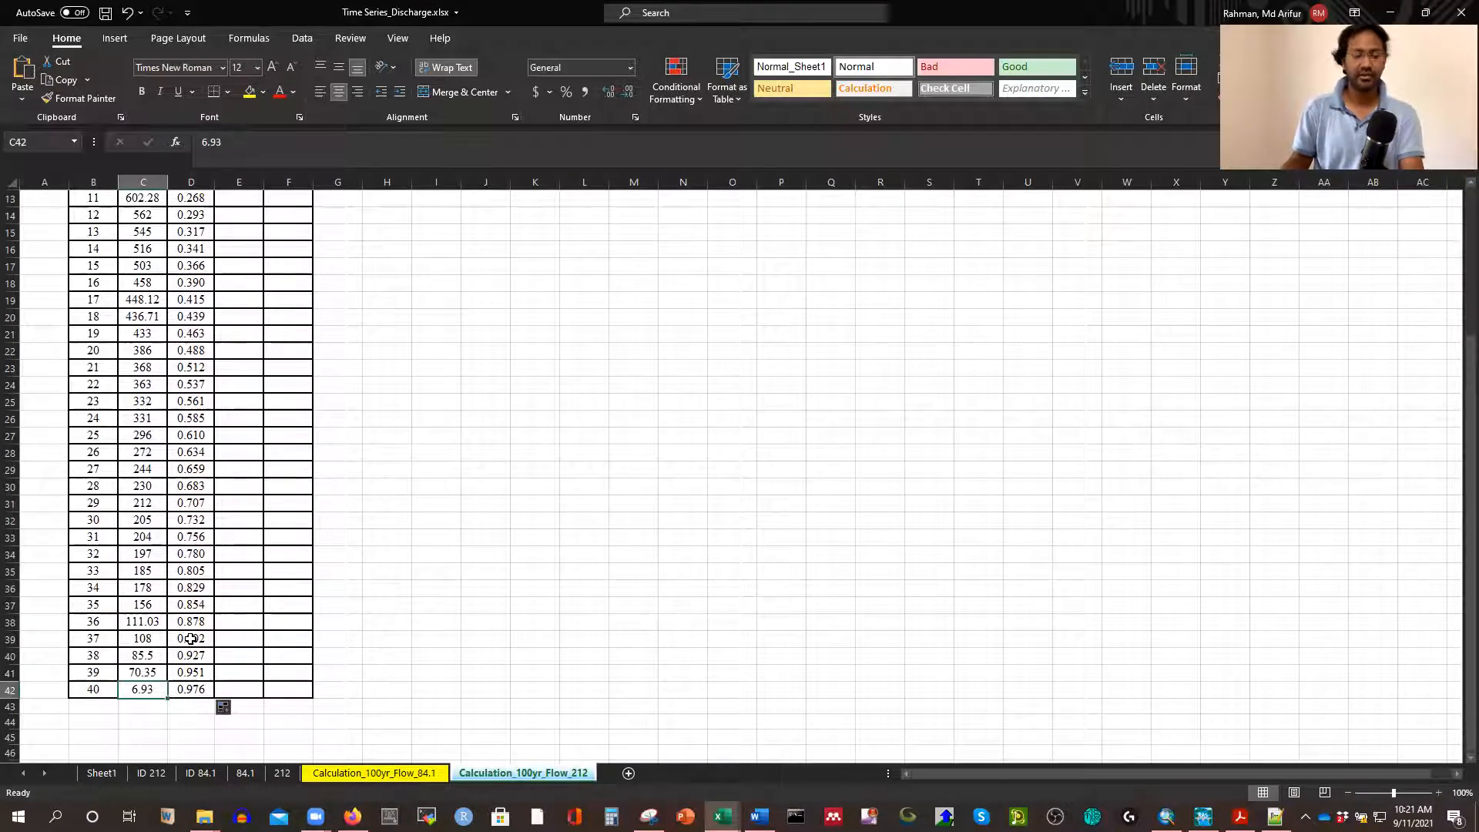
scroll(231, 631, up, 4)
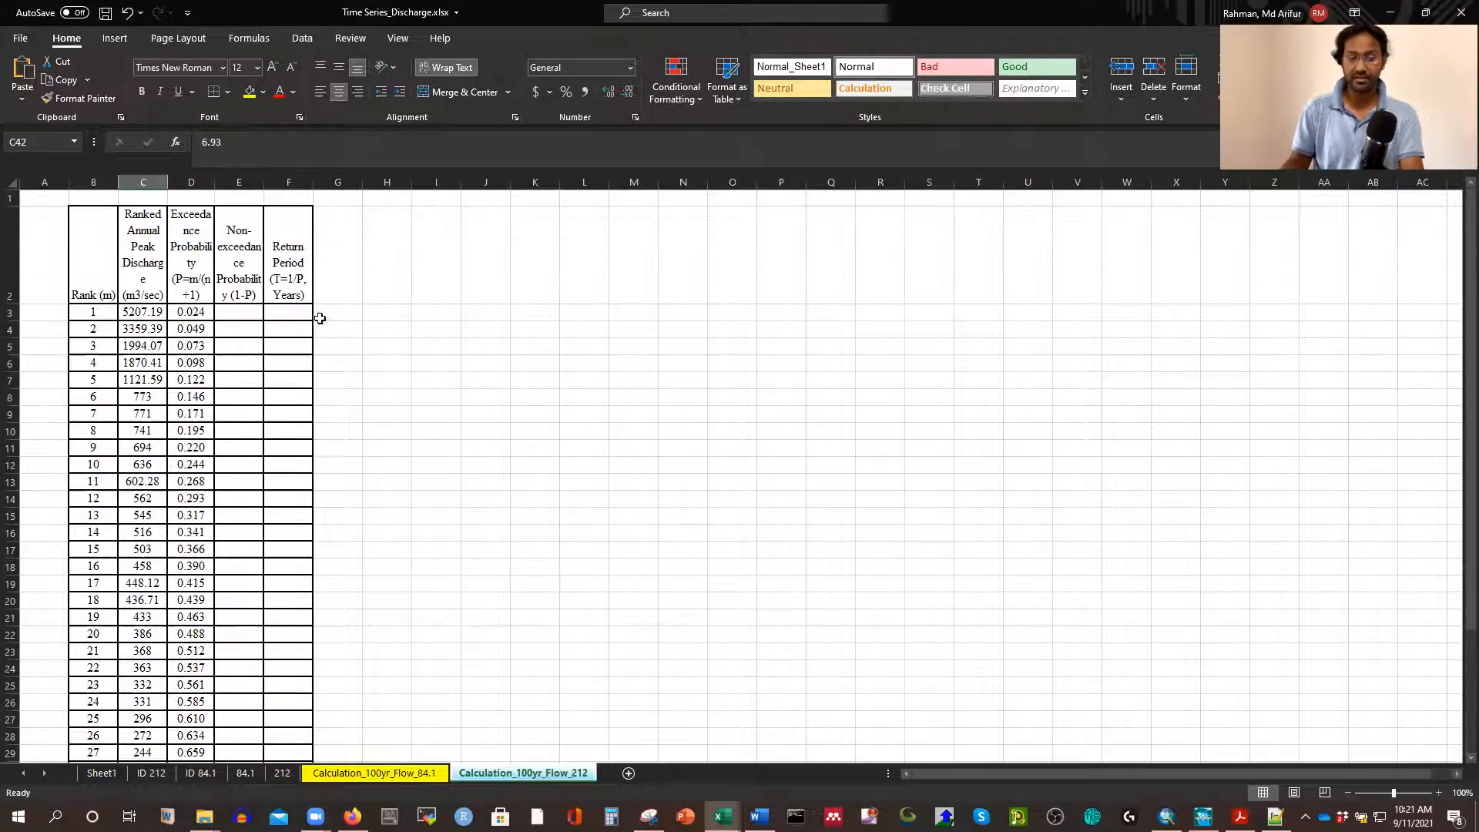
scroll(218, 531, down, 5)
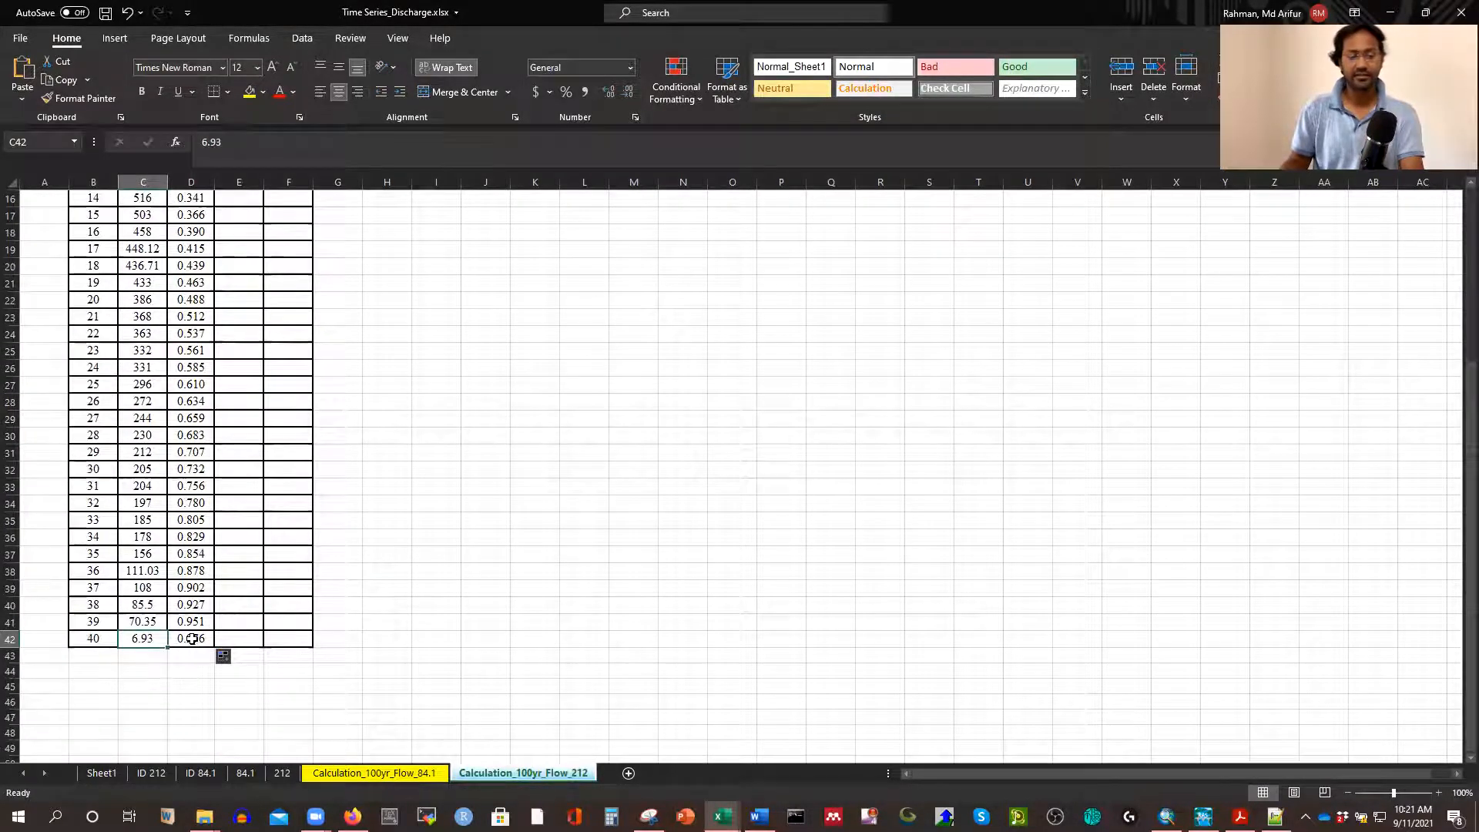
click(192, 639)
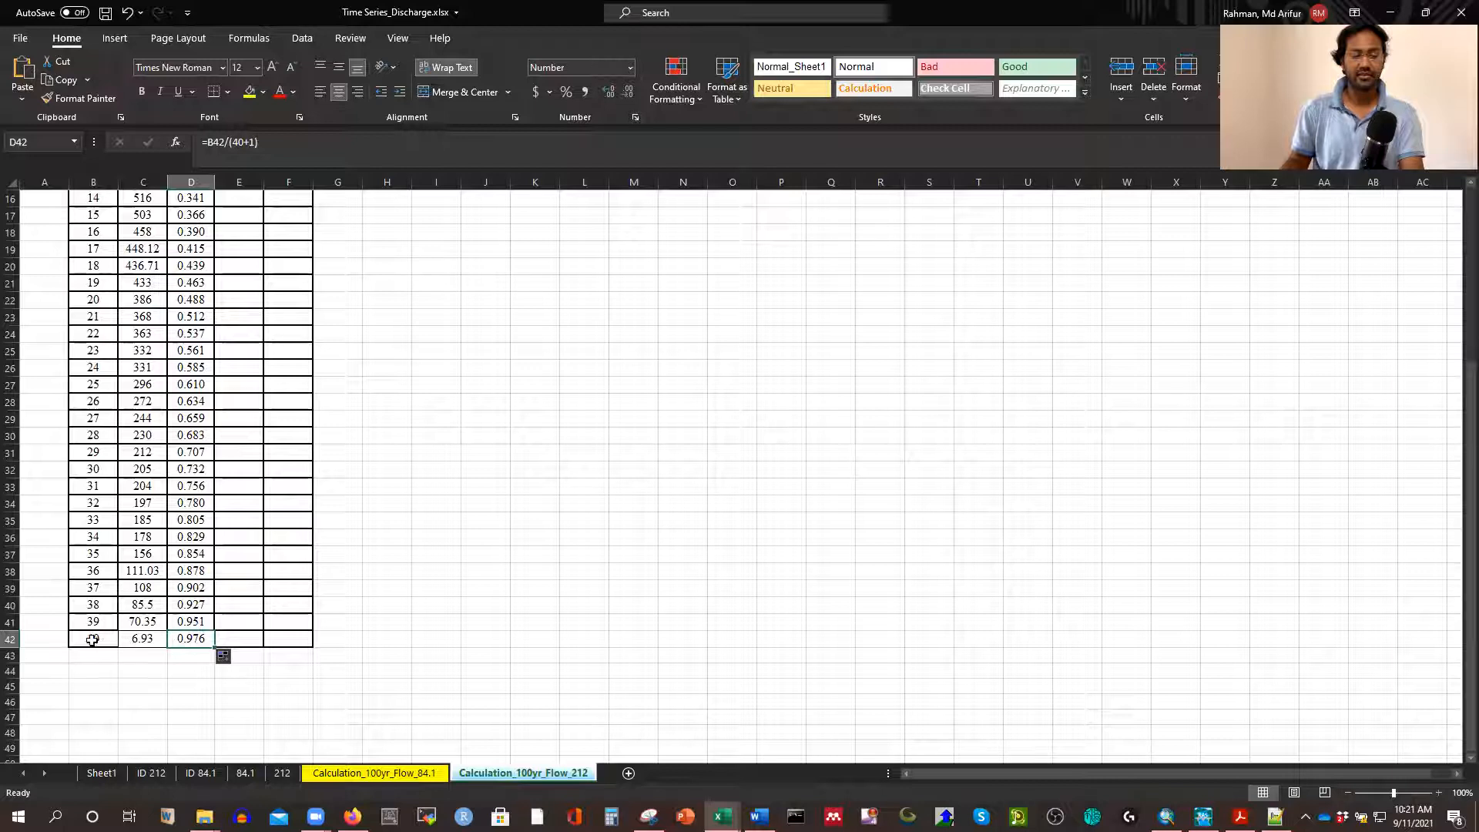
click(143, 641)
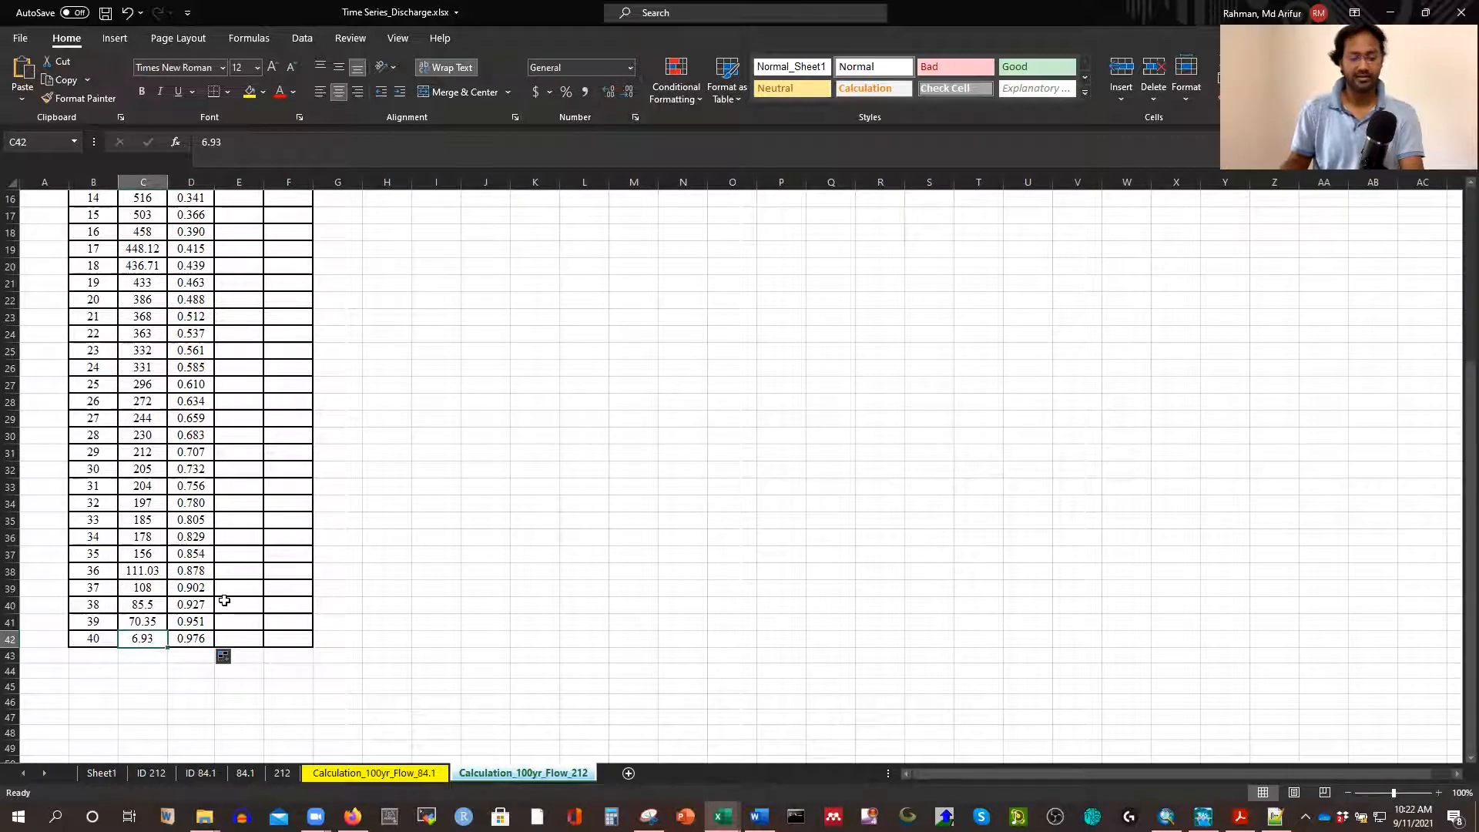
scroll(222, 598, up, 5)
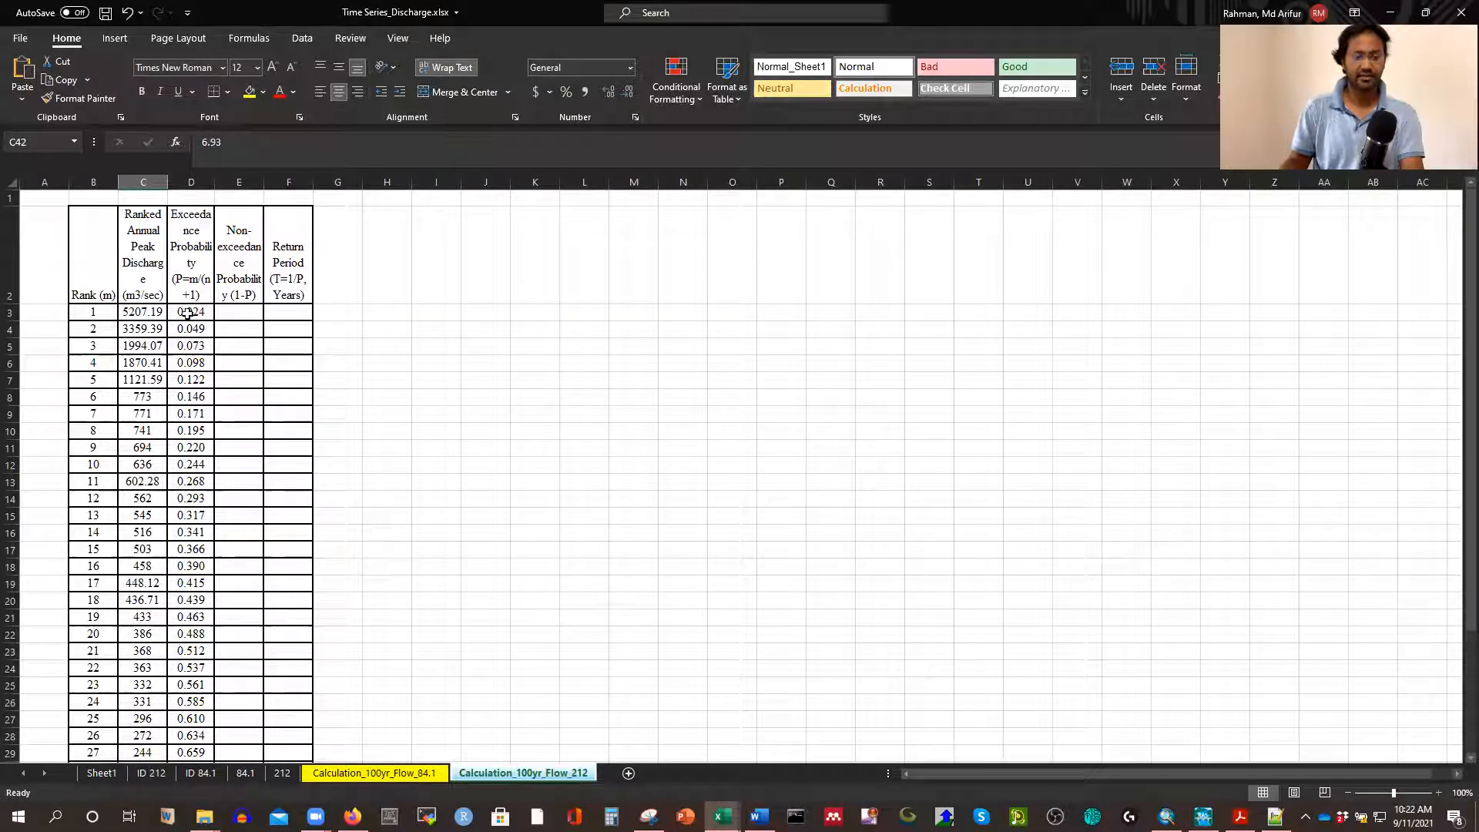
Enter the non-exceedance probability formula =1-D3 in cell E3 for rank 1
click(230, 313)
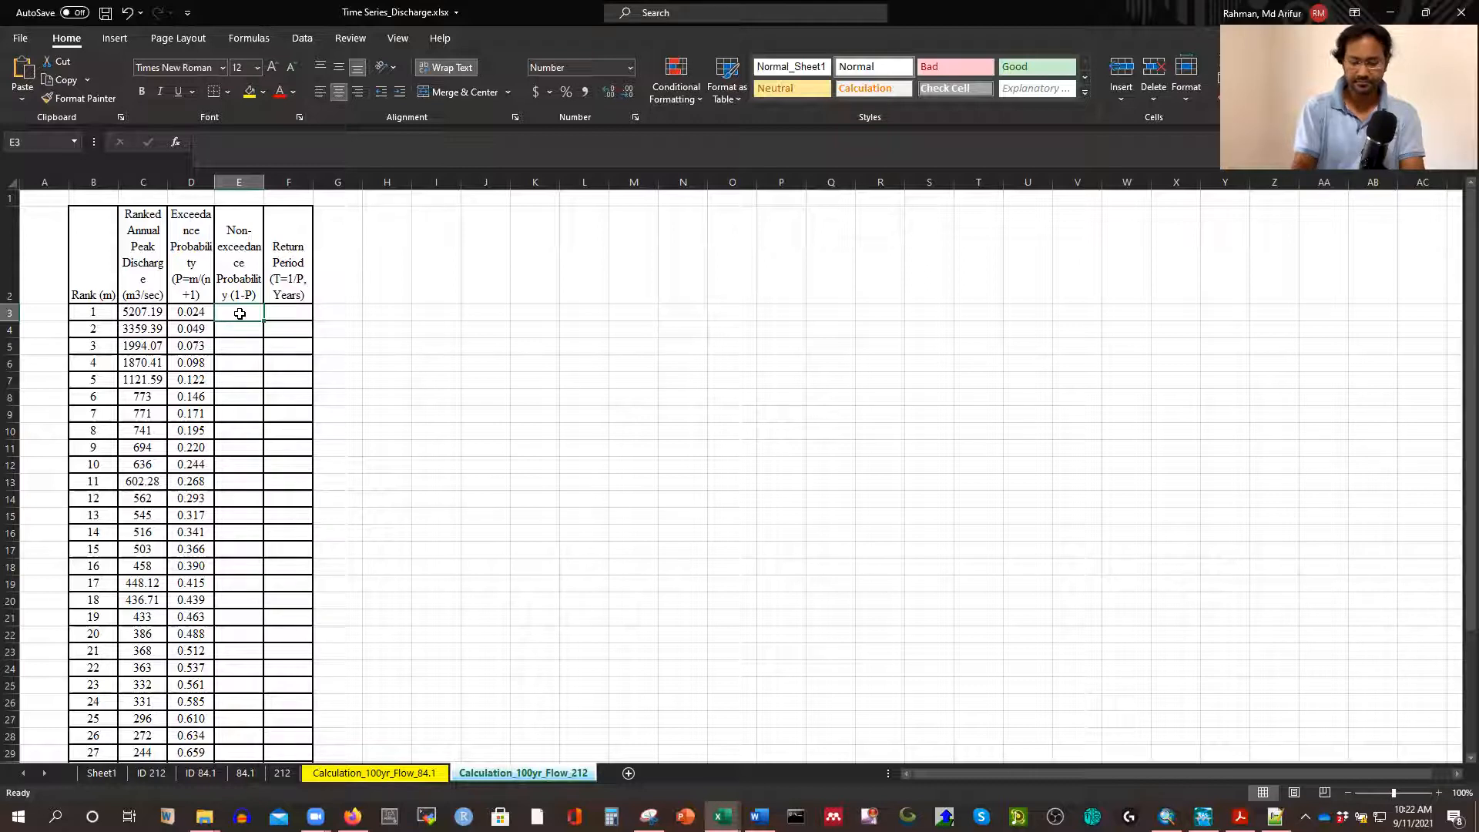
text(=1)
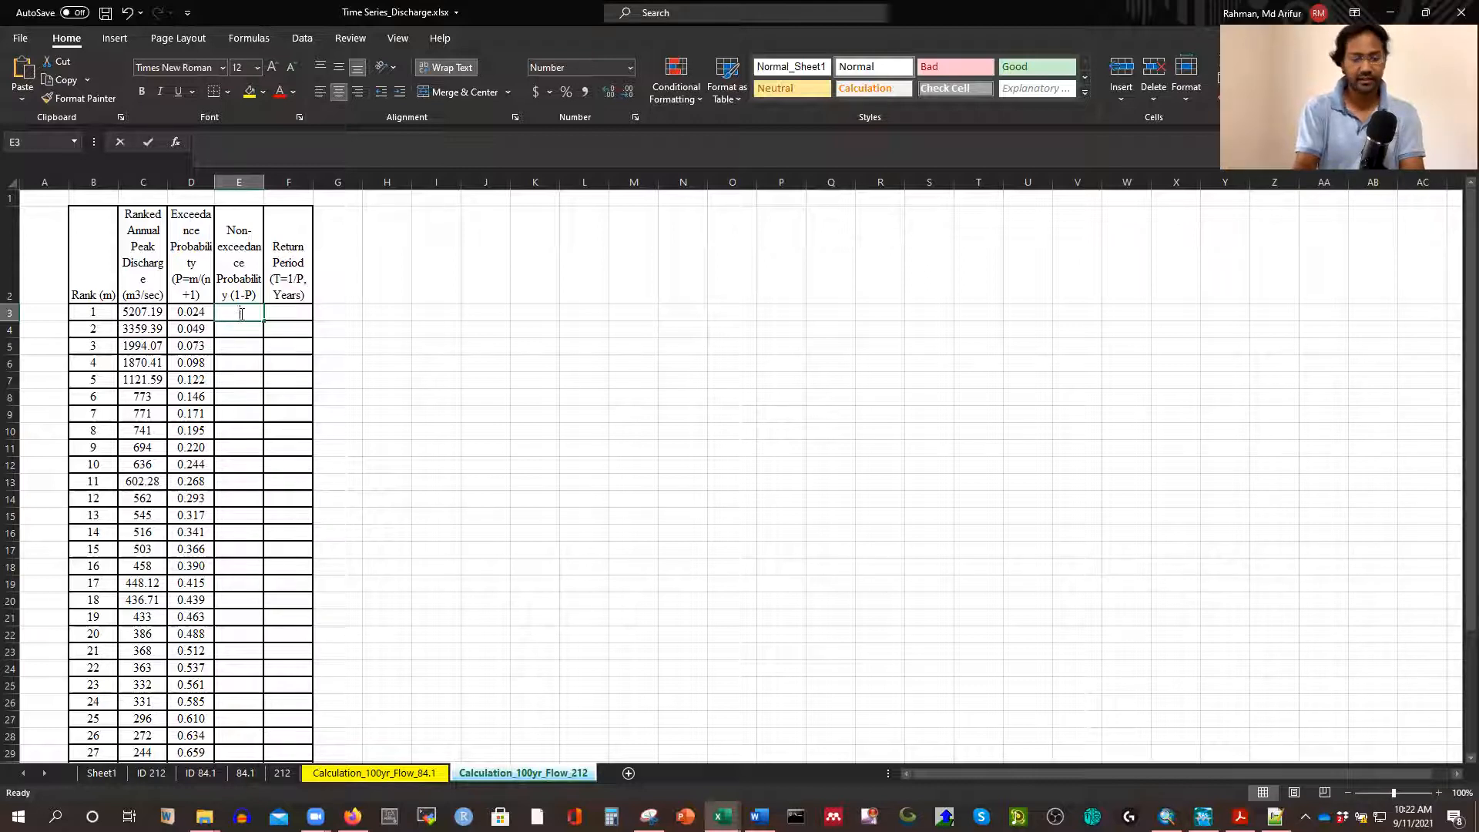
text(-)
click(200, 313)
key(Return)
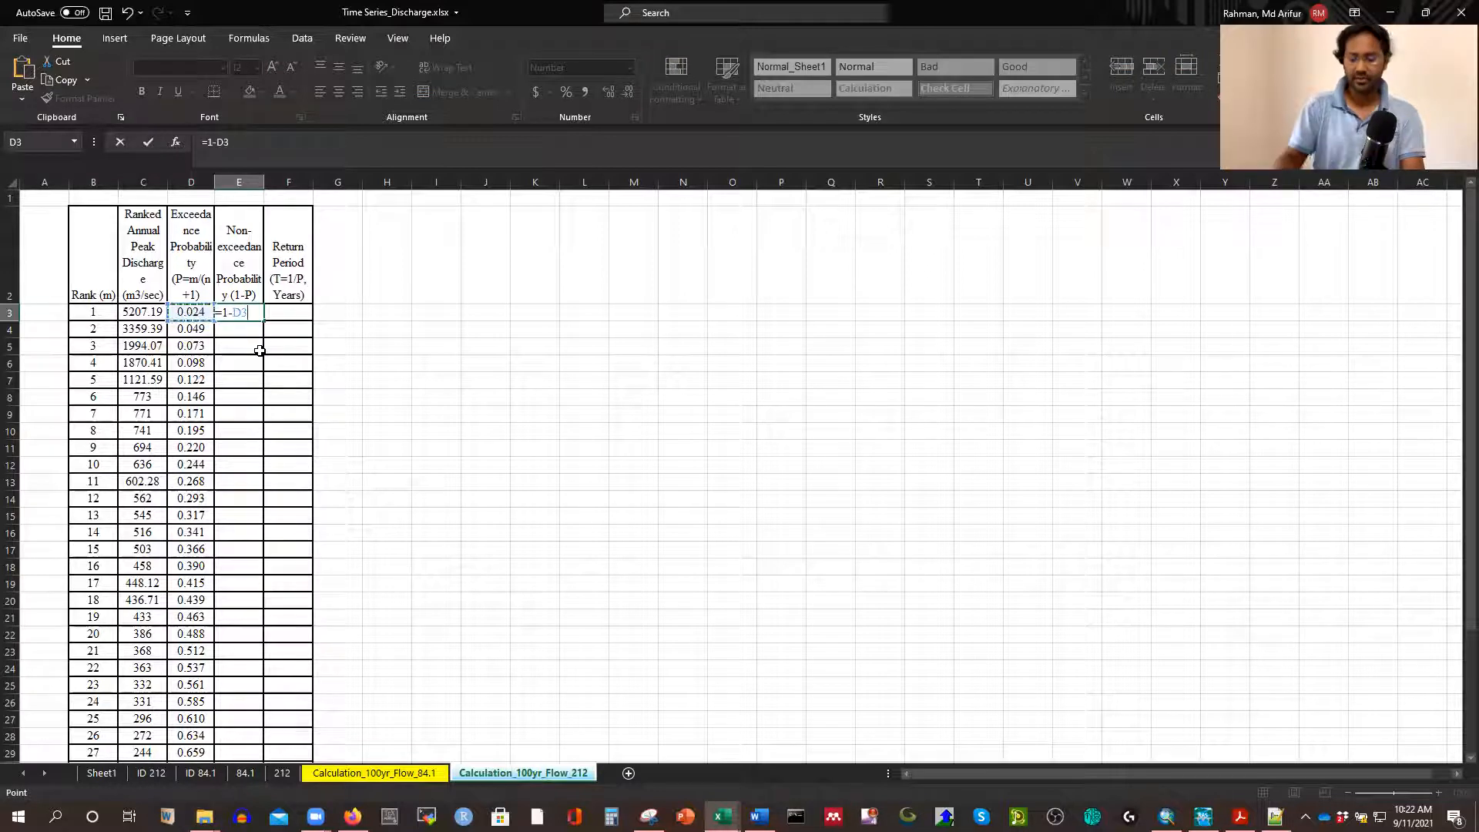
Fill the non-exceedance probability formula from E3 down to rank 40 and check the filled column
click(238, 310)
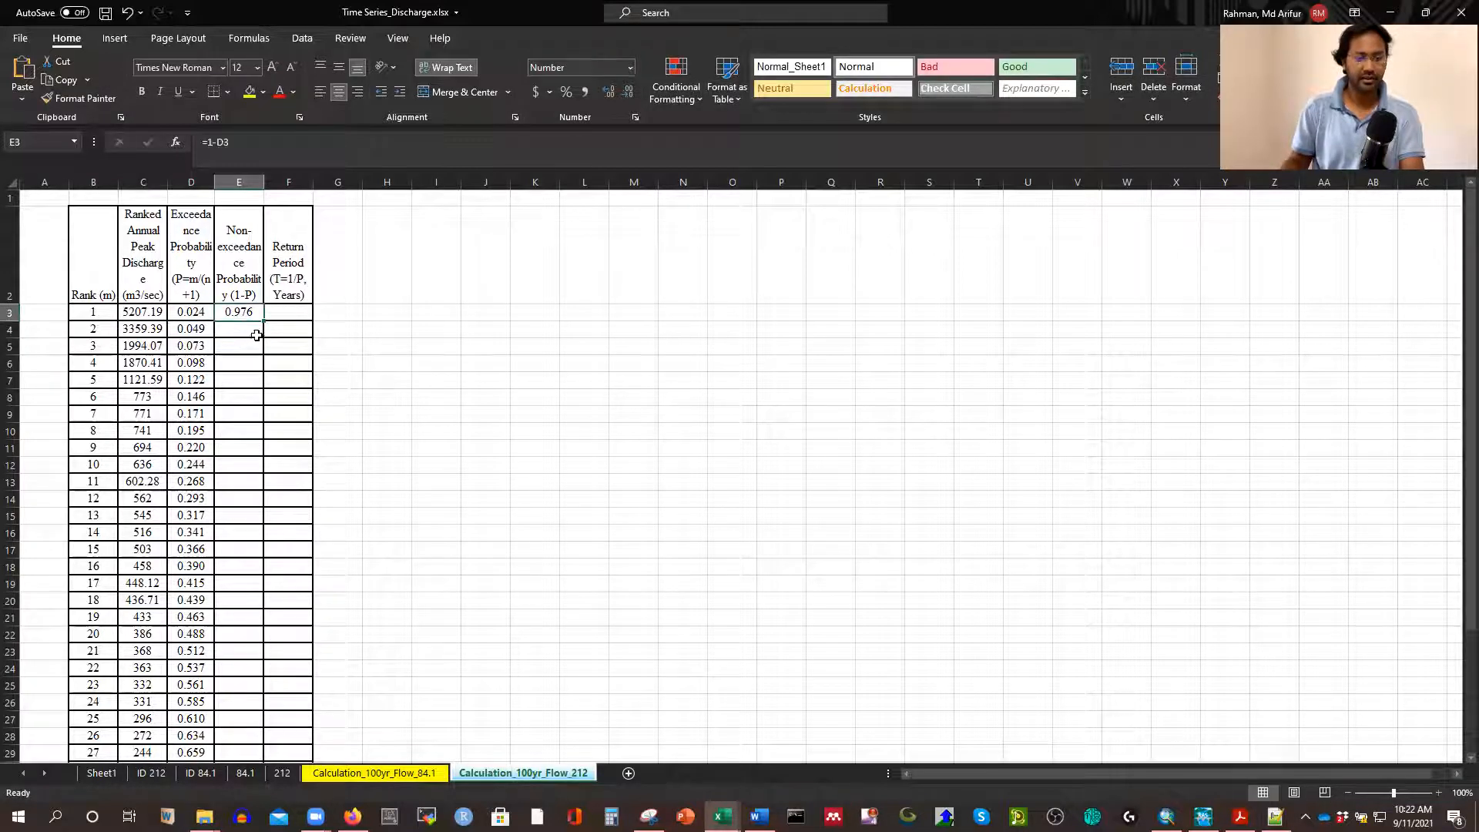
double_click(264, 323)
scroll(265, 516, down, 6)
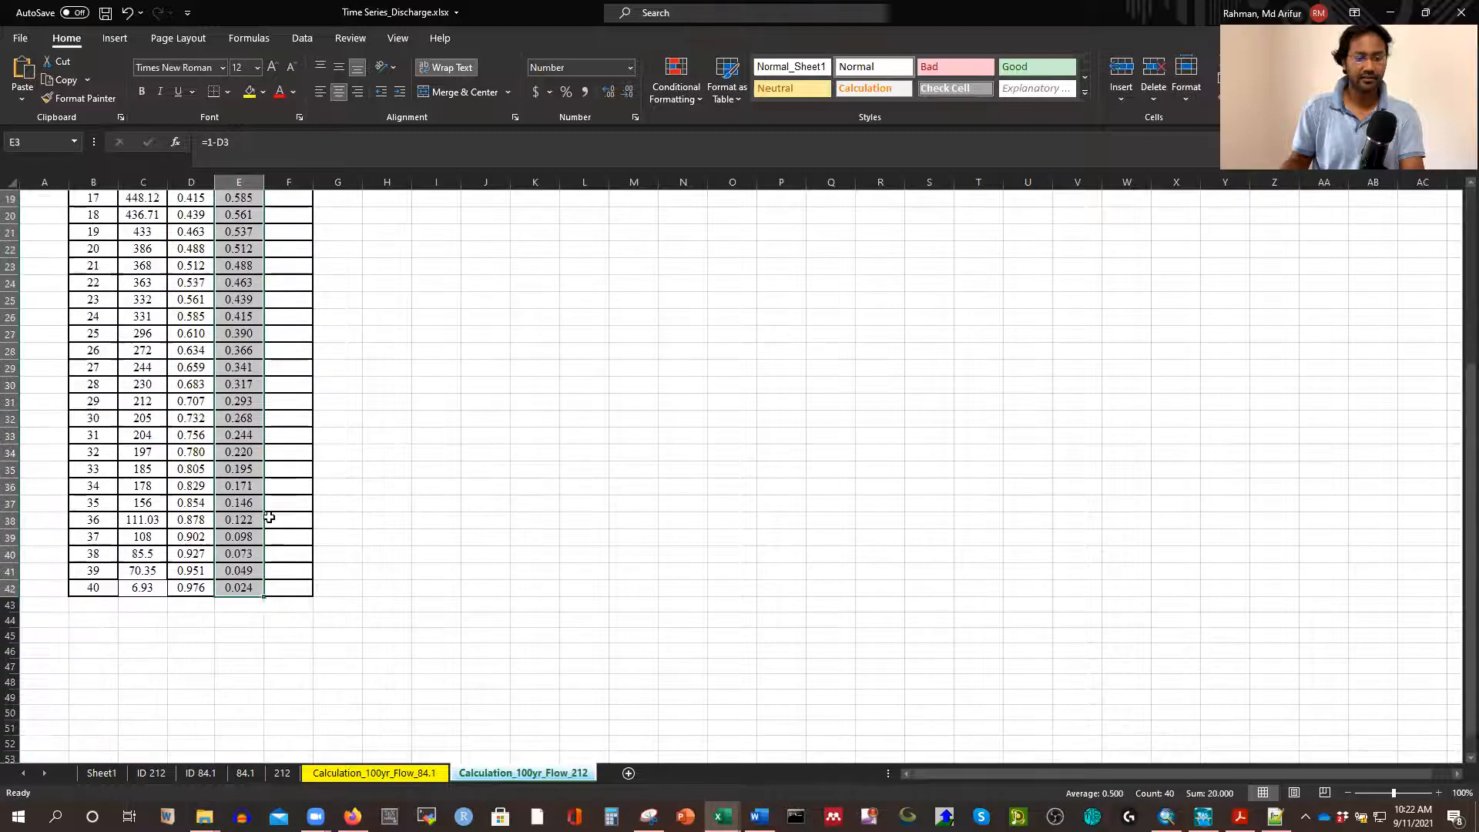
scroll(237, 597, up, 2)
scroll(238, 597, up, 4)
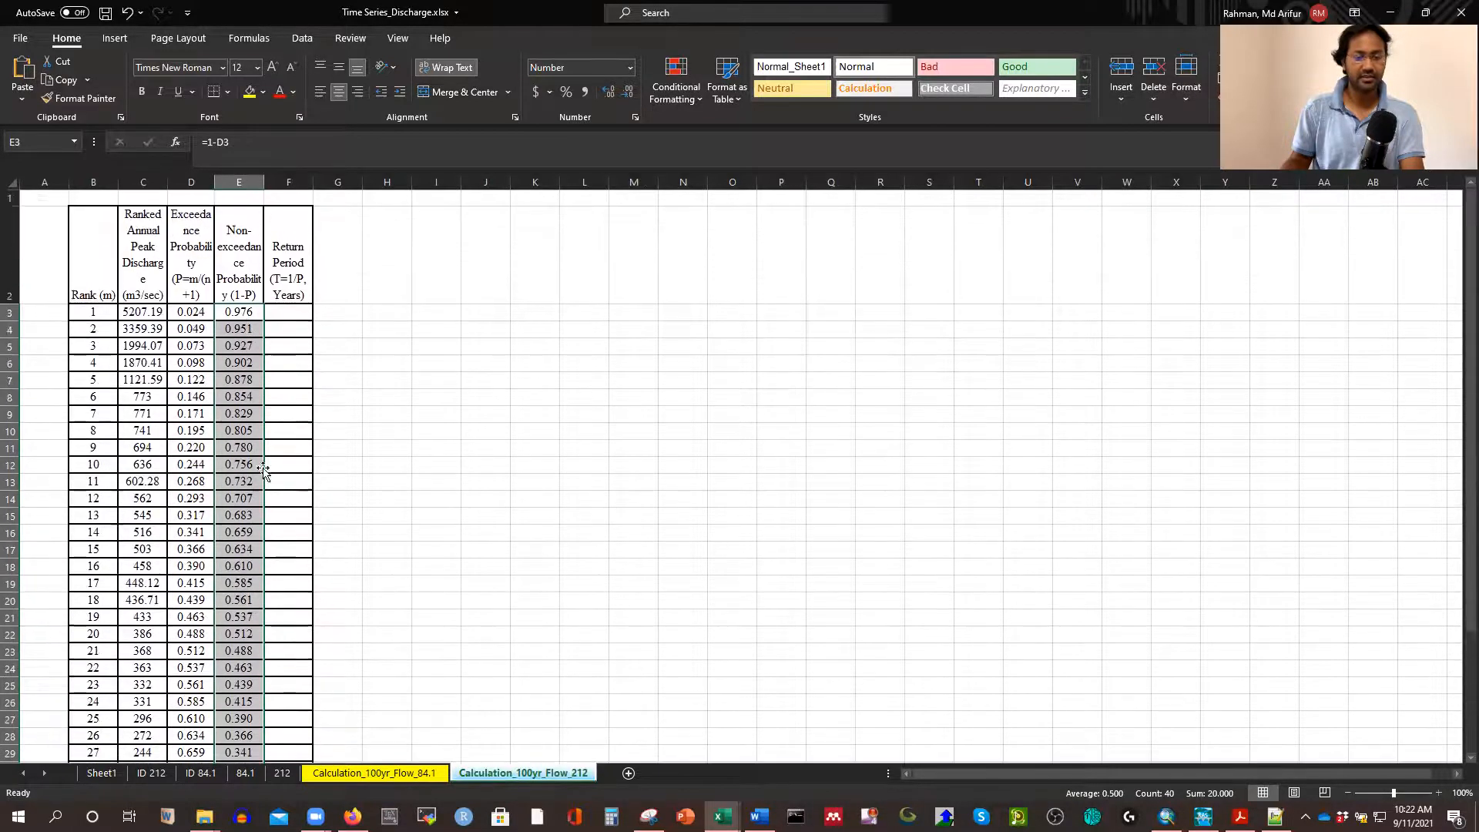
Examine the rank 1 discharge with its exceedance and non-exceedance probabilities, and how non-exceedance changes down to the last rank
click(221, 329)
click(194, 312)
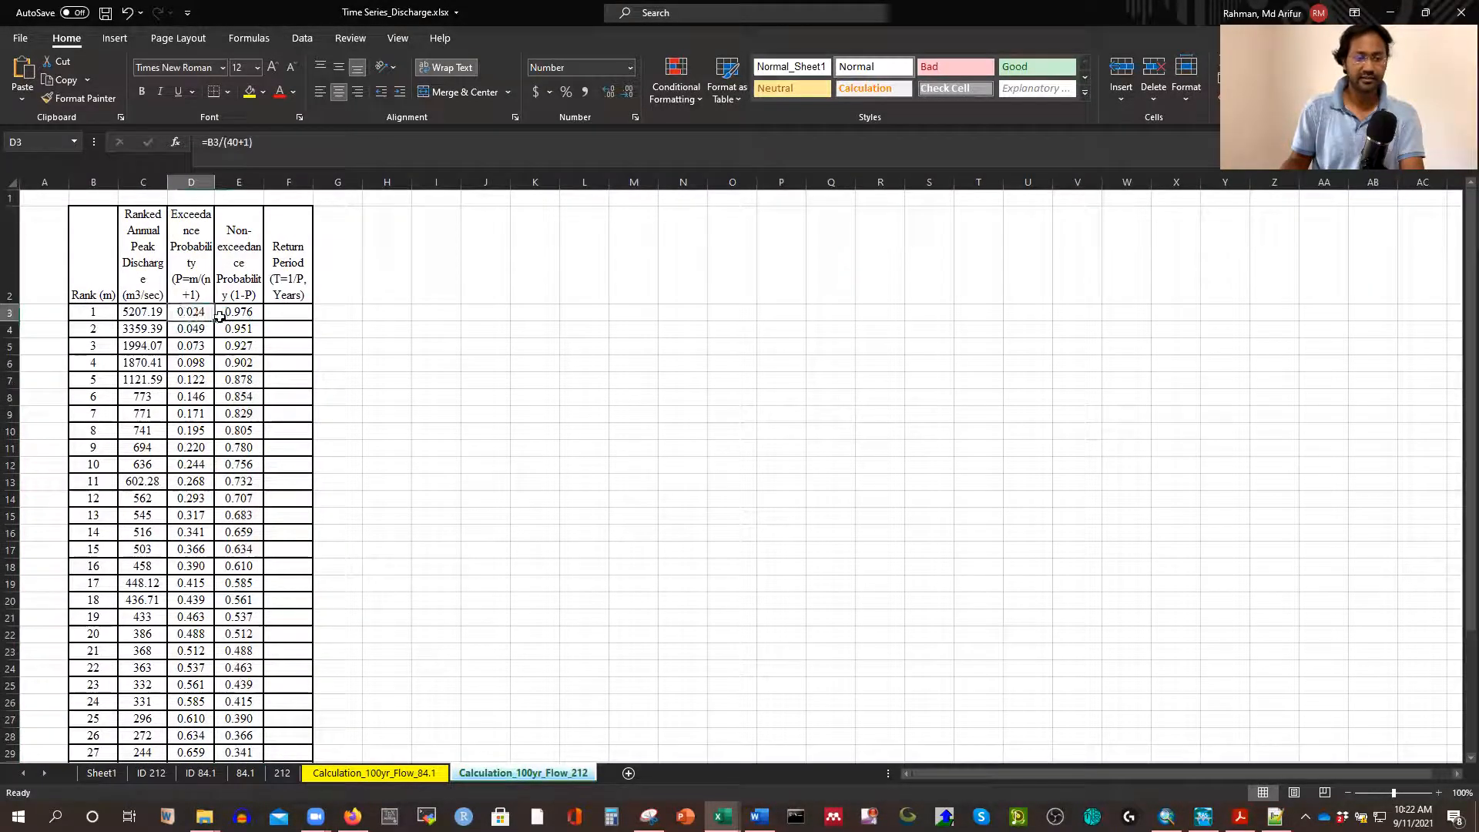
click(231, 312)
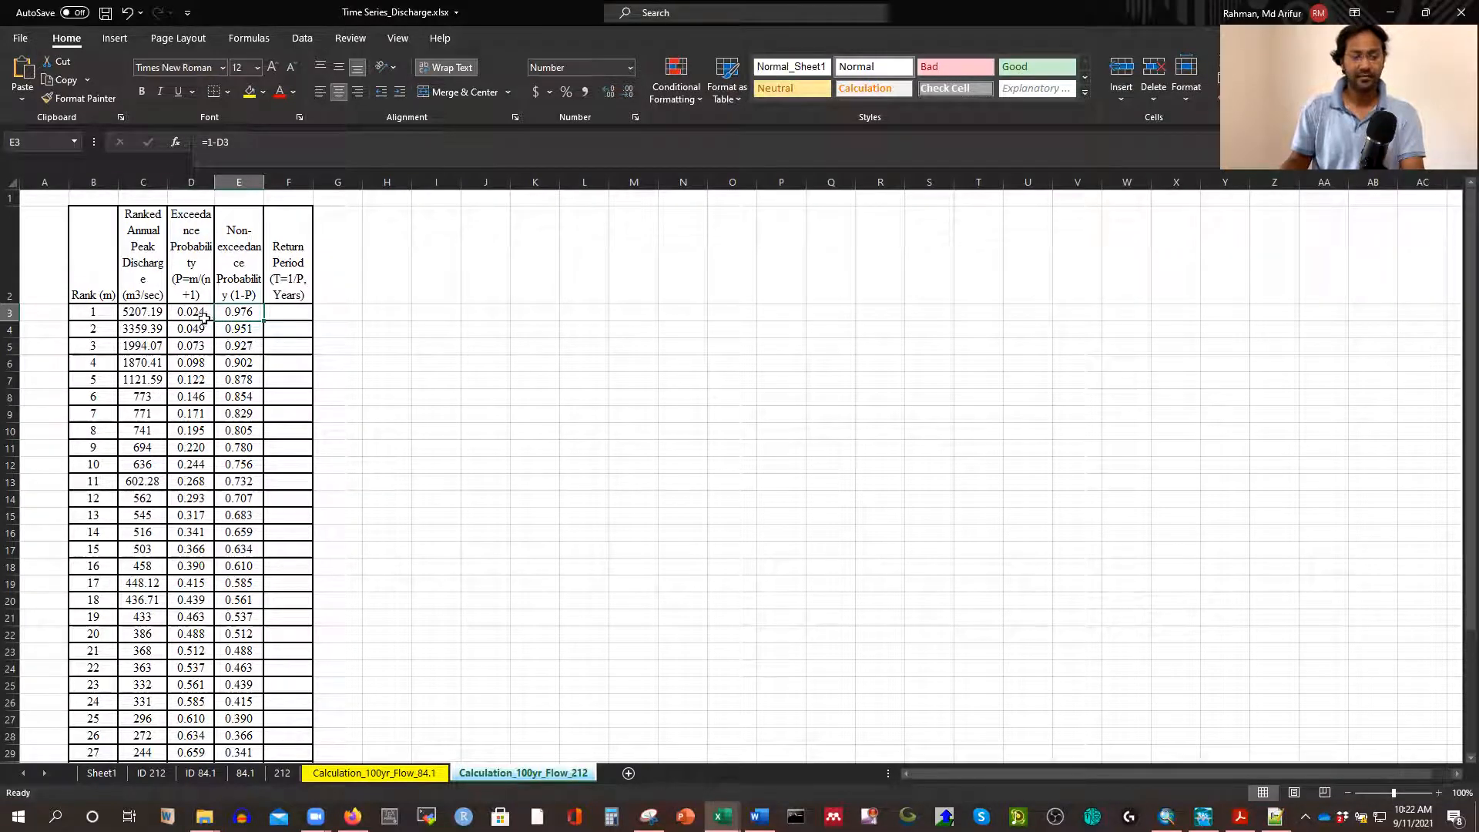
click(128, 312)
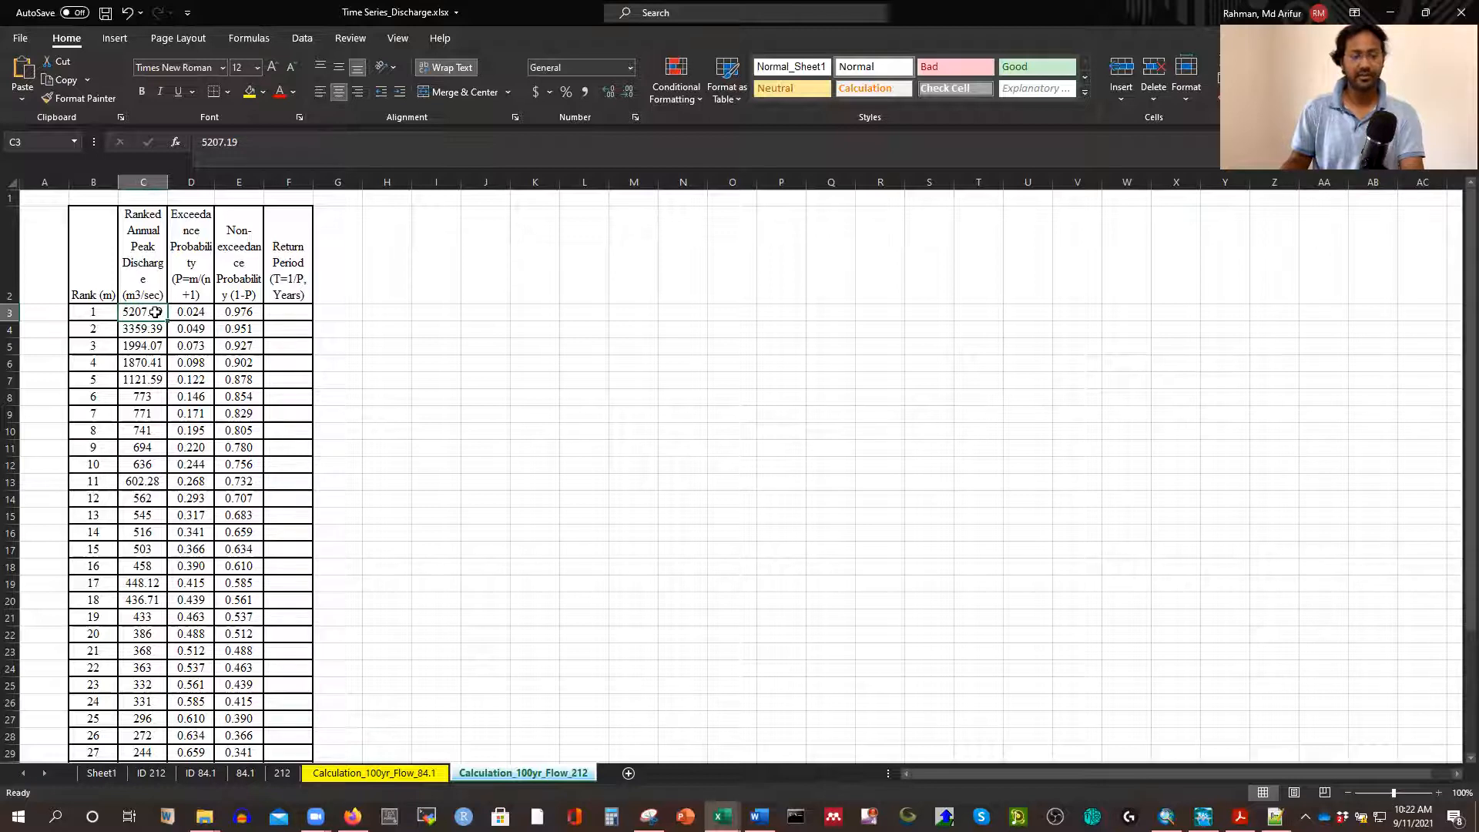
click(240, 312)
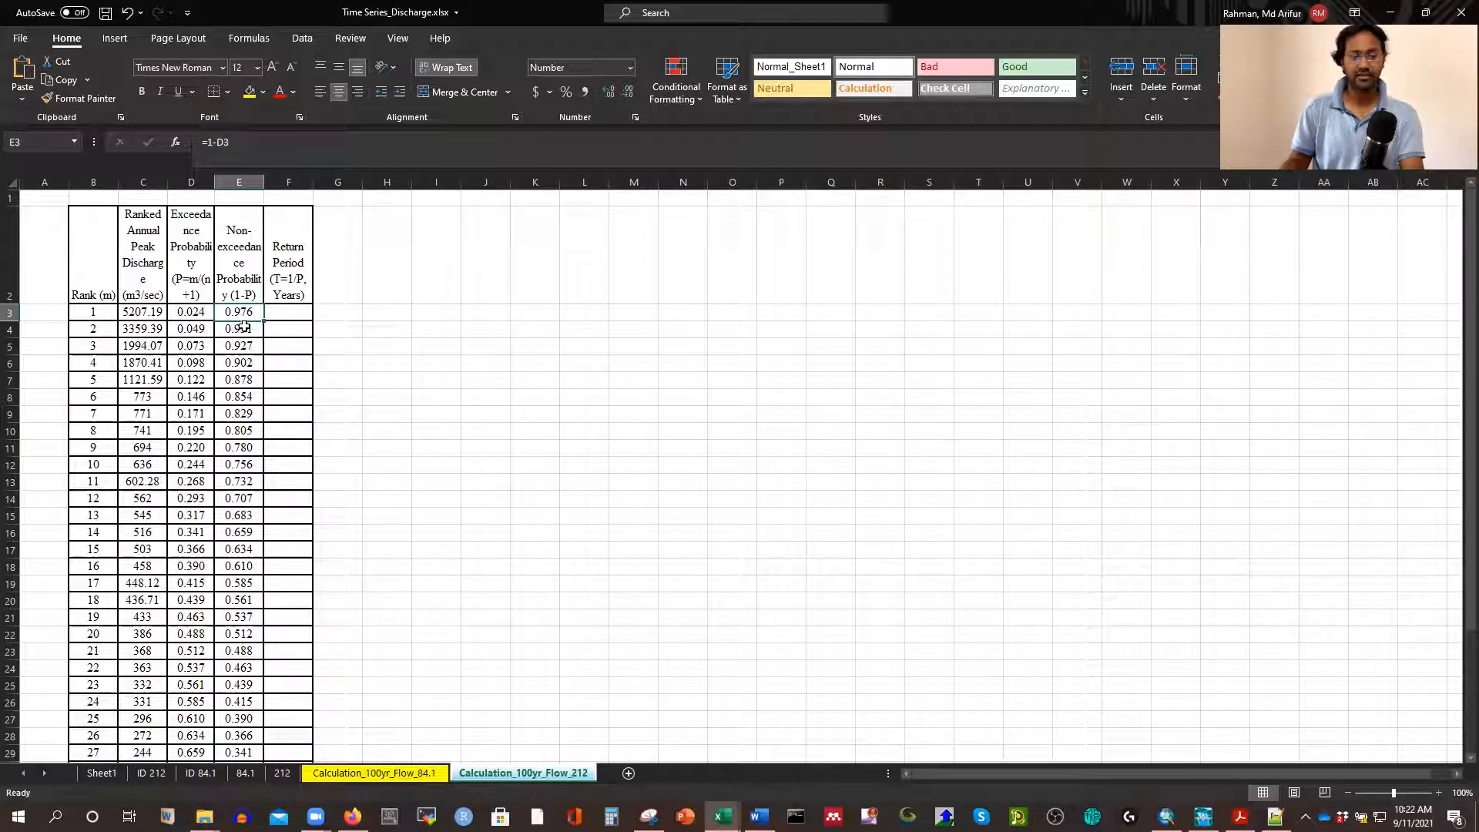
scroll(241, 361, down, 5)
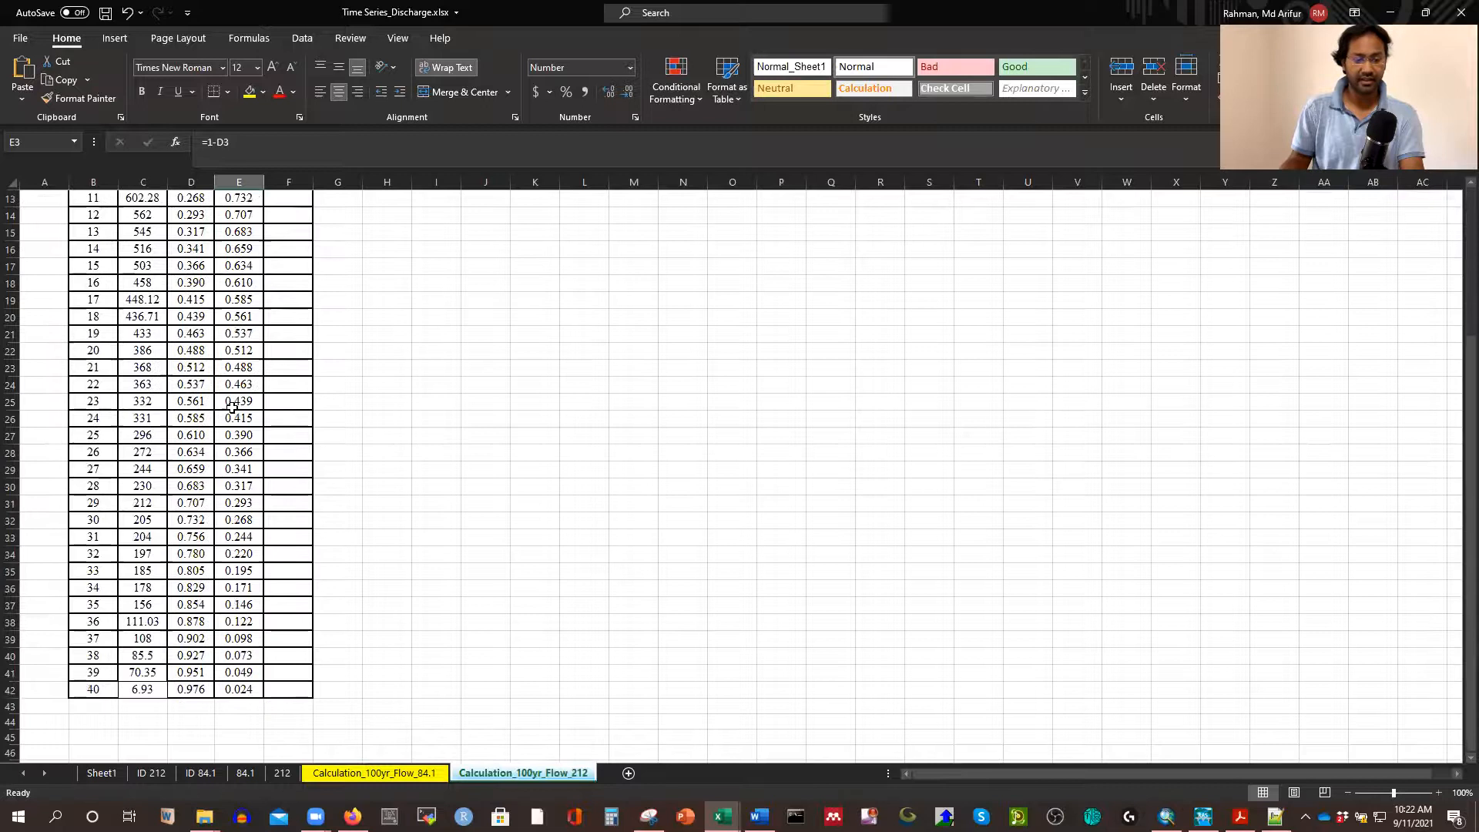
scroll(242, 339, up, 5)
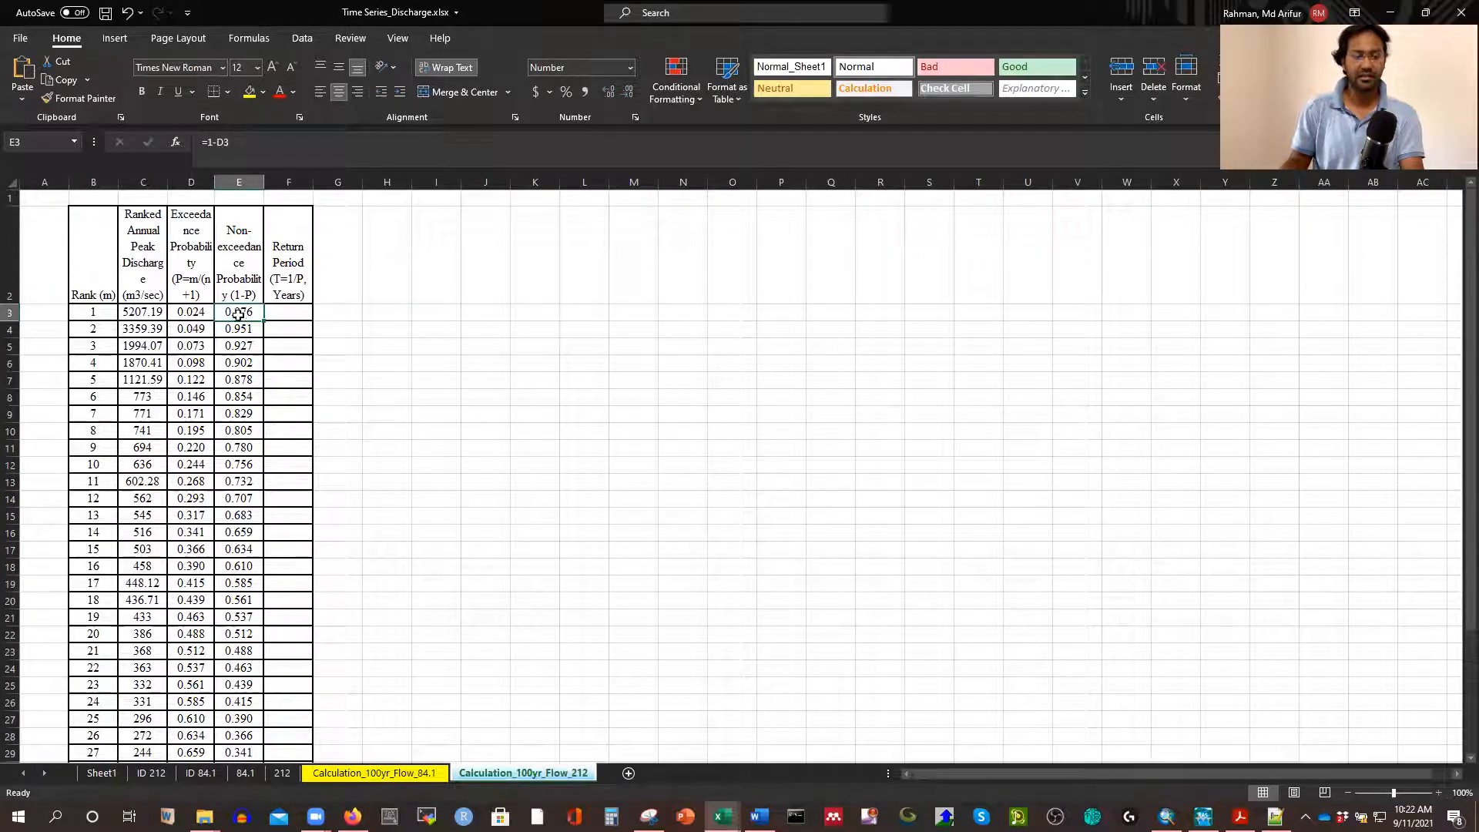
Enter the return period formula =1/D3 in cell F3 for rank 1
click(287, 316)
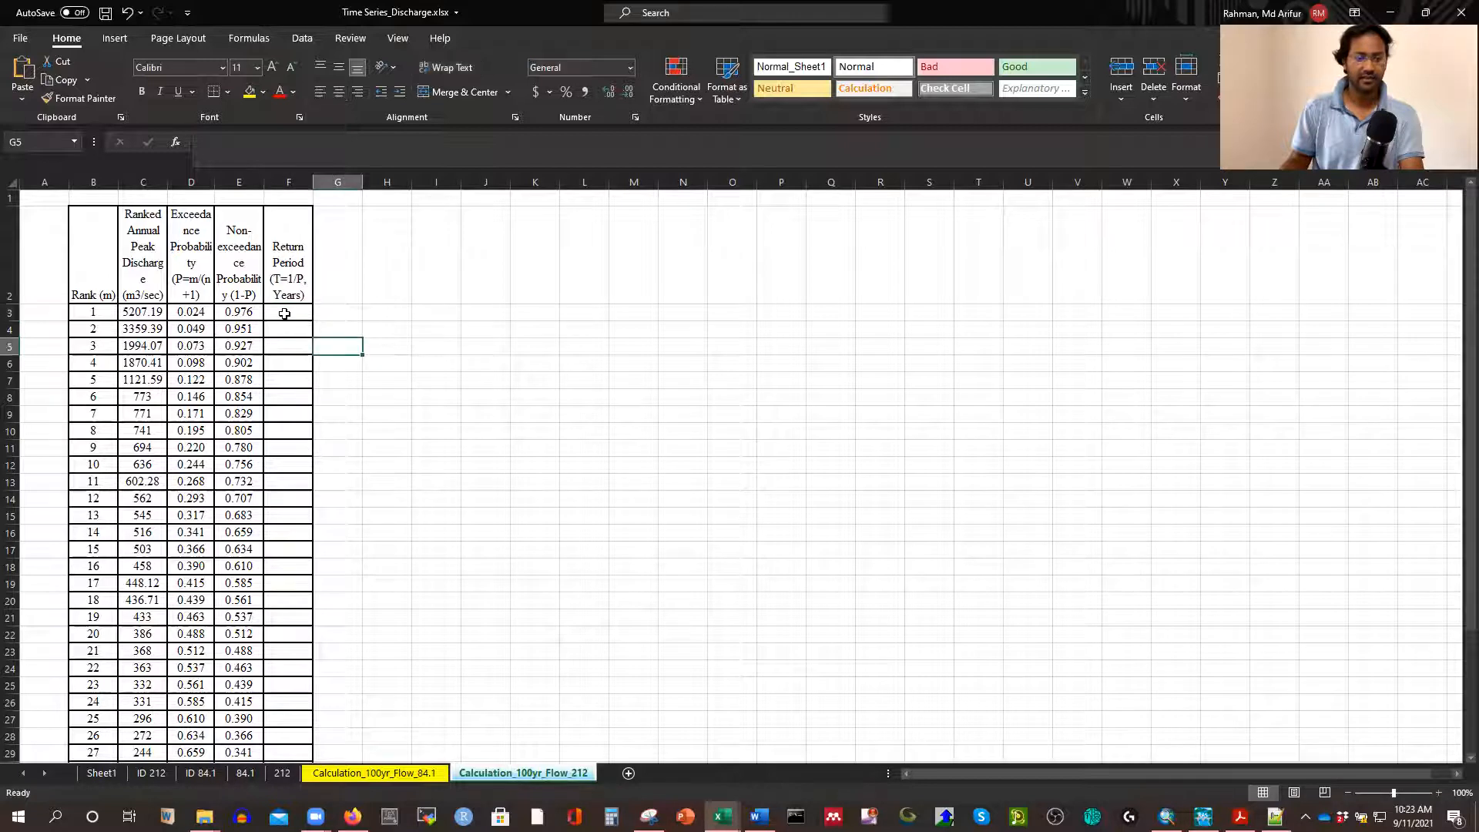
text(=)
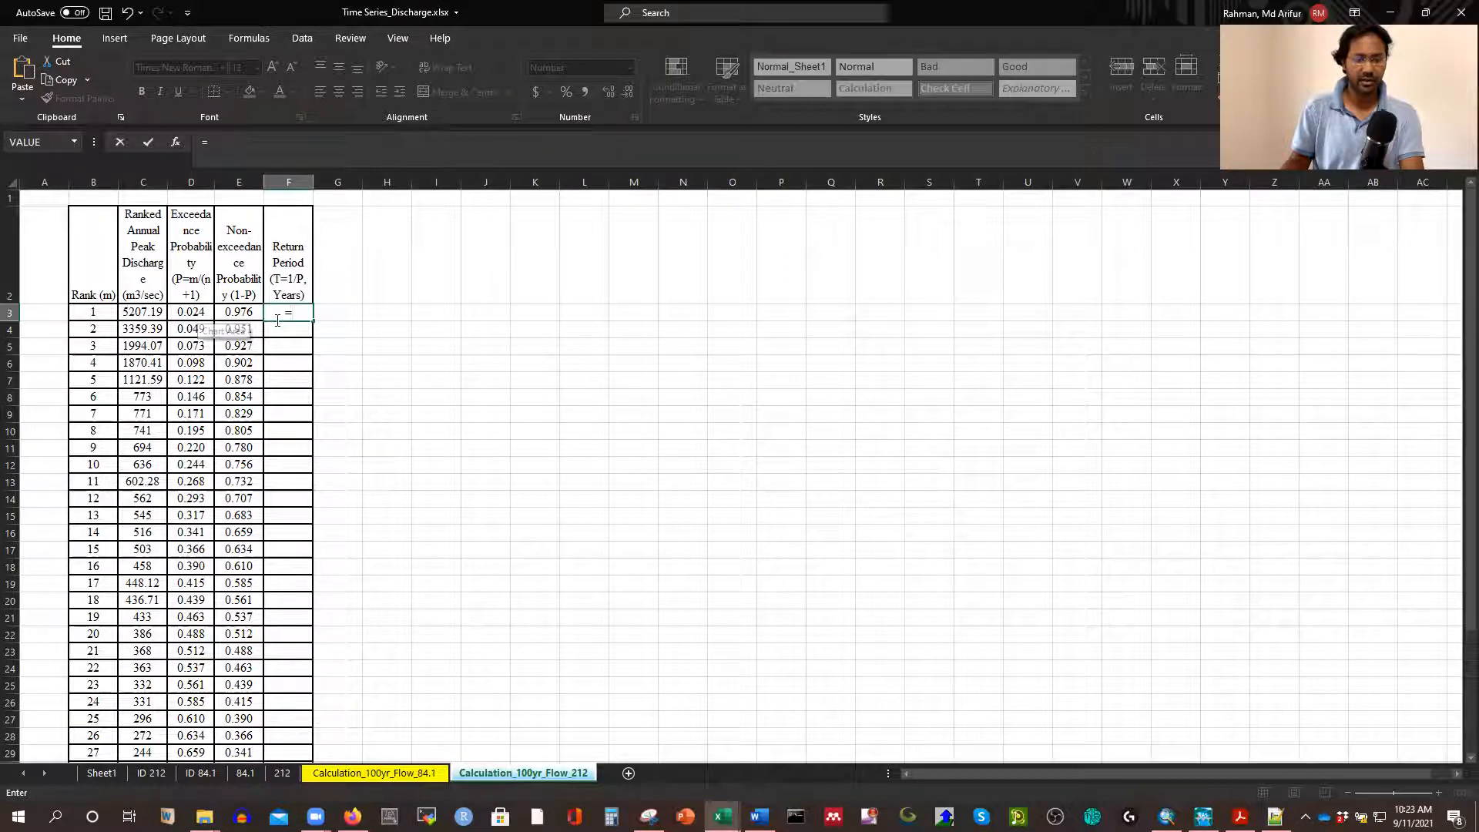
text(1/)
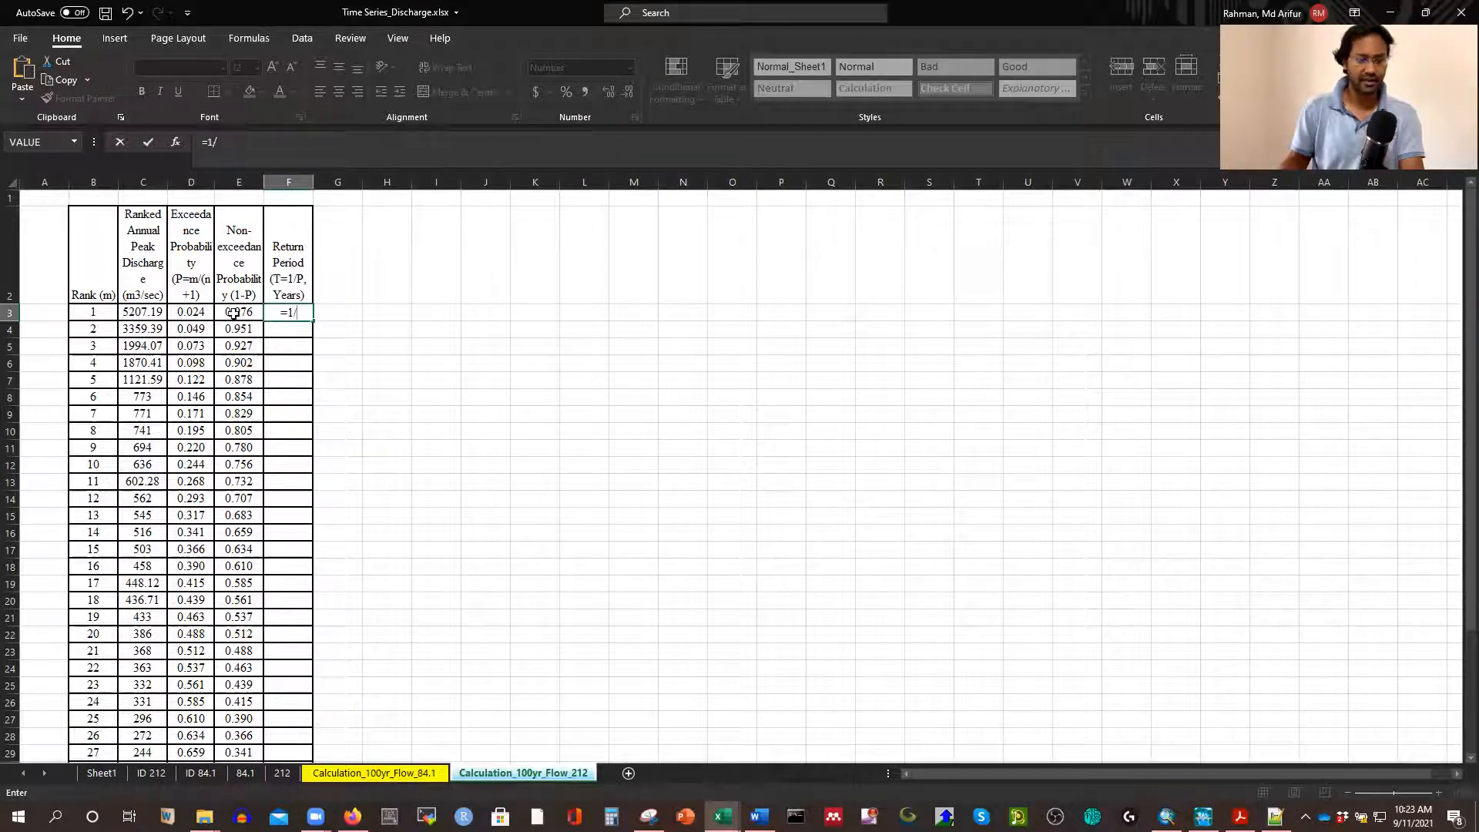
click(192, 312)
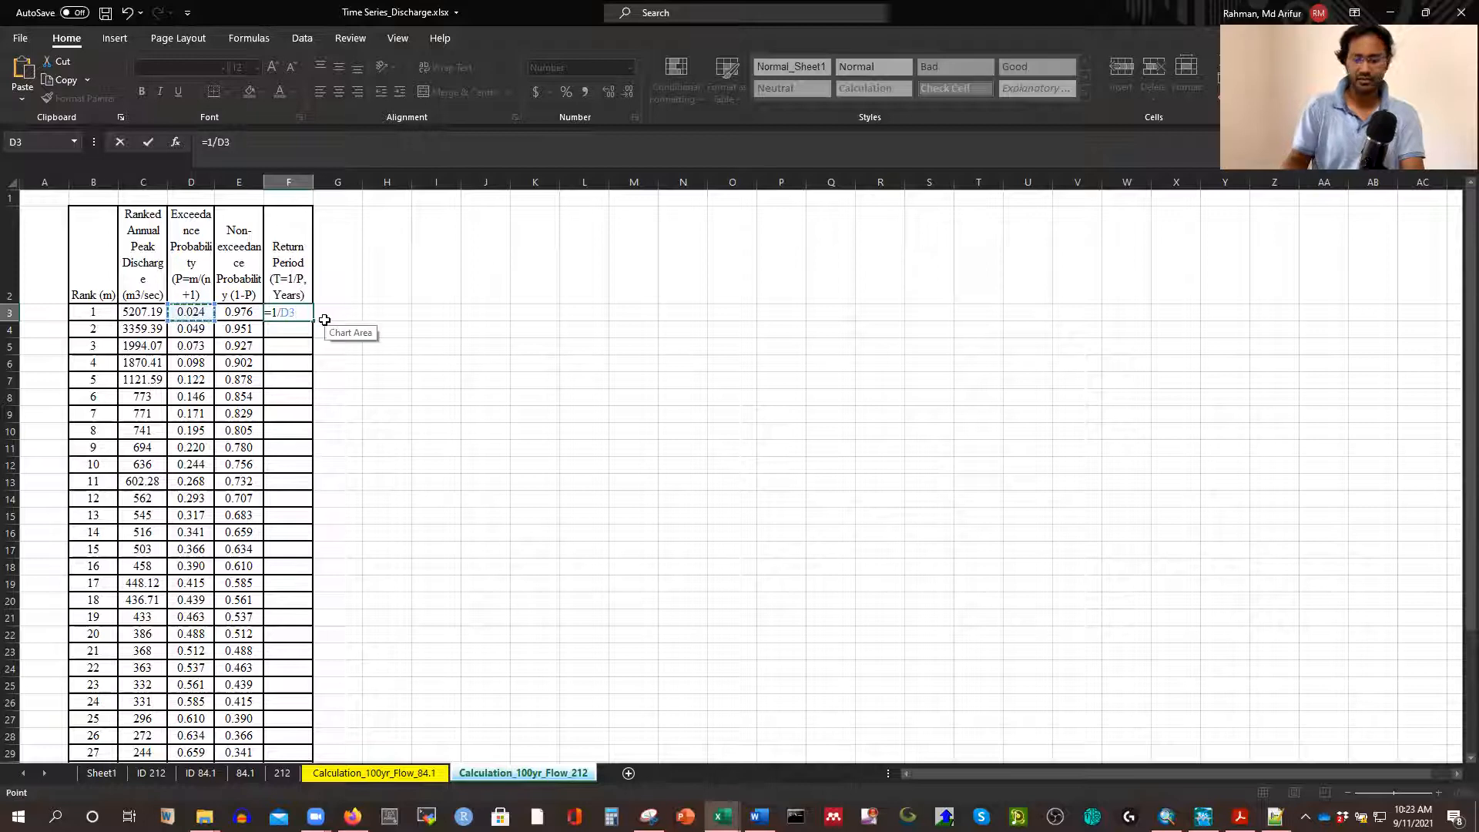
key(ctrl+Return)
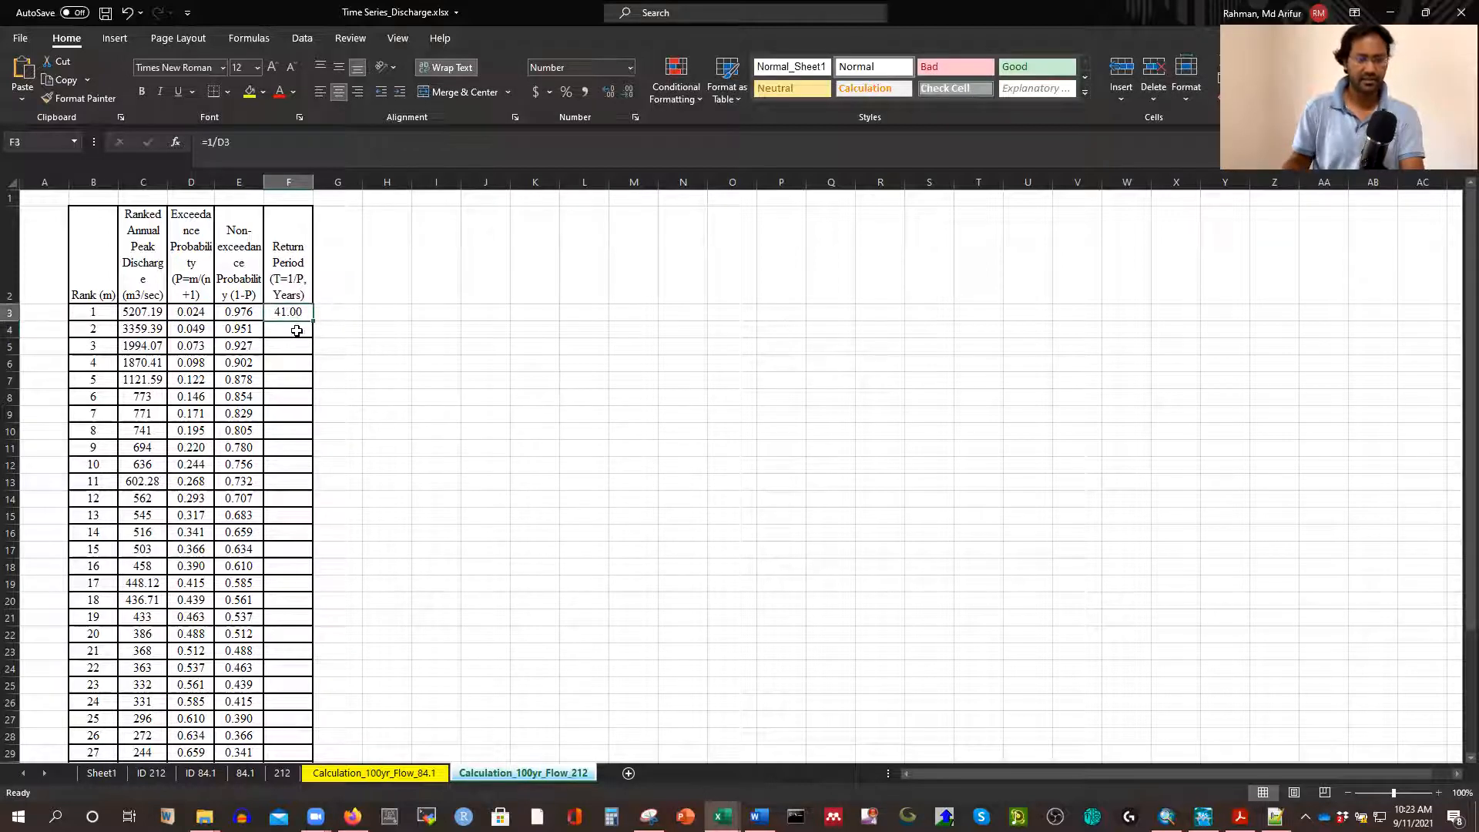
Fill the return period formula from F3 down to rank 40 and check the filled column
double_click(312, 322)
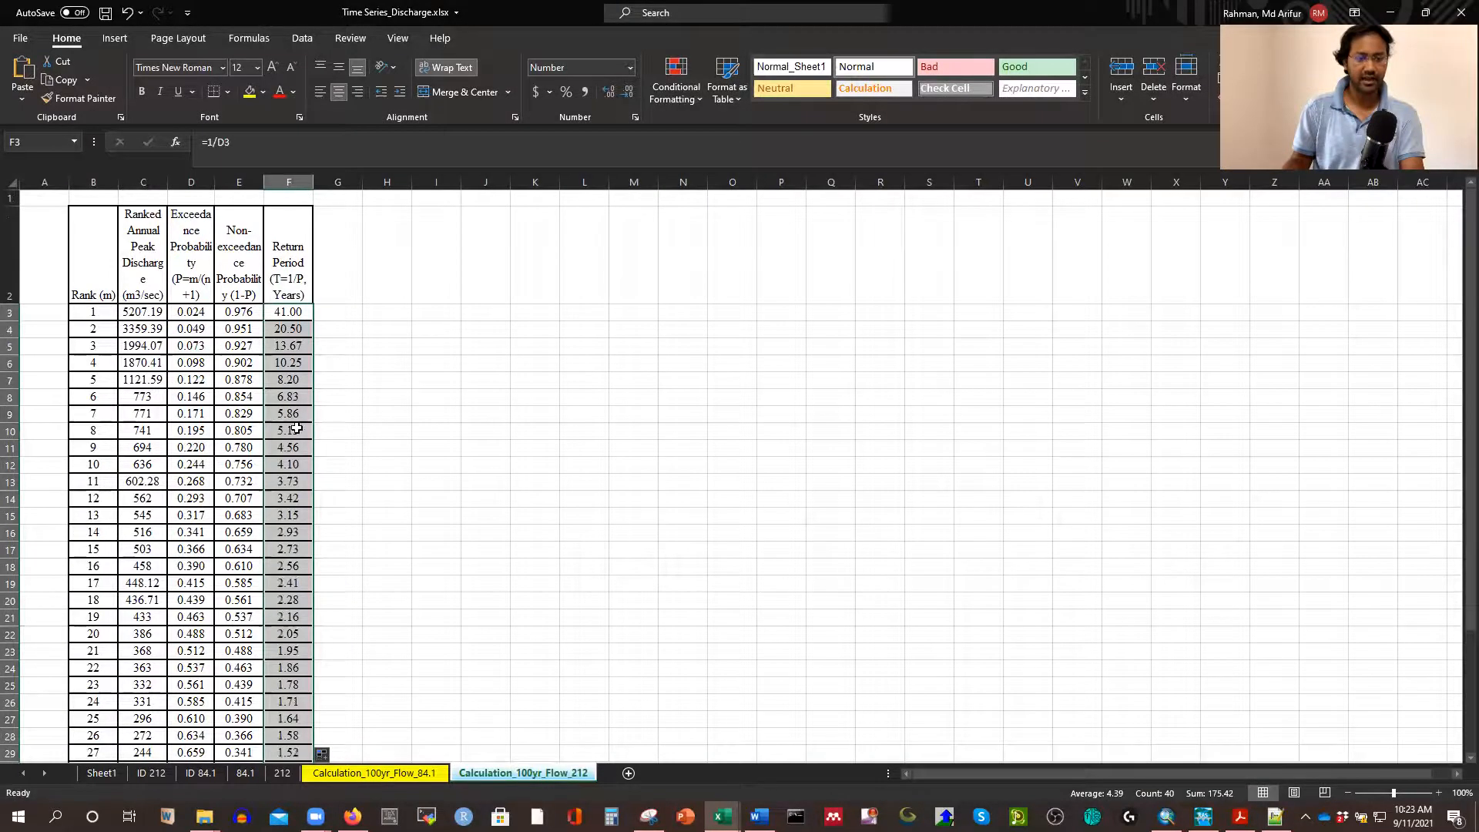
scroll(305, 451, down, 8)
scroll(300, 449, up, 3)
scroll(299, 449, up, 5)
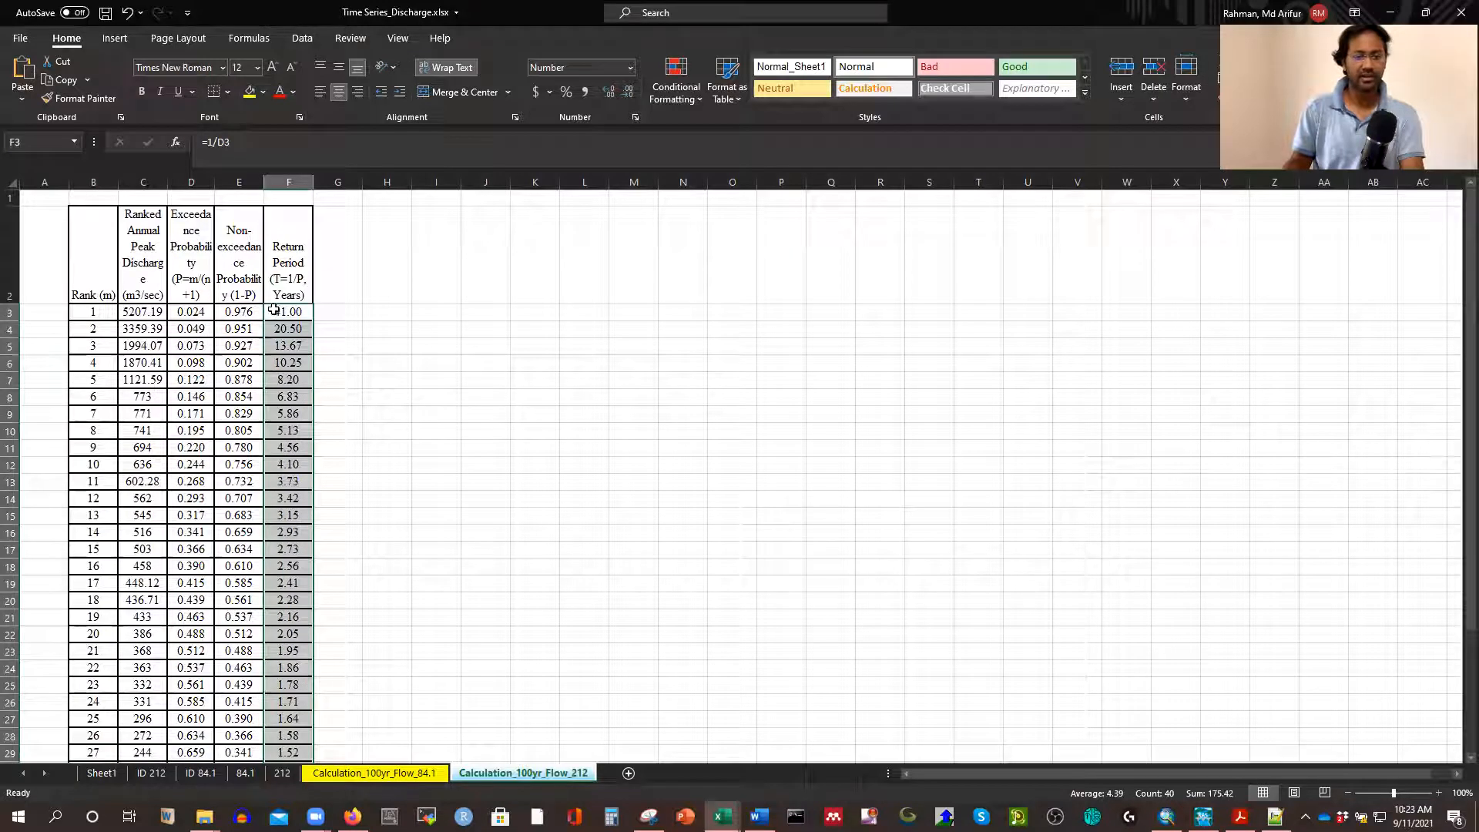
Examine the rank 1 discharge, non-exceedance probability and return period against the values down to the last rank
click(130, 312)
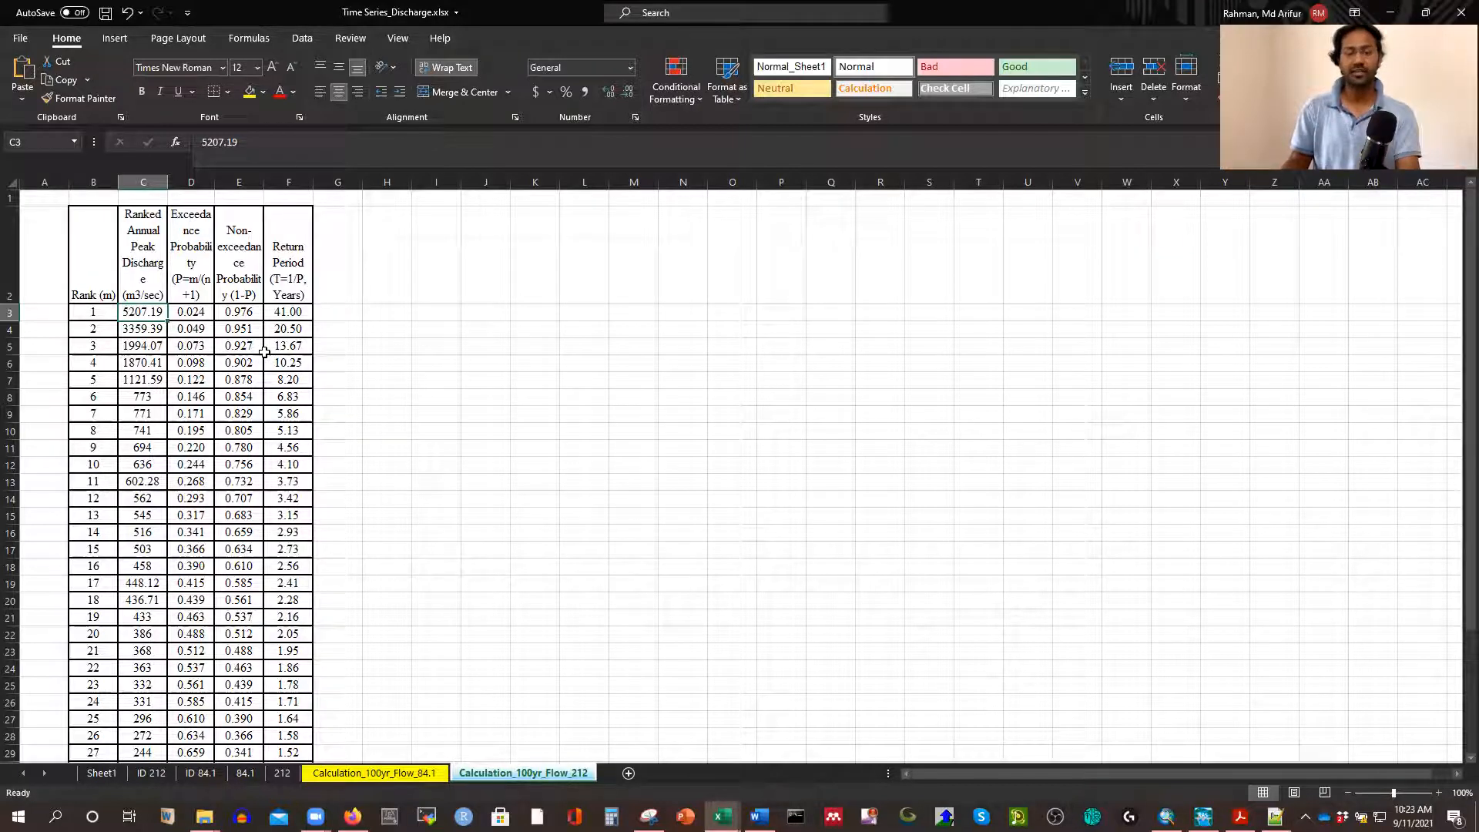
scroll(212, 444, down, 3)
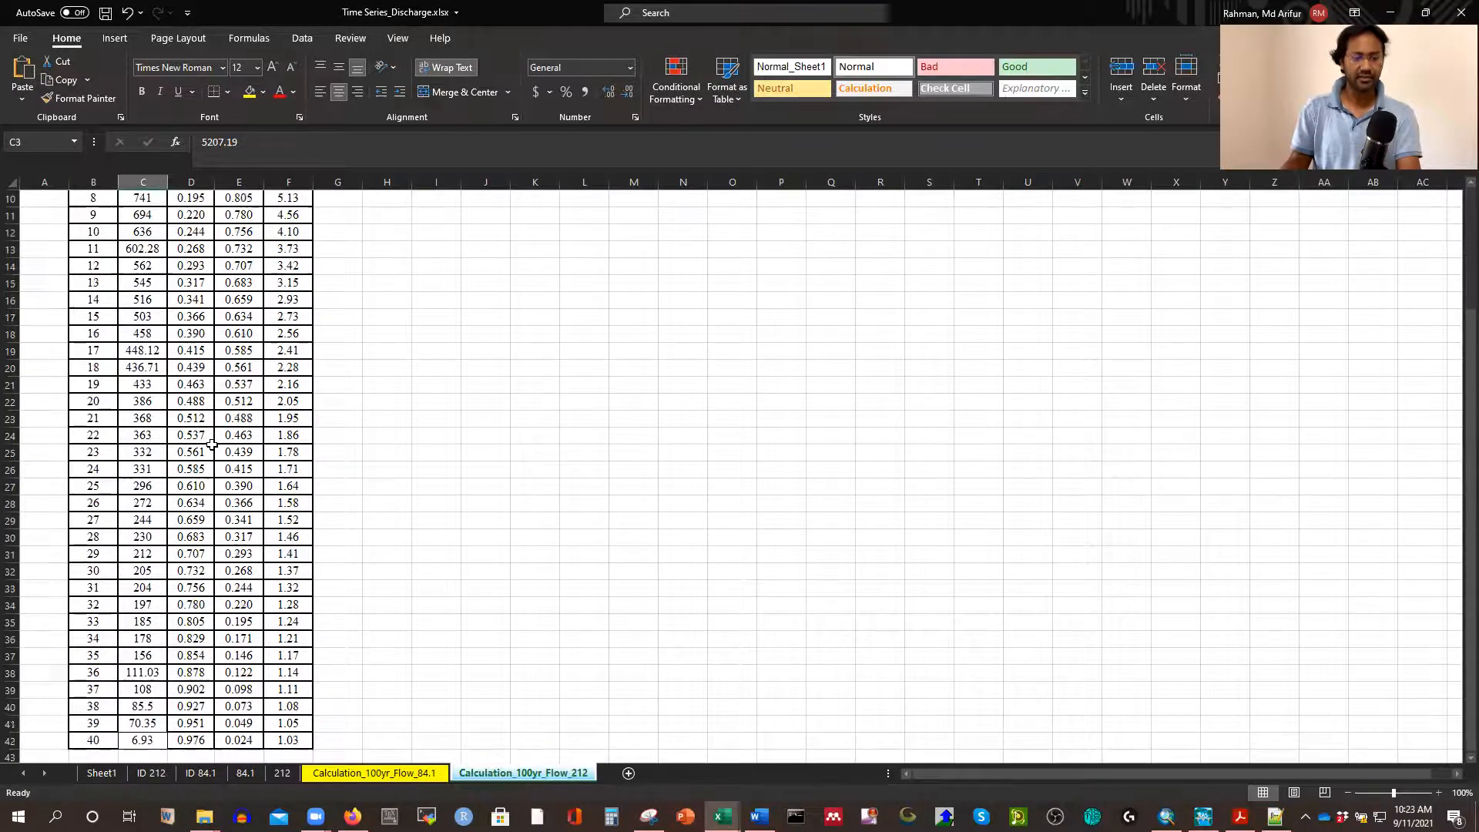
scroll(212, 444, up, 3)
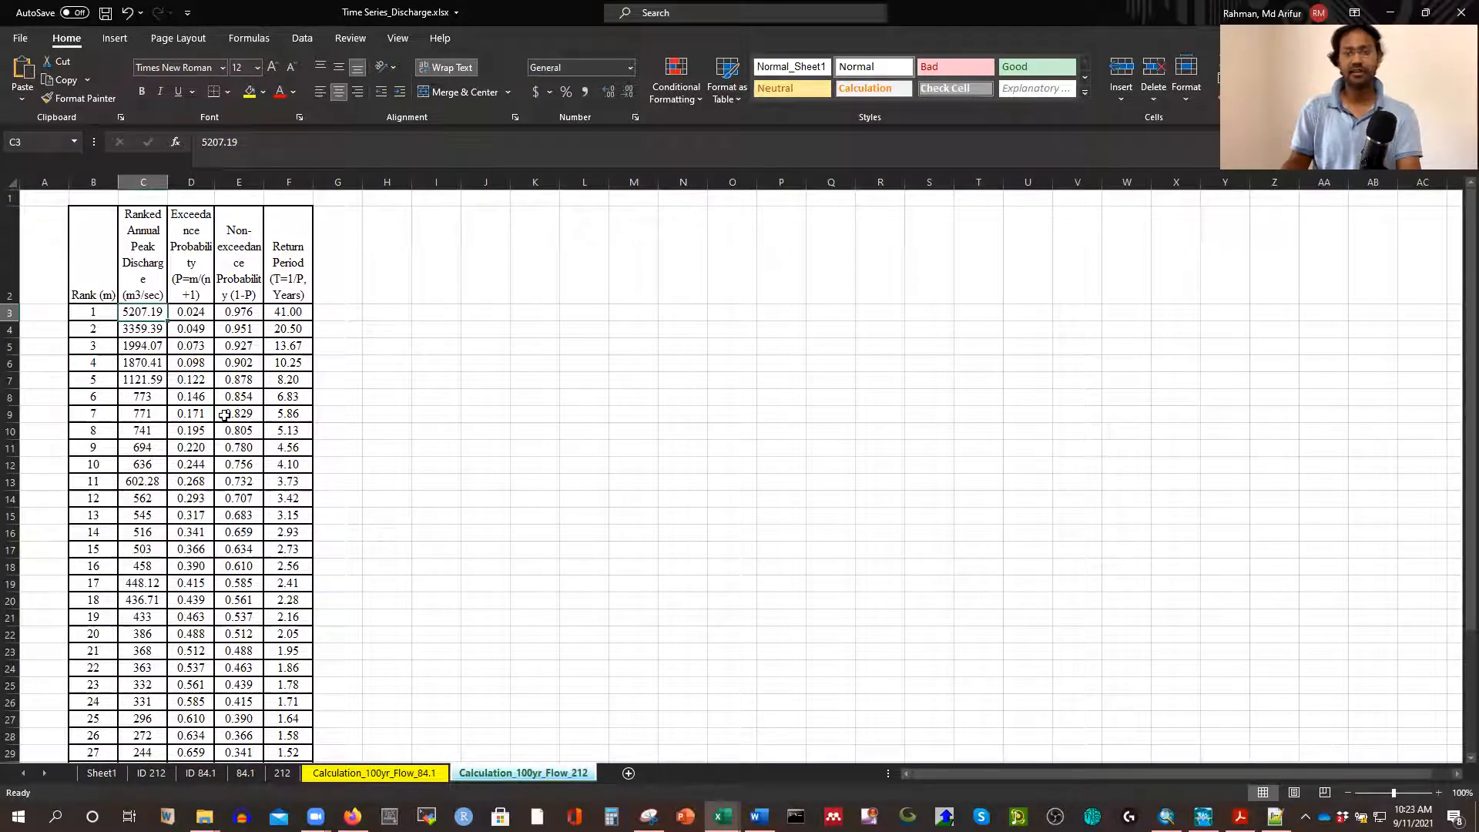
scroll(172, 422, down, 6)
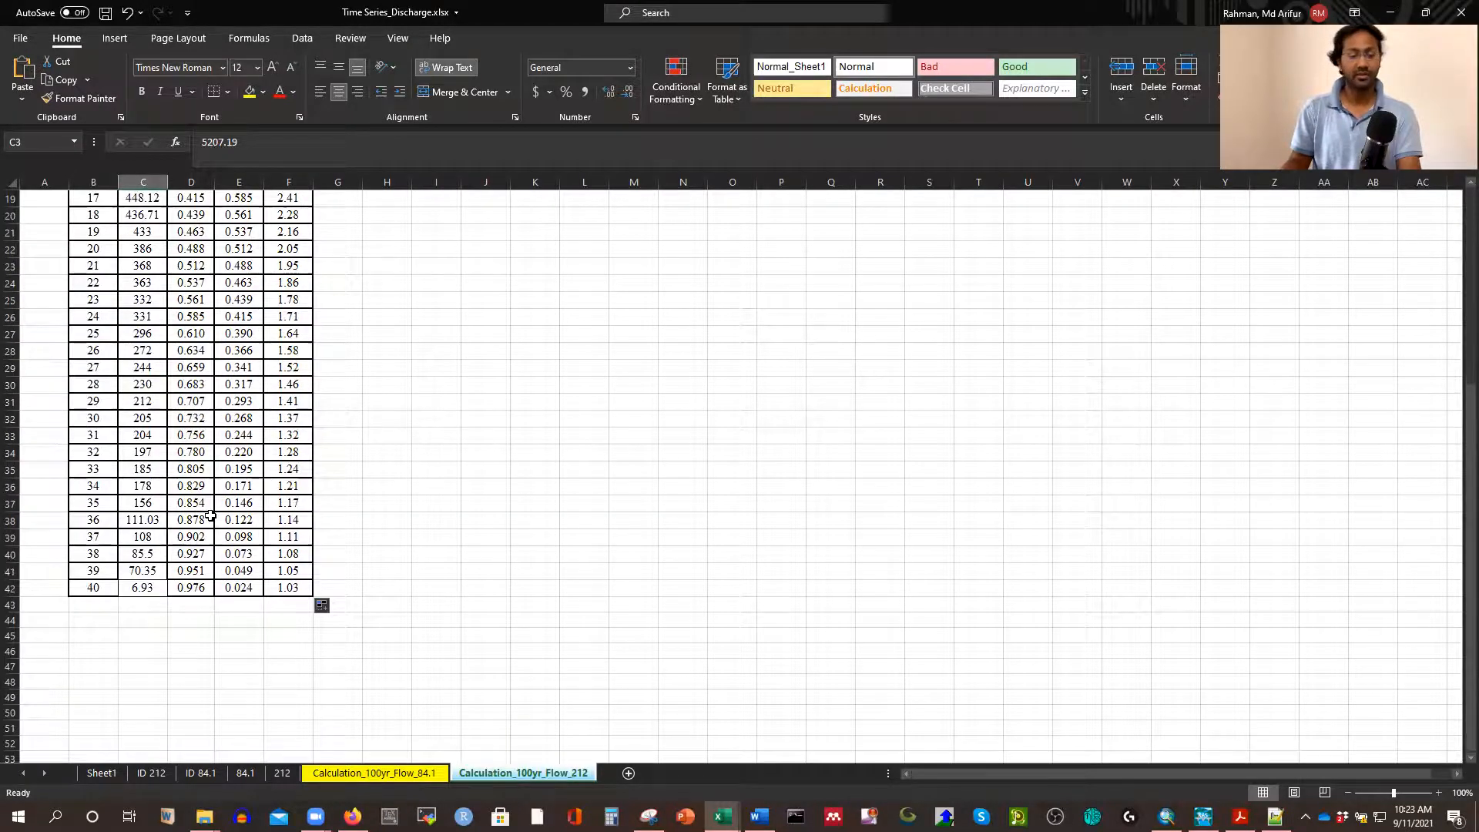
scroll(210, 516, up, 6)
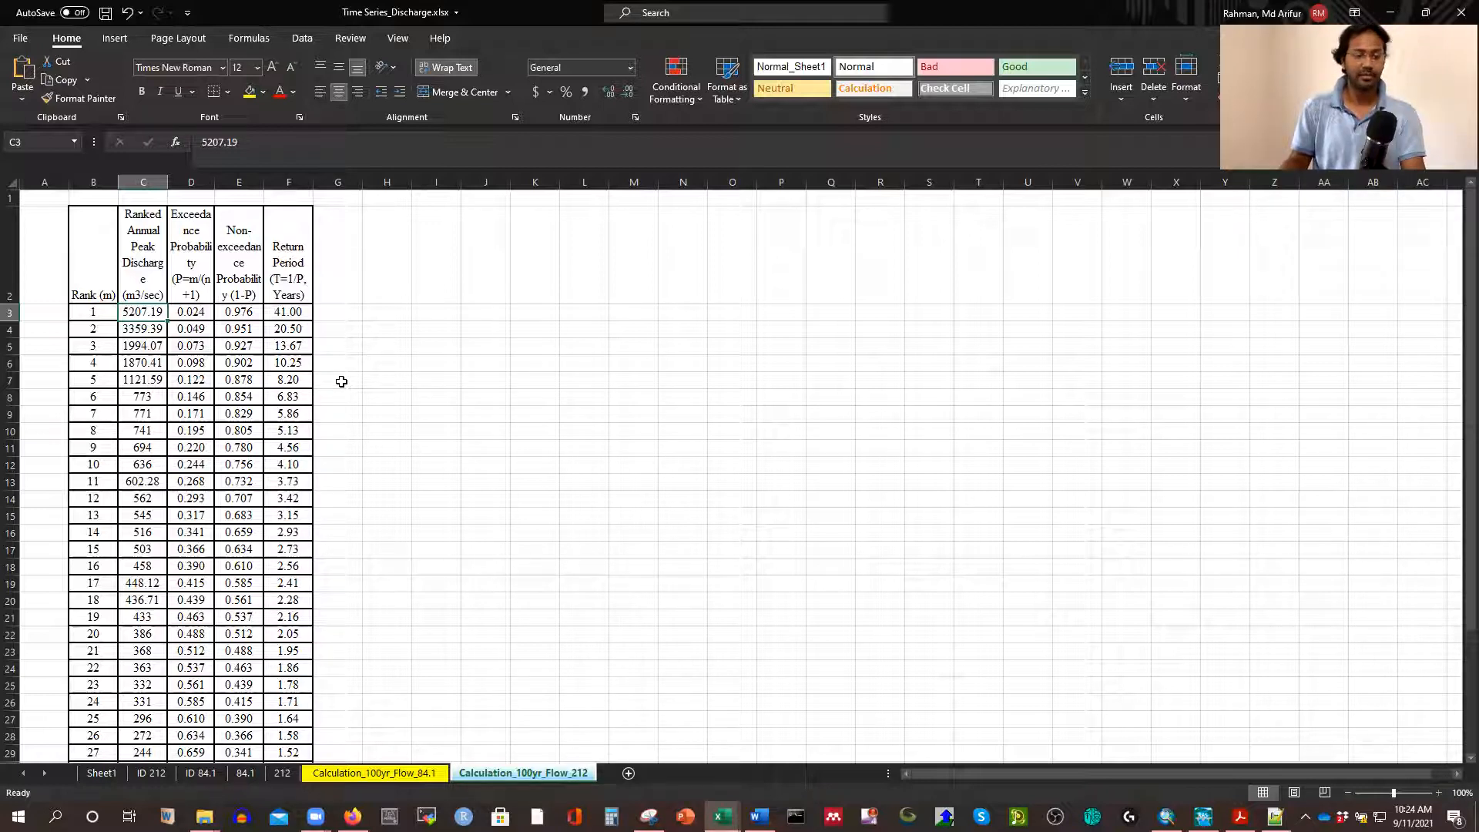
scroll(332, 390, down, 2)
scroll(327, 397, up, 2)
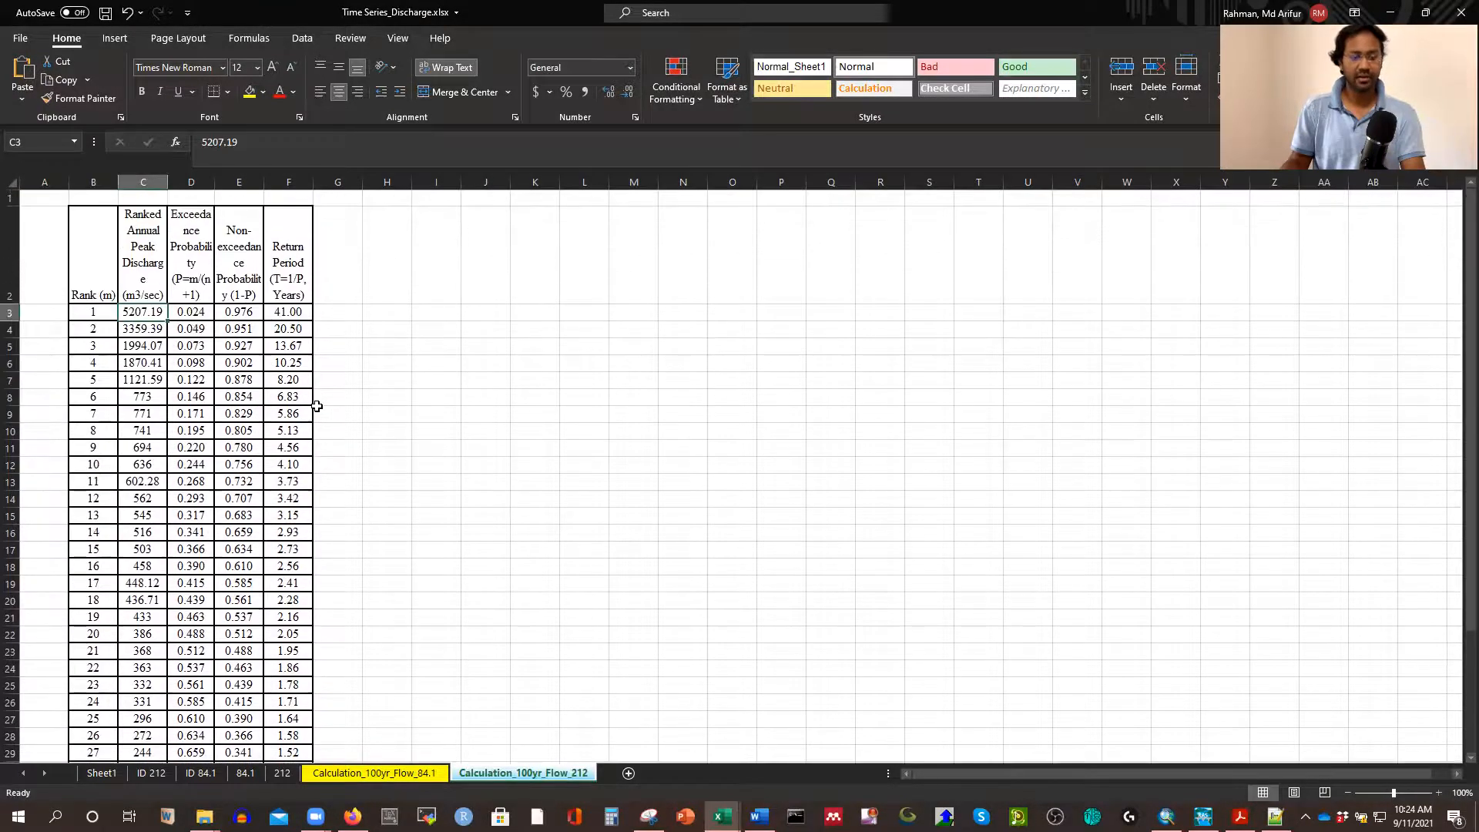
click(228, 314)
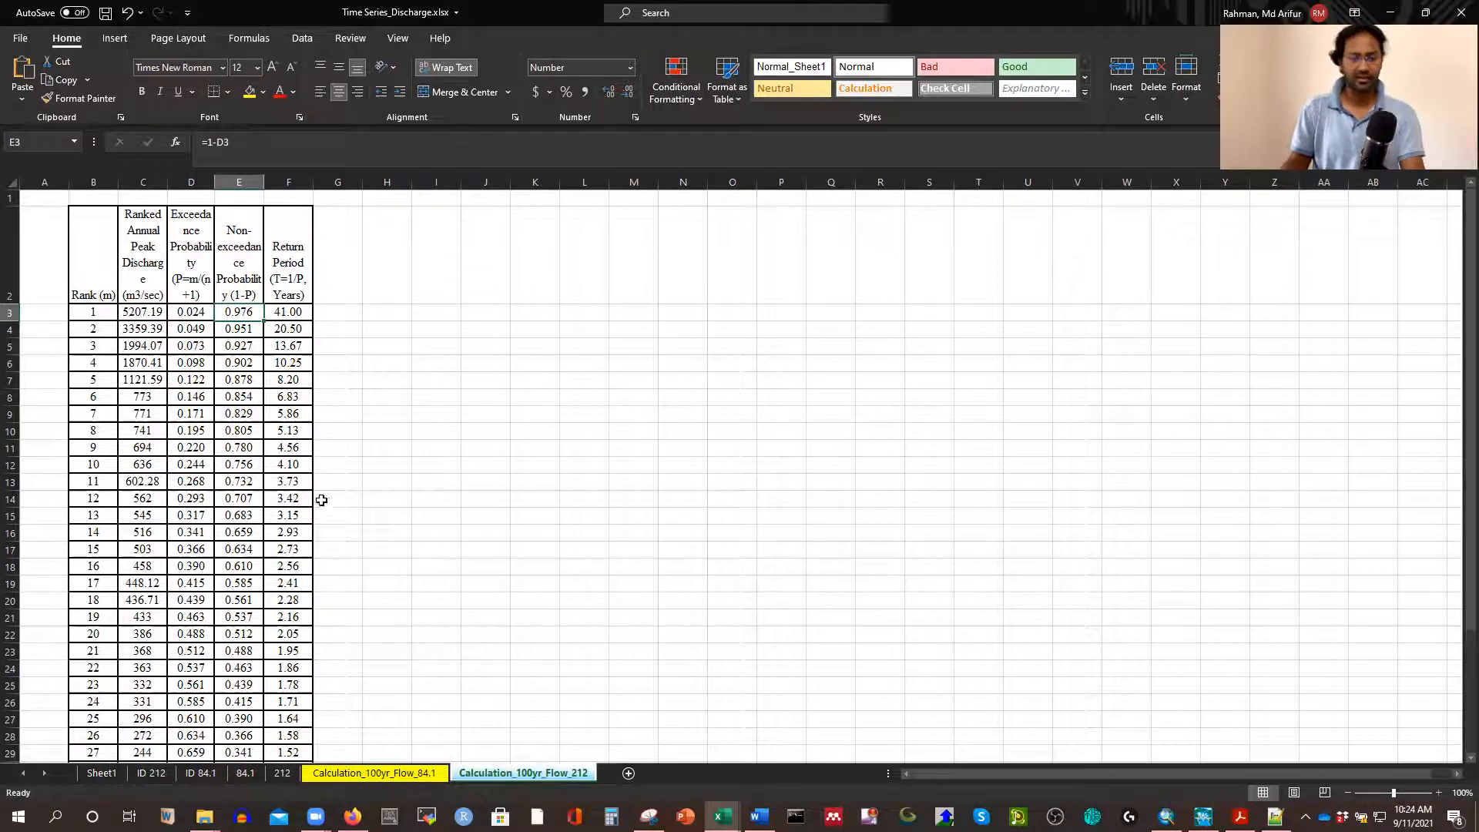
click(294, 313)
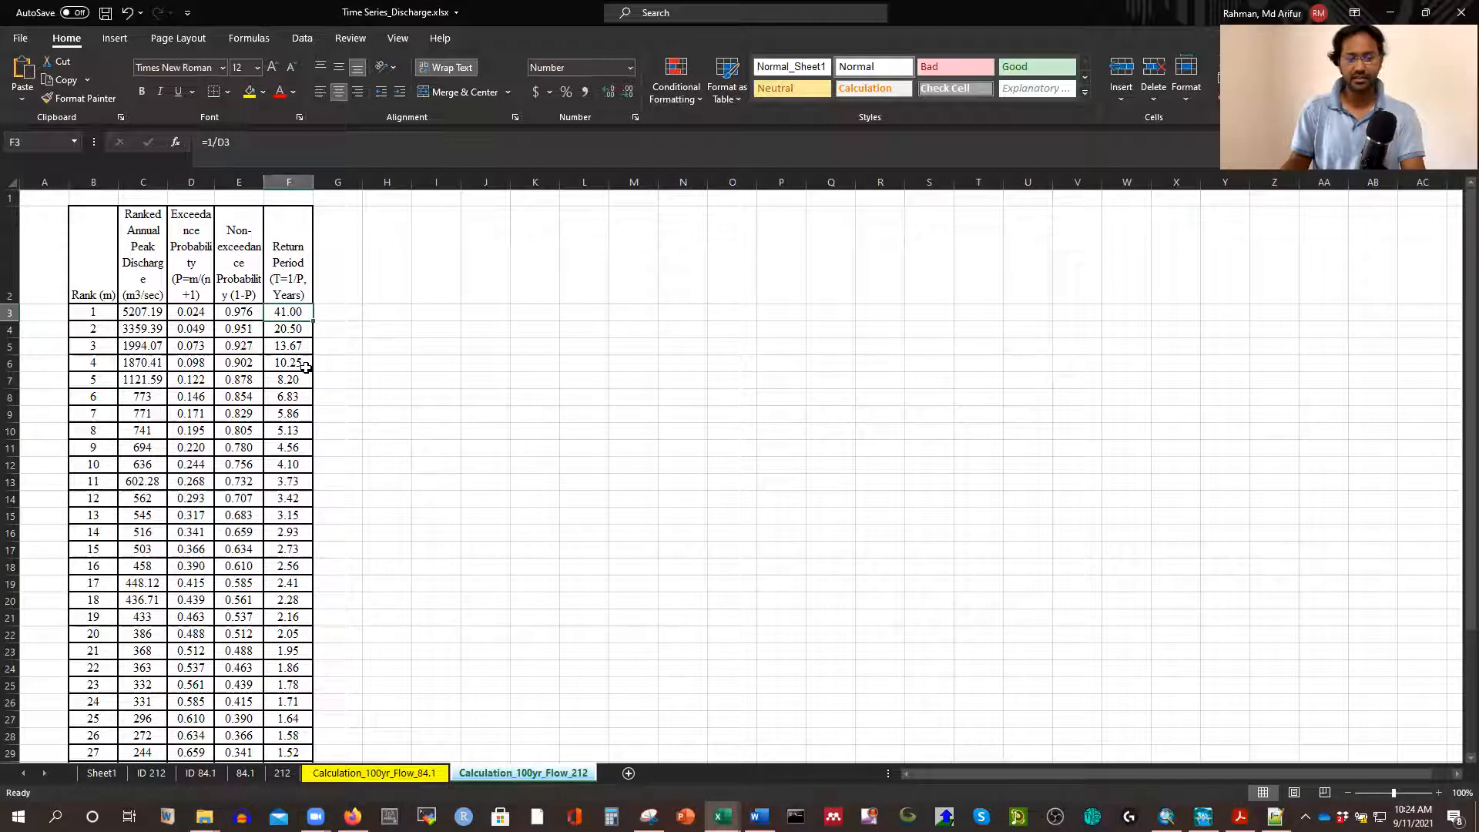
On sheet 212, move the existing discharge trendline chart up beside the ranked table, level with its header row
click(282, 773)
scroll(385, 574, down, 2)
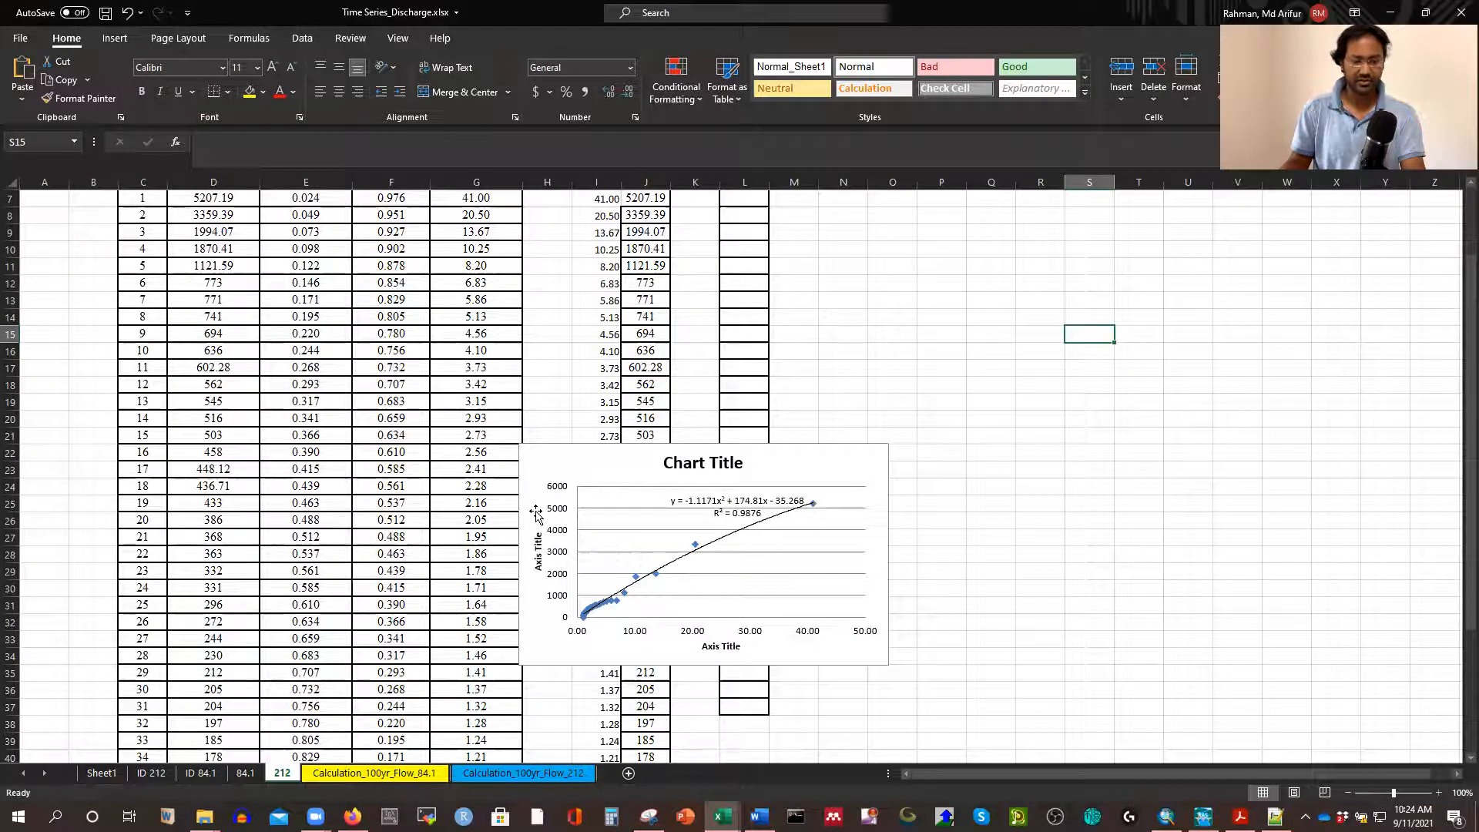
scroll(536, 515, down, 1)
click(631, 390)
drag(631, 390, 875, 353)
scroll(691, 451, up, 3)
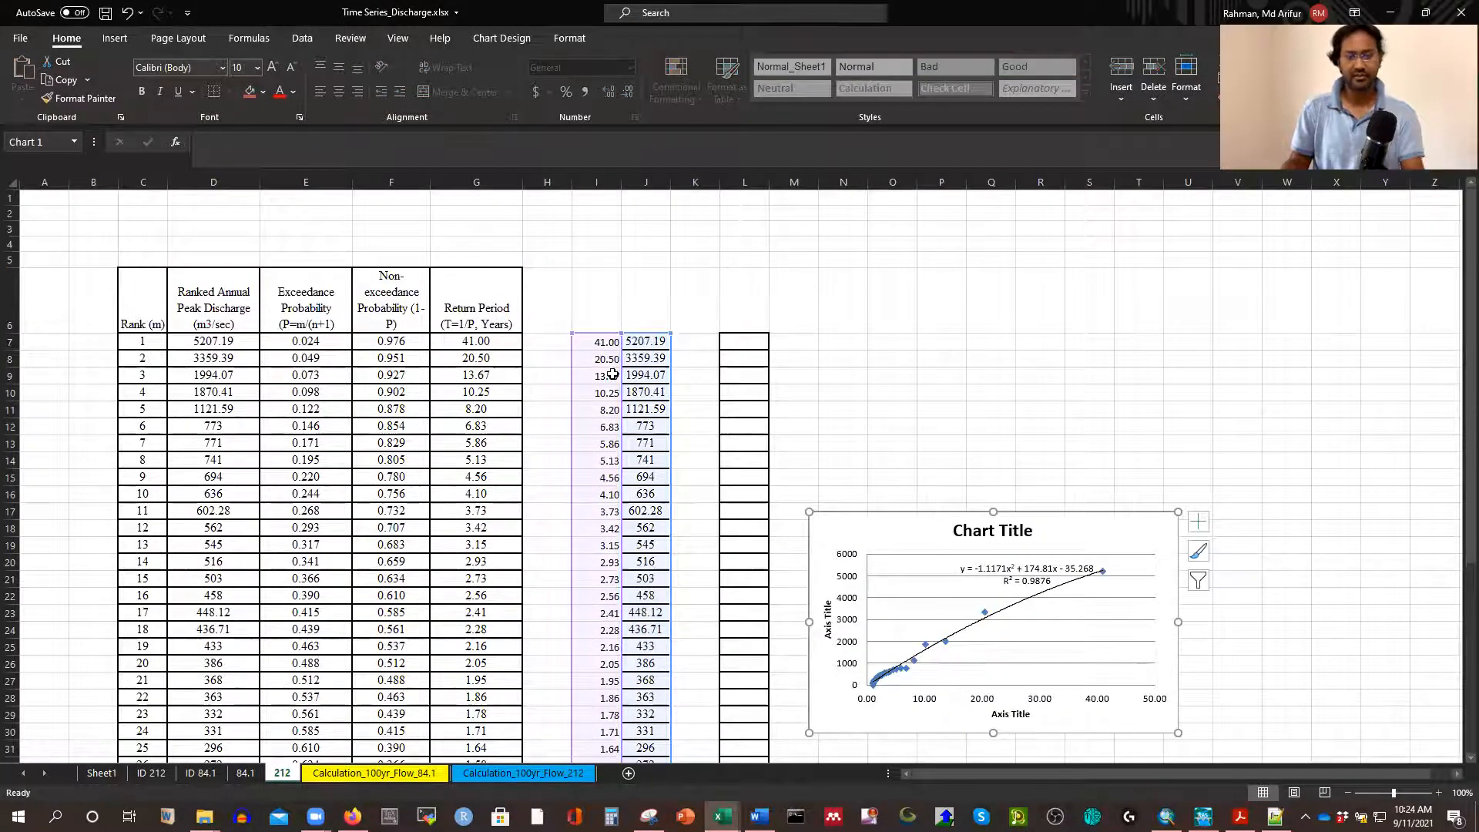
drag(862, 523, 670, 279)
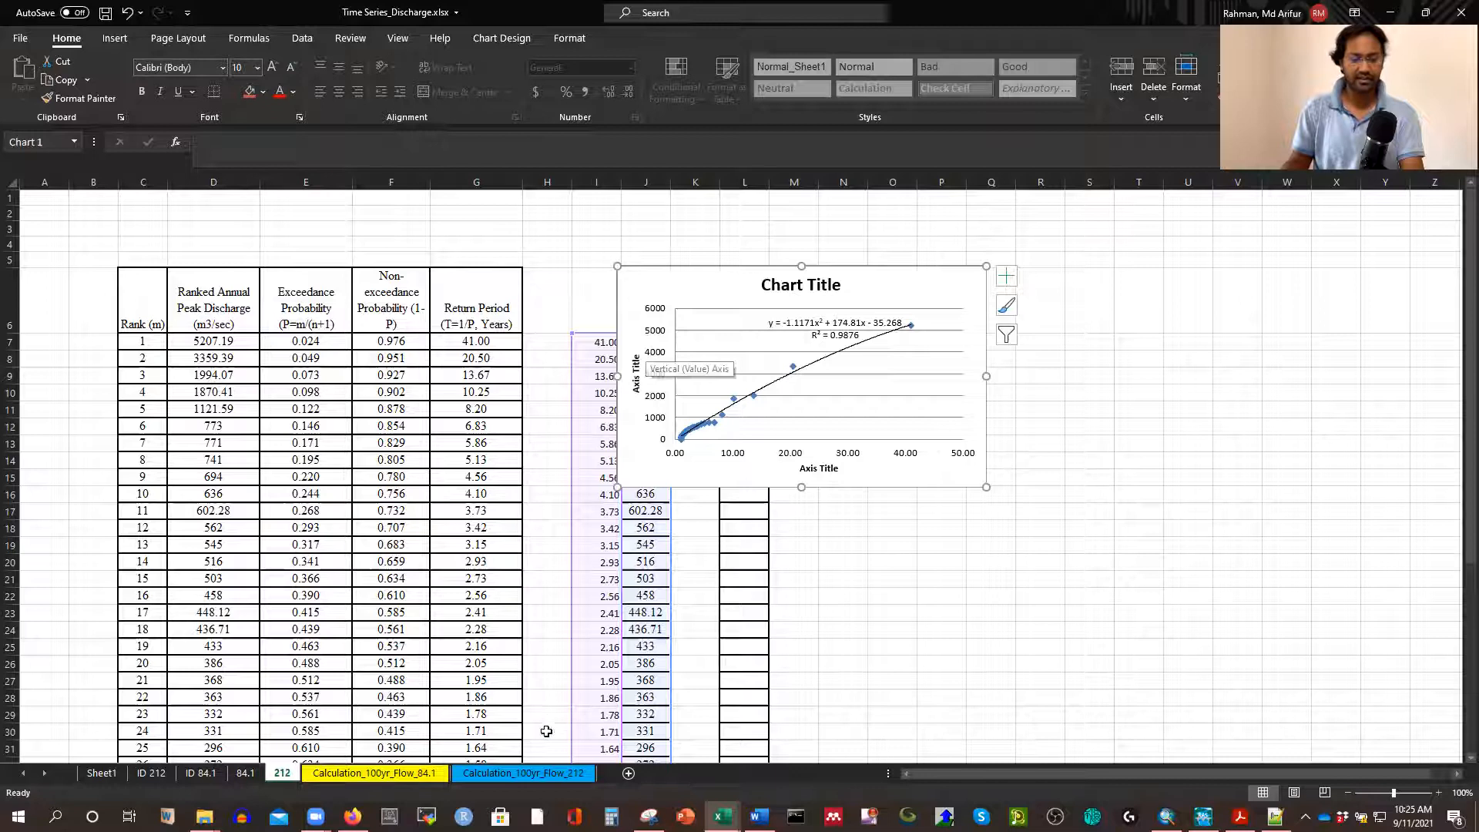
On sheet Calculation_100yr_Flow_212, copy the ranked discharges in C3:C42 into column G starting at G3
click(394, 773)
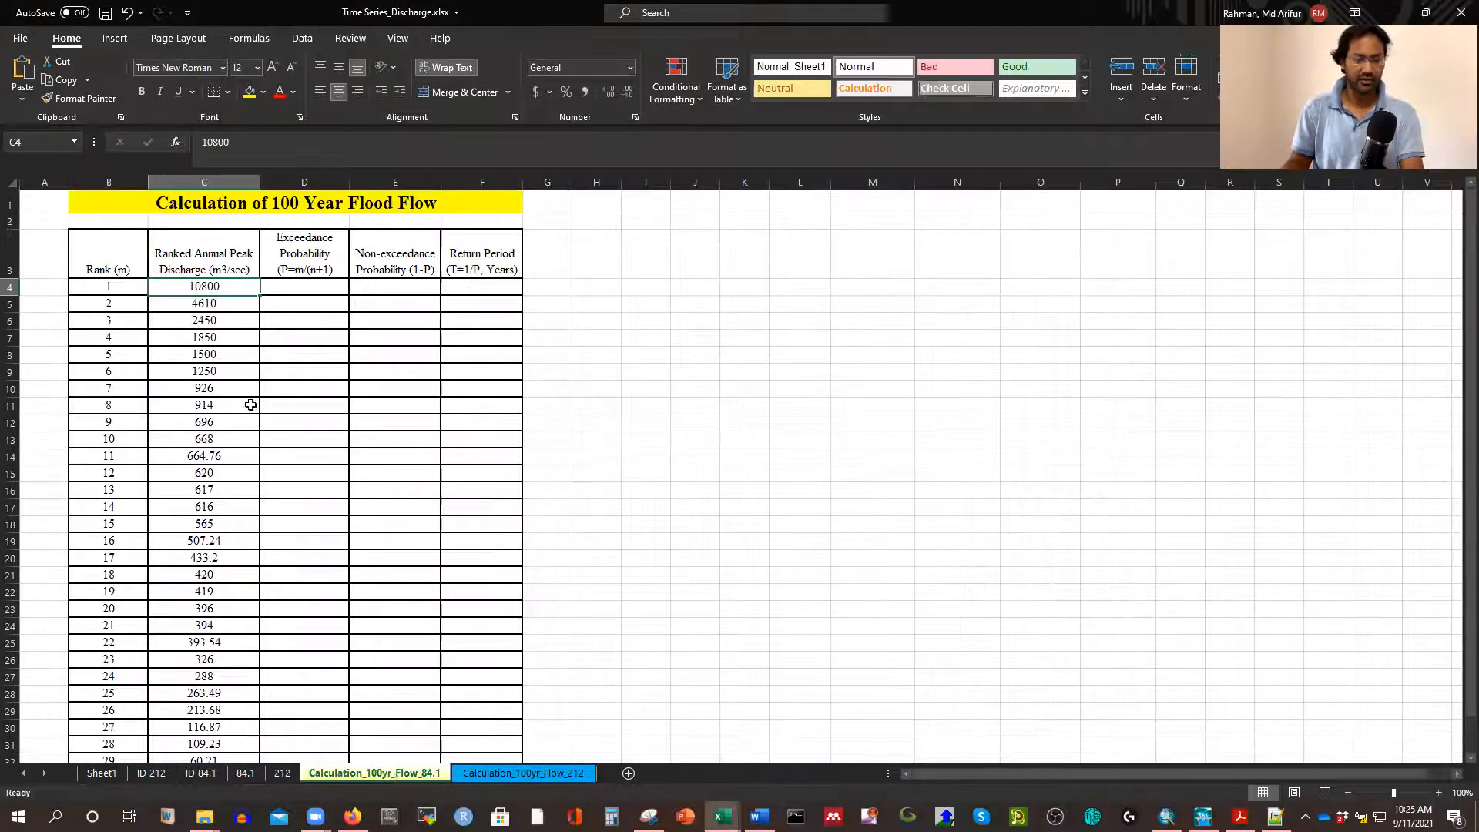
click(490, 772)
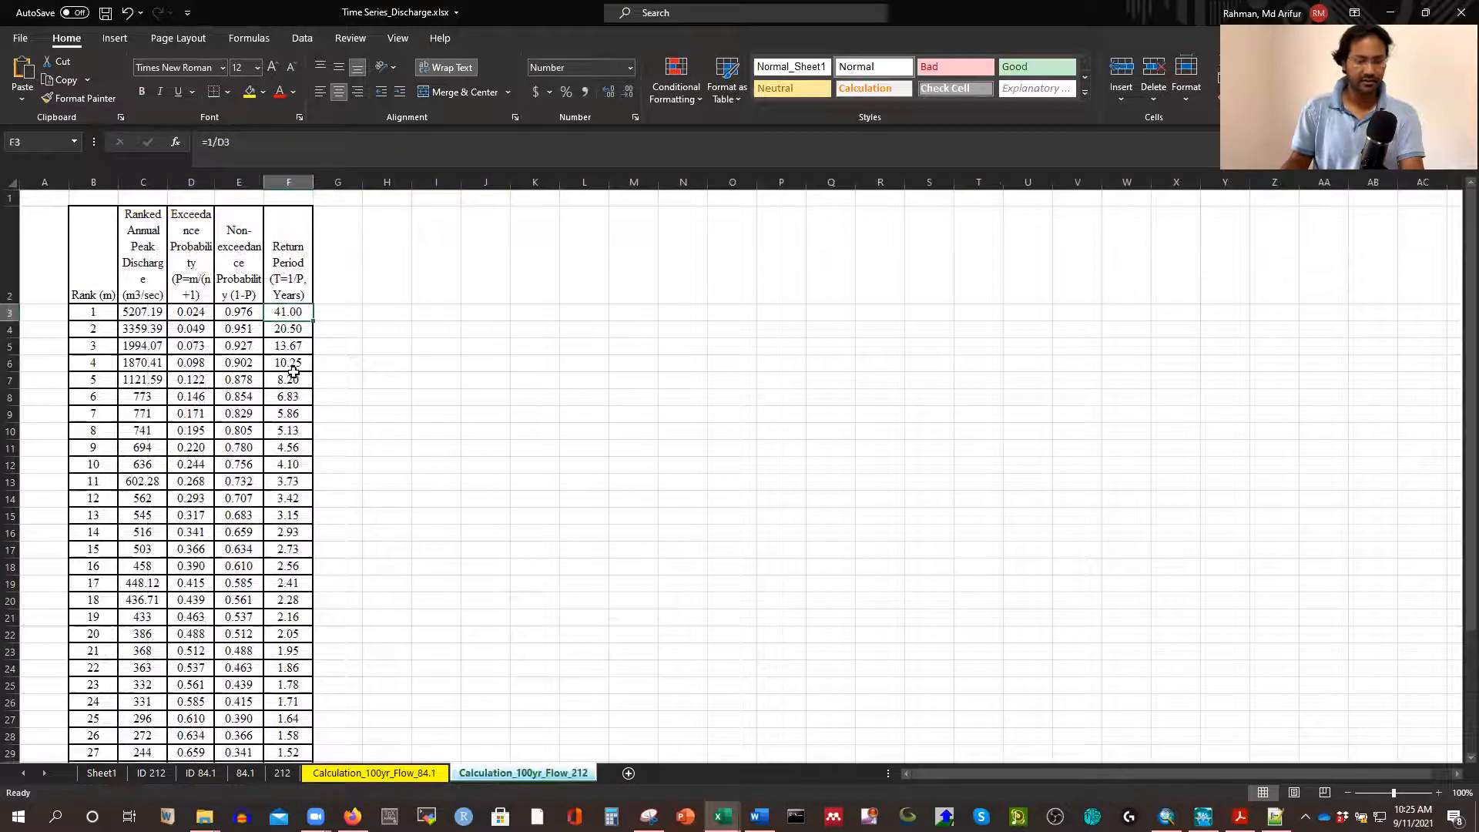
click(132, 312)
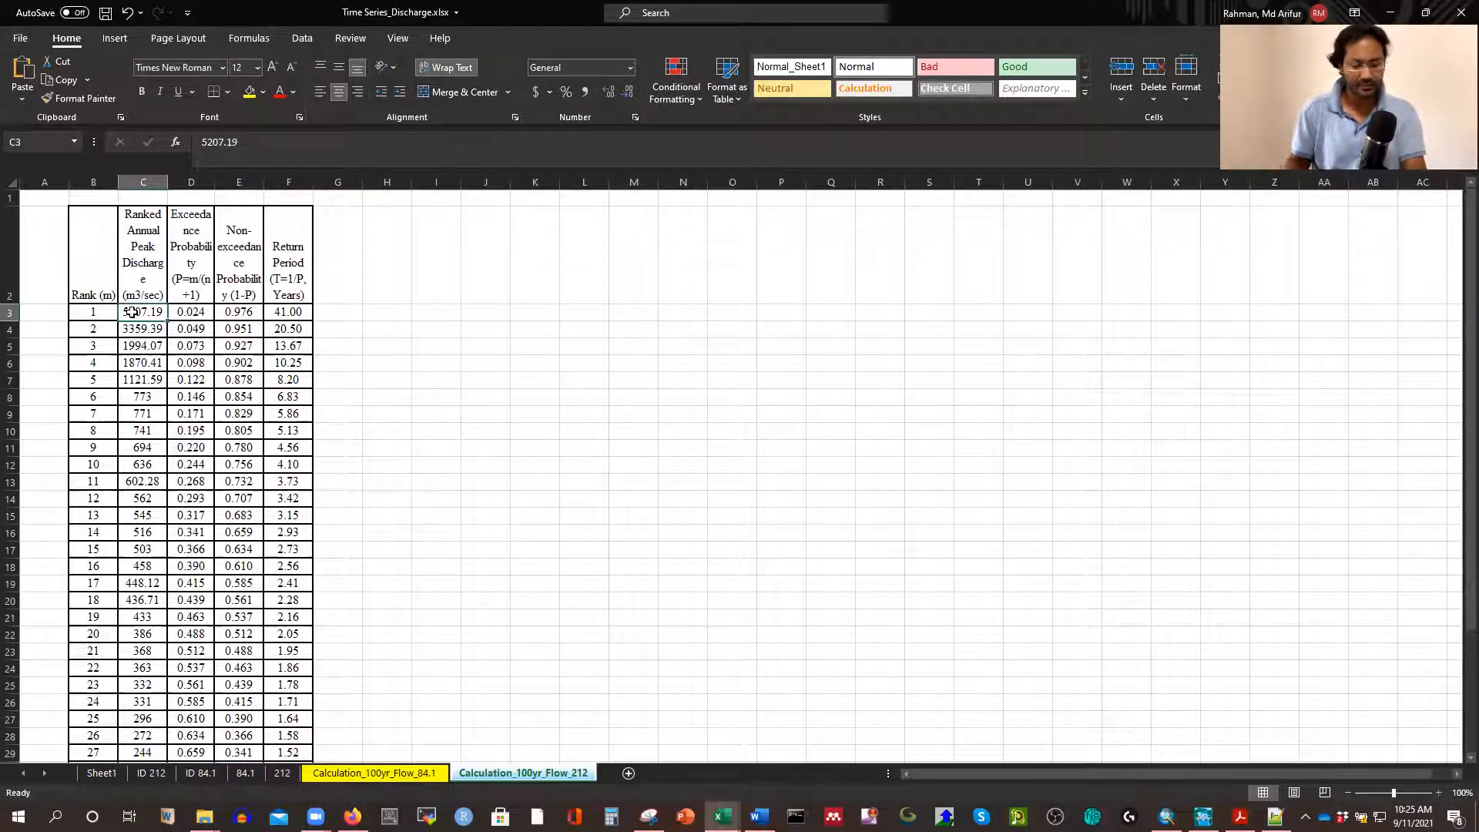
key(ctrl+shift+Down)
key(ctrl+c)
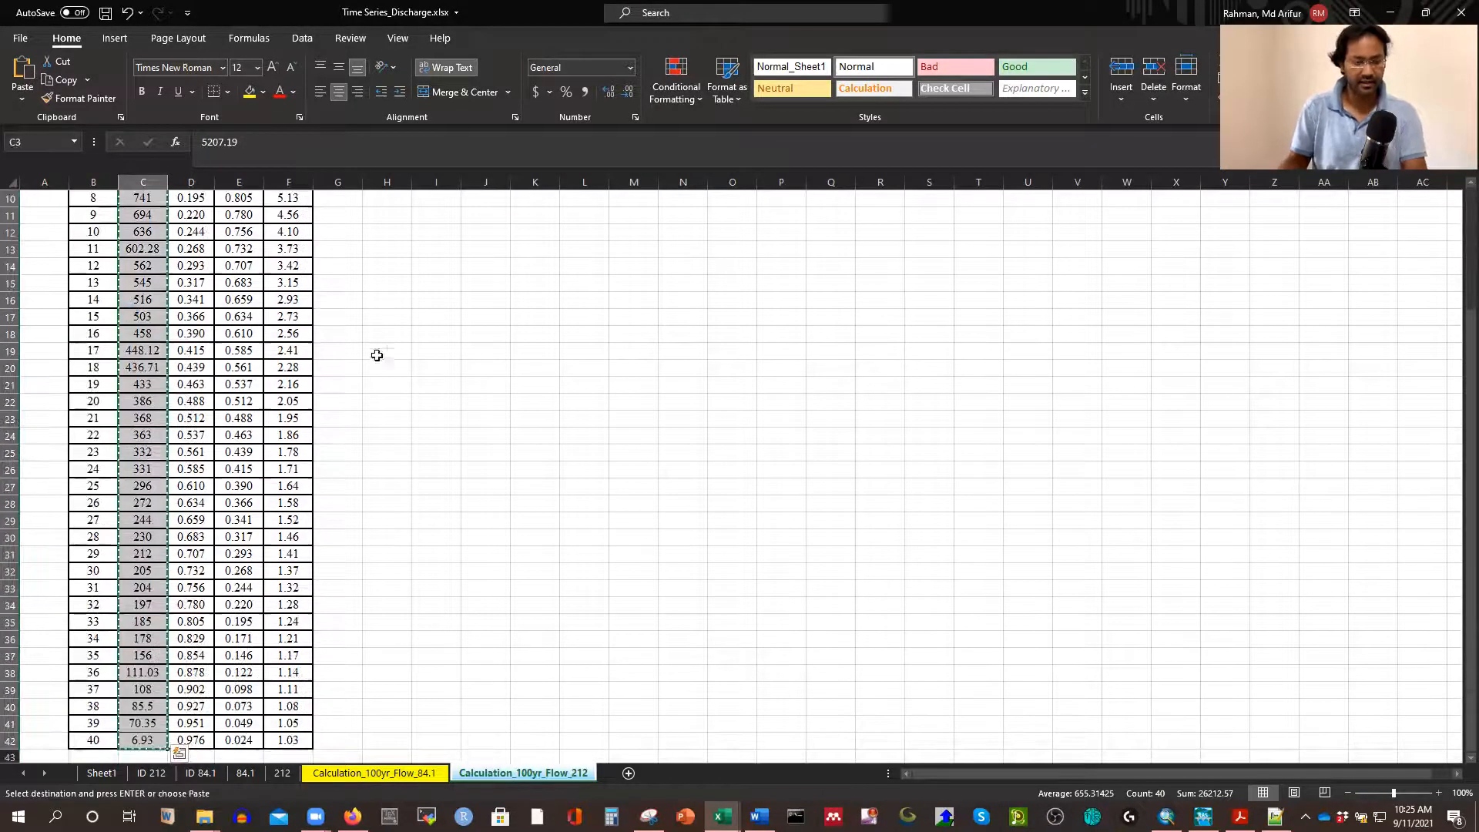
scroll(519, 383, up, 3)
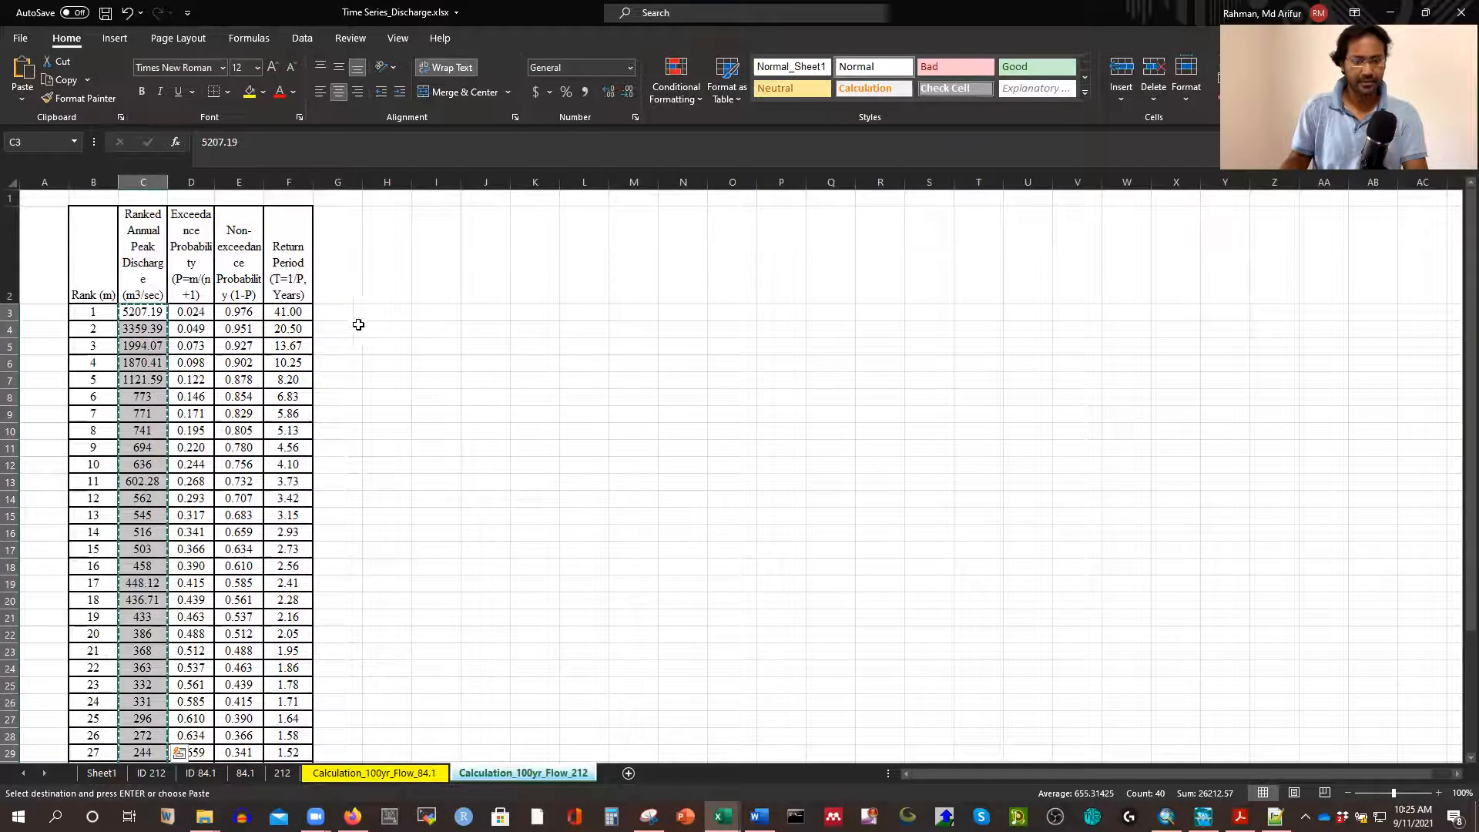
click(339, 313)
key(ctrl+v)
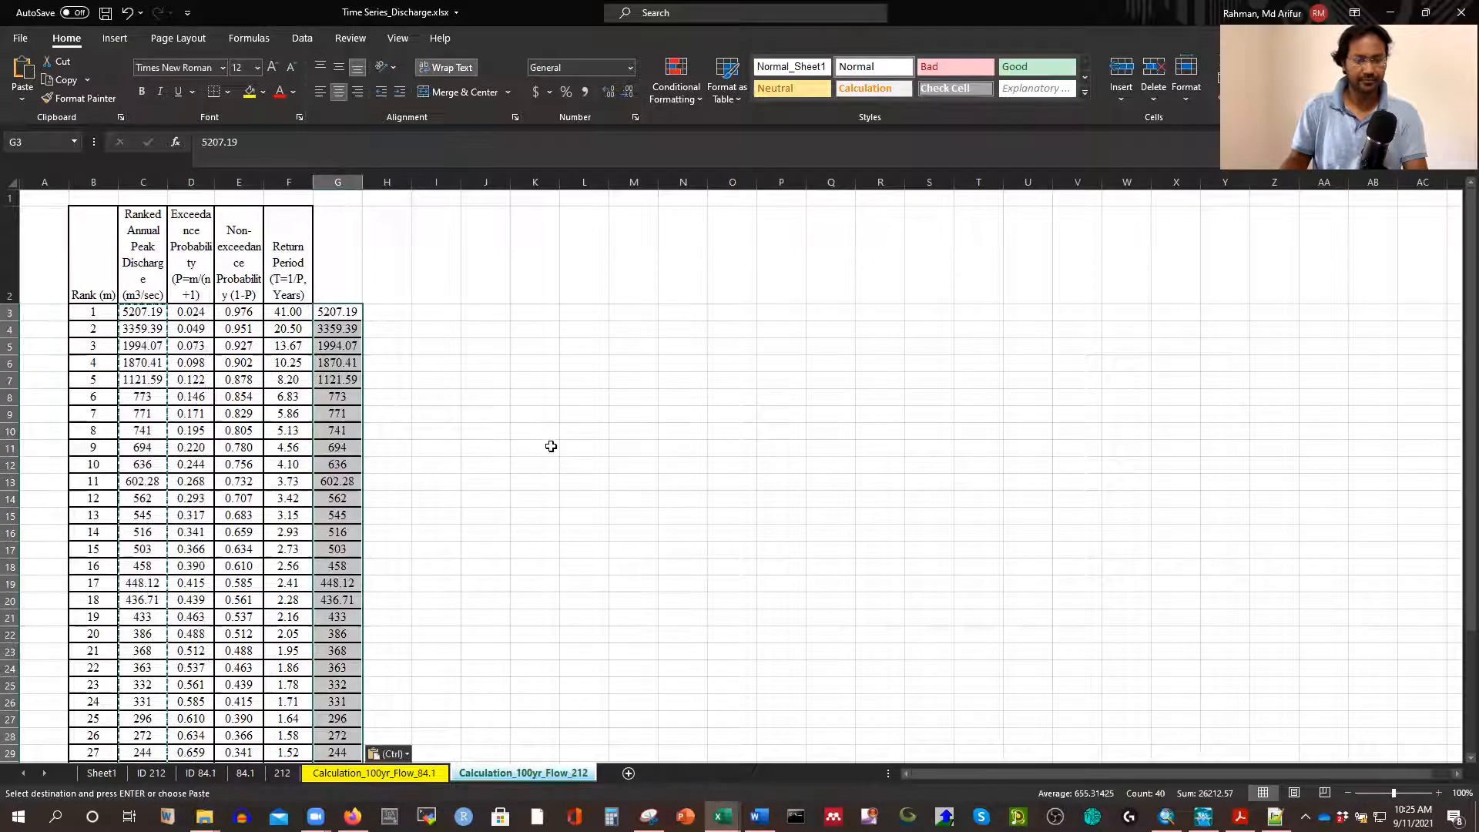
Label the copied discharge column with the header Q in cell G2
click(583, 430)
click(280, 312)
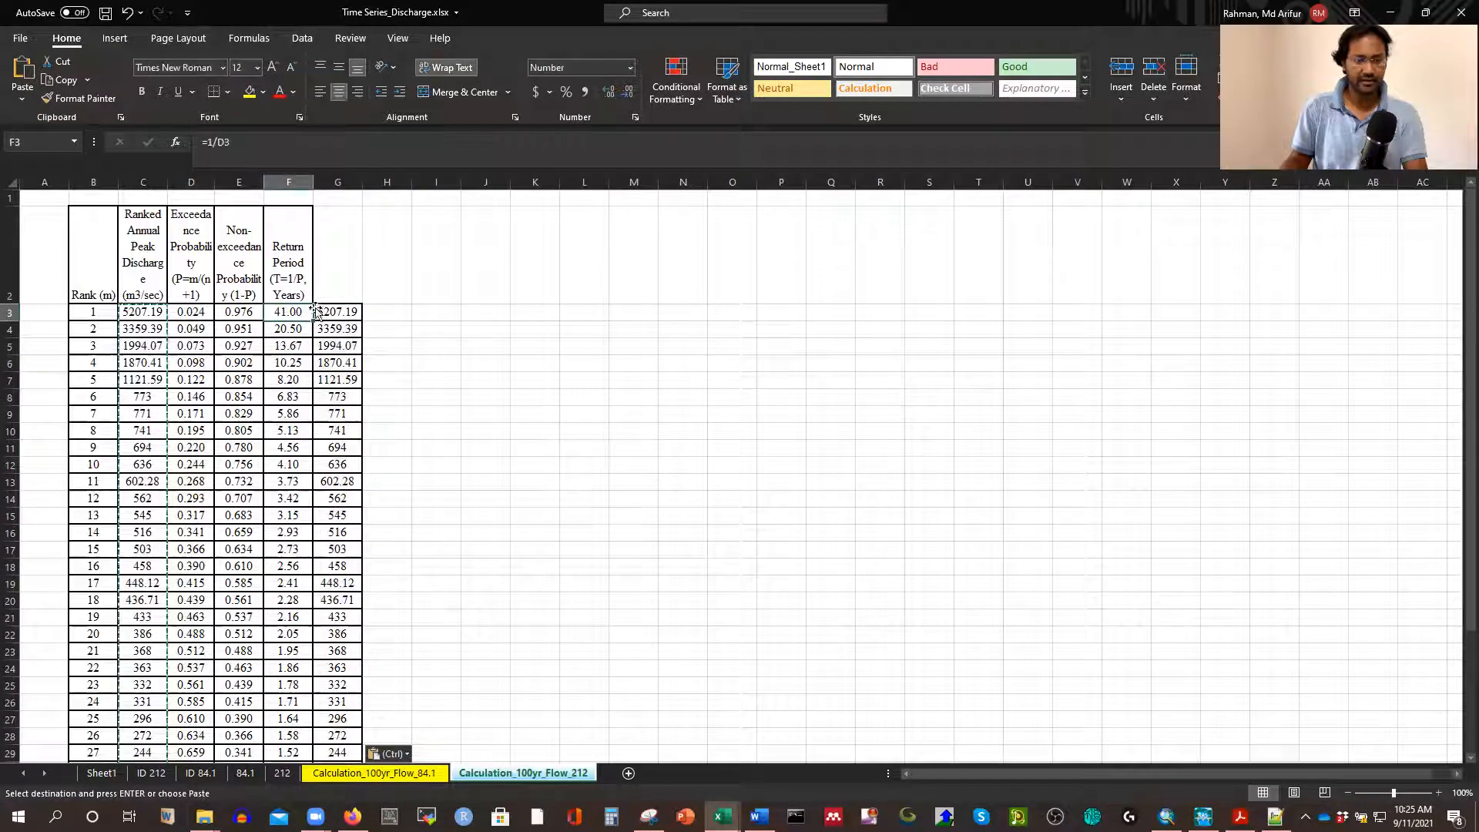
click(334, 278)
text(Q)
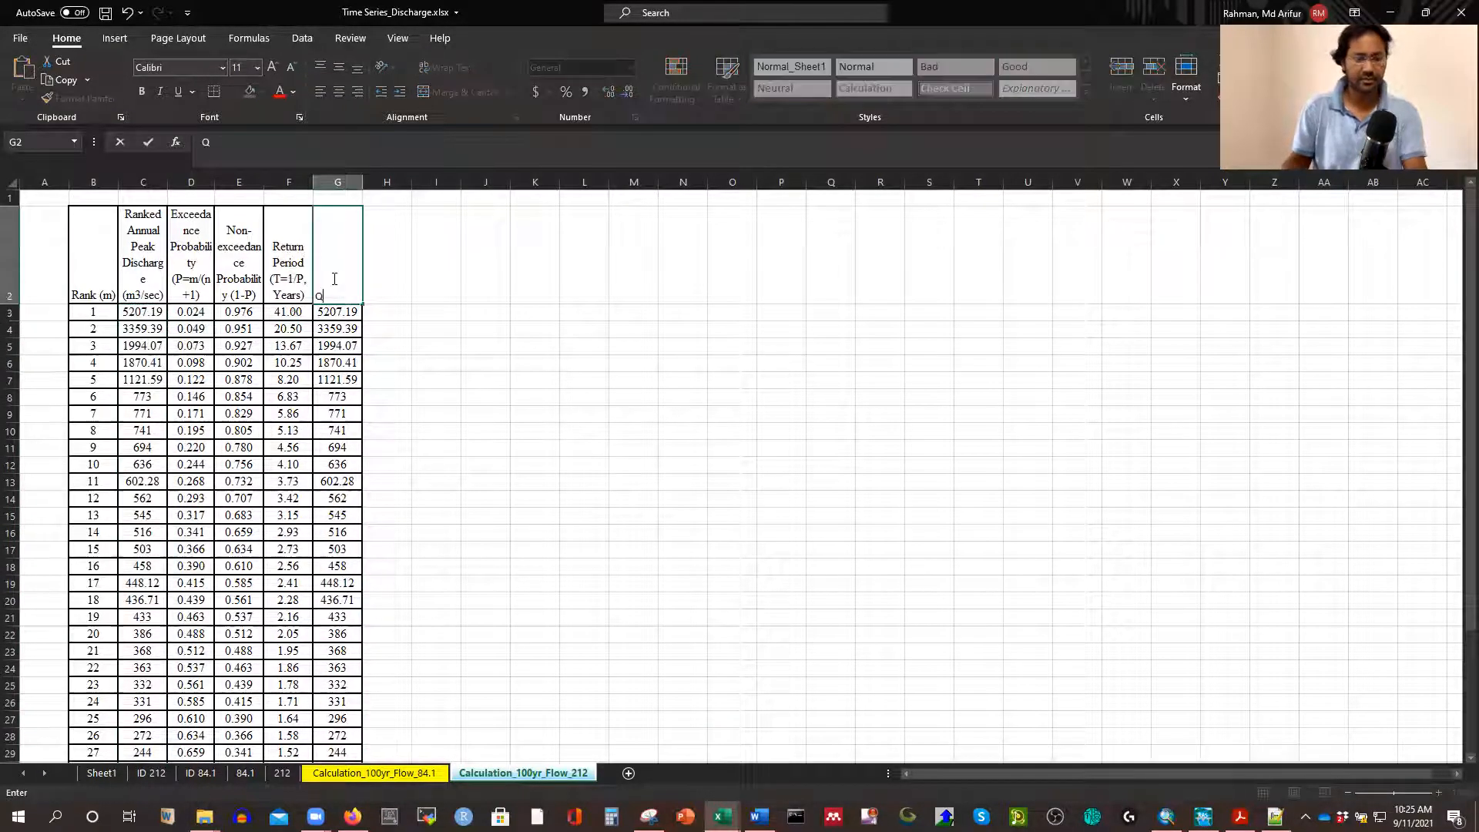
click(574, 432)
Insert a markers-only scatter chart of discharge against return period from F3:G42 and compare it with the chart on sheet 212
drag(280, 311, 323, 331)
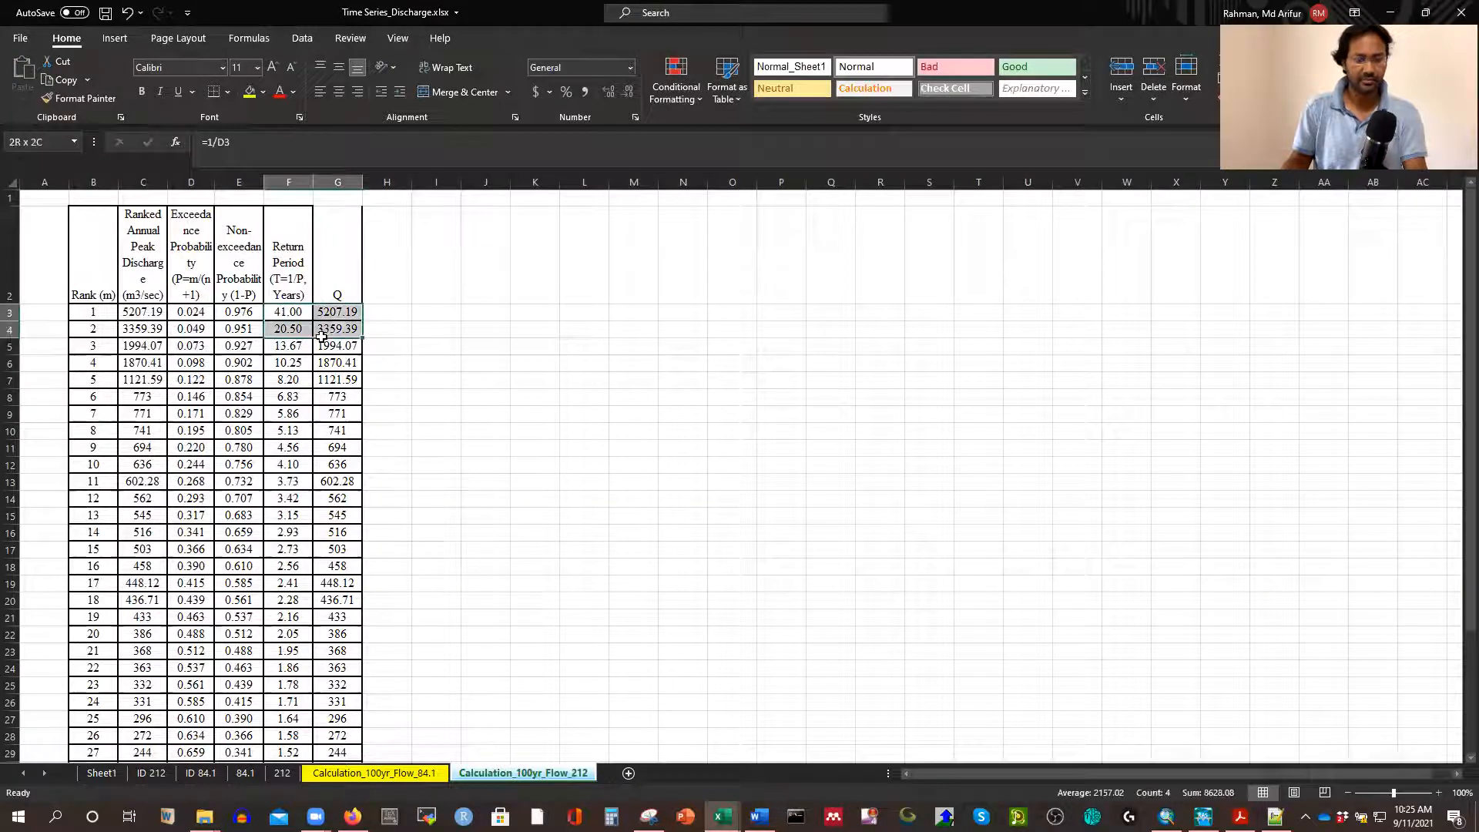
key(ctrl+shift+Down)
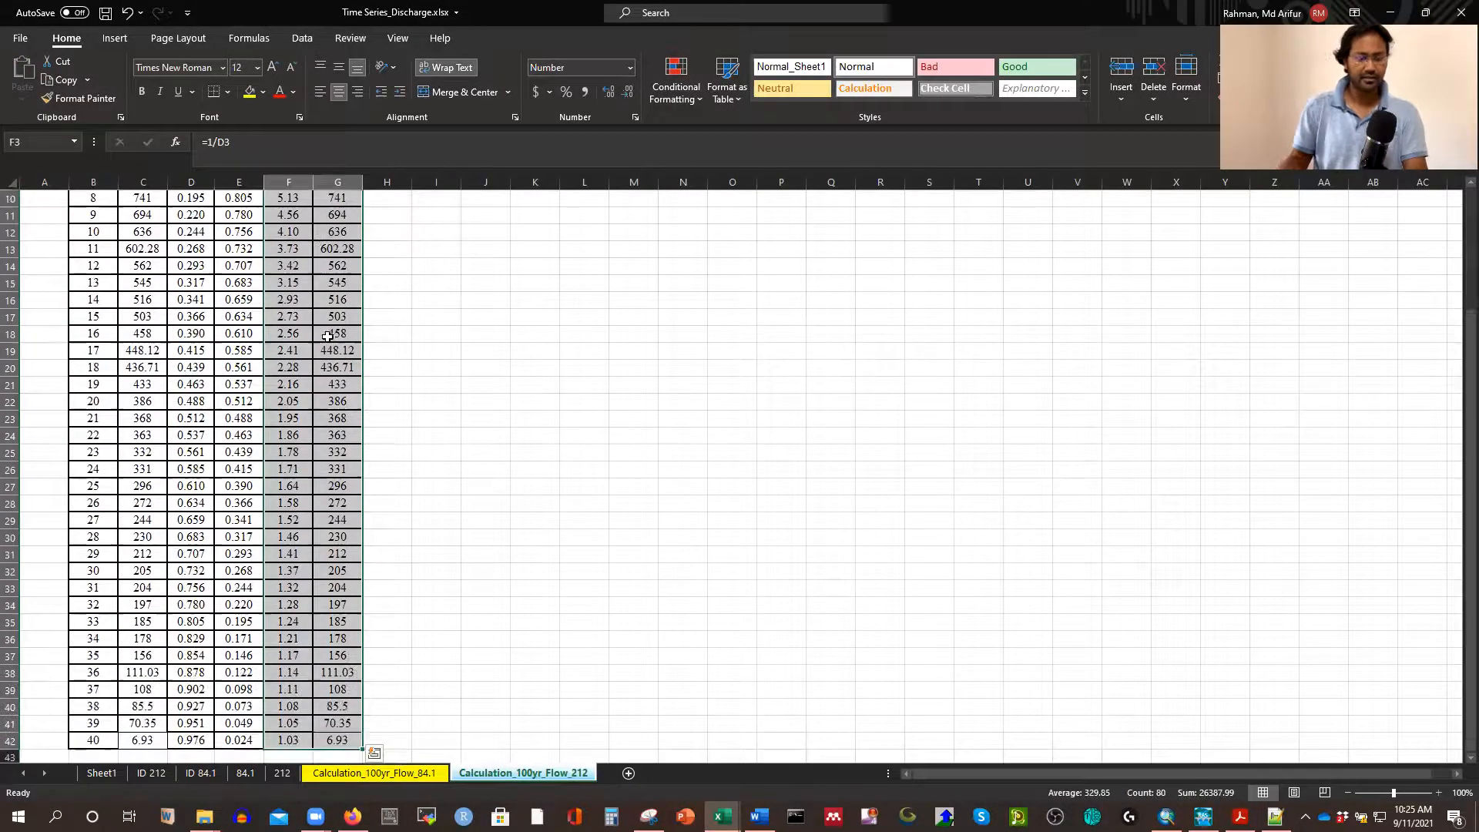
scroll(398, 419, up, 3)
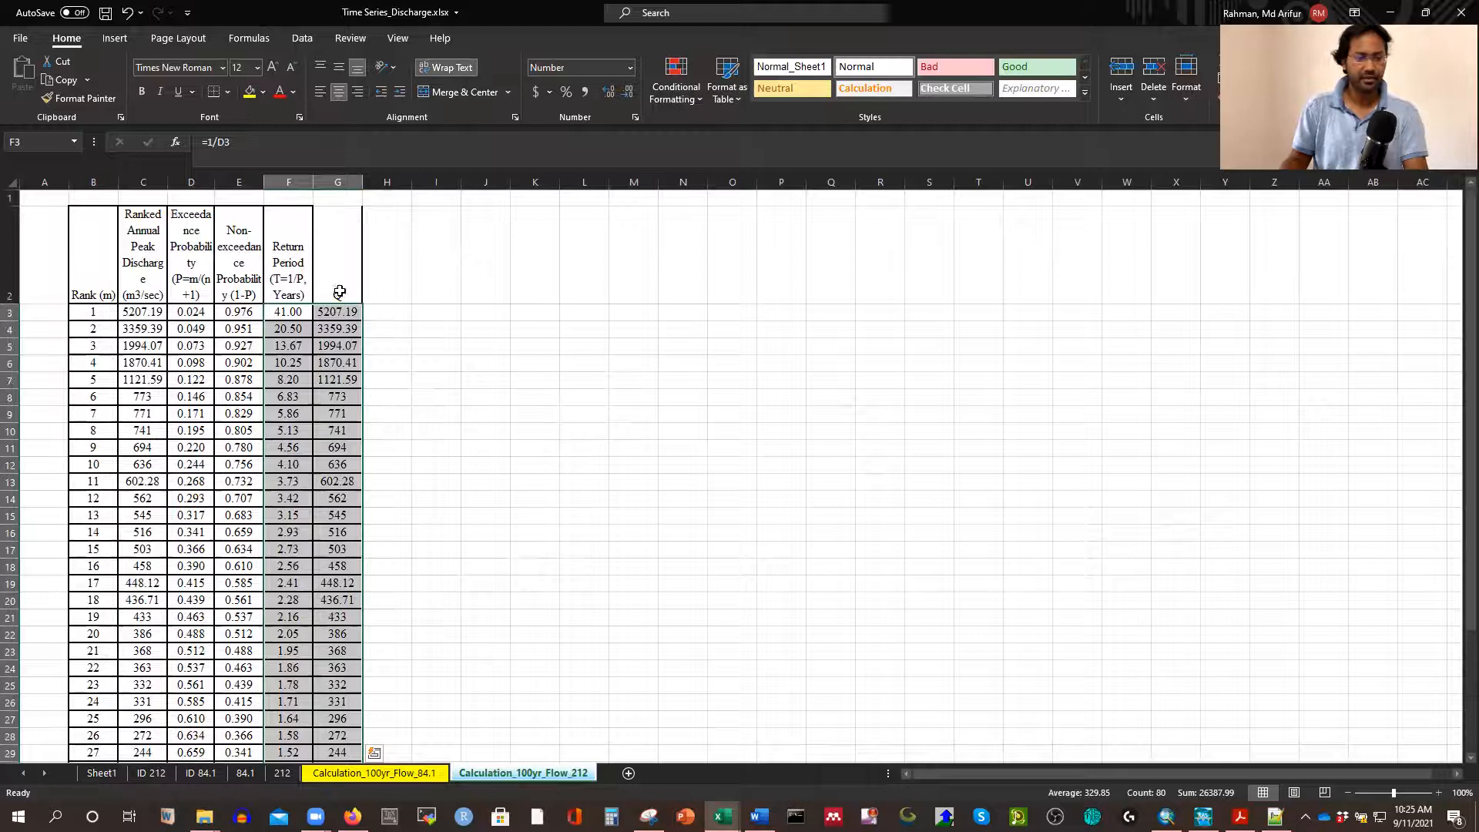
click(115, 49)
click(722, 98)
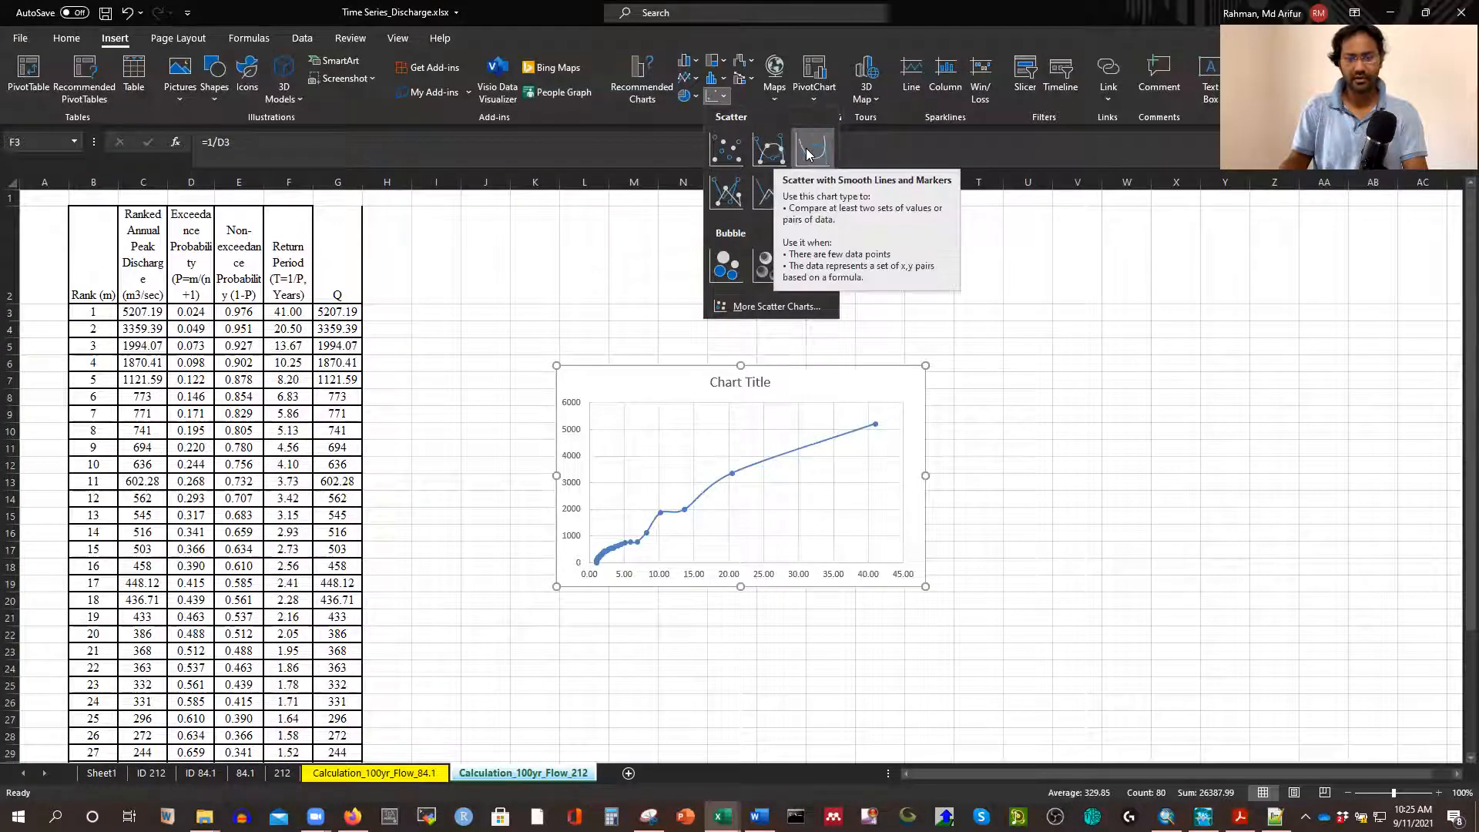
click(727, 150)
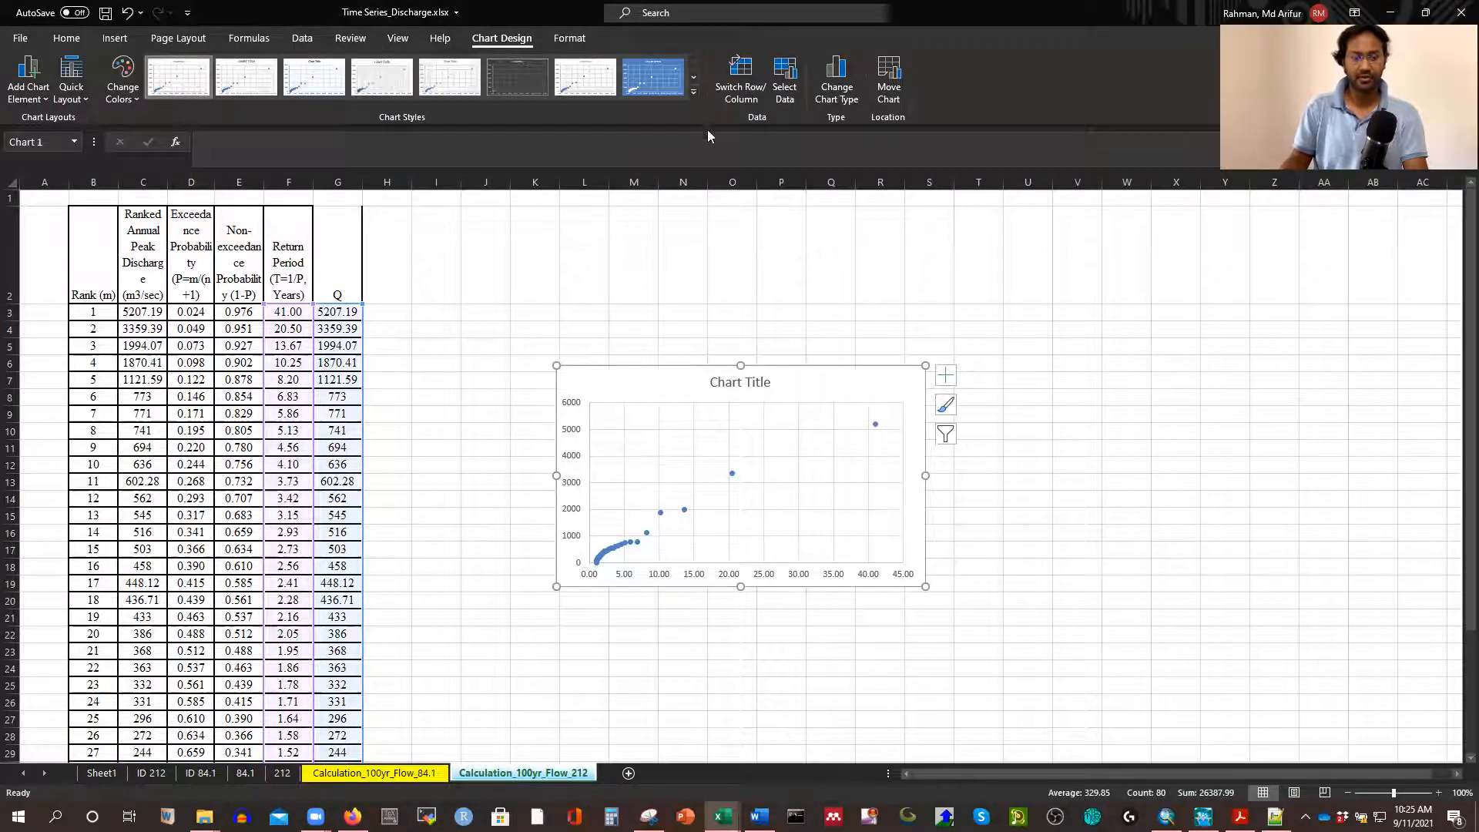
click(280, 772)
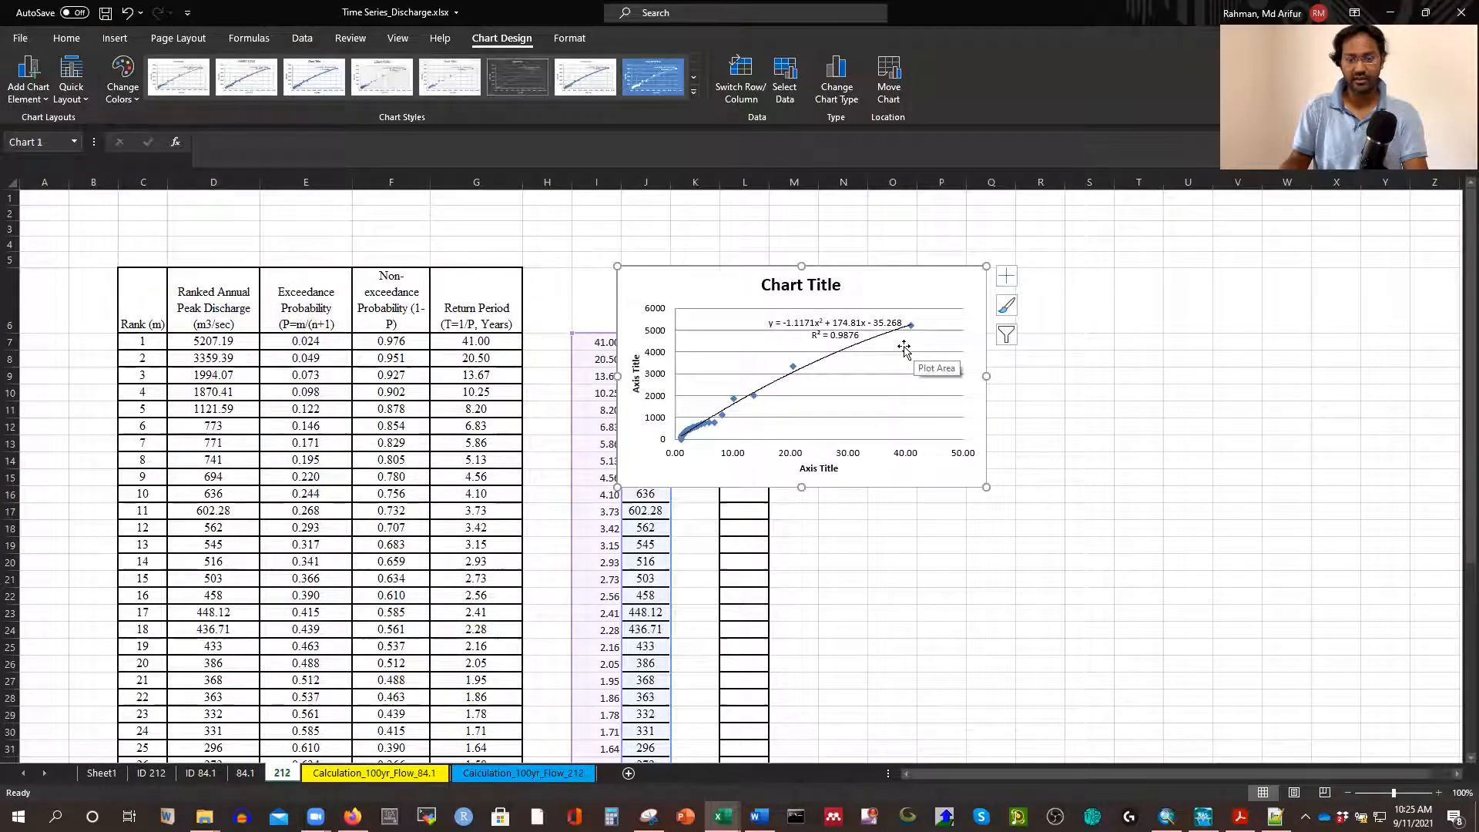
click(465, 774)
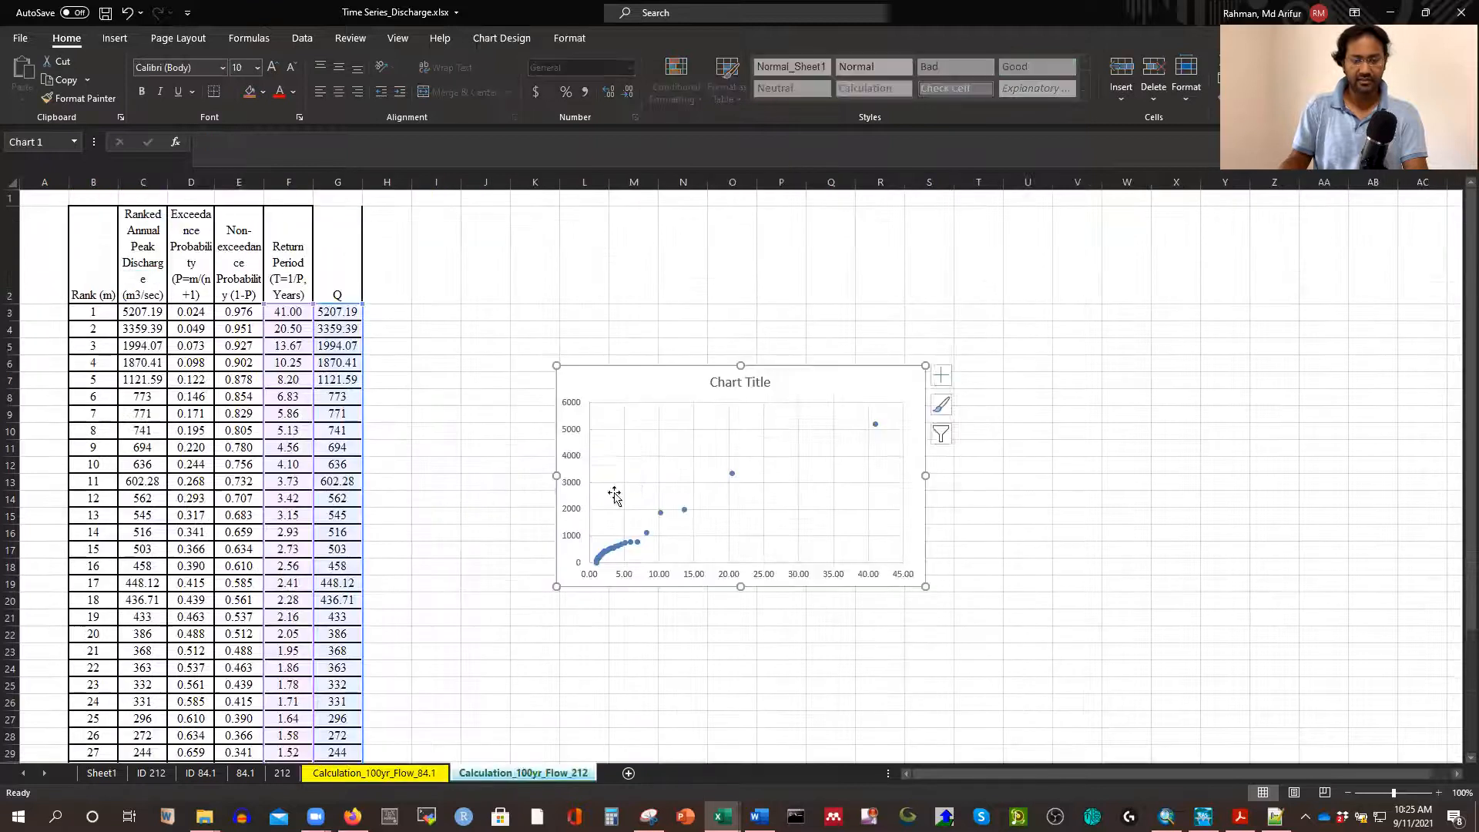
Enlarge the new scatter chart and place it close beside the table, with axis titles added
drag(925, 366, 1130, 220)
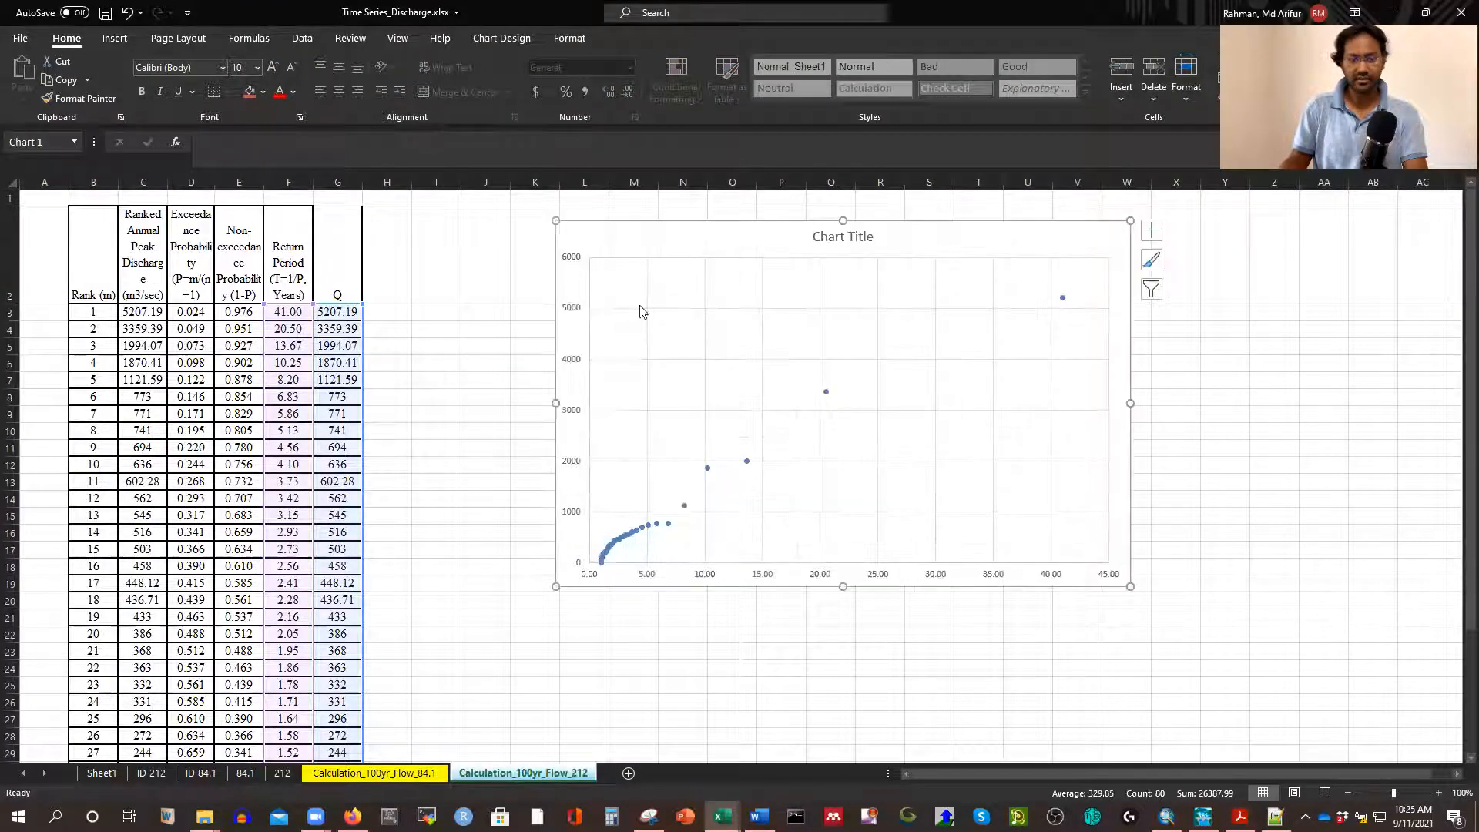
click(1151, 230)
click(1189, 265)
drag(619, 235, 503, 238)
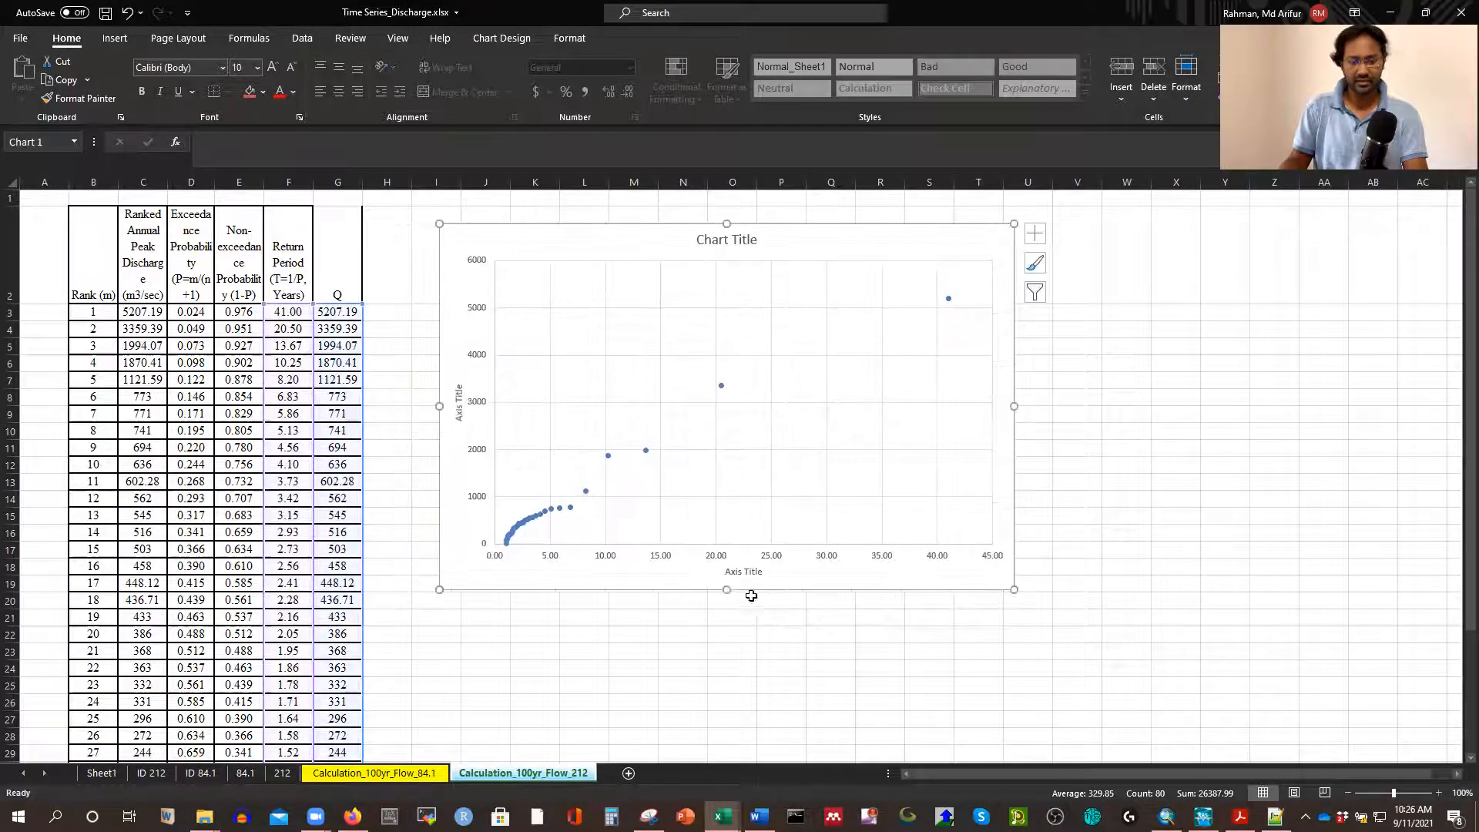
Set the chart's font to Times New Roman and change the horizontal axis title to T(year)
click(222, 68)
click(209, 81)
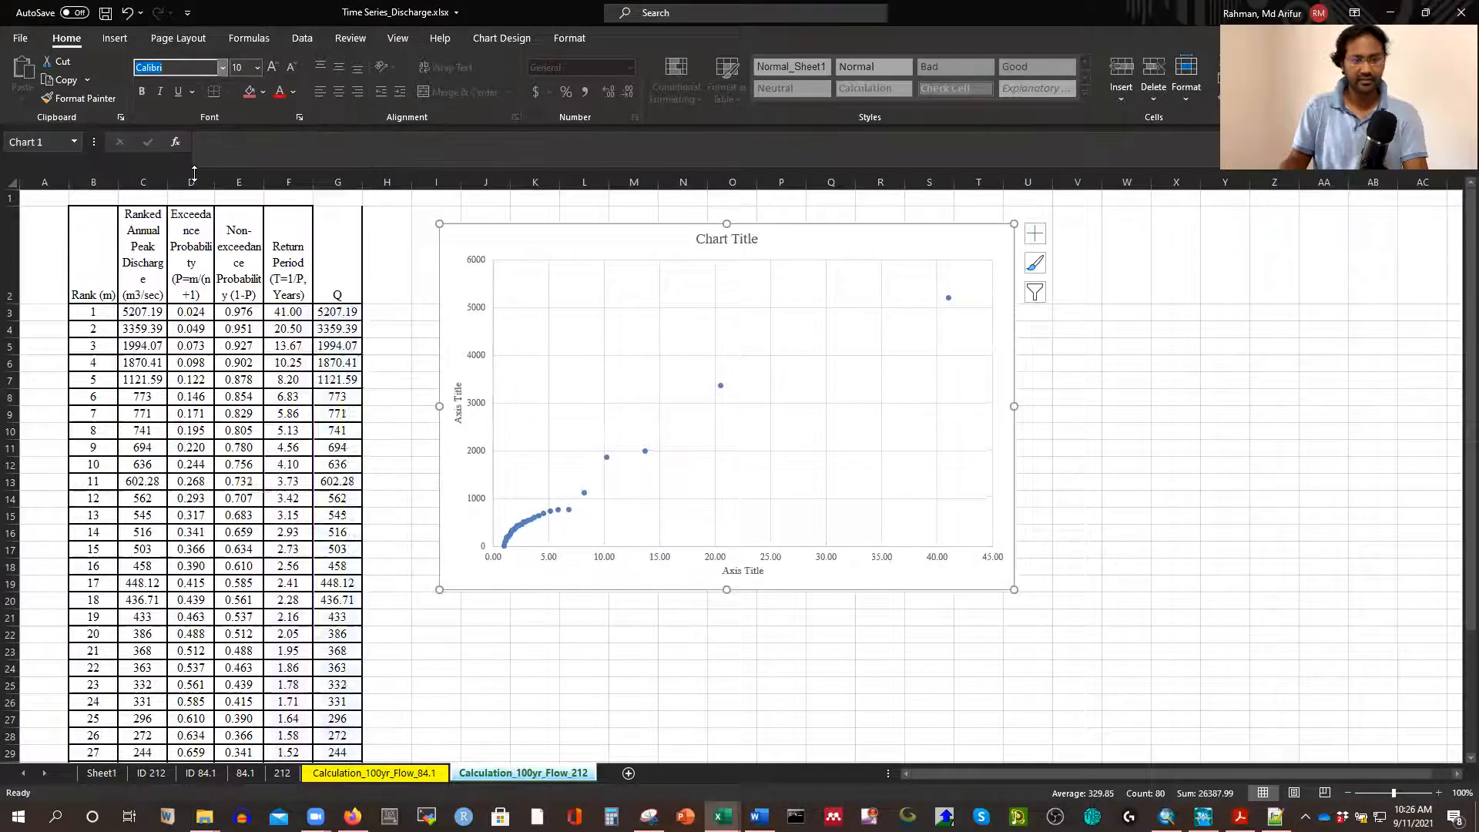
click(744, 574)
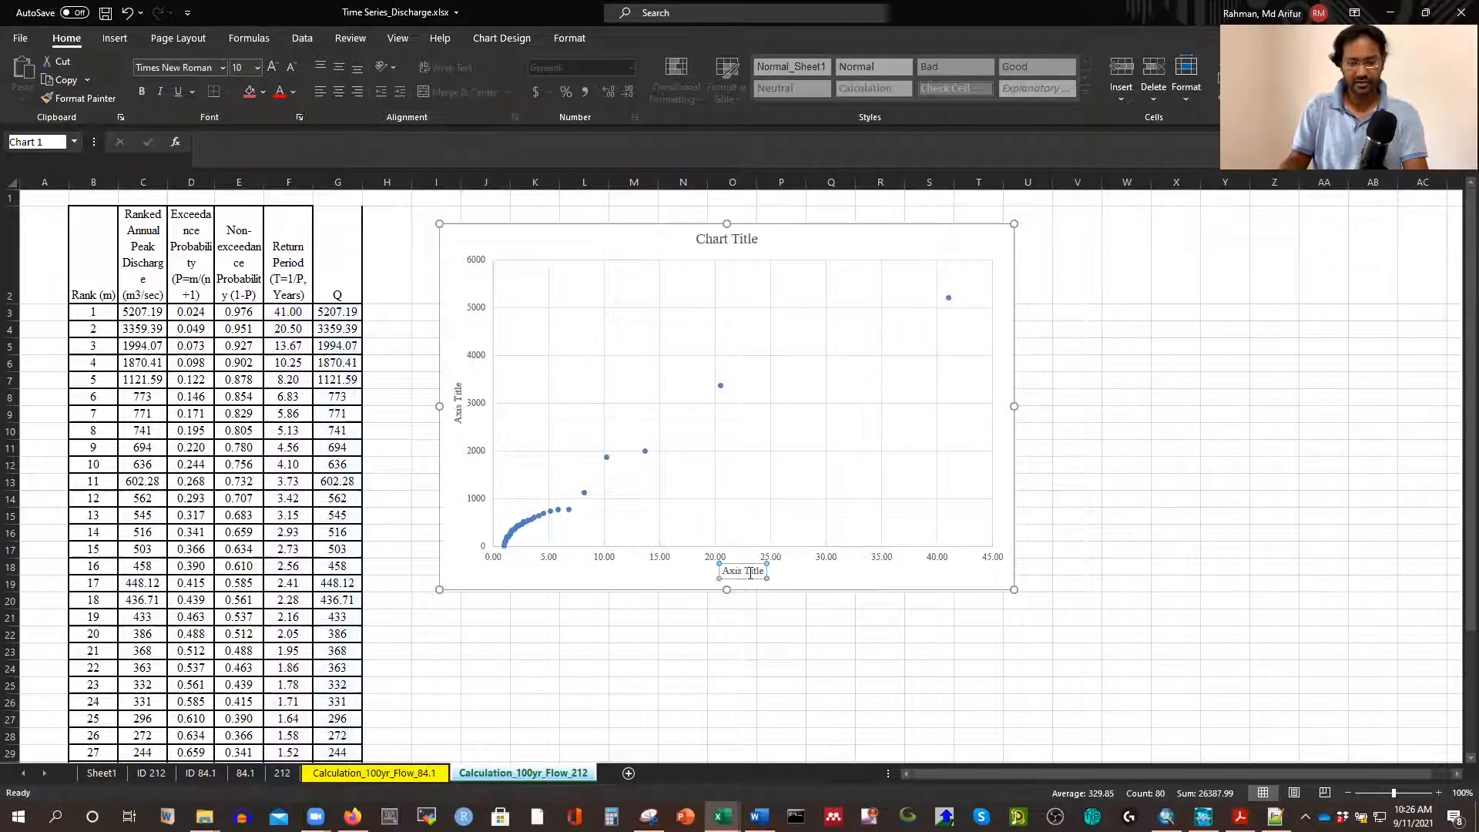
double_click(750, 573)
key(BackSpace)
key(BackSpace)
key(BackSpace)
key(BackSpace)
key(BackSpace)
key(BackSpace)
text(T)
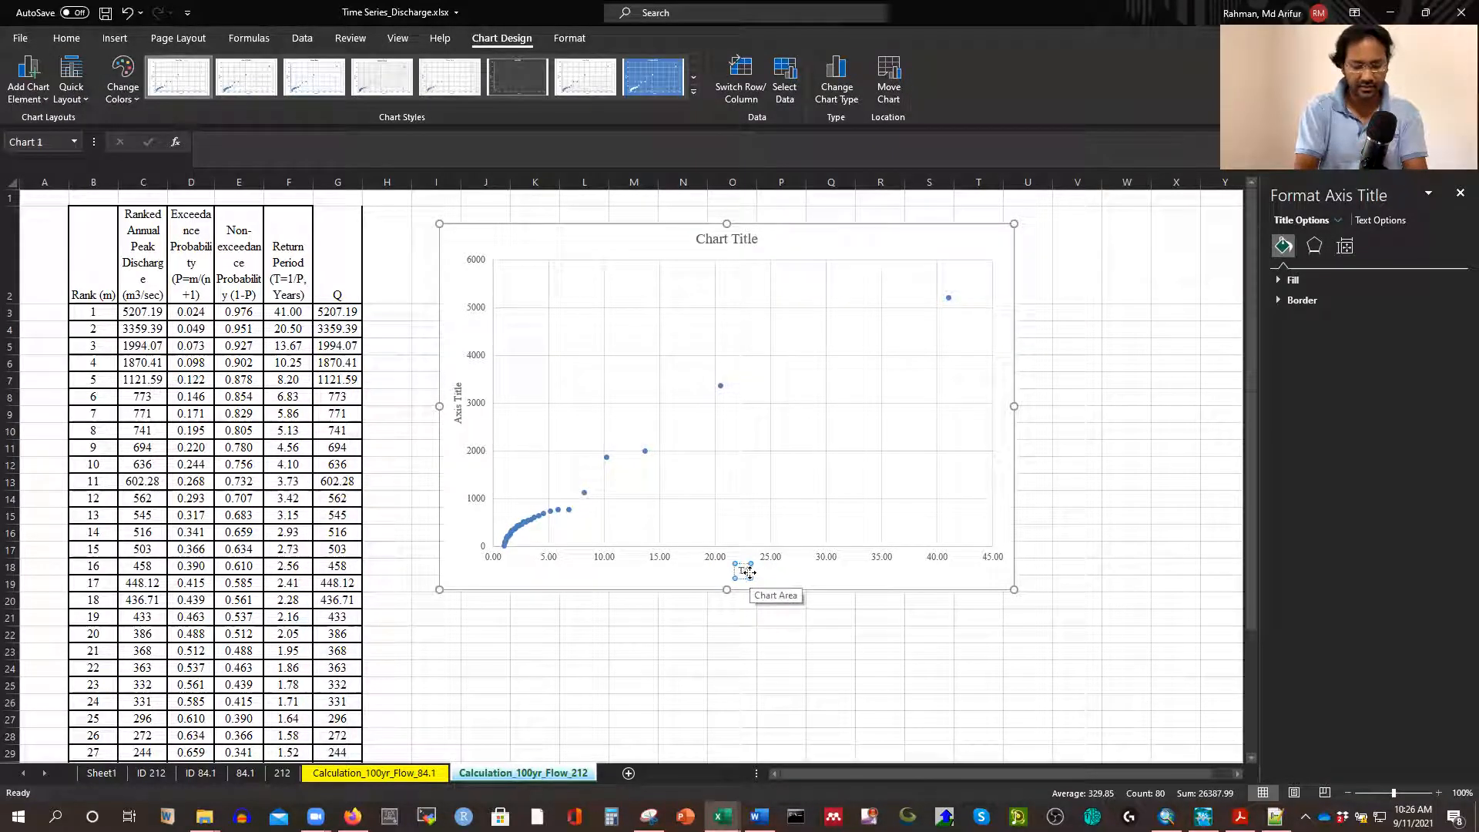
text((year))
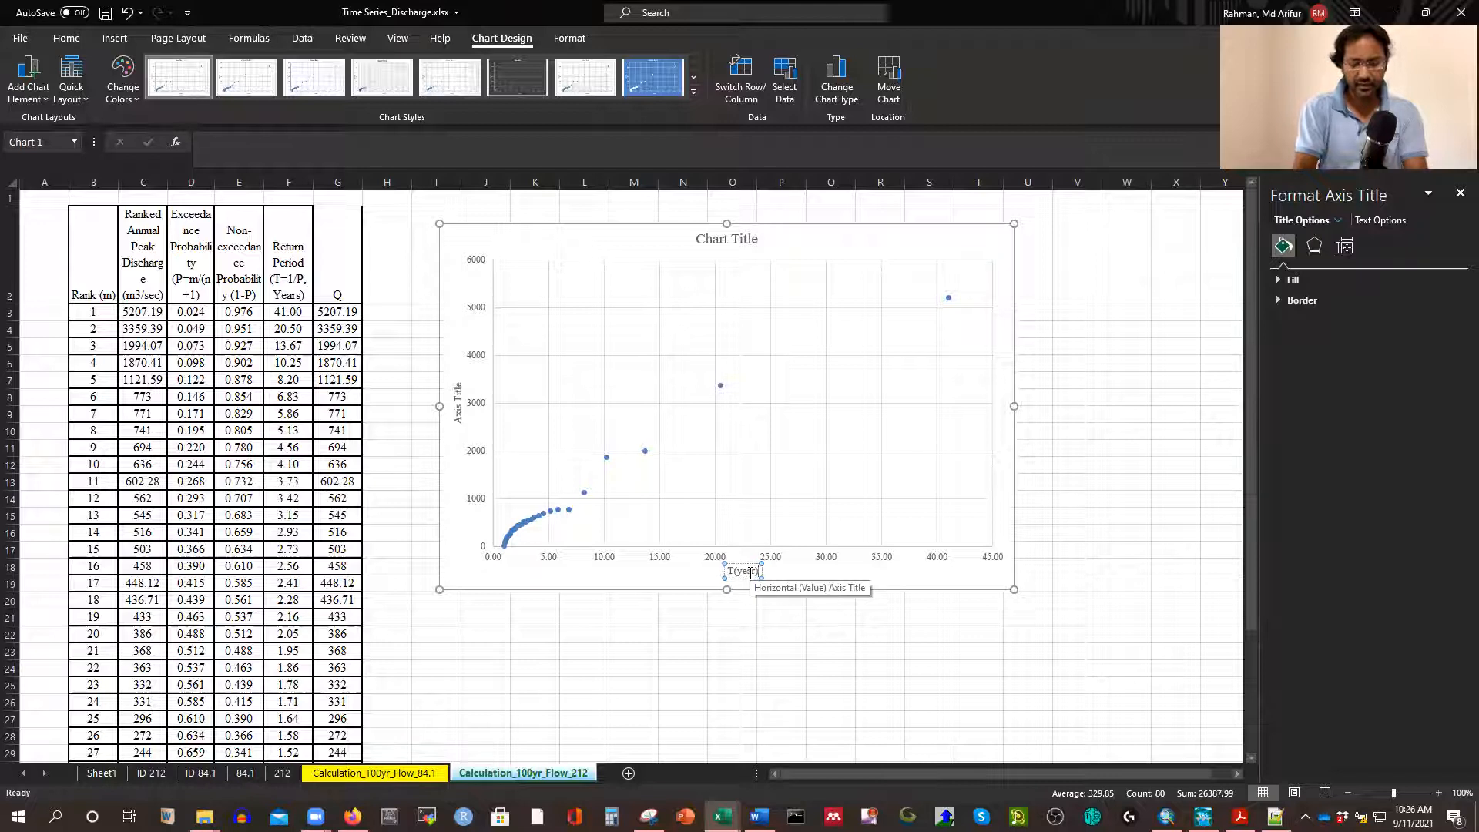
Change the chart's vertical axis title to Q(m3/s)
double_click(458, 390)
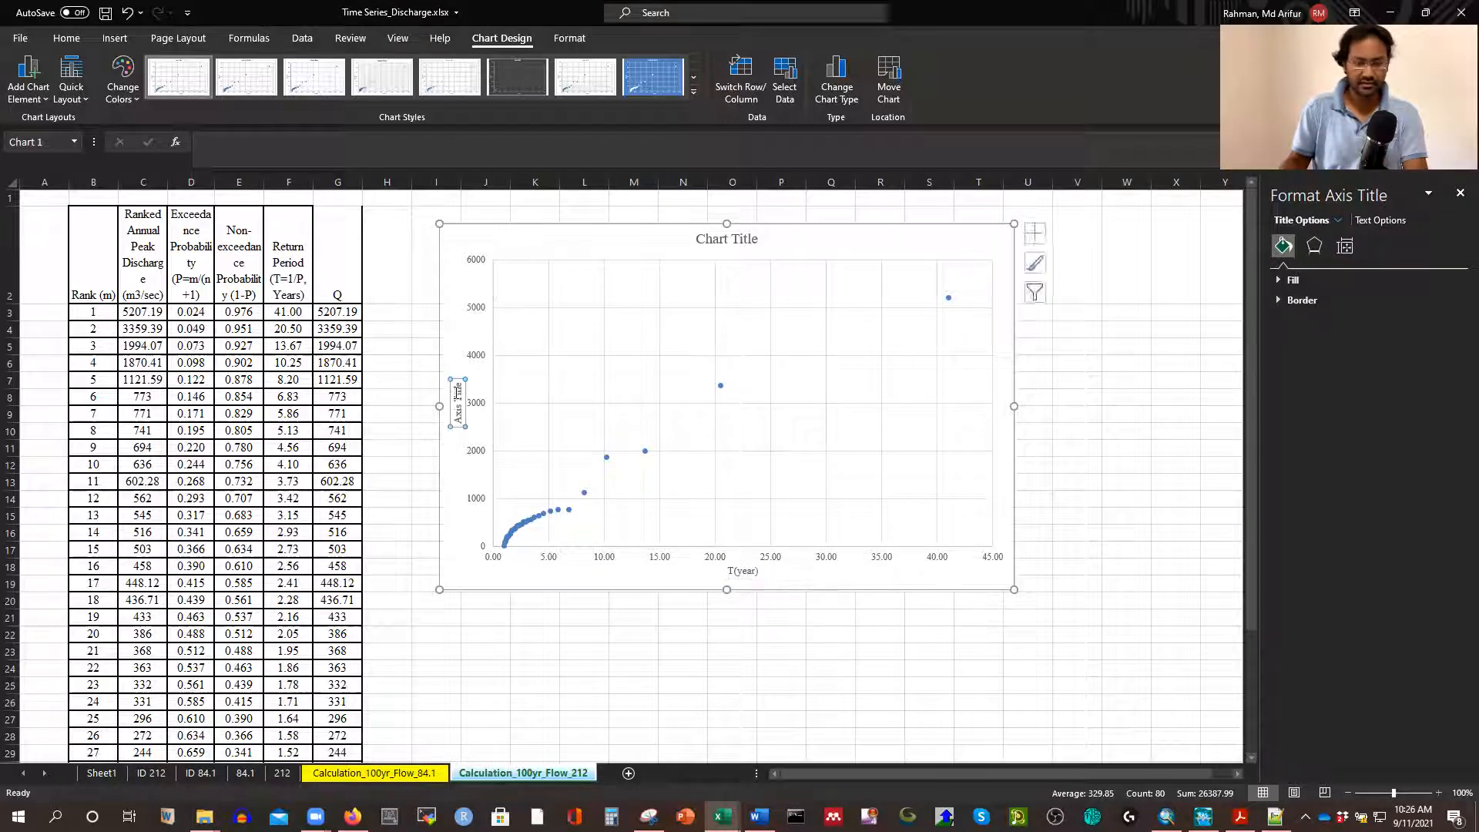
key(BackSpace)
key(BackSpace)
key(BackSpace)
key(BackSpace)
key(BackSpace)
key(BackSpace)
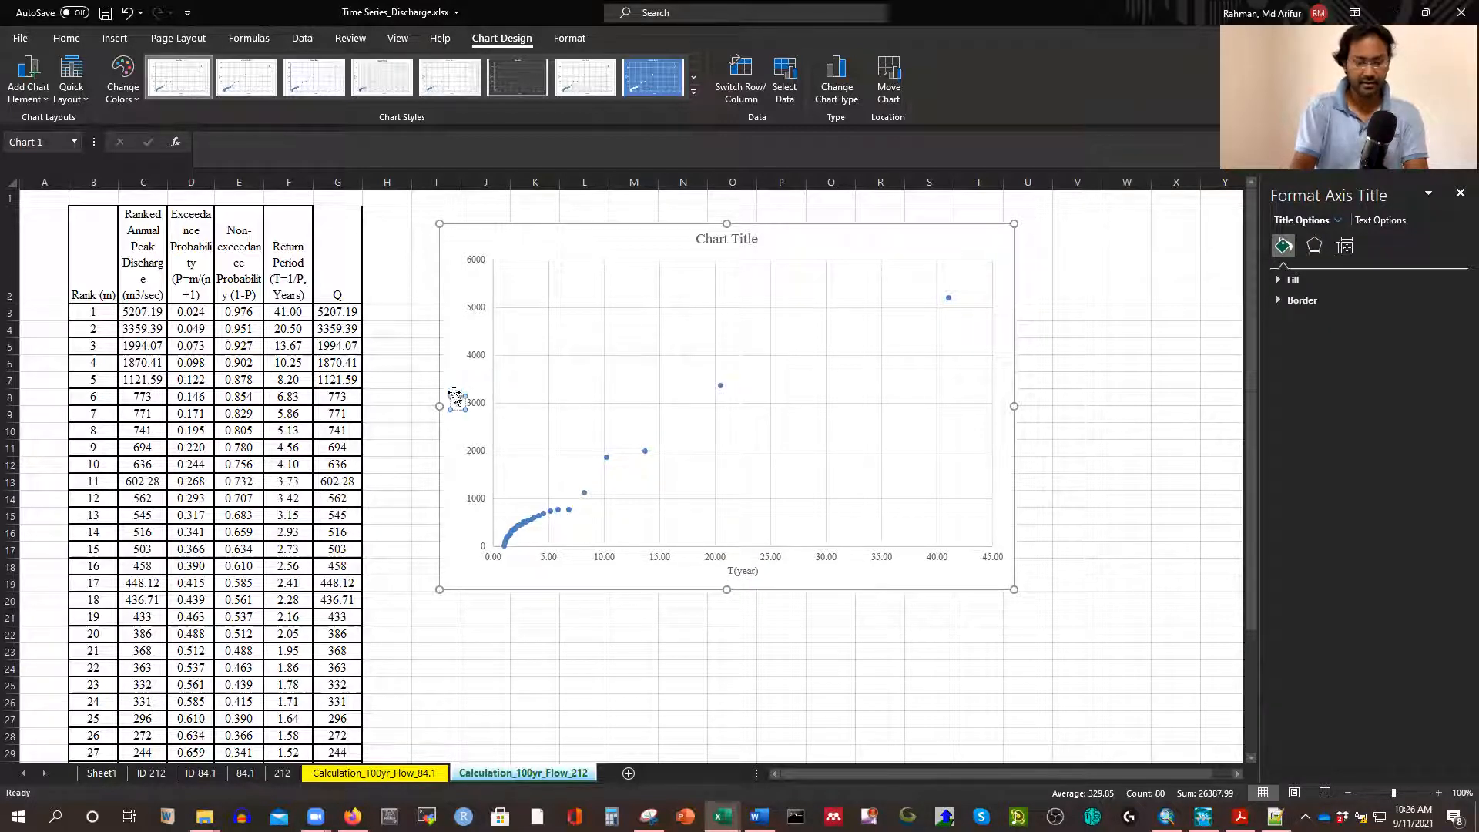
text(Q(m3/s))
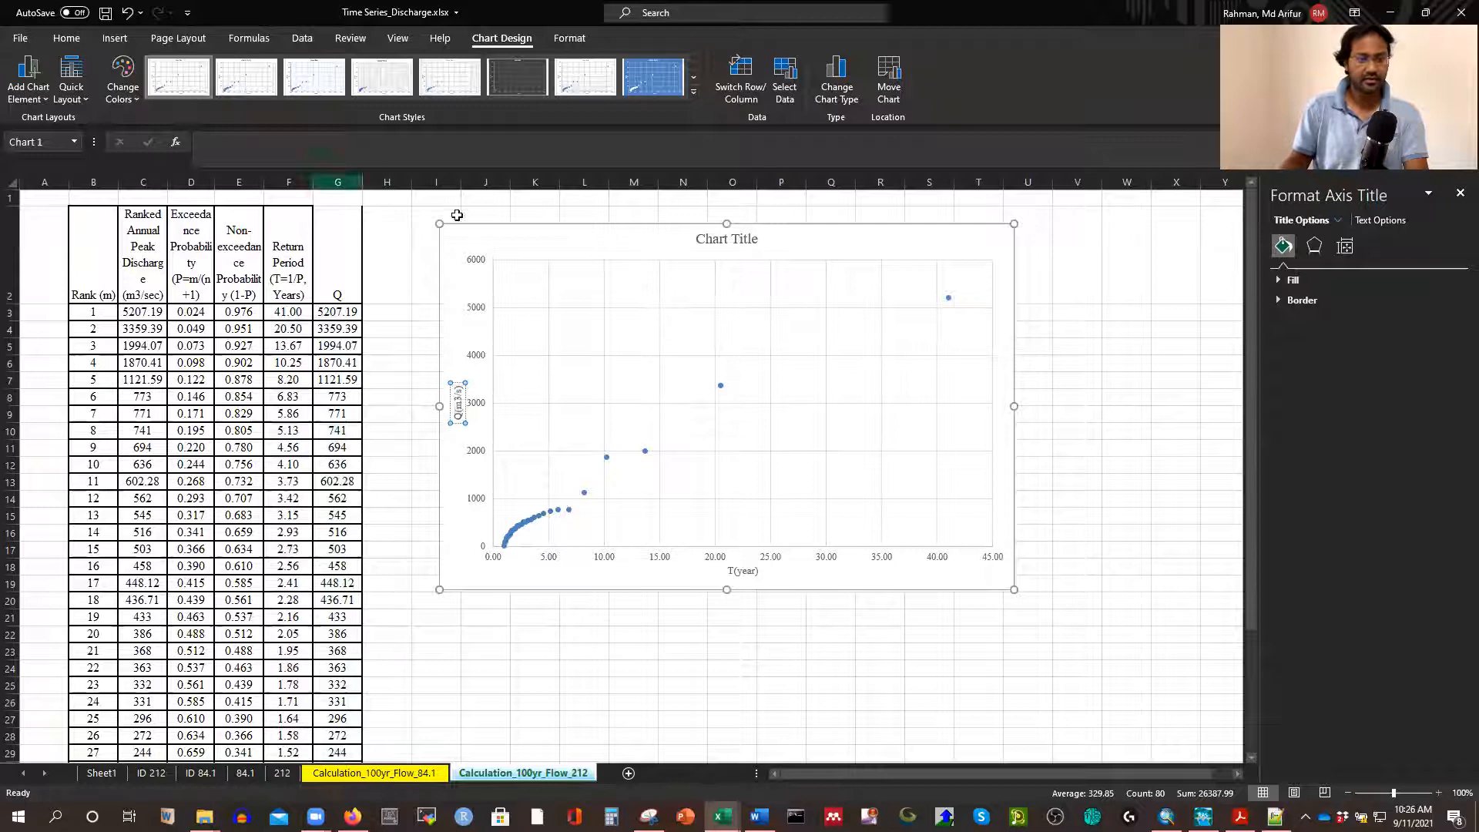
Set all text in the chart to the automatic black font colour and size 12
click(455, 221)
click(67, 37)
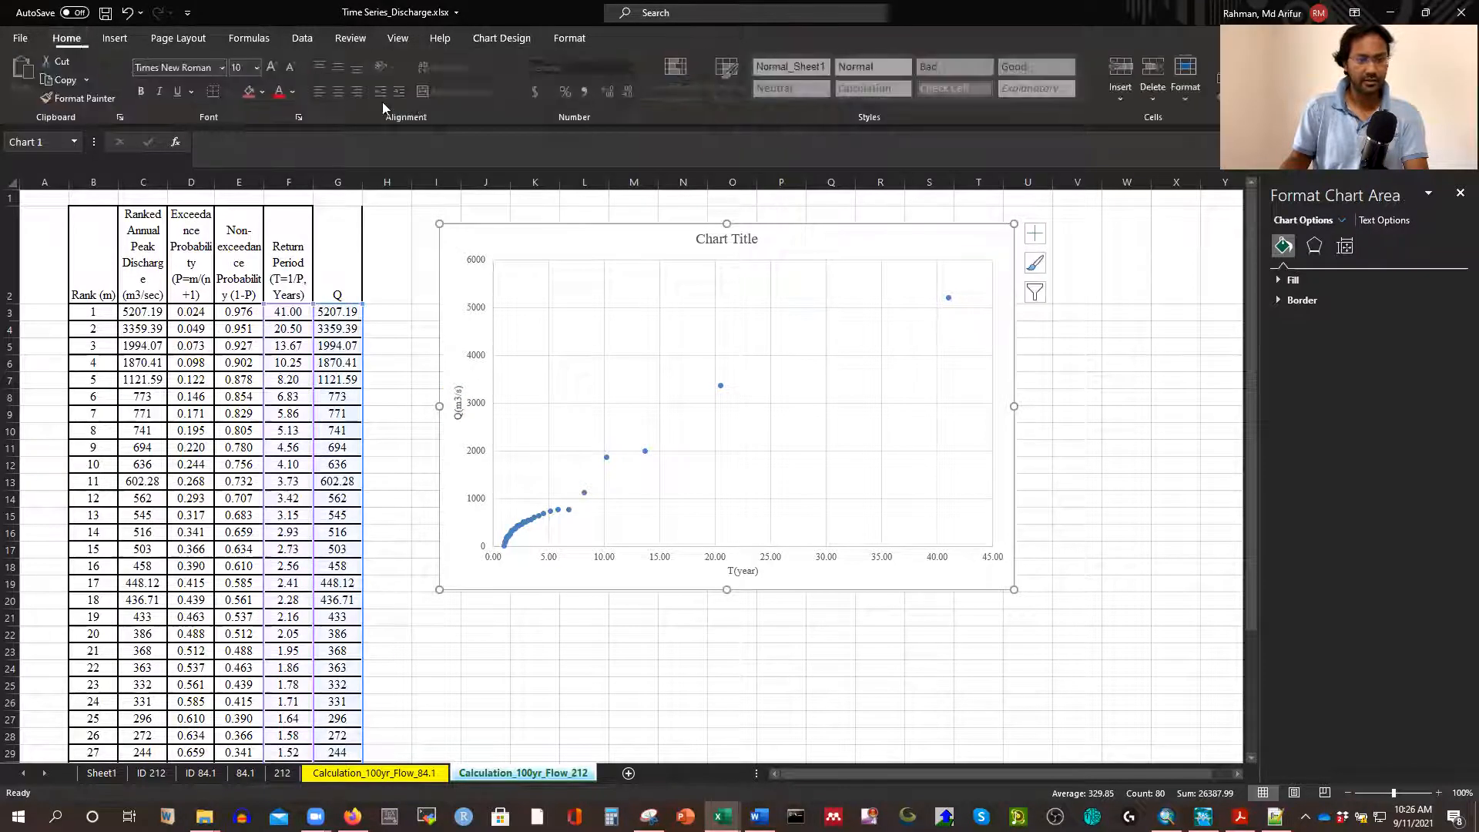
click(293, 93)
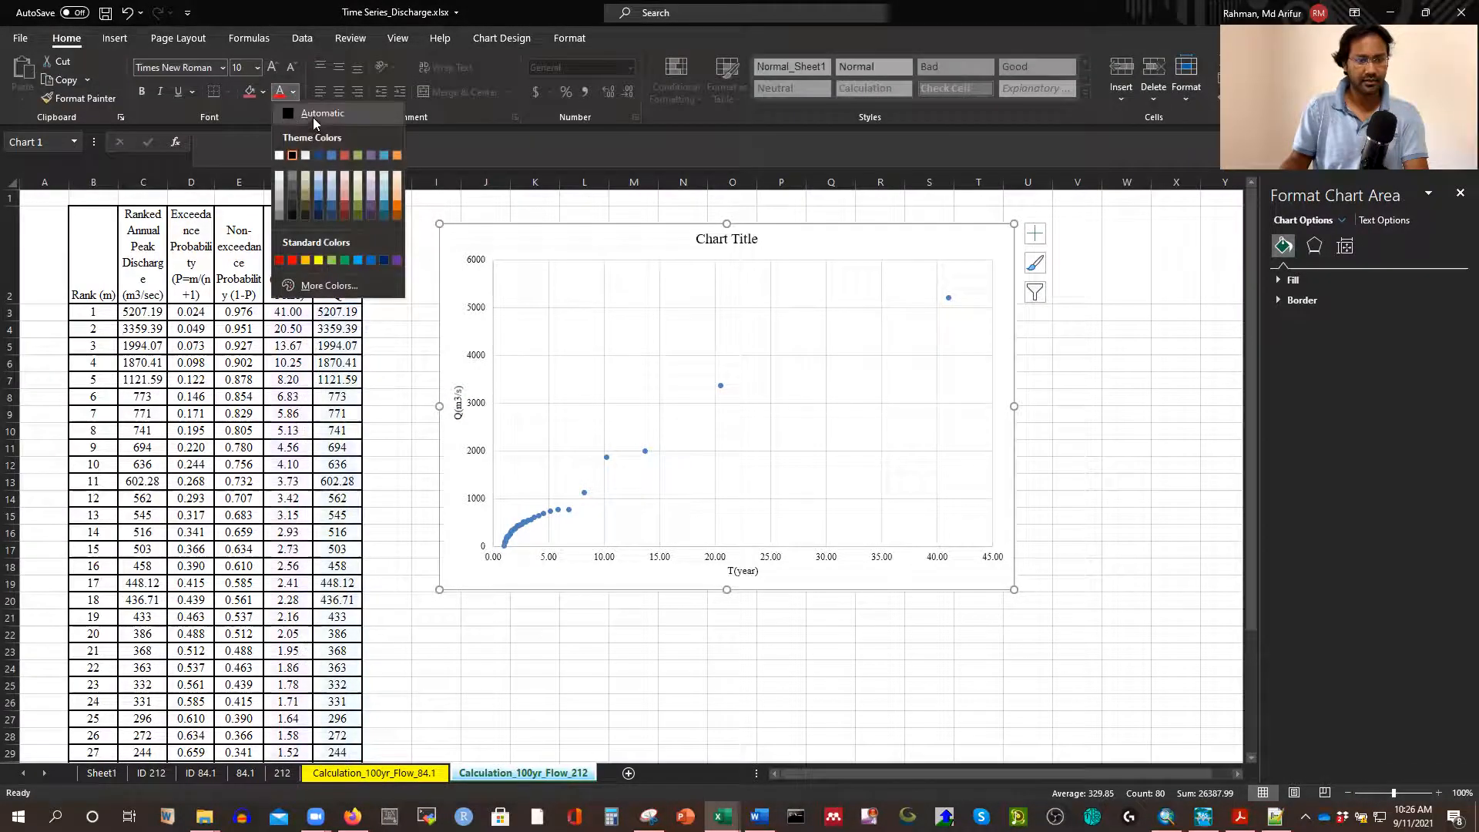
click(315, 116)
click(258, 70)
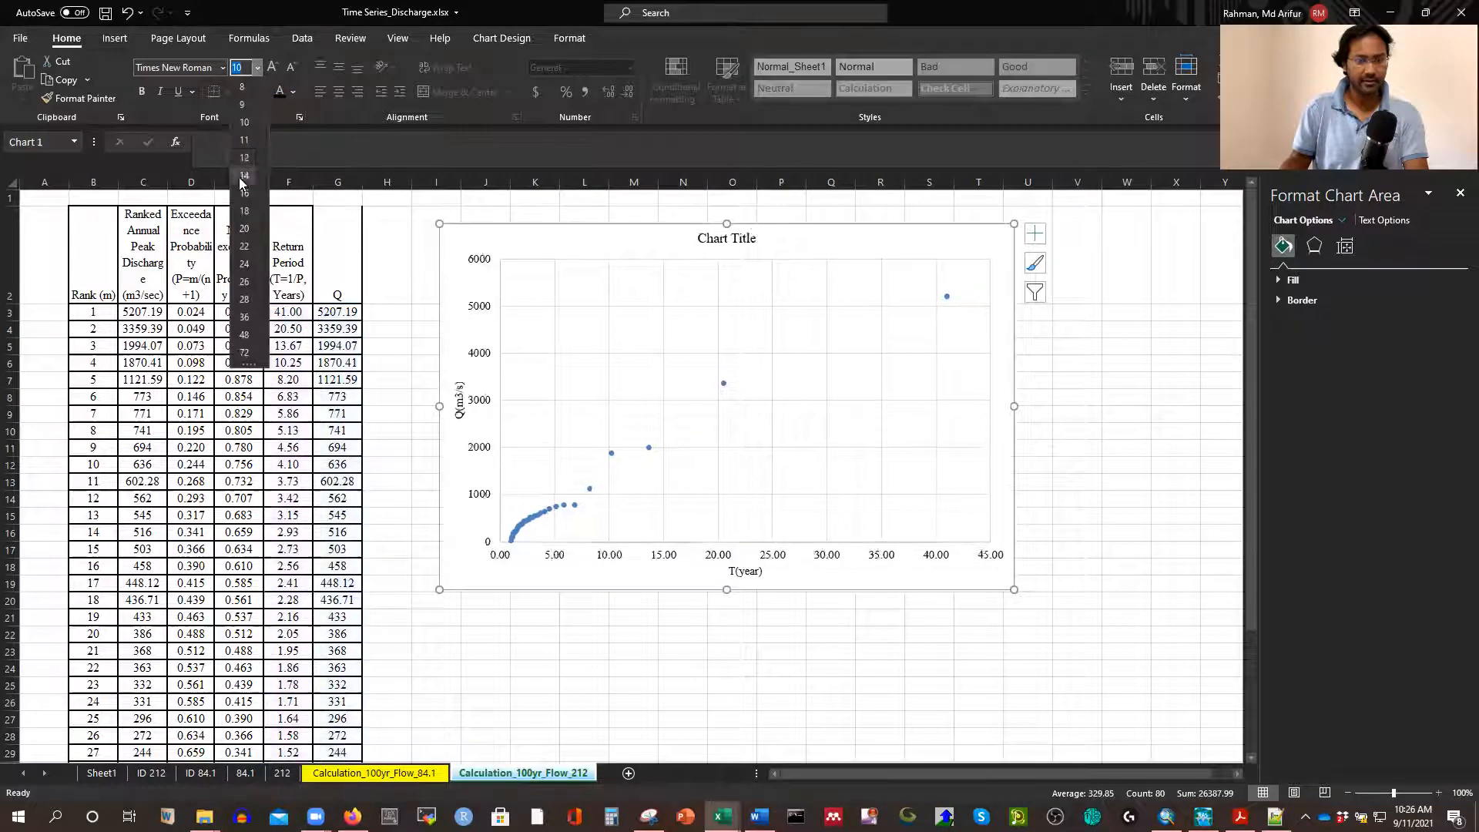
click(245, 164)
Enlarge the scatter chart, close the formatting pane and shift the chart over column G of the table
drag(1014, 589, 1167, 650)
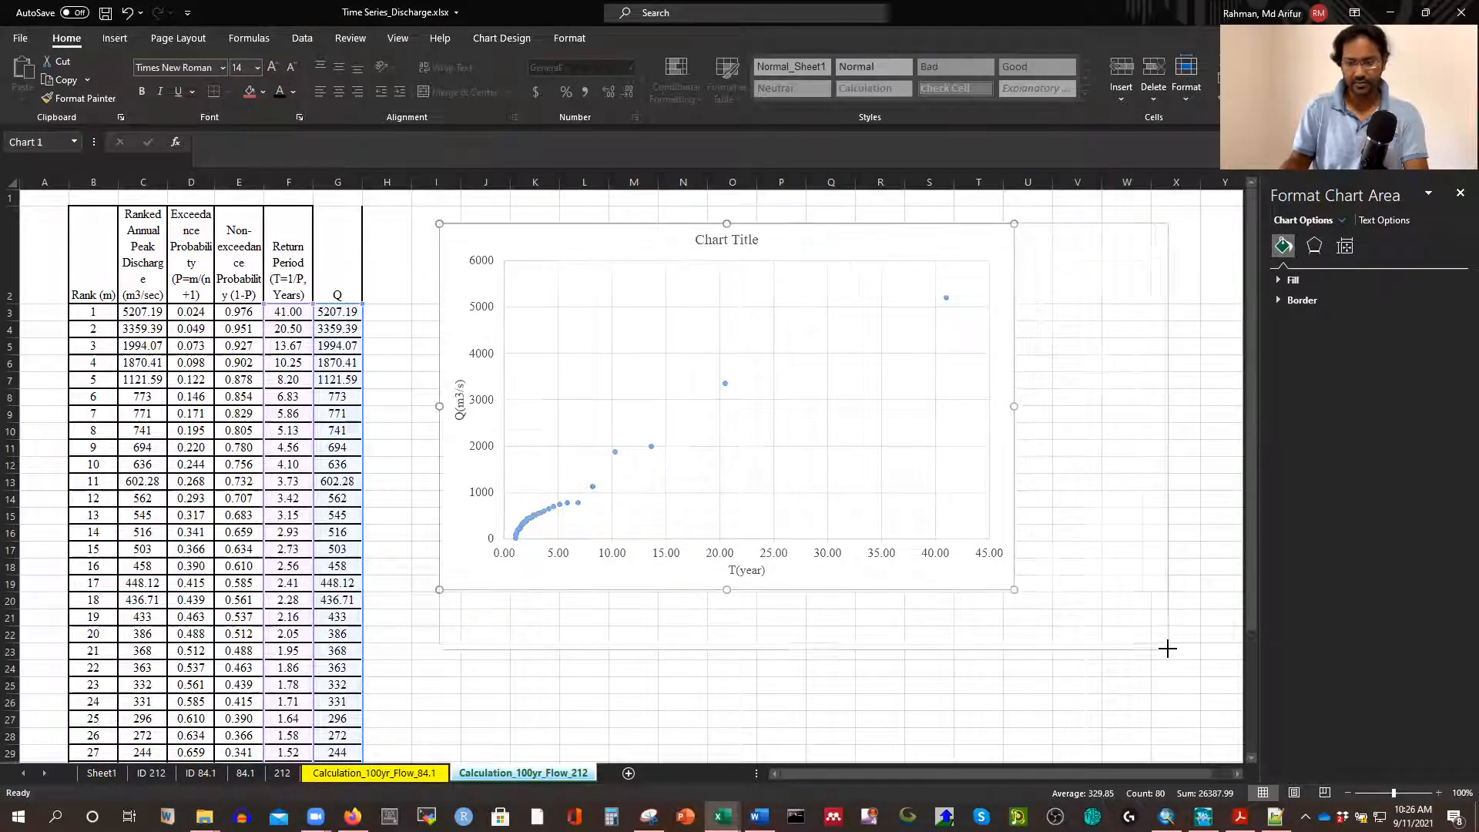
click(1458, 193)
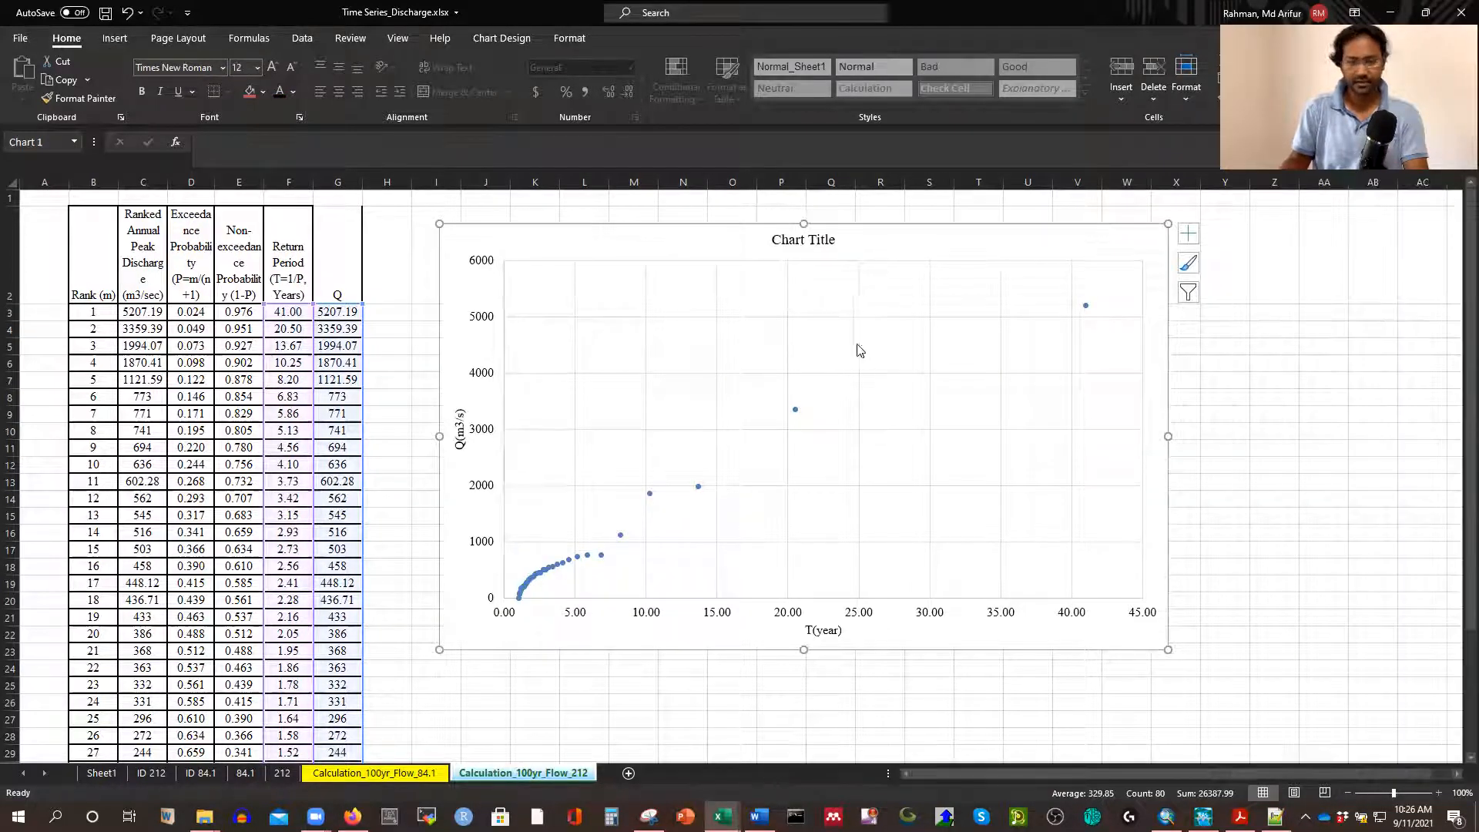
drag(657, 242, 531, 234)
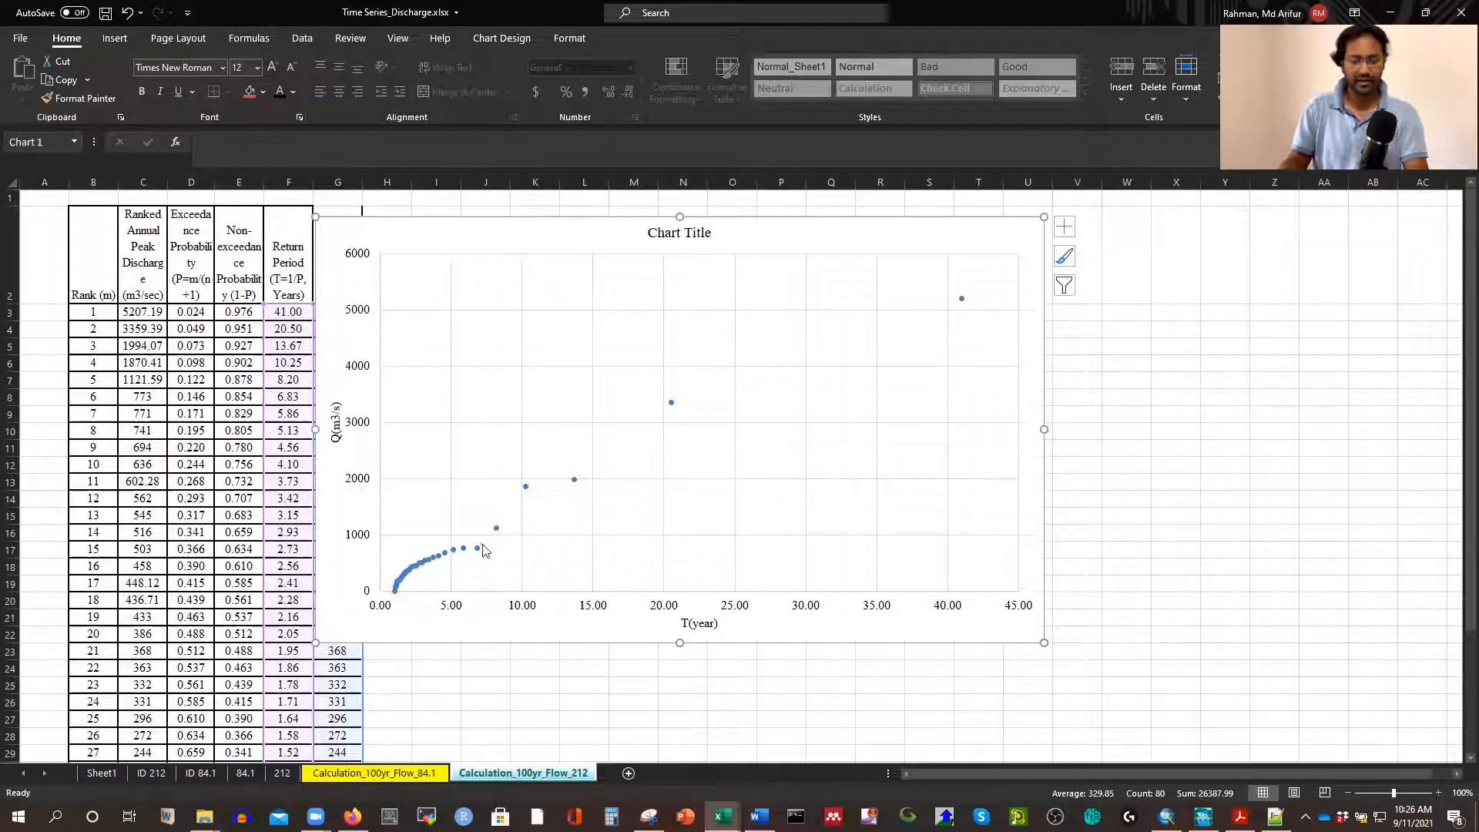
Add a linear trendline to the discharge series and display its equation and R-squared value on the chart
click(528, 493)
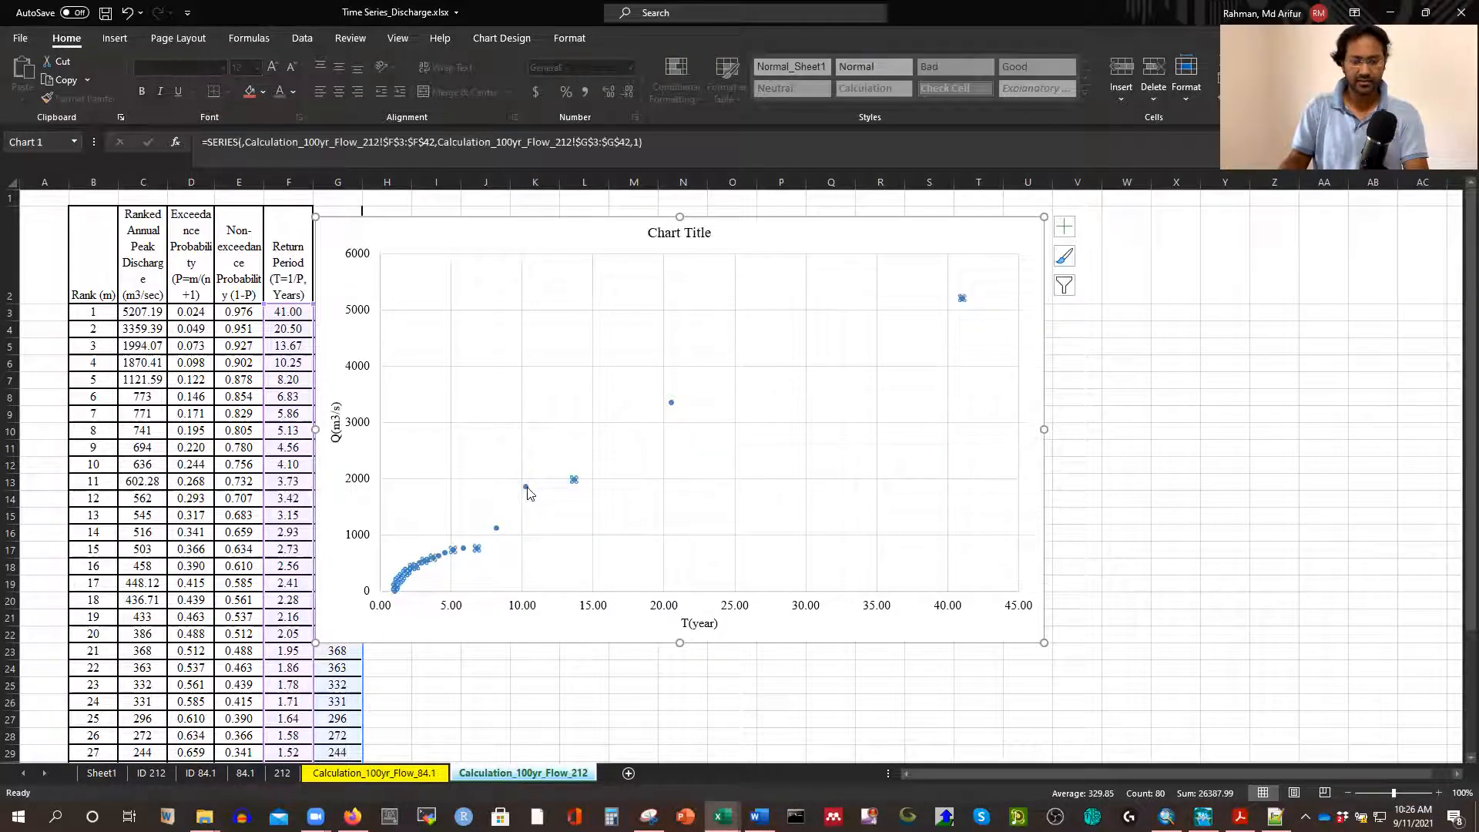
right_click(574, 480)
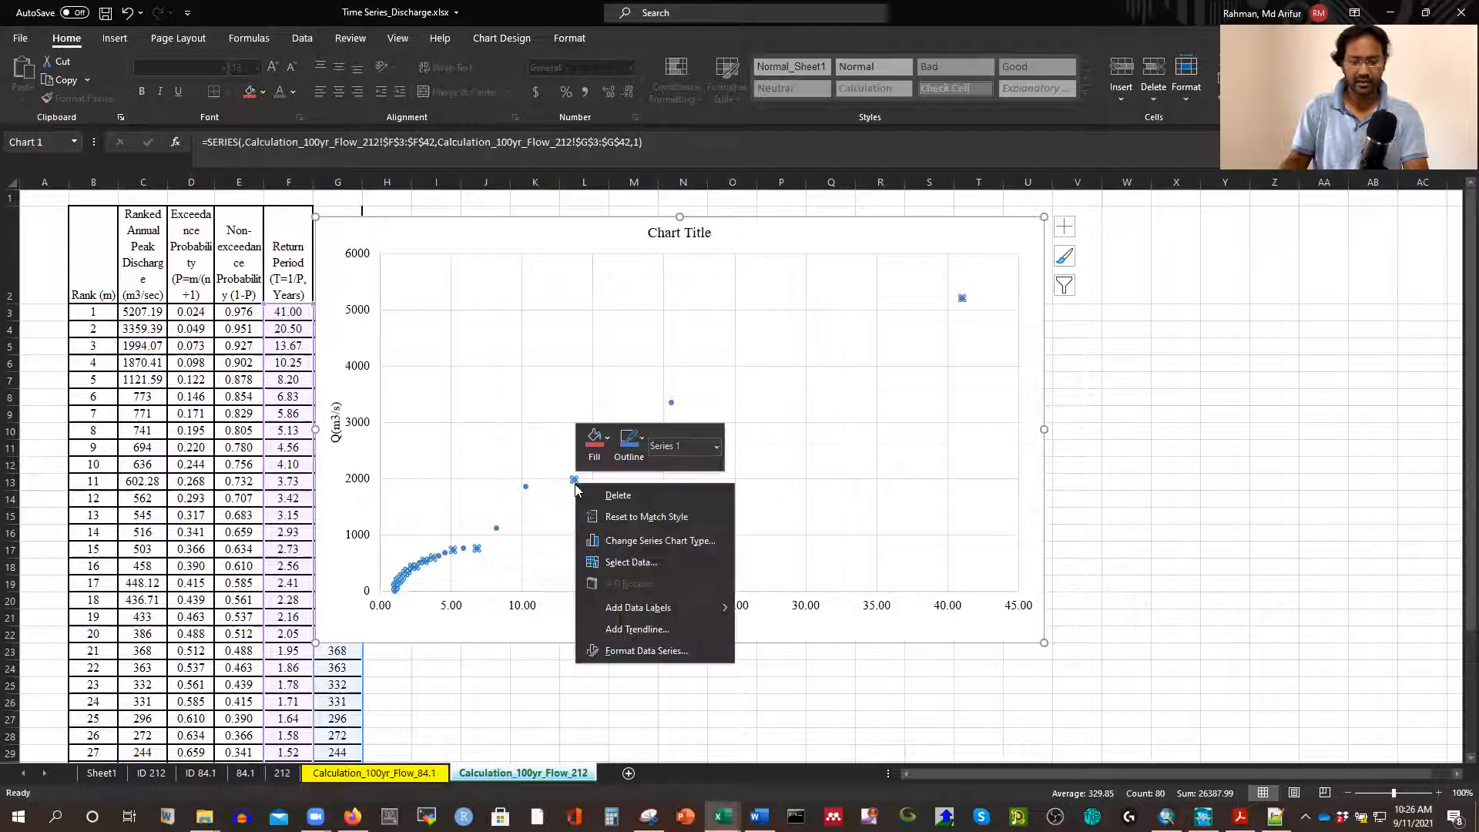
click(636, 628)
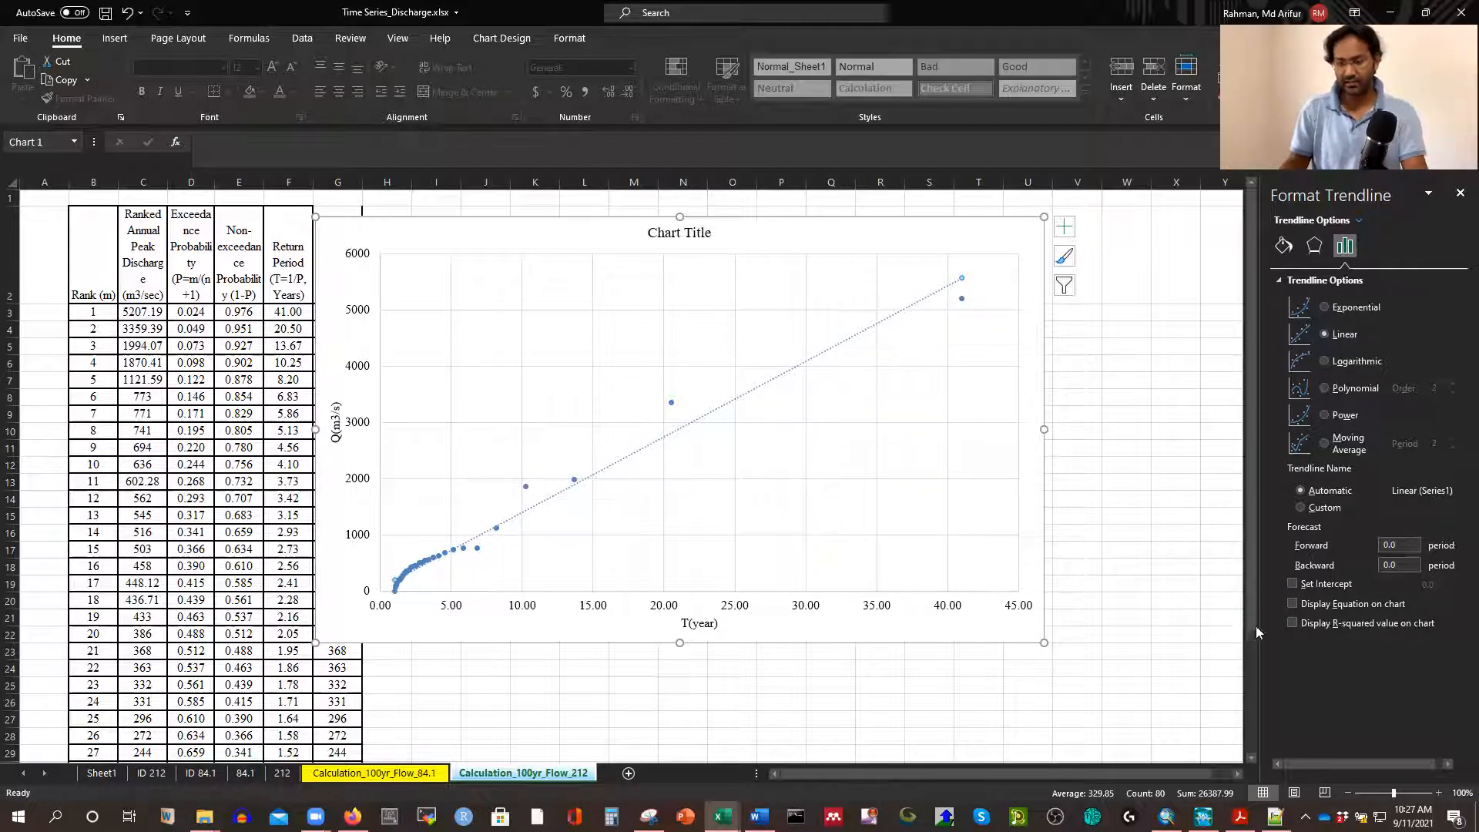
click(1293, 605)
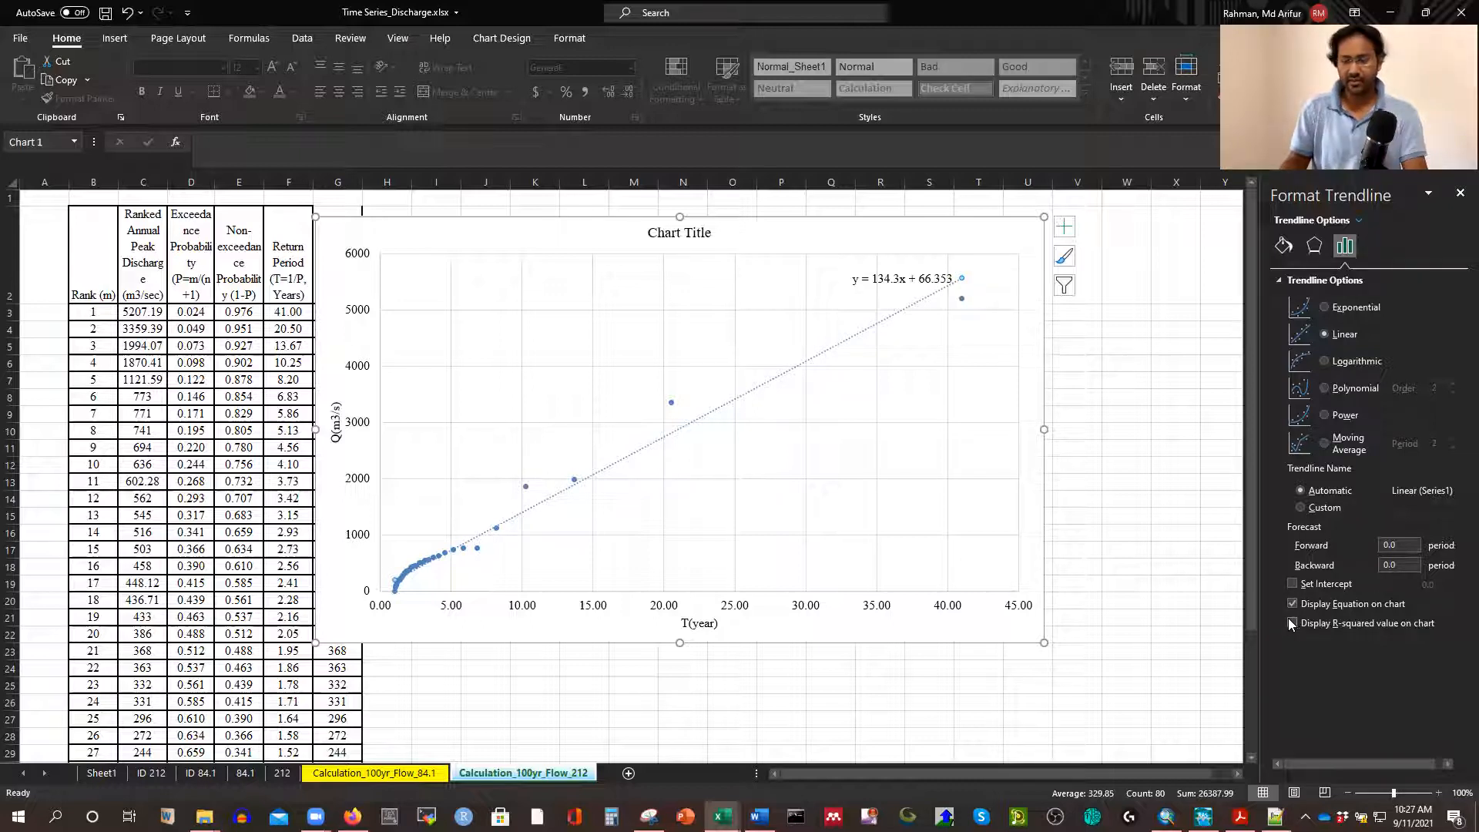
click(1292, 623)
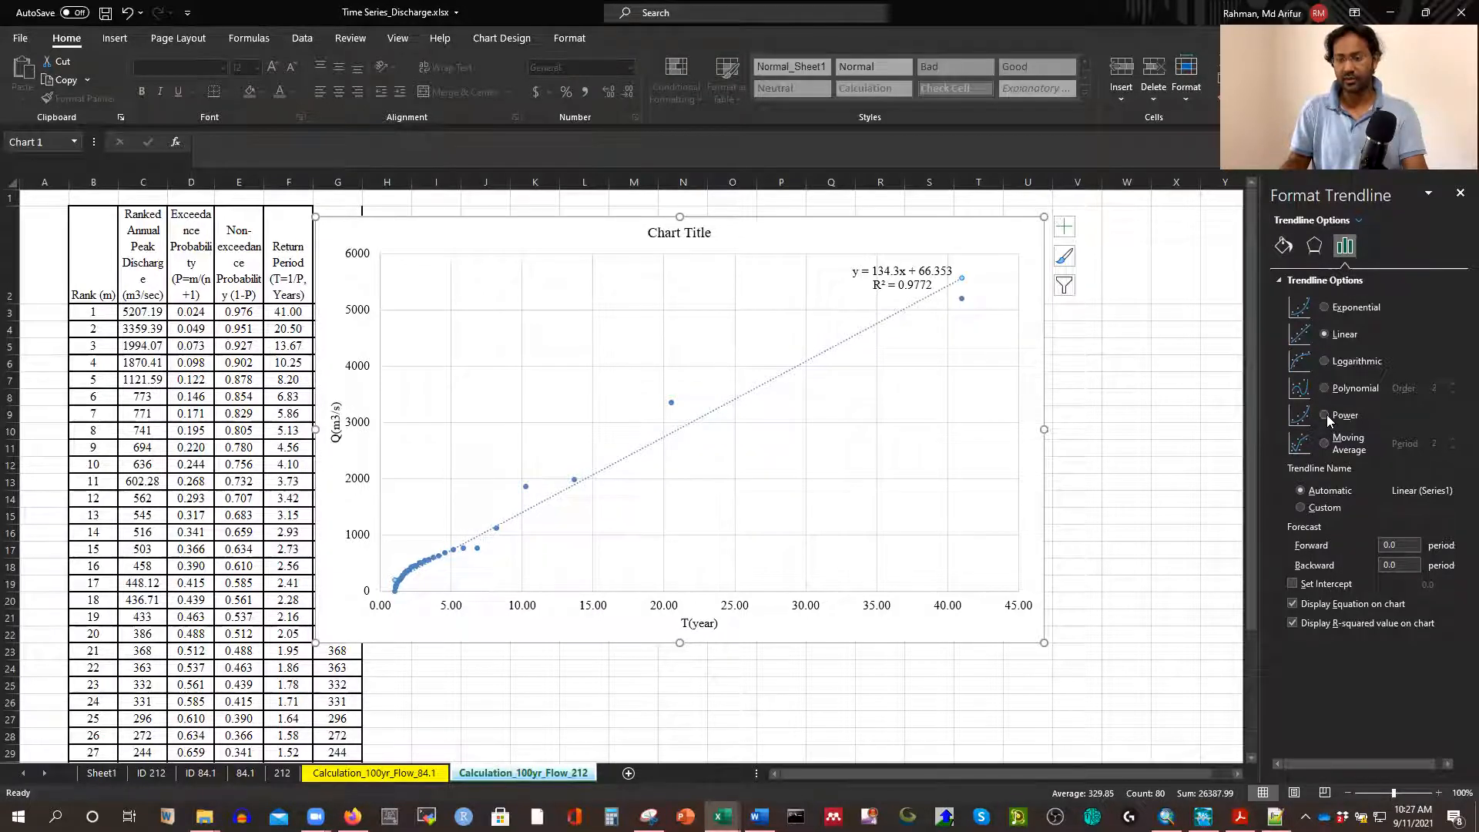
Change the trendline to polynomial, compare orders 3 and 4, and set the order to 2
click(1325, 389)
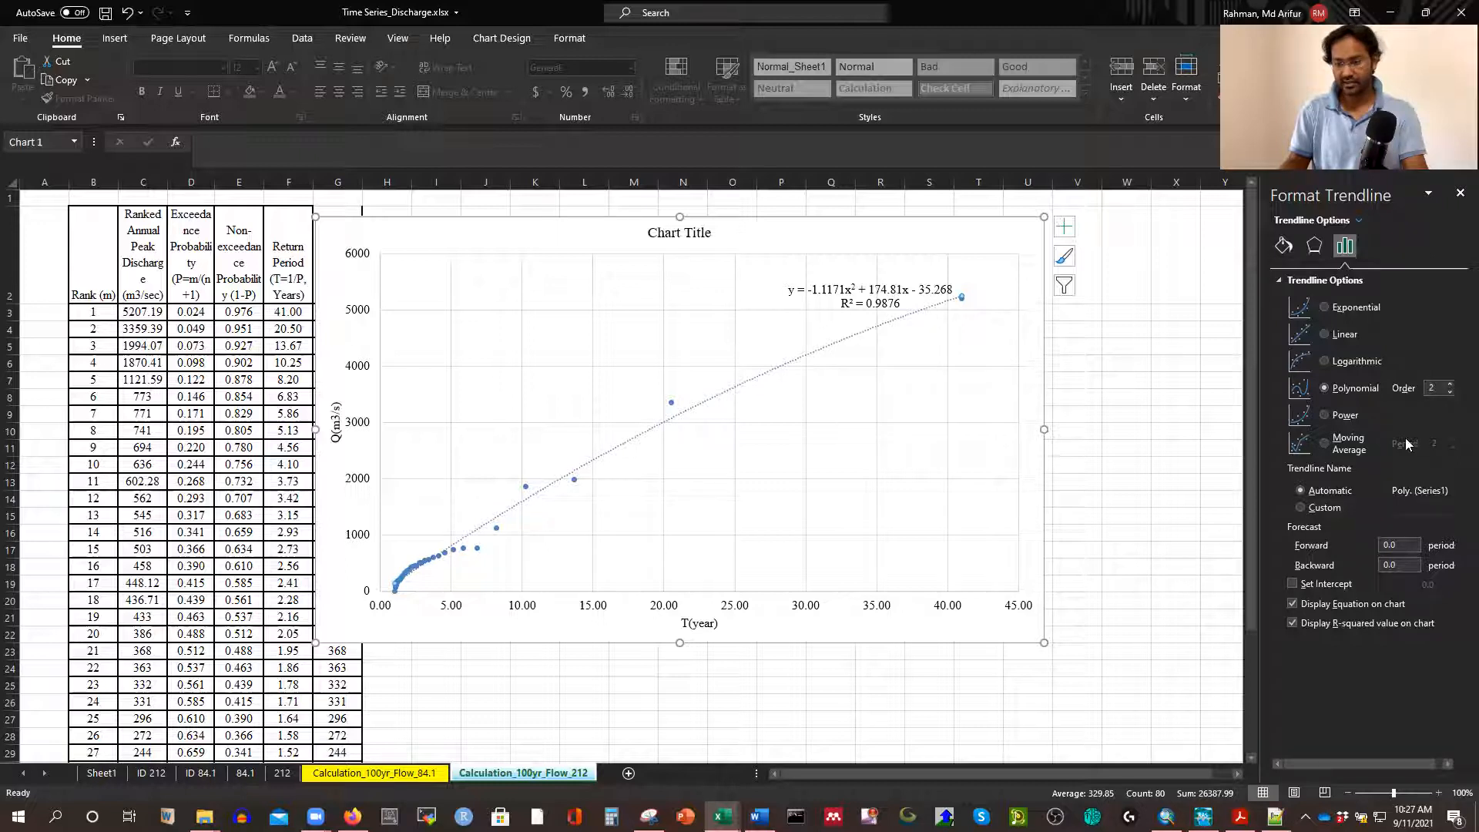
click(1450, 386)
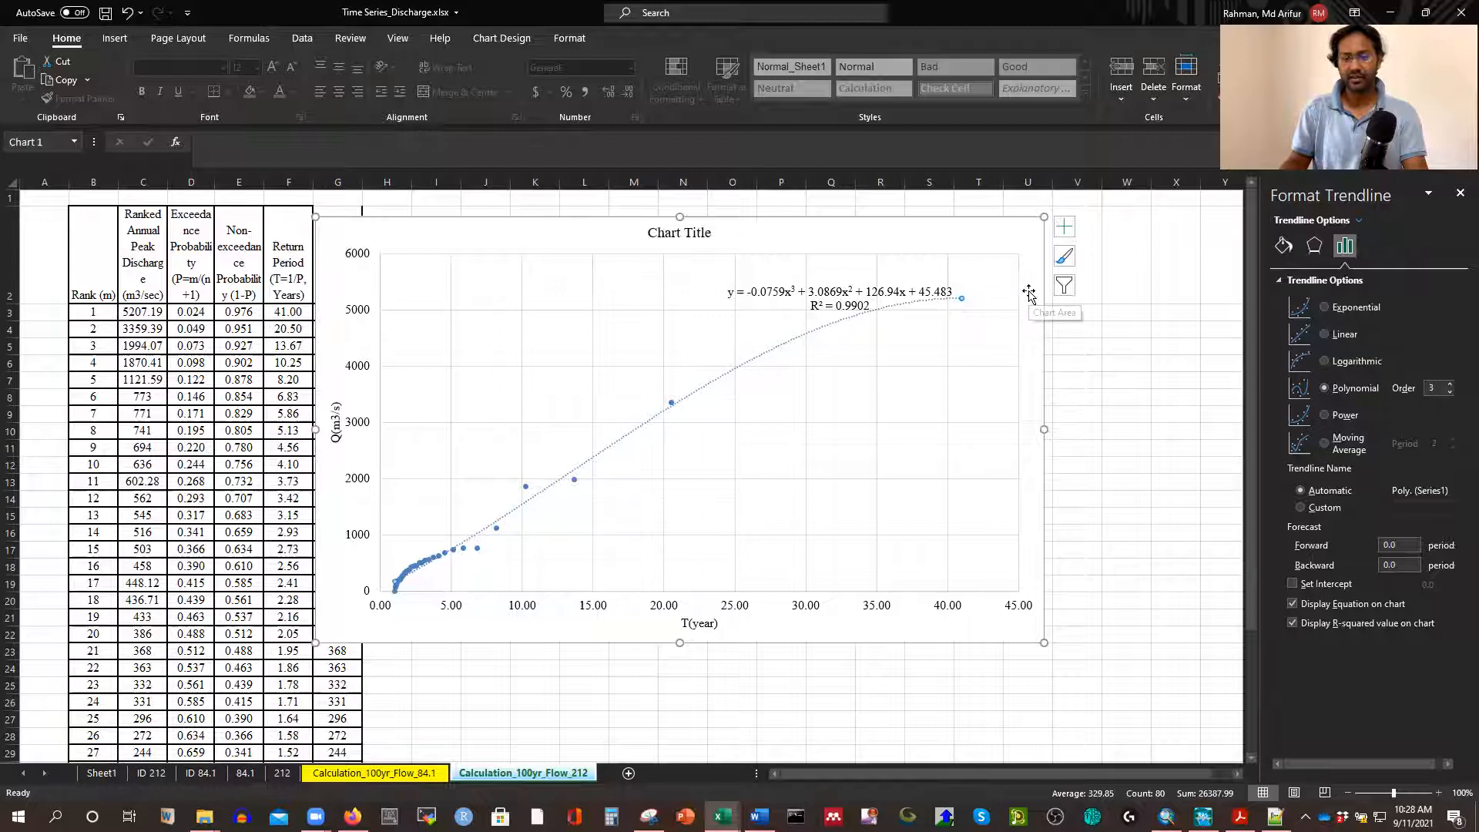
click(1449, 385)
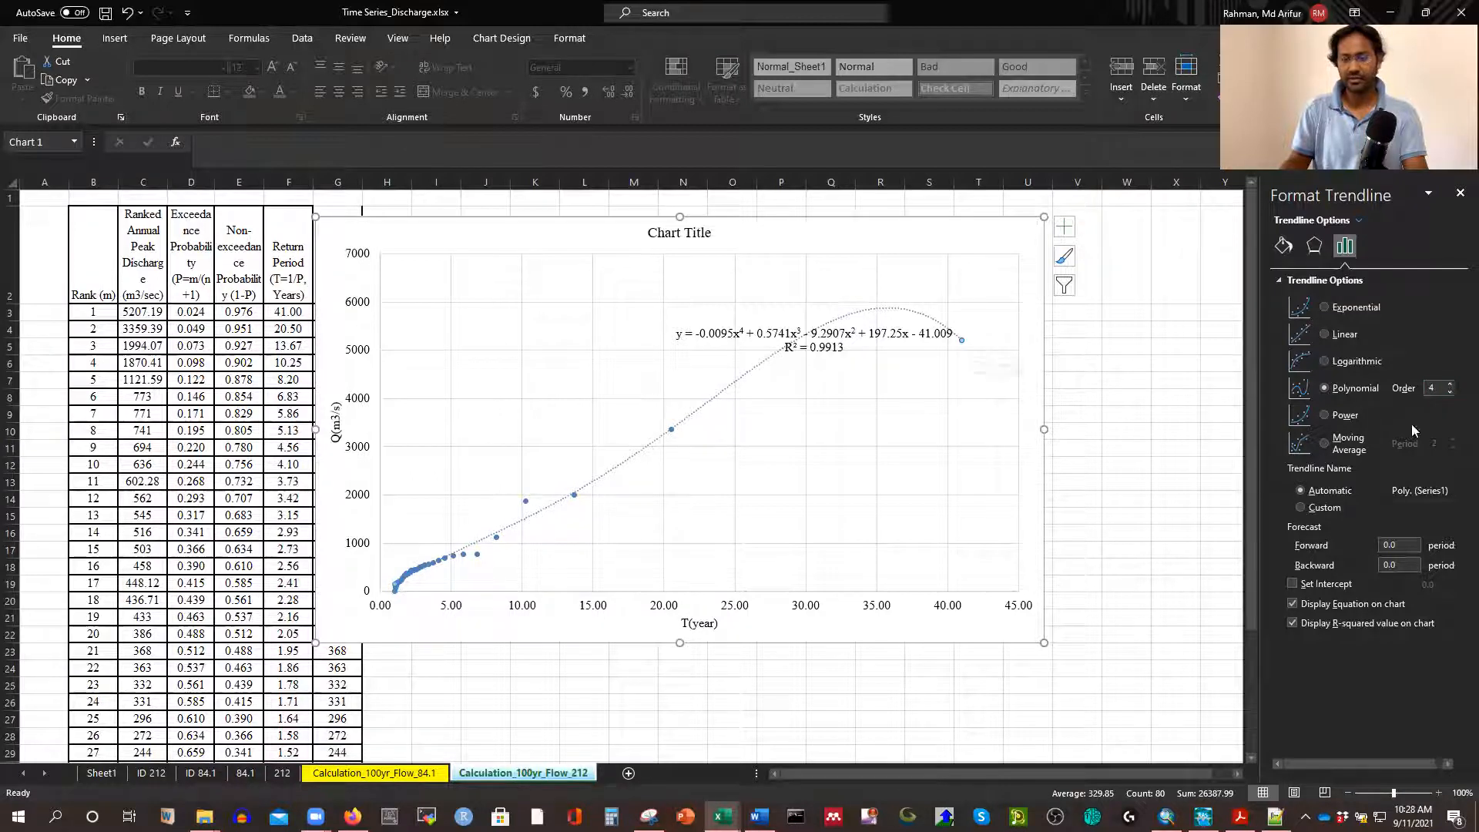
click(1449, 393)
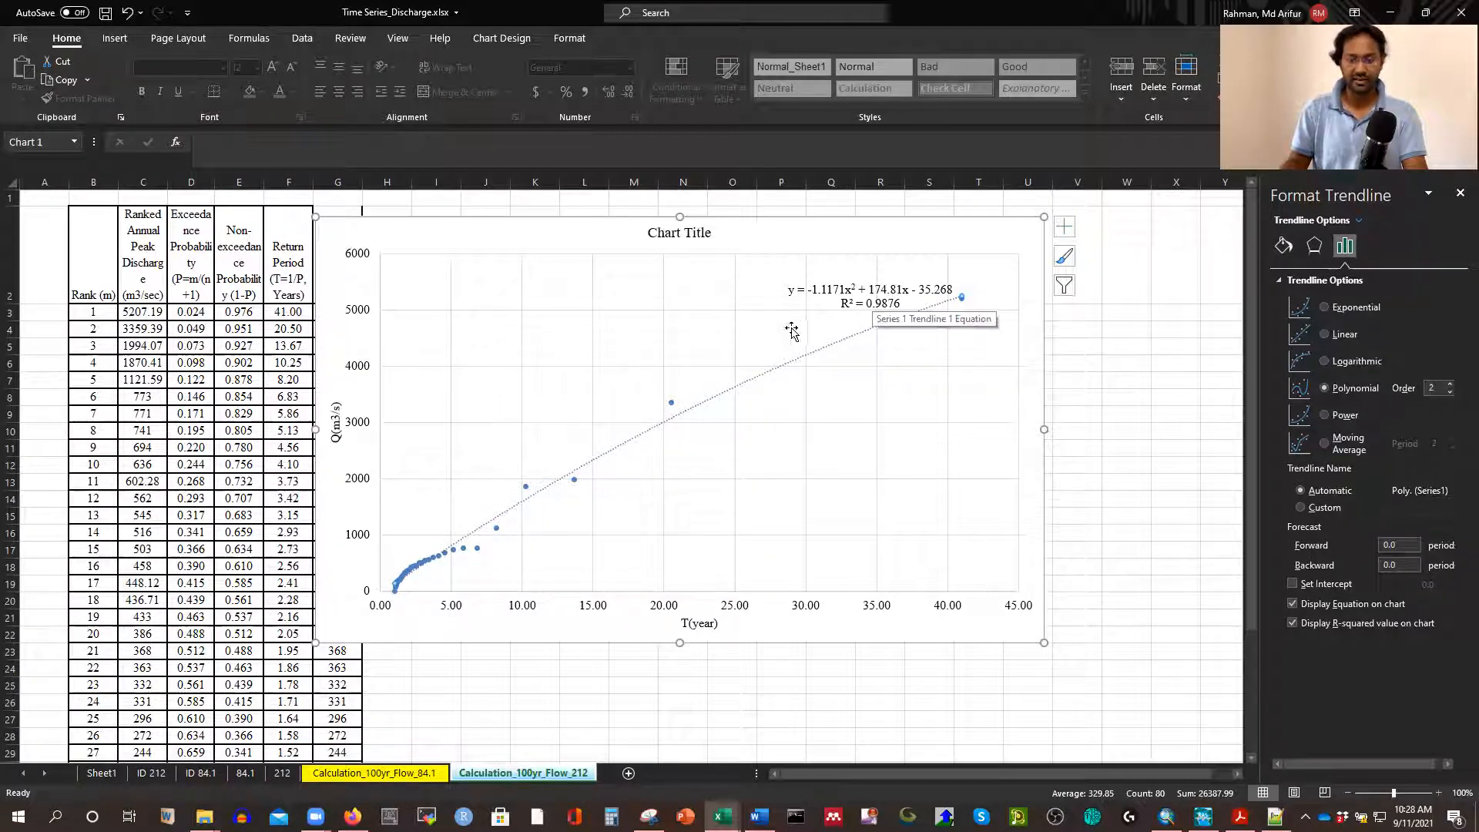
Move the chart over the table starting at column A and shrink it to end around column J
drag(518, 231, 221, 205)
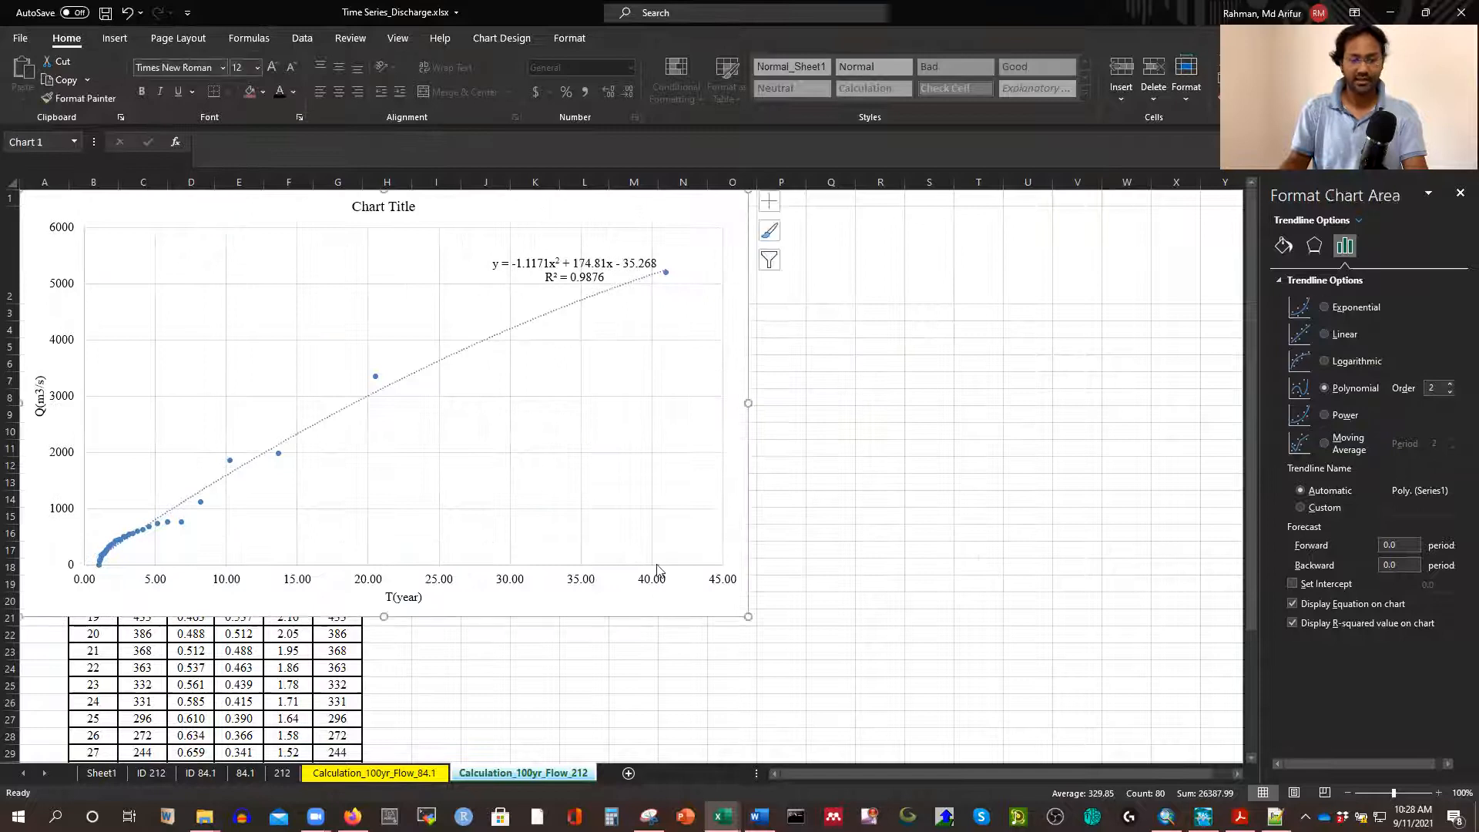
drag(747, 616, 519, 576)
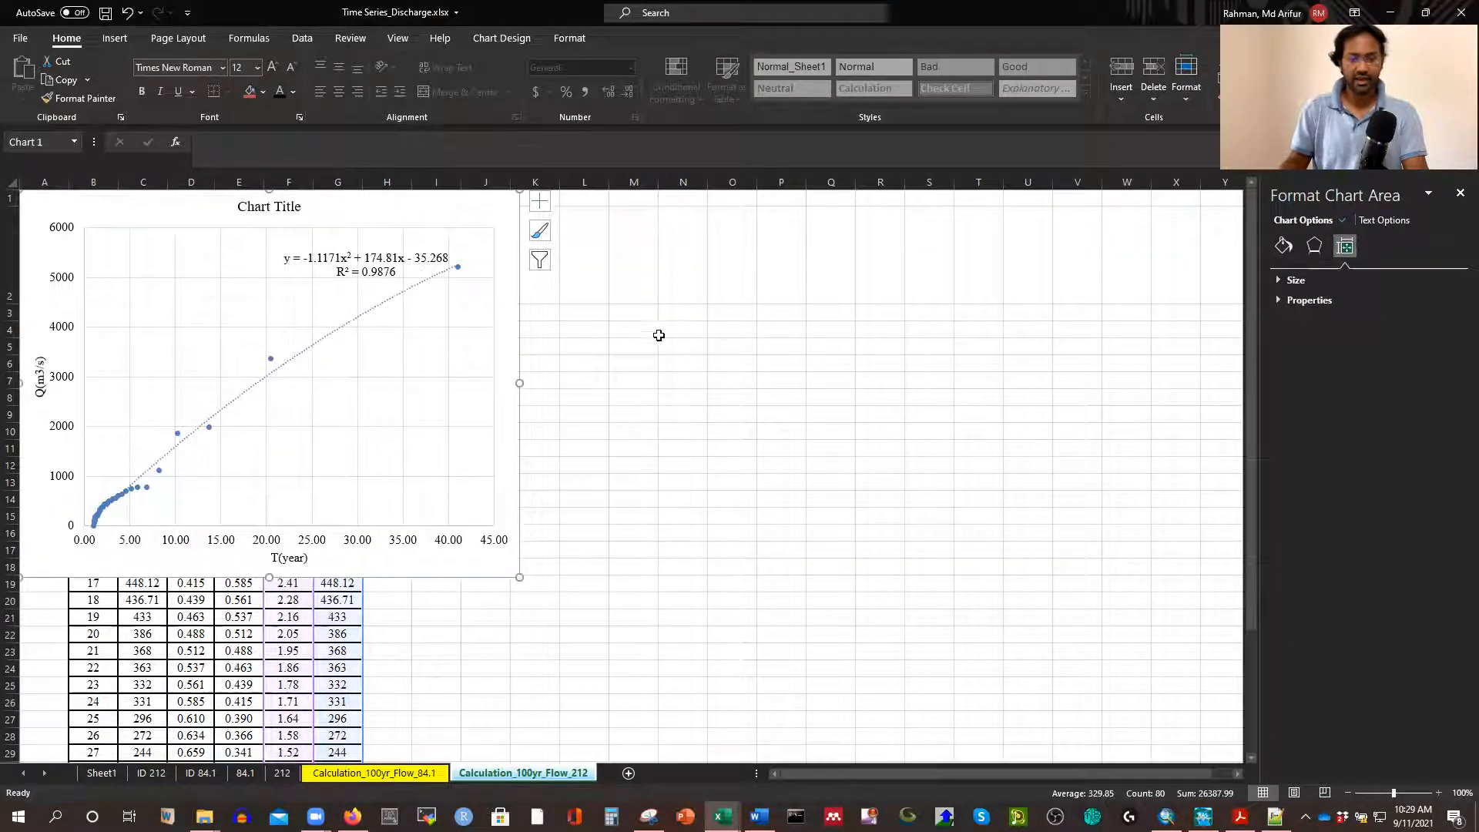
Enter the headers Return Period(yr) in M3 and Discharge (m3/s) in N3, and widen columns M and N to fit
click(642, 316)
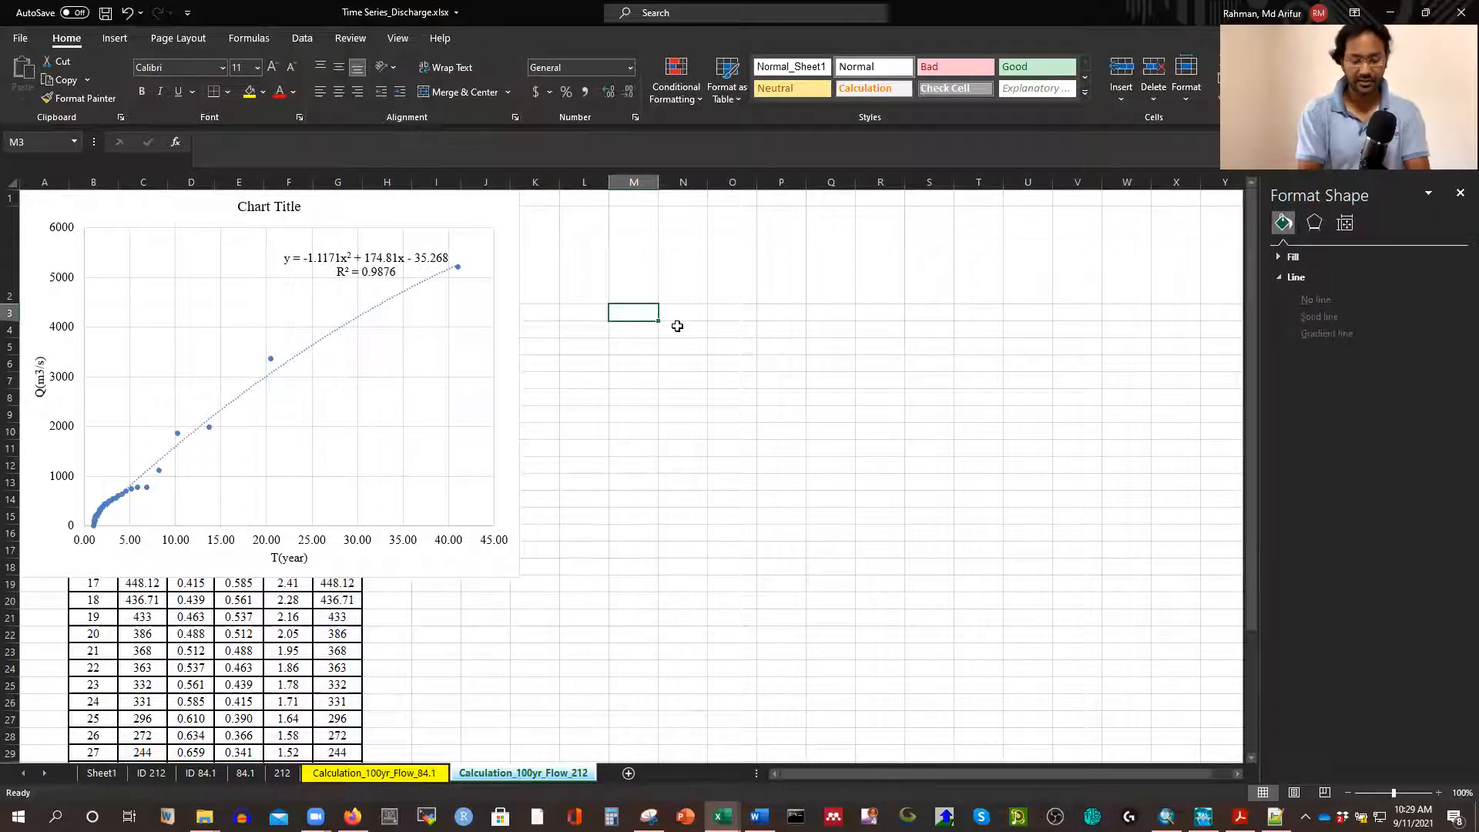
text(Return Period(yr)
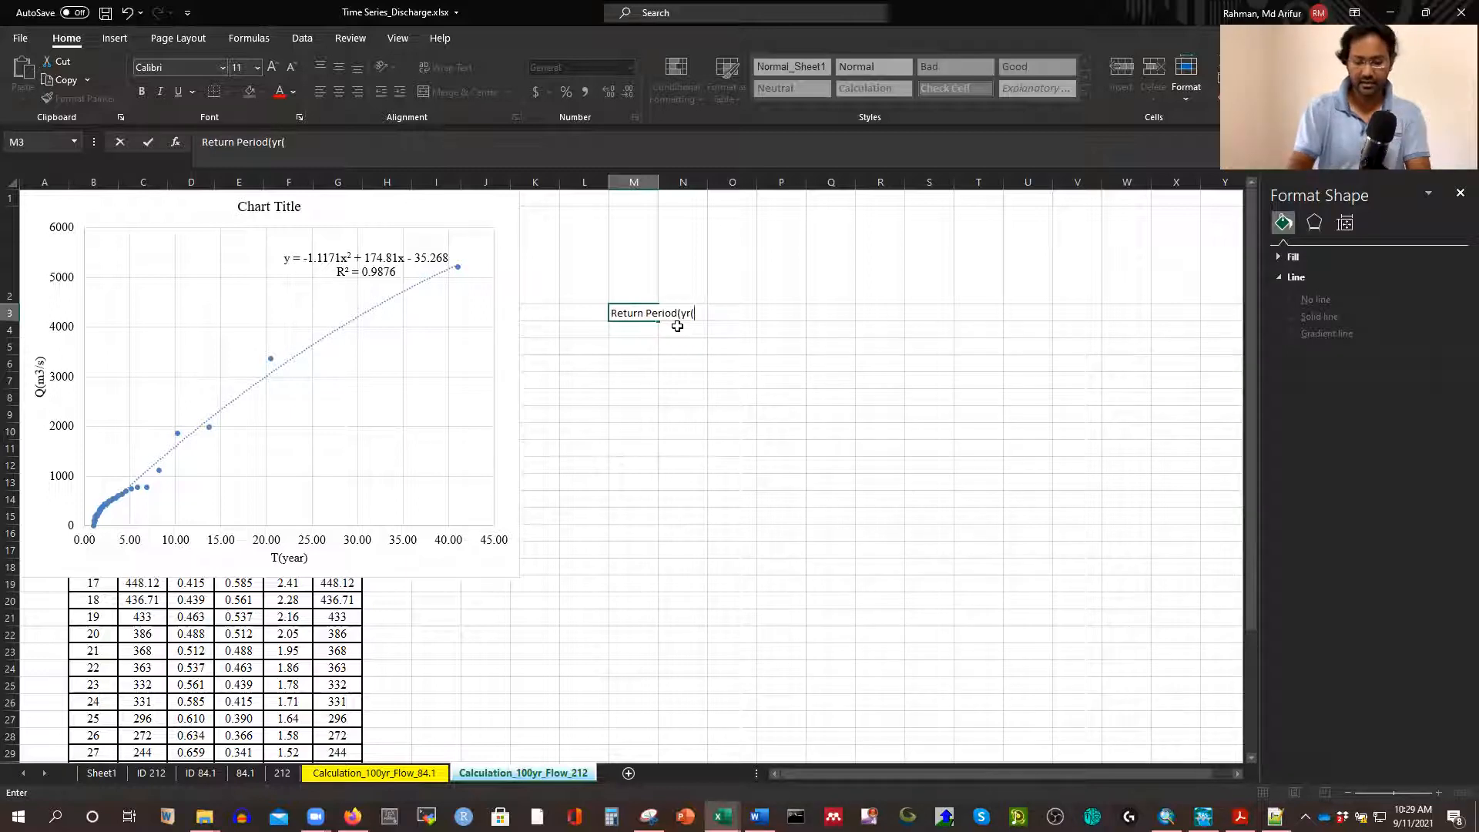
click(730, 379)
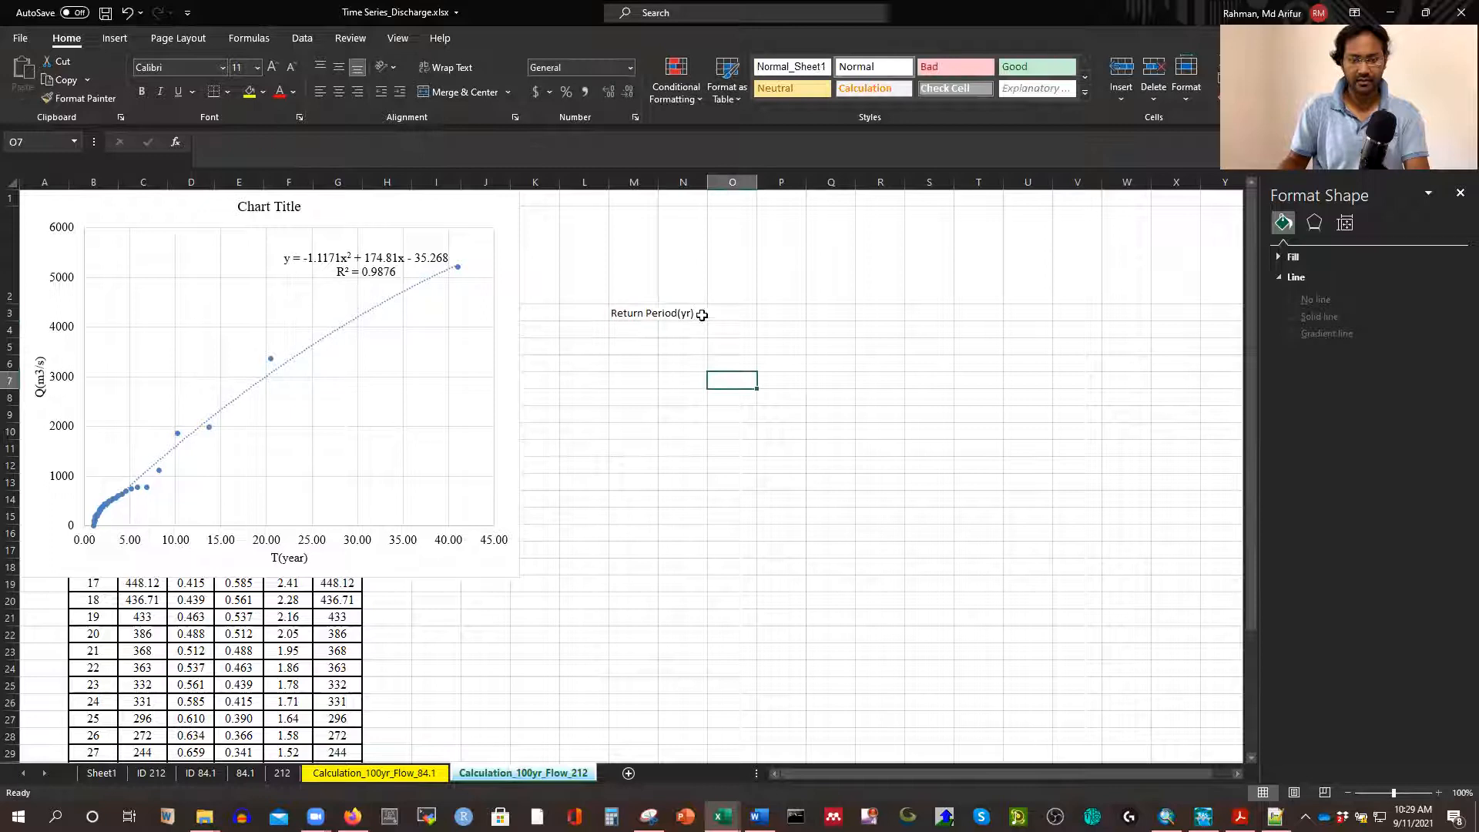
double_click(659, 182)
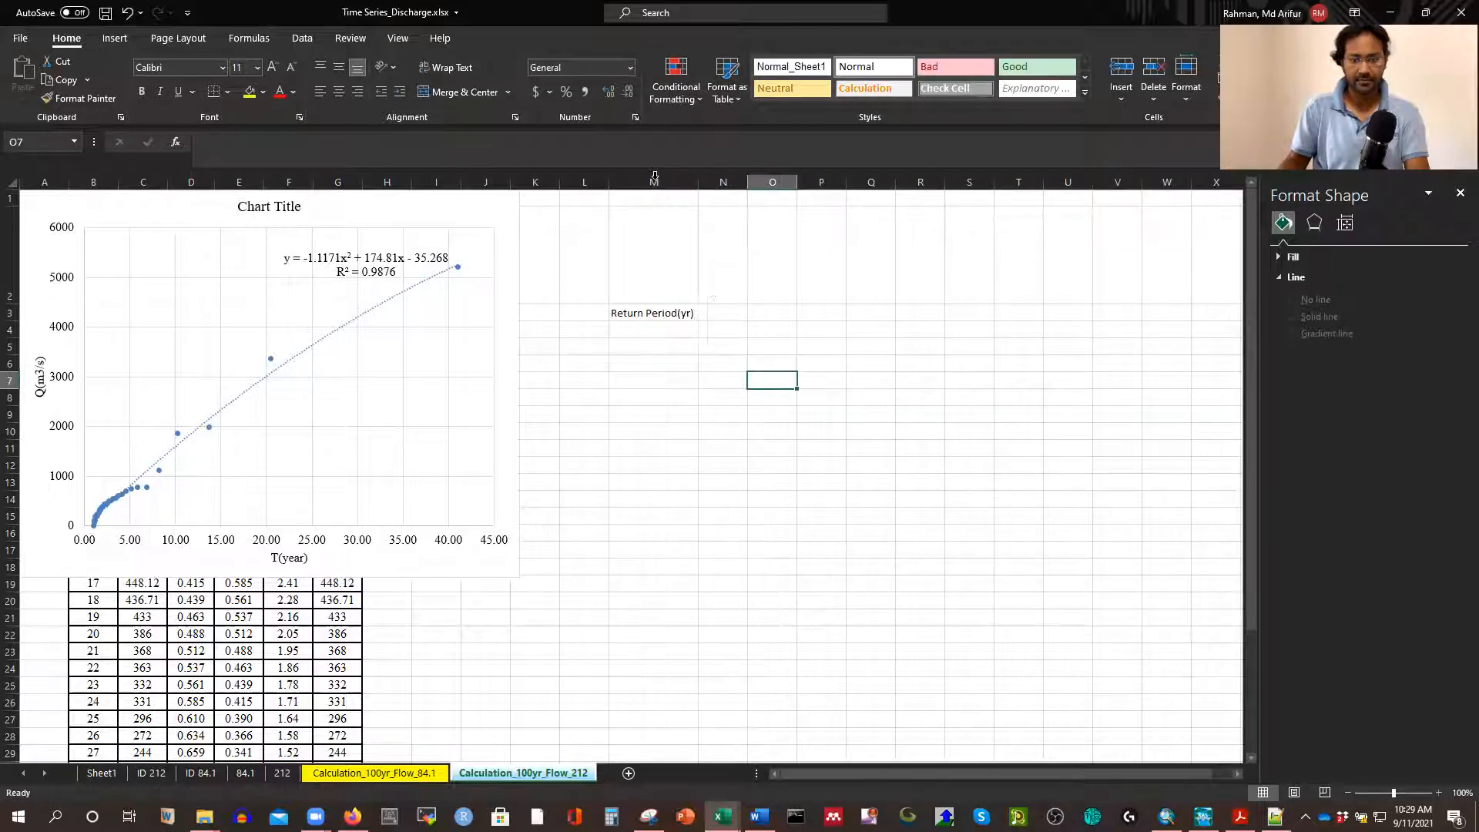
click(720, 309)
text(Discharge)
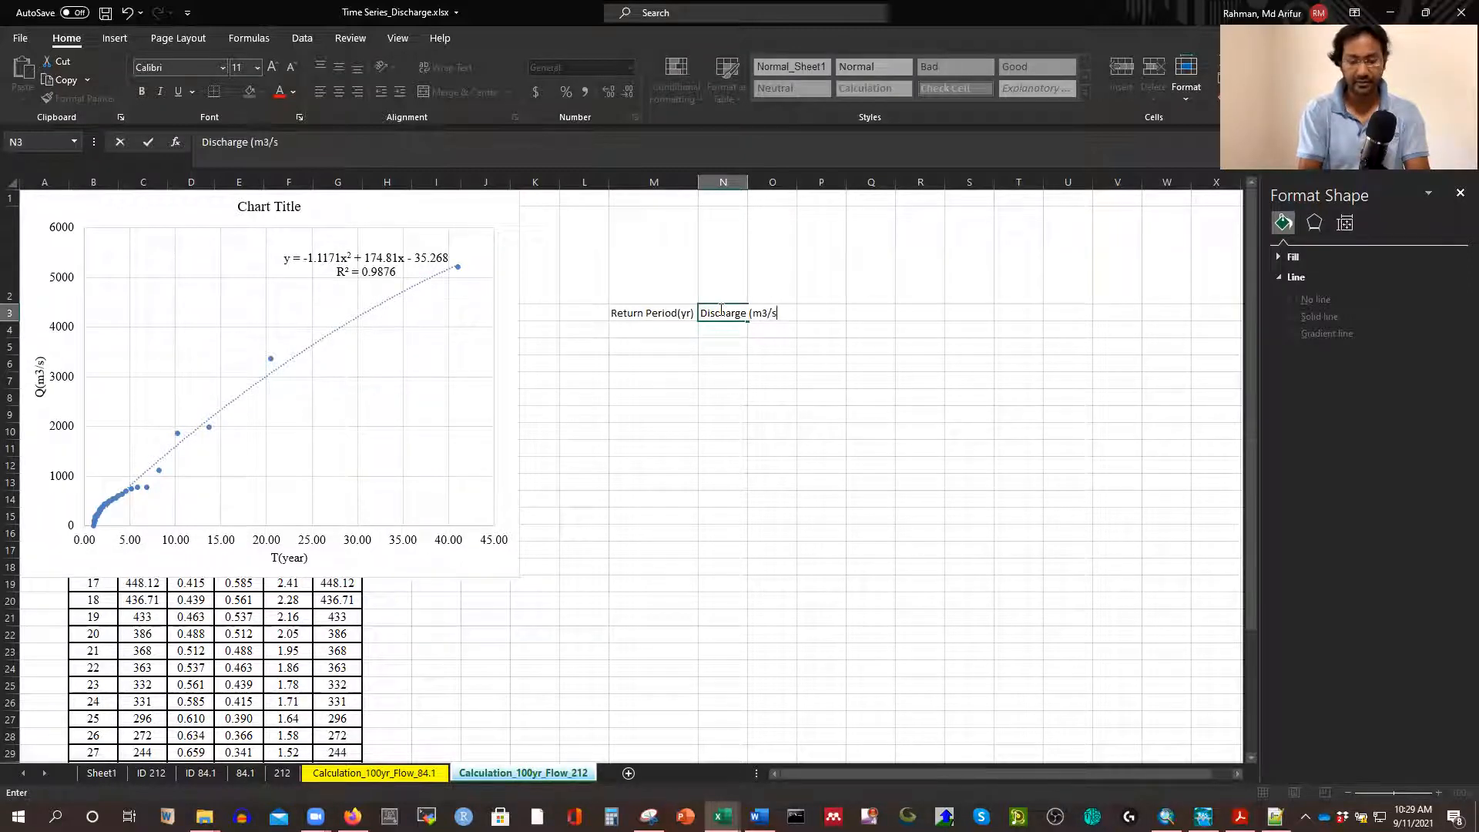
text((m3/s))
click(752, 183)
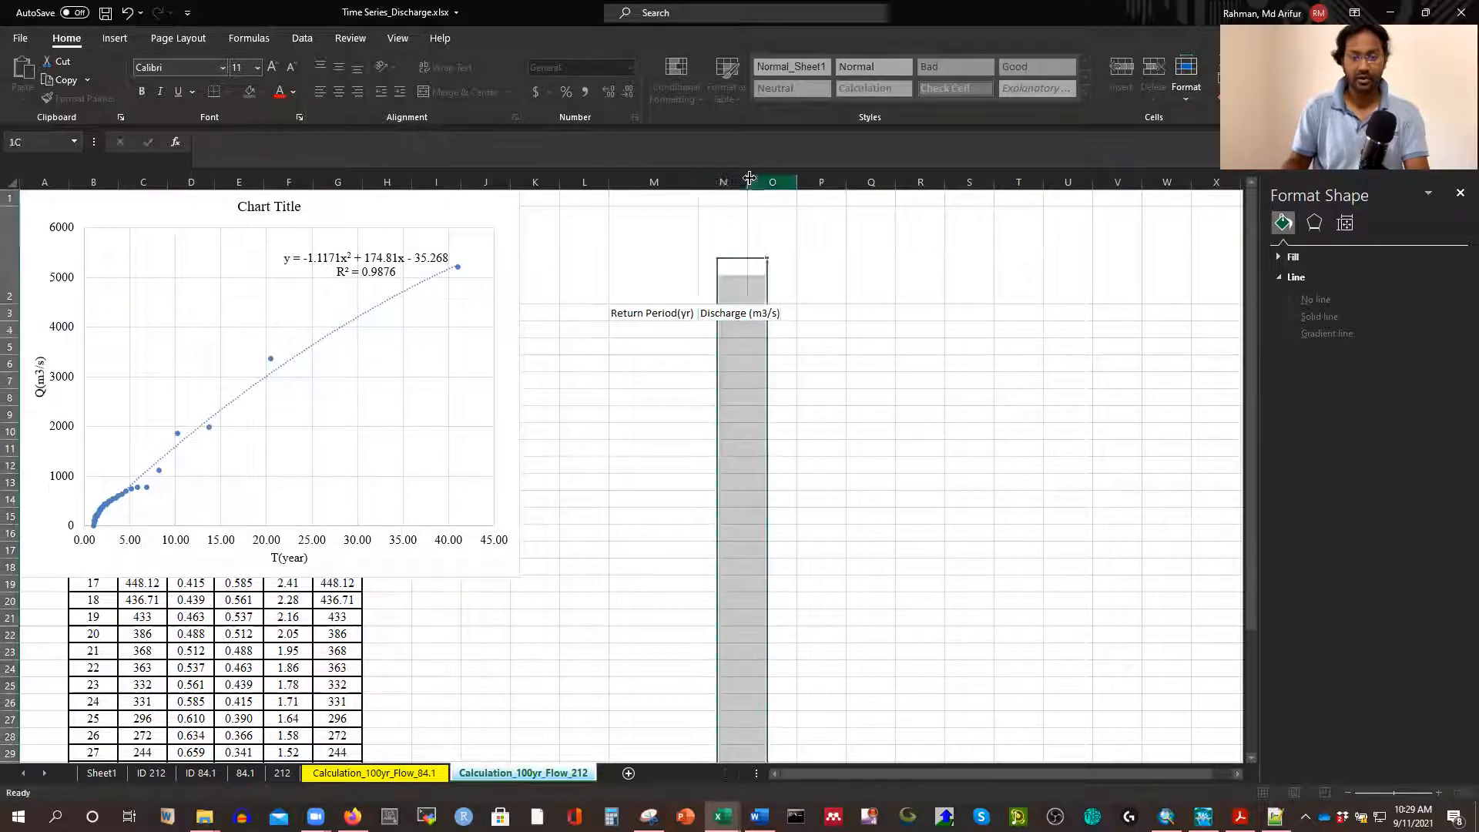
drag(748, 182, 785, 182)
click(830, 362)
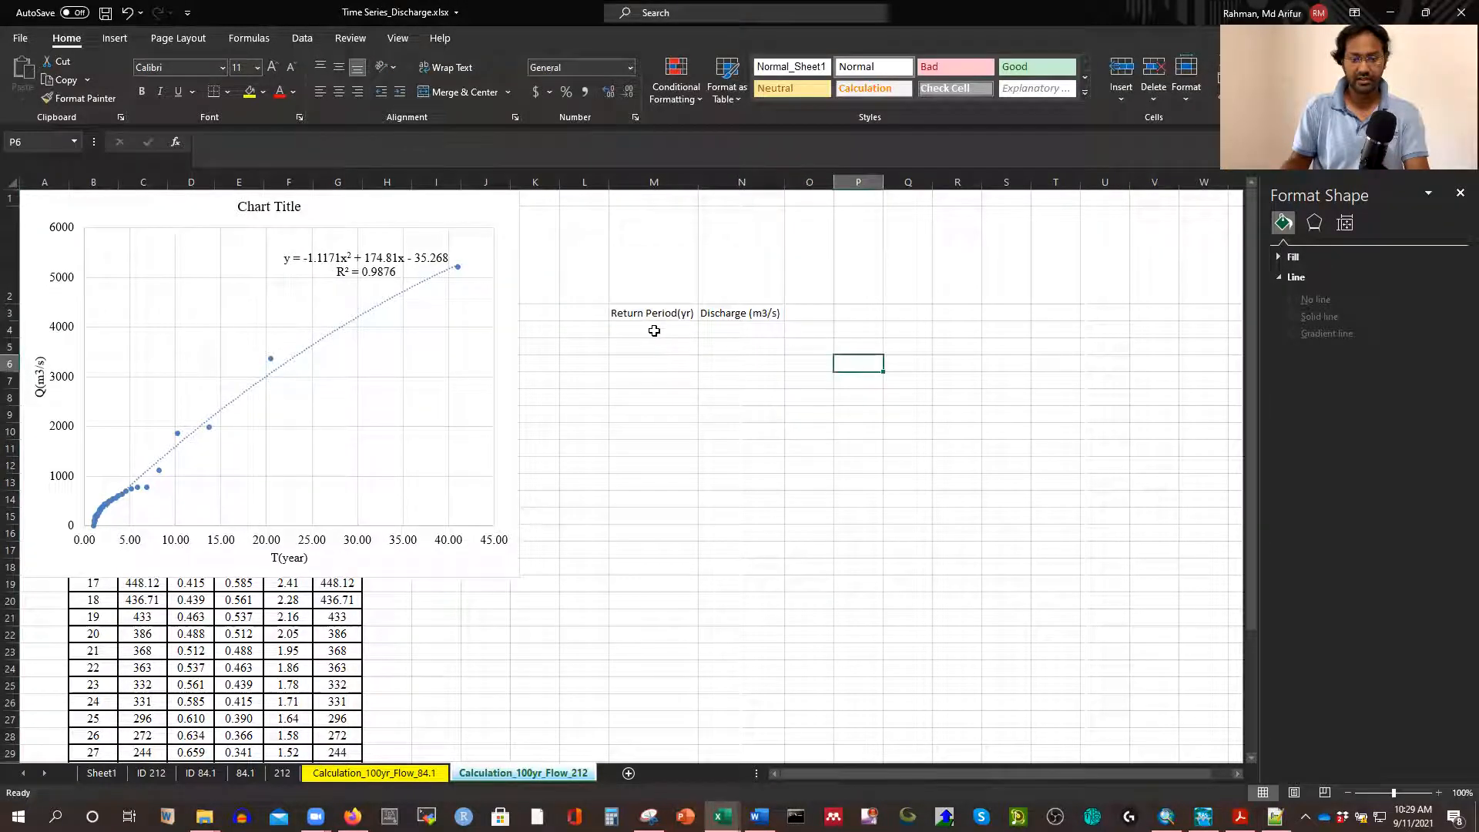
List the return periods 25, 50 and 100 in cells M4 to M6
click(652, 330)
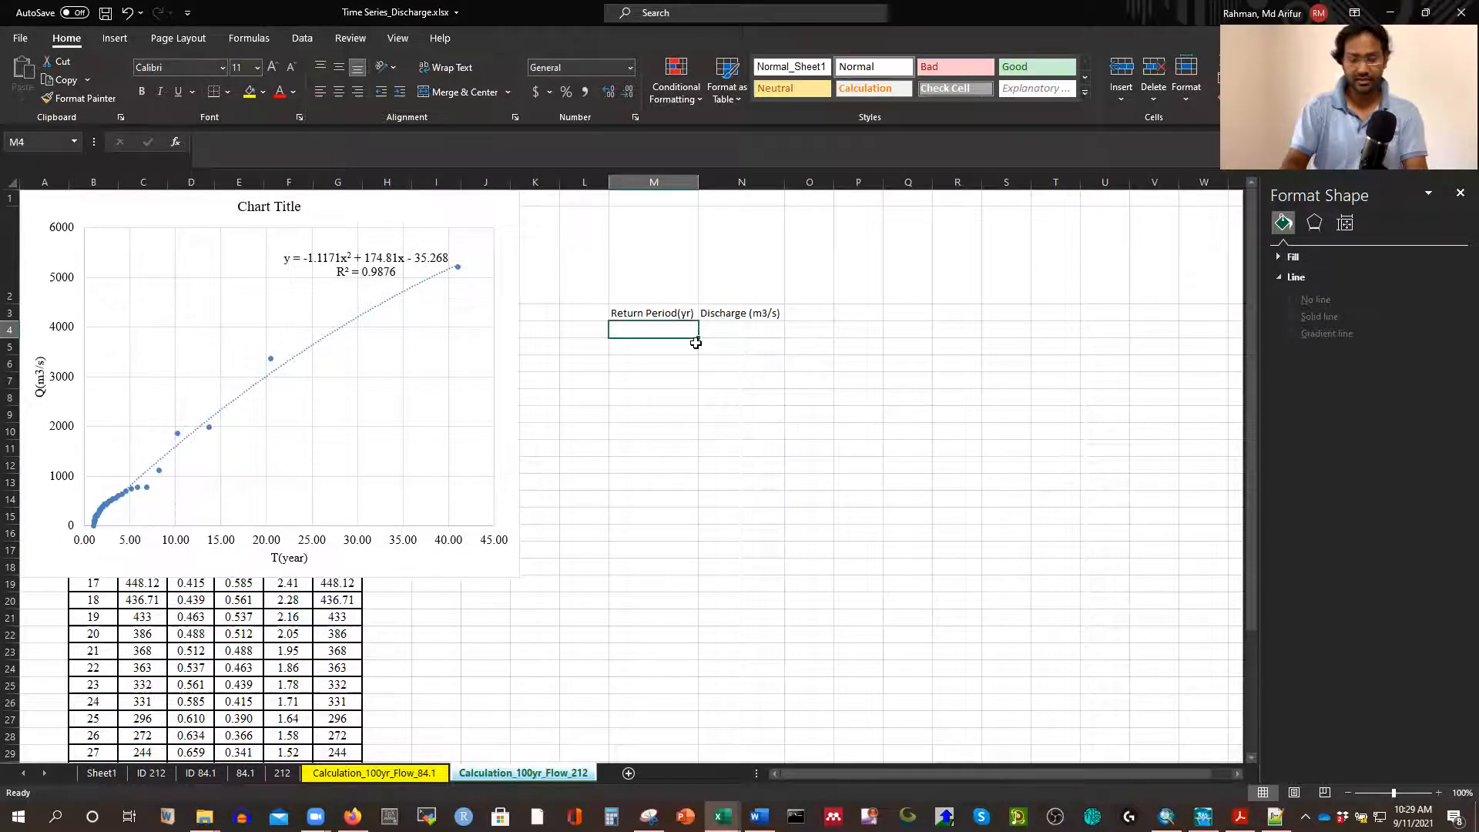
text(5)
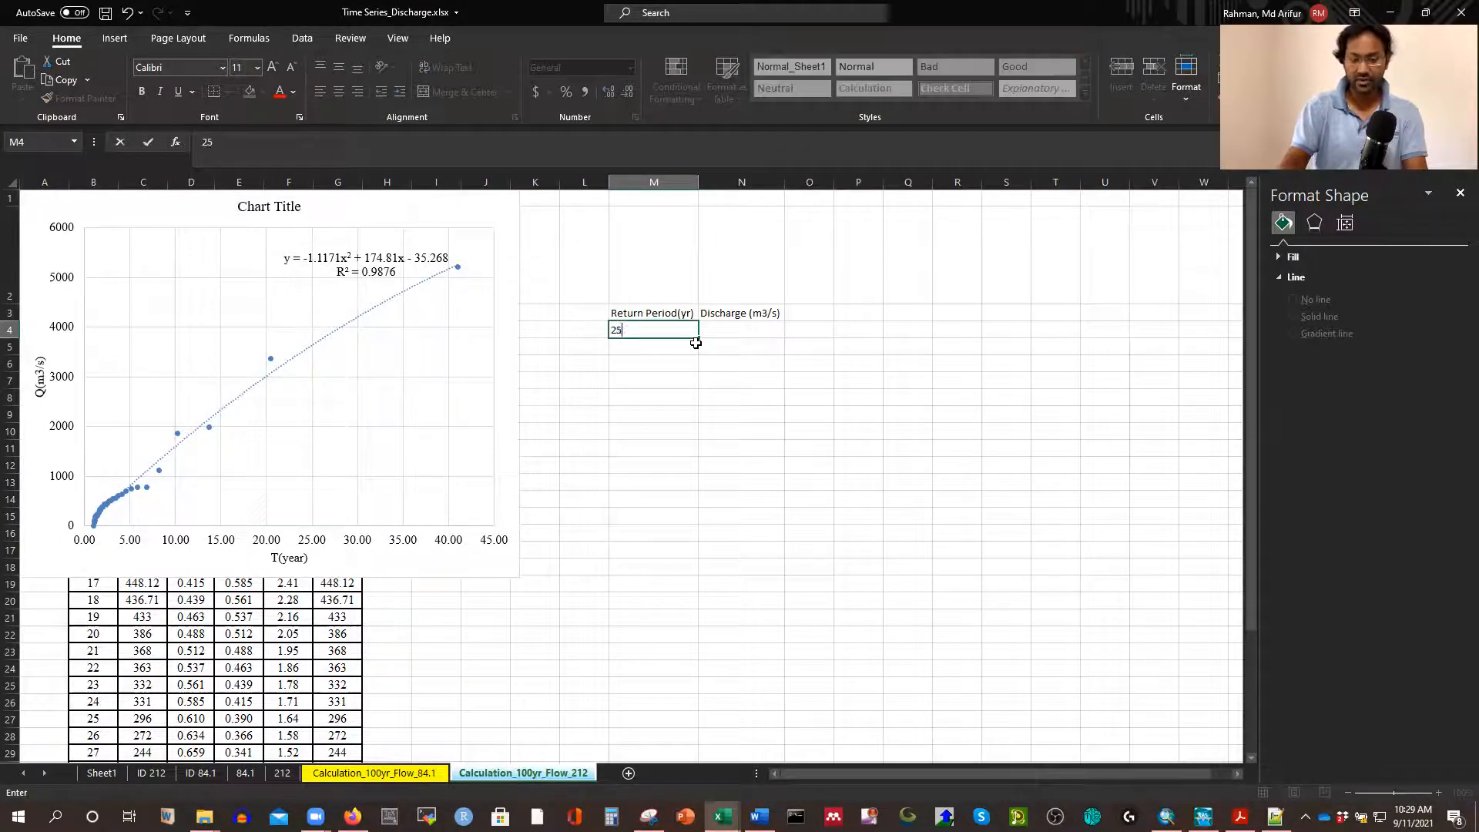
key(Return)
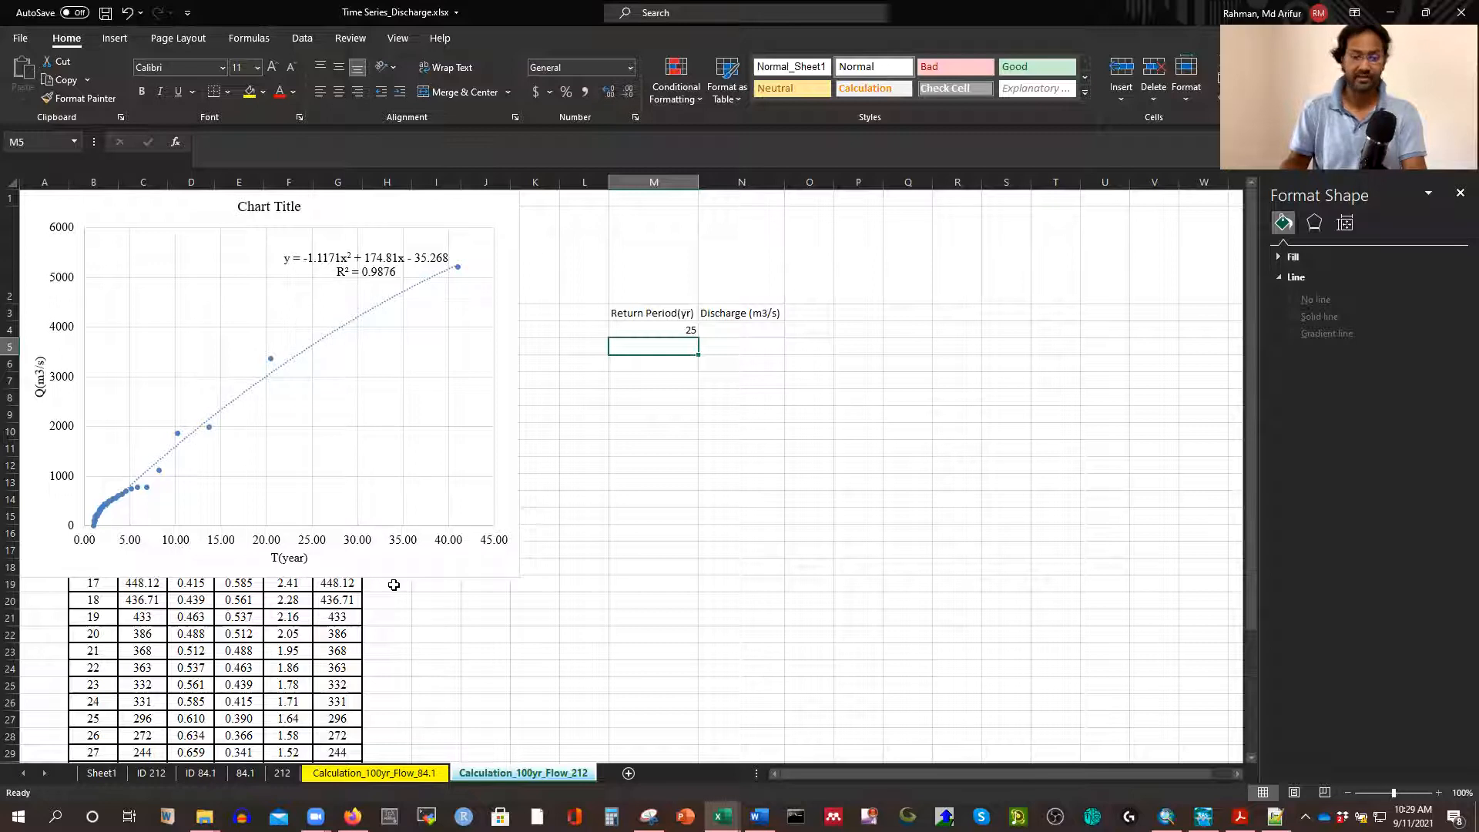
text(50)
key(Return)
text(100)
key(ctrl+Return)
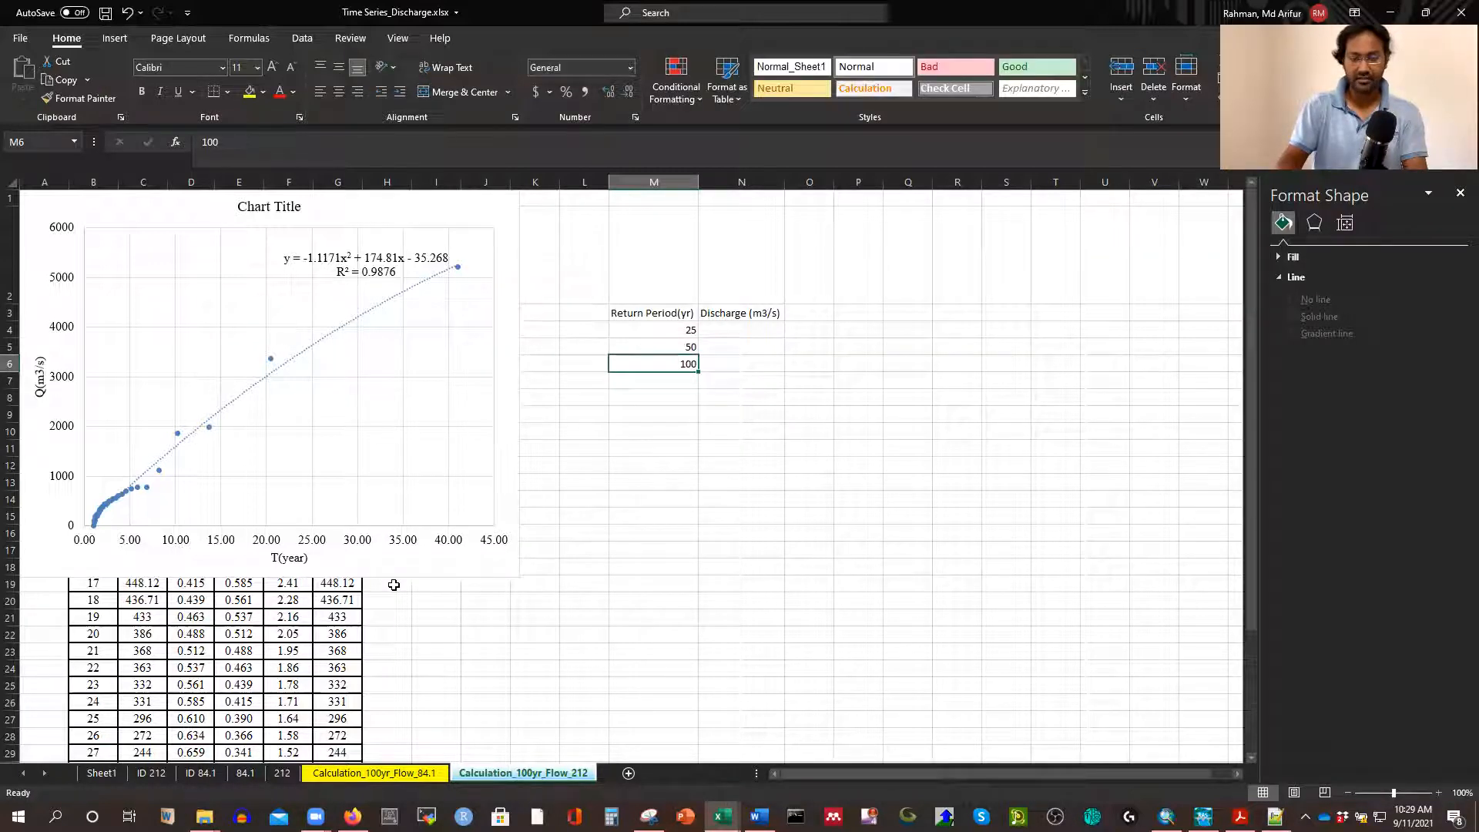
Add a 500-year return period in cell M7
key(Return)
text(5)
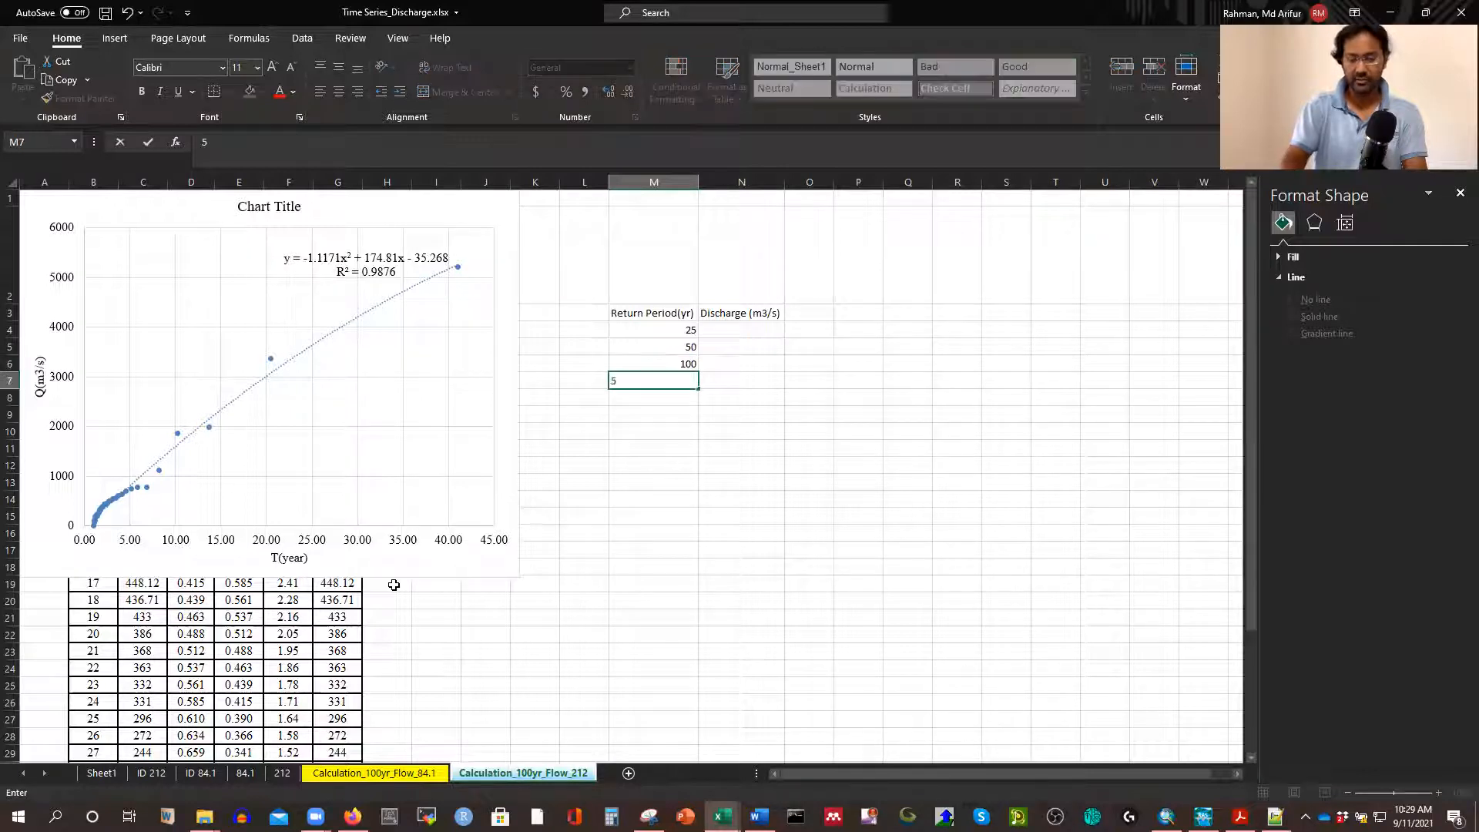
text(00)
click(809, 450)
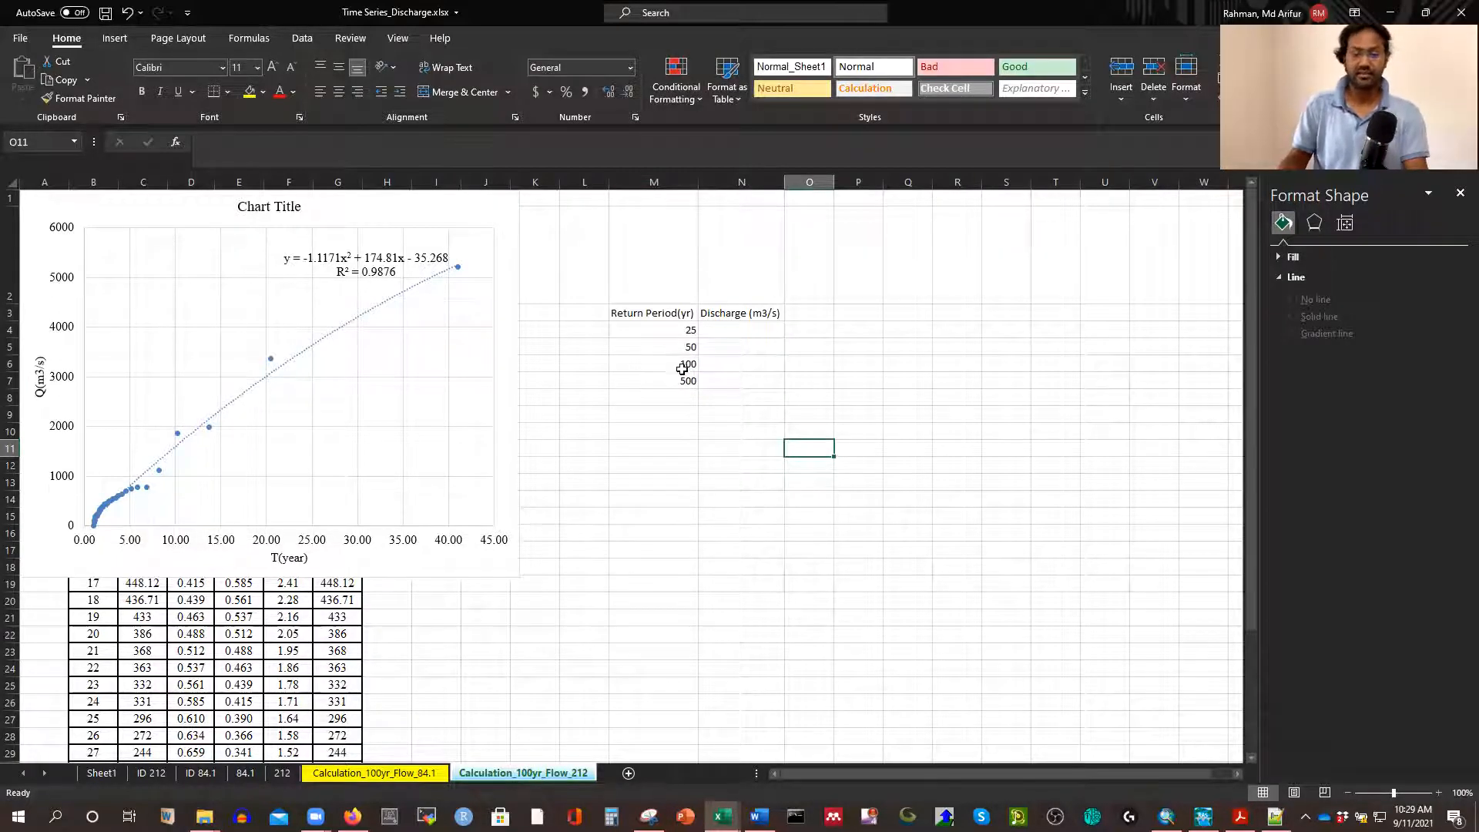
click(732, 330)
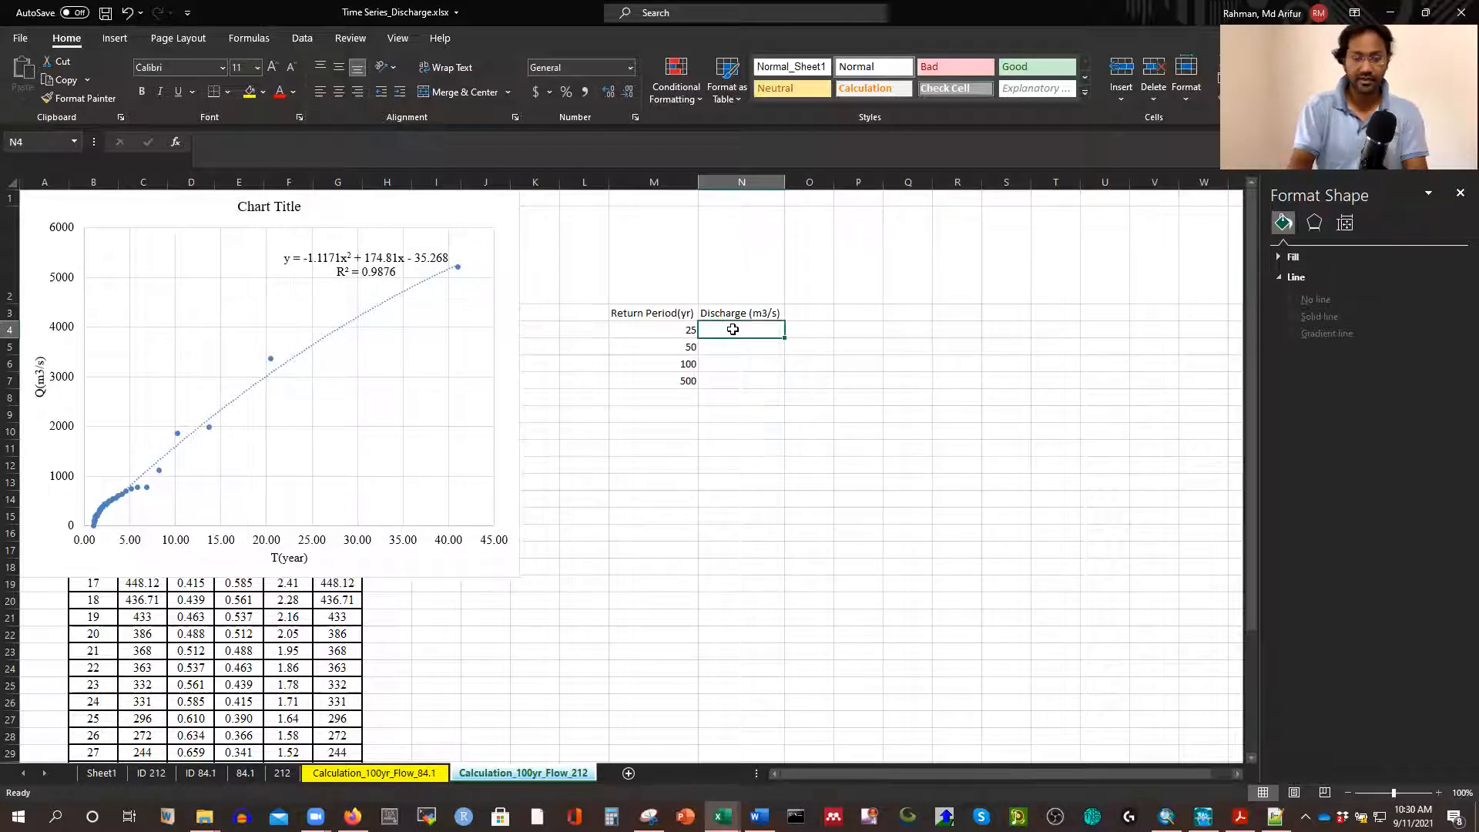
text(=)
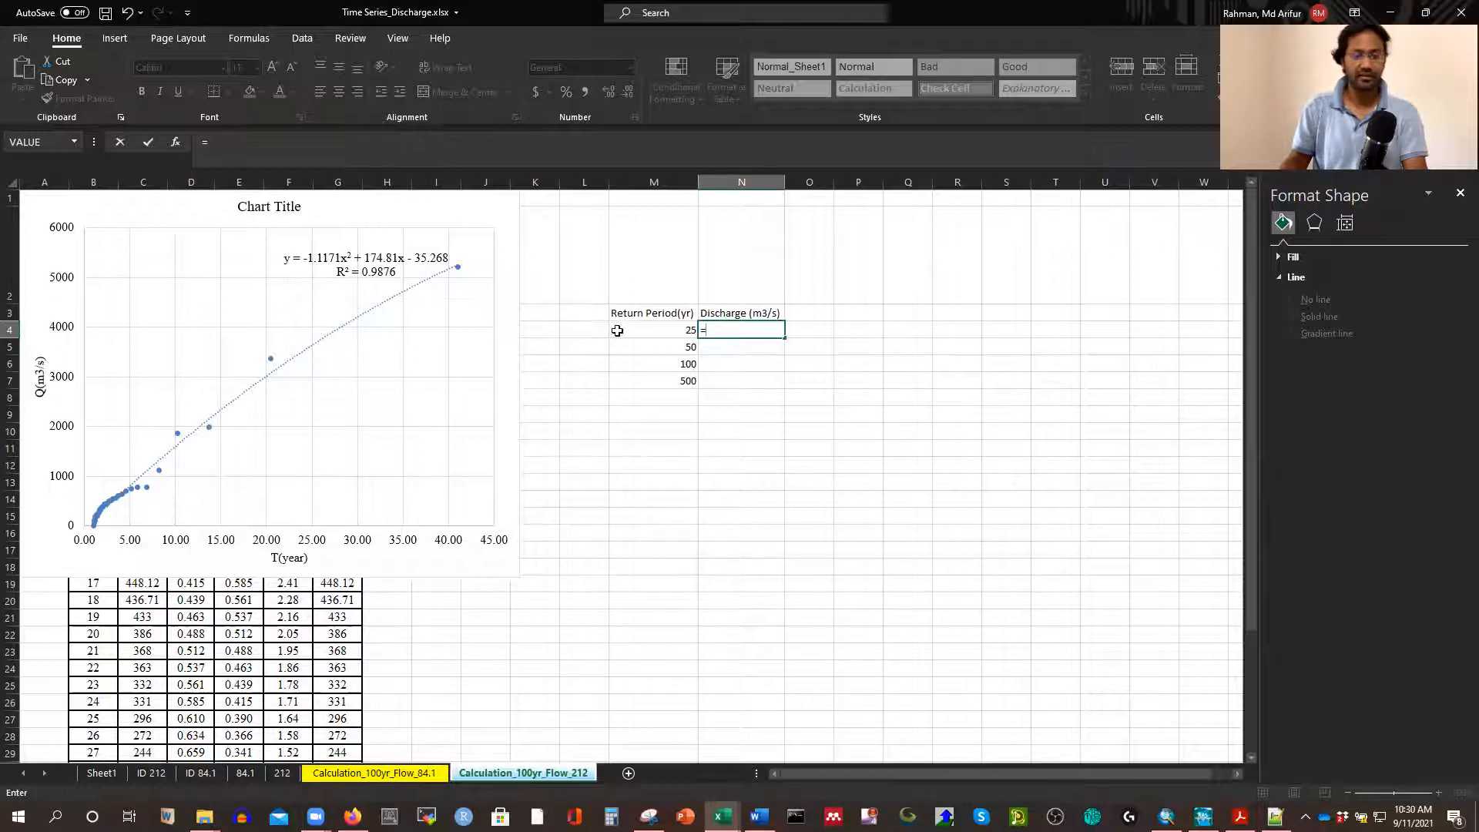
click(848, 359)
key(Escape)
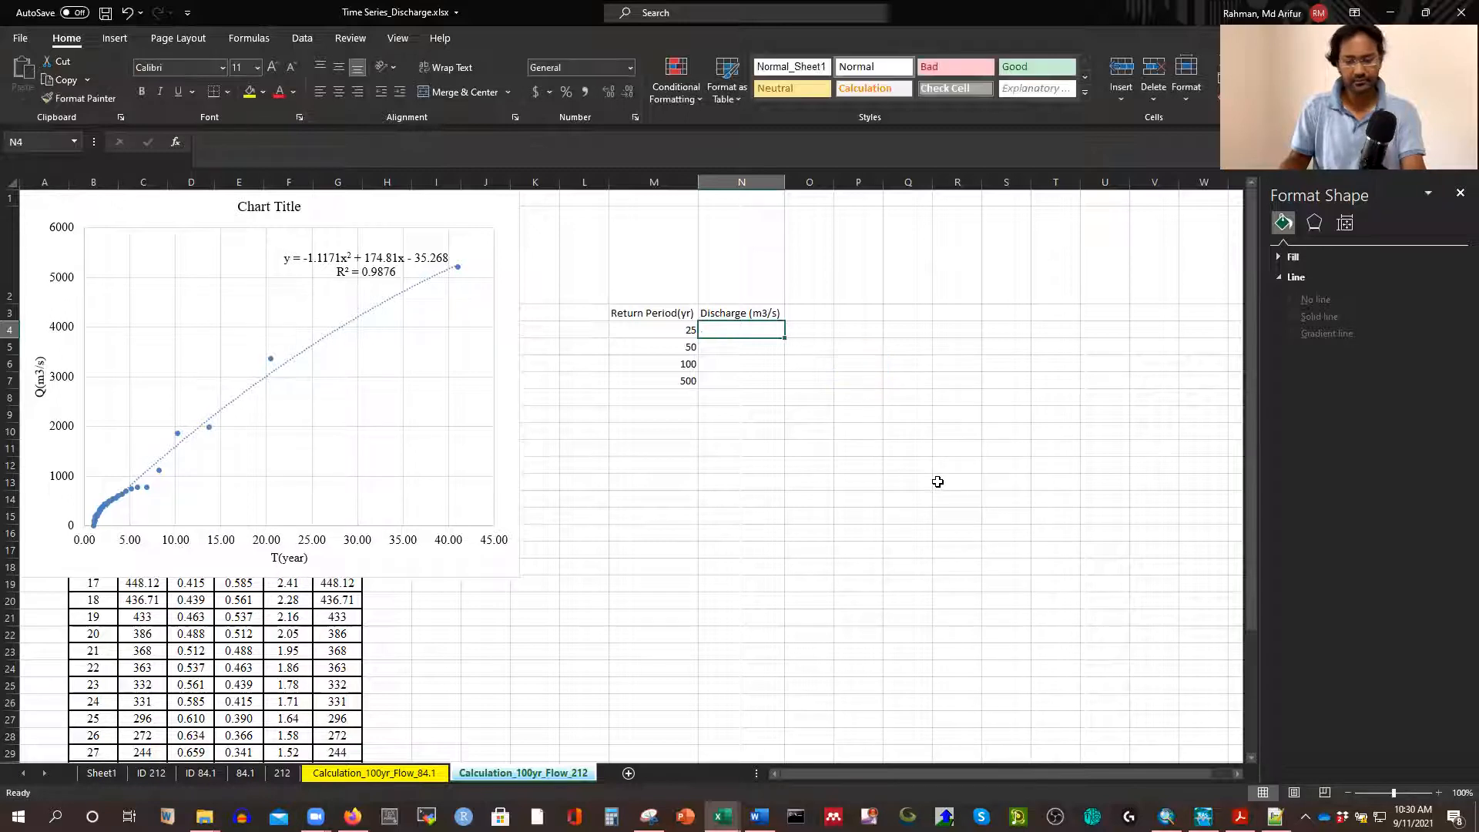
Enlarge the worksheet view to 130% and close the Format Shape pane
click(1438, 793)
click(1438, 793)
click(1438, 793)
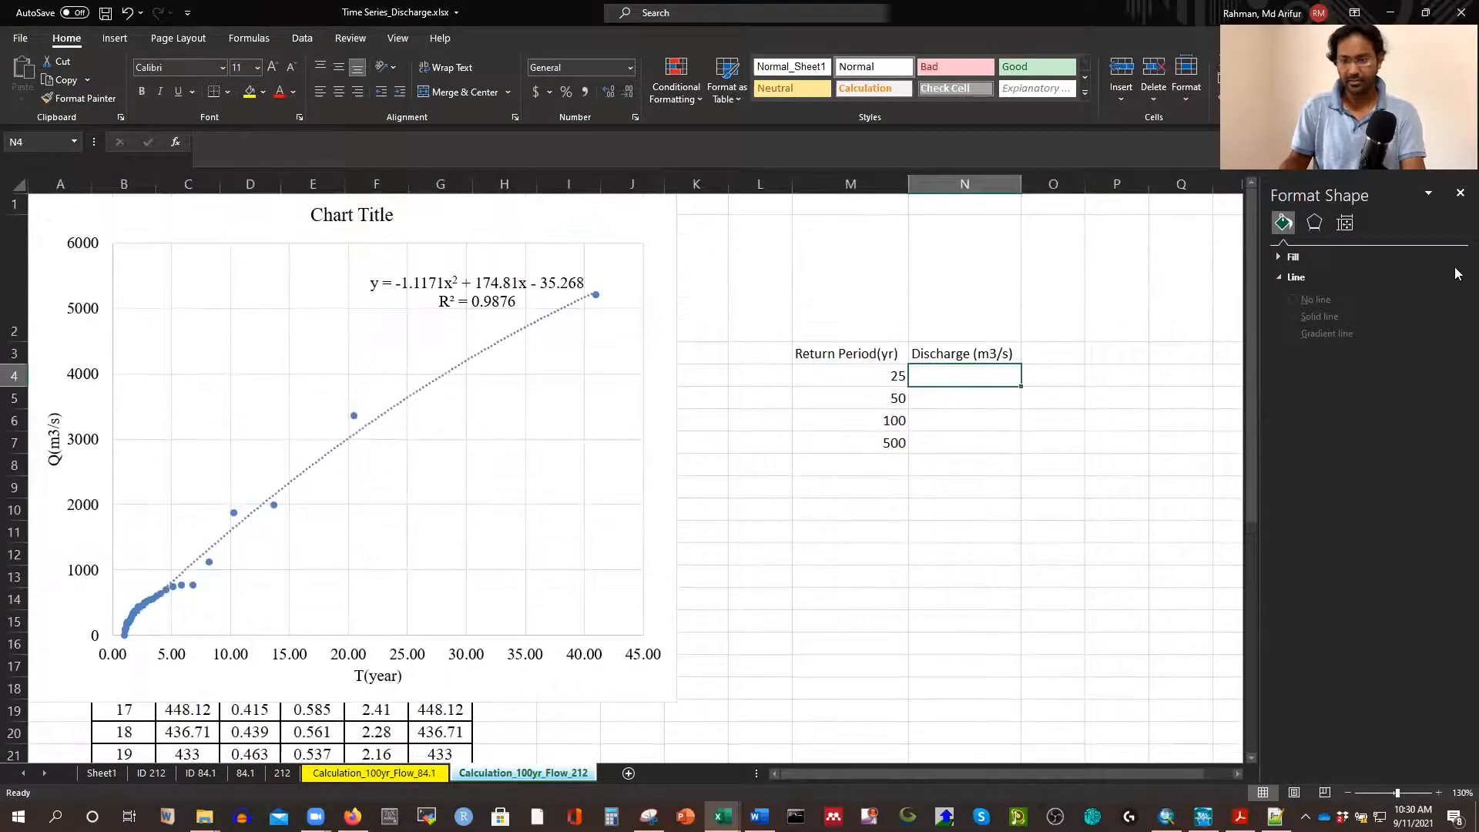
click(1459, 193)
click(990, 459)
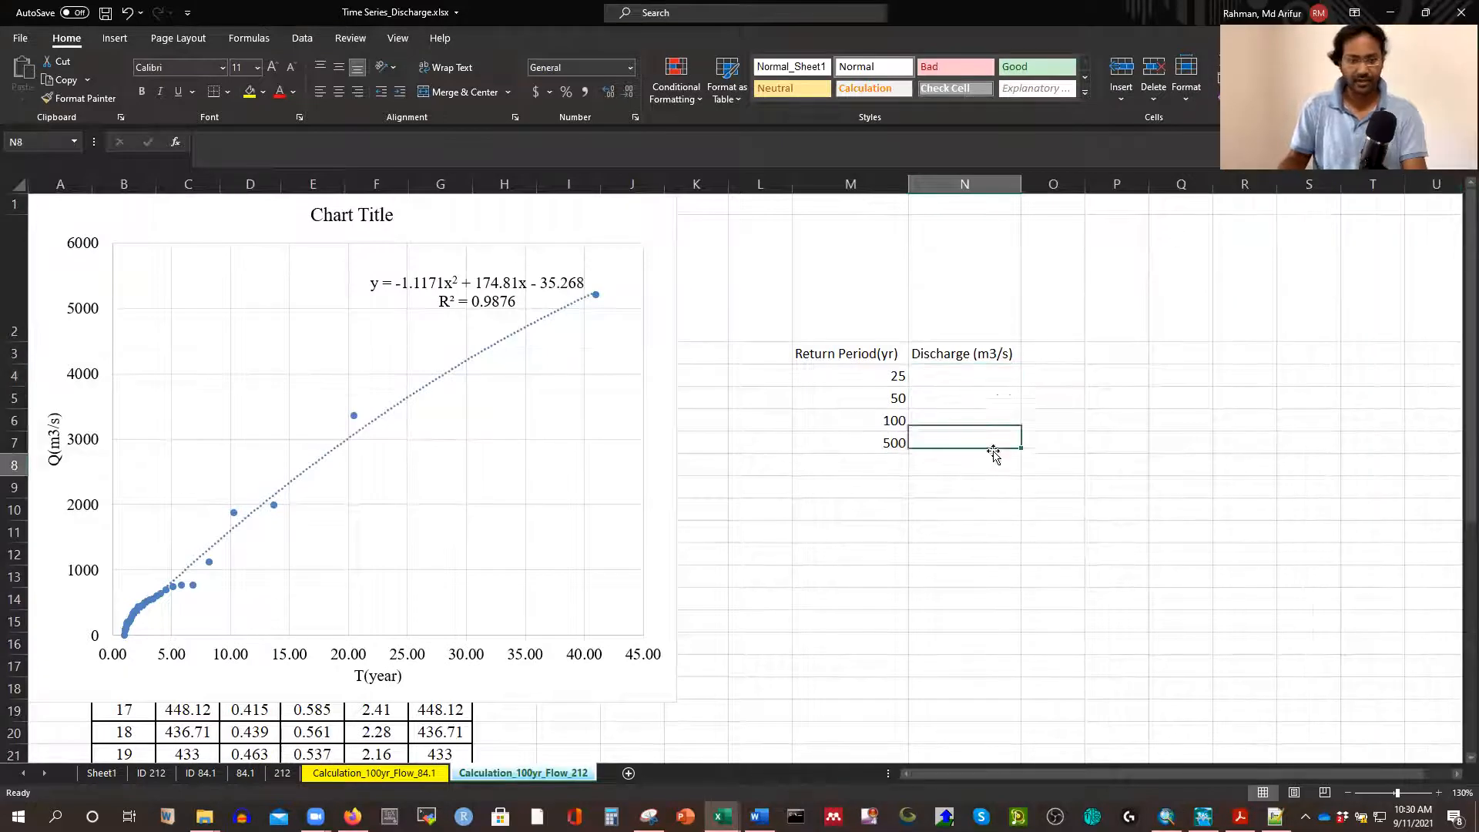
Calculate the 25-year discharge in N4 from the polynomial equation with the formula =-1.1171*M4^2+174.81*M4-35.268
click(933, 379)
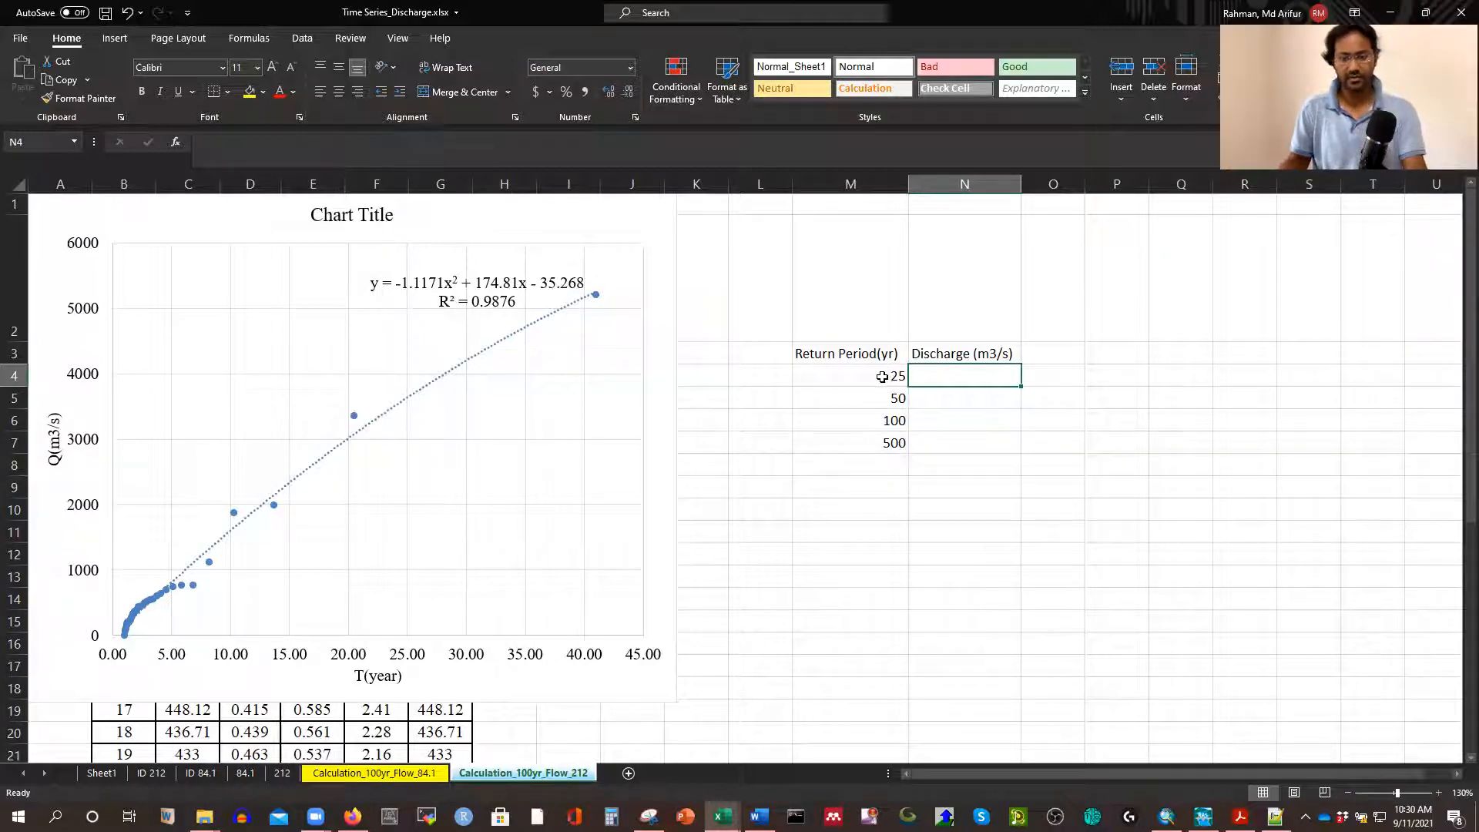
text(=-1.1171*)
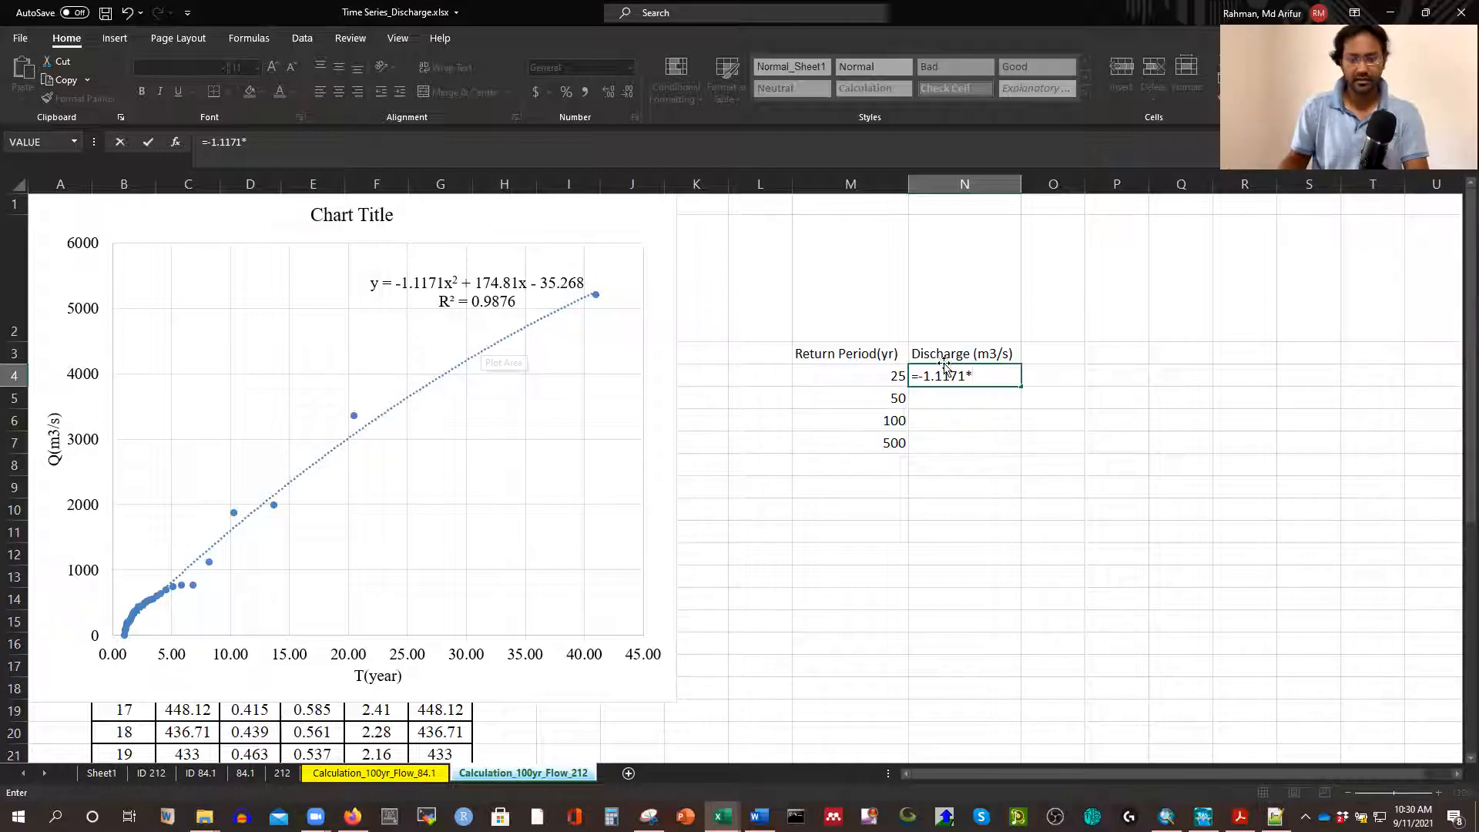
click(873, 375)
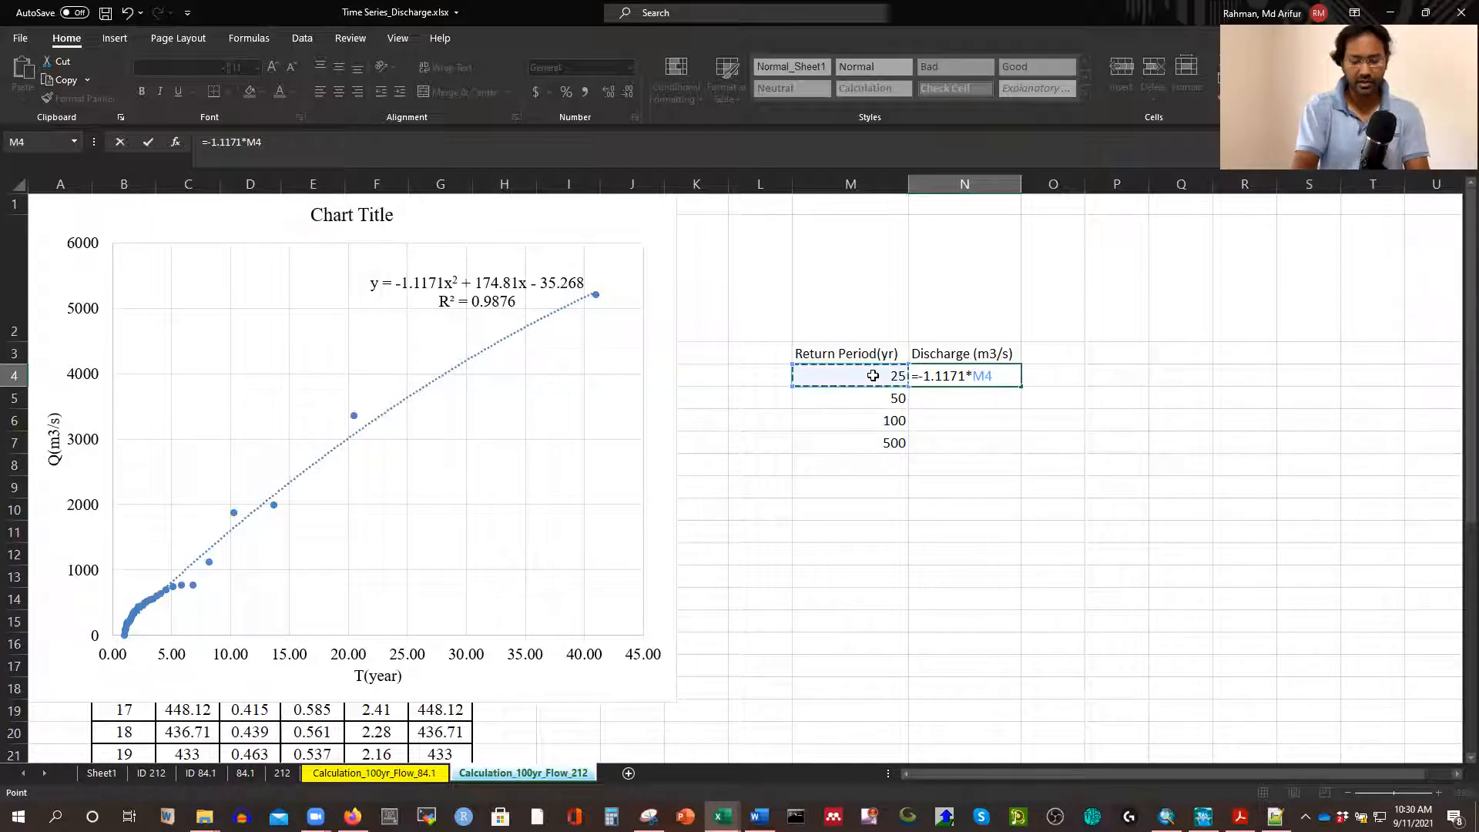
text(^)
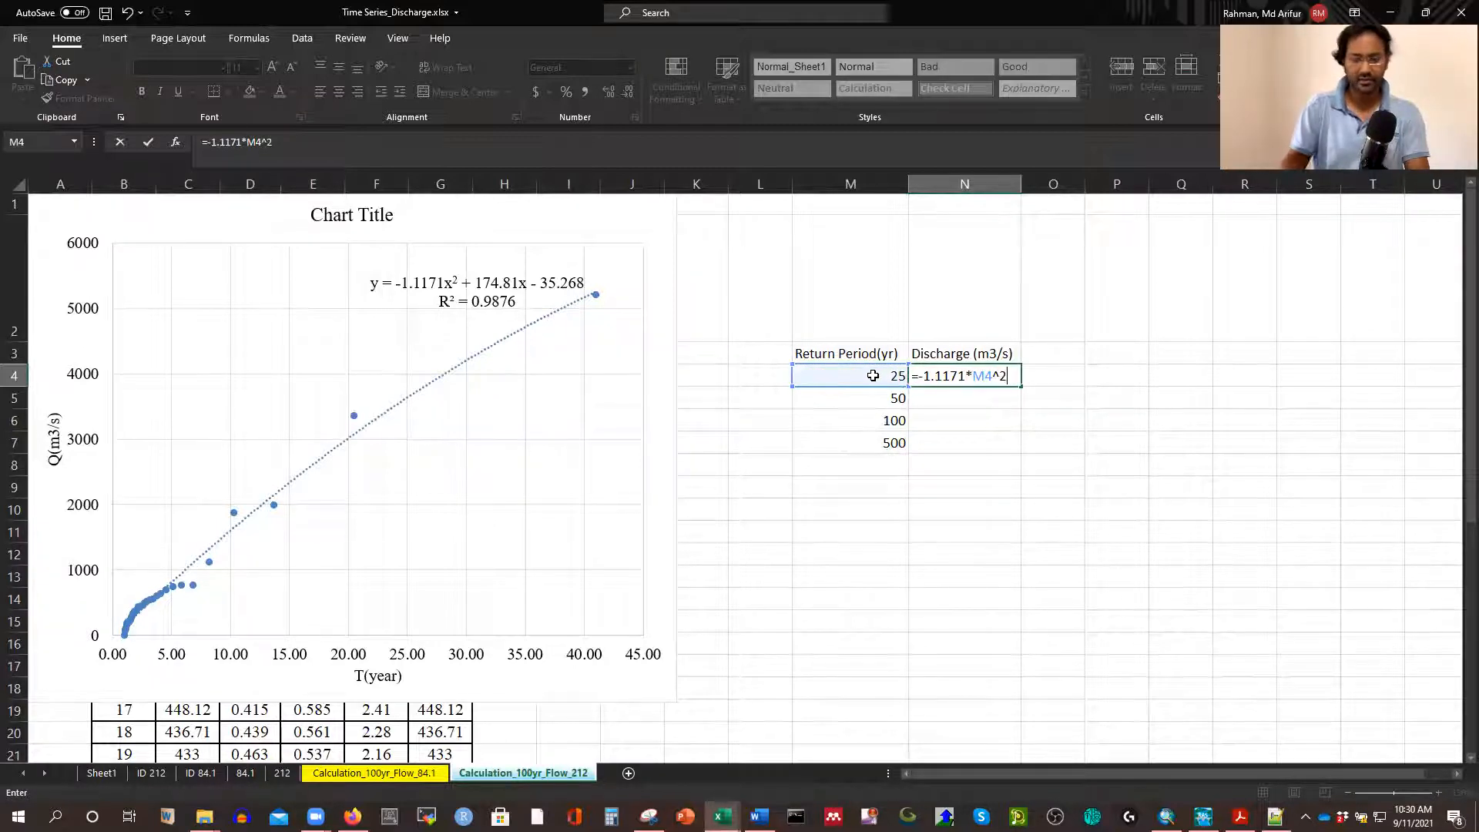
text(2+174.81*)
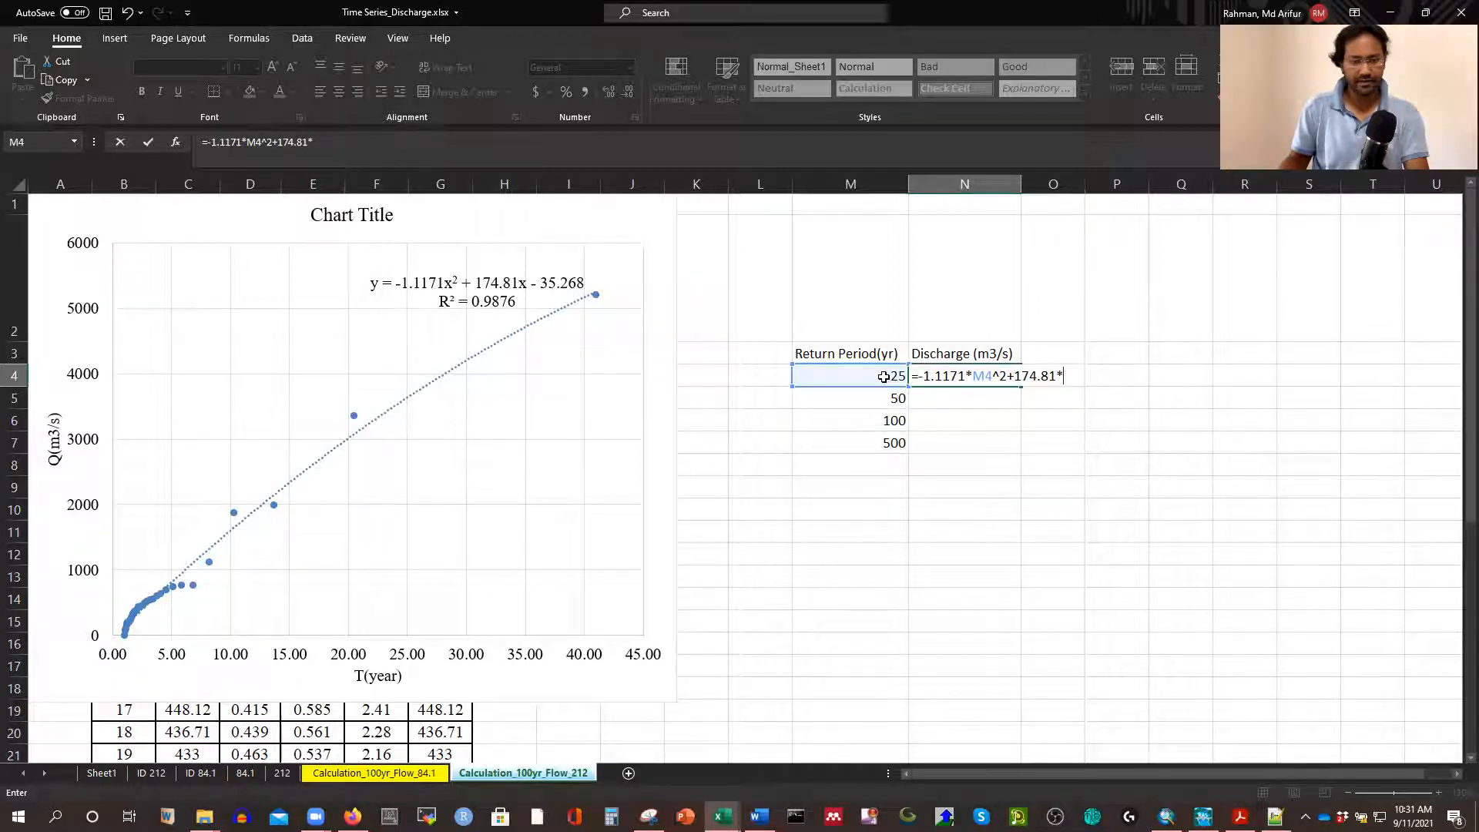
click(884, 376)
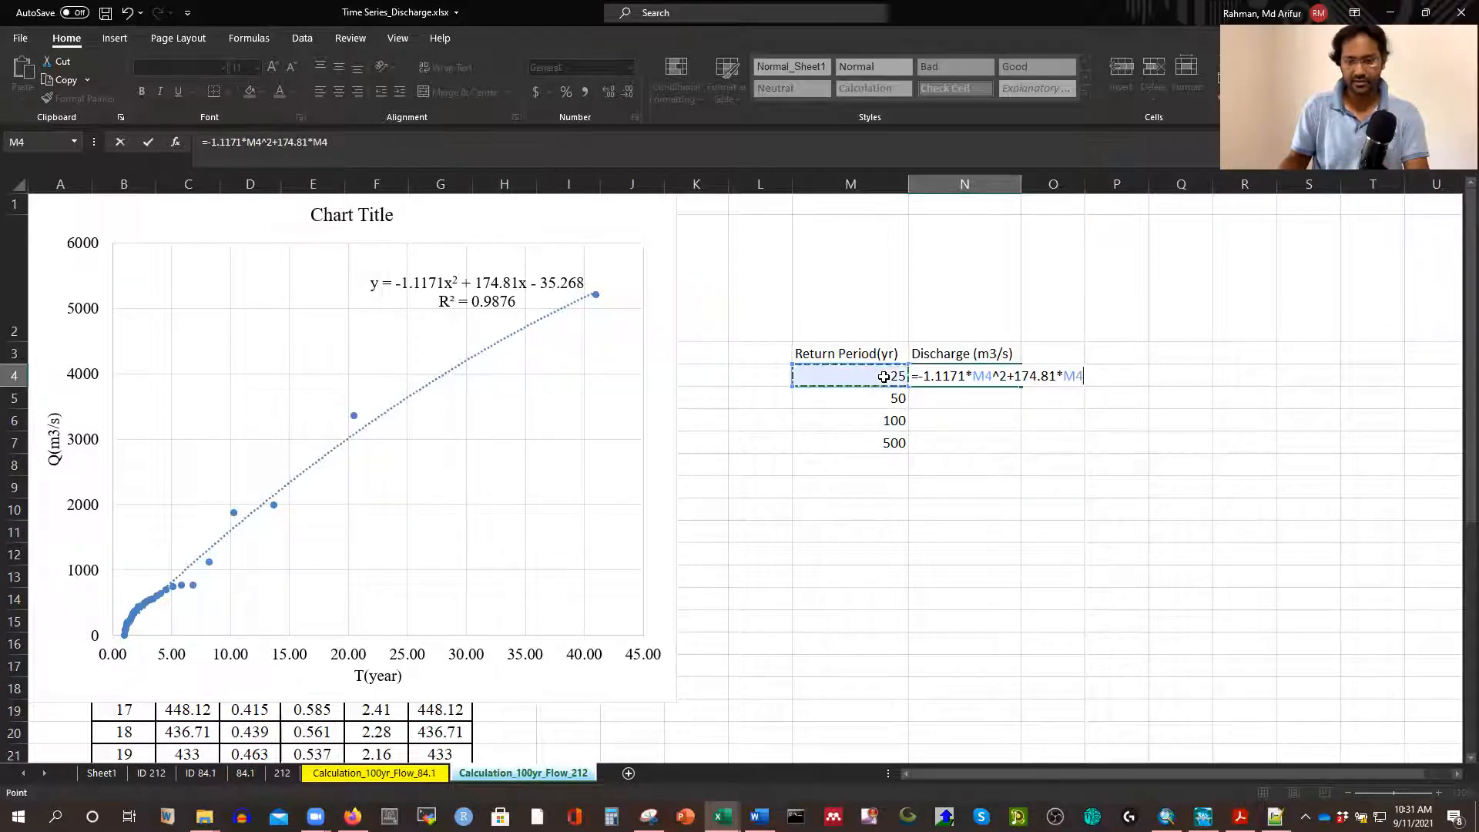
text(-35.268)
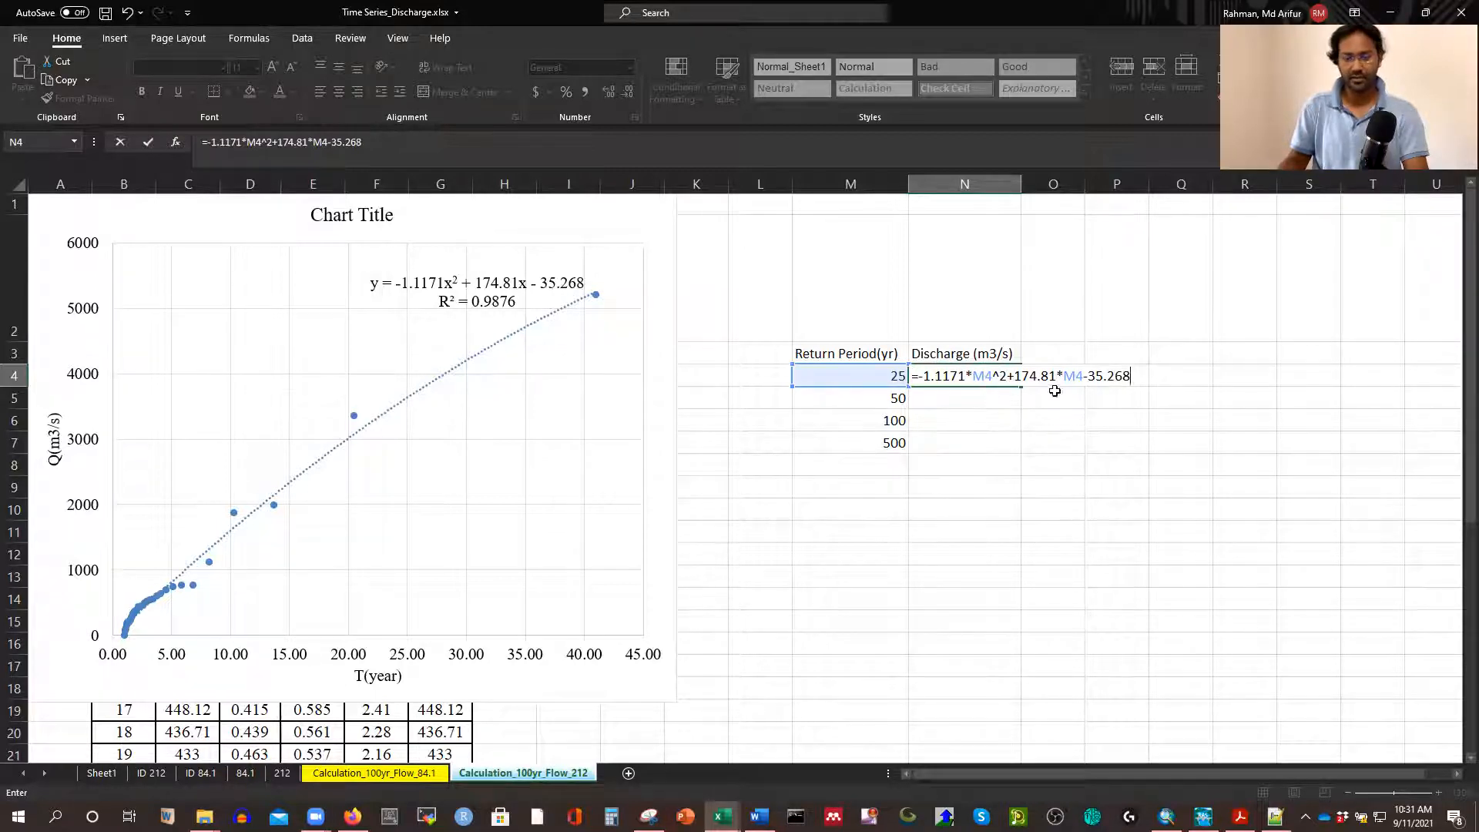
key(Return)
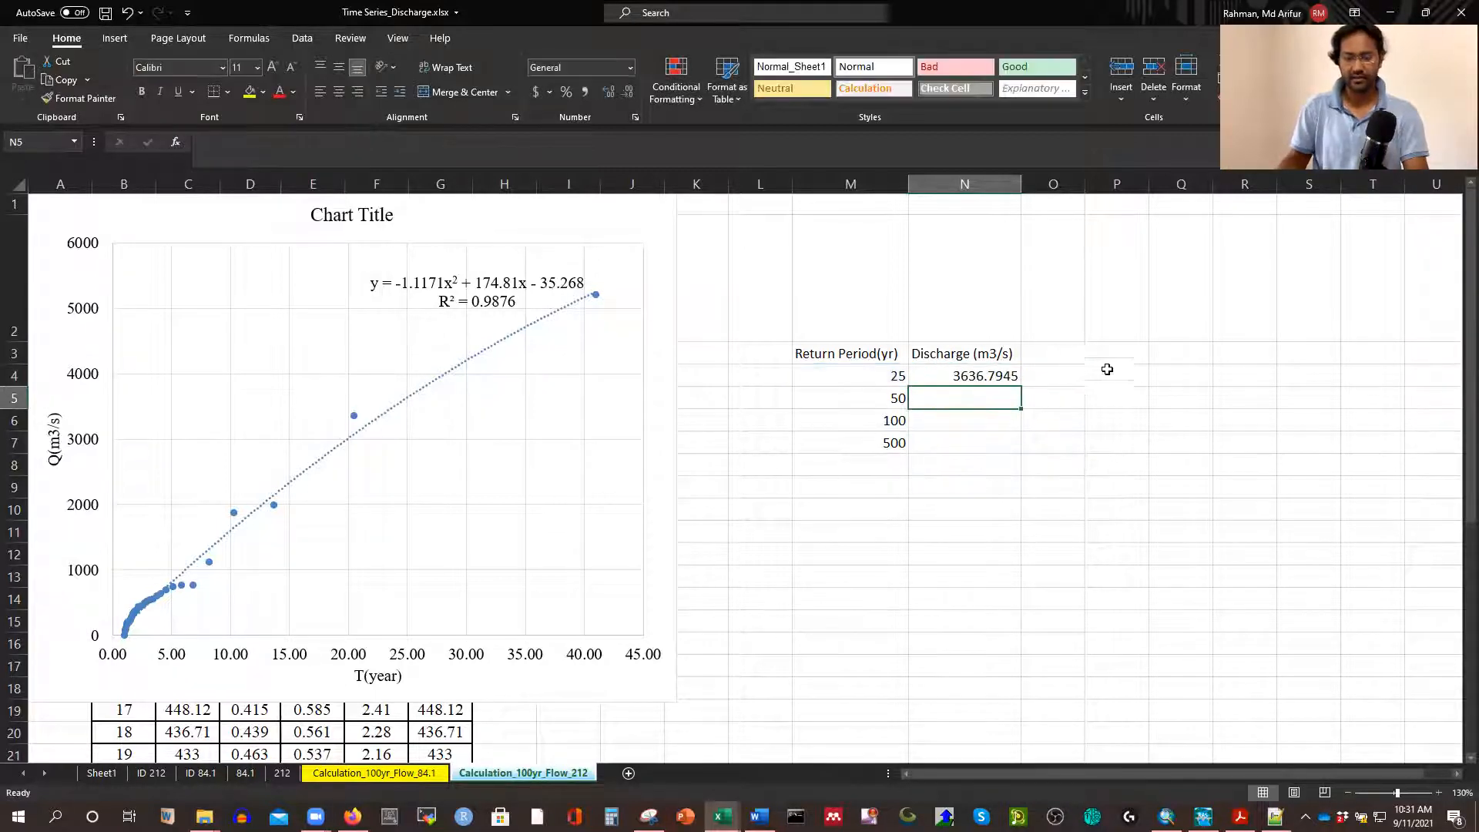
Fill the discharge formula from N4 down through N7 and check the 500-year row
click(990, 375)
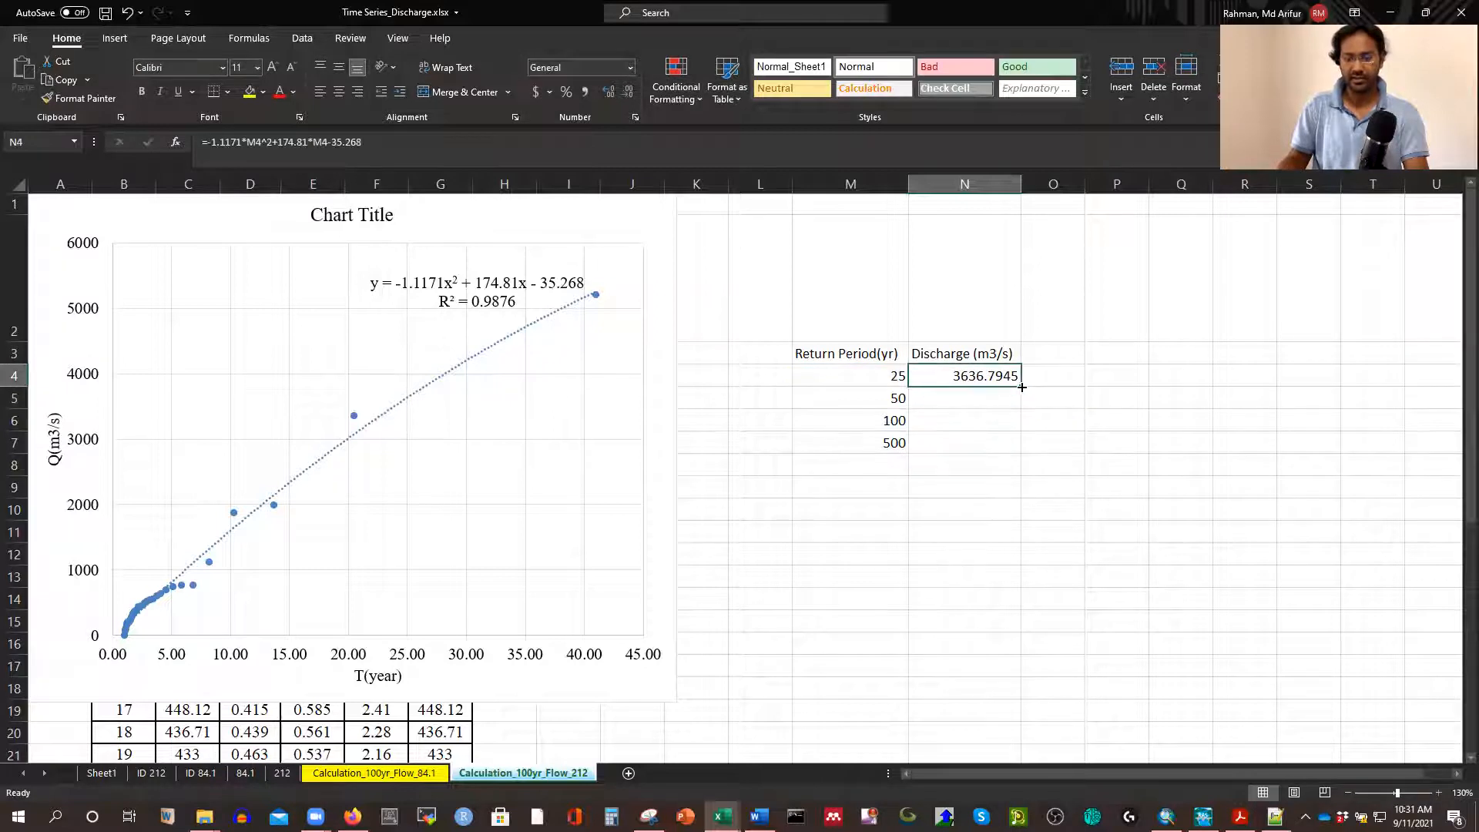
double_click(1020, 387)
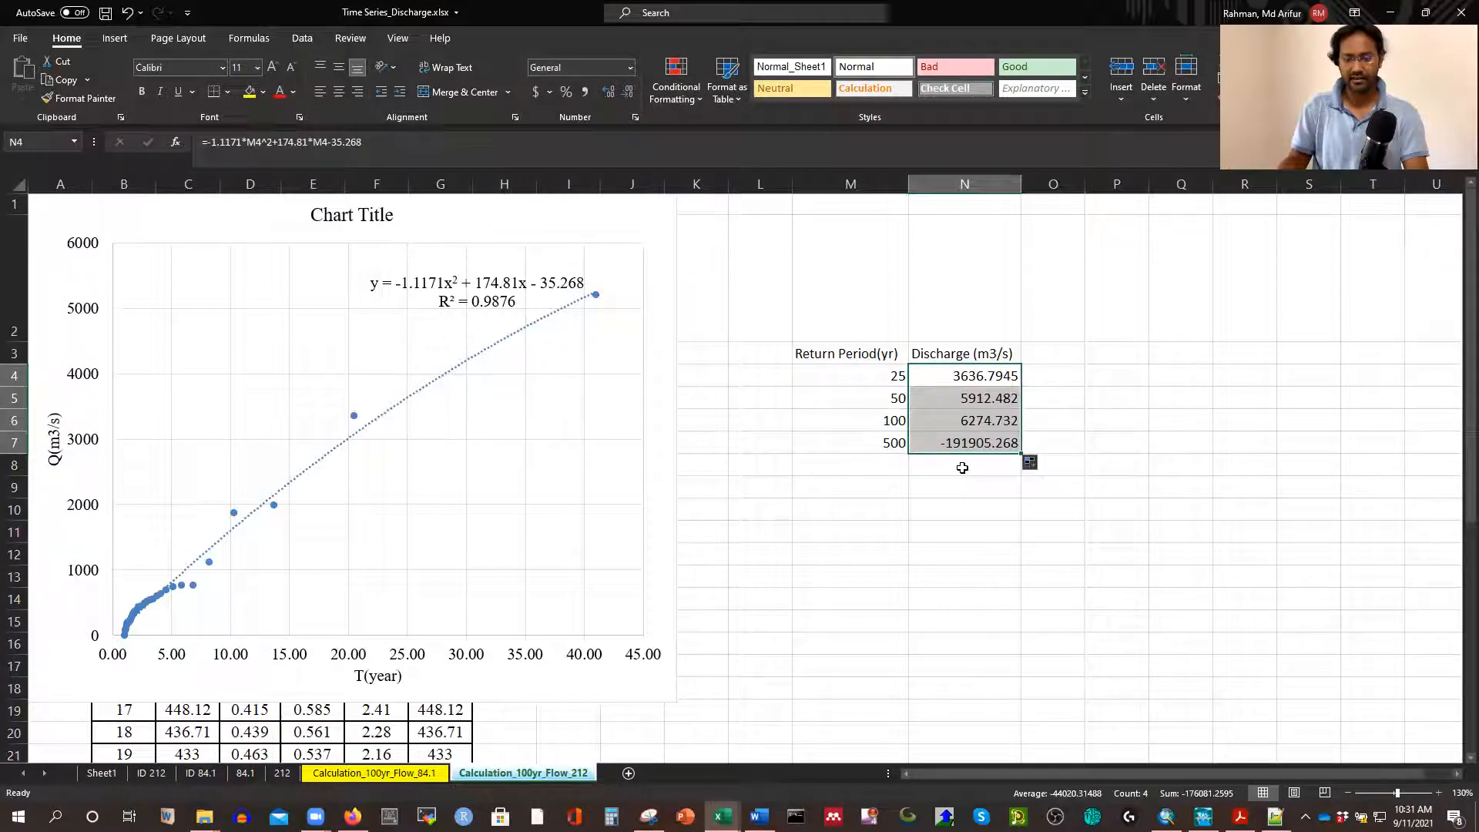
click(1126, 434)
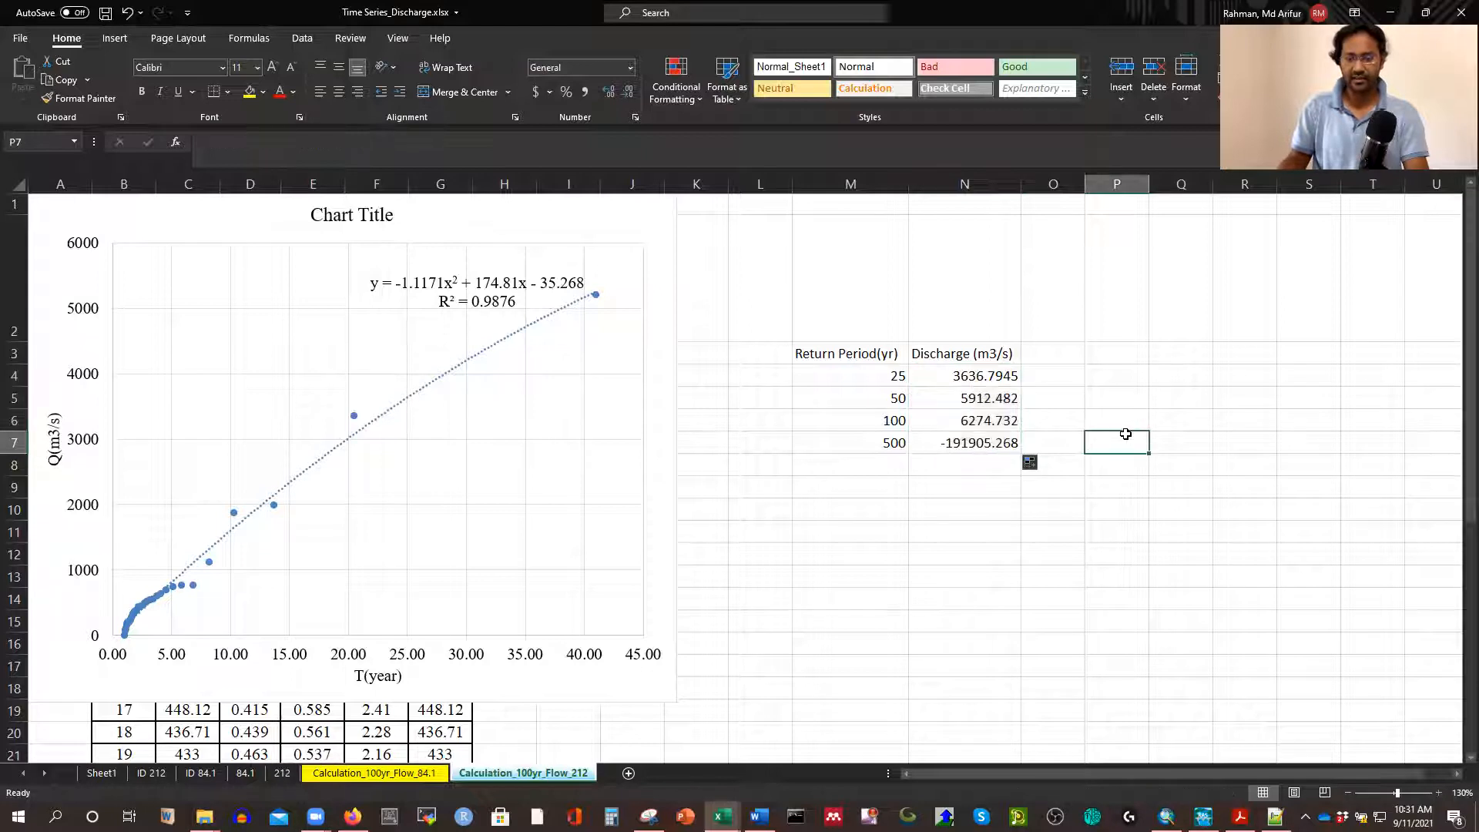
click(972, 445)
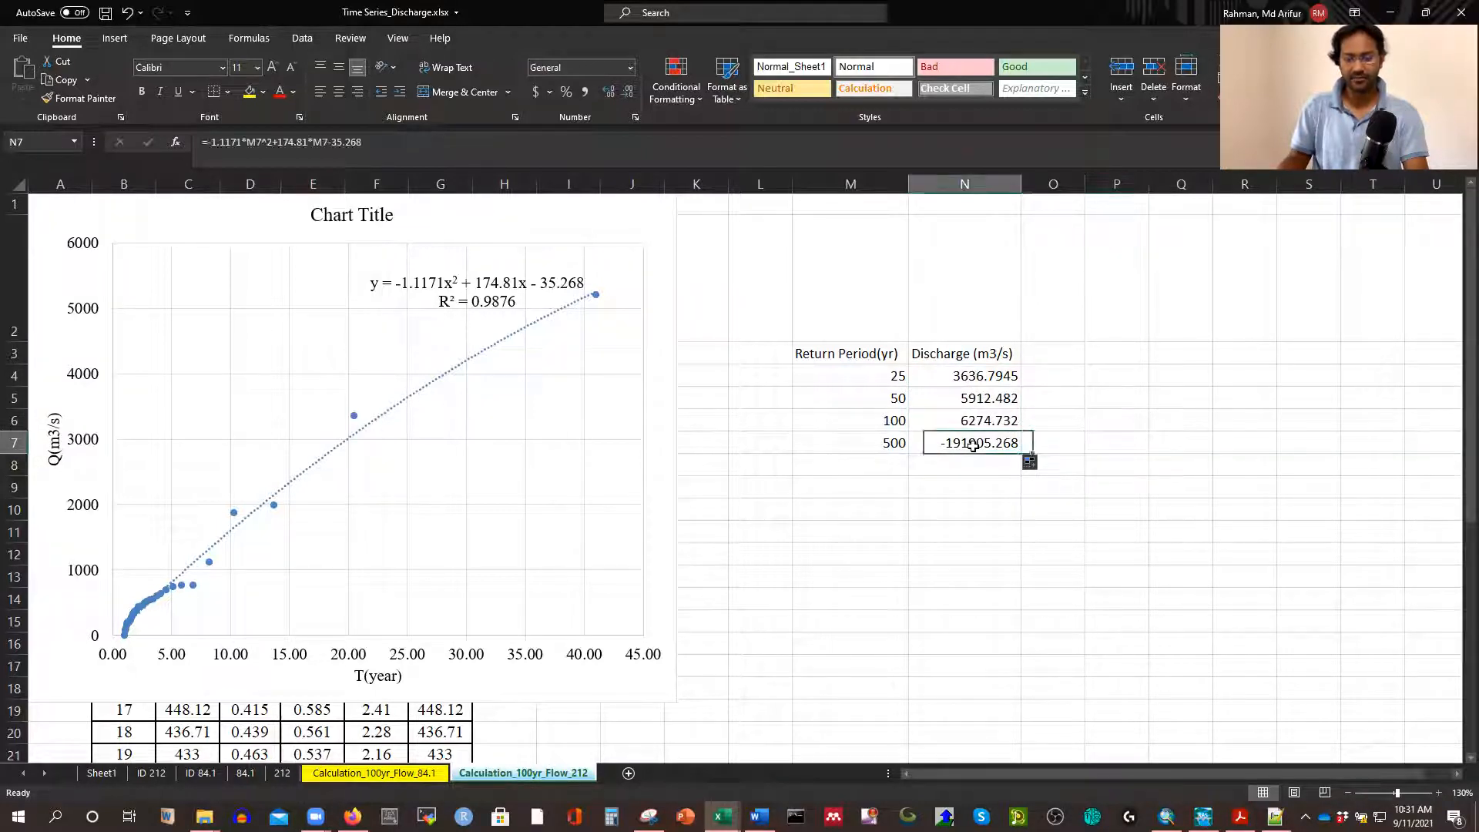
click(892, 444)
click(972, 446)
click(1057, 446)
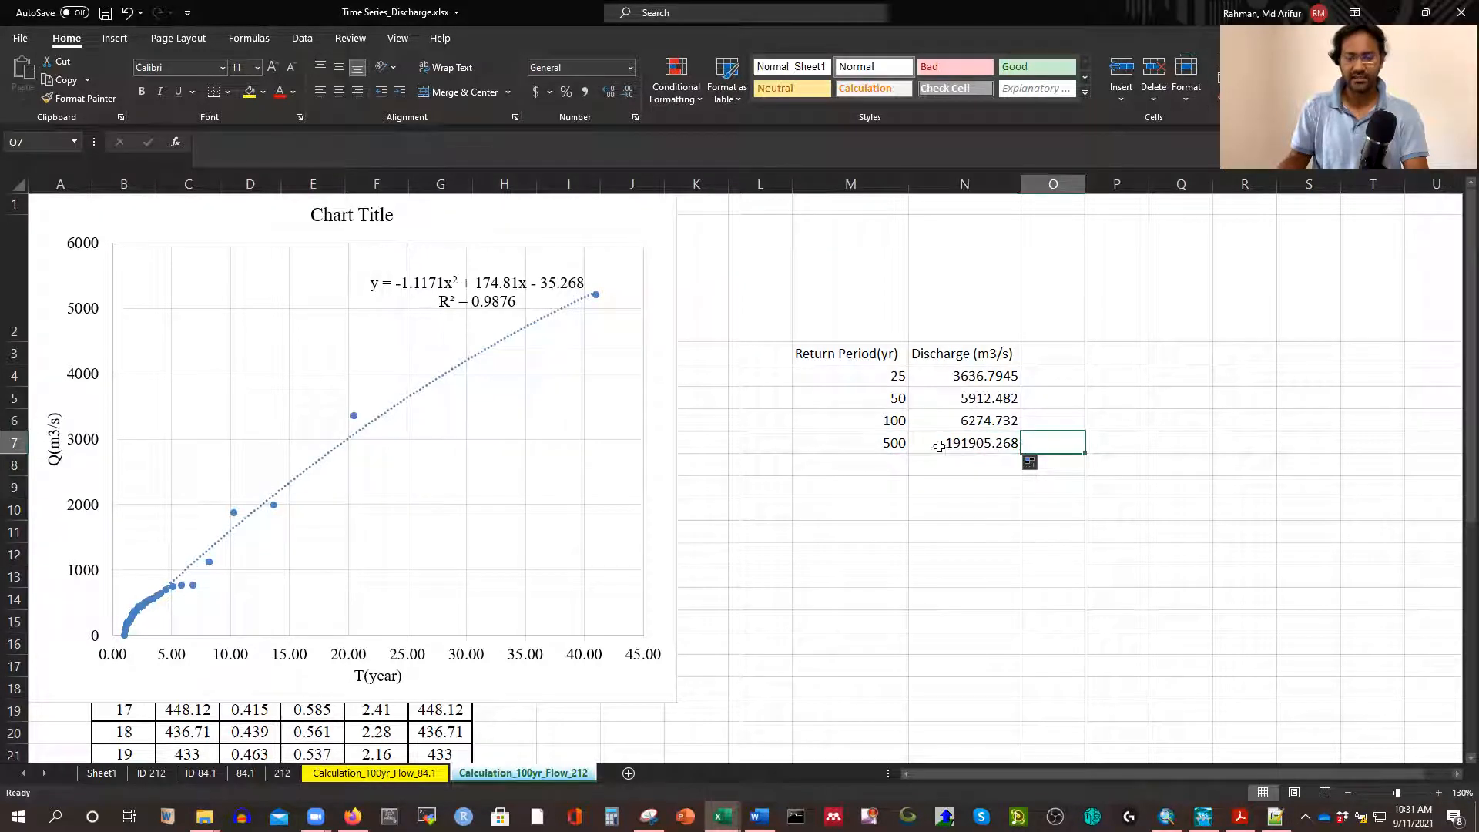
click(881, 446)
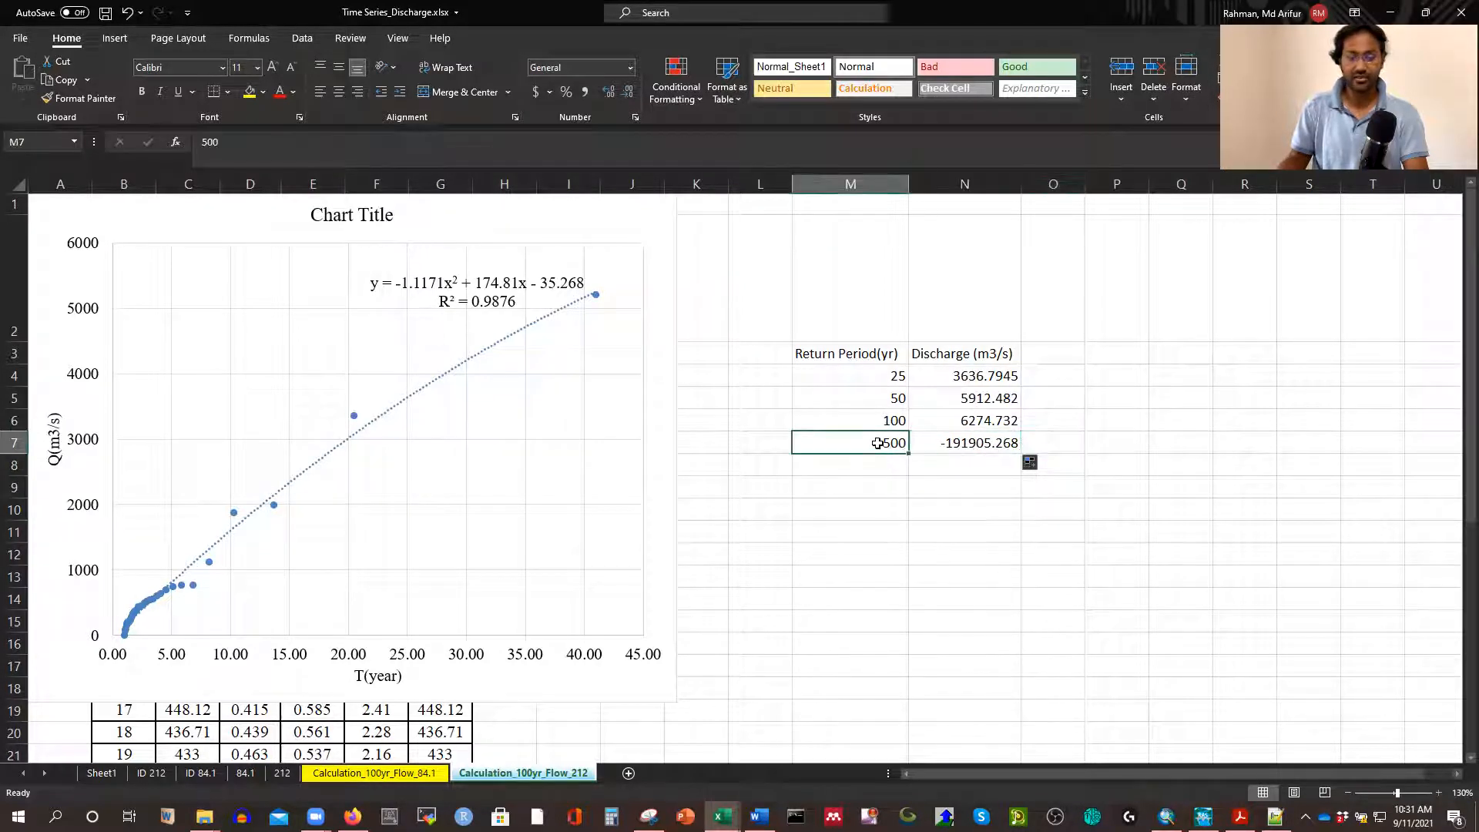
Add a linear trendline to the chart's data series and delete the polynomial trendline
click(537, 333)
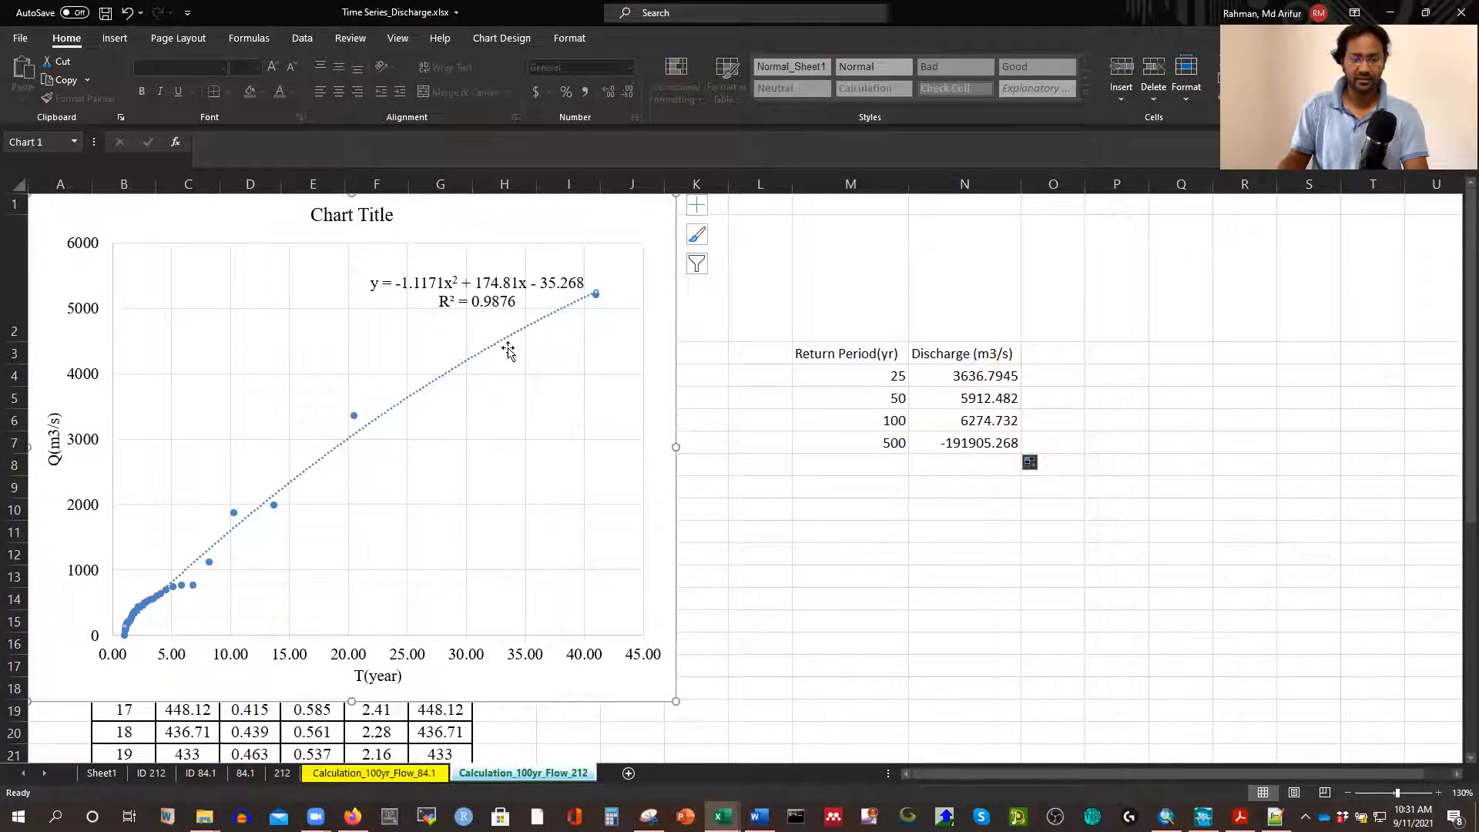
right_click(594, 295)
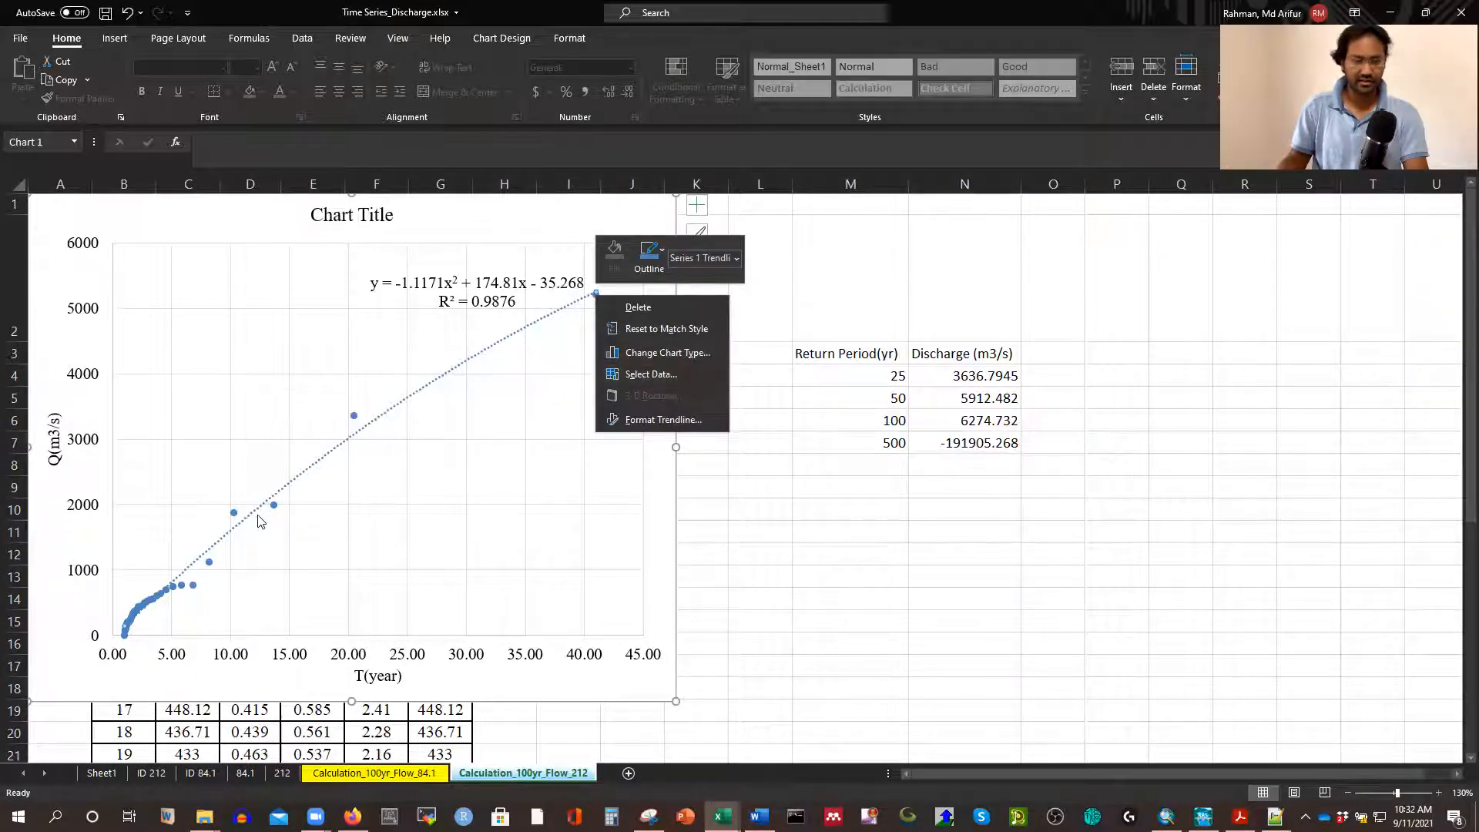
key(Escape)
click(233, 516)
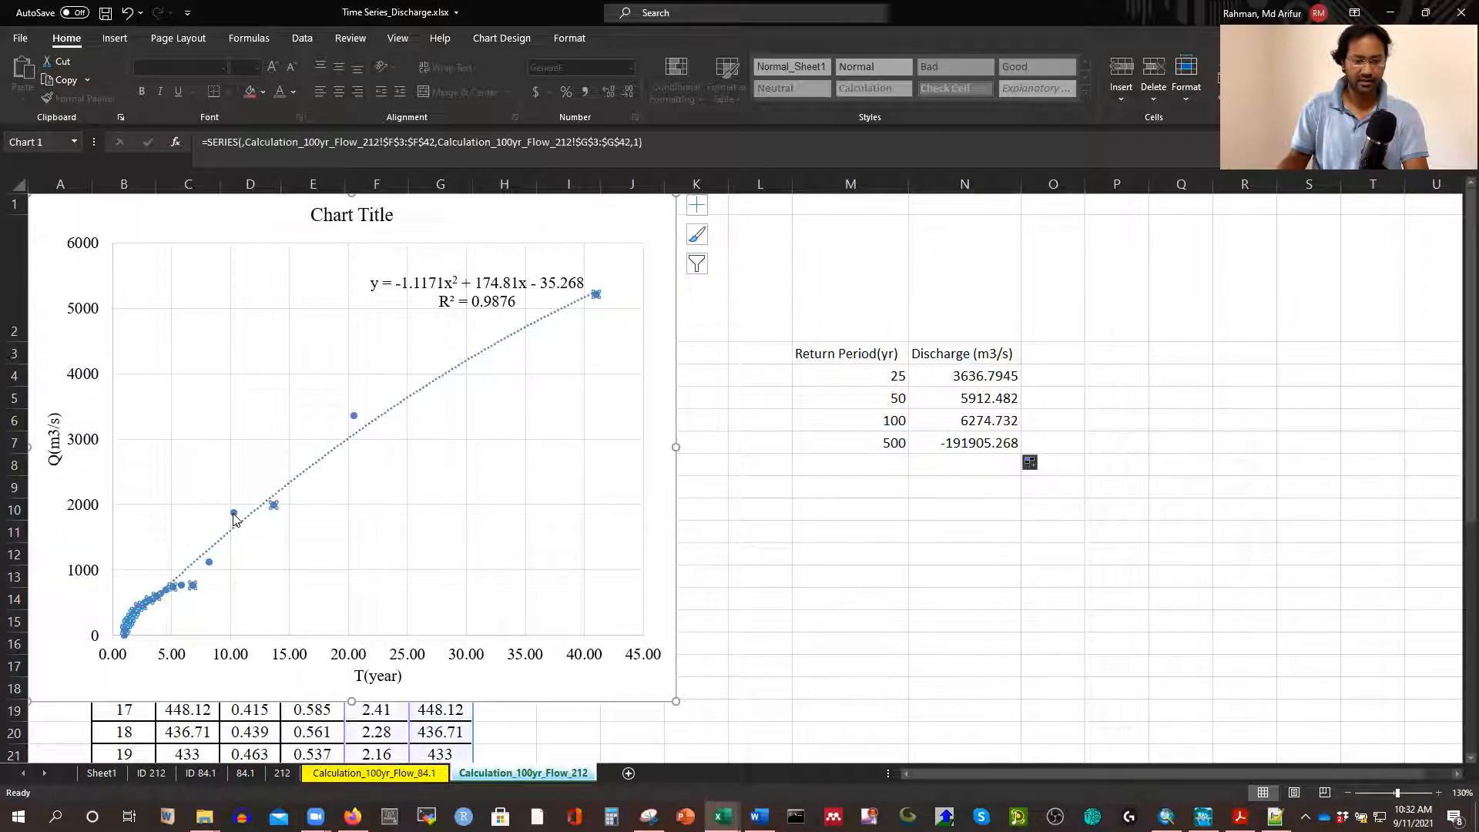
right_click(275, 506)
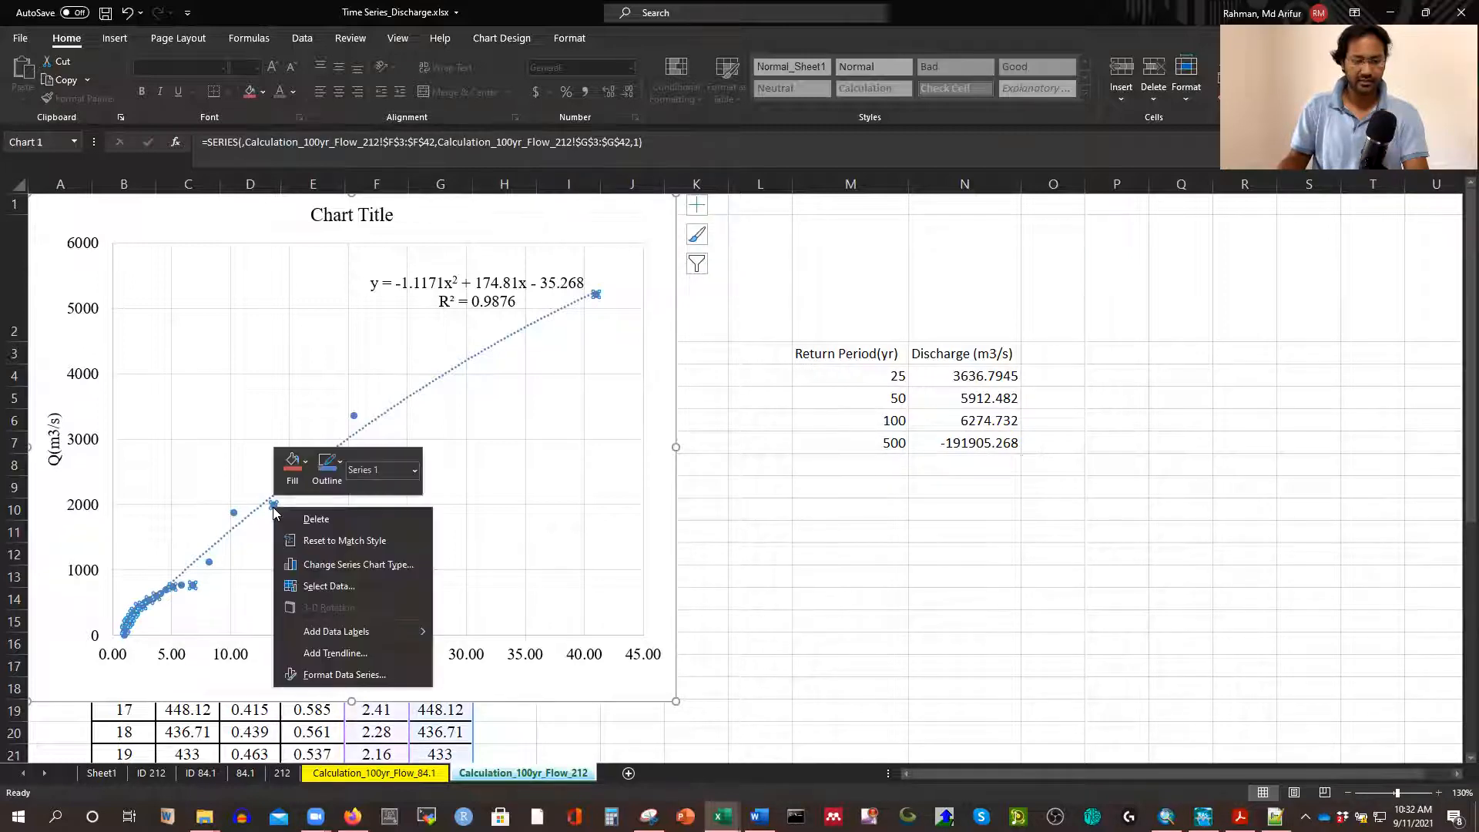
click(348, 654)
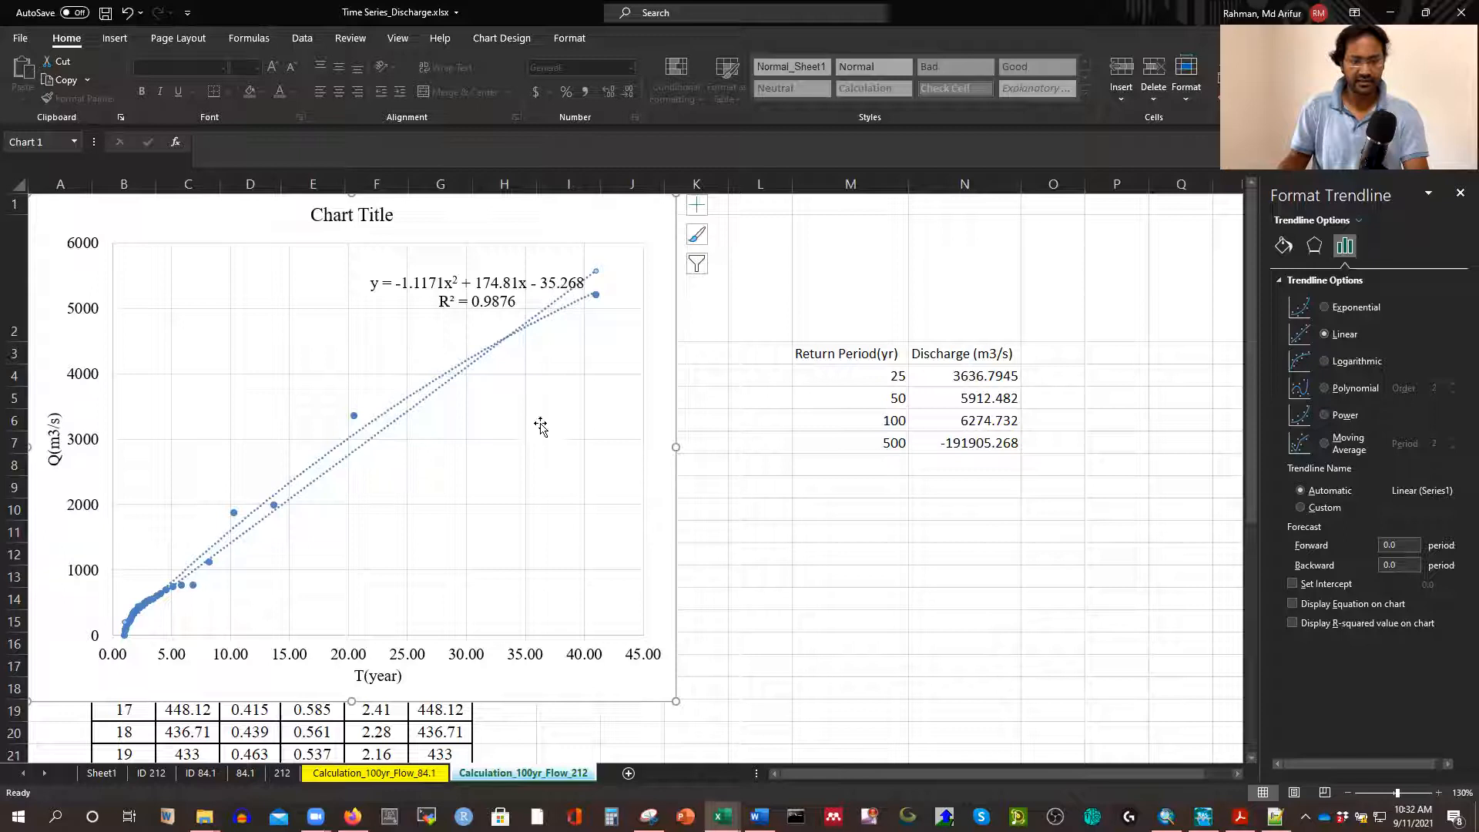
click(596, 299)
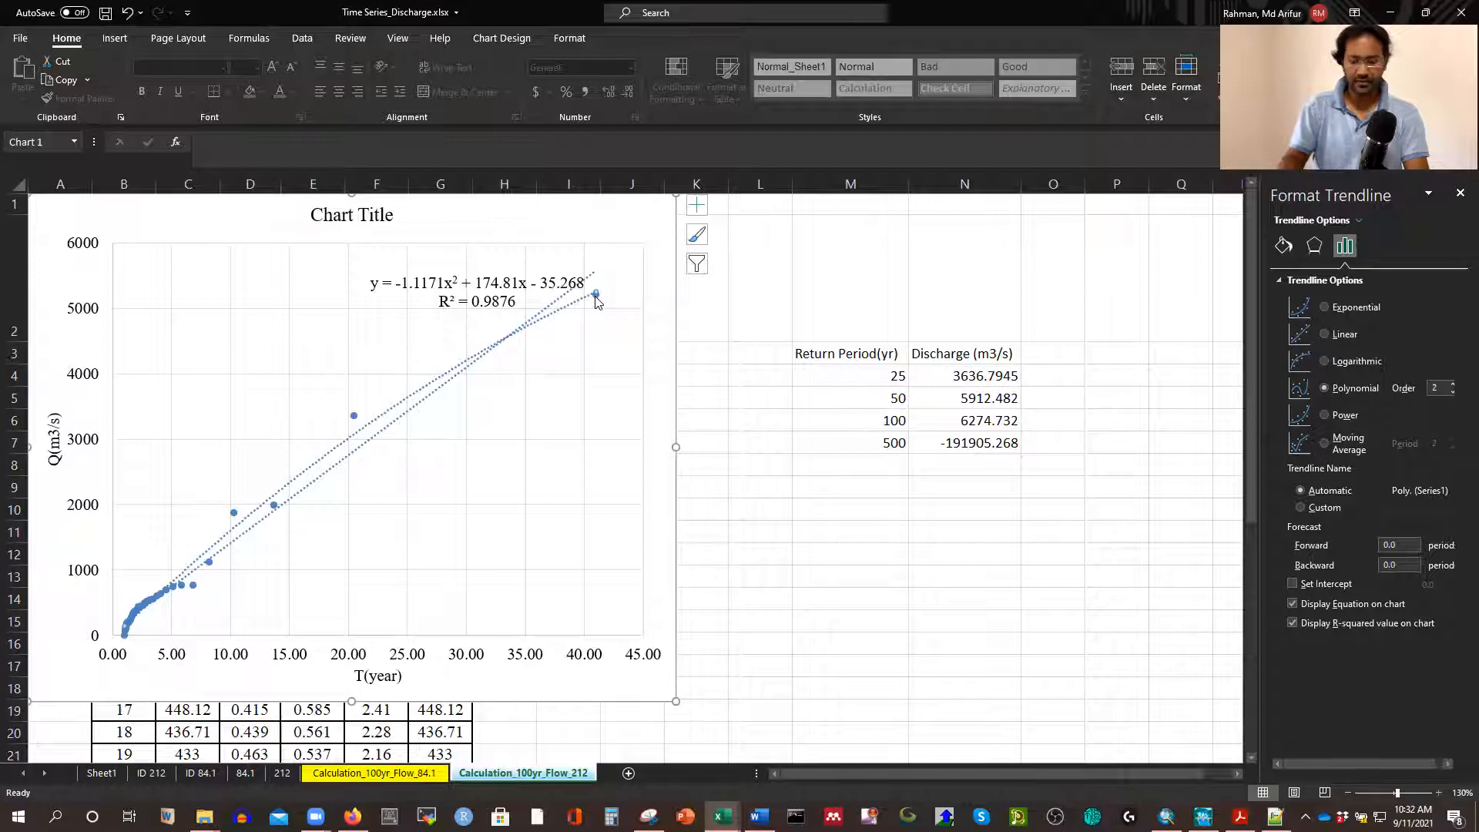
key(Delete)
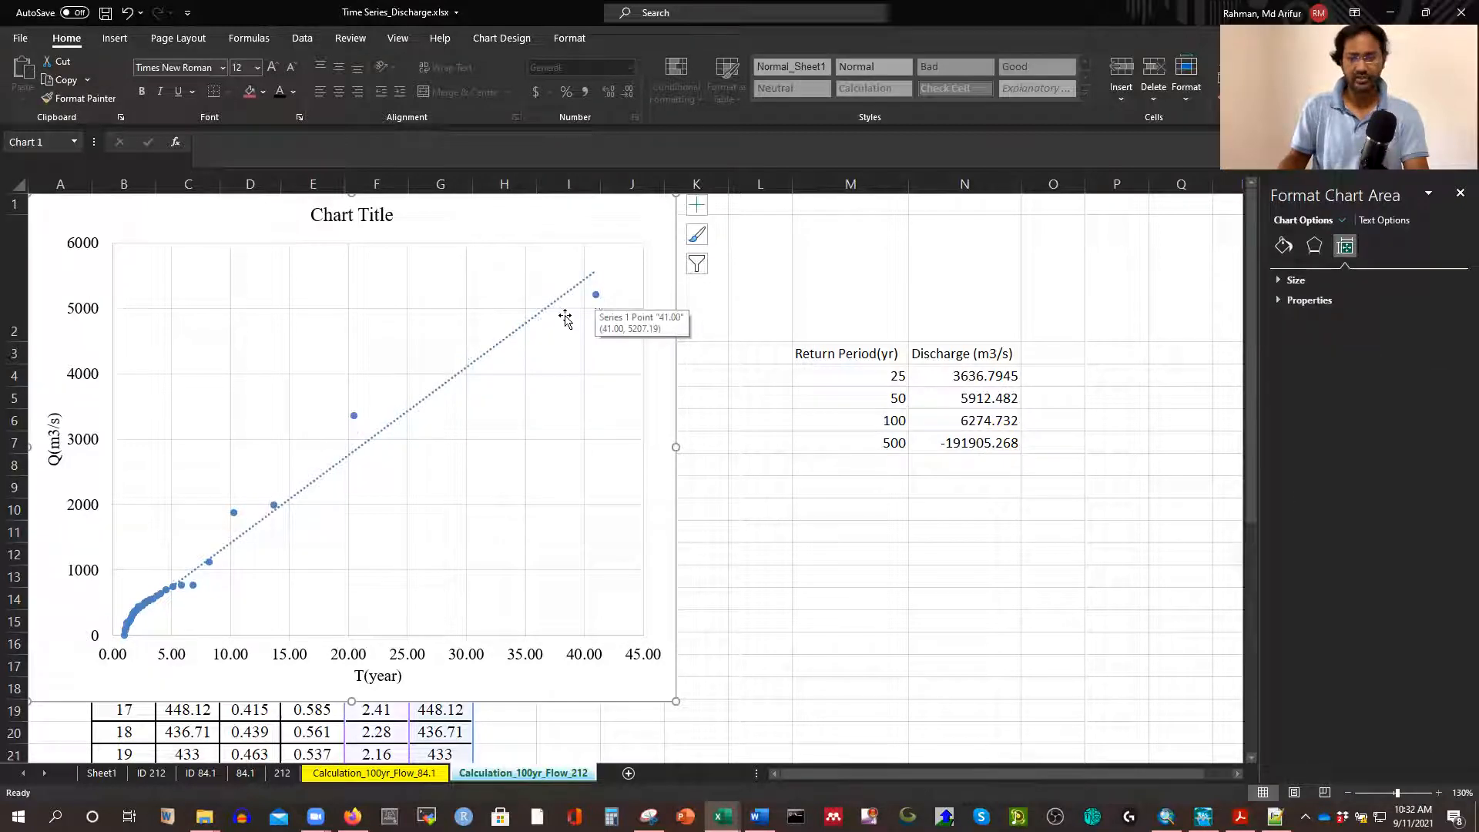
Display the linear trendline's equation and R-squared value on the chart
click(556, 304)
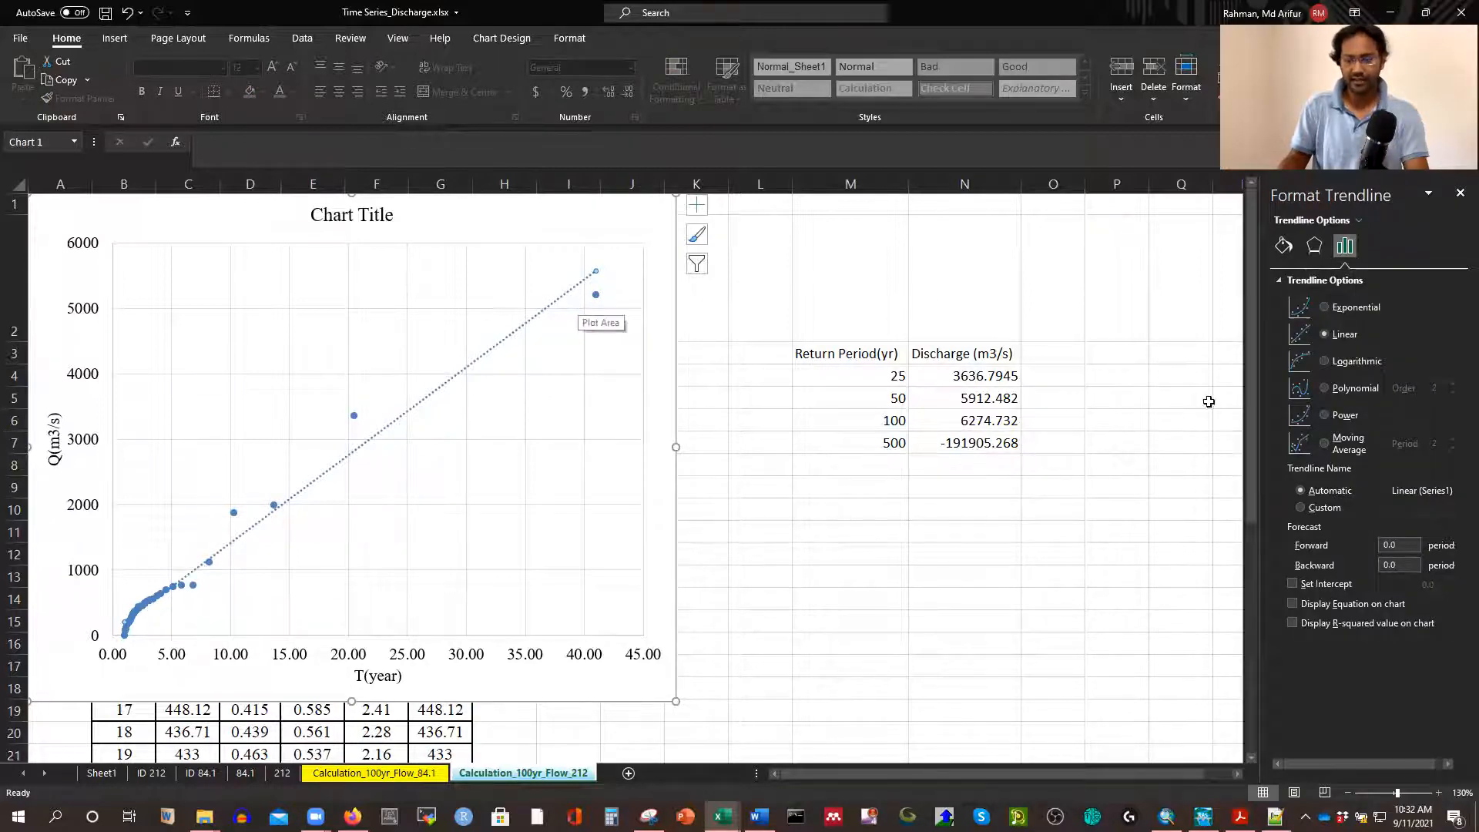
click(1320, 606)
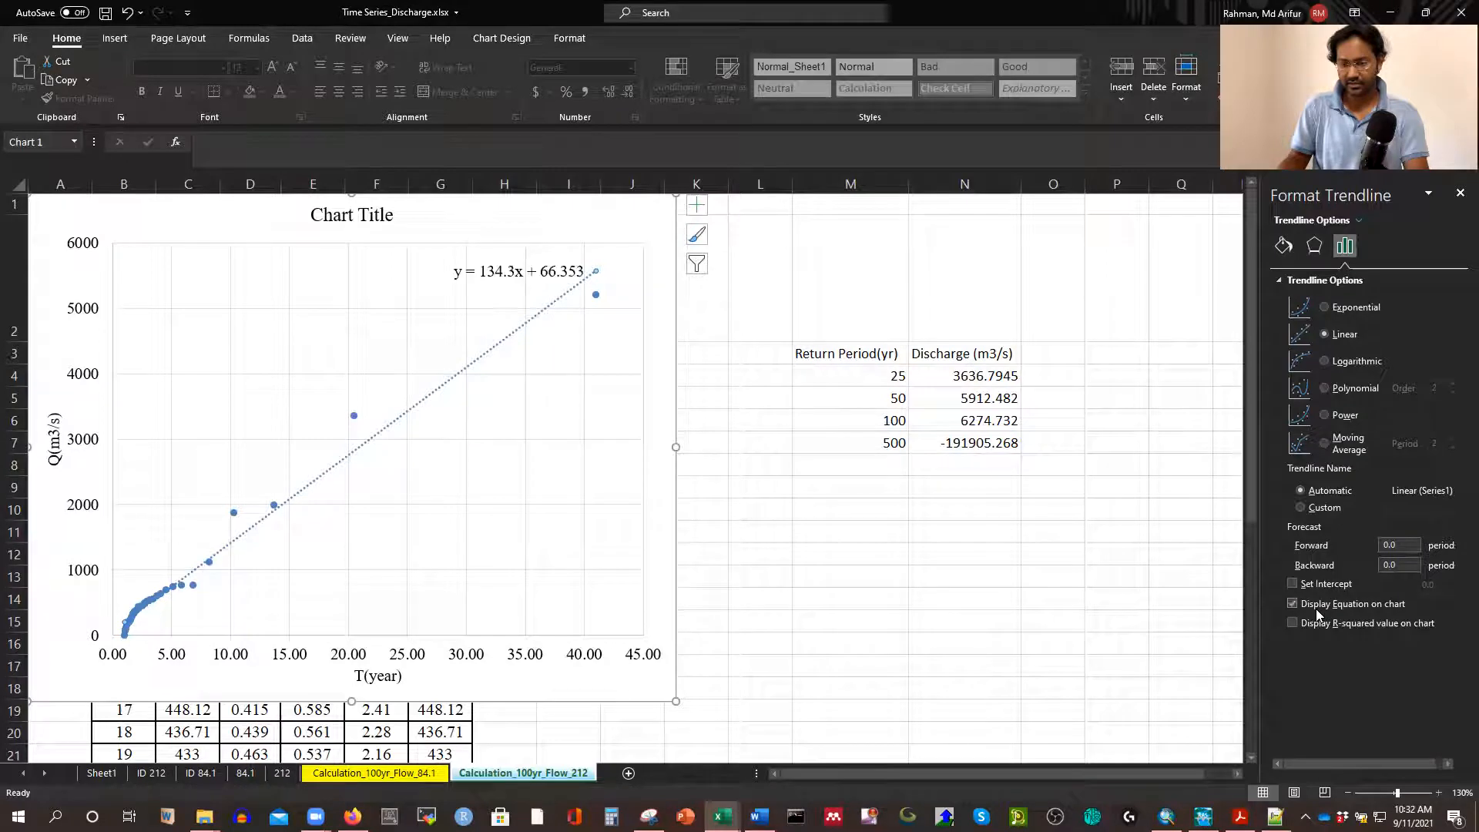
click(1320, 626)
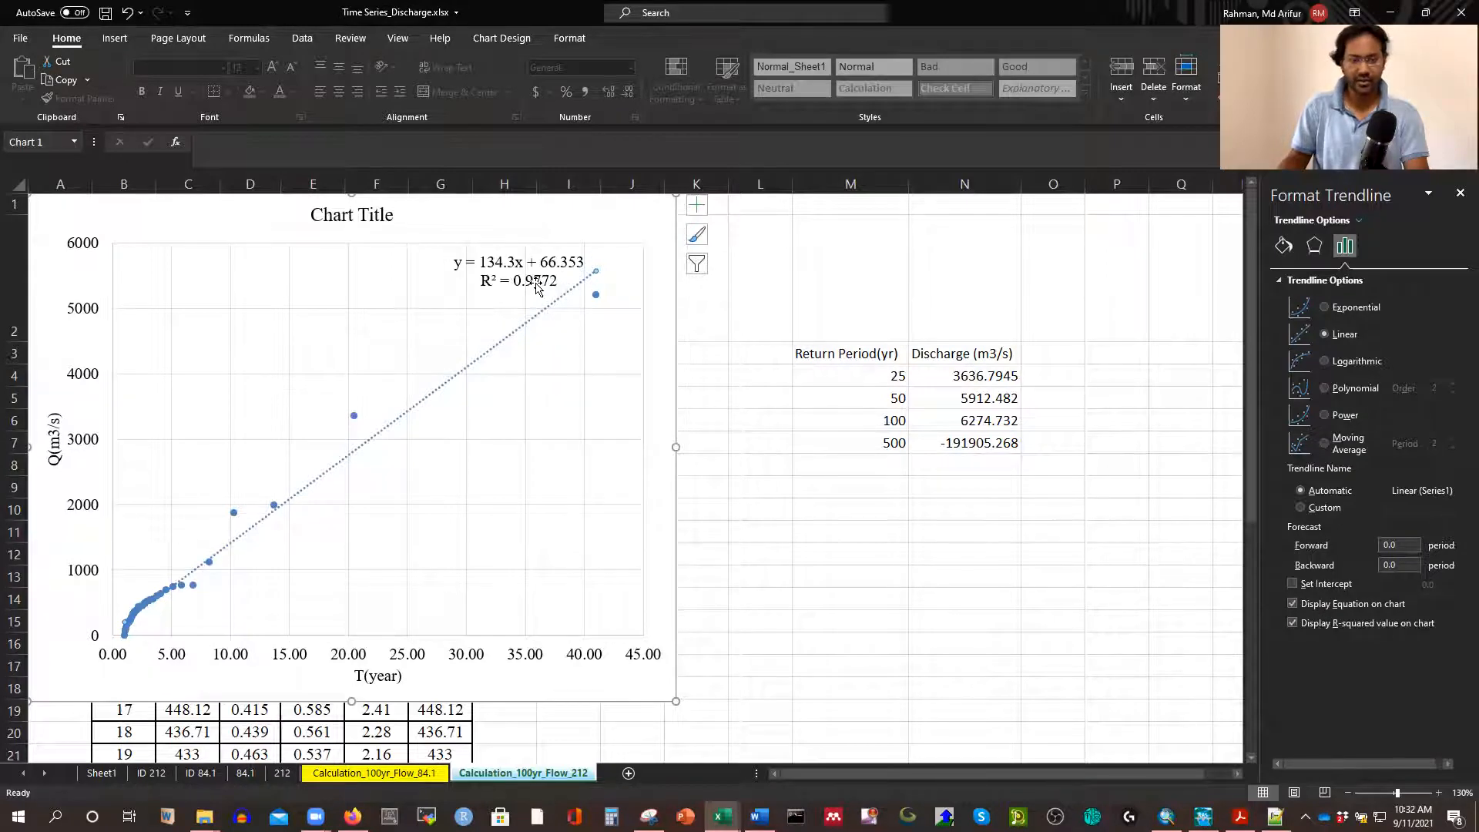
click(1040, 355)
Label the existing discharge column Polynomial in cell N2
click(955, 308)
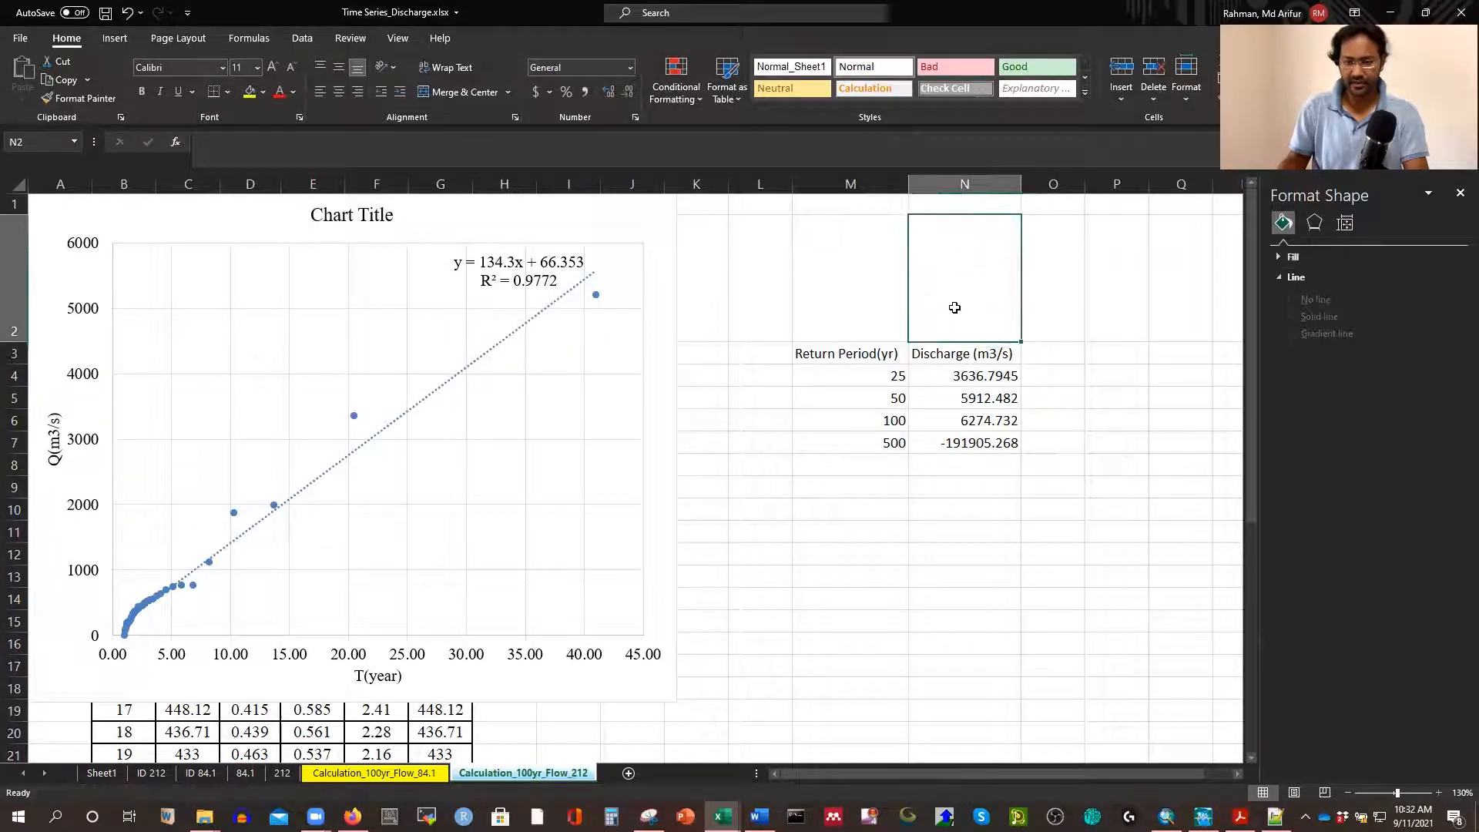
text(Pol)
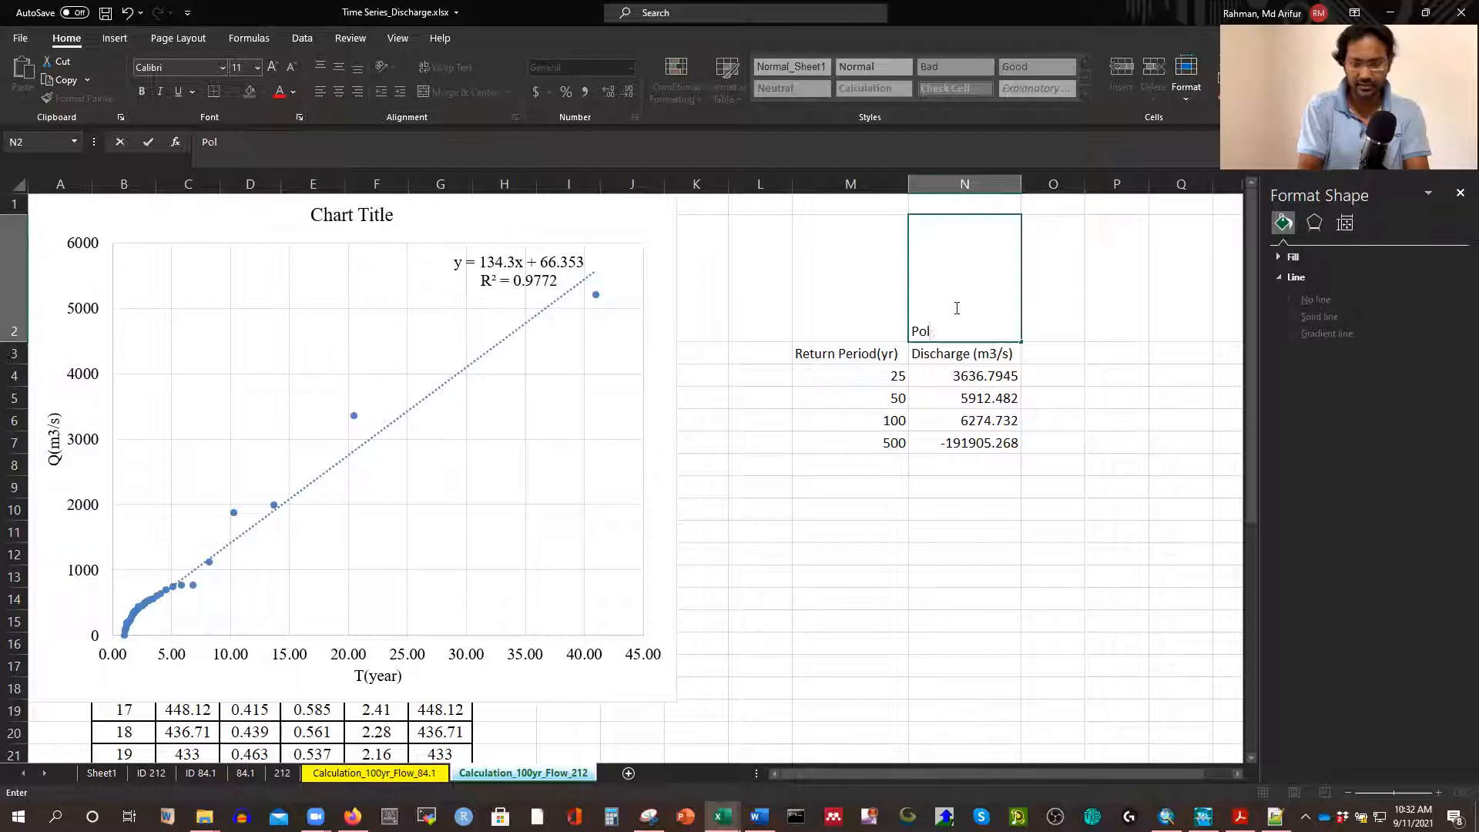
text(ynomial)
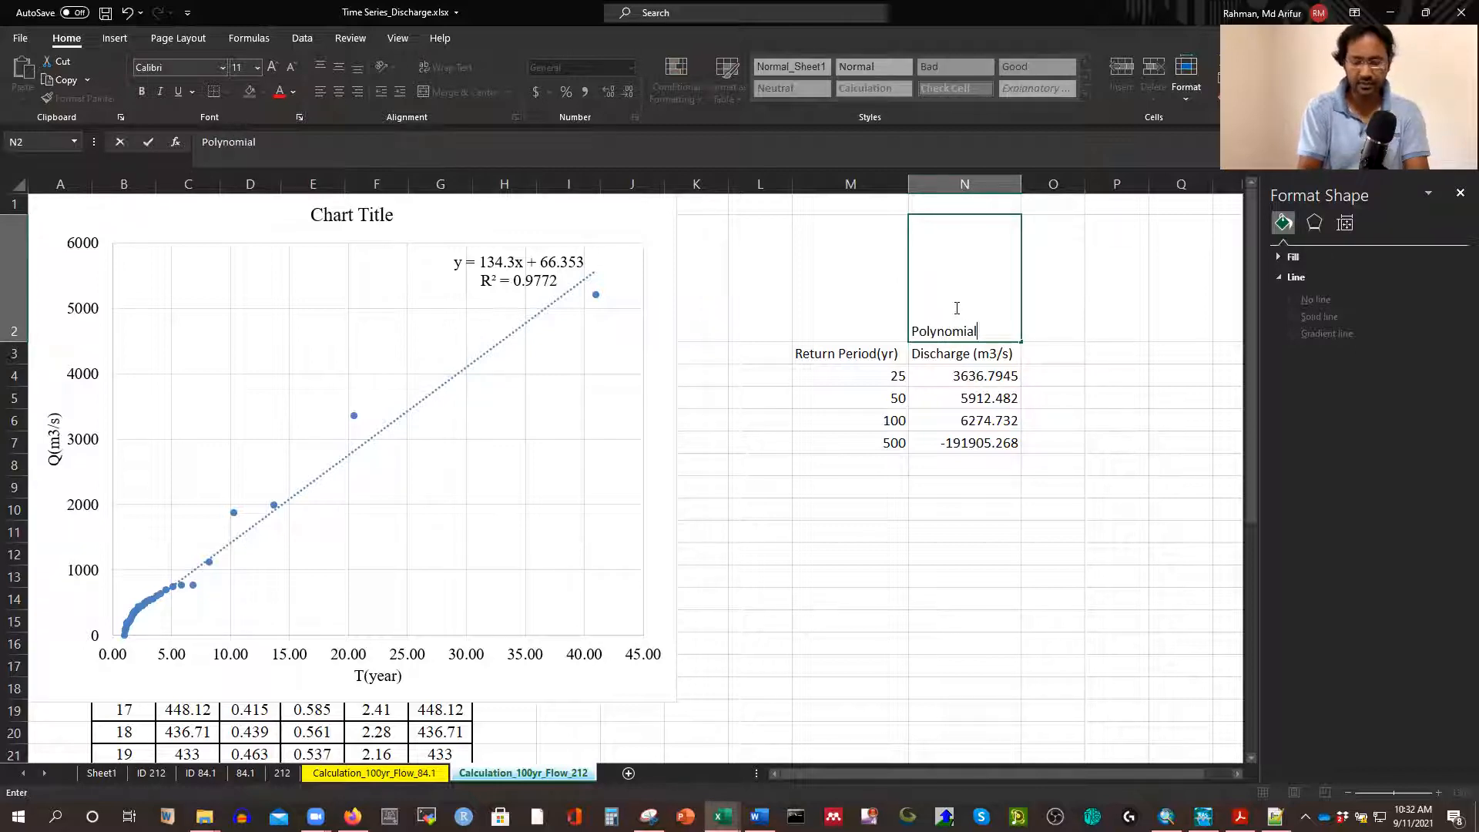
click(1053, 312)
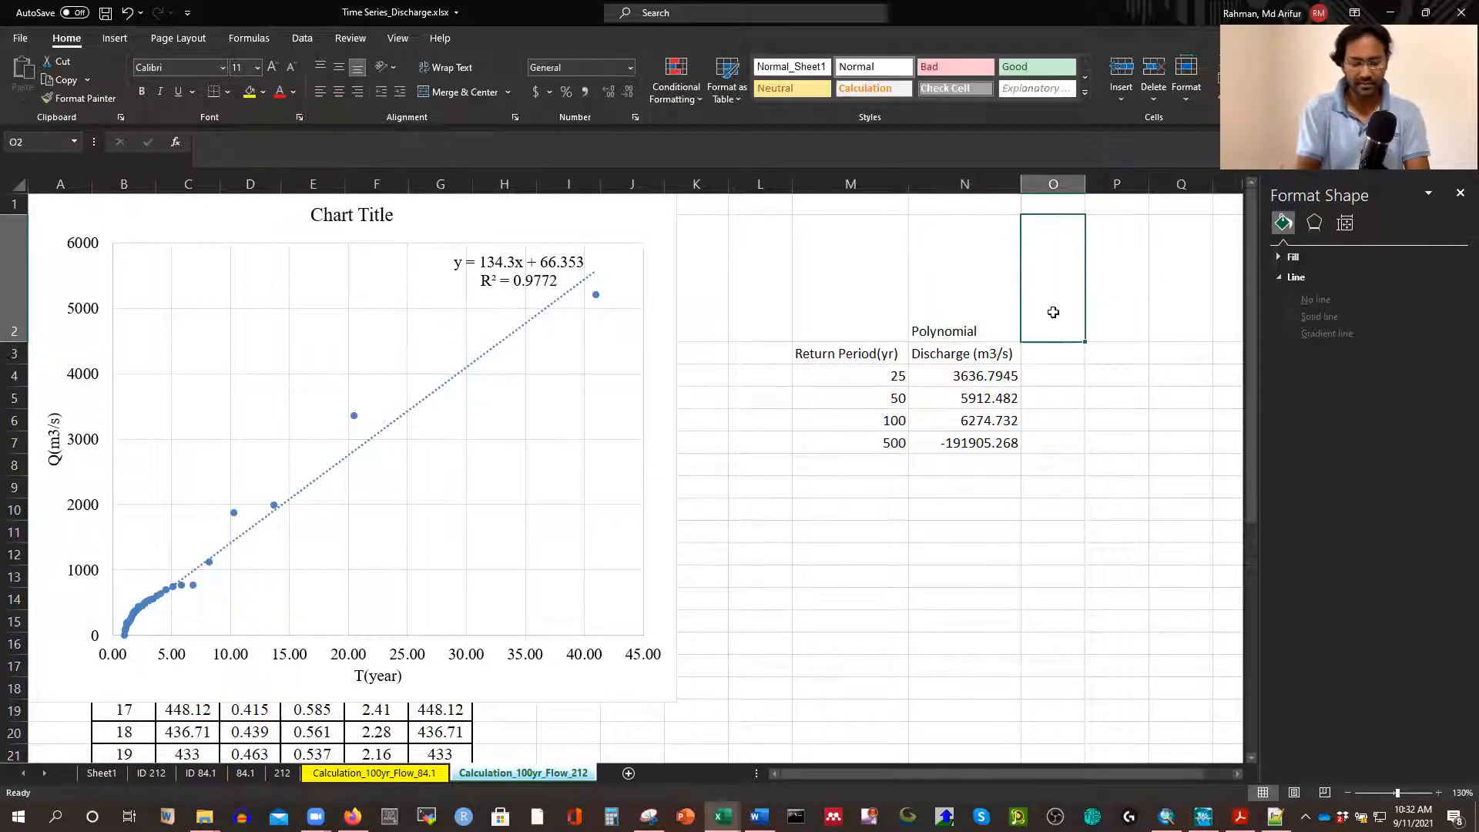
Label cell O2 Linear and copy the Discharge (m3/s) heading from N3 into O3
text(Linear)
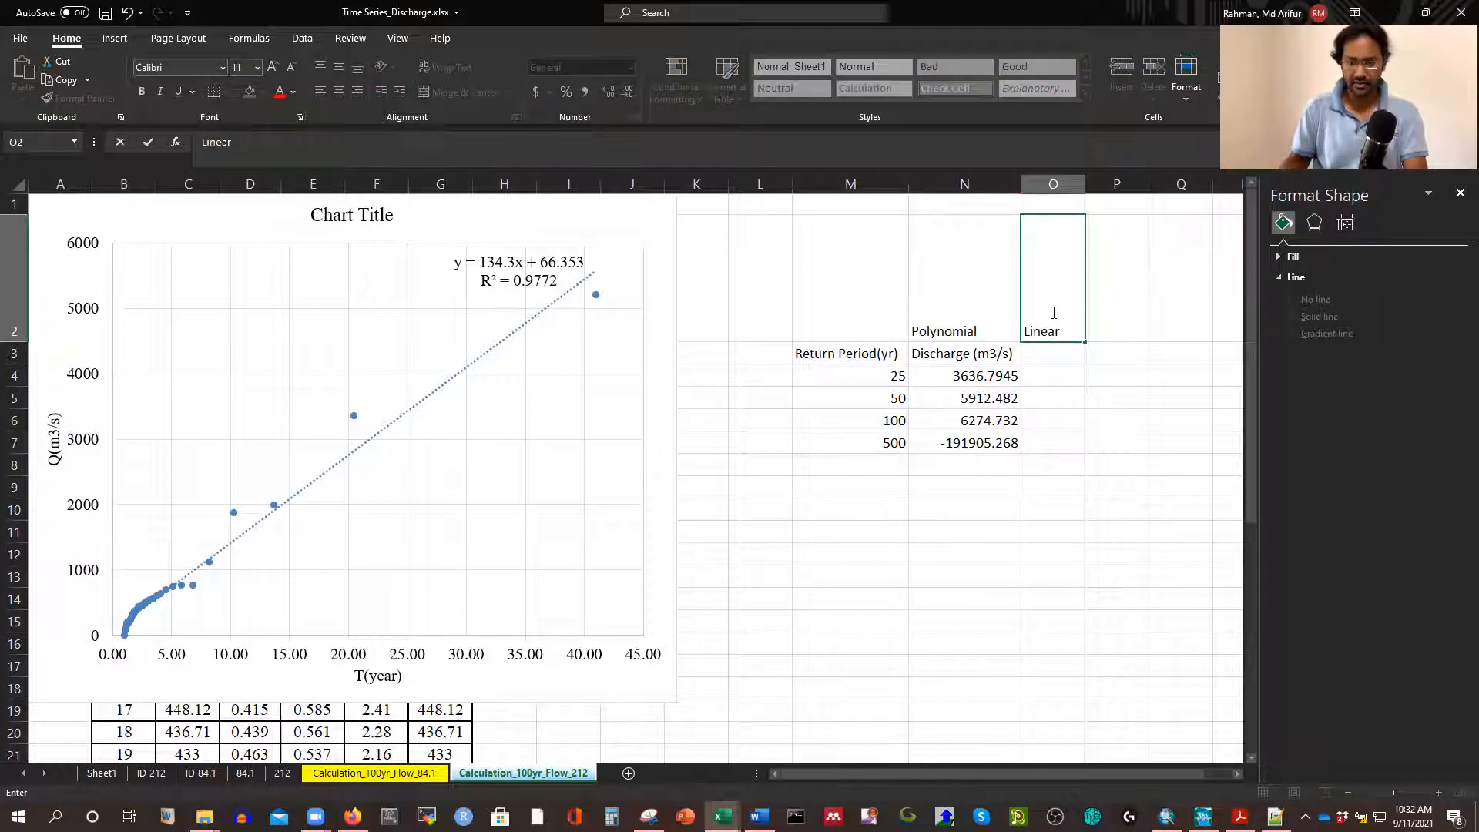
click(1045, 354)
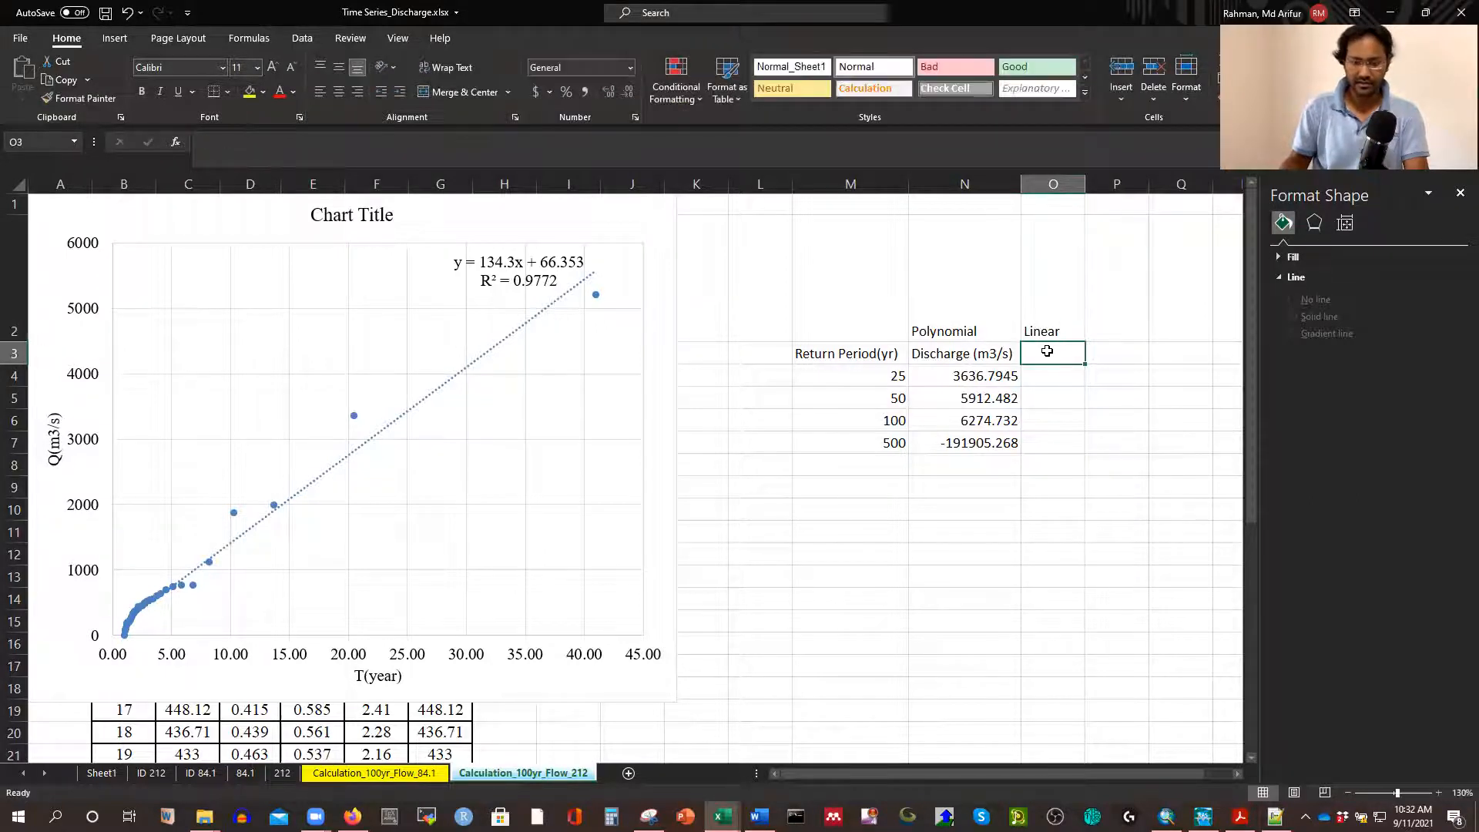
click(972, 353)
key(ctrl+c)
click(1053, 354)
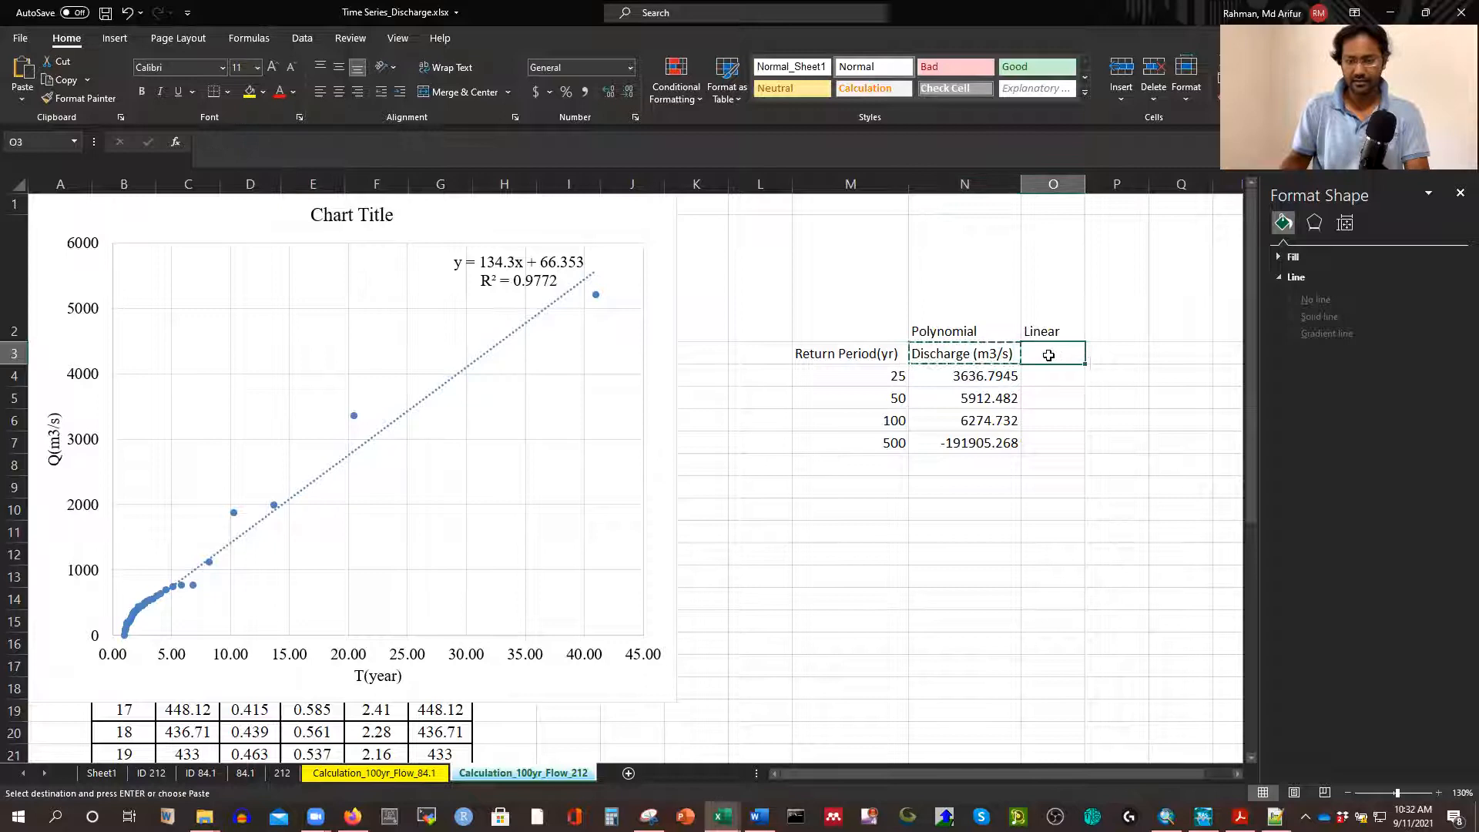
key(ctrl+v)
Enter the linear trendline formula =134.3*M4+66.353 in cell O4 for the 25-year discharge
click(1053, 378)
text(=)
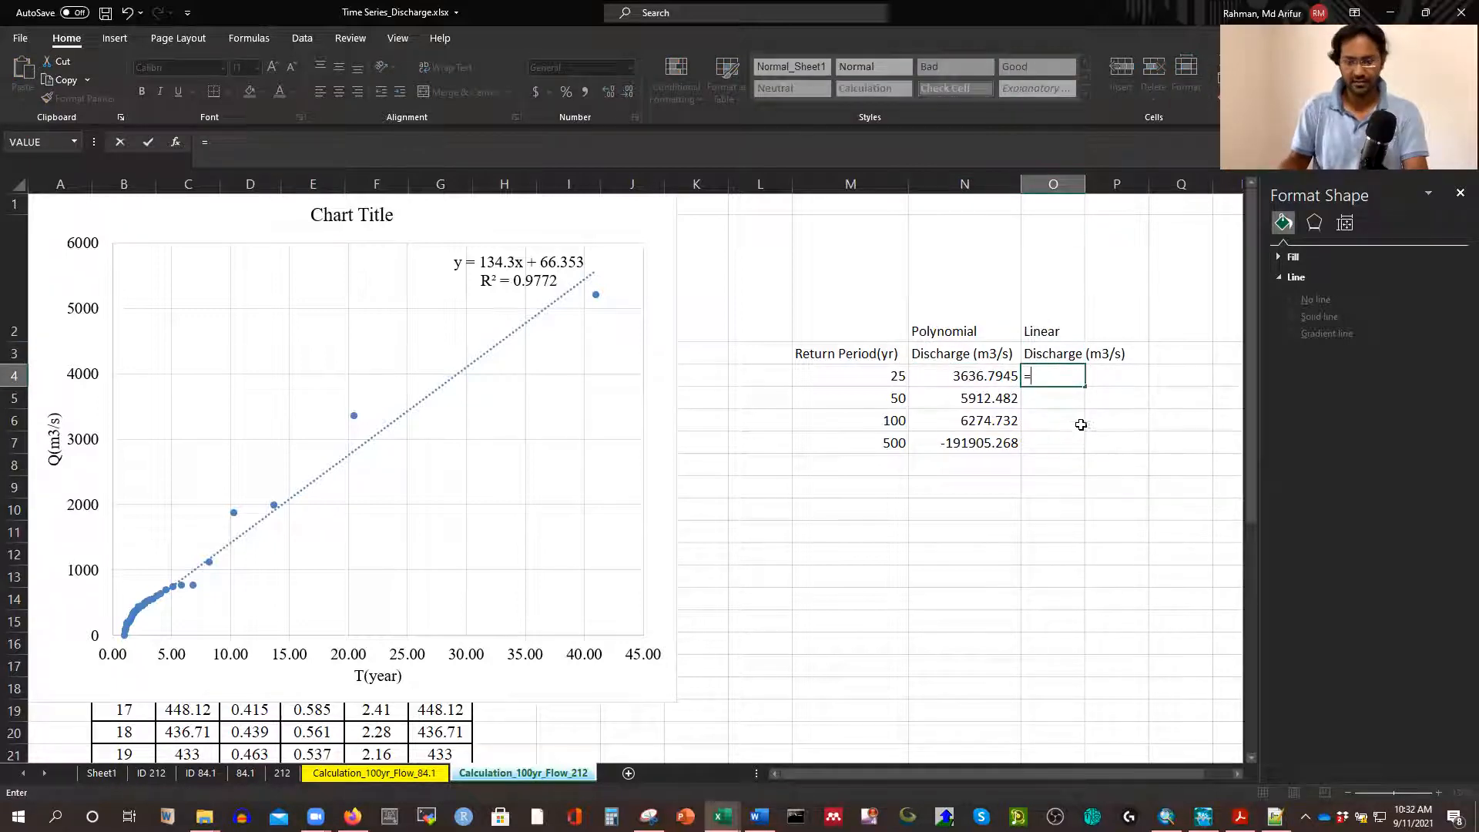
text(1)
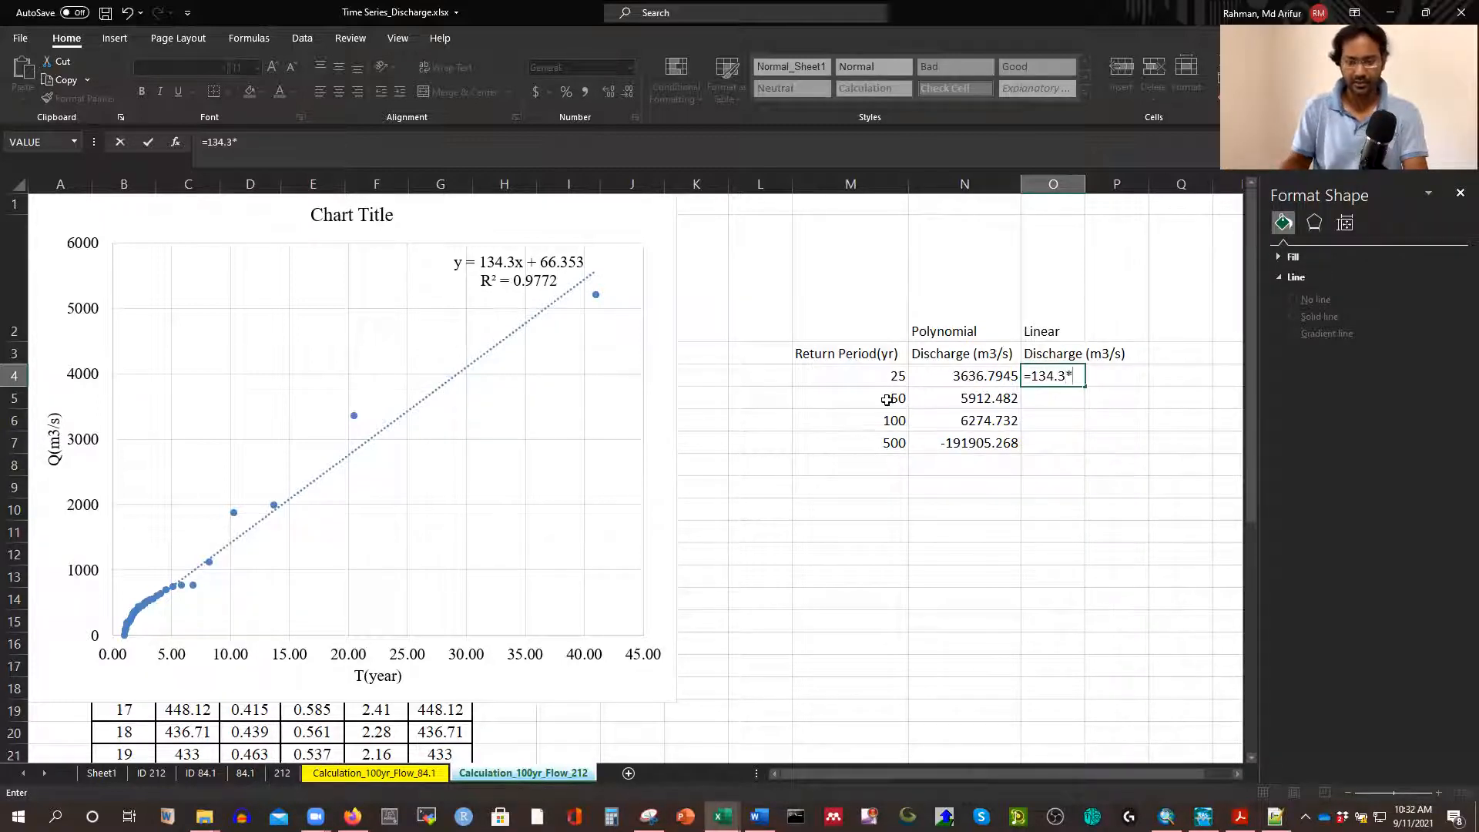
text(34.3*)
click(880, 376)
text(+66.353)
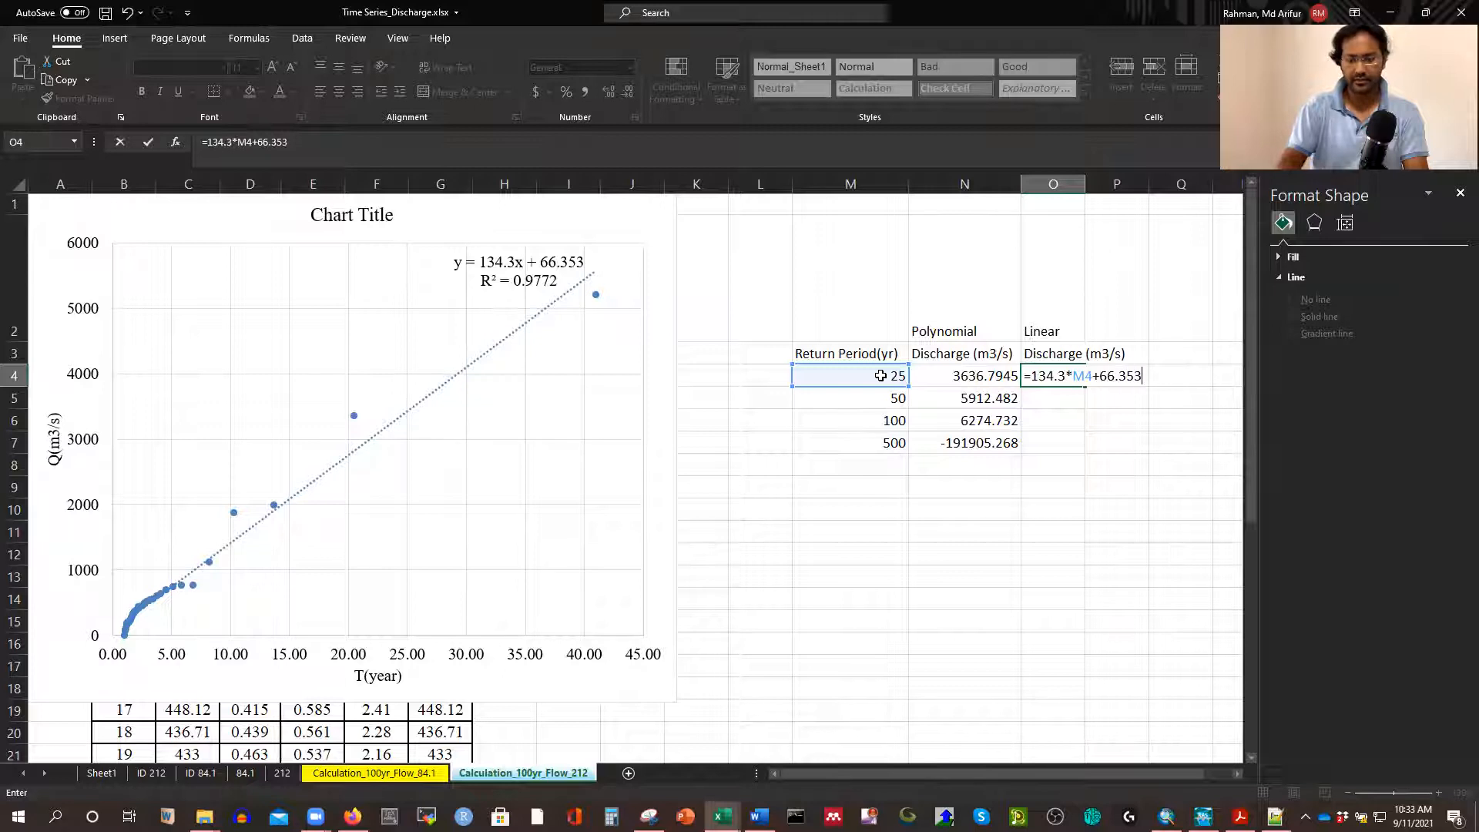
key(Return)
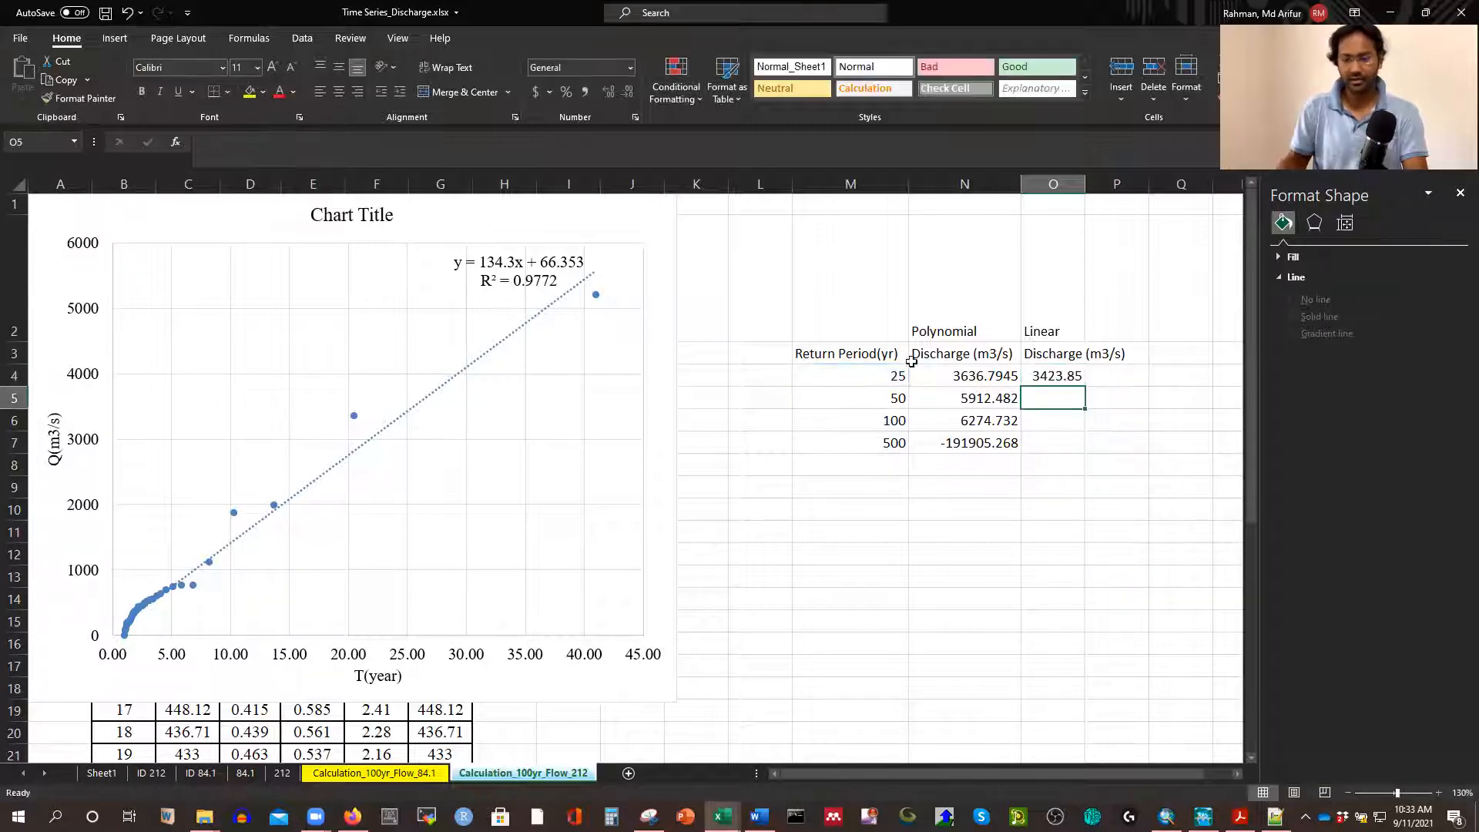
Fill the linear discharge formula from O4 down through O7
click(1049, 375)
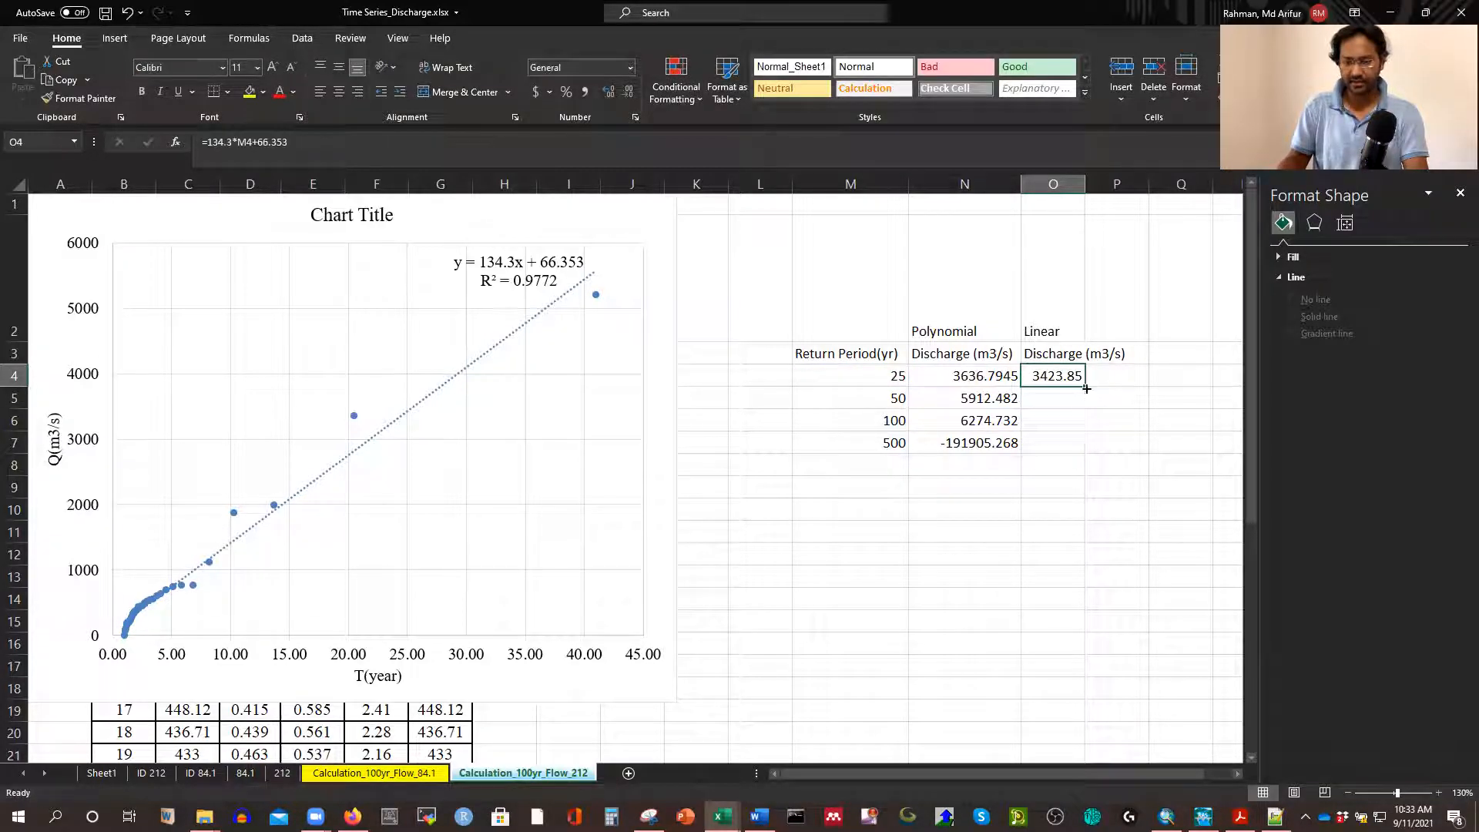
drag(1087, 388, 1088, 451)
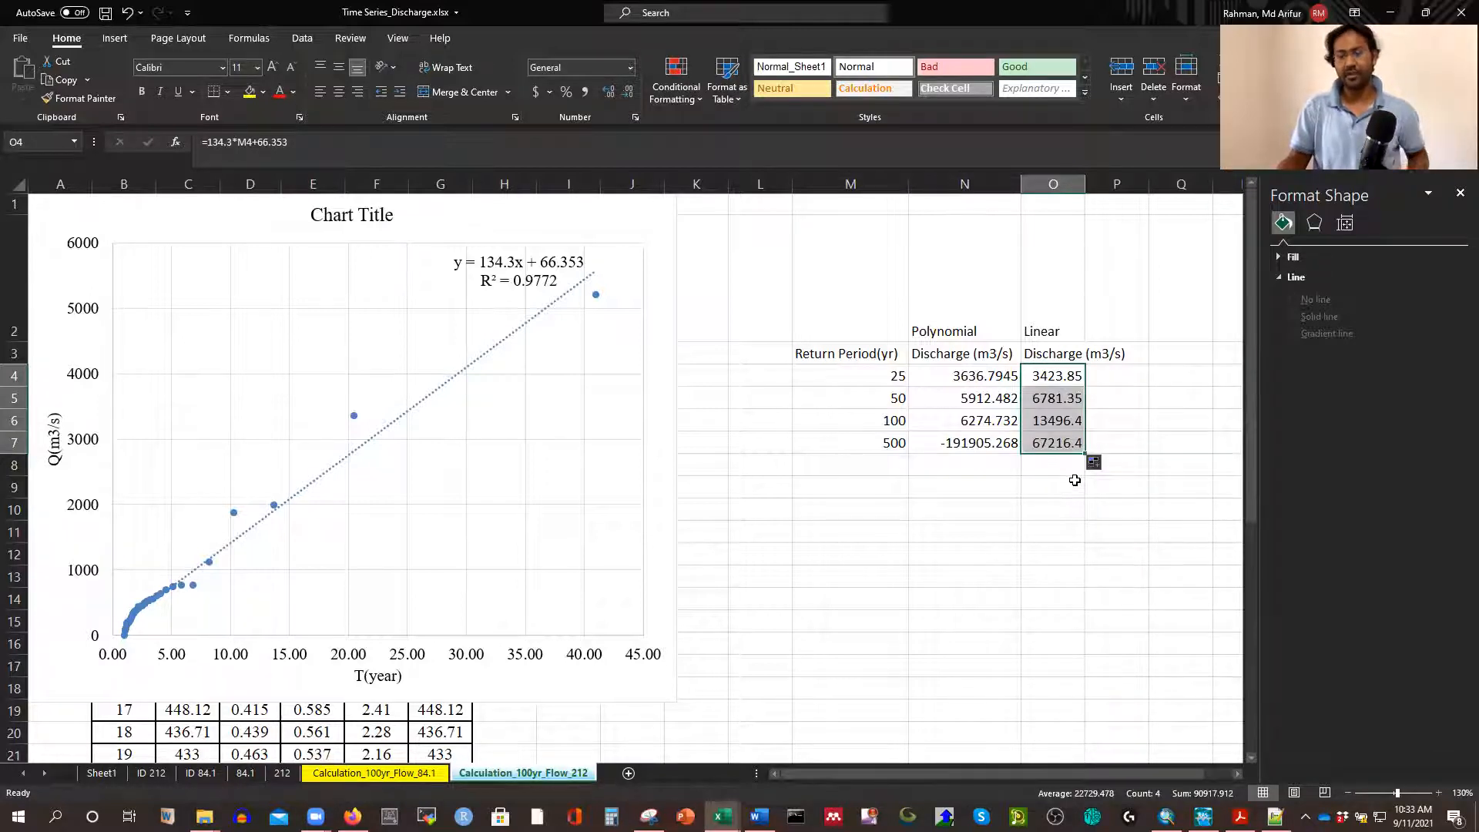
click(1076, 483)
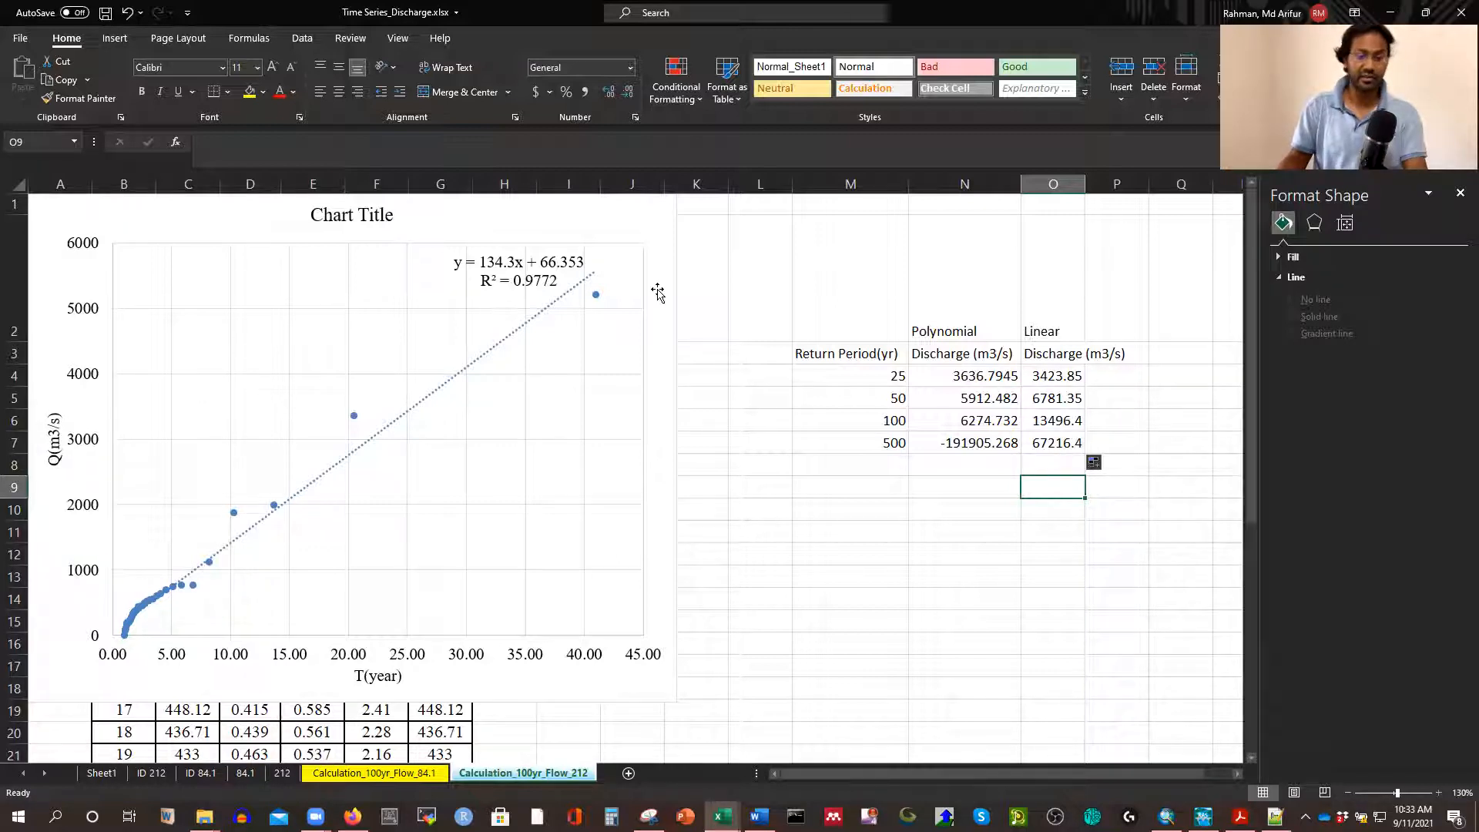
Compare the polynomial and linear discharge estimates for the 25-, 50-, 100- and 500-year return periods
click(955, 376)
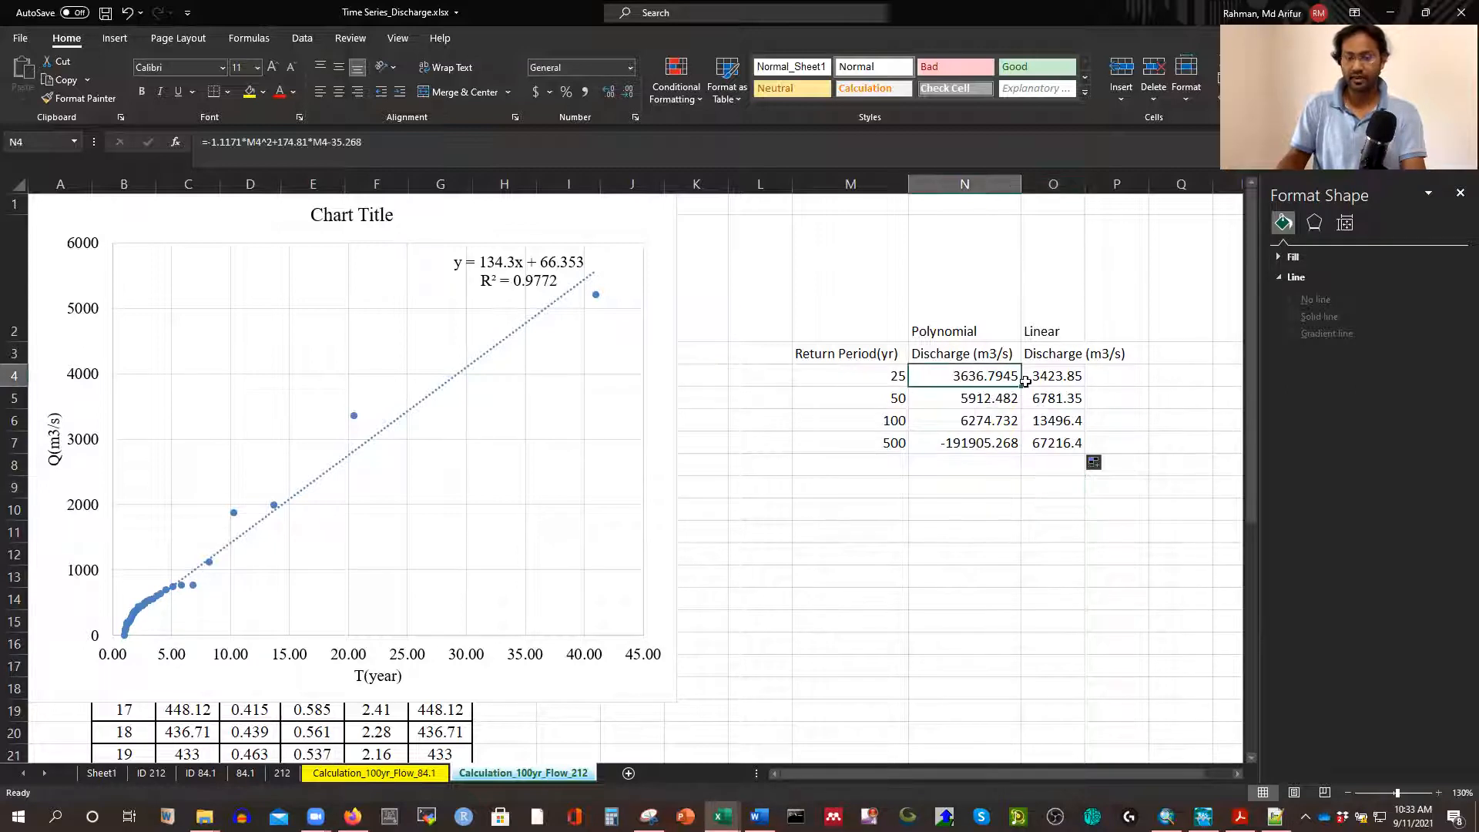
click(1060, 377)
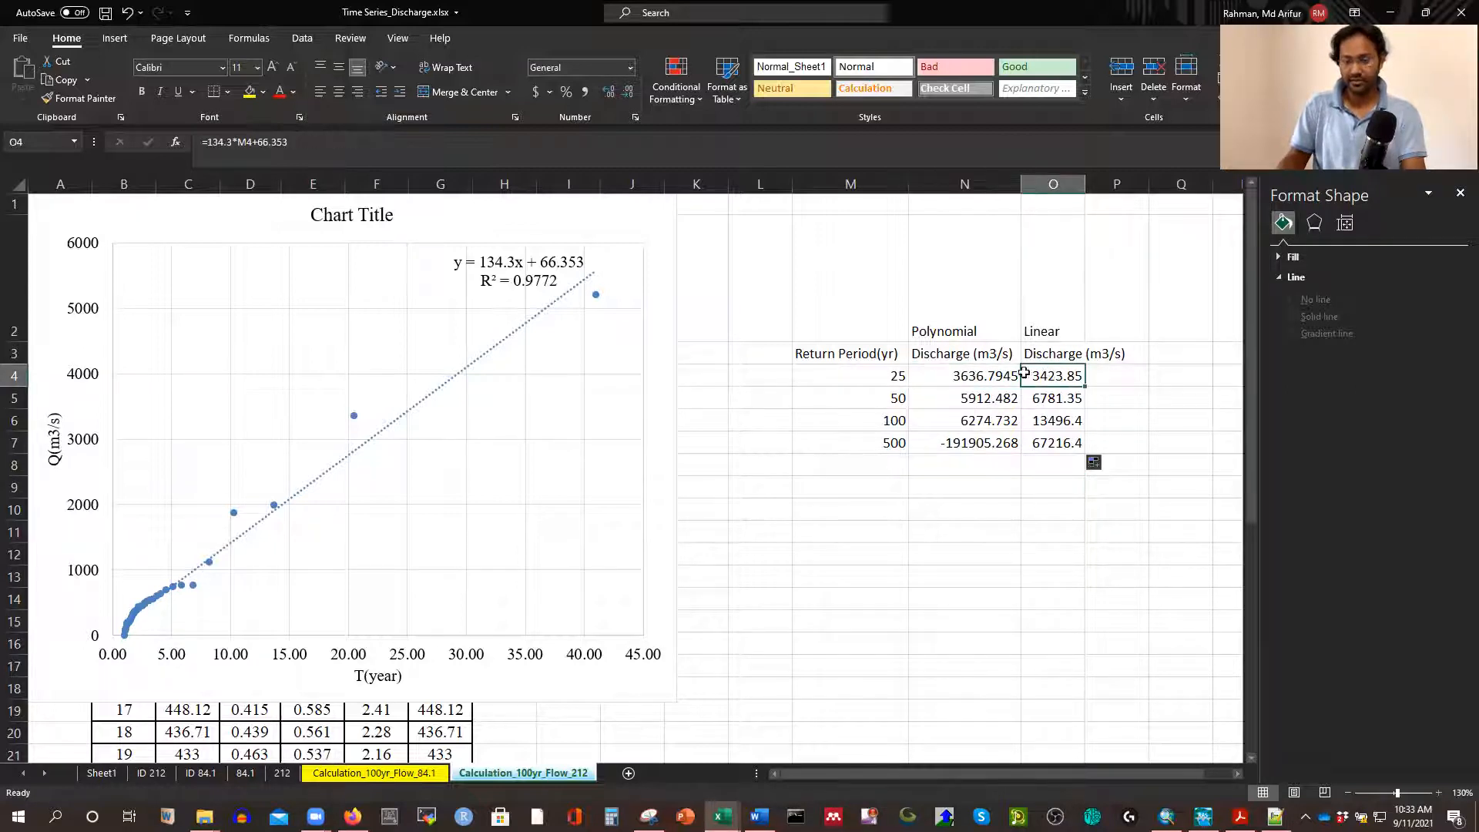
click(965, 375)
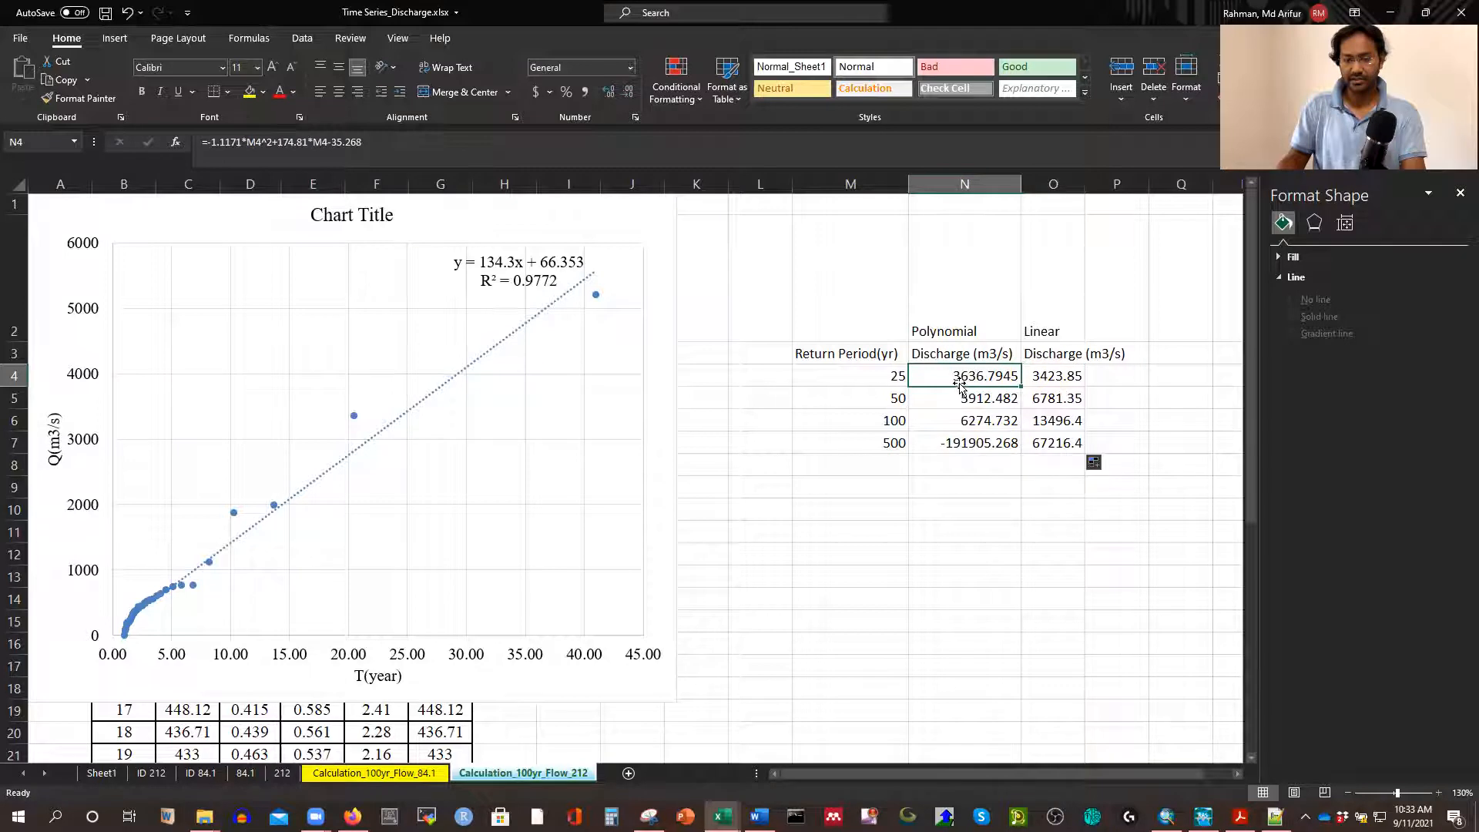
click(1061, 380)
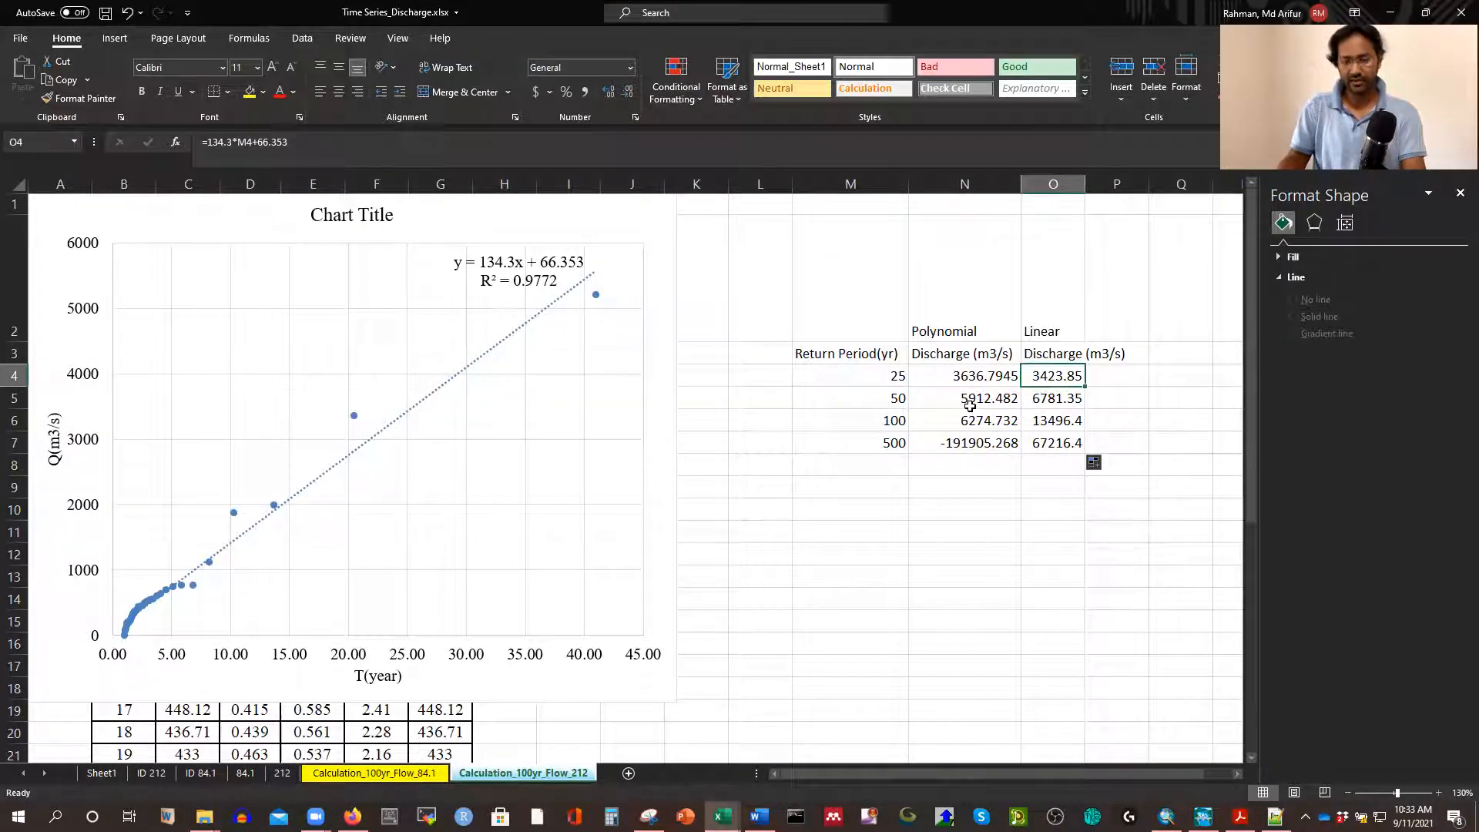
click(1045, 399)
click(965, 423)
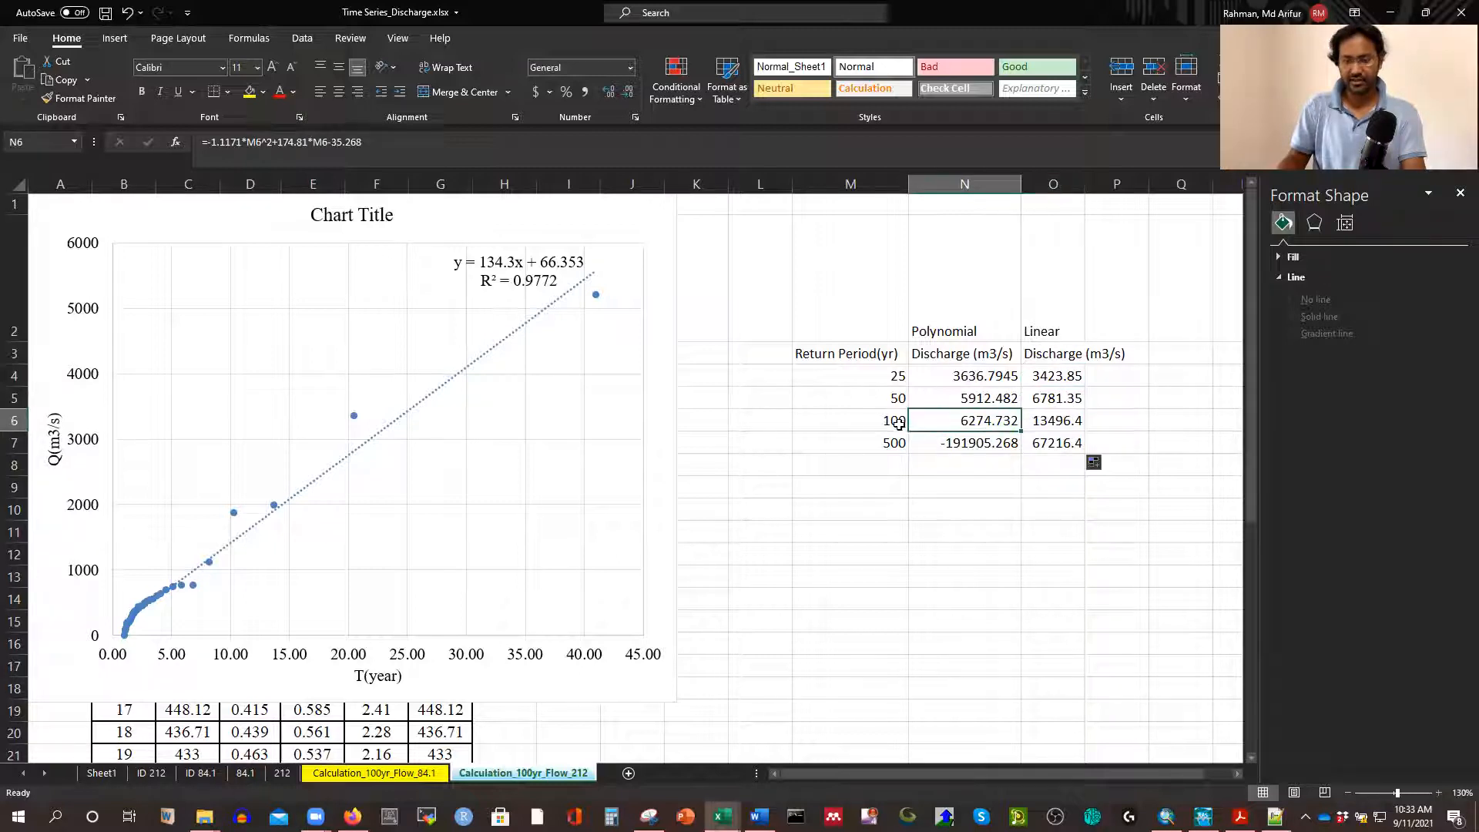
click(1060, 422)
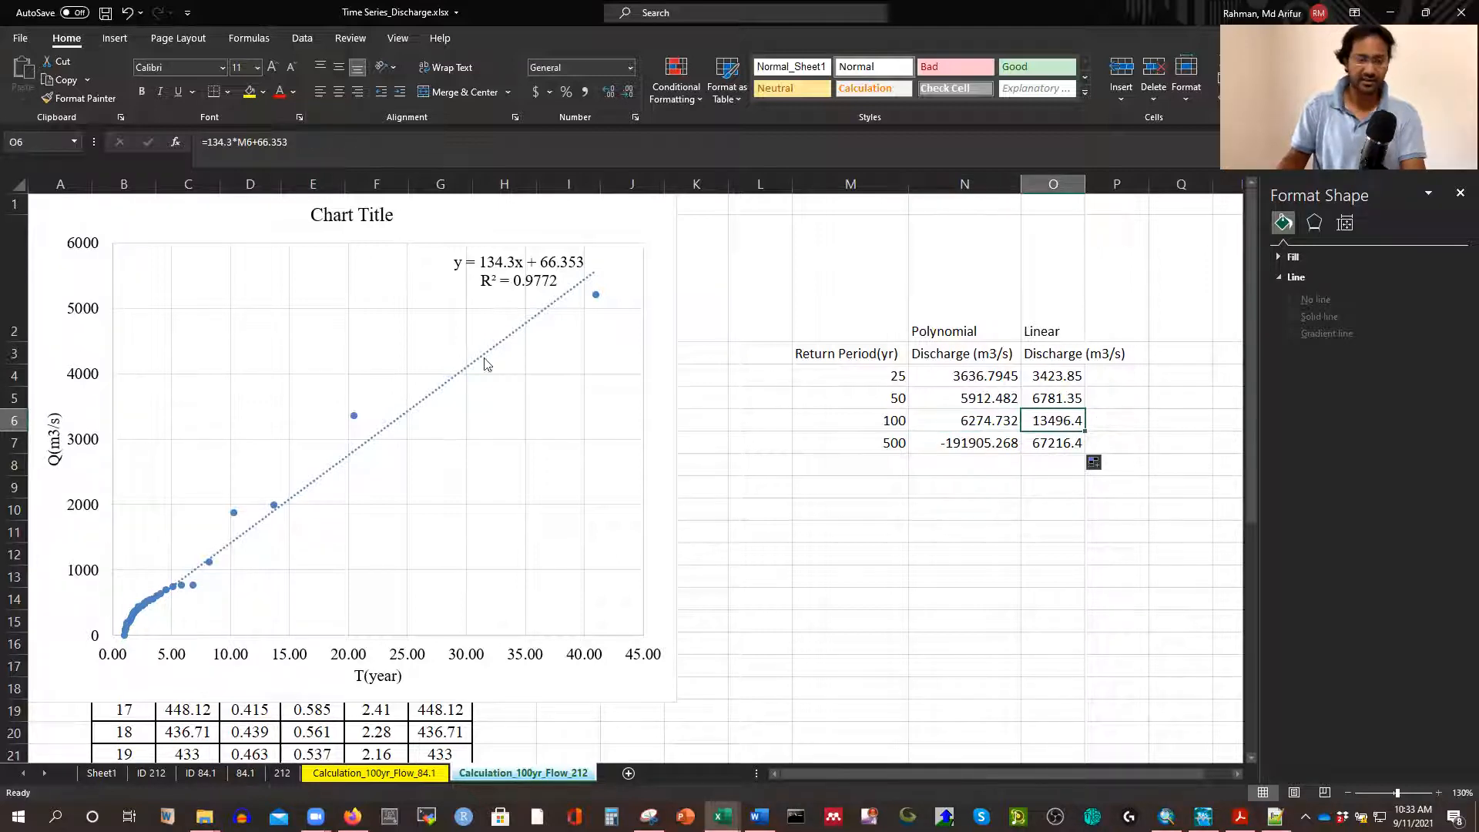
click(1094, 421)
click(1058, 419)
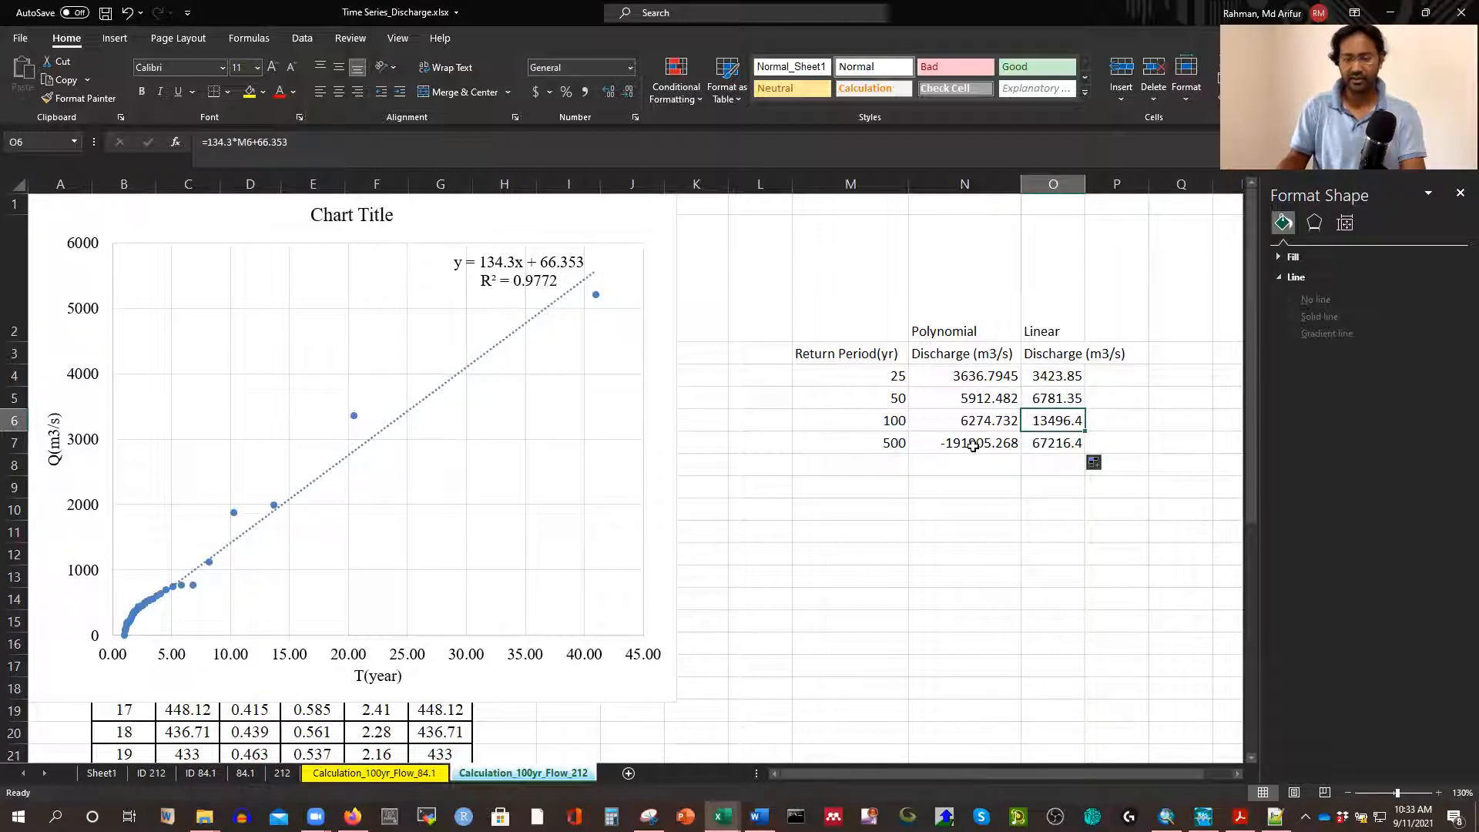
click(970, 445)
click(1054, 445)
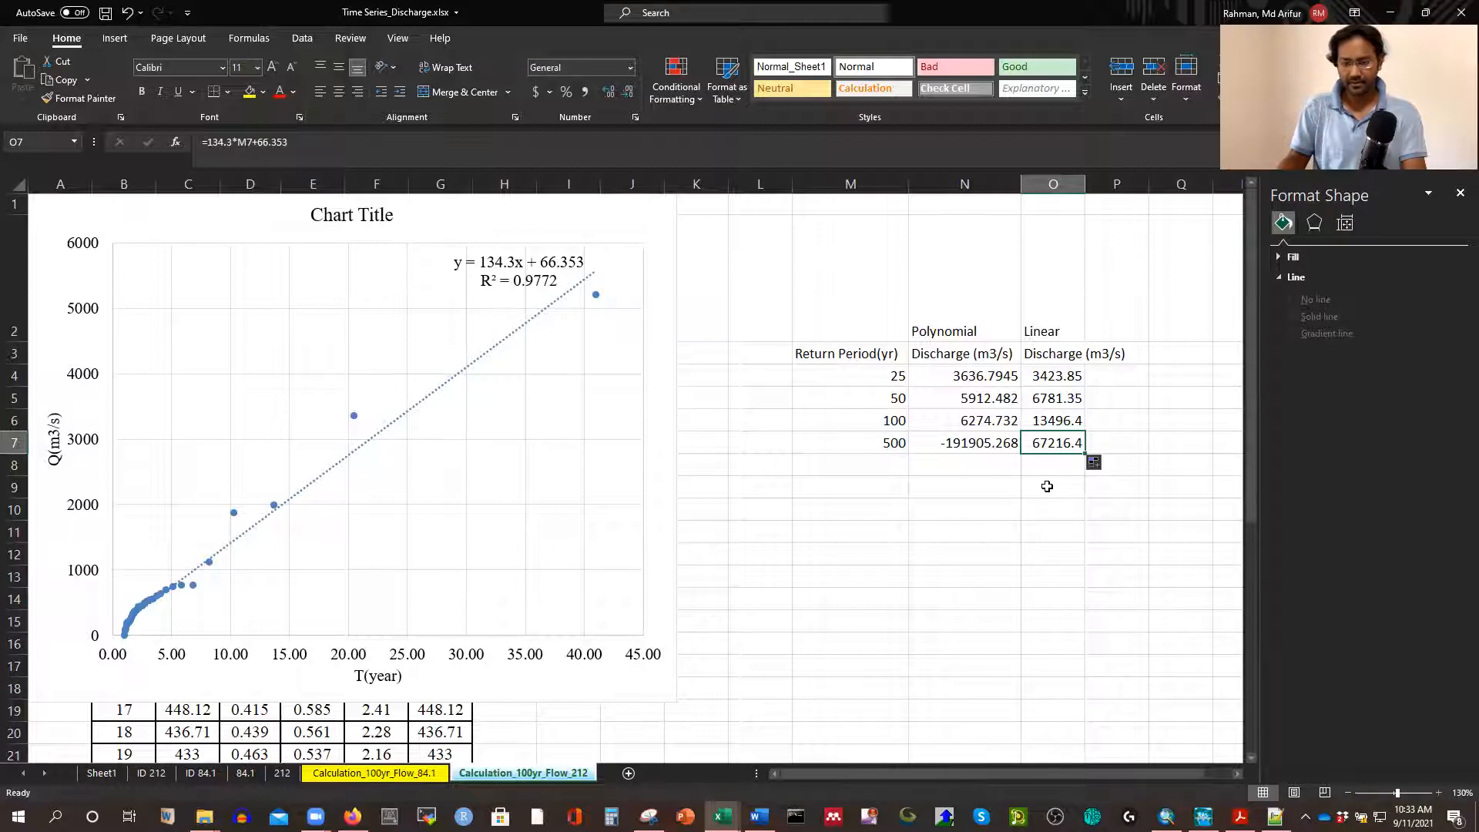
Move the chart off the ranked discharge table to the empty area below the return period results
click(443, 282)
drag(443, 282, 939, 517)
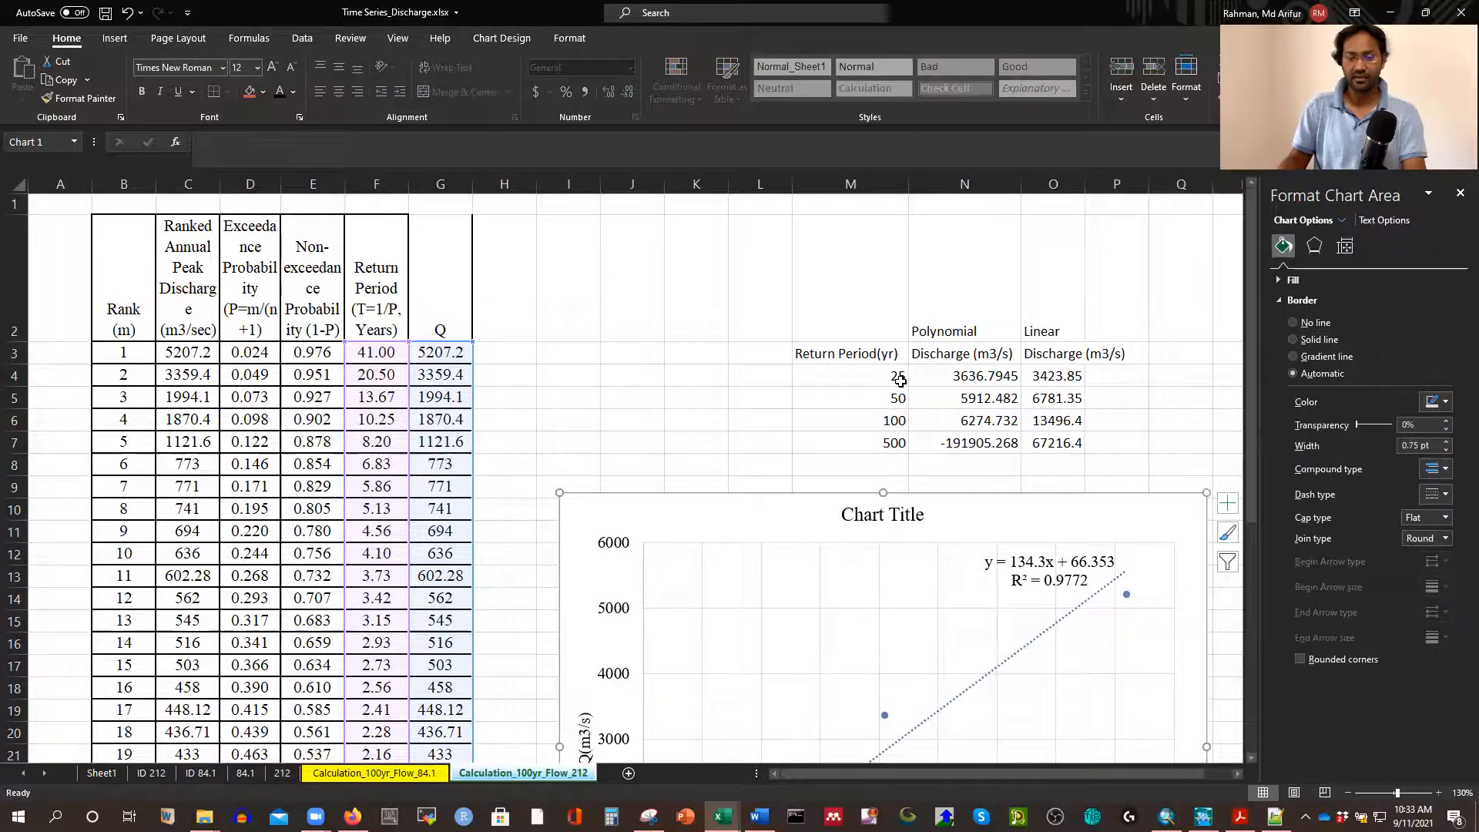
scroll(413, 391, down, 4)
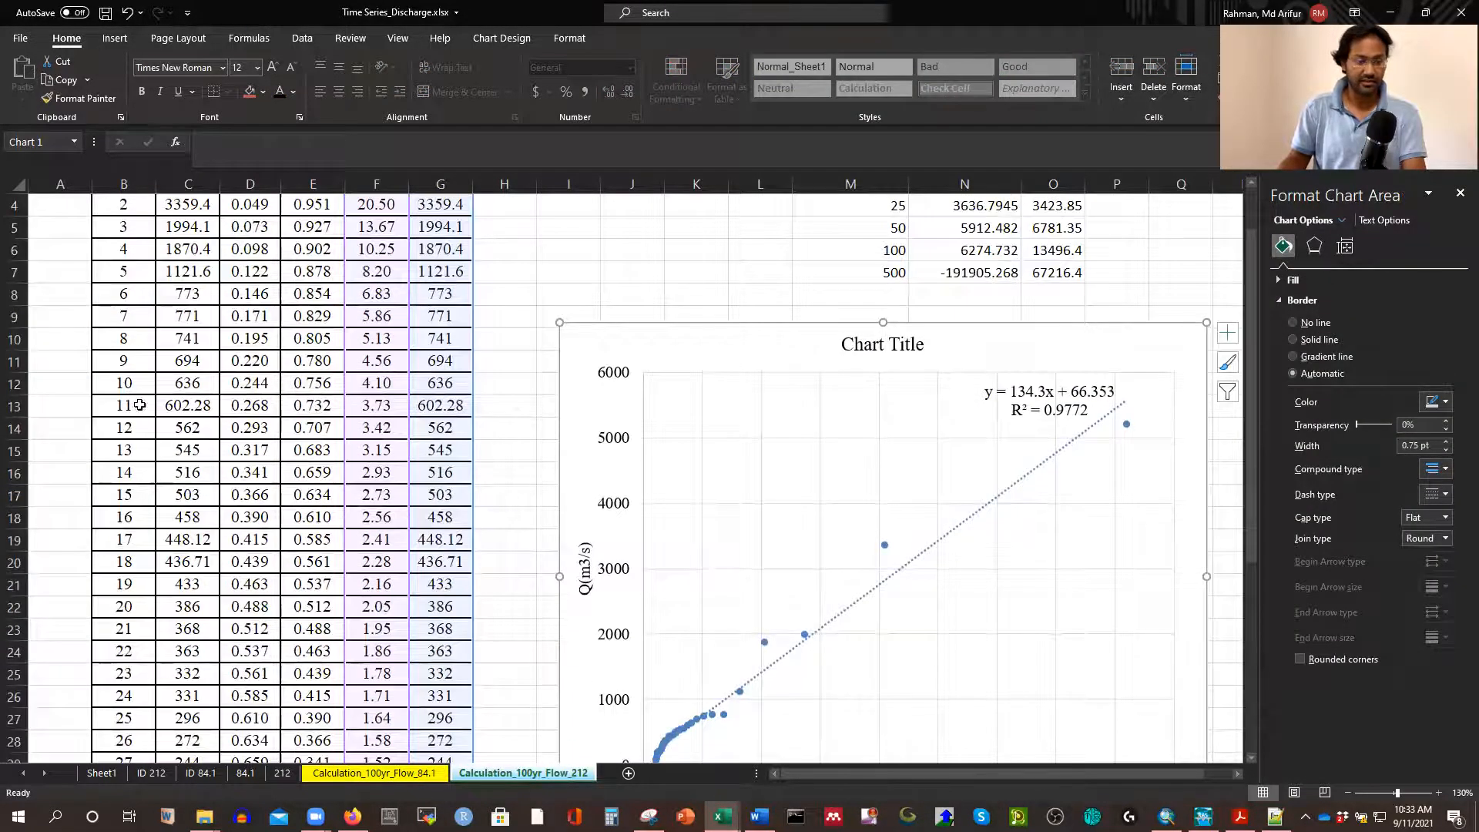
scroll(375, 417, up, 4)
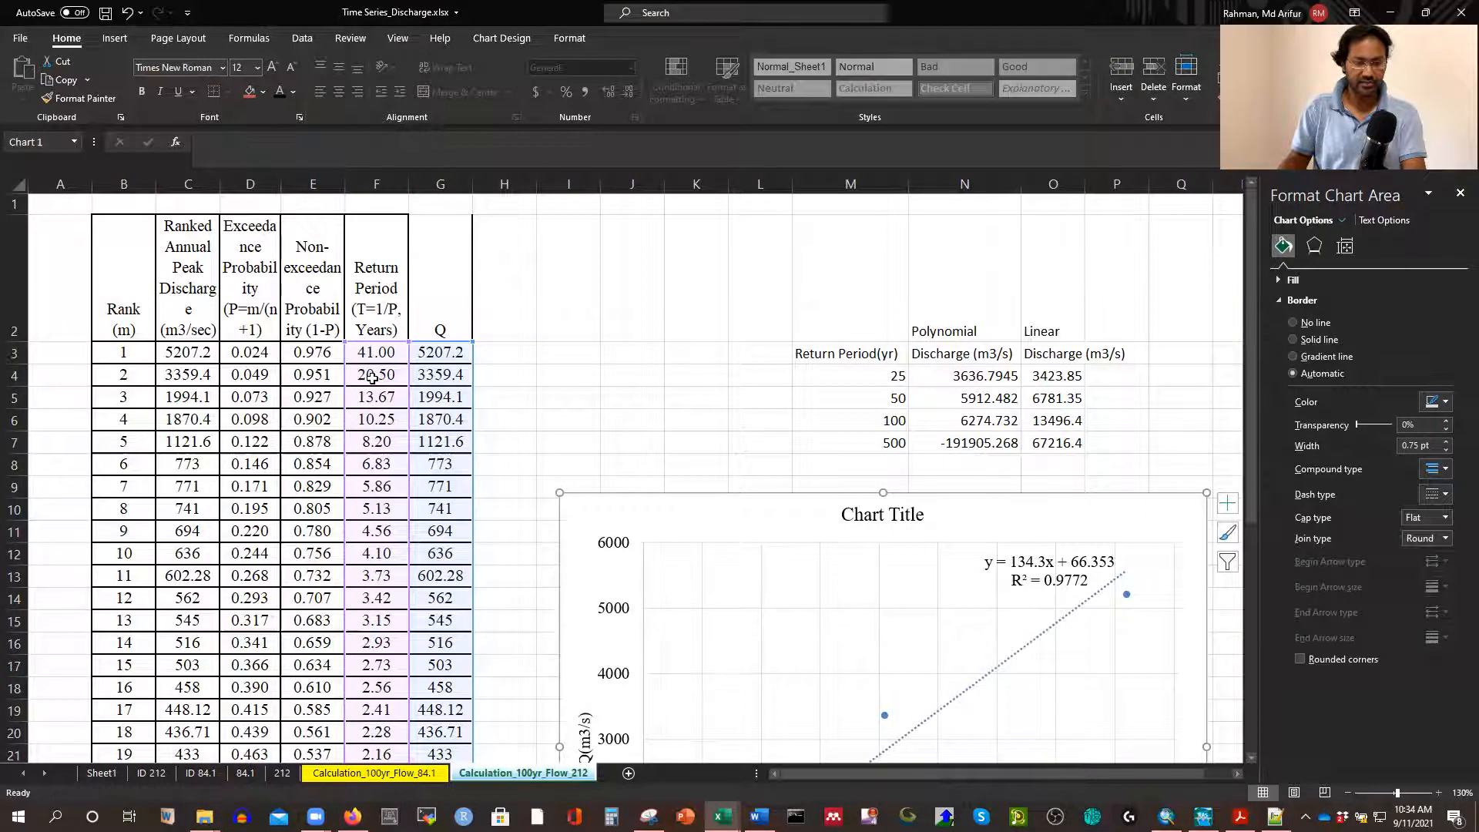
Compare the rank 2 return period and peak discharge with the 25-year estimates, and review the linear 50- and 100-year flows
click(372, 377)
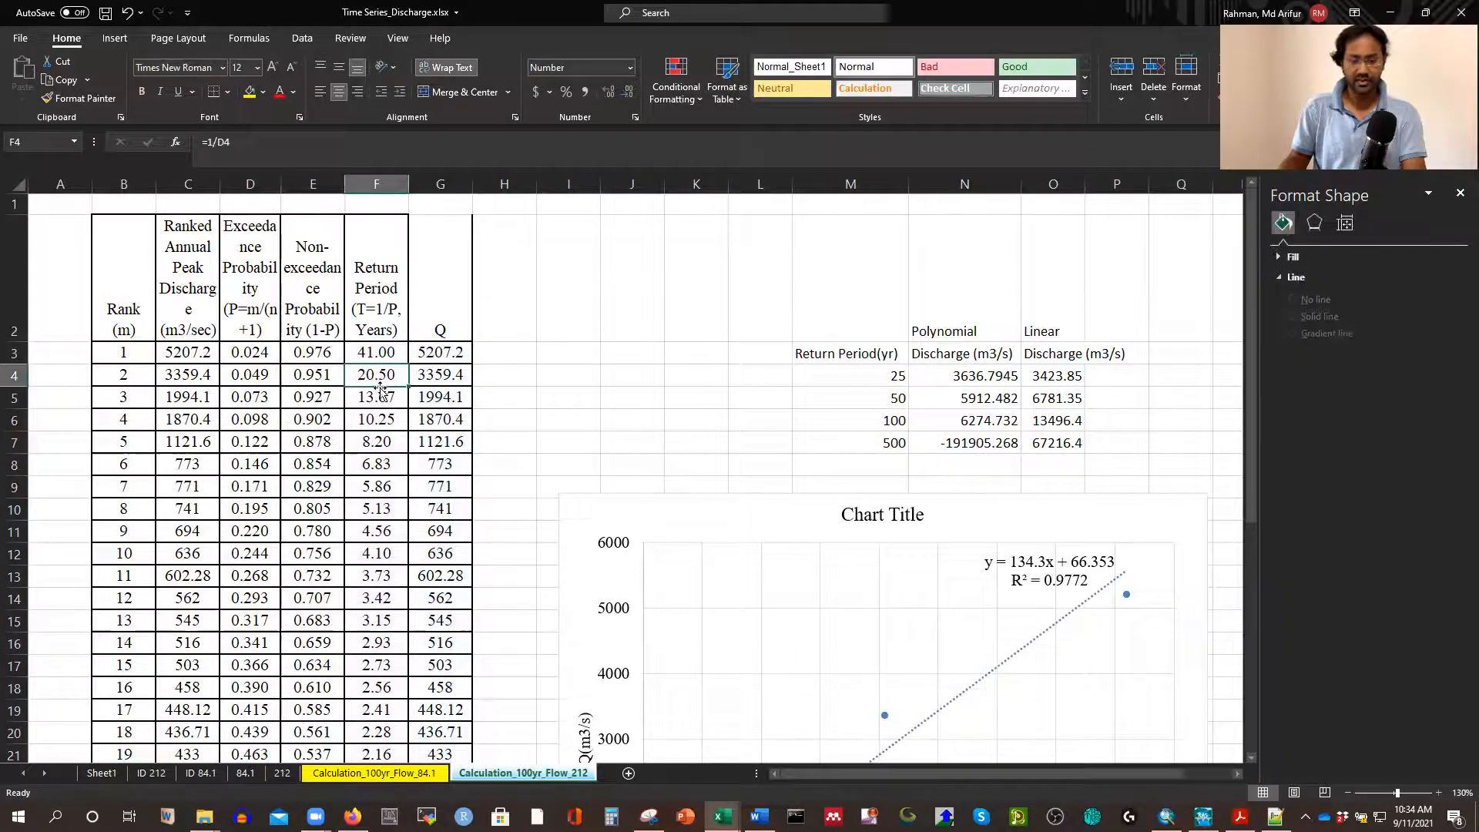
click(180, 379)
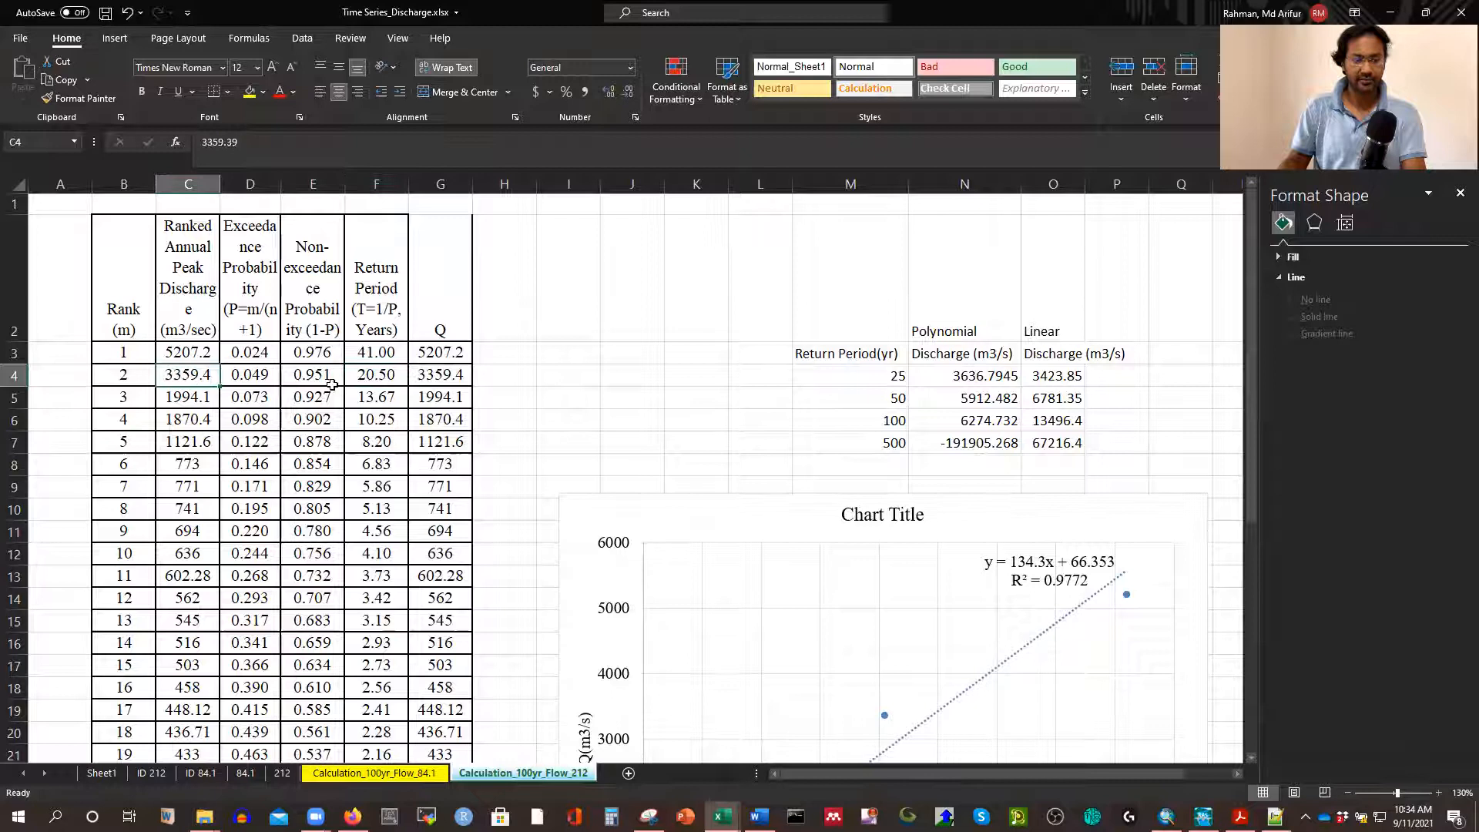
click(377, 379)
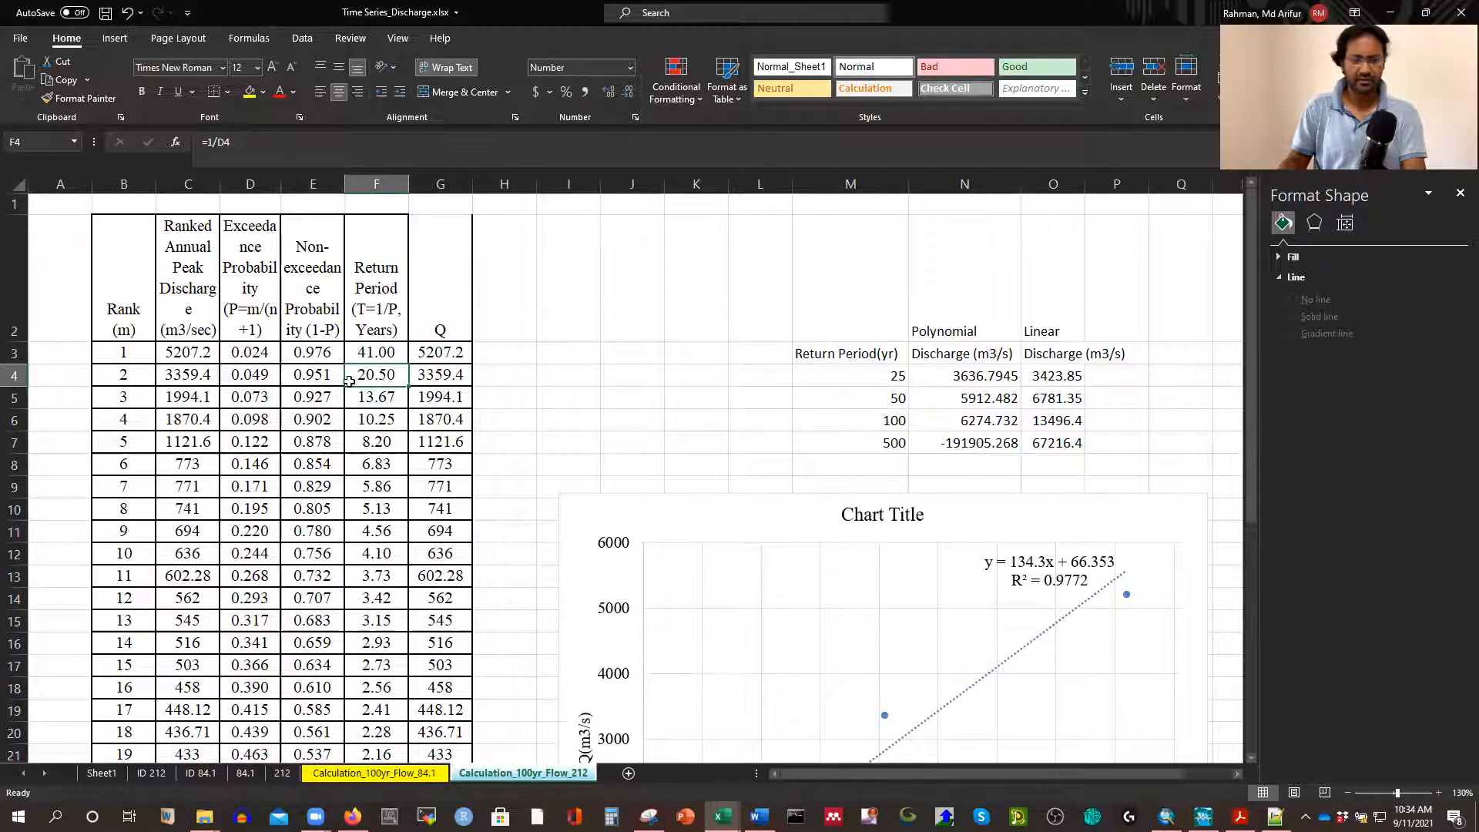
click(177, 375)
click(374, 376)
click(181, 376)
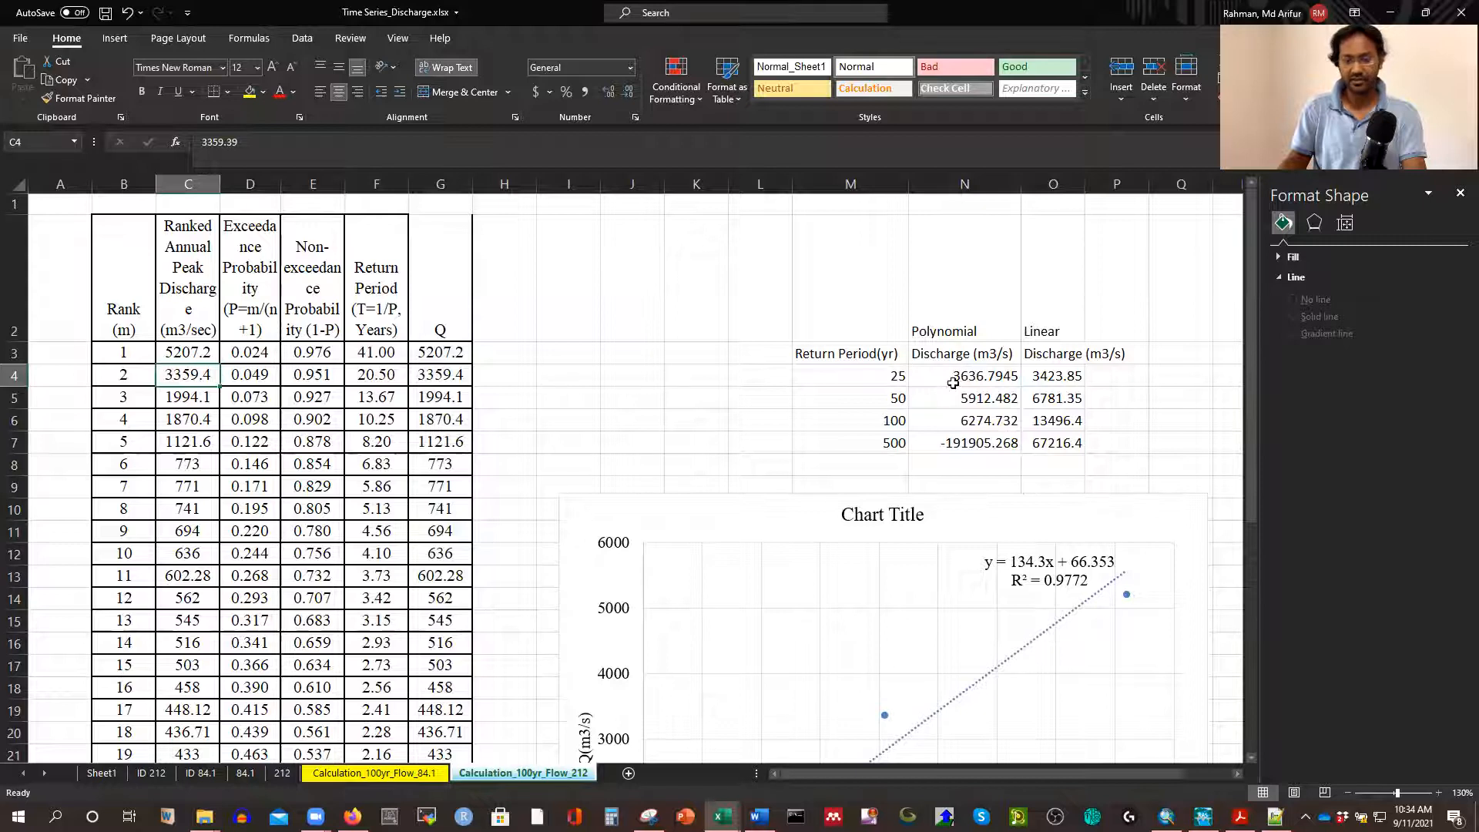
click(1047, 380)
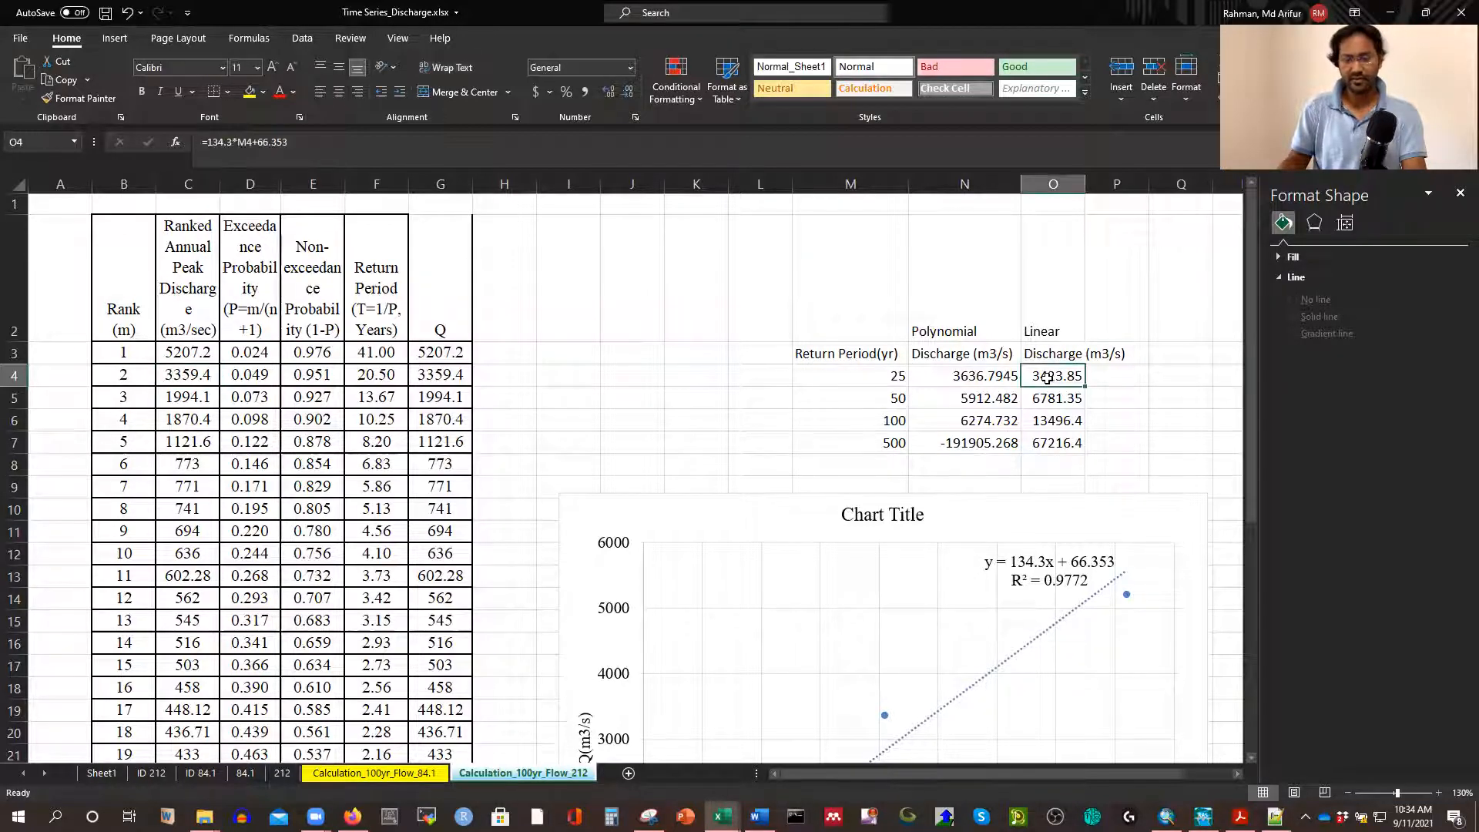
click(975, 376)
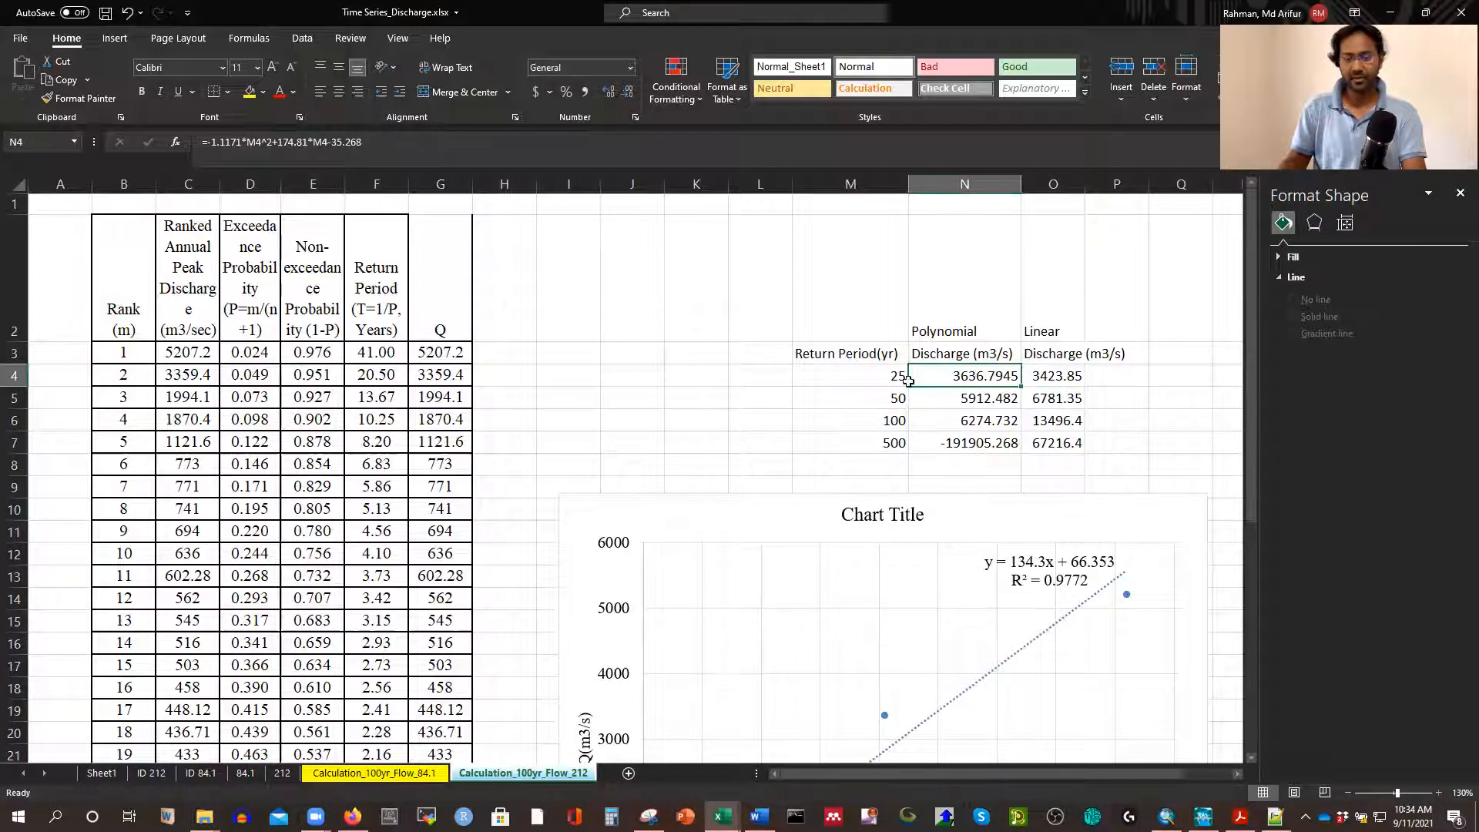
click(1071, 380)
scroll(911, 409, down, 2)
scroll(1002, 423, up, 2)
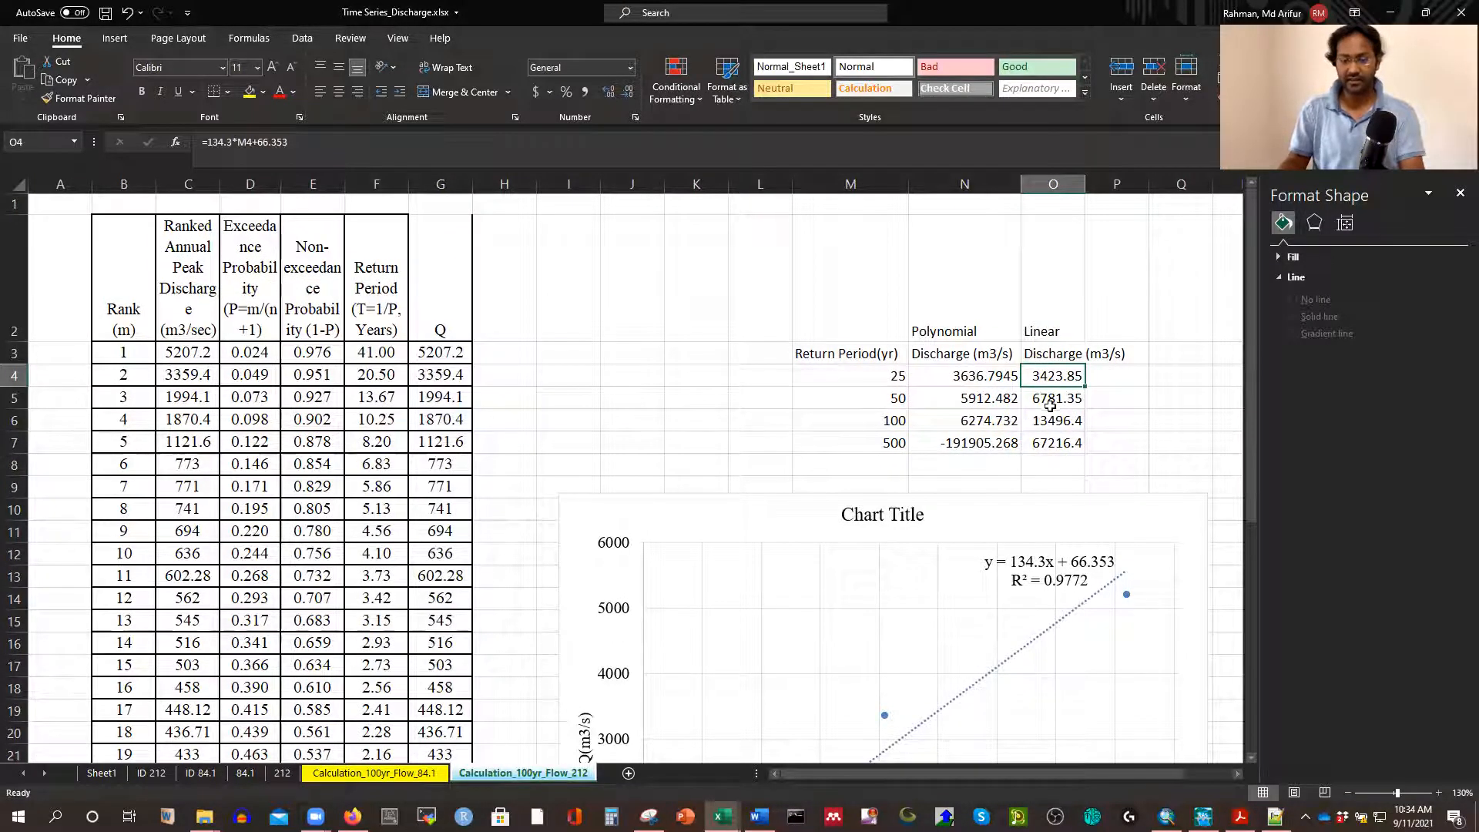
key(Down)
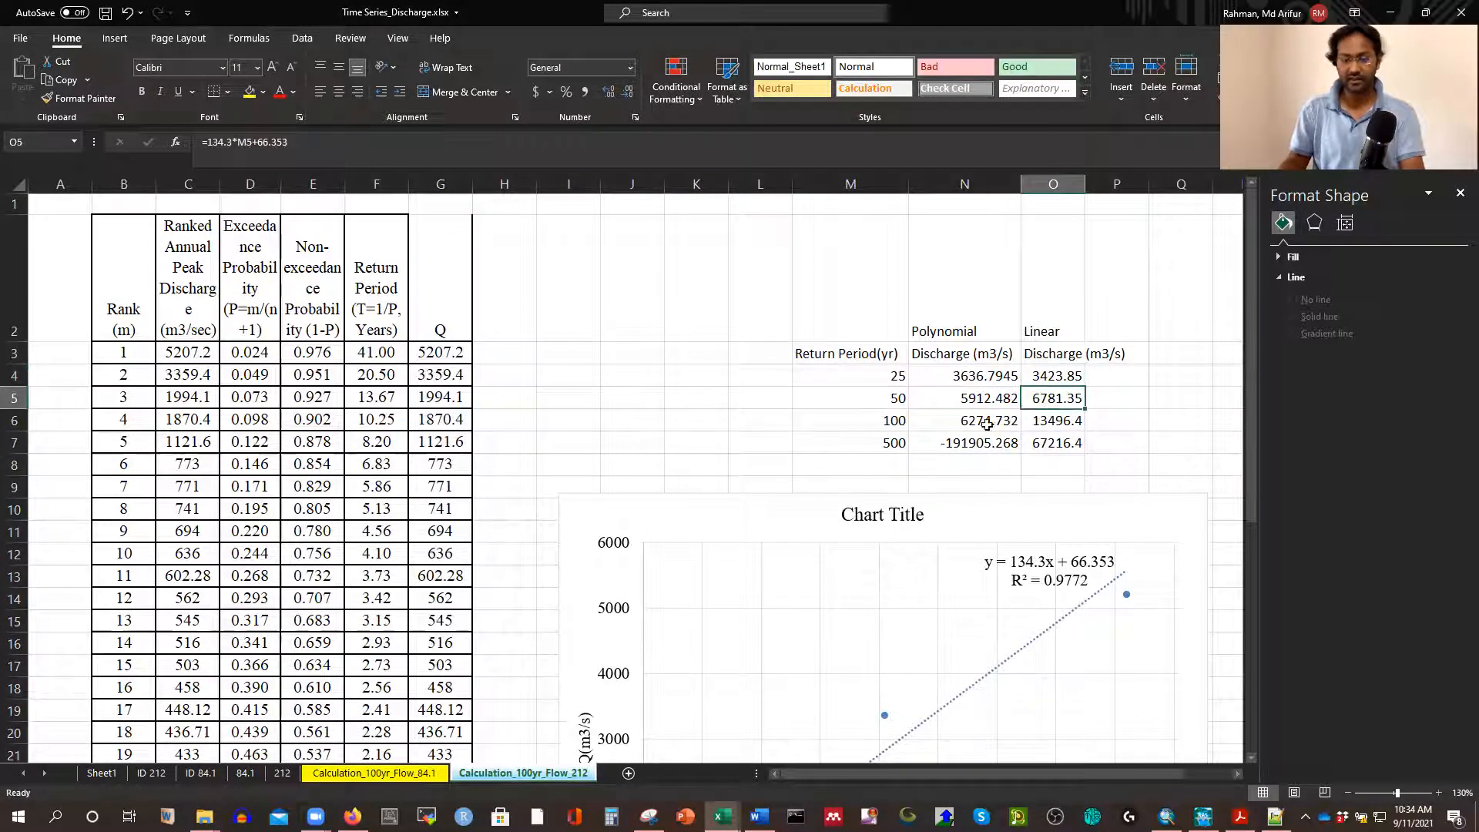
click(1056, 423)
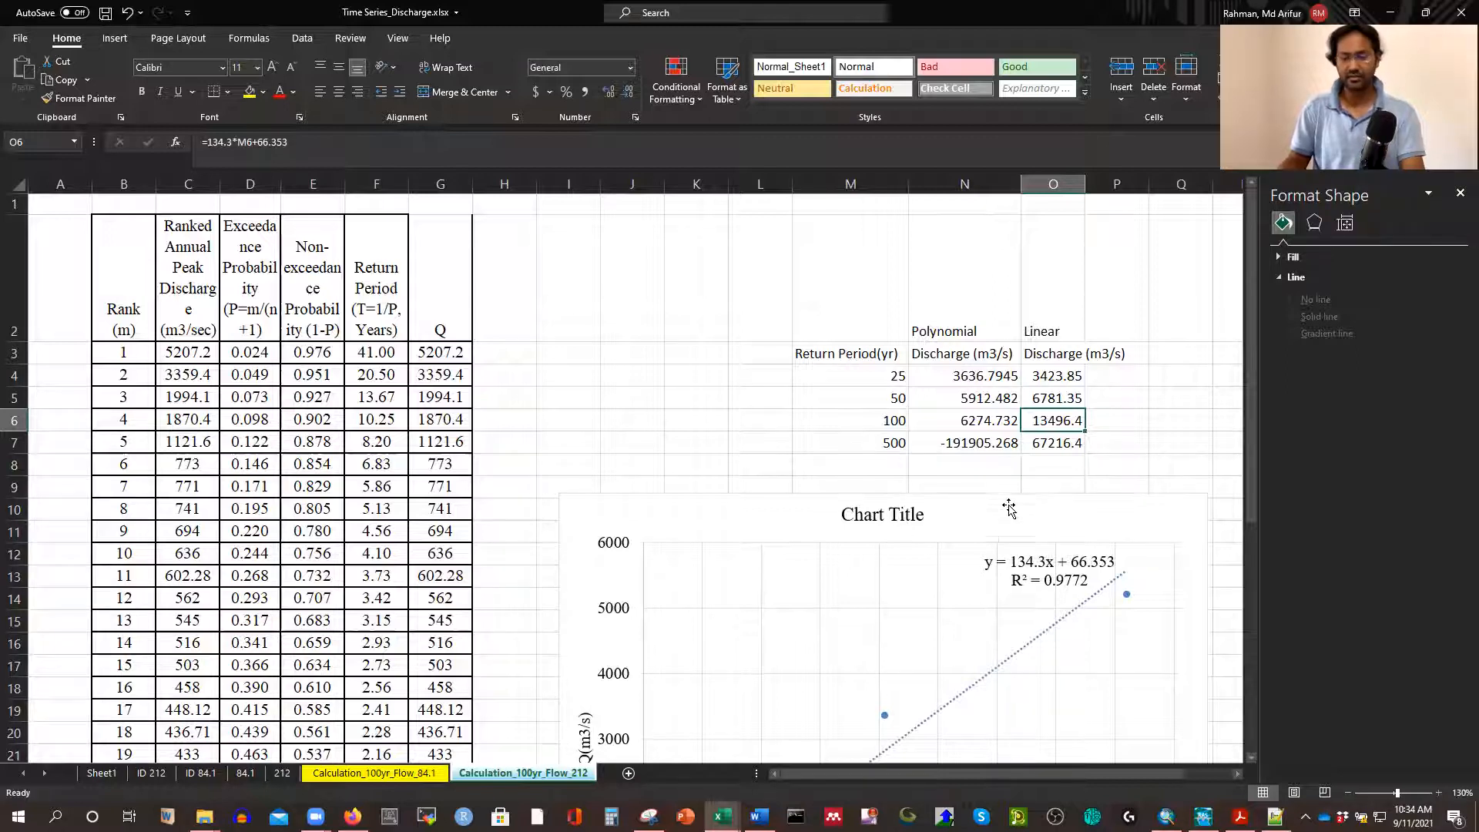
Examine how the plotted peak discharges fit the linear trendline across the chart's return period range
scroll(1063, 561, down, 2)
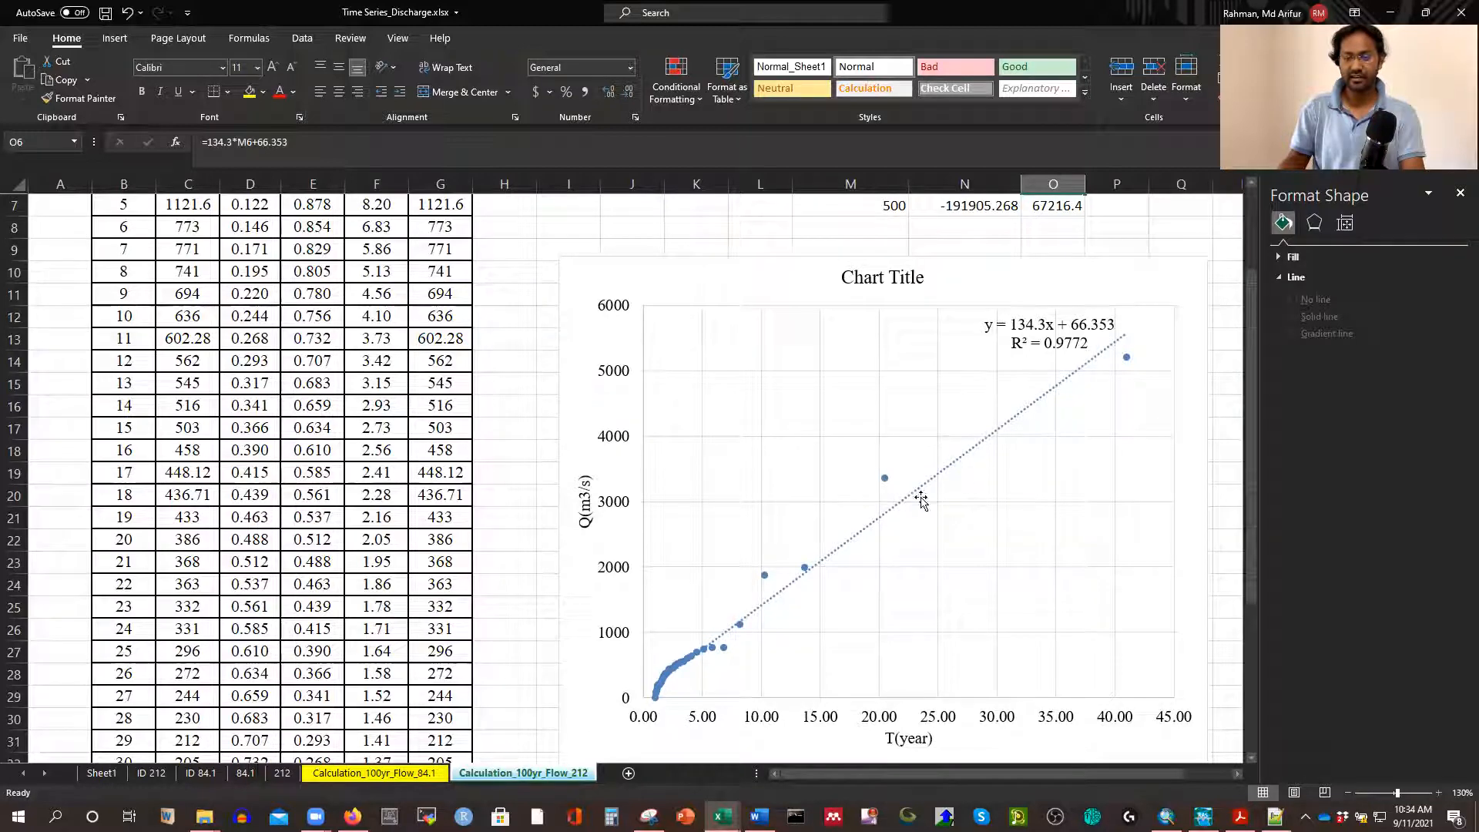
scroll(755, 628, down, 1)
scroll(755, 628, down, 2)
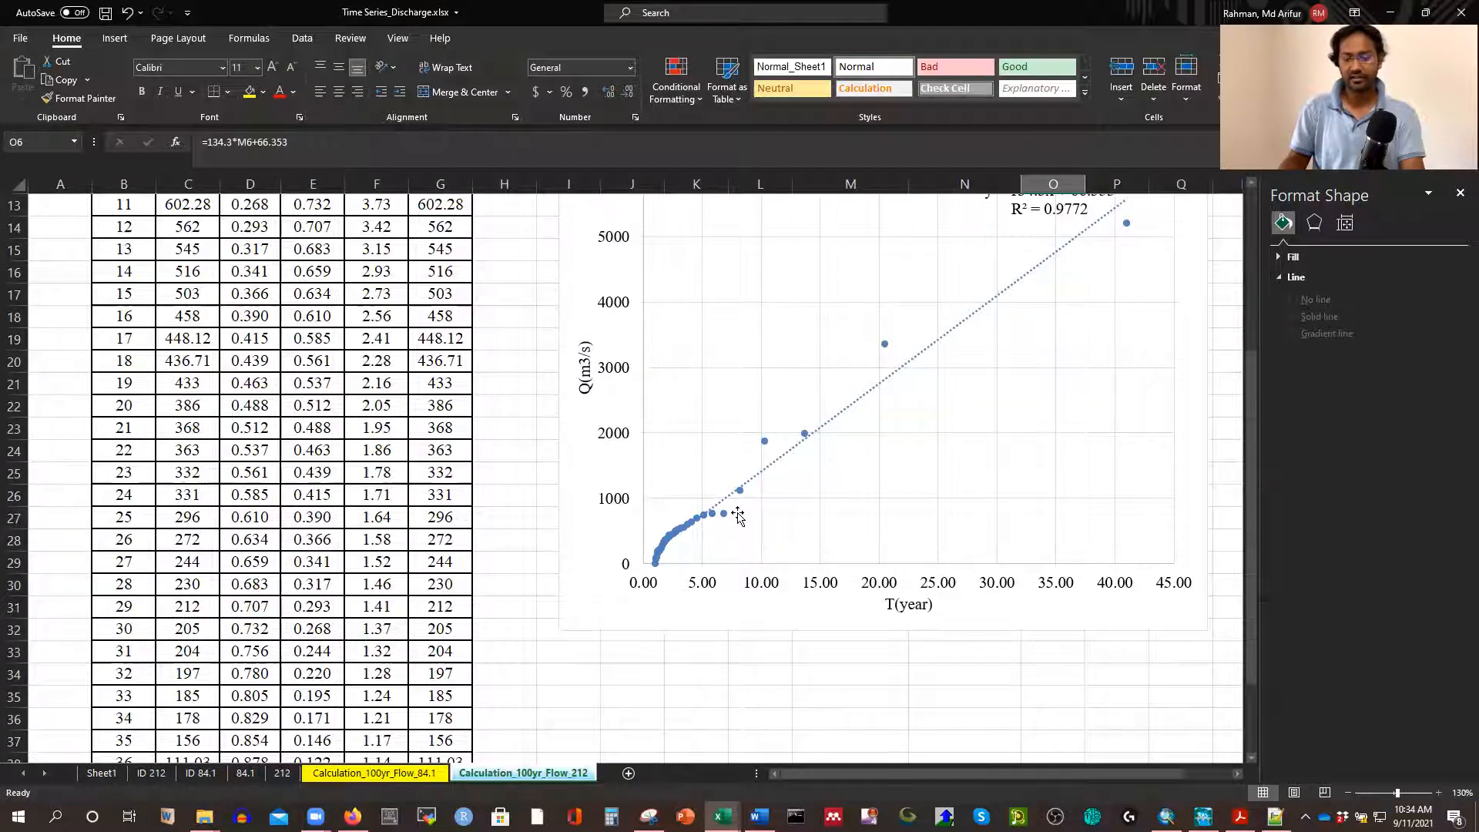
scroll(779, 505, up, 2)
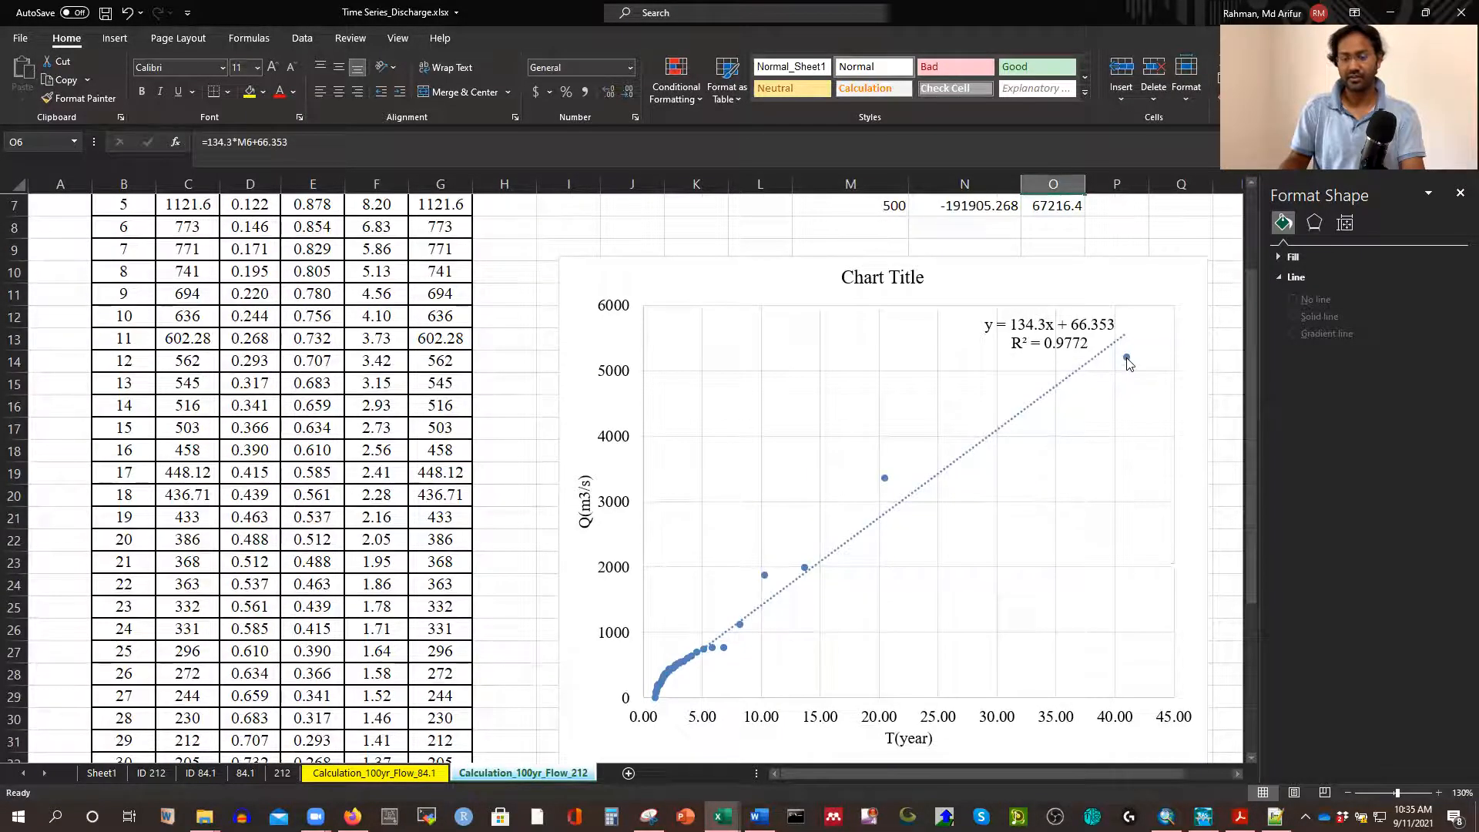
scroll(1117, 360, up, 2)
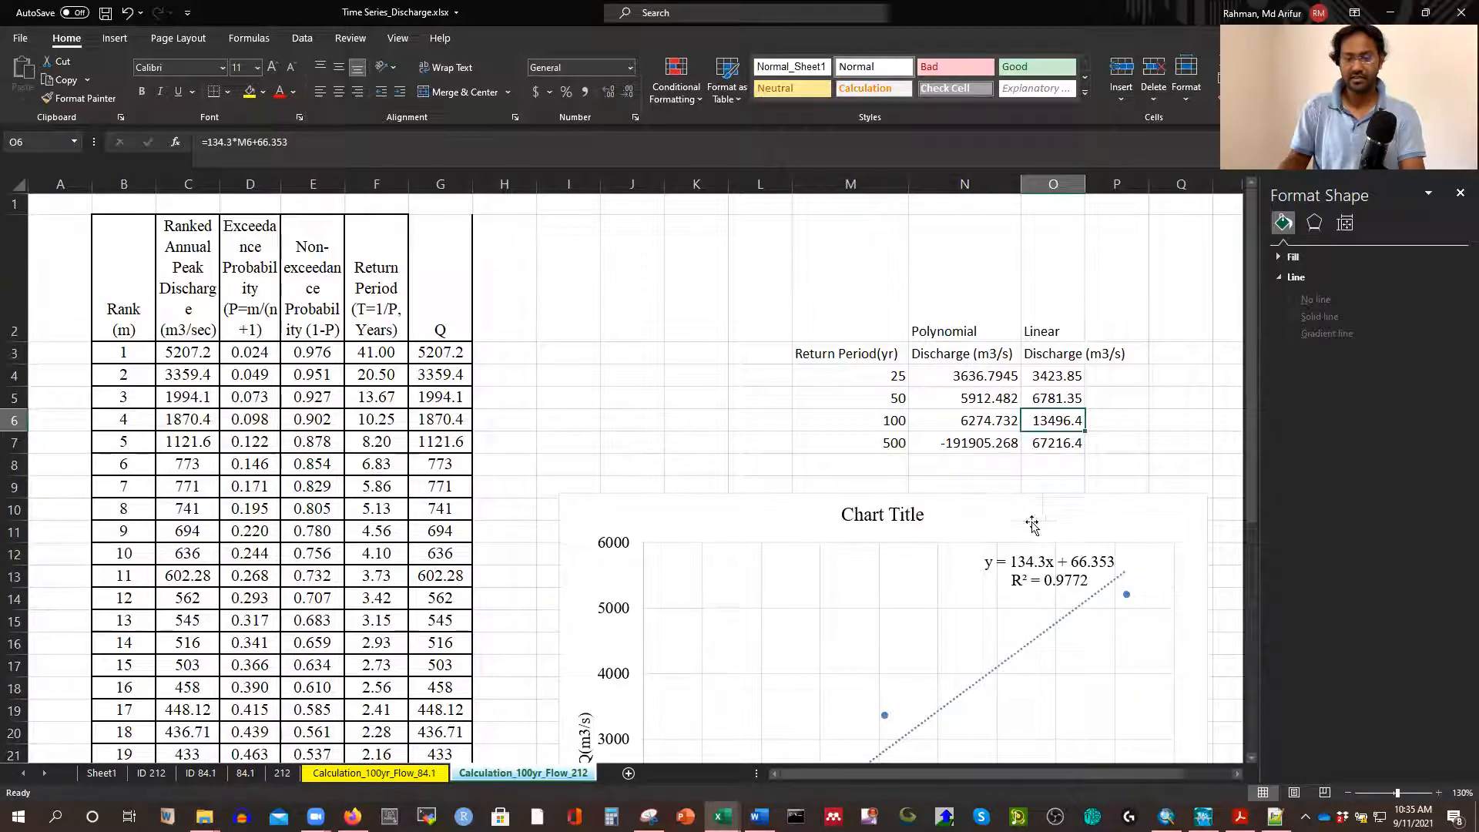
scroll(1136, 579, down, 1)
scroll(1136, 579, down, 1)
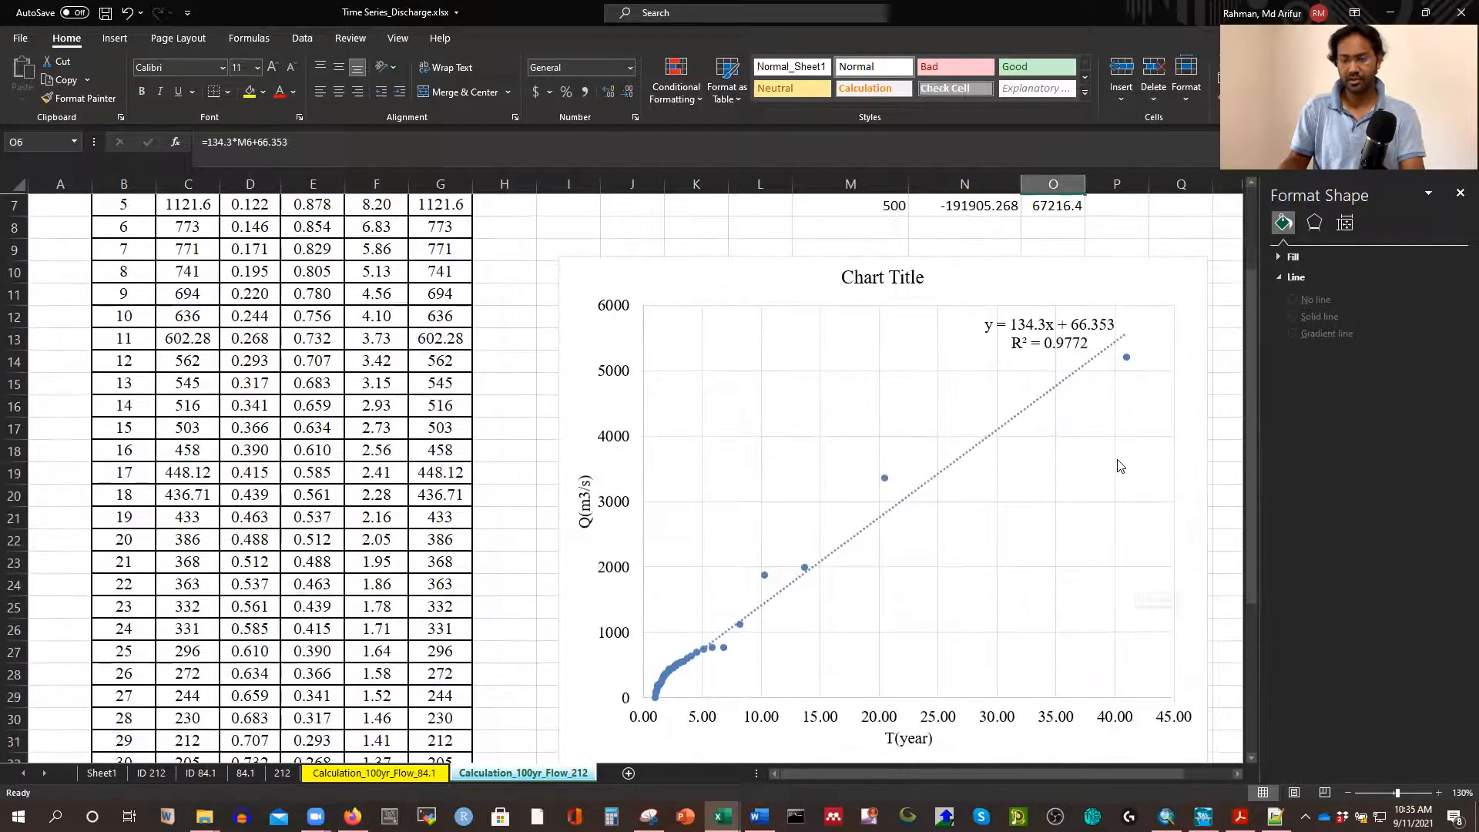
Review the polynomial trendline chart on sheet 212, glance at Calculation_100yr_Flow_84.1, and return to the Calculation_100yr_Flow_212 results
scroll(1124, 477, up, 1)
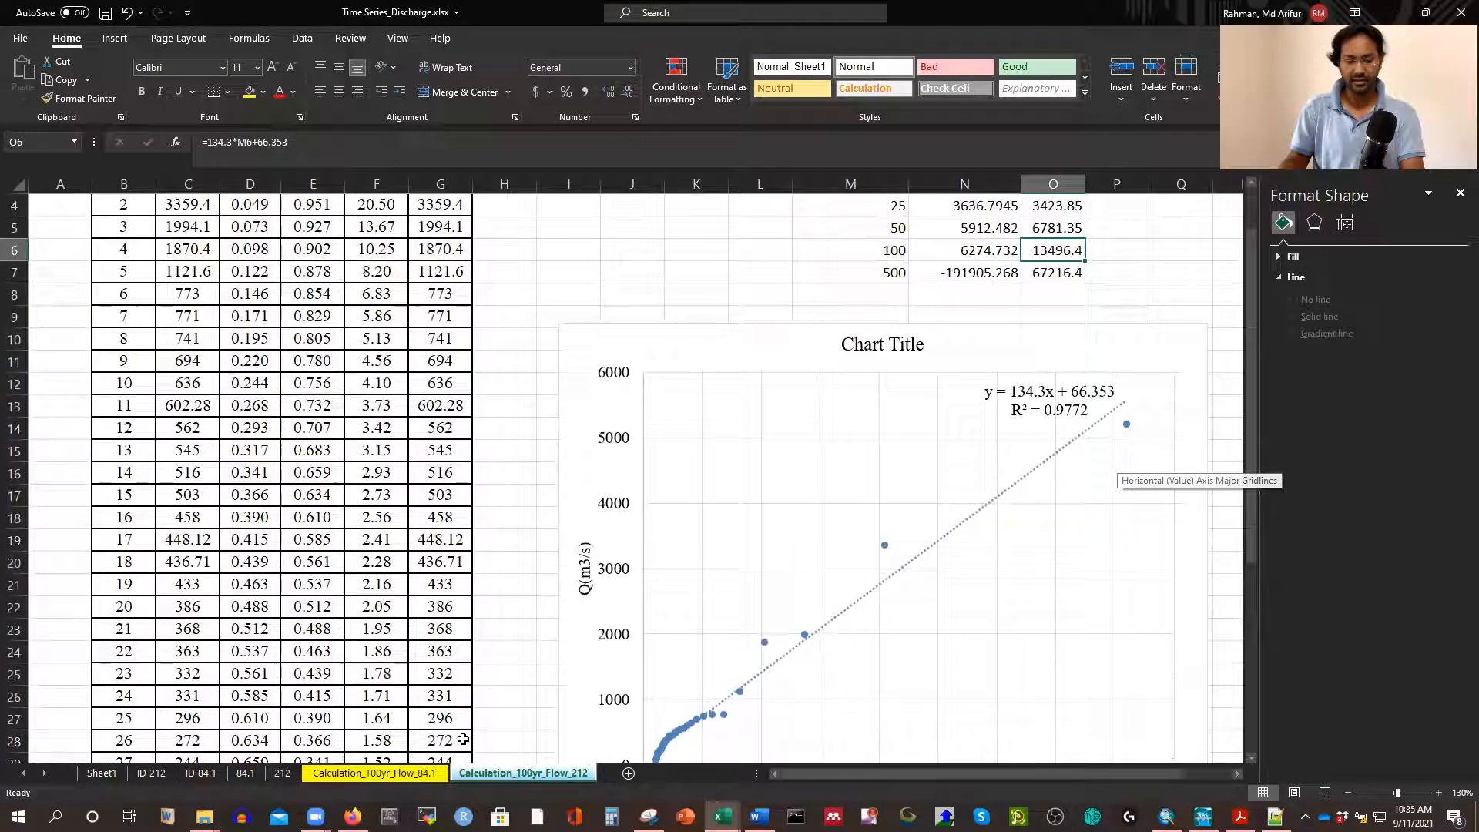
click(283, 773)
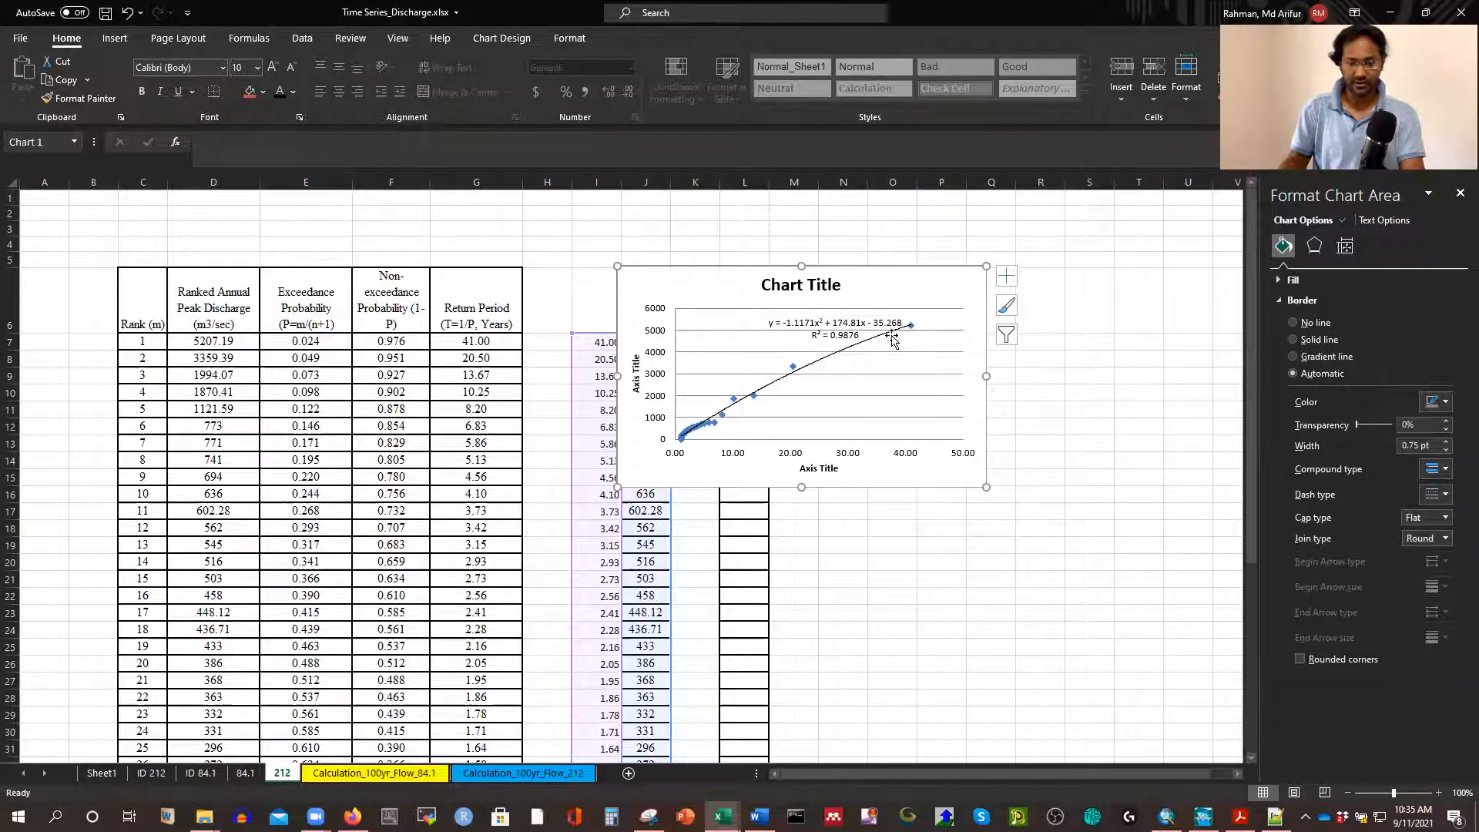
click(393, 774)
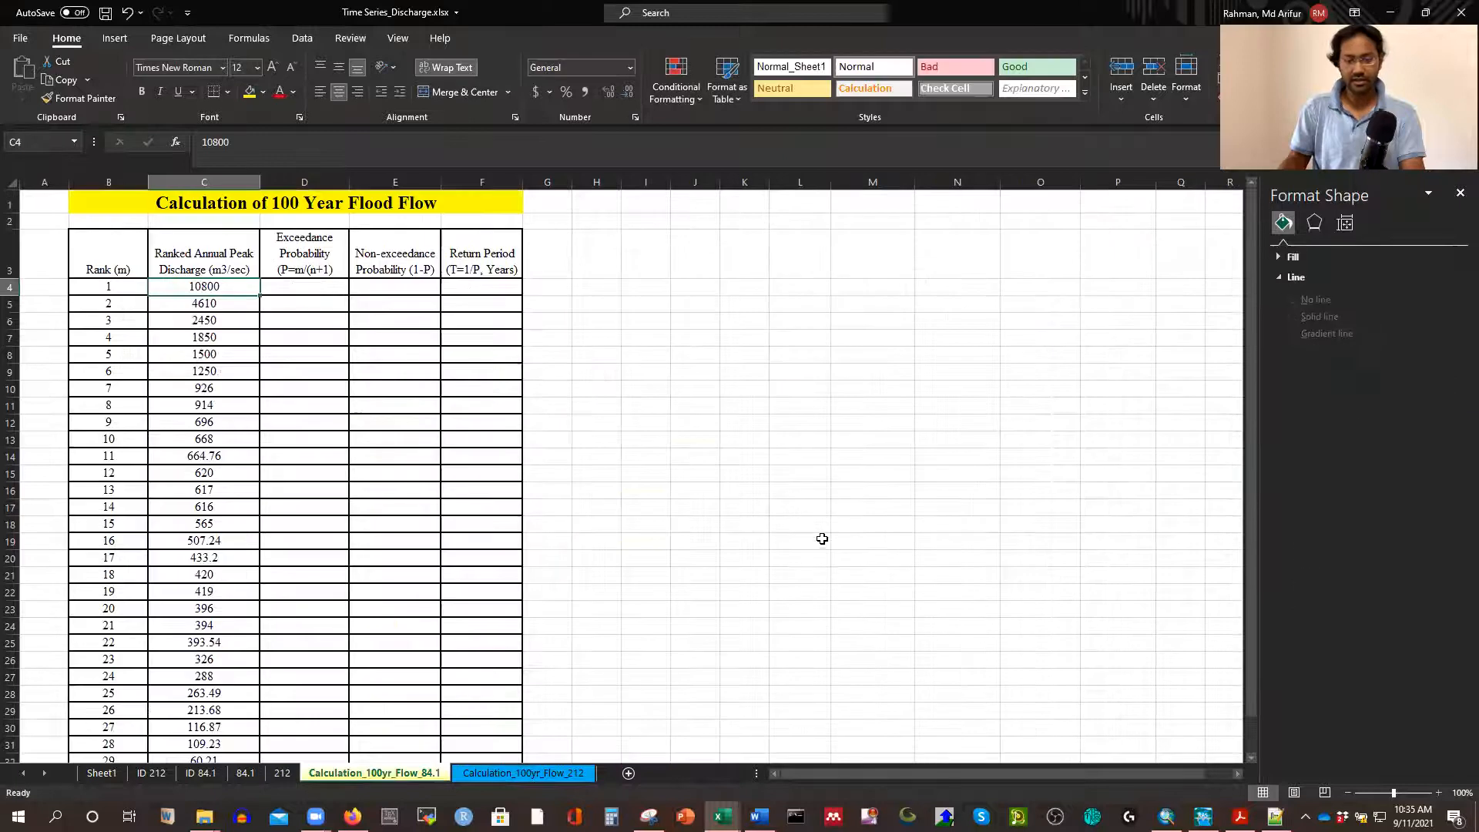
click(504, 773)
scroll(973, 418, up, 2)
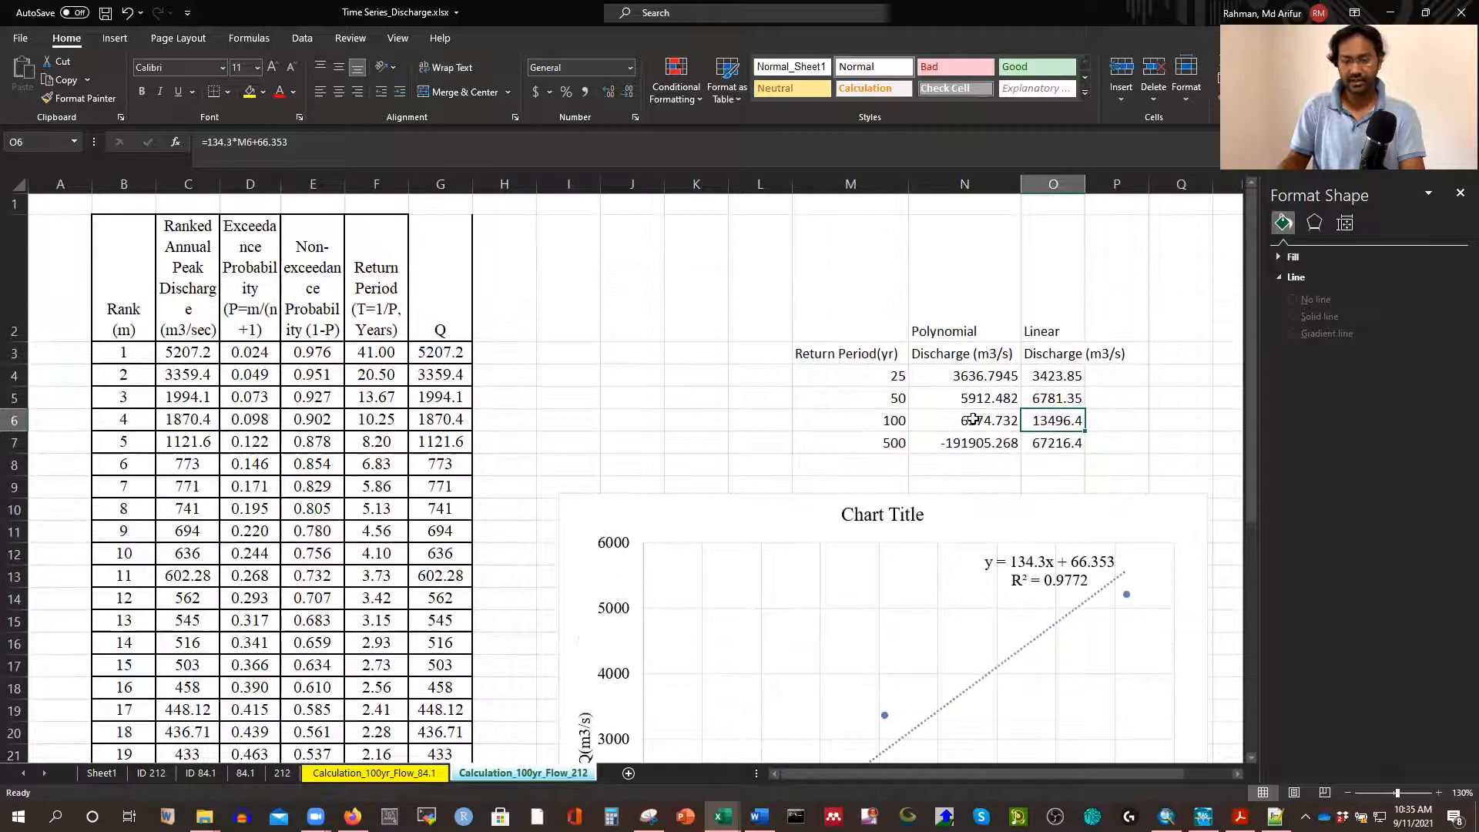
Highlight the 100-year polynomial discharge in yellow and inspect the 50- and 25-year polynomial discharge formulas
click(973, 418)
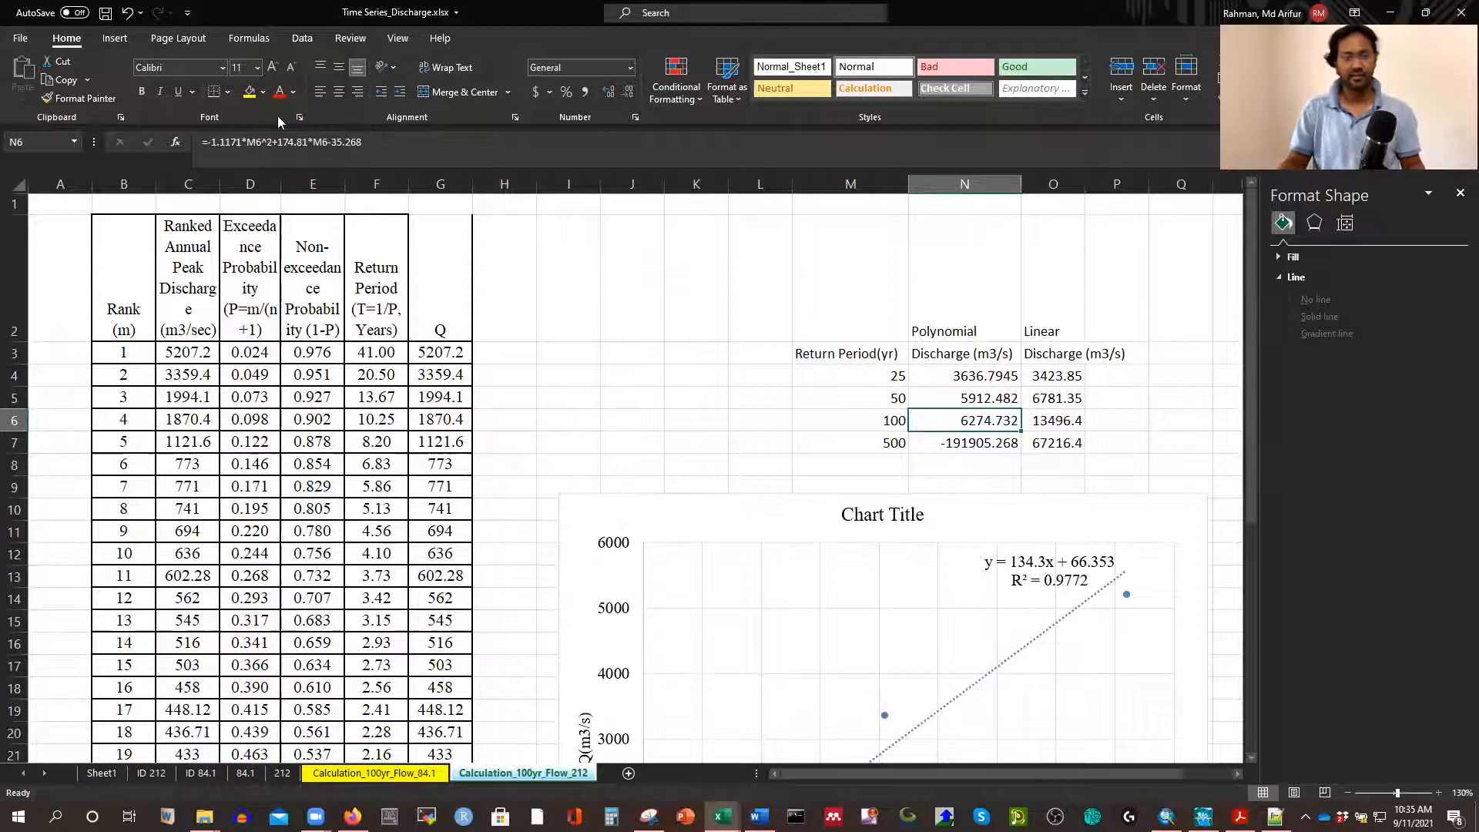
click(250, 90)
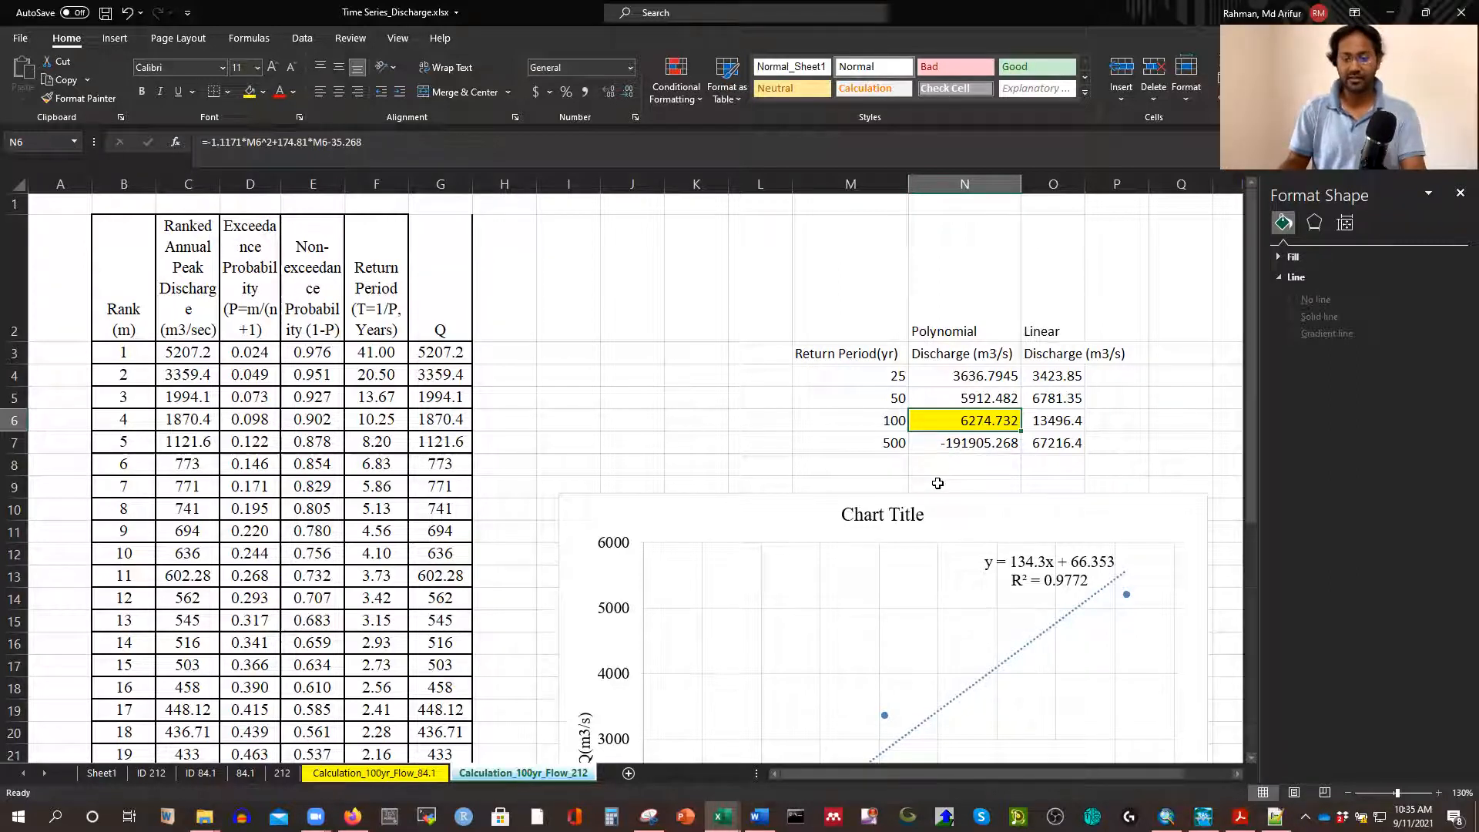
click(961, 398)
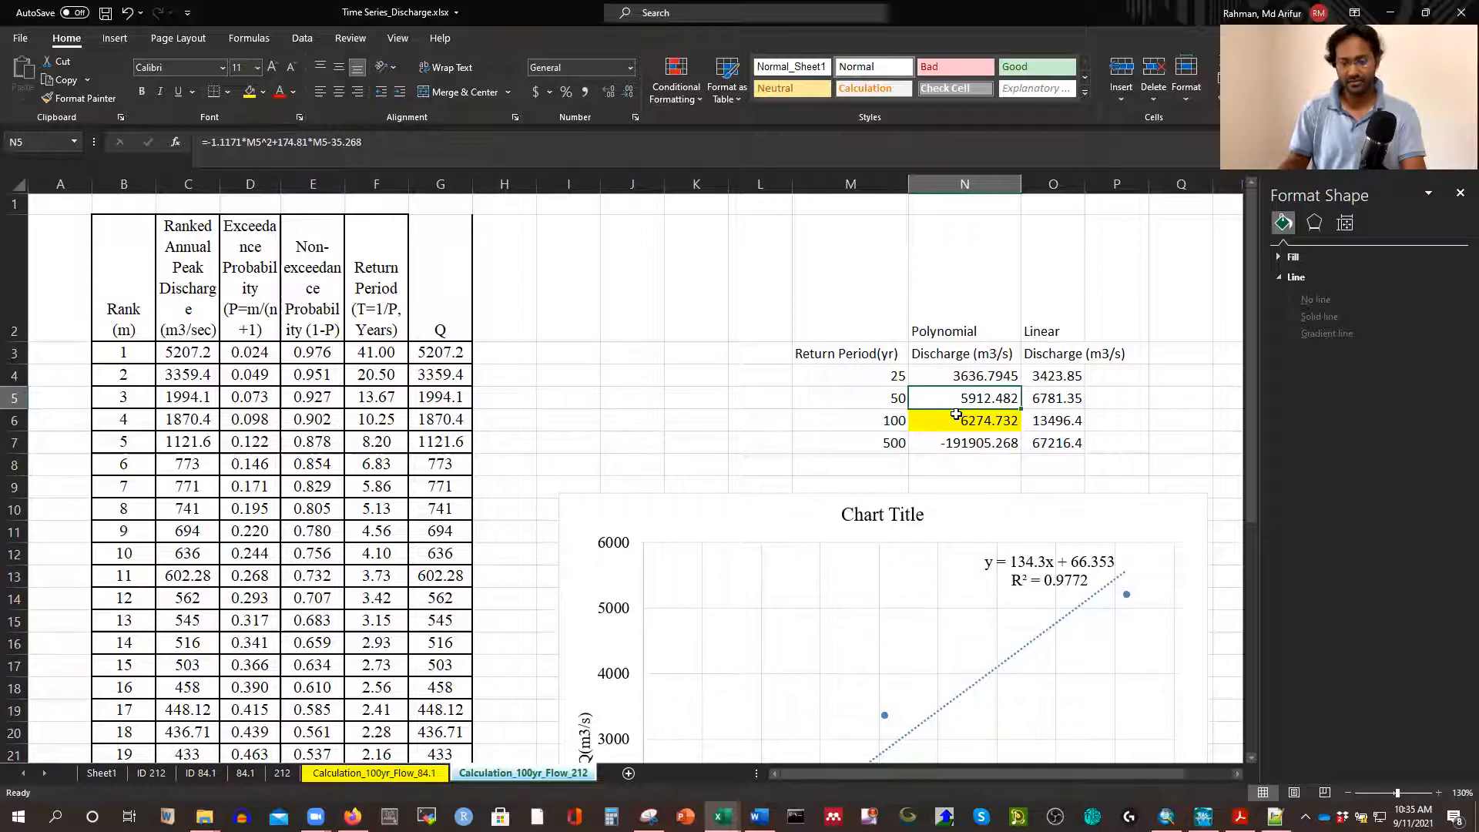
click(939, 372)
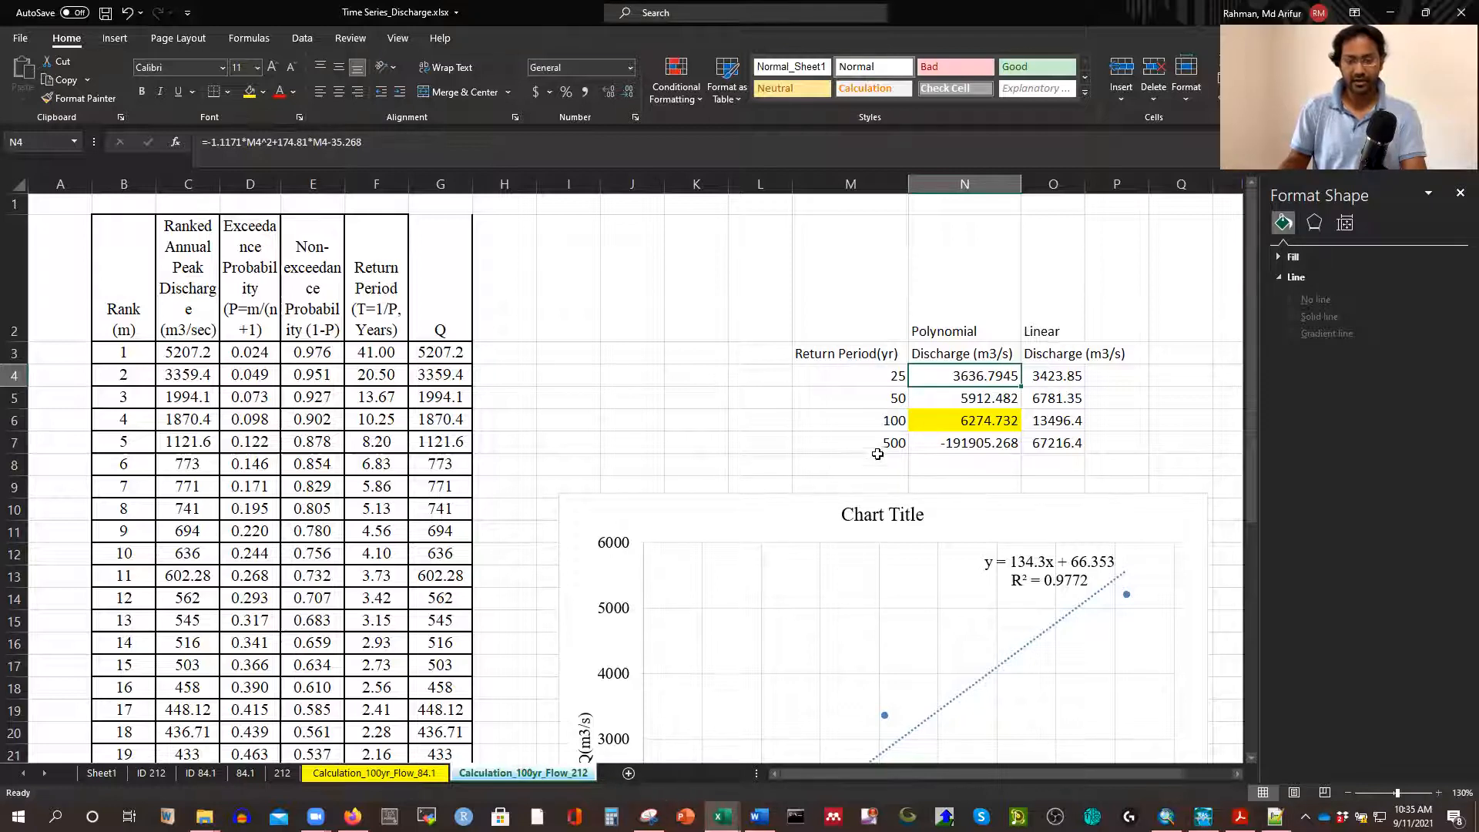
Copy the 25-, 50- and 100-year return periods with their polynomial discharges, including headers, to a new sheet and fit the discharge column's width
drag(859, 355, 947, 413)
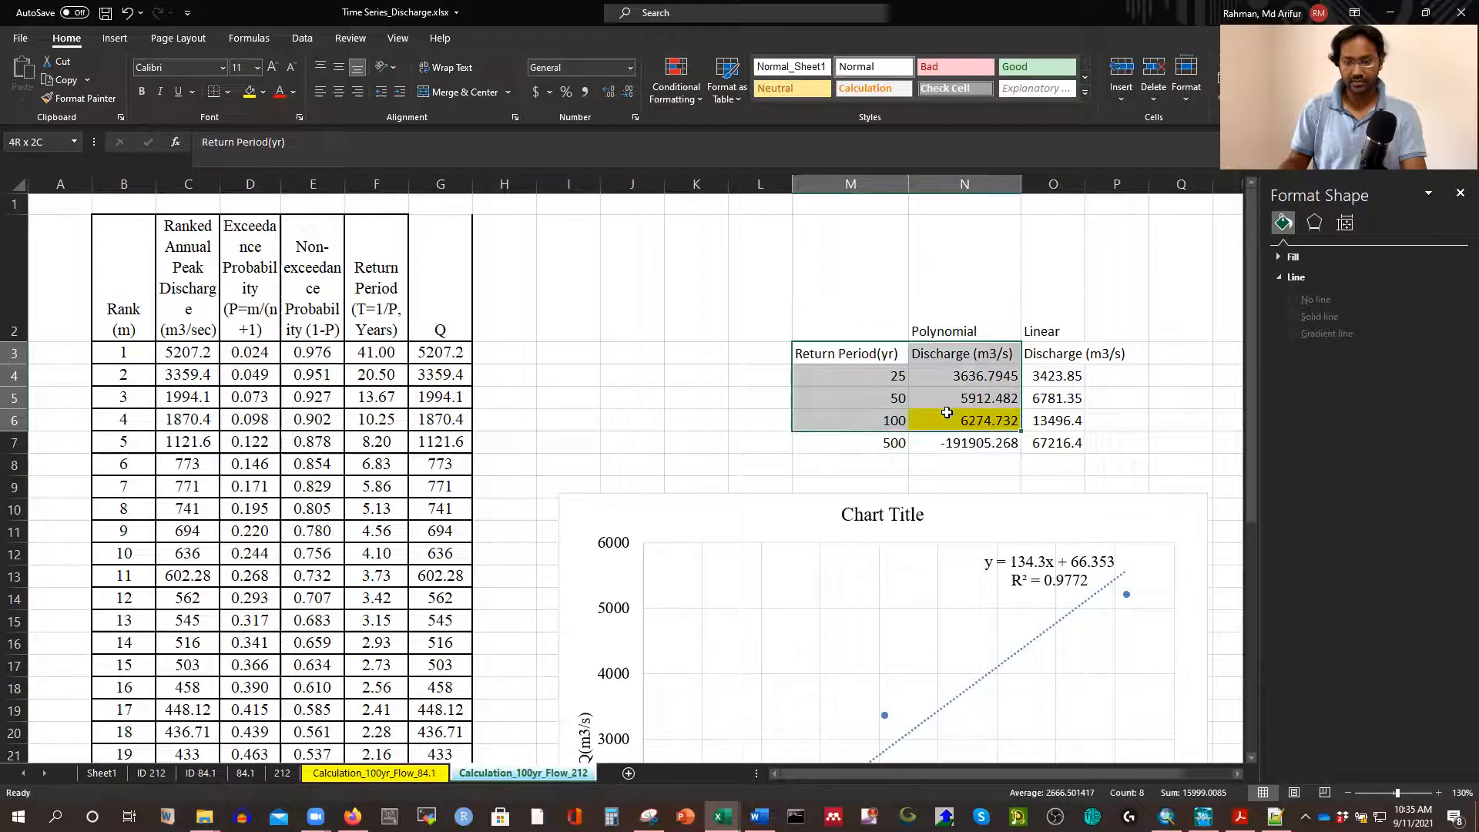
key(ctrl+c)
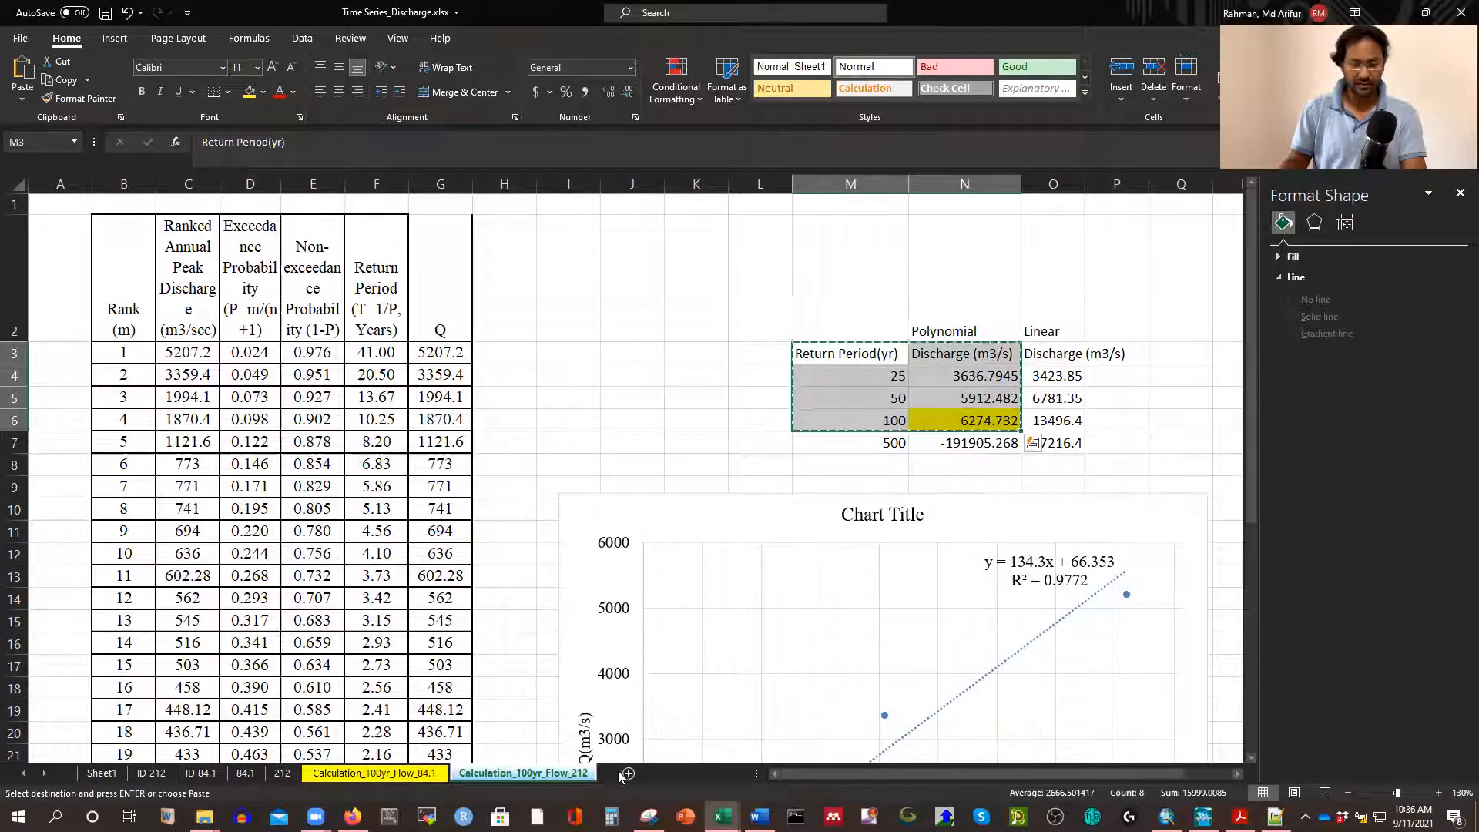
key(shift+F11)
key(ctrl+v)
click(291, 321)
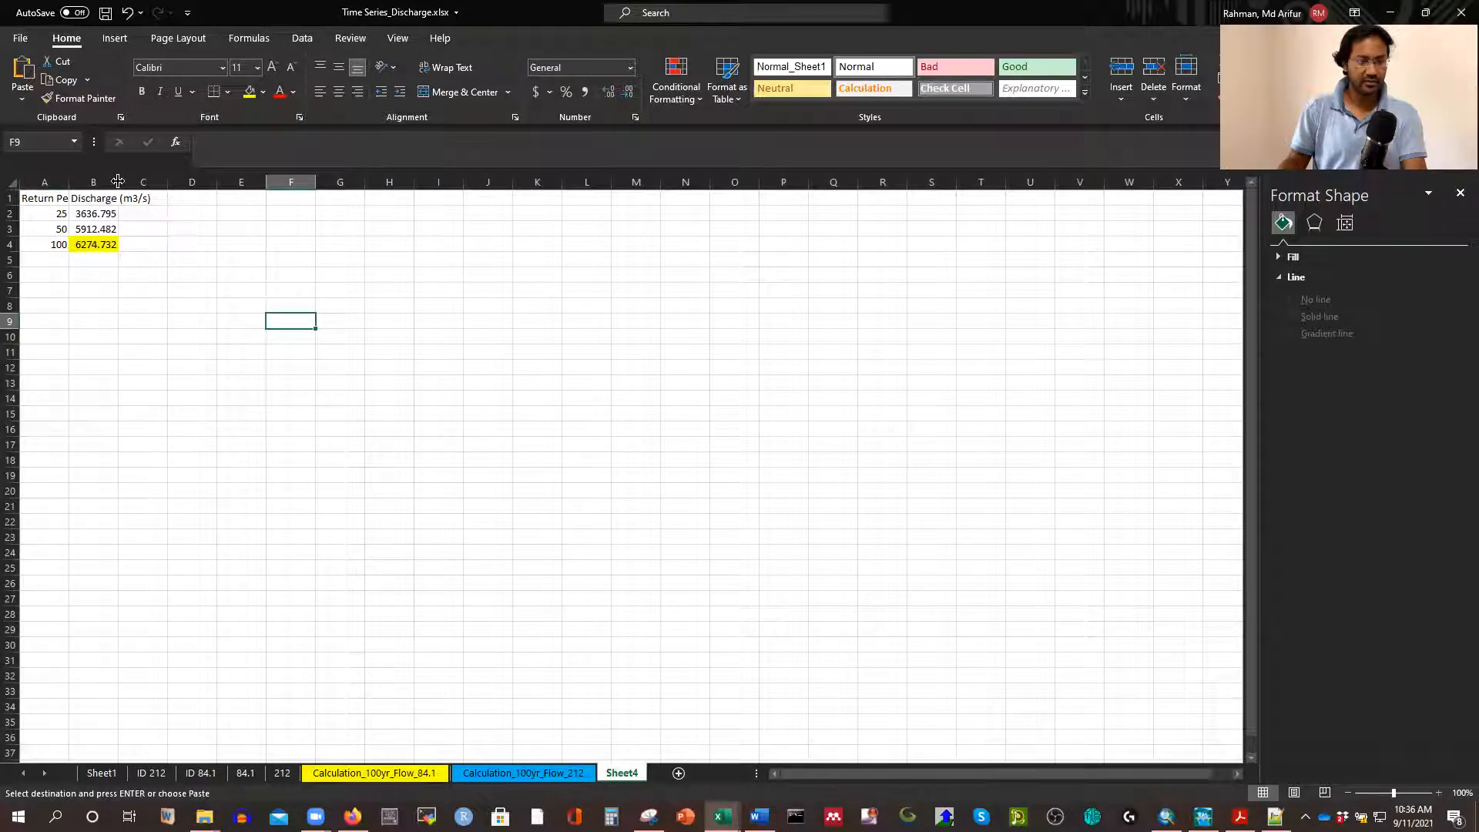
double_click(118, 183)
Format the three copied discharge values as Number with 0 decimal places
drag(115, 213, 112, 243)
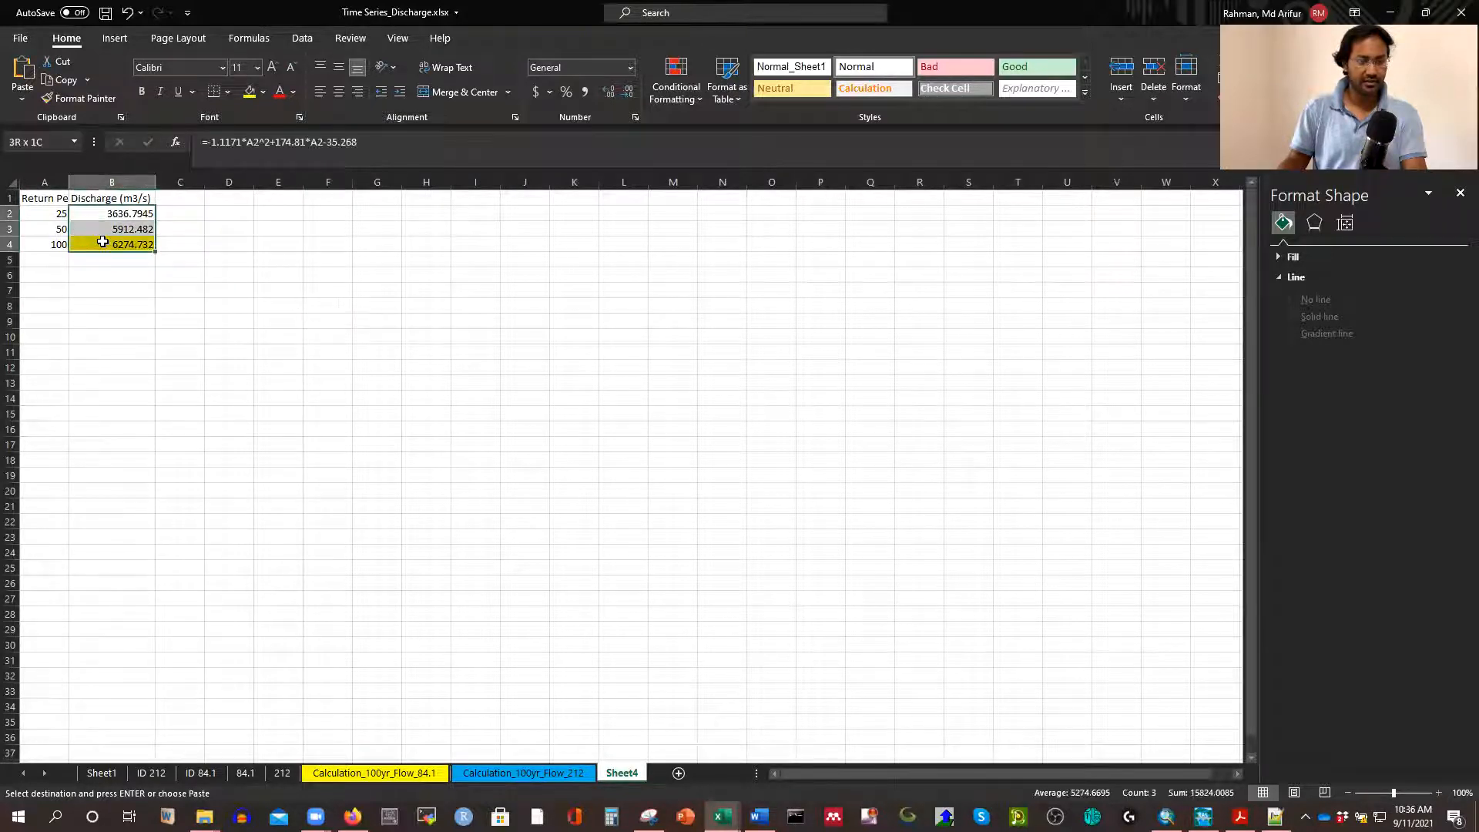
click(635, 117)
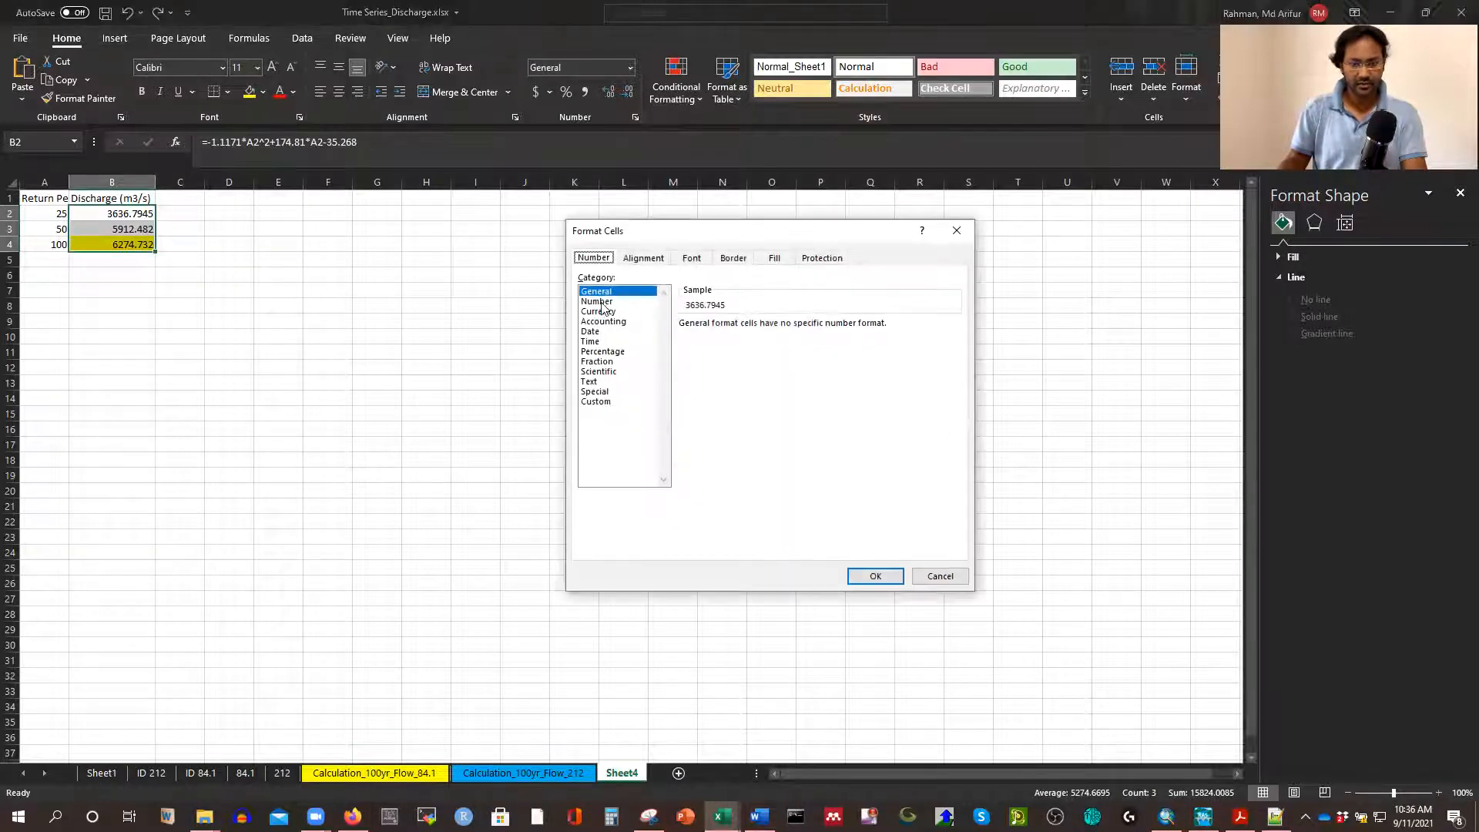
click(598, 301)
click(784, 329)
click(783, 329)
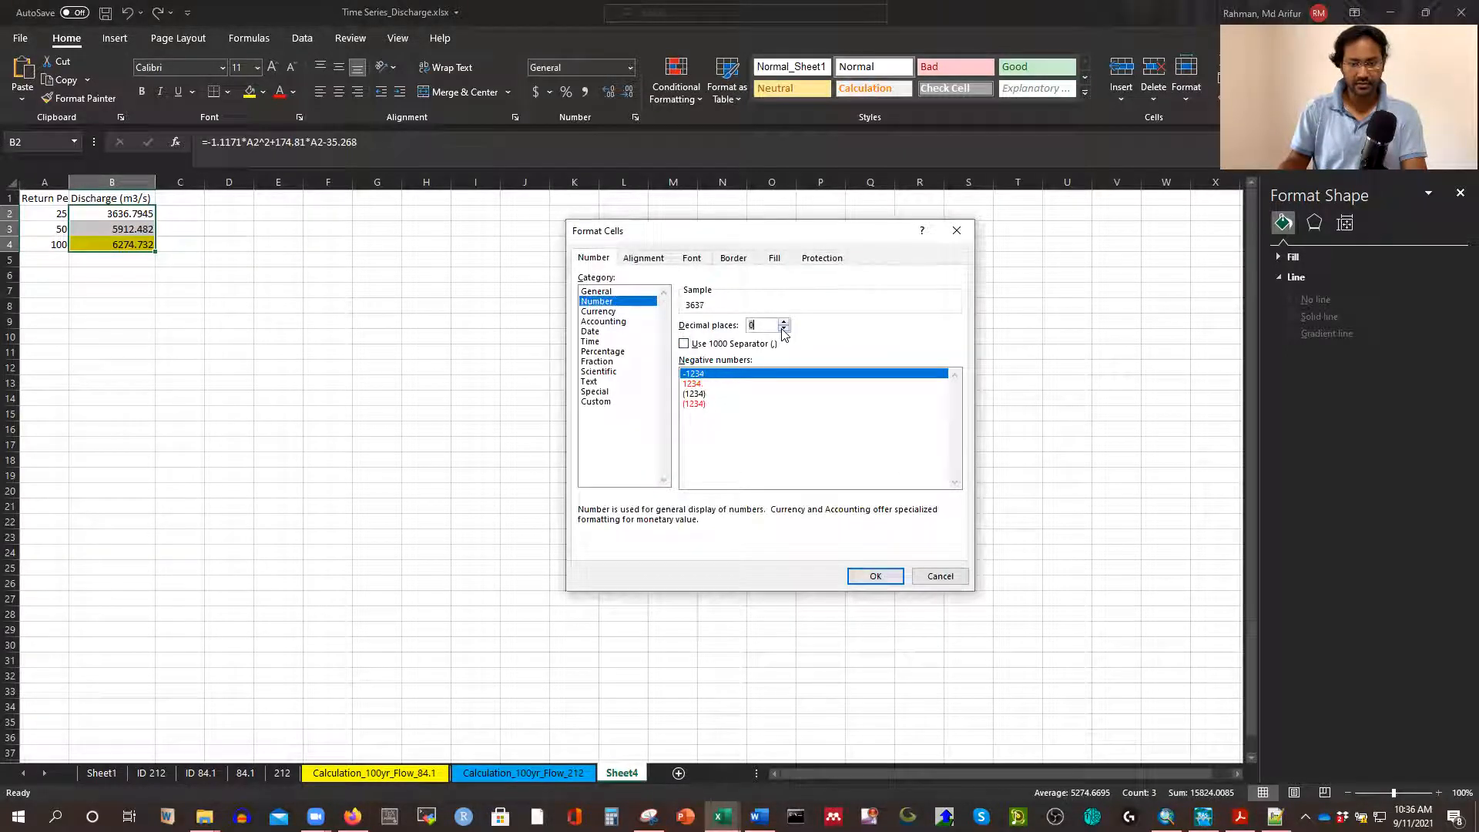
click(872, 578)
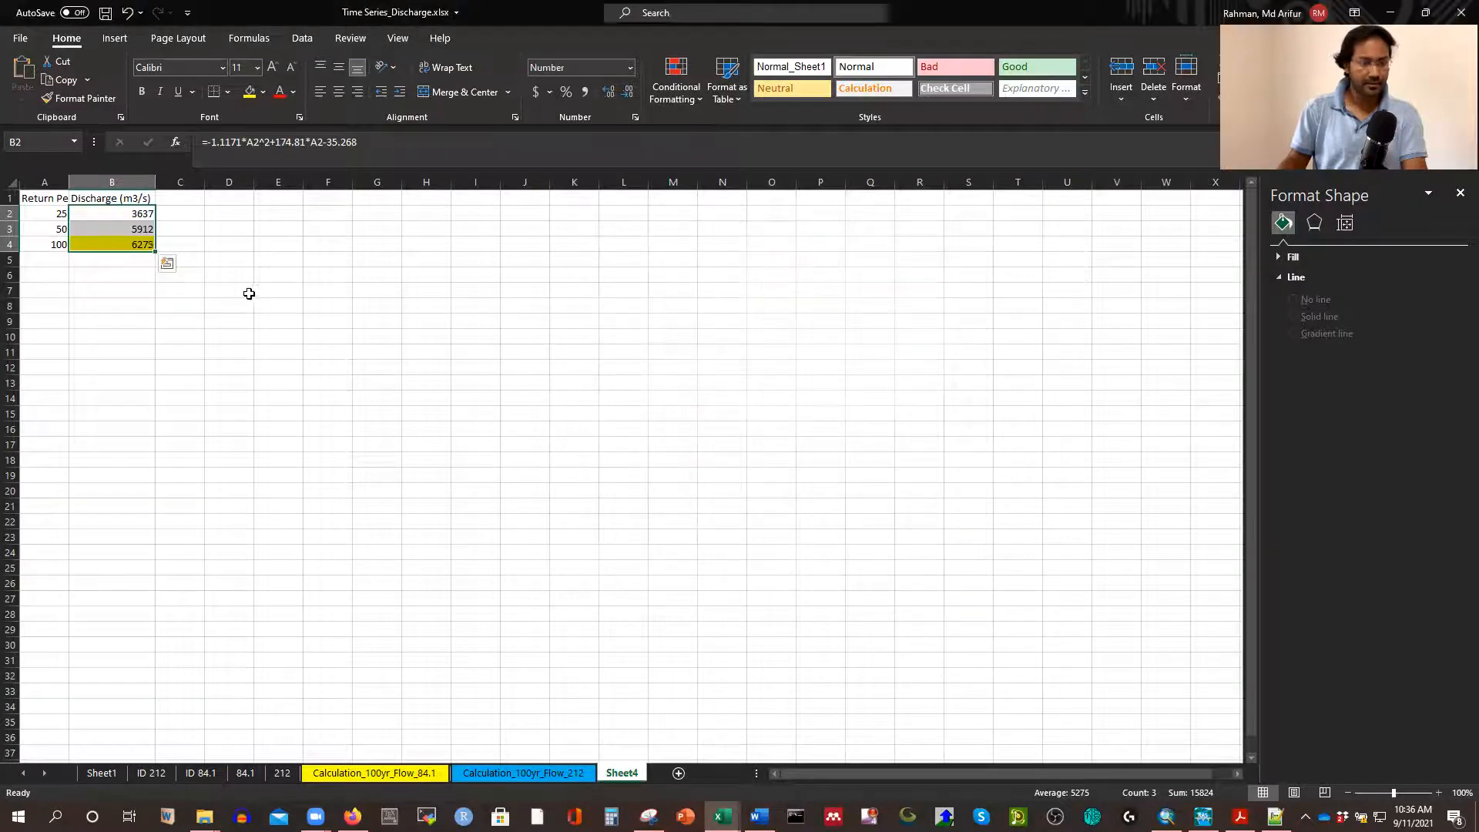
click(245, 291)
Replace the 25-, 50- and 100-year discharge formulas with the rounded values 3600, 5900 and 6300
click(126, 213)
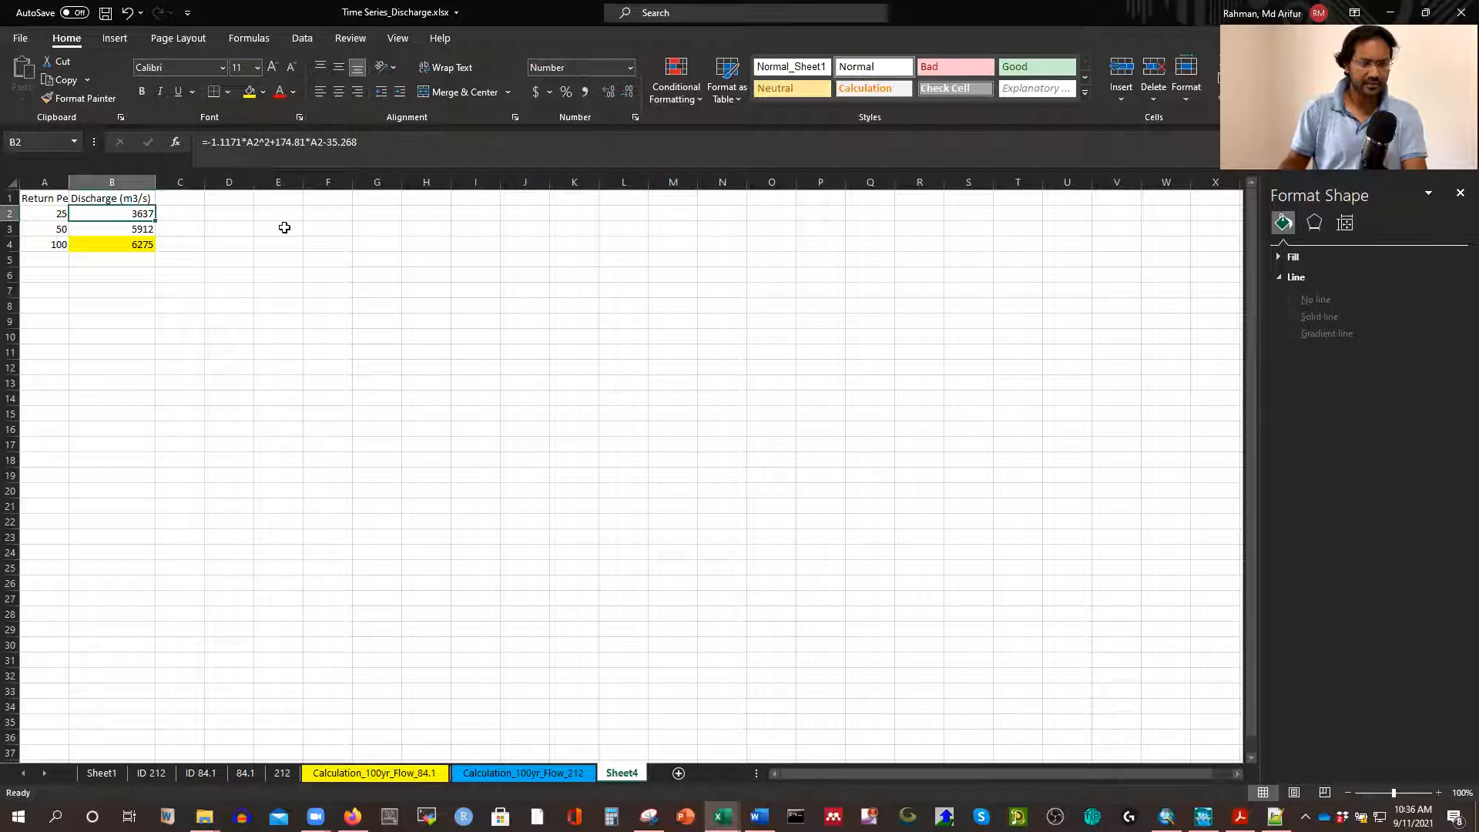
text(3600)
click(277, 316)
click(130, 232)
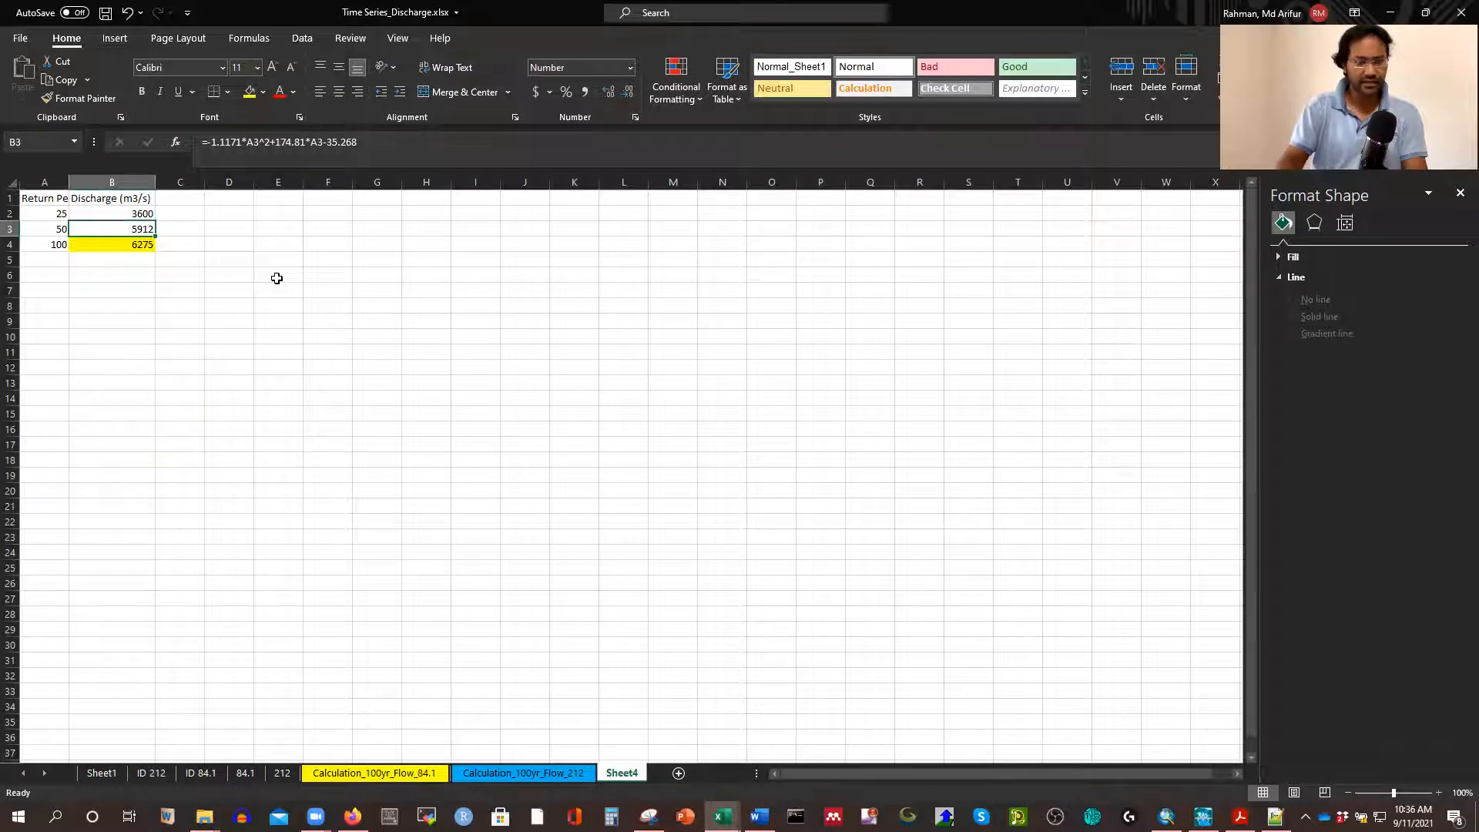
text(5900)
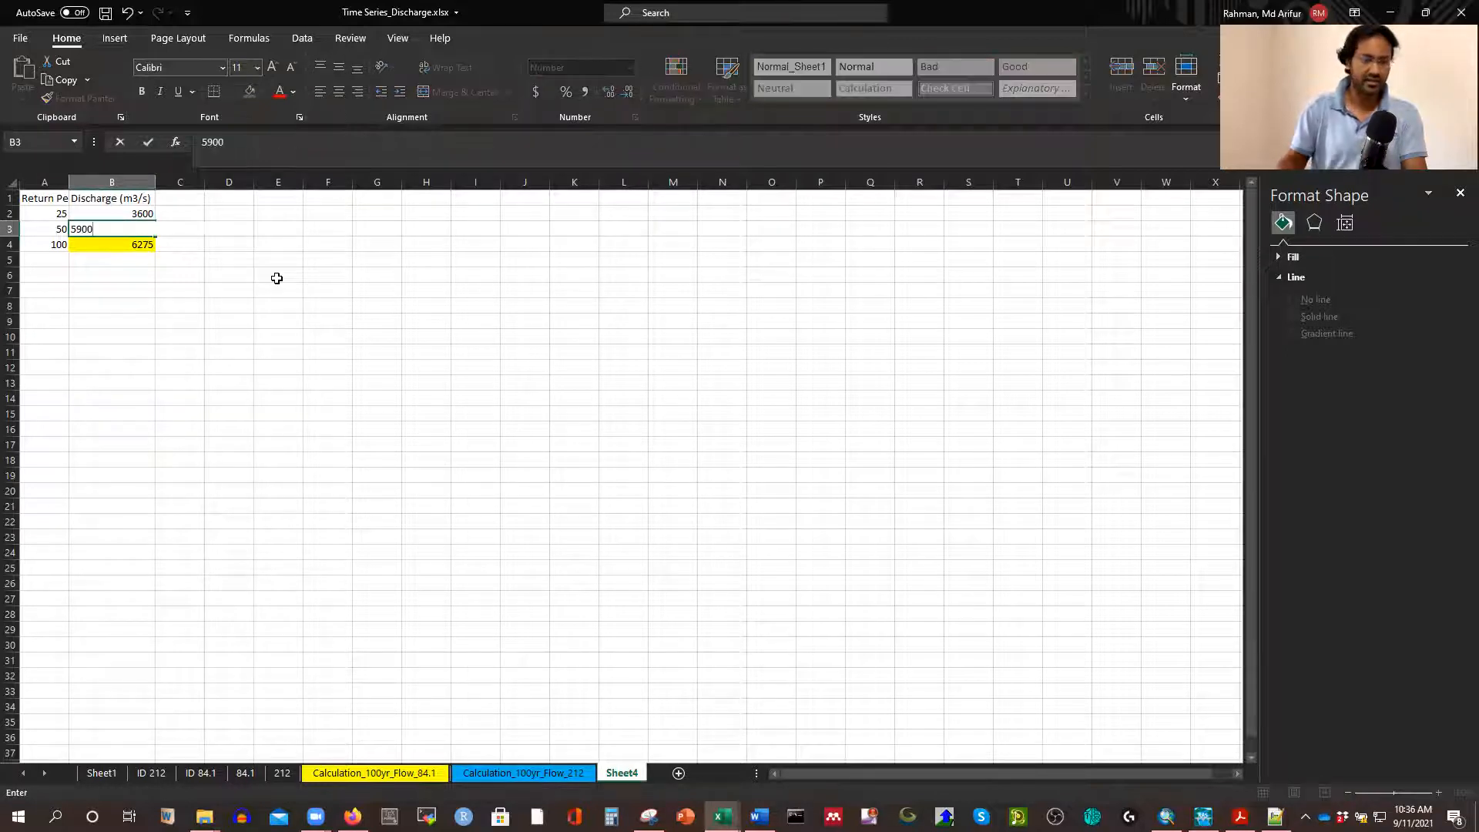
click(277, 279)
click(113, 244)
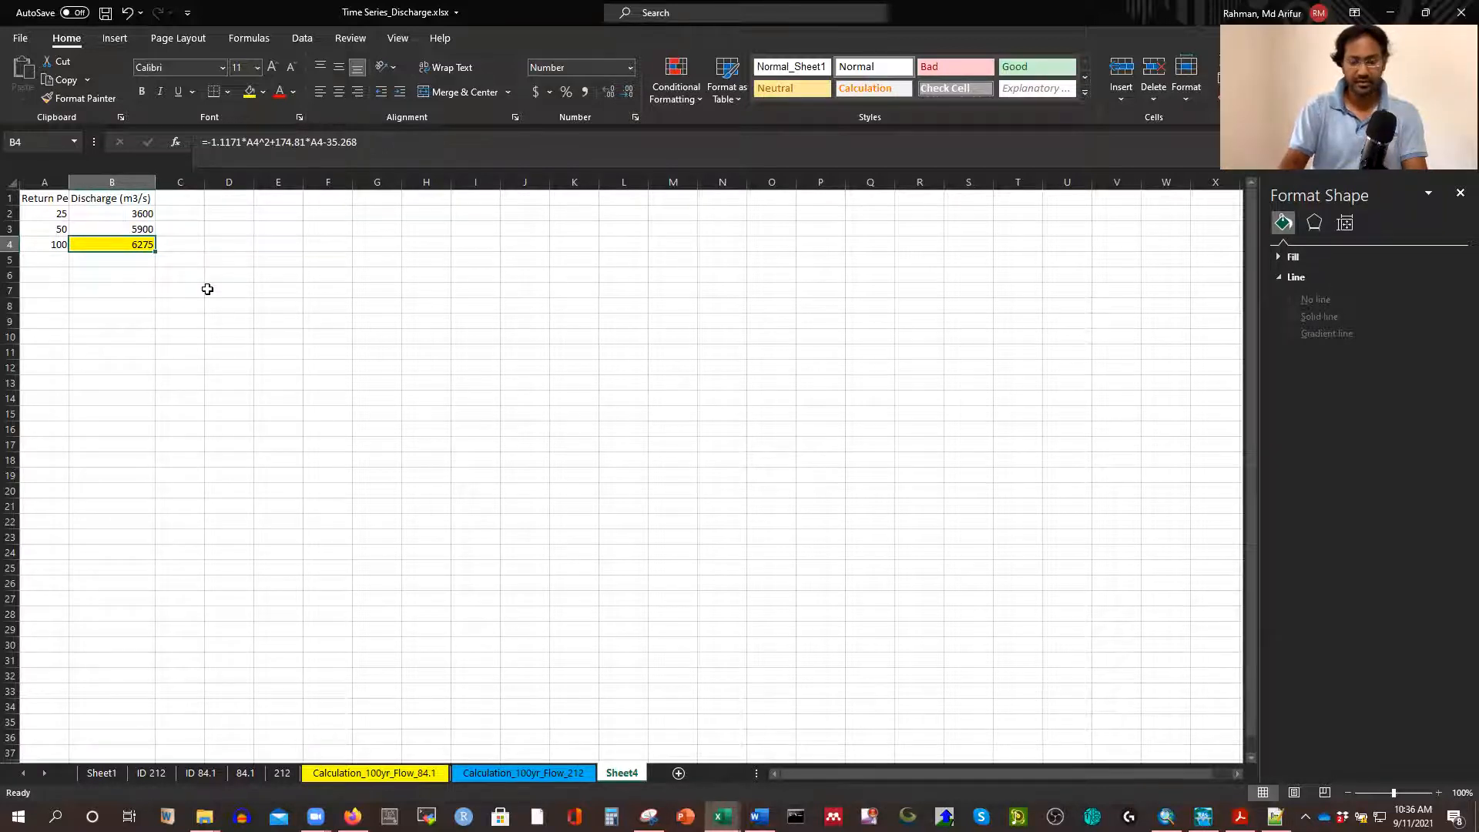
text(6)
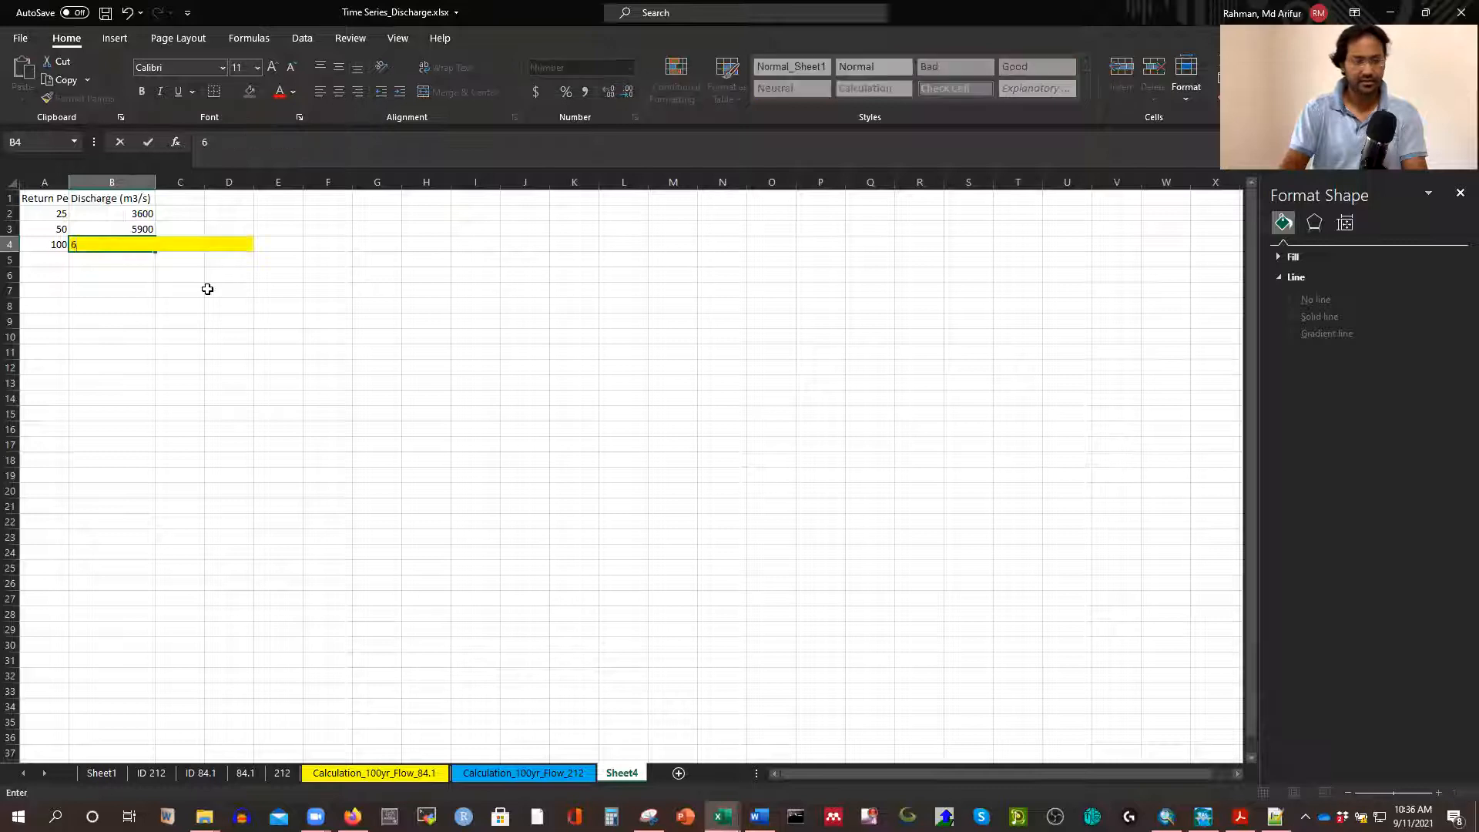
text(300)
click(284, 317)
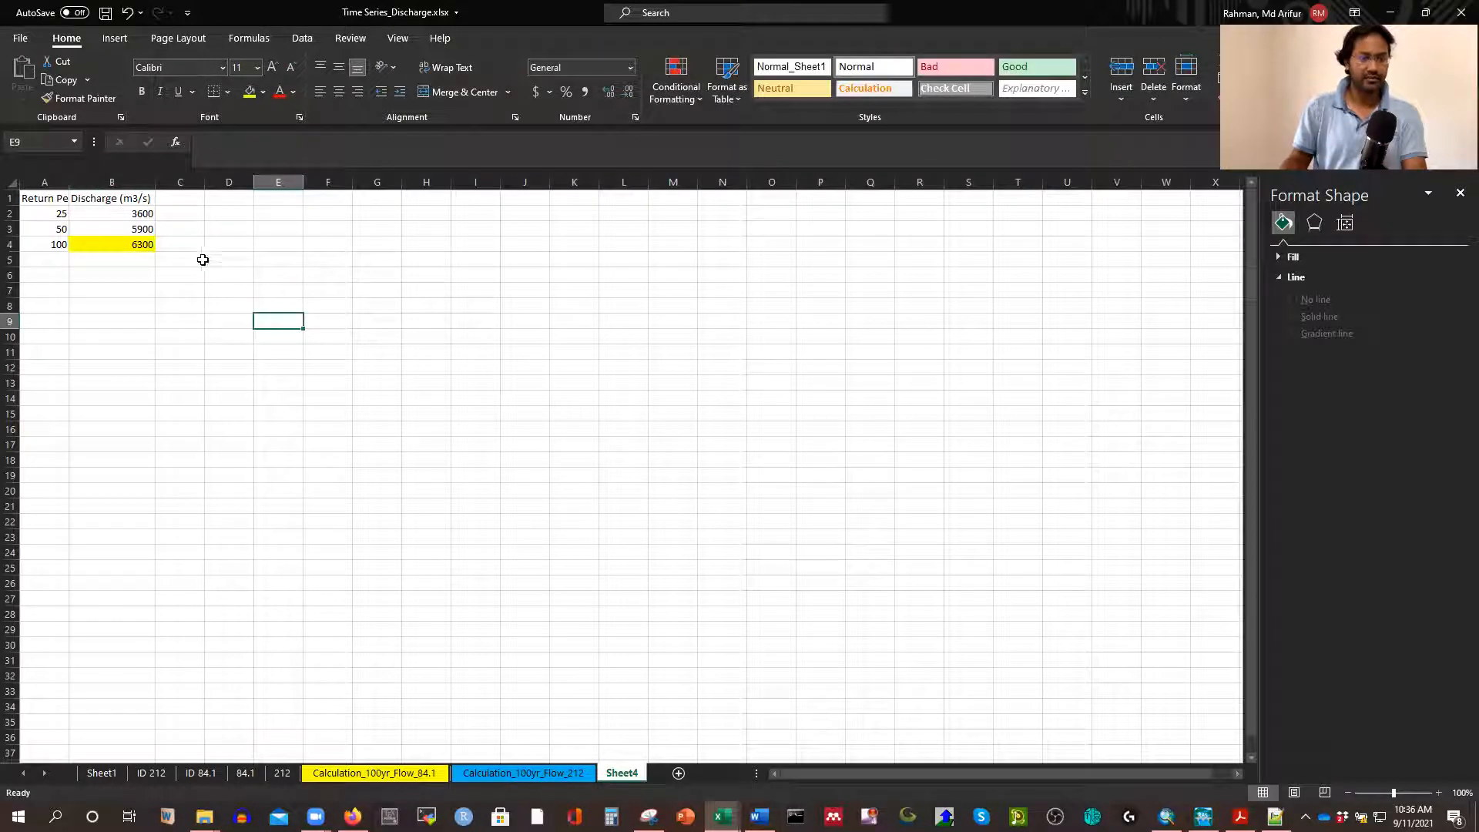
Add the column header WL(m) in C1 beside the discharge header
click(178, 200)
text(W)
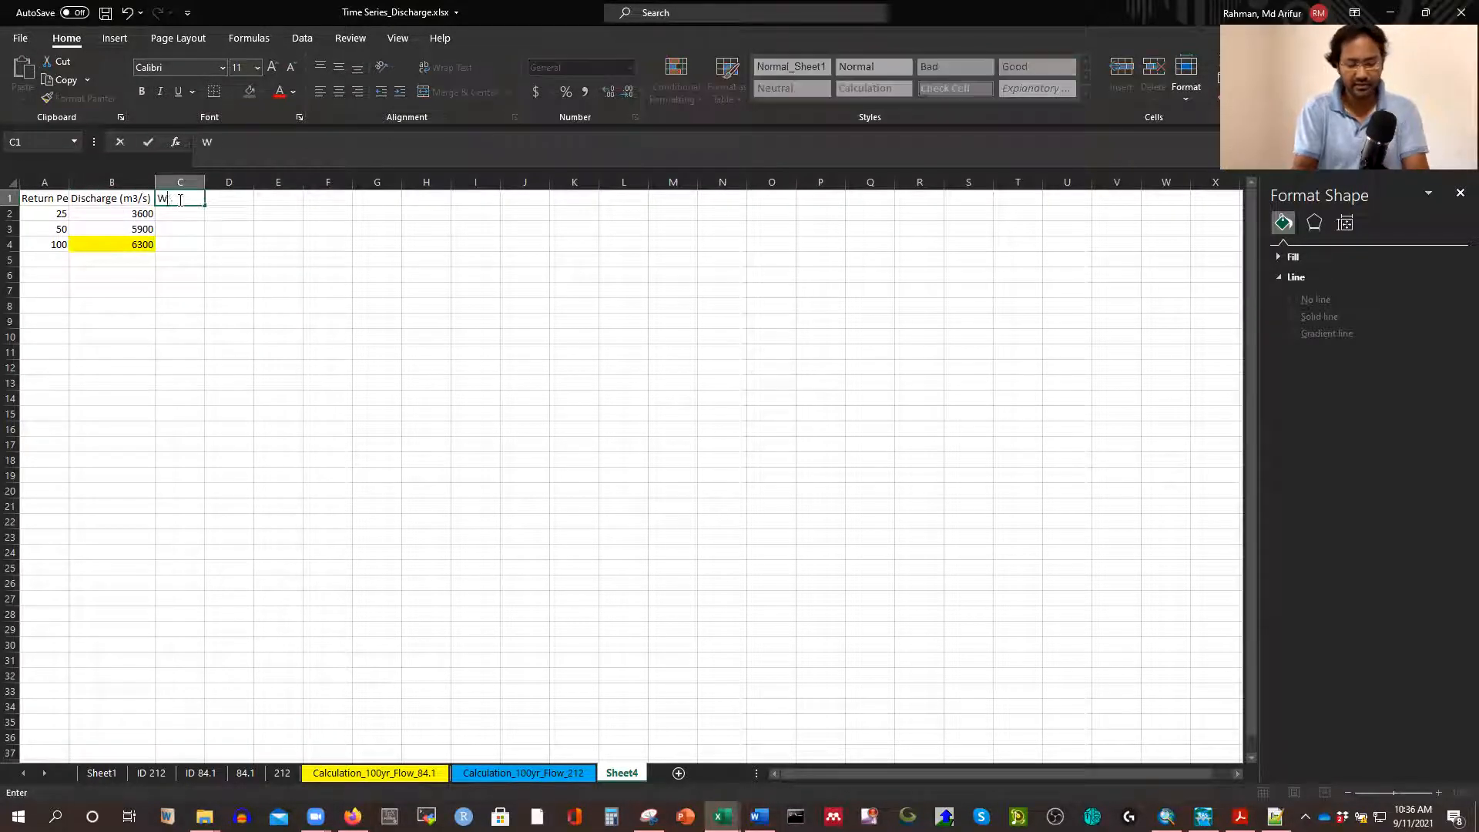
text(M(m)
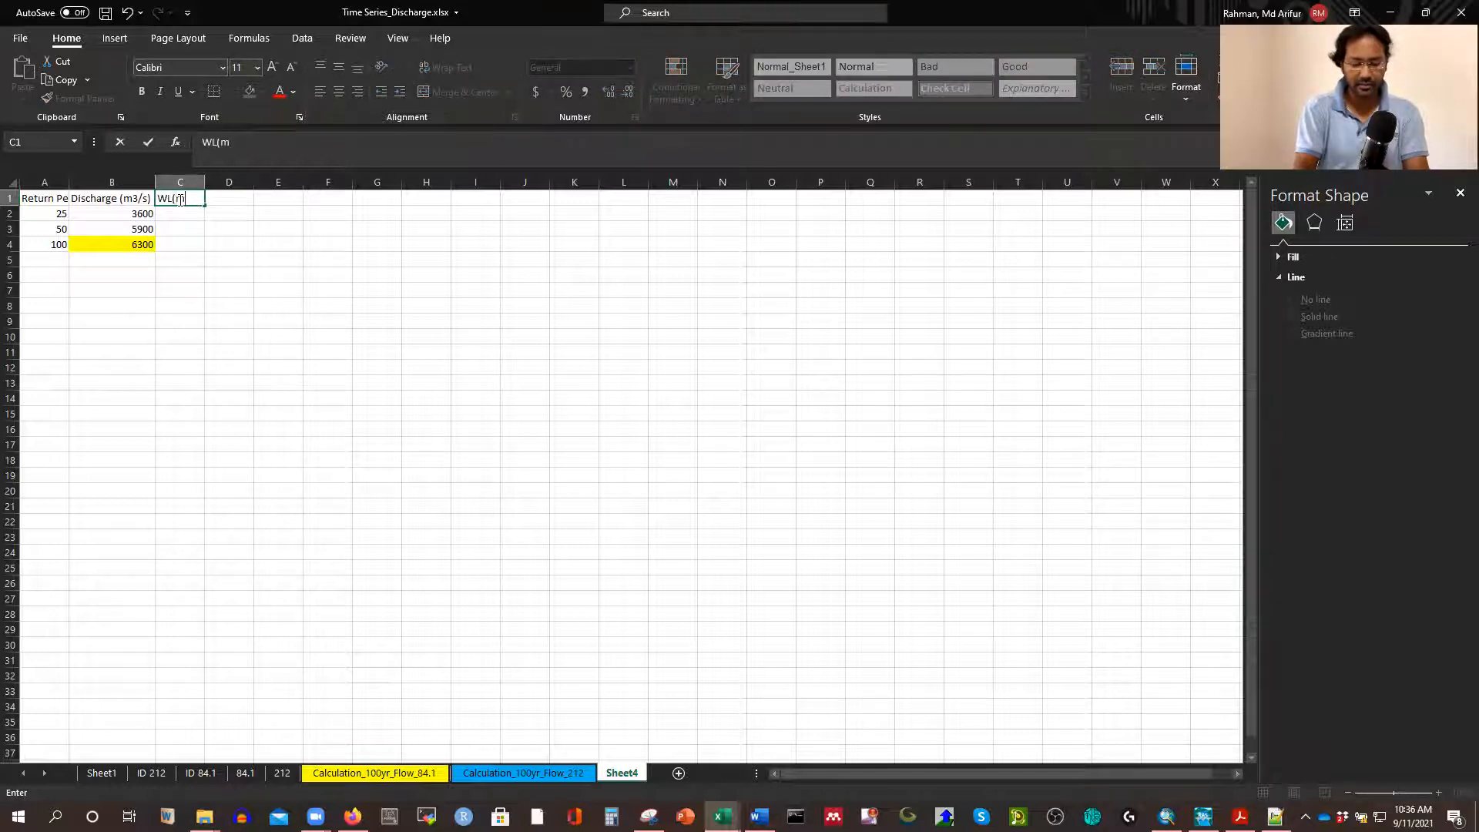
click(442, 383)
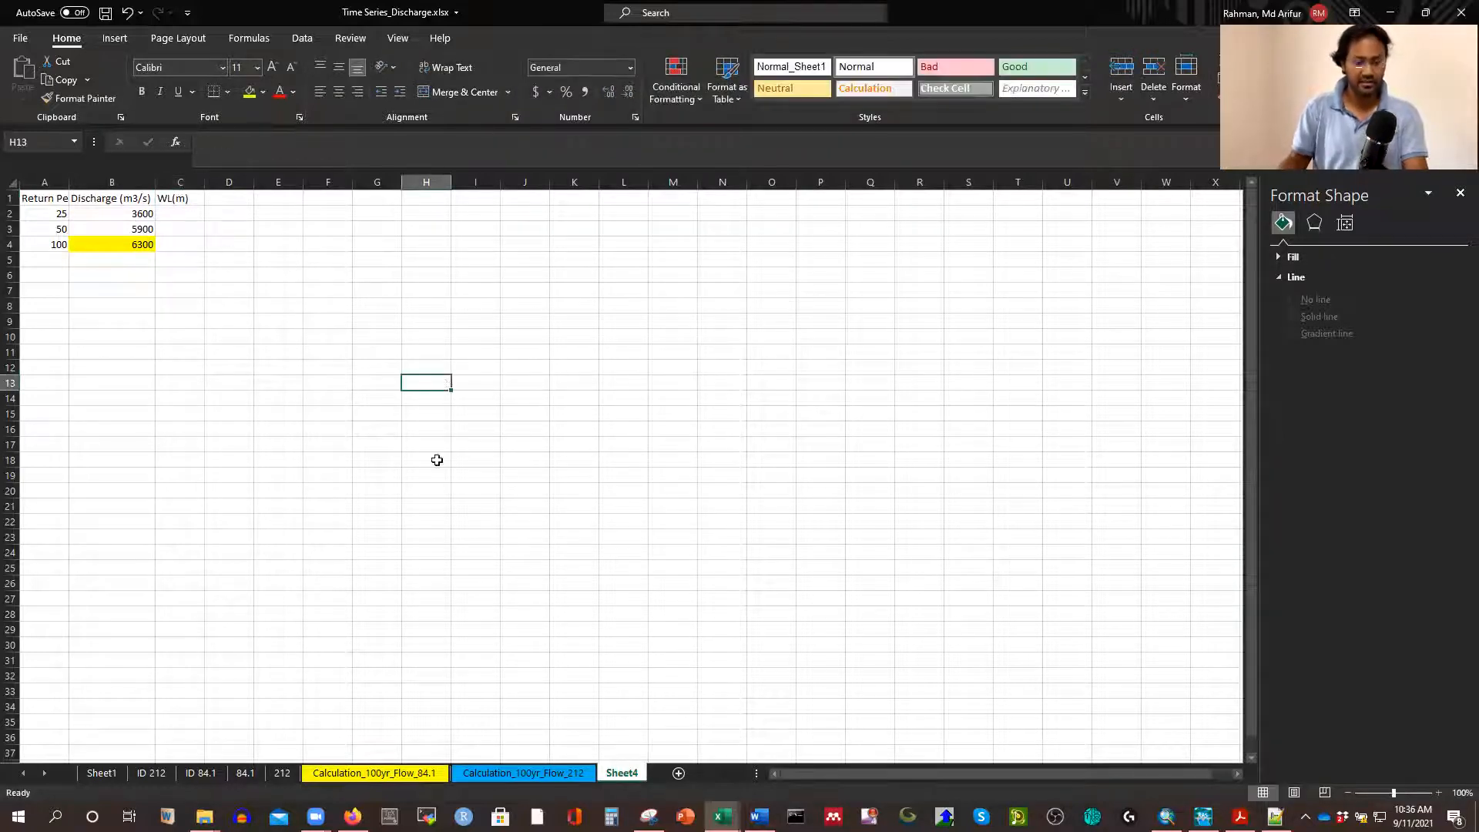
Switch to the Time Series_WL workbook and look over the ranked annual peak water levels on the 100yr_Flood_WL sheet
click(722, 816)
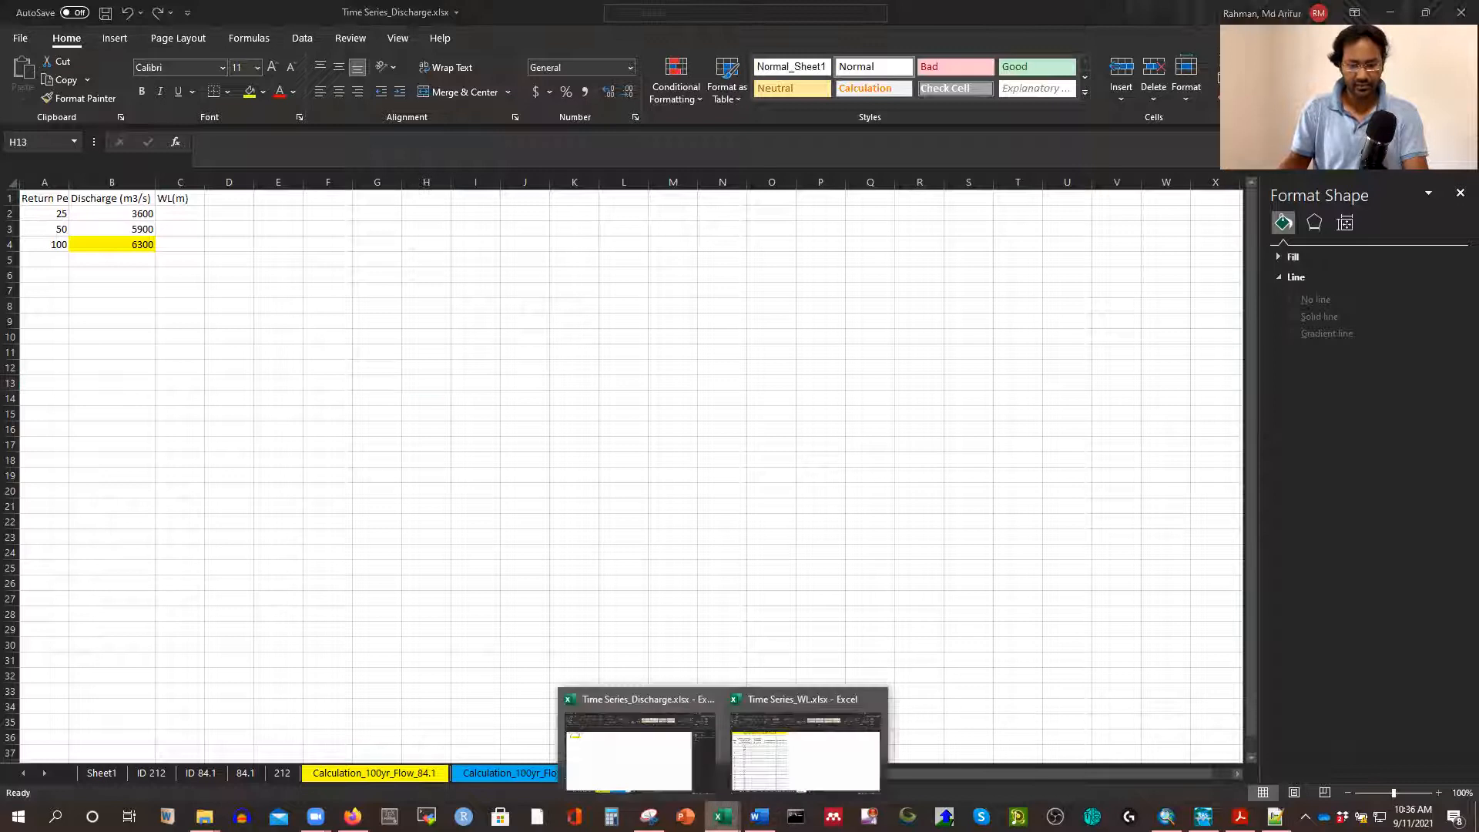
click(804, 735)
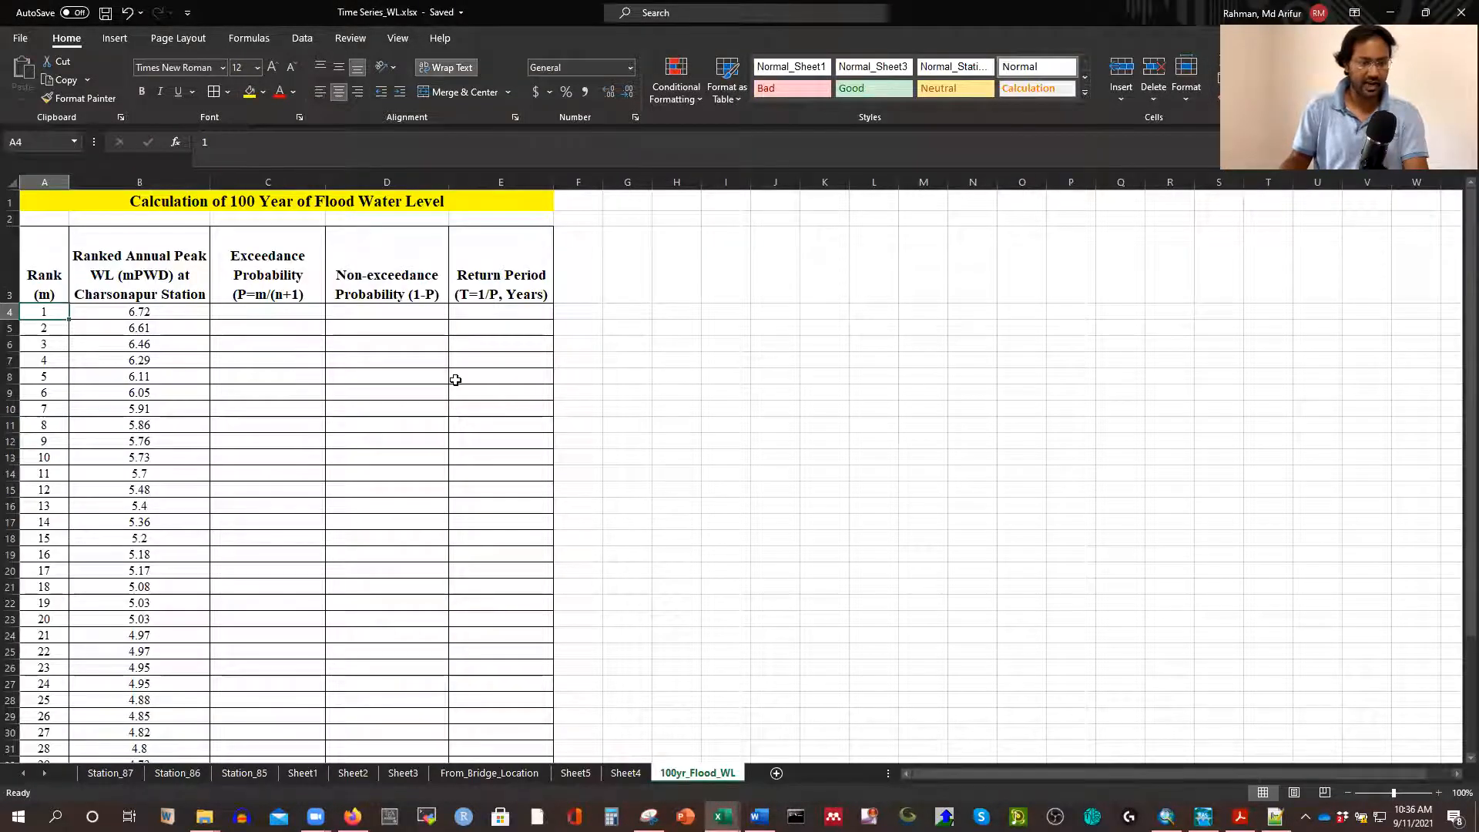
scroll(432, 409, down, 5)
scroll(385, 447, up, 5)
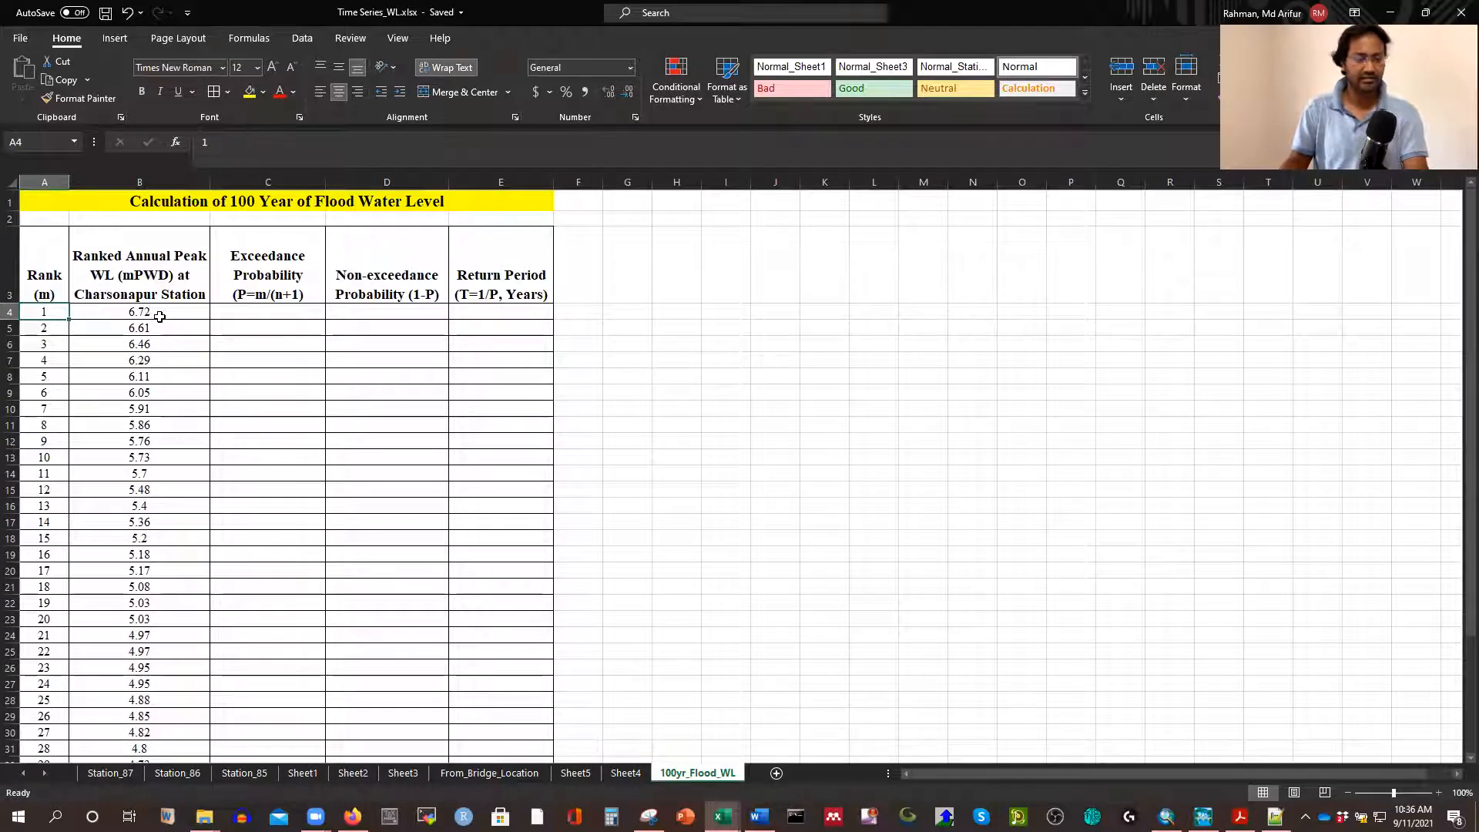
Calculate the exceedance probability in C4 as =A4/(41+1) and fill the formula down the column for all ranks
click(268, 315)
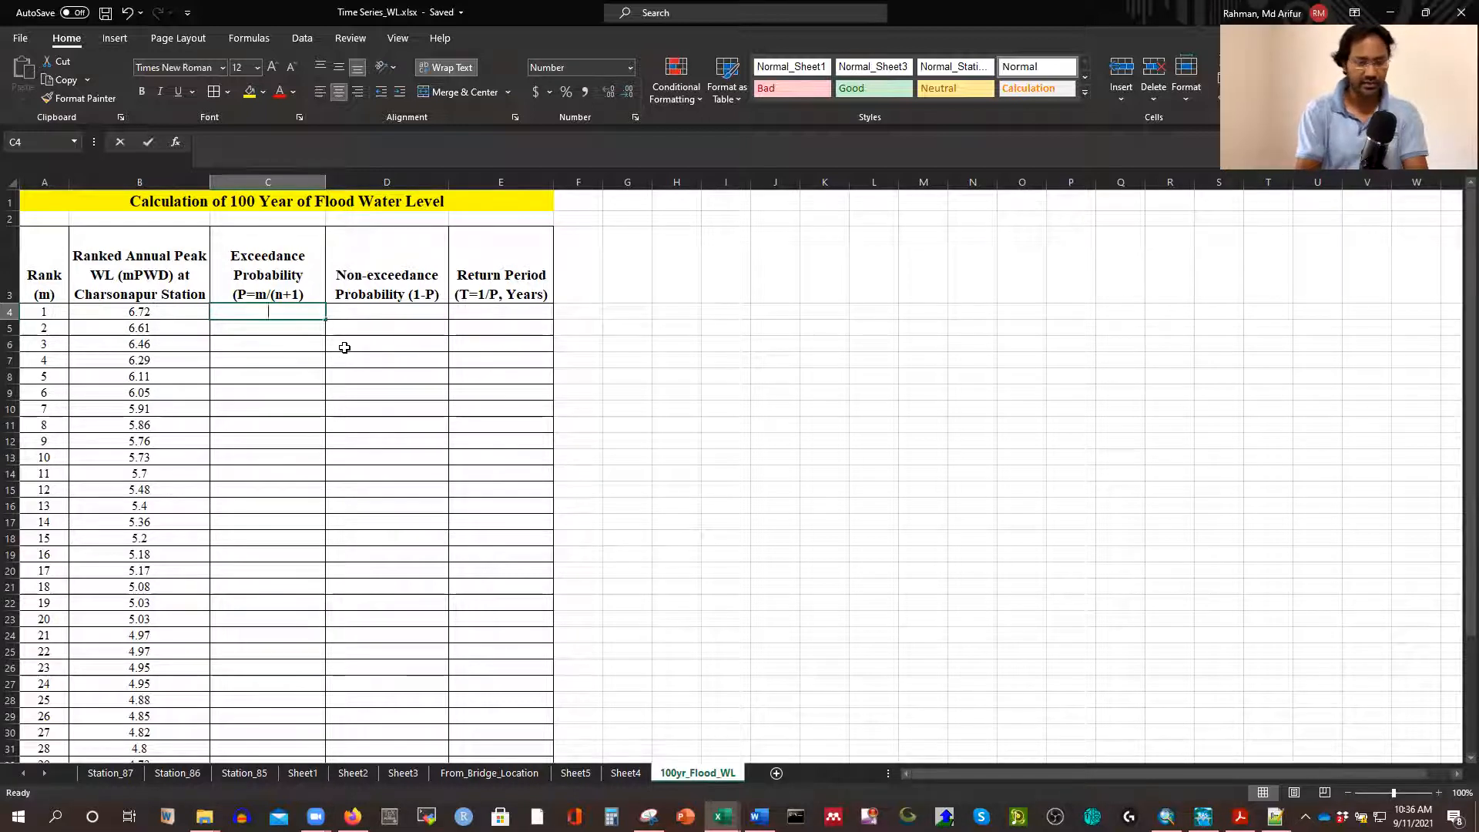
text(=)
click(48, 312)
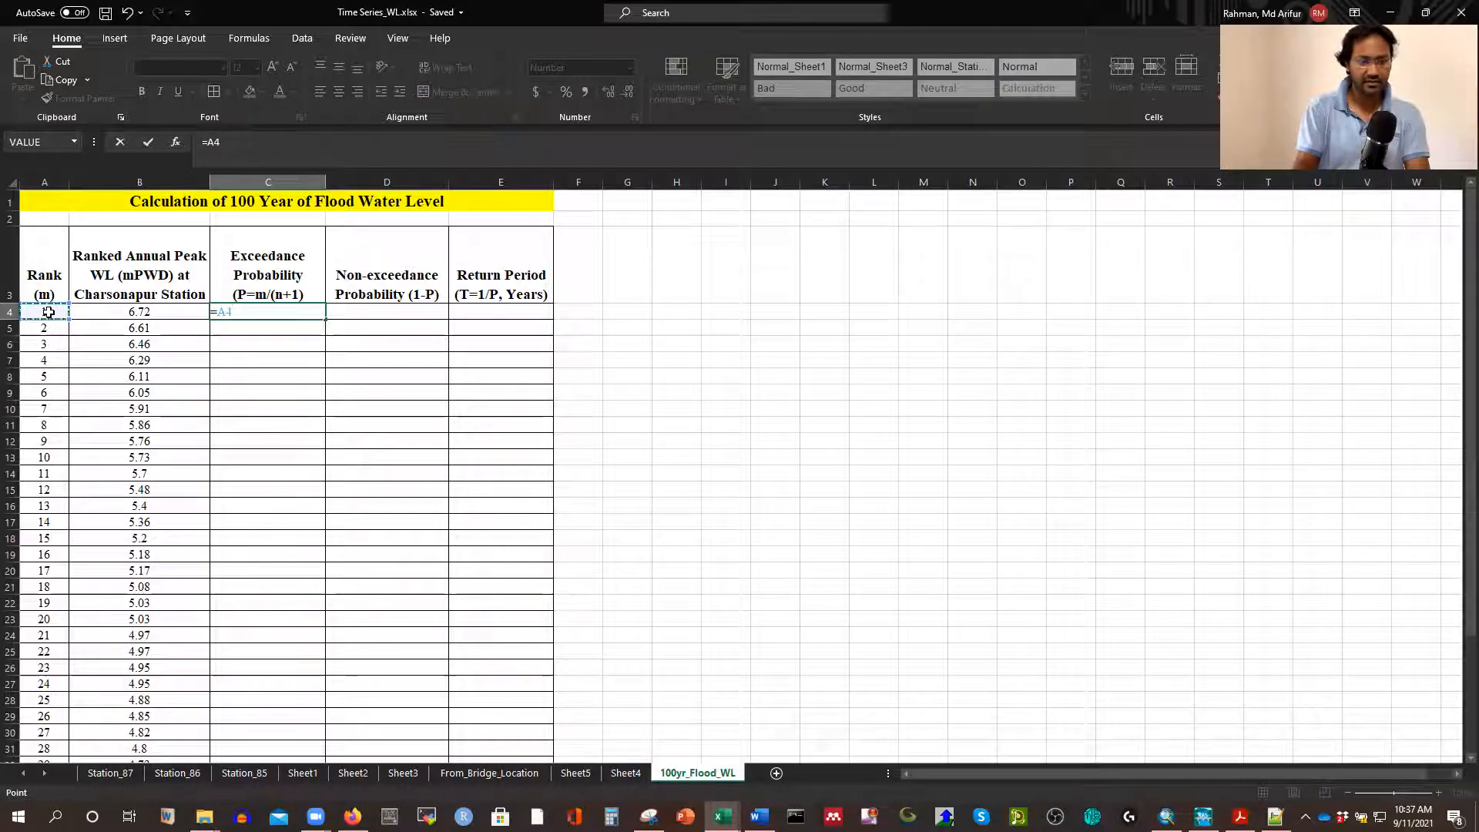
text(/(41+1)
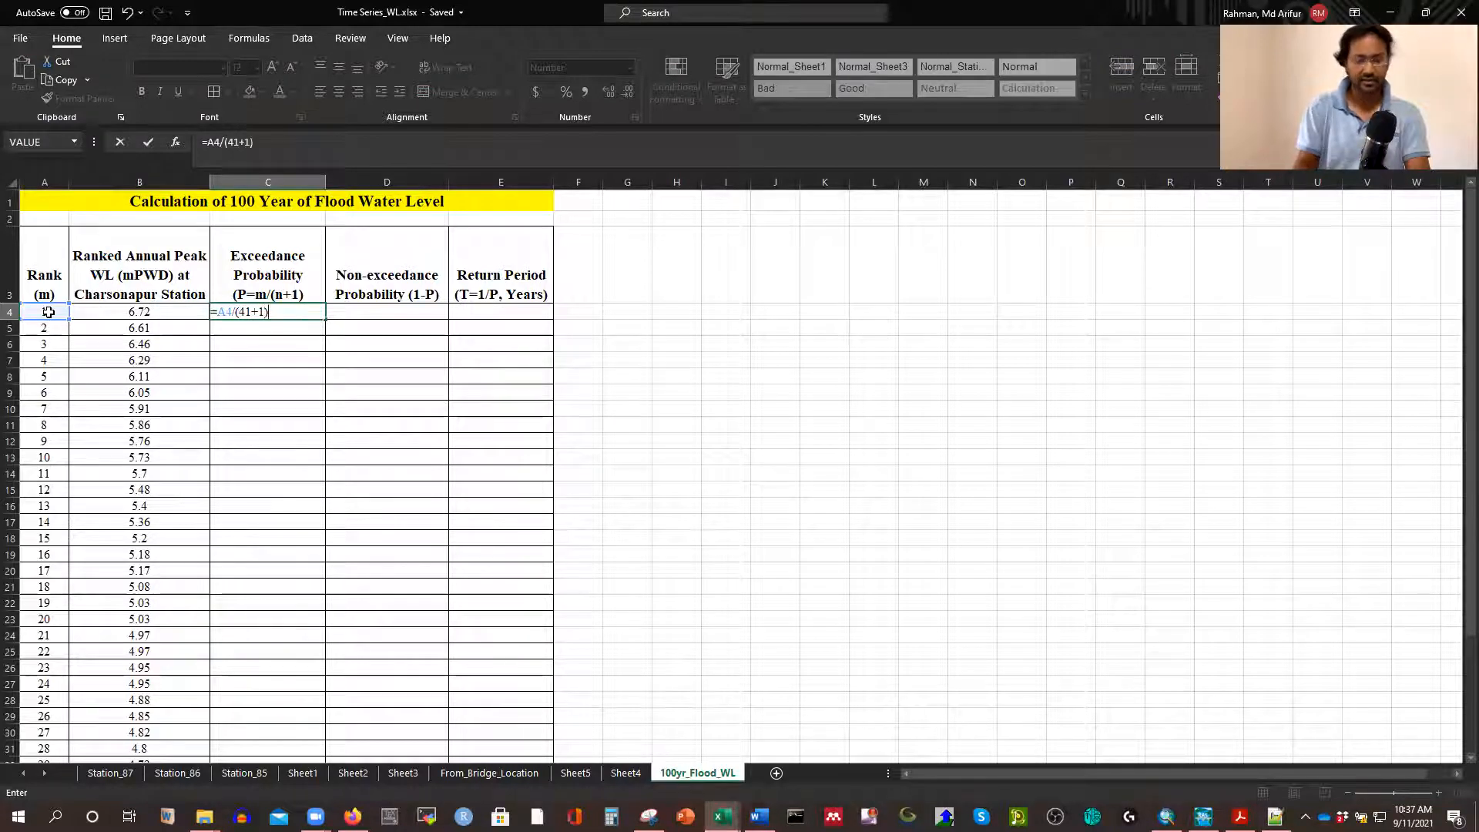
key(Return)
click(281, 314)
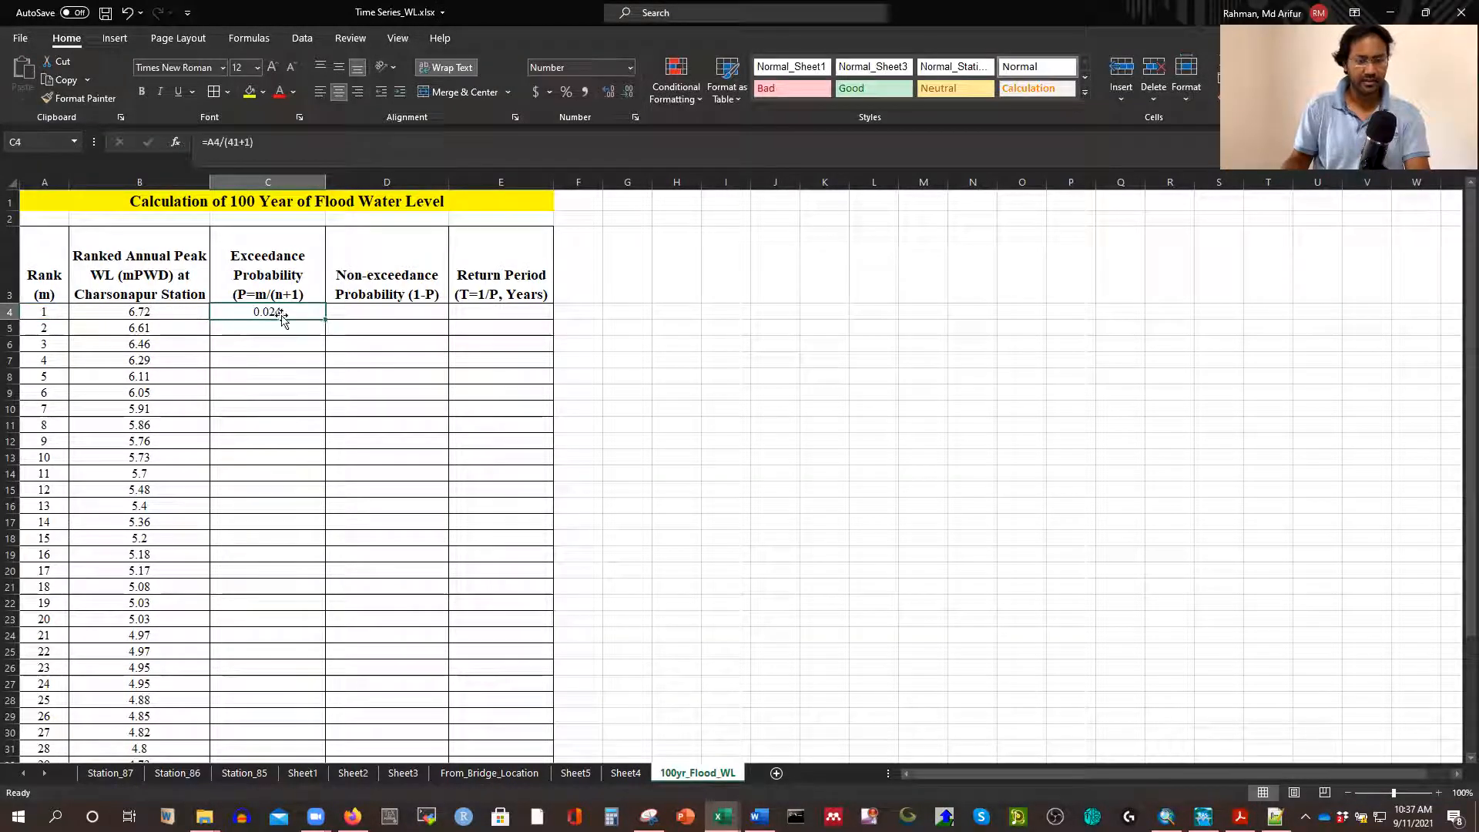
double_click(325, 322)
scroll(362, 453, down, 4)
scroll(318, 455, up, 4)
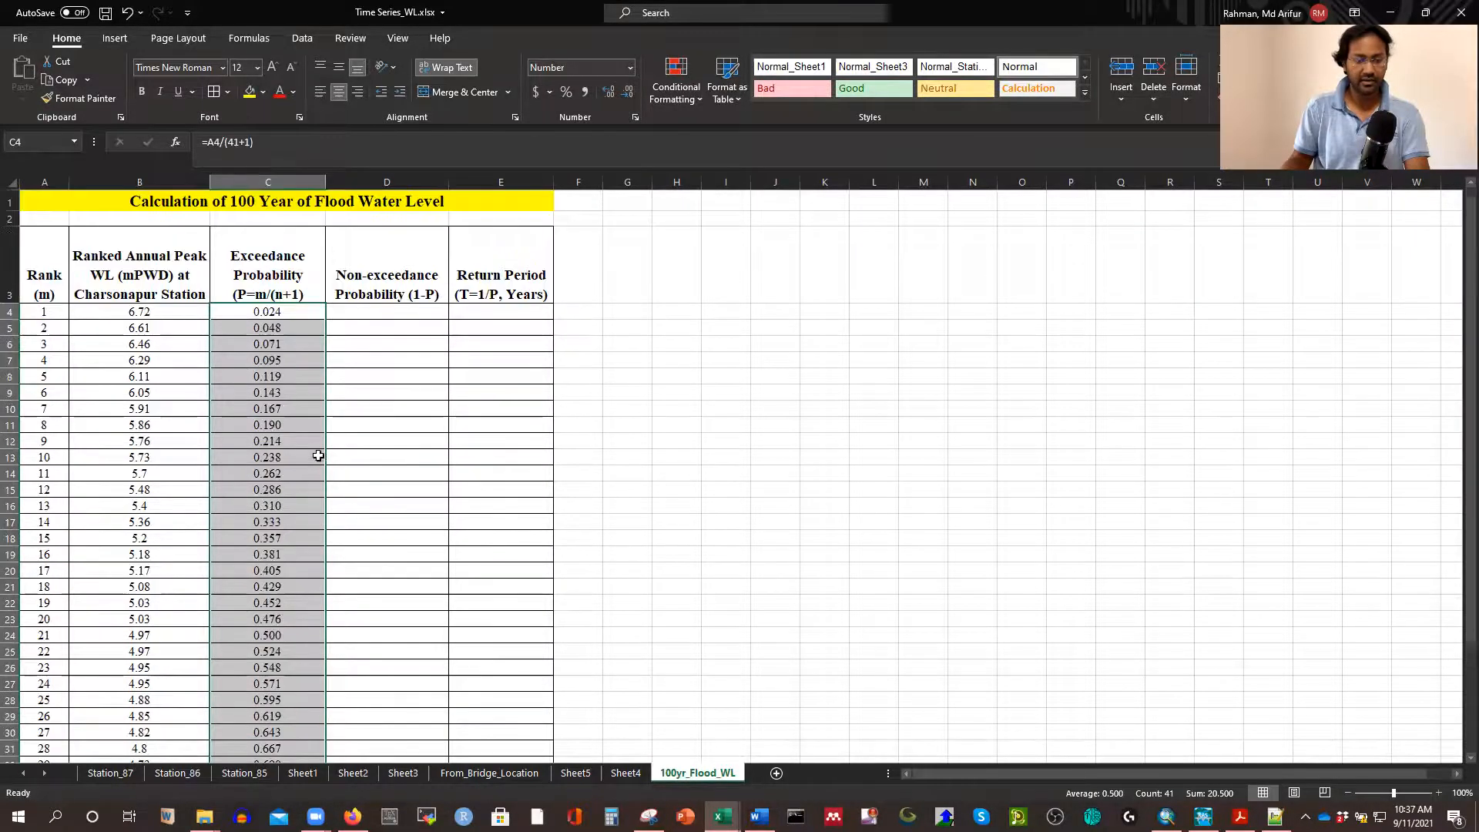
Calculate the non-exceedance probability in D4 as =1-C4 and fill the formula down the column for all ranks
click(396, 315)
scroll(382, 563, down, 2)
scroll(378, 605, down, 3)
scroll(334, 664, up, 5)
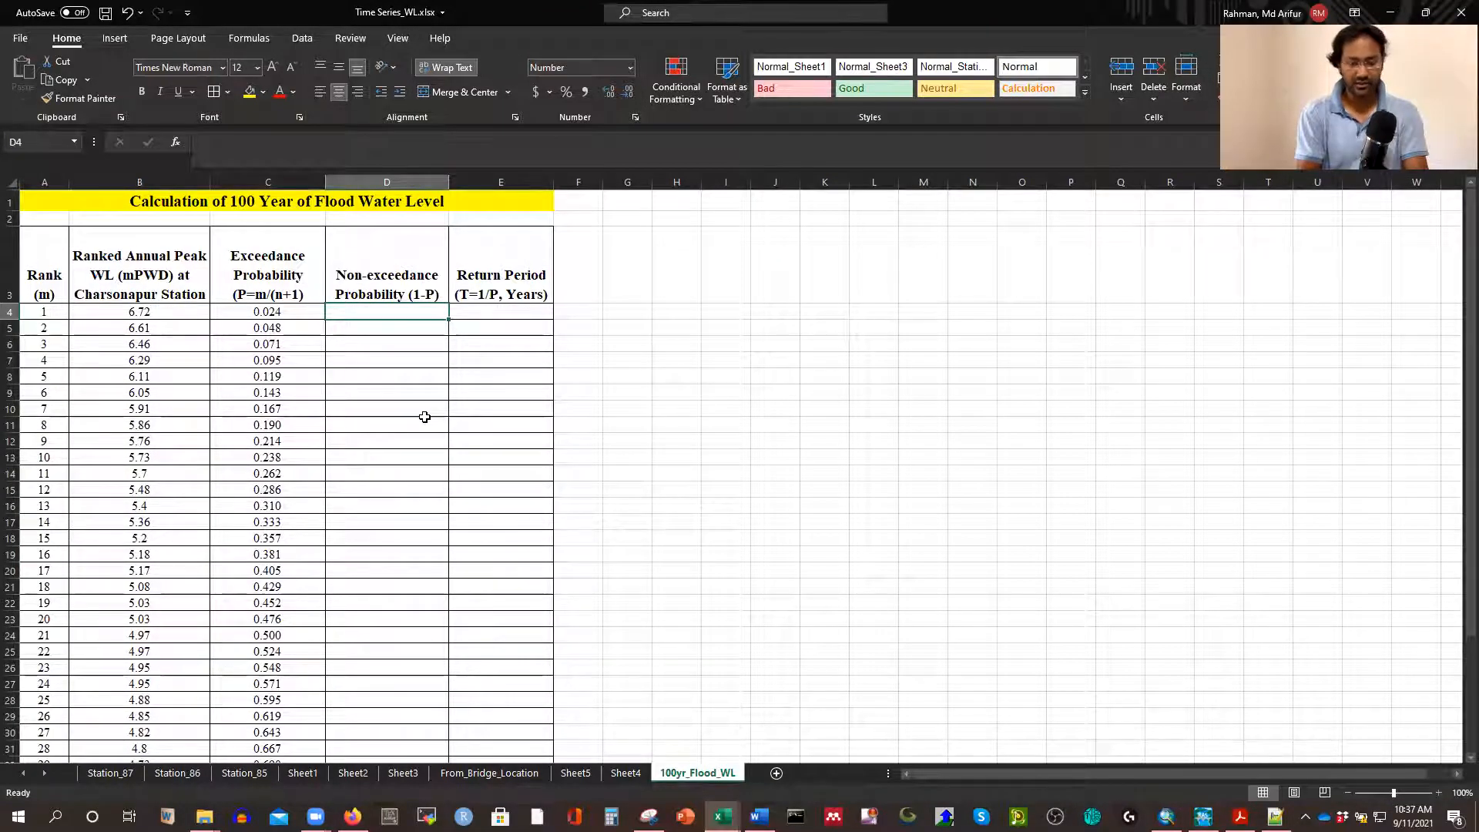
text(=1-)
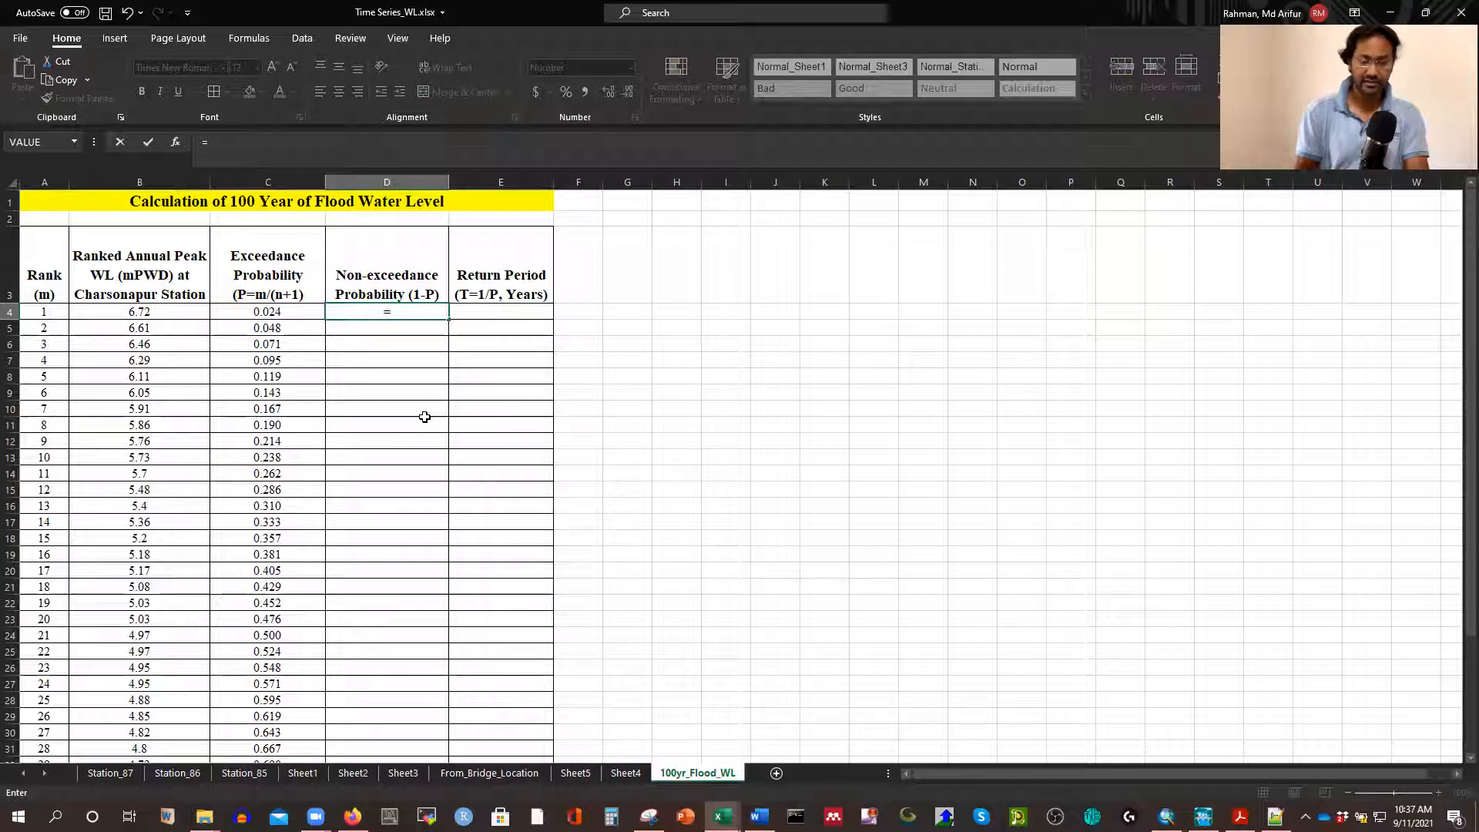
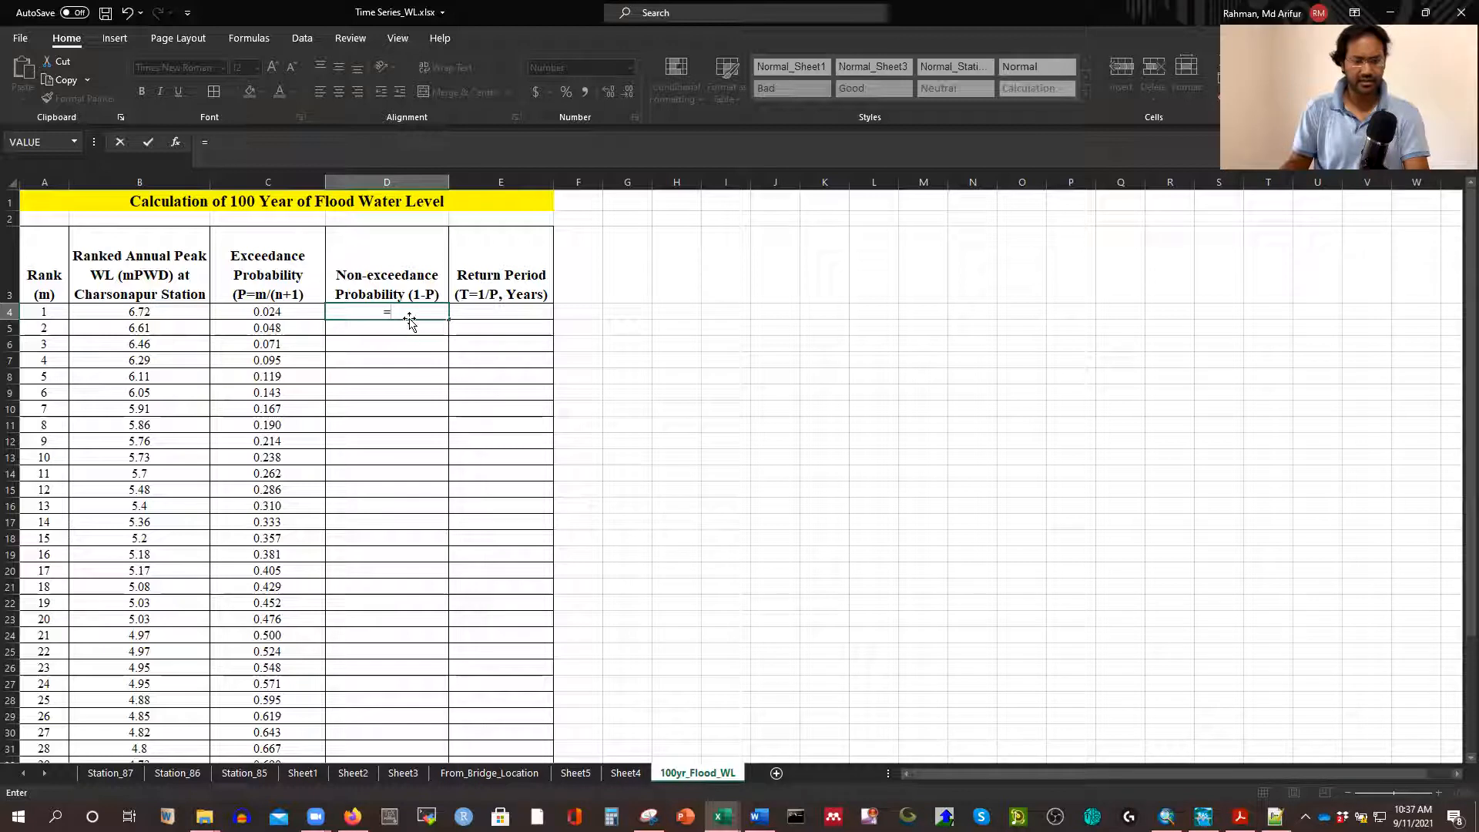
text(1)
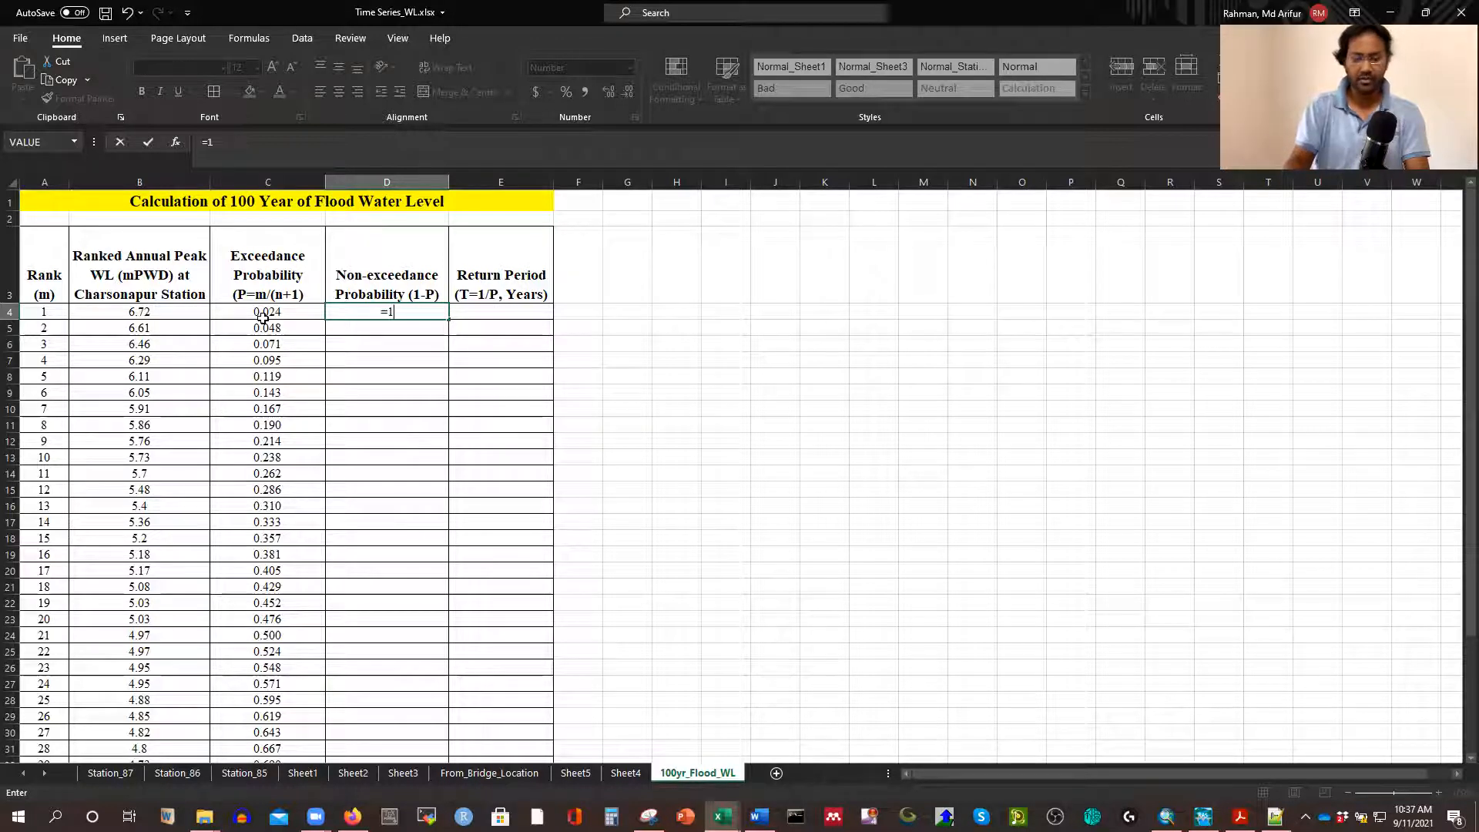
text(-)
click(260, 314)
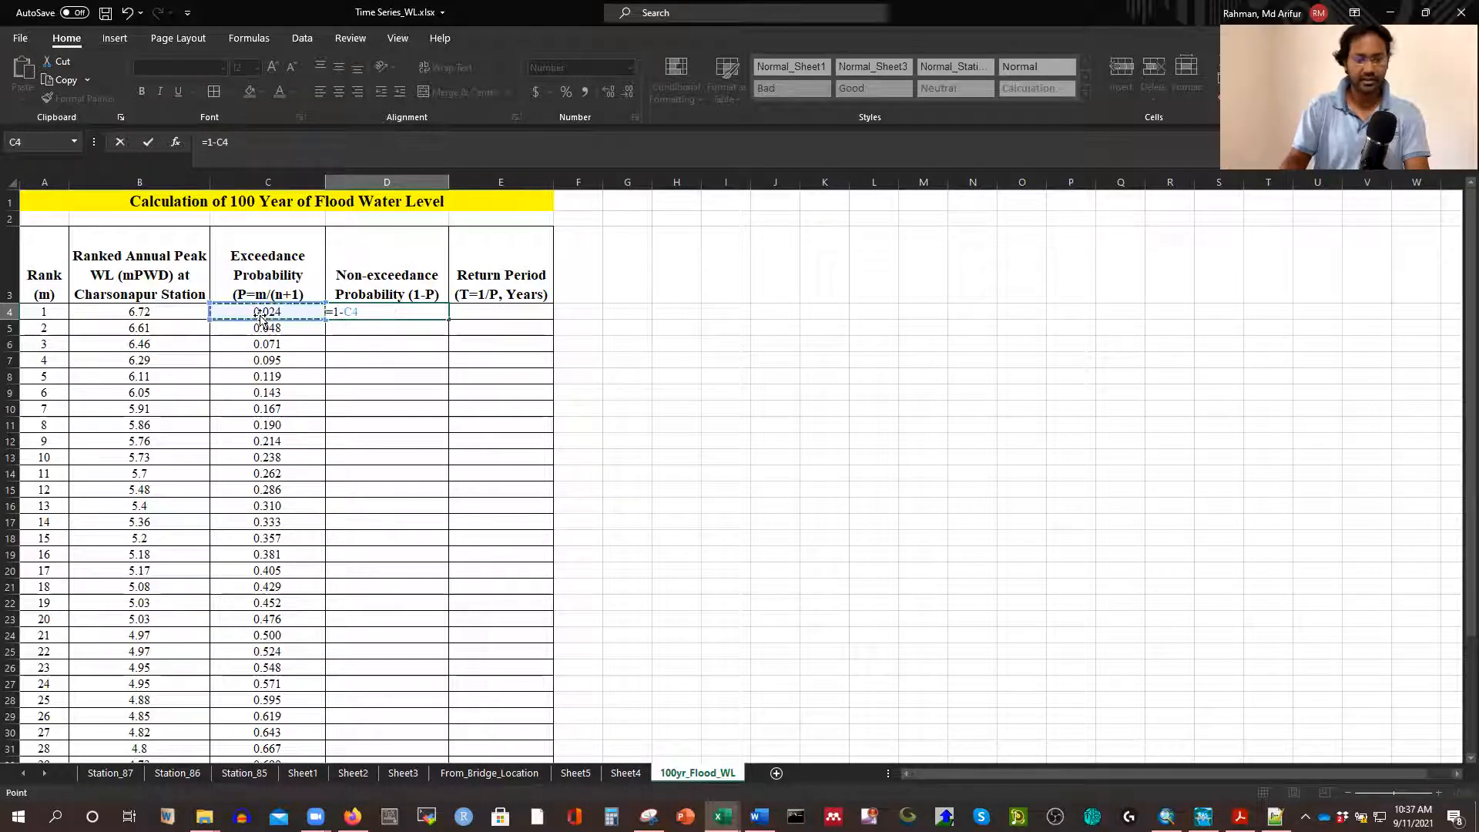
key(Return)
key(Up)
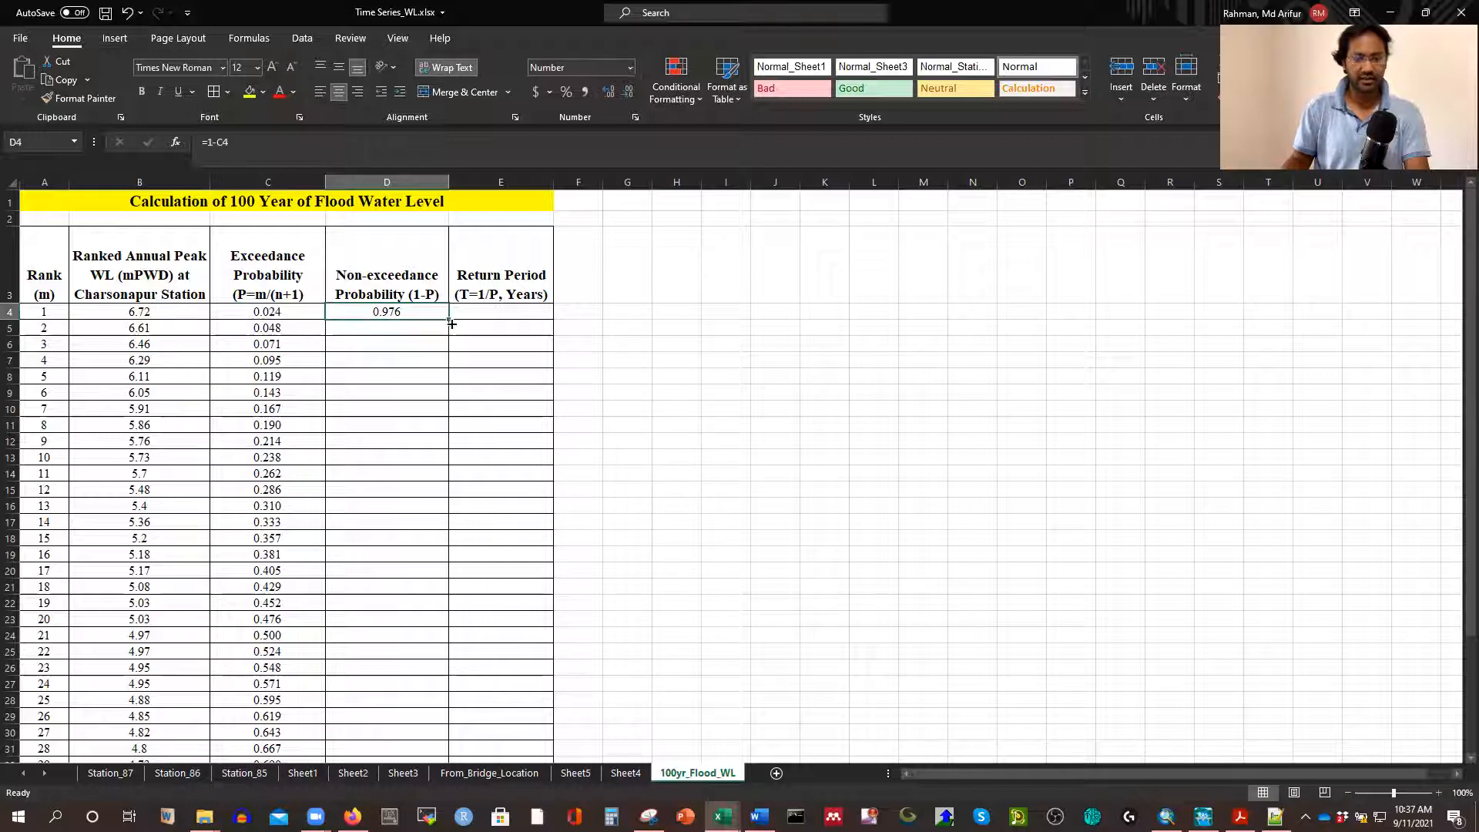
double_click(450, 322)
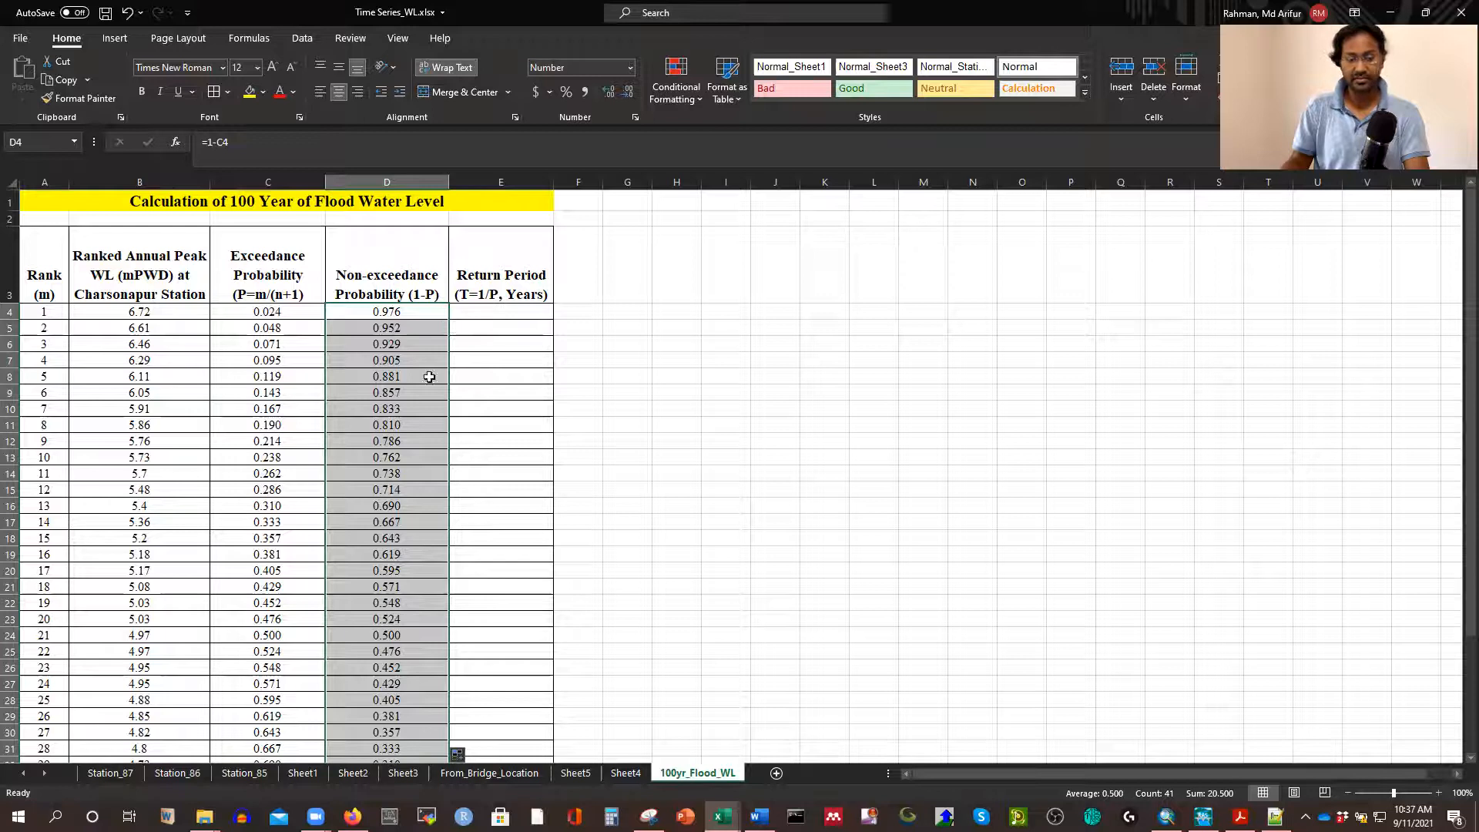
scroll(377, 463, down, 5)
scroll(378, 462, up, 5)
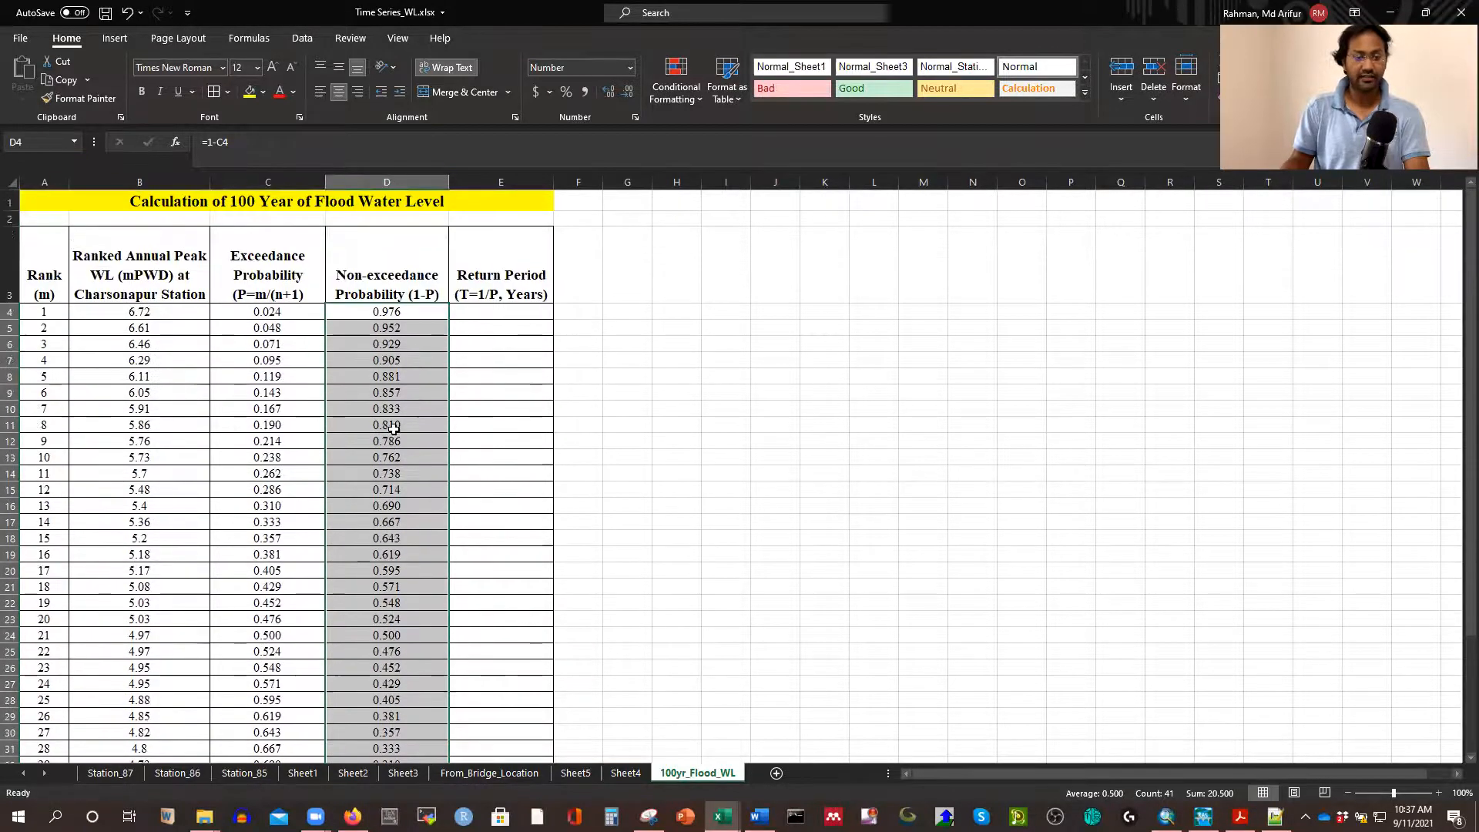
click(164, 314)
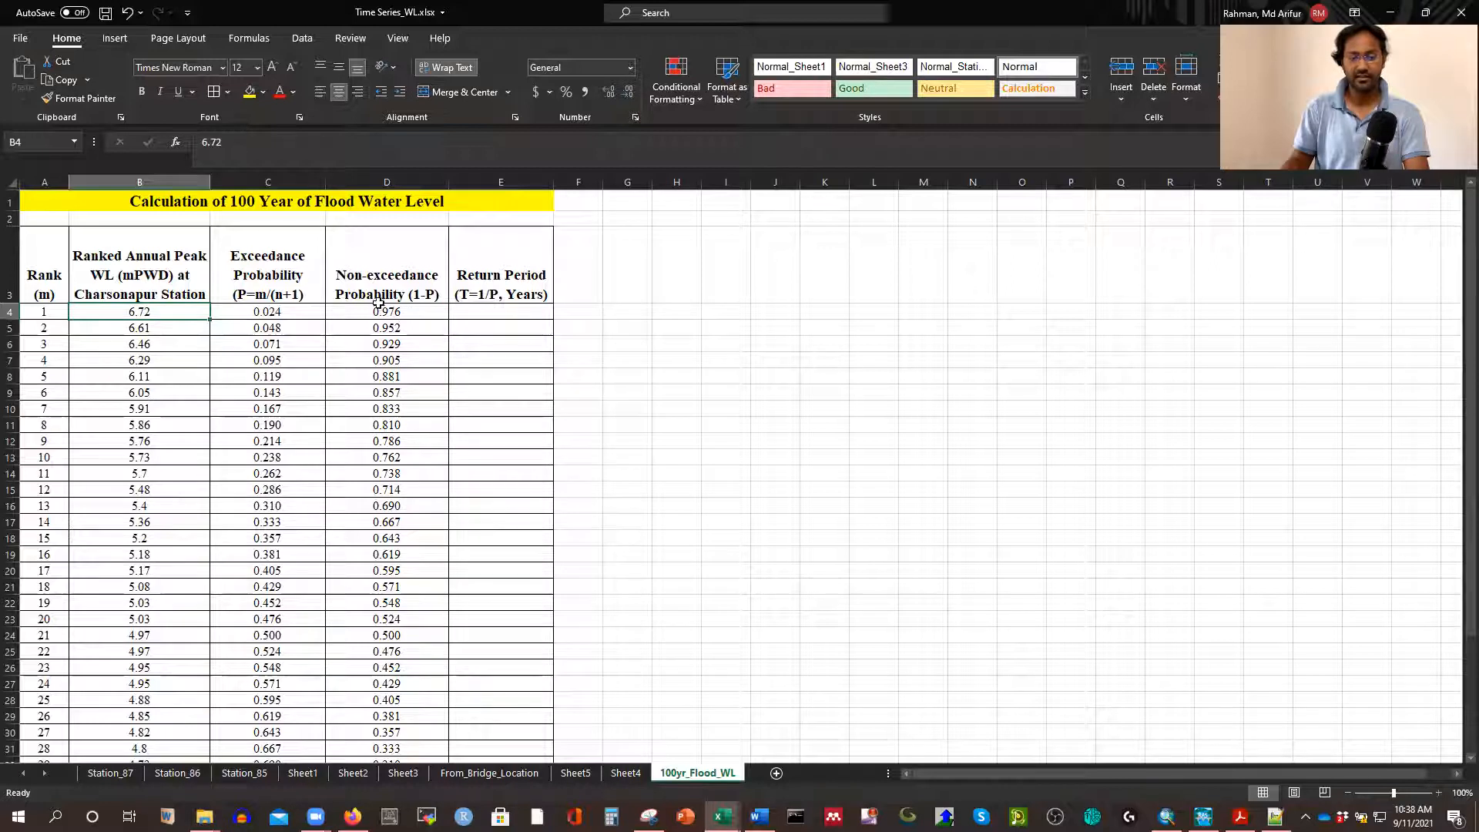
click(409, 311)
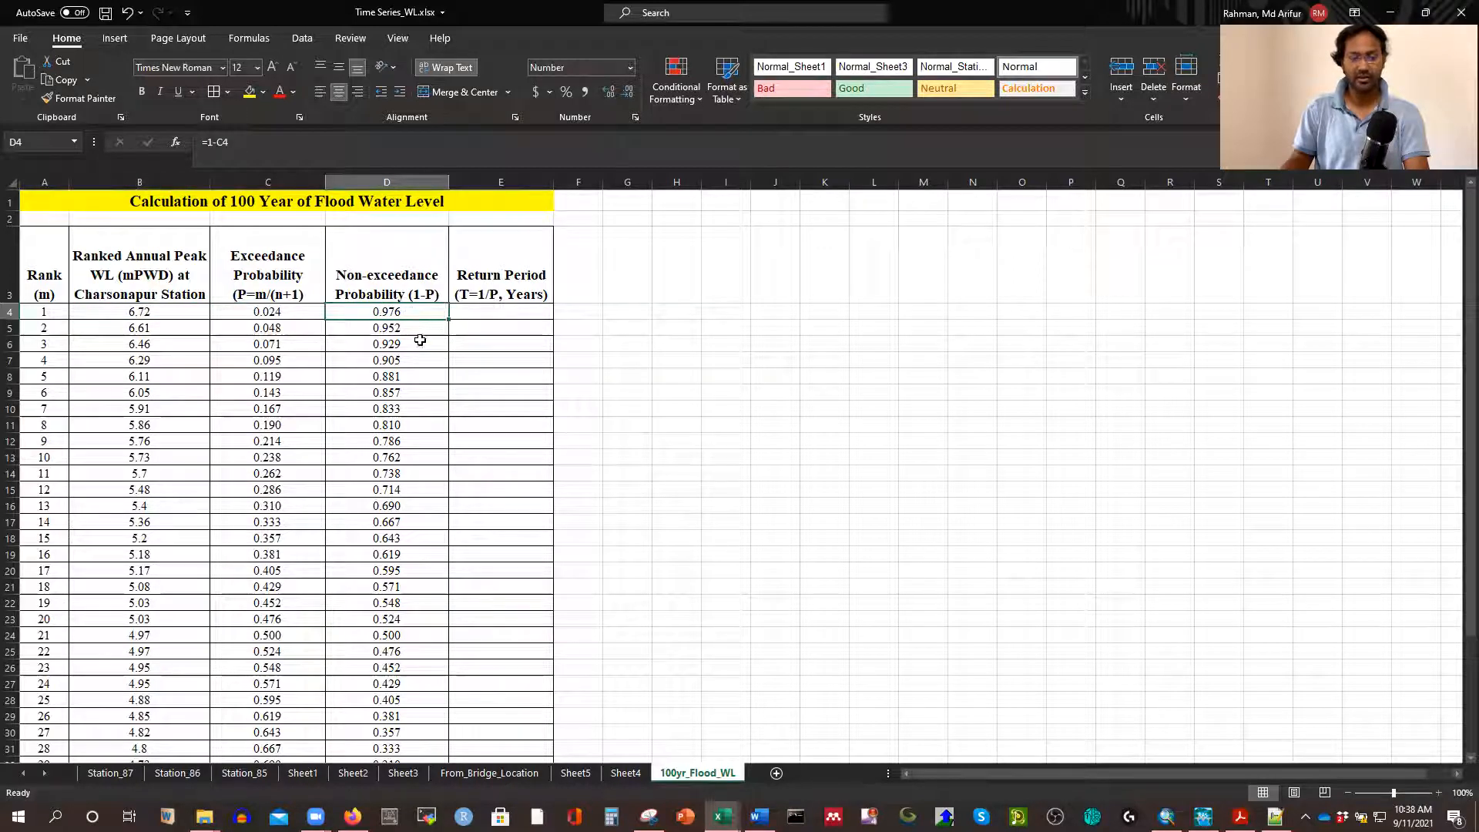
click(411, 329)
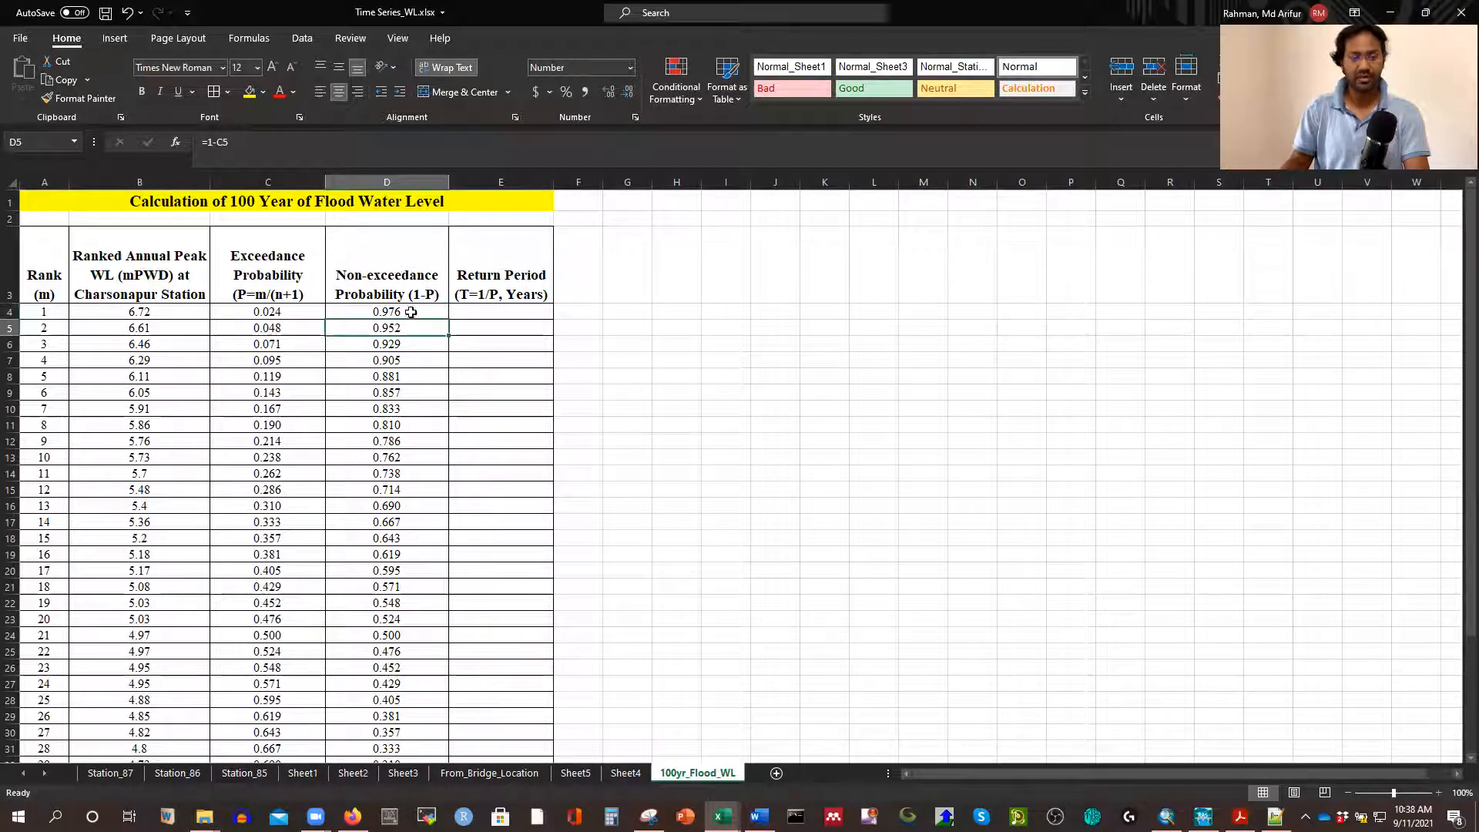
click(154, 312)
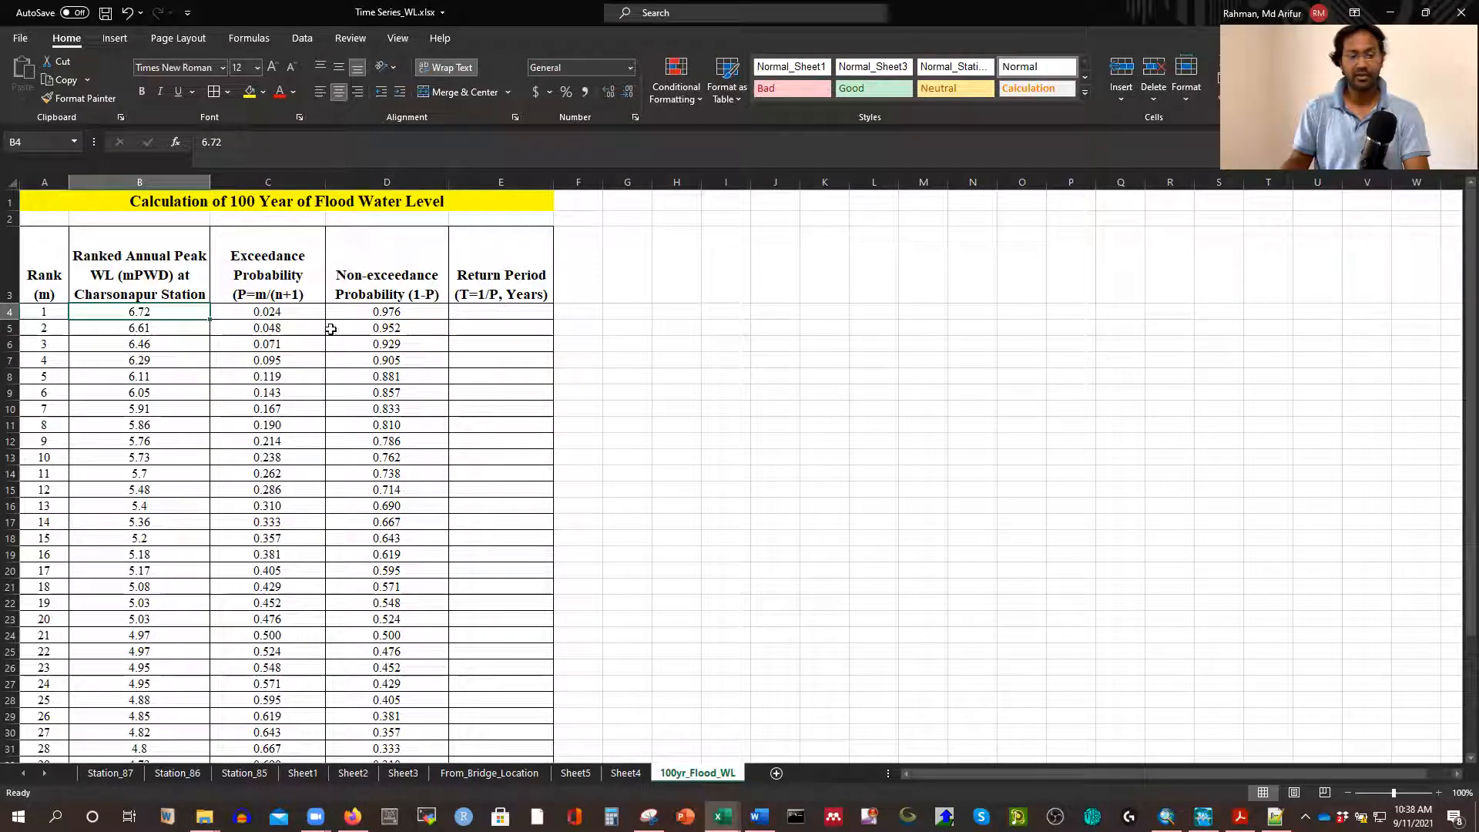
Calculate the return period in E4 as =1/C4 and fill the formula down the column for all ranks
click(485, 317)
text(=)
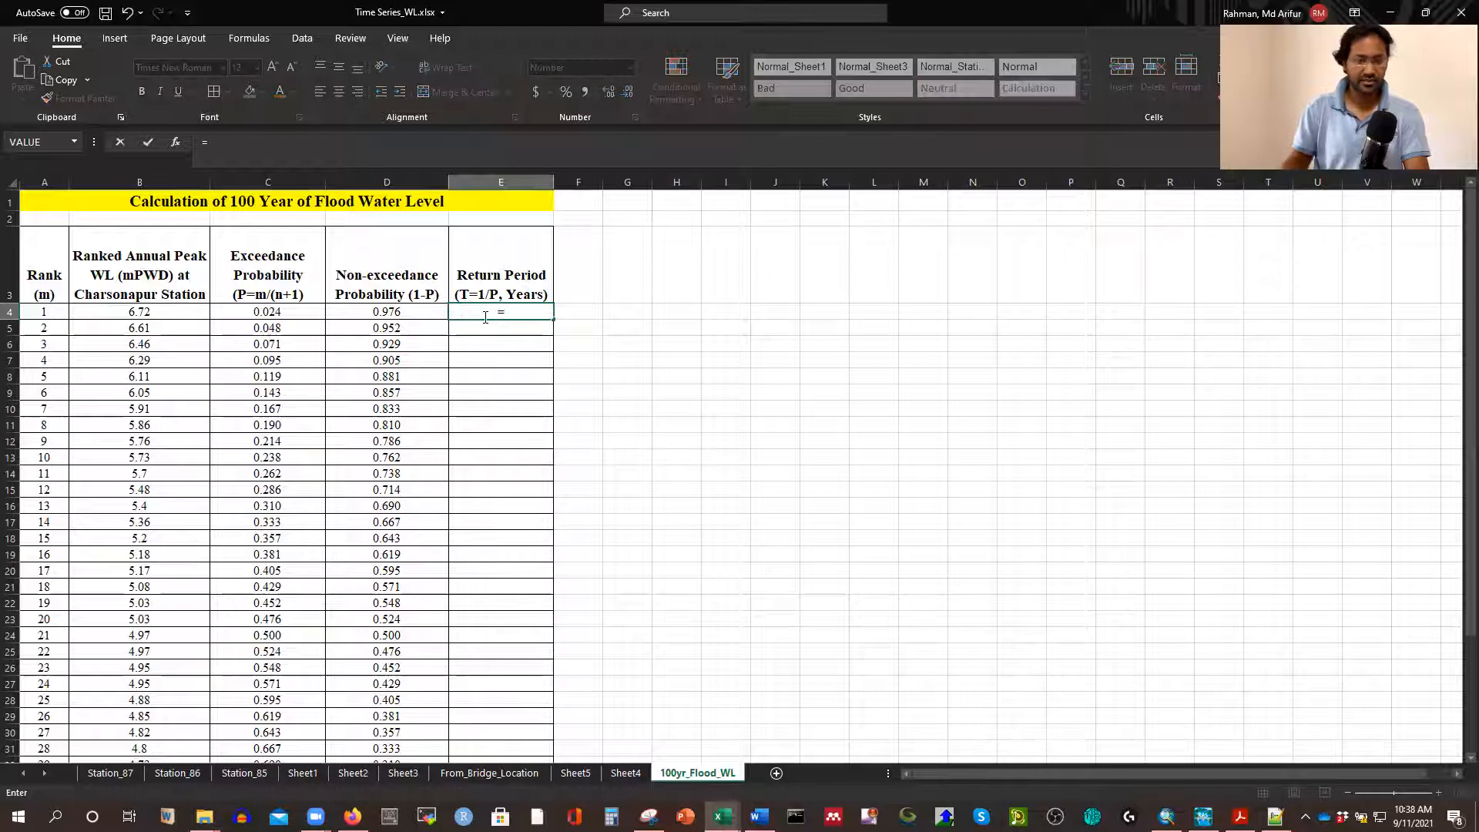
text(1)
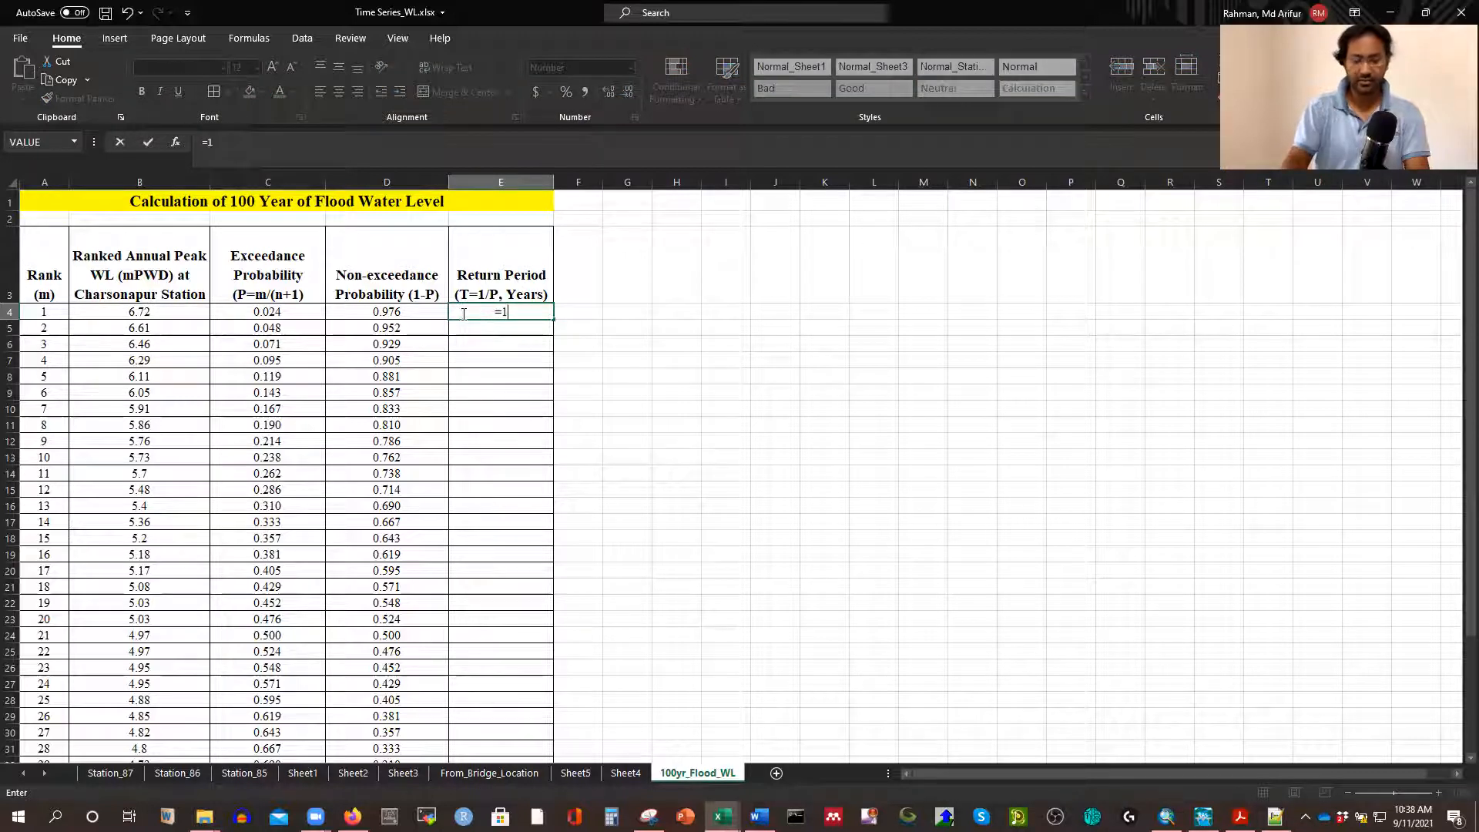
text(/)
click(279, 311)
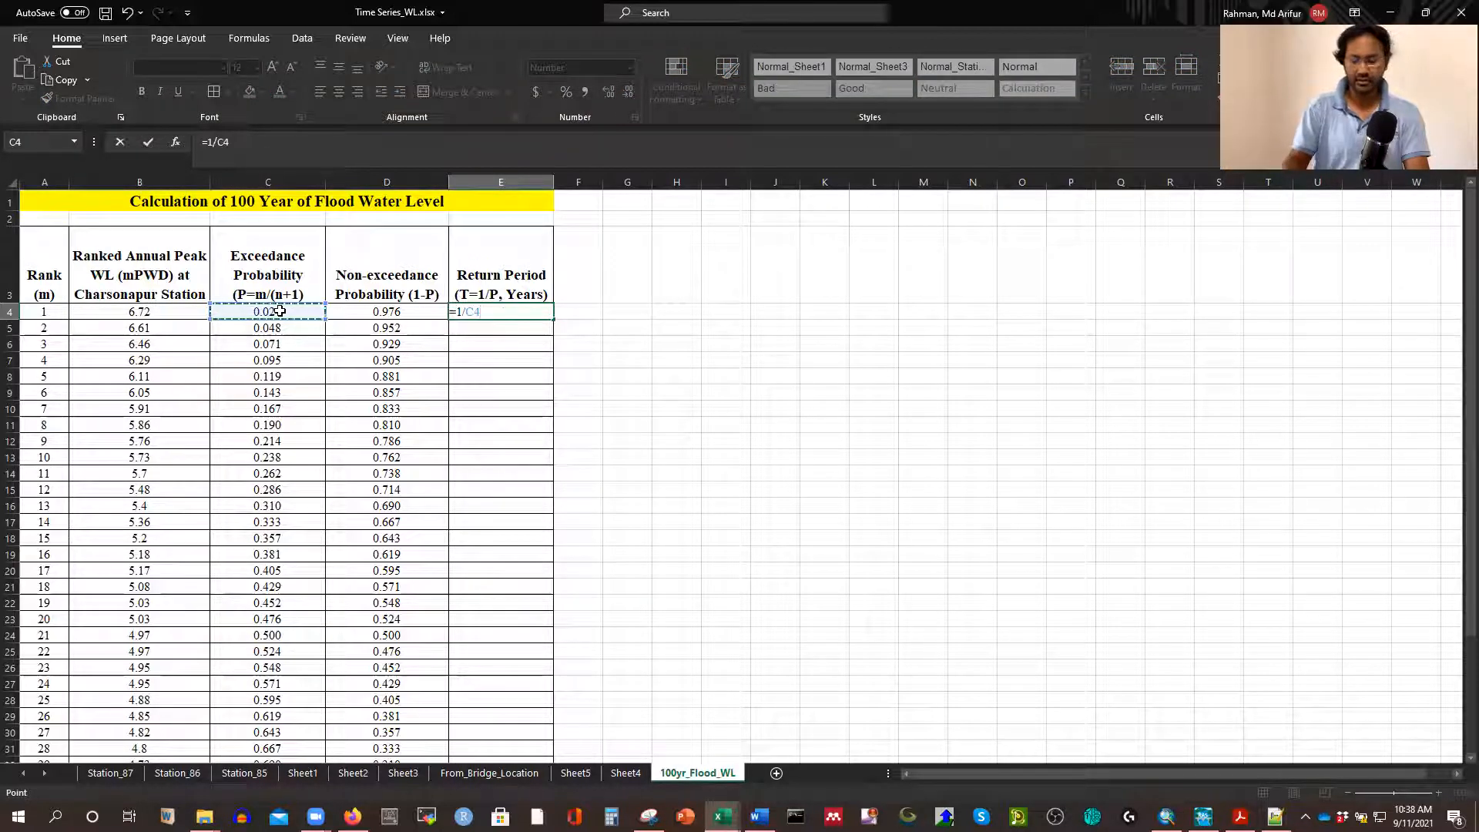
key(Return)
click(514, 311)
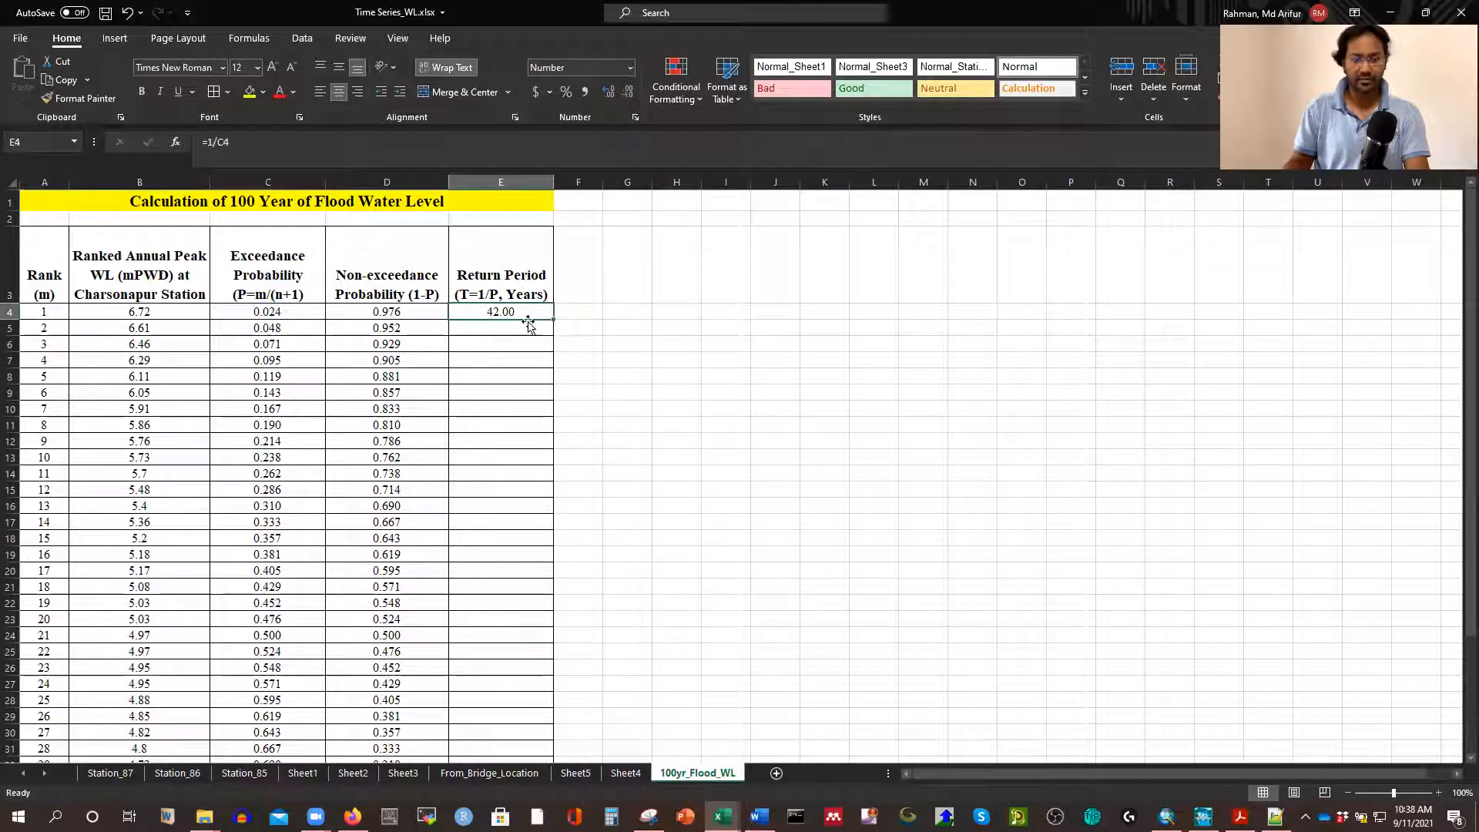
double_click(555, 318)
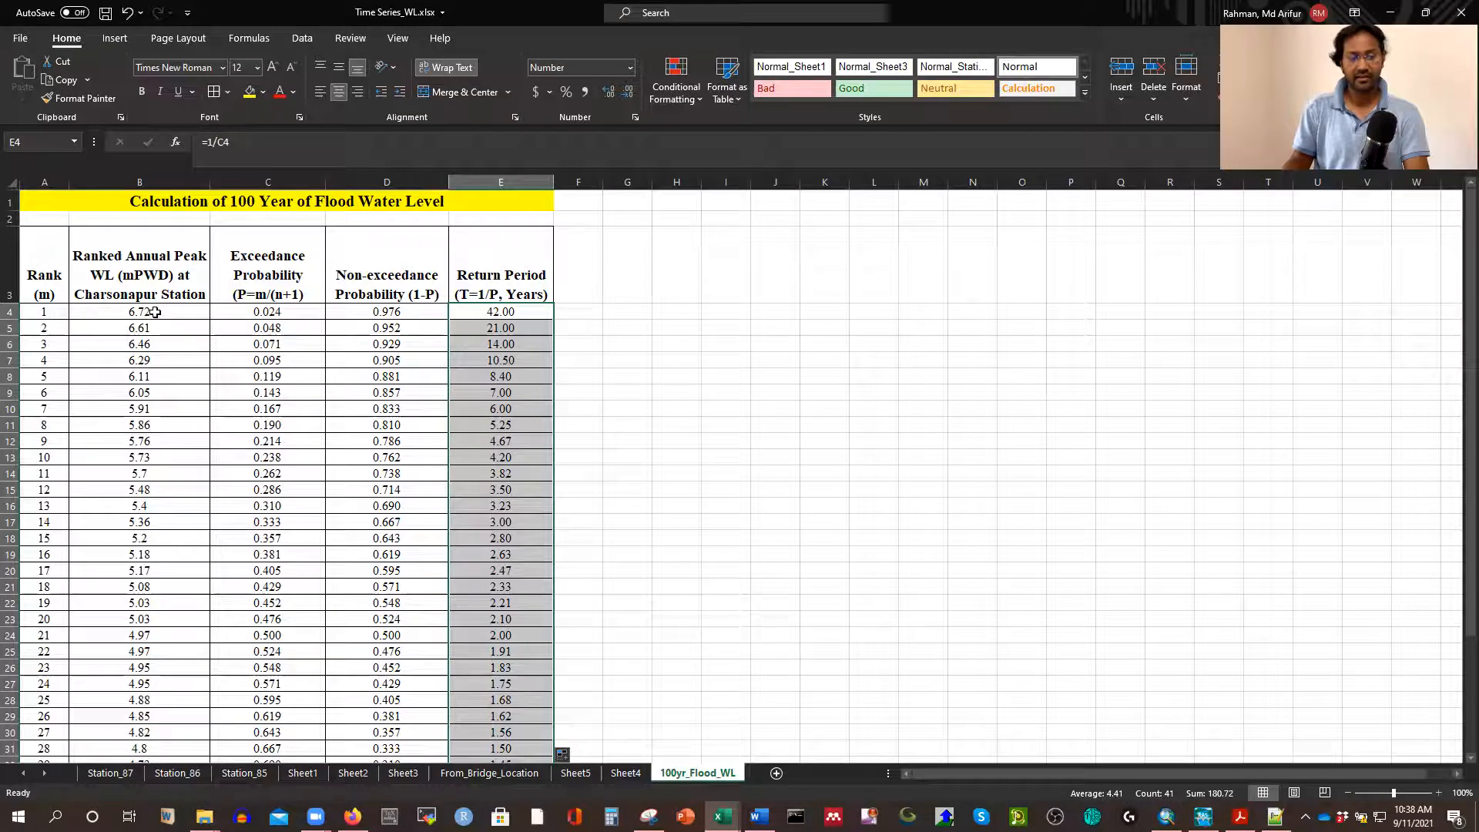
click(500, 311)
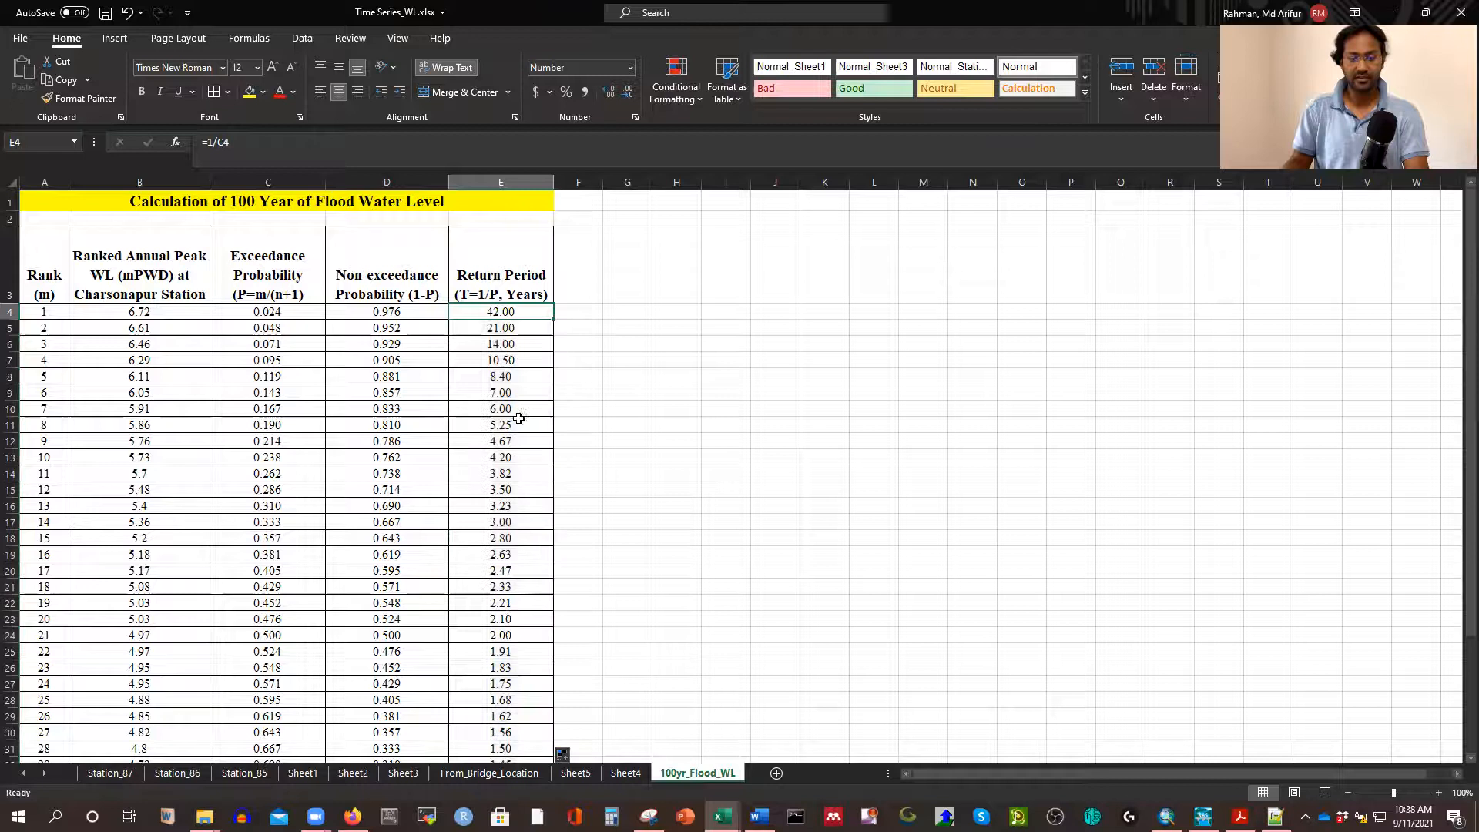
scroll(511, 423, down, 2)
scroll(510, 422, up, 3)
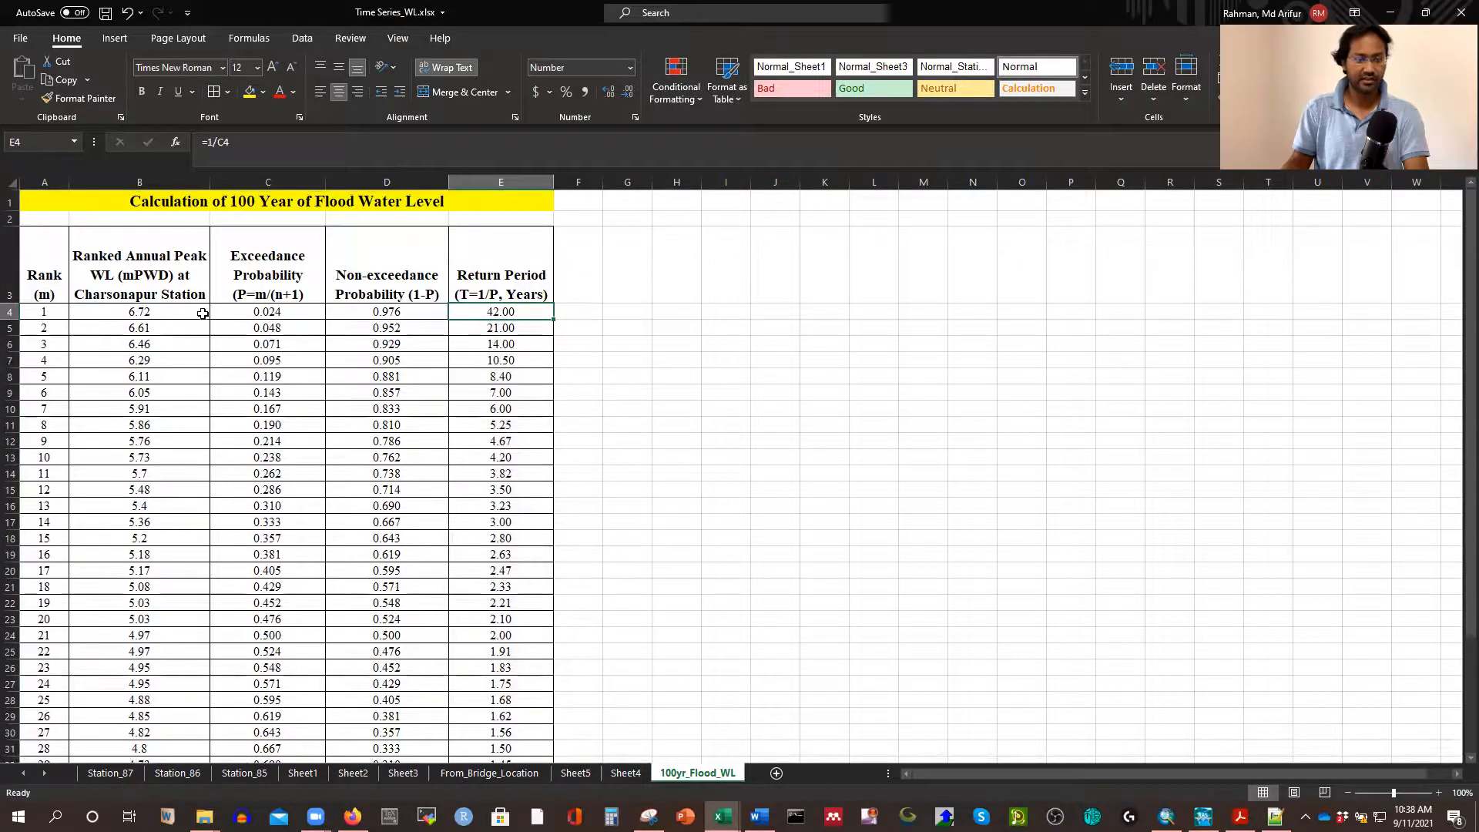
Copy the ranked annual peak water levels from B4 downward into column F, starting at F4 beside the return periods
click(164, 312)
scroll(161, 313, down, 1)
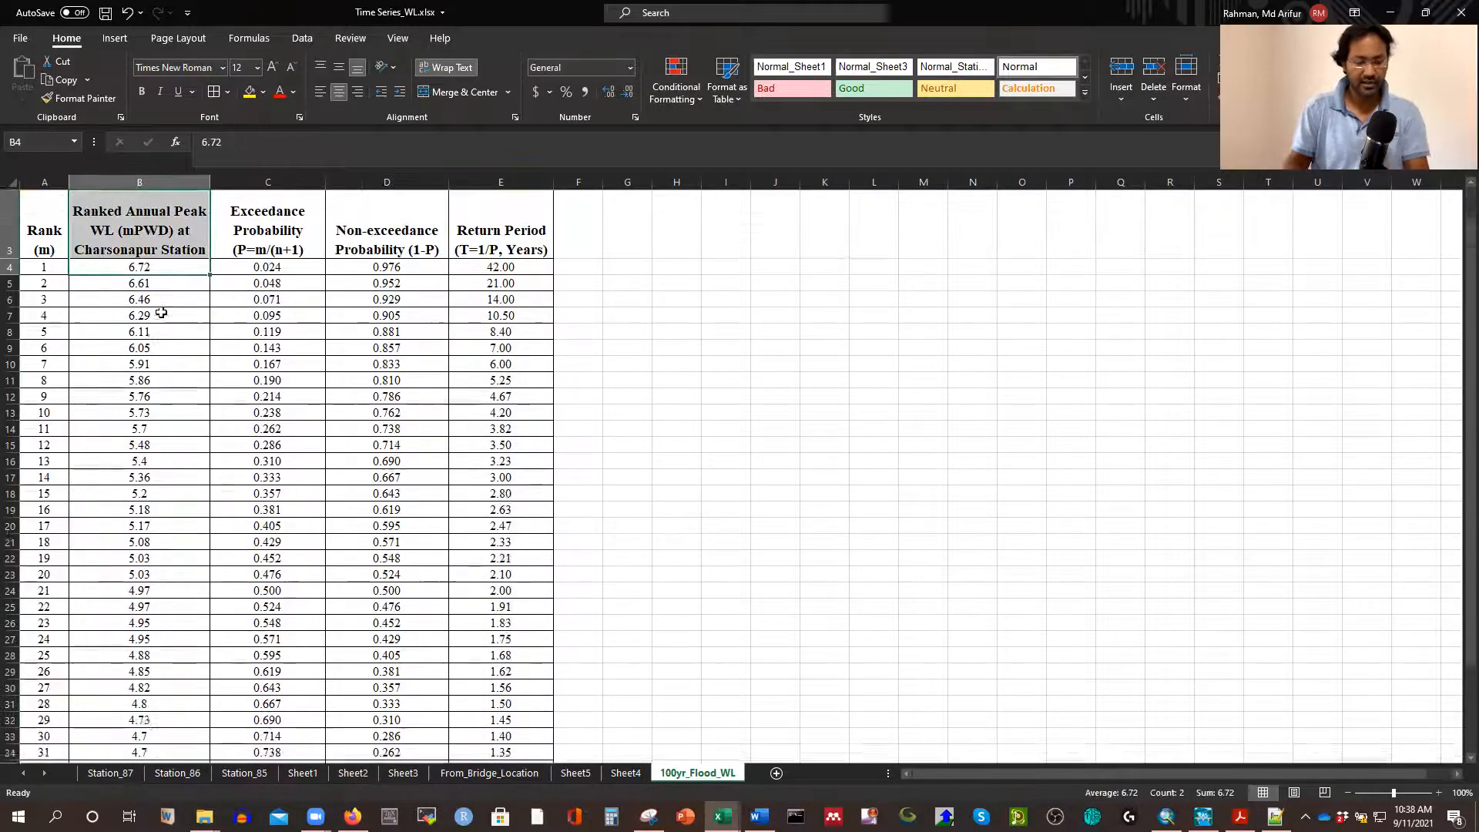
scroll(161, 312, up, 1)
click(221, 294)
click(173, 303)
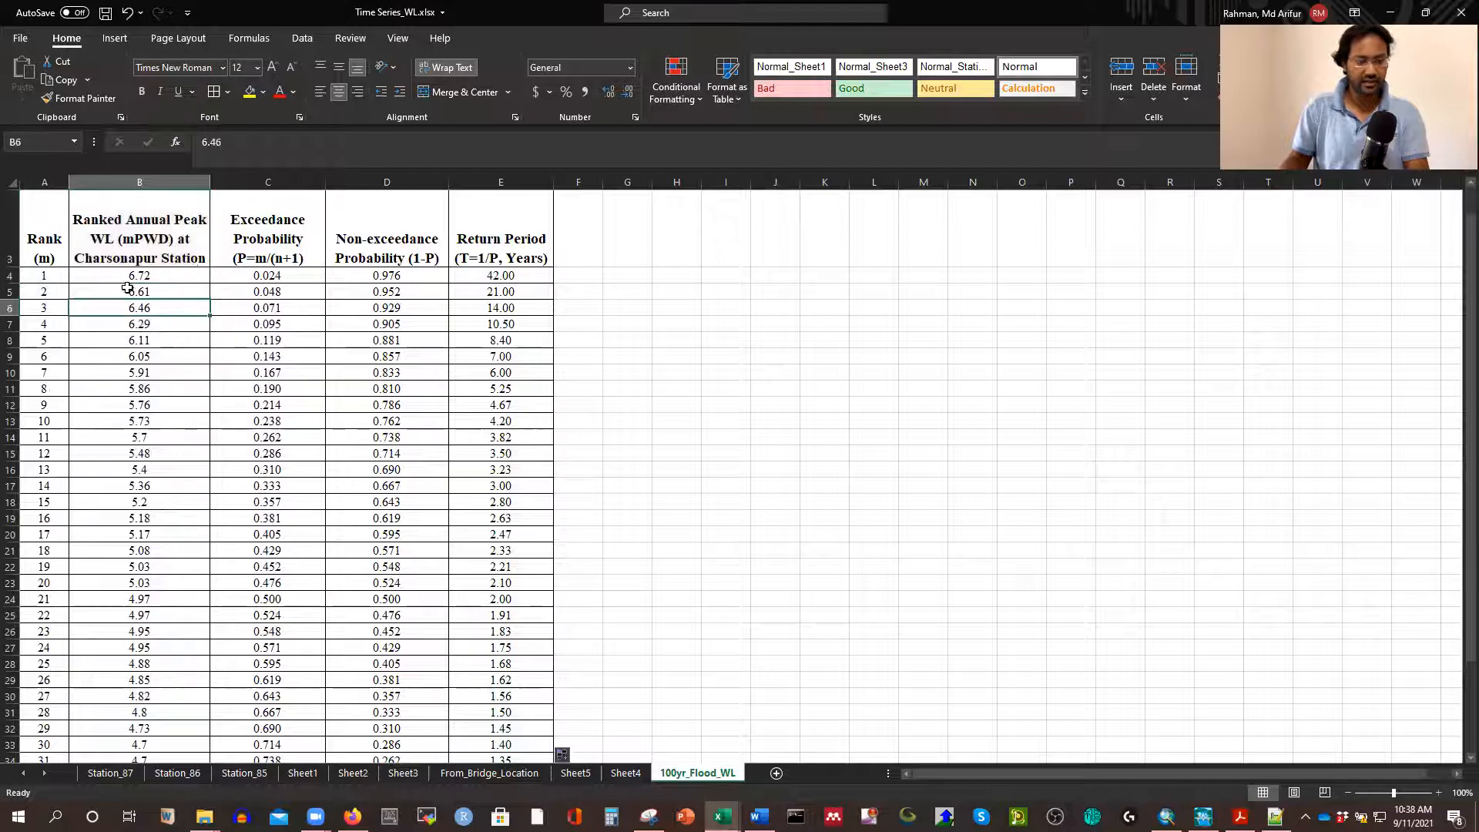
click(144, 274)
key(ctrl+shift+Down)
key(ctrl+c)
scroll(669, 449, up, 3)
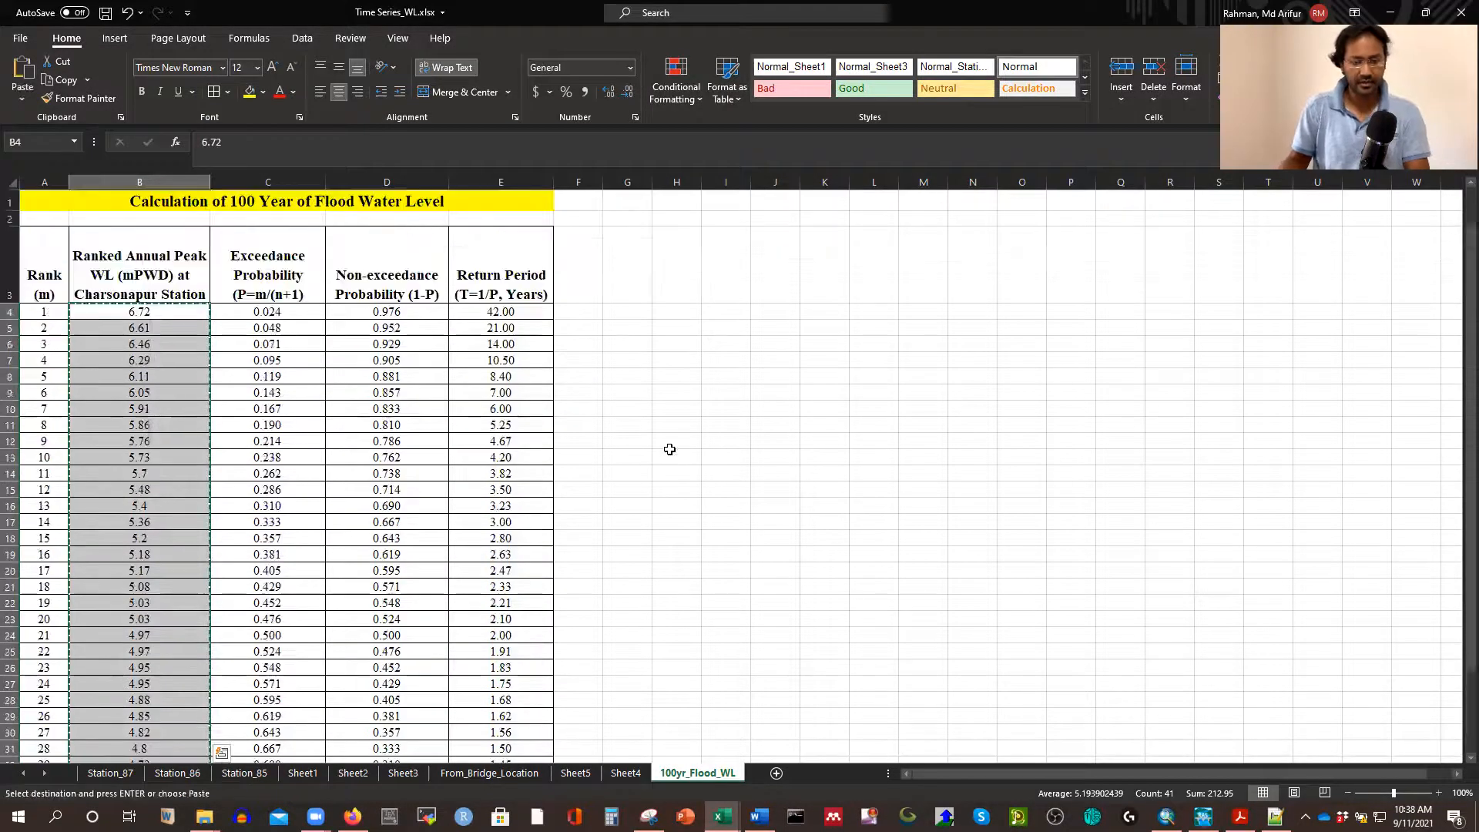
click(563, 300)
click(573, 312)
key(ctrl+v)
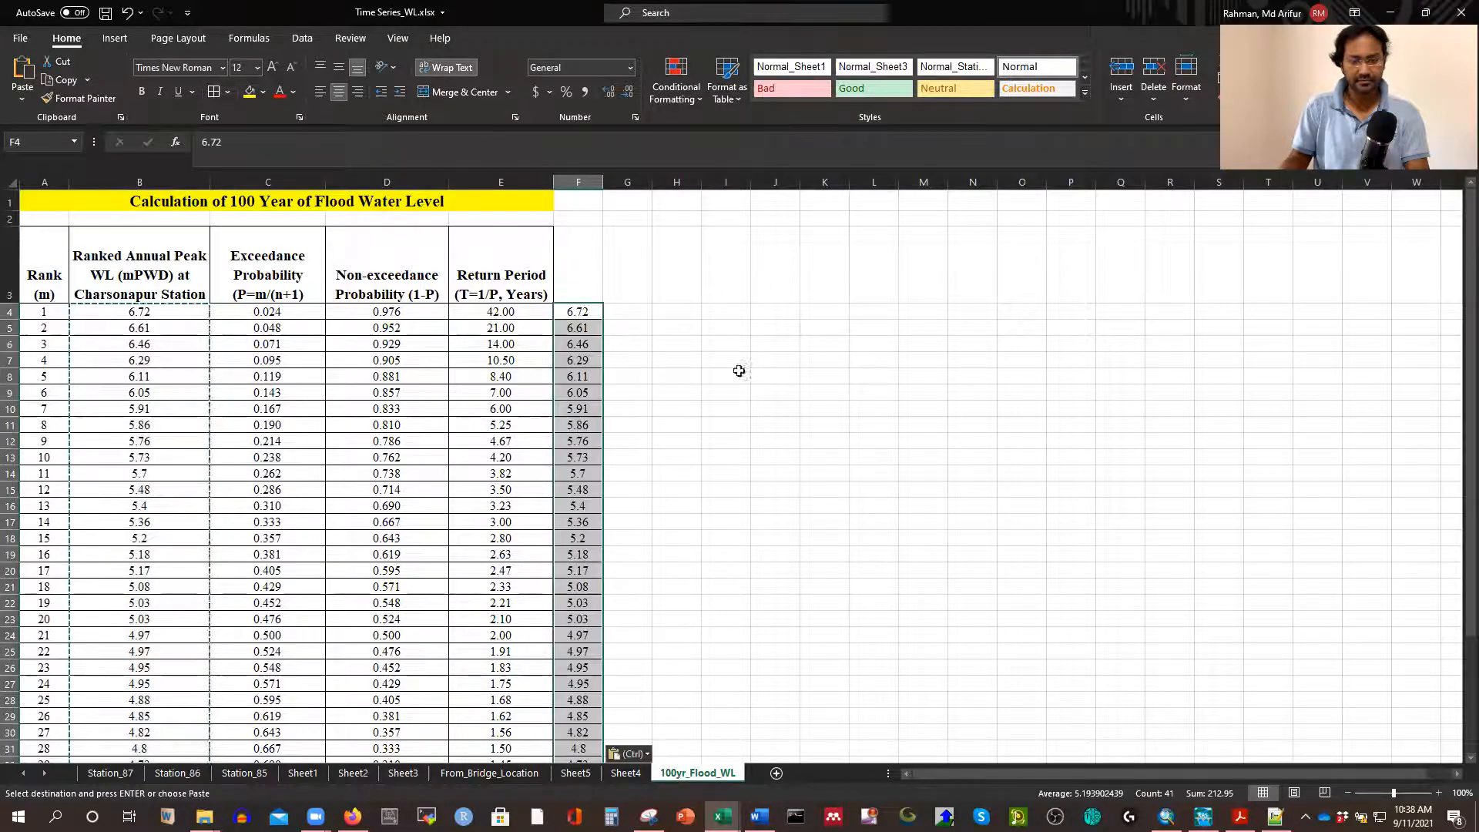
Insert a markers-only scatter chart of the return periods and water levels in E4:F44 and place it on the blank cells beside the table
click(726, 360)
drag(492, 309, 559, 325)
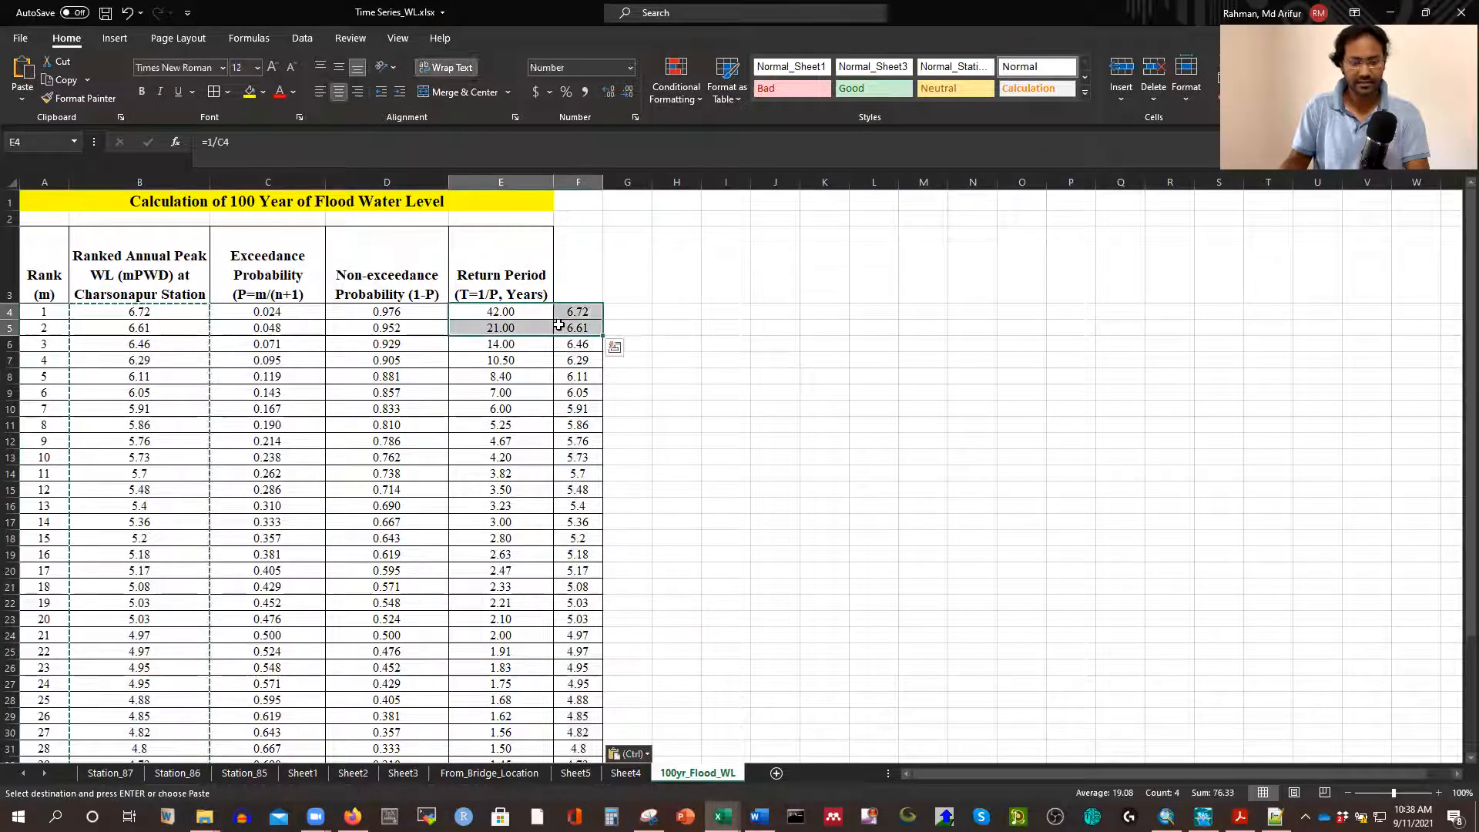
key(ctrl+shift+Down)
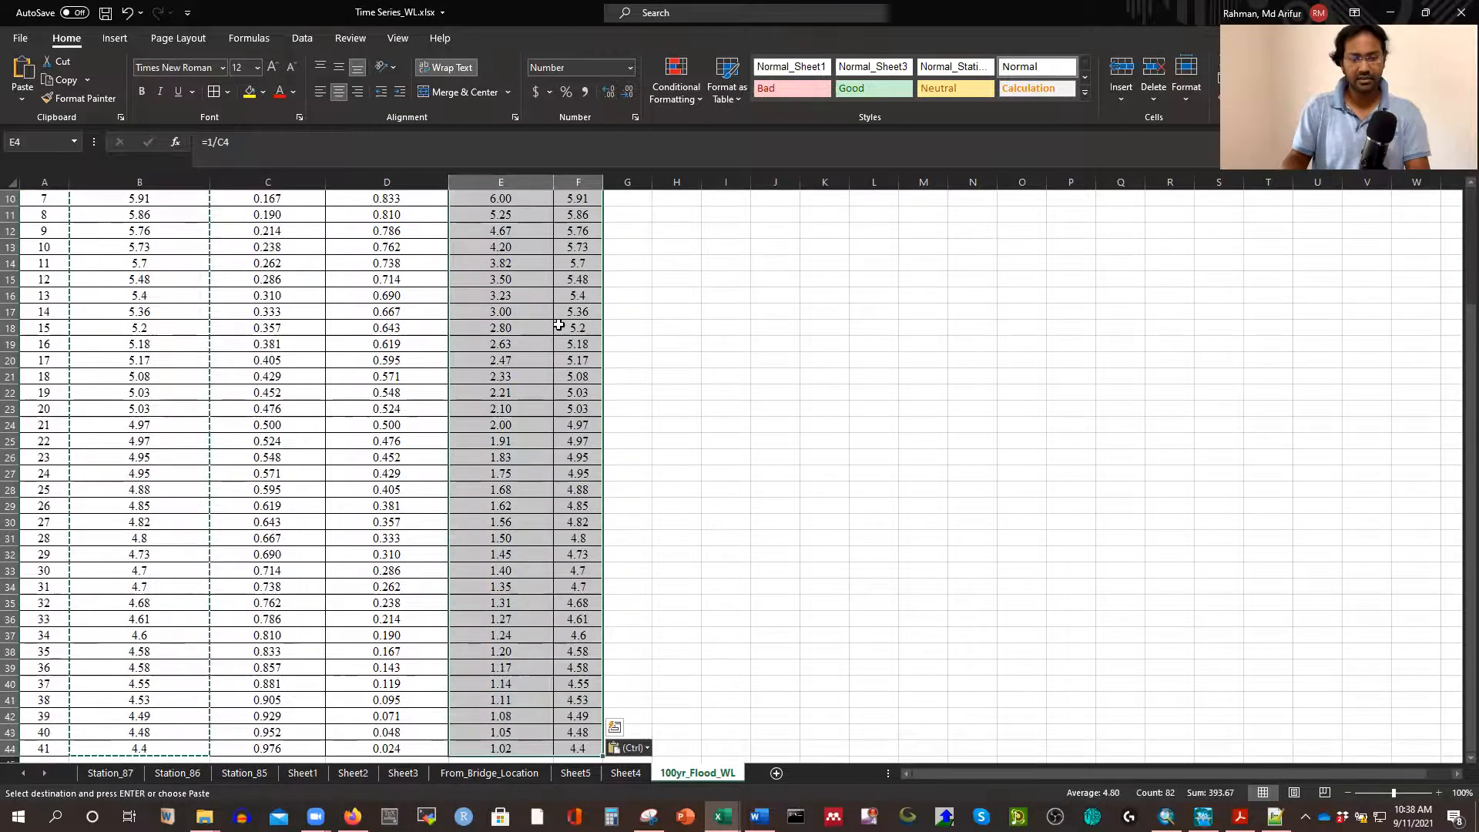
click(115, 37)
click(722, 100)
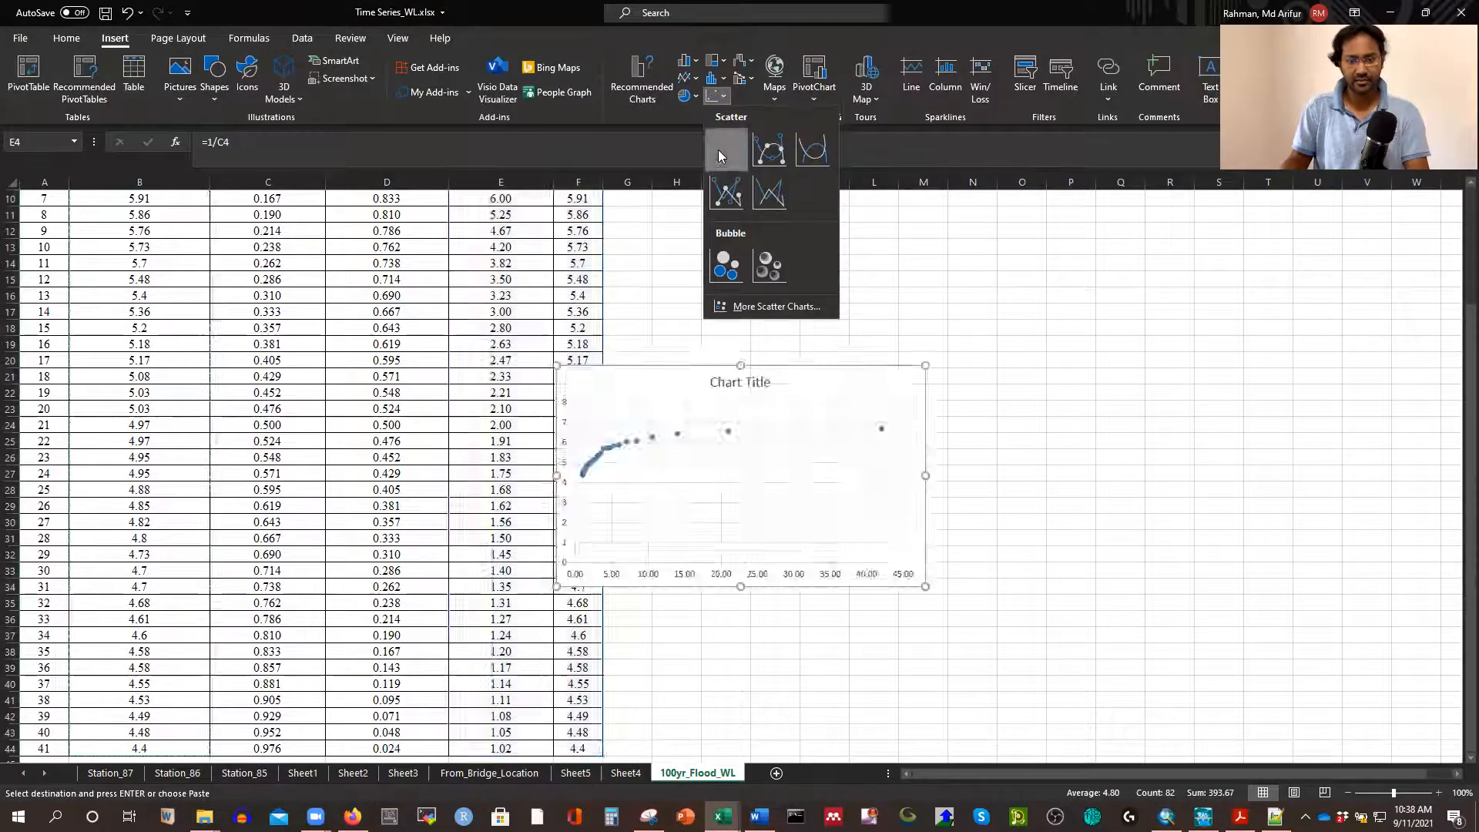
click(718, 150)
drag(829, 382, 1060, 300)
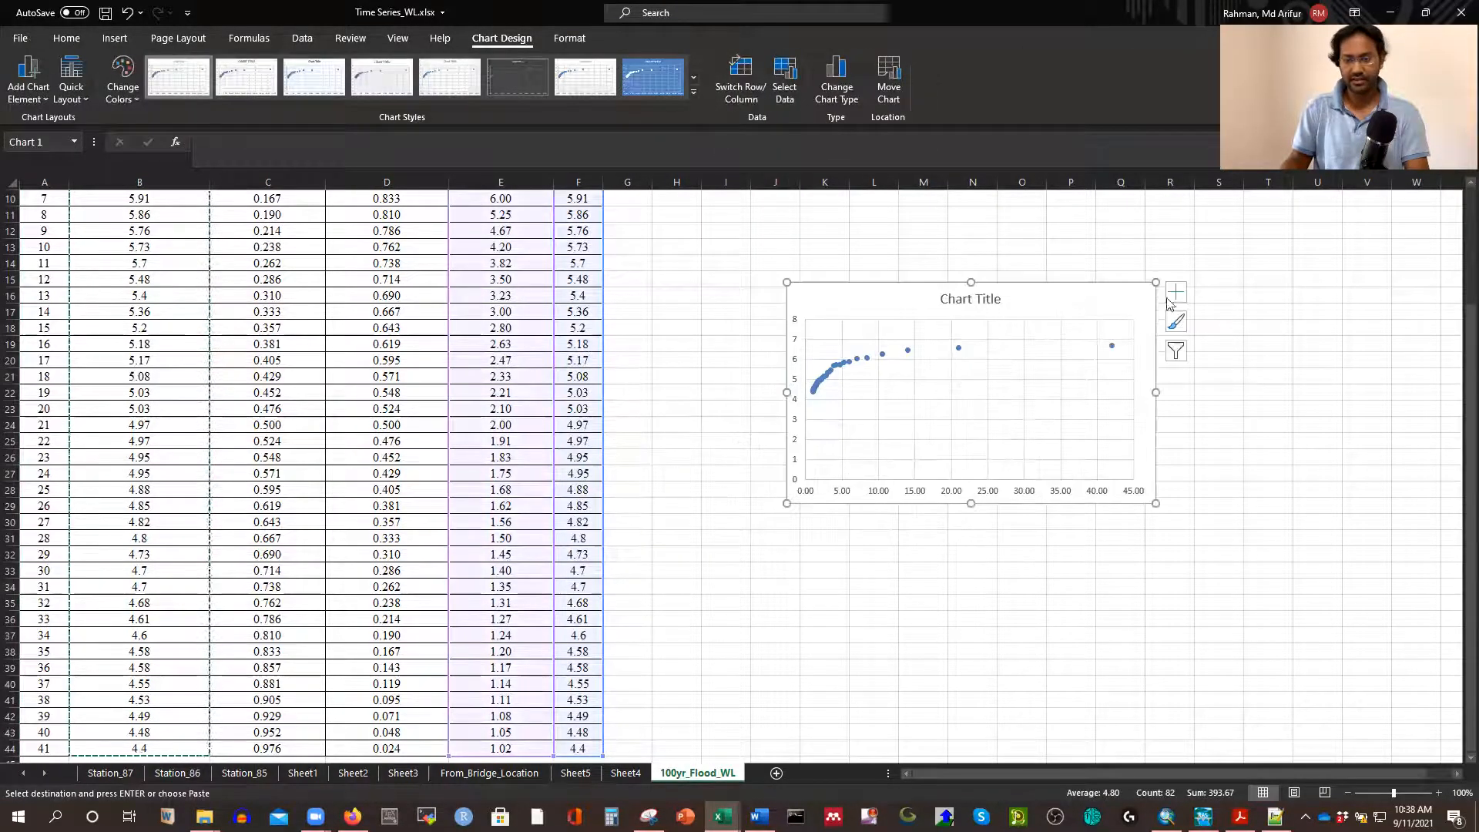
Add axis titles to the scatter chart and enlarge it to span about columns H to V beside the table
click(1176, 291)
click(1213, 326)
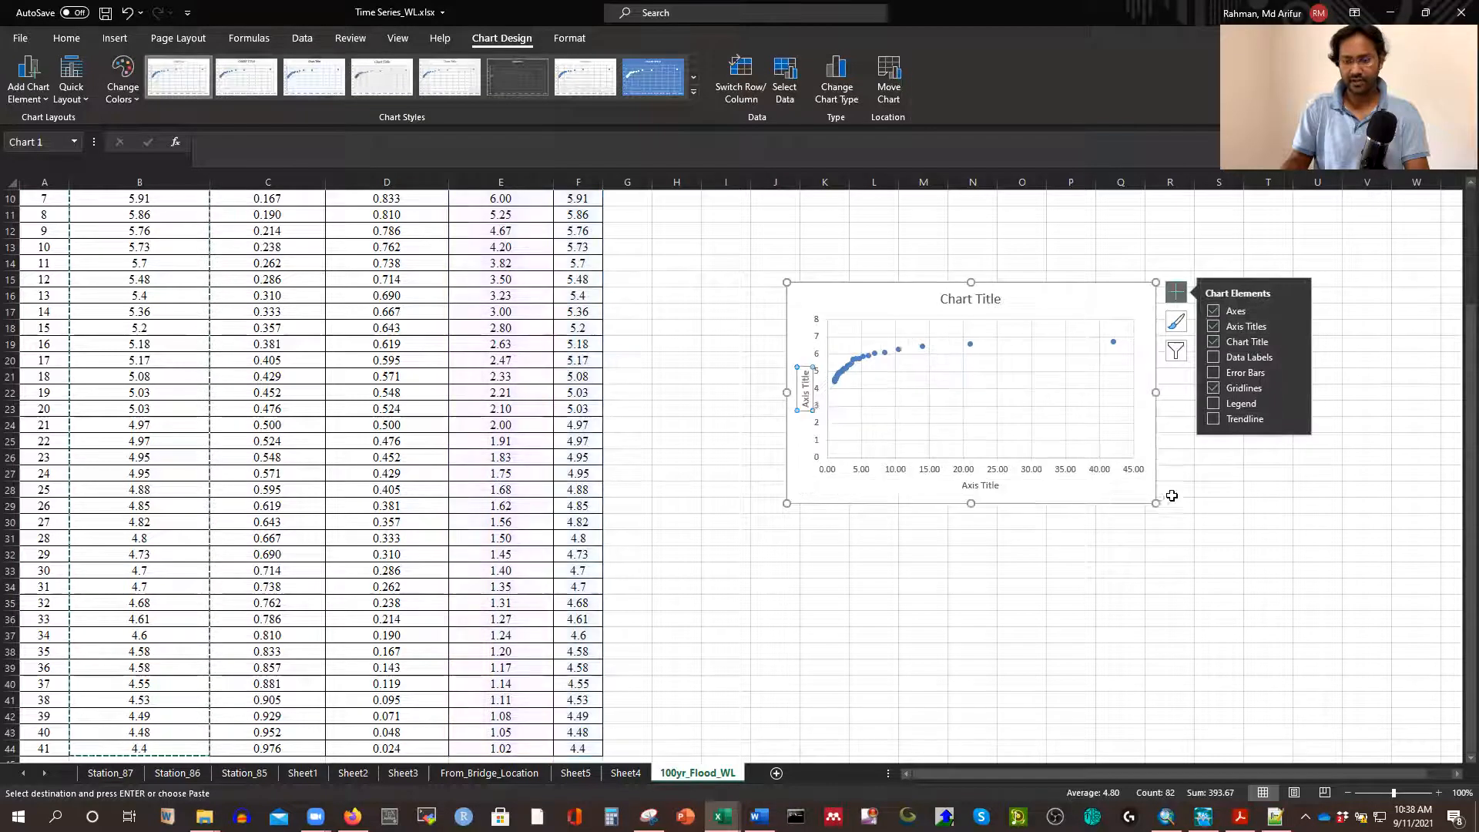
drag(1157, 503, 1426, 611)
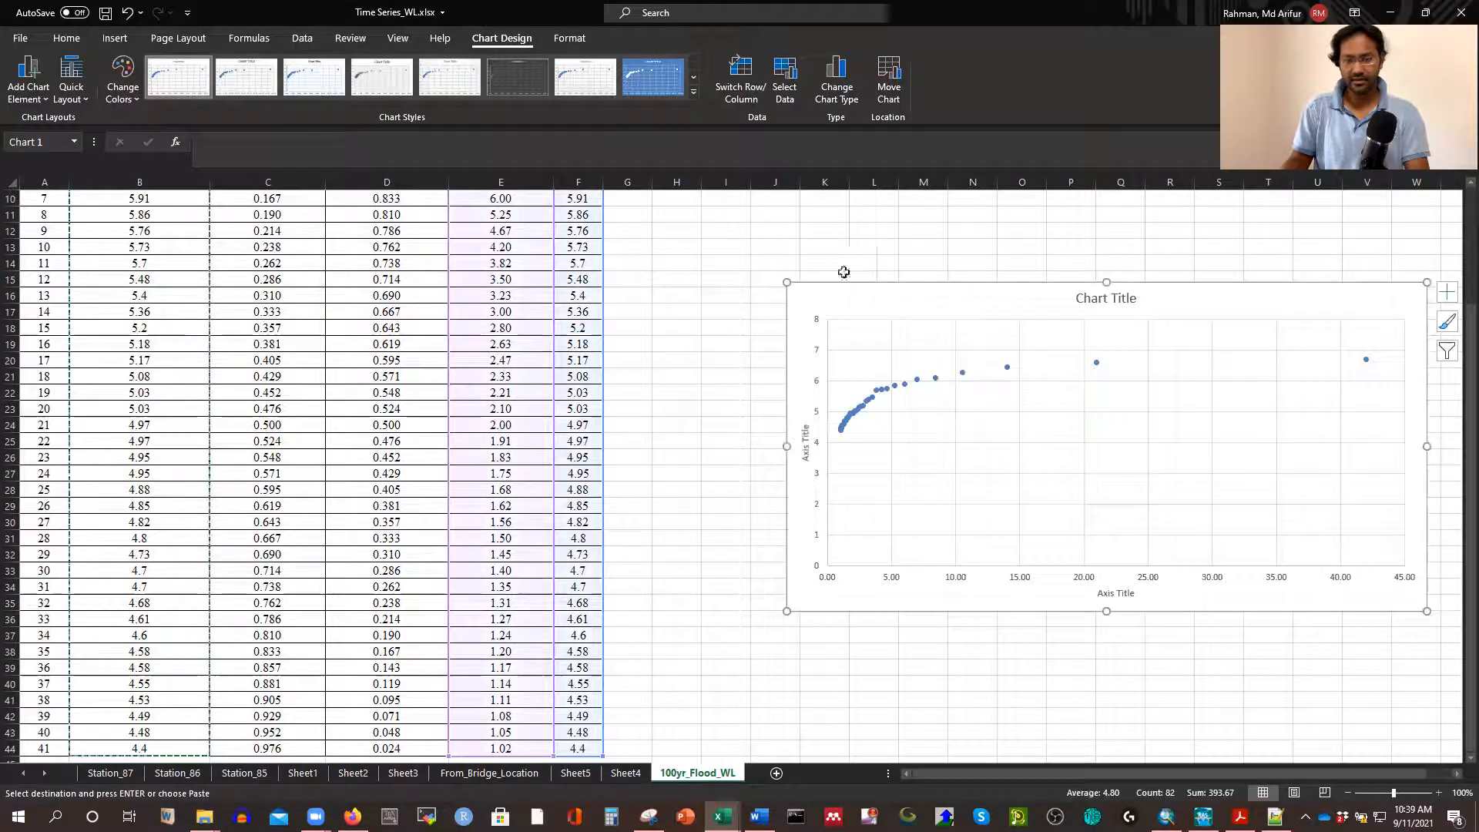
drag(783, 284, 644, 218)
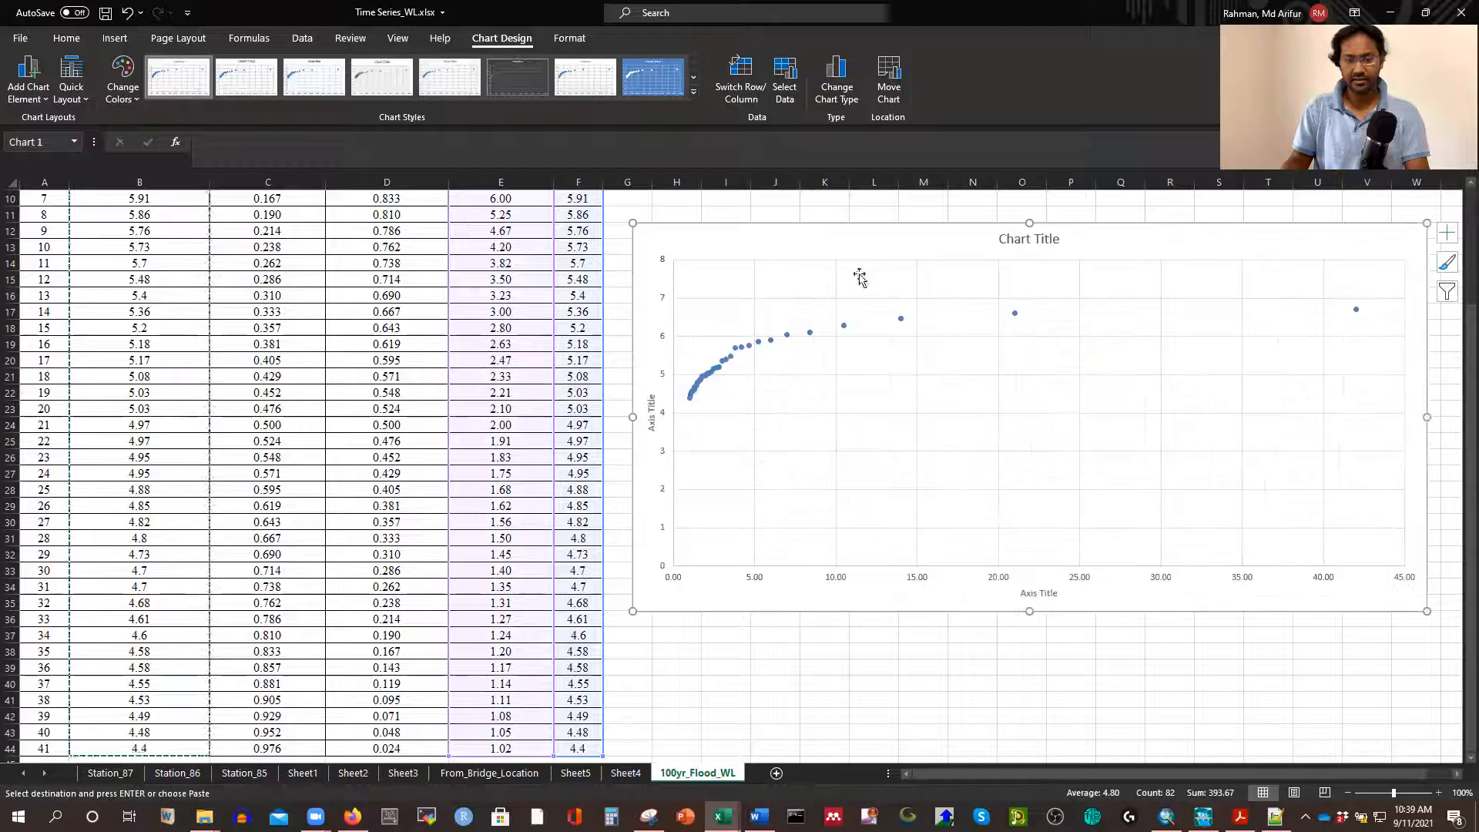
drag(891, 238, 864, 236)
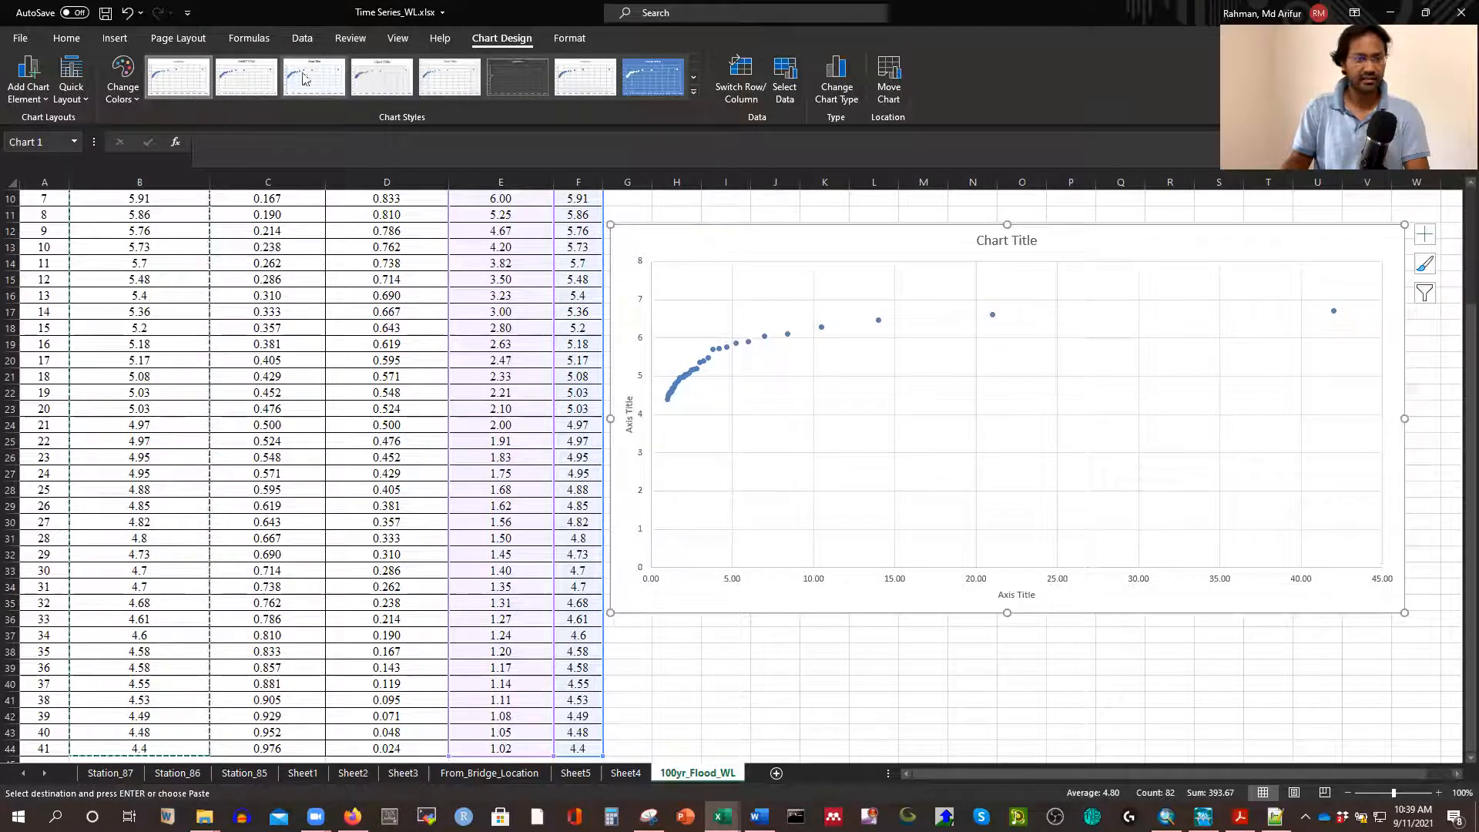
click(114, 38)
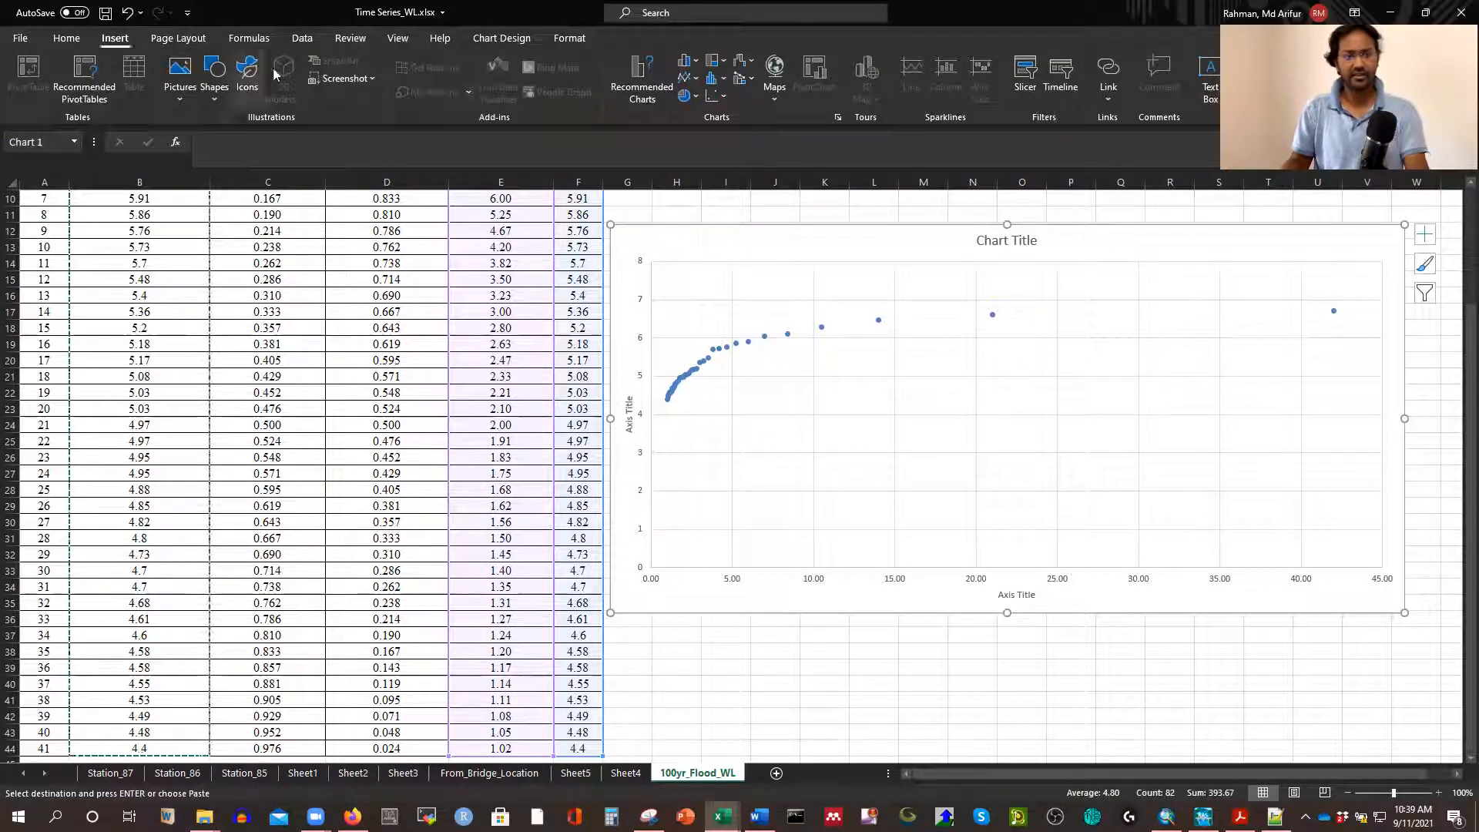
click(724, 96)
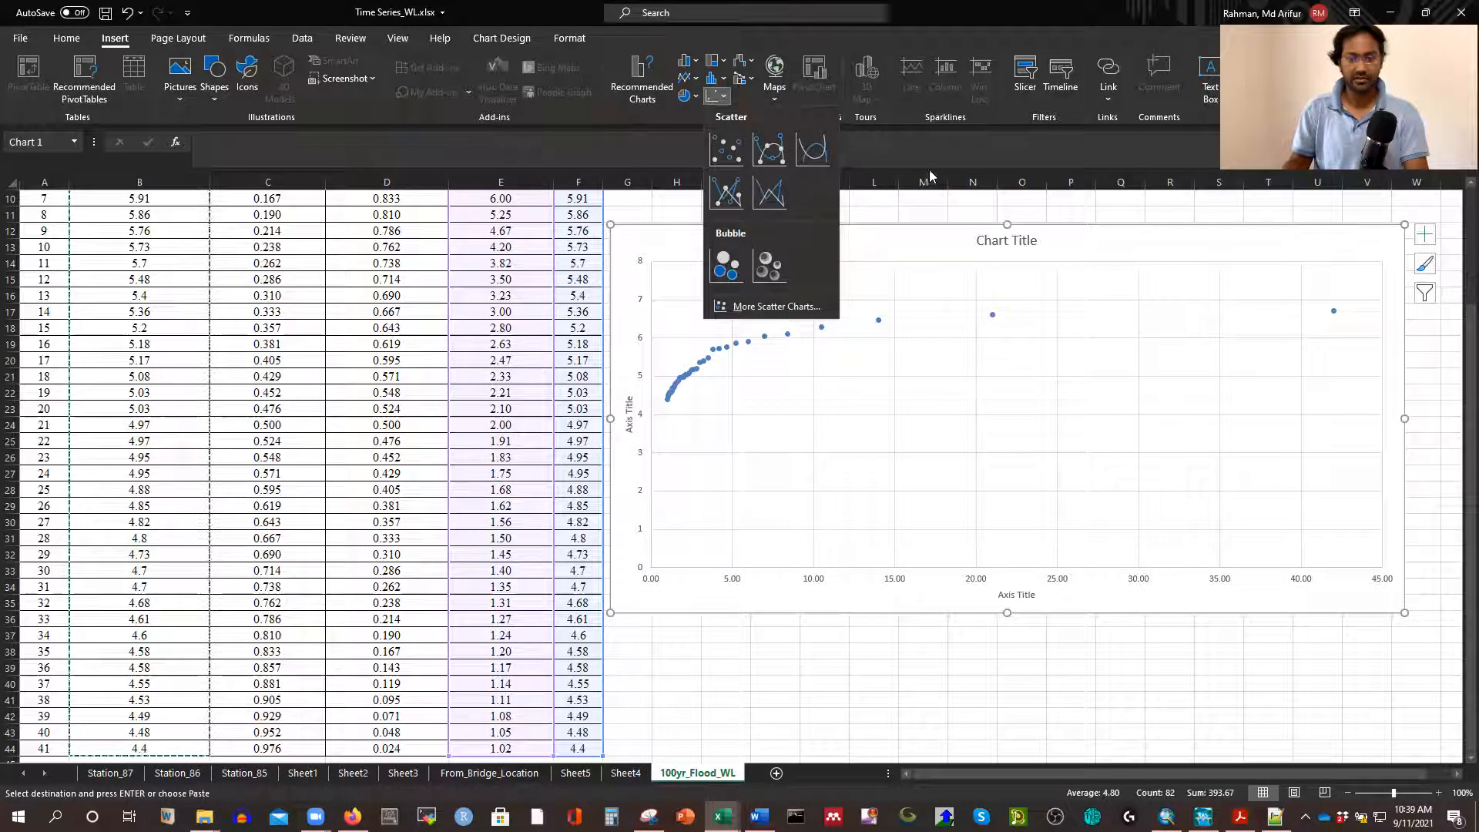
click(938, 145)
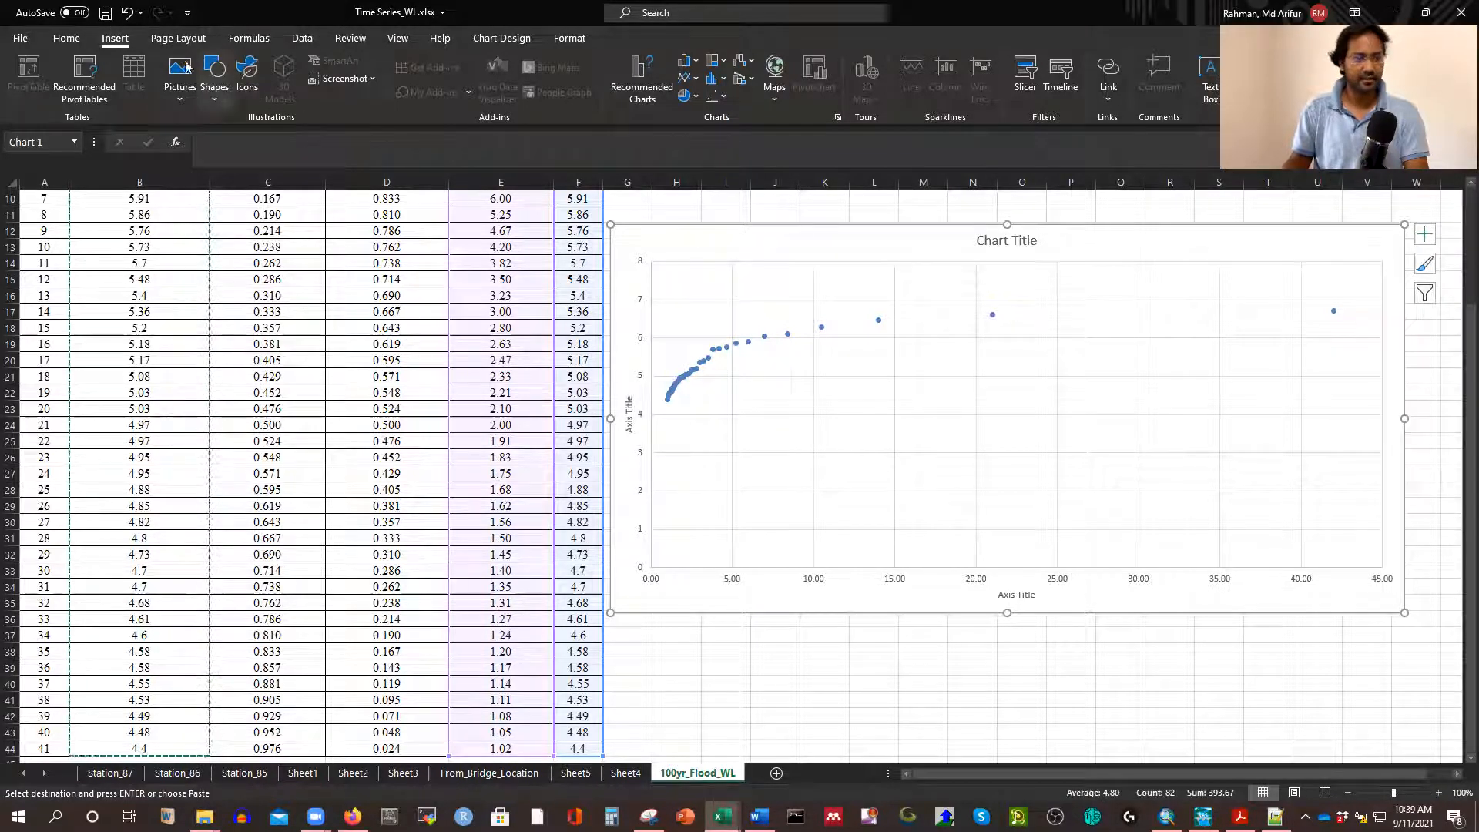
Set all text in the scatter chart to Times New Roman at size 14
click(84, 44)
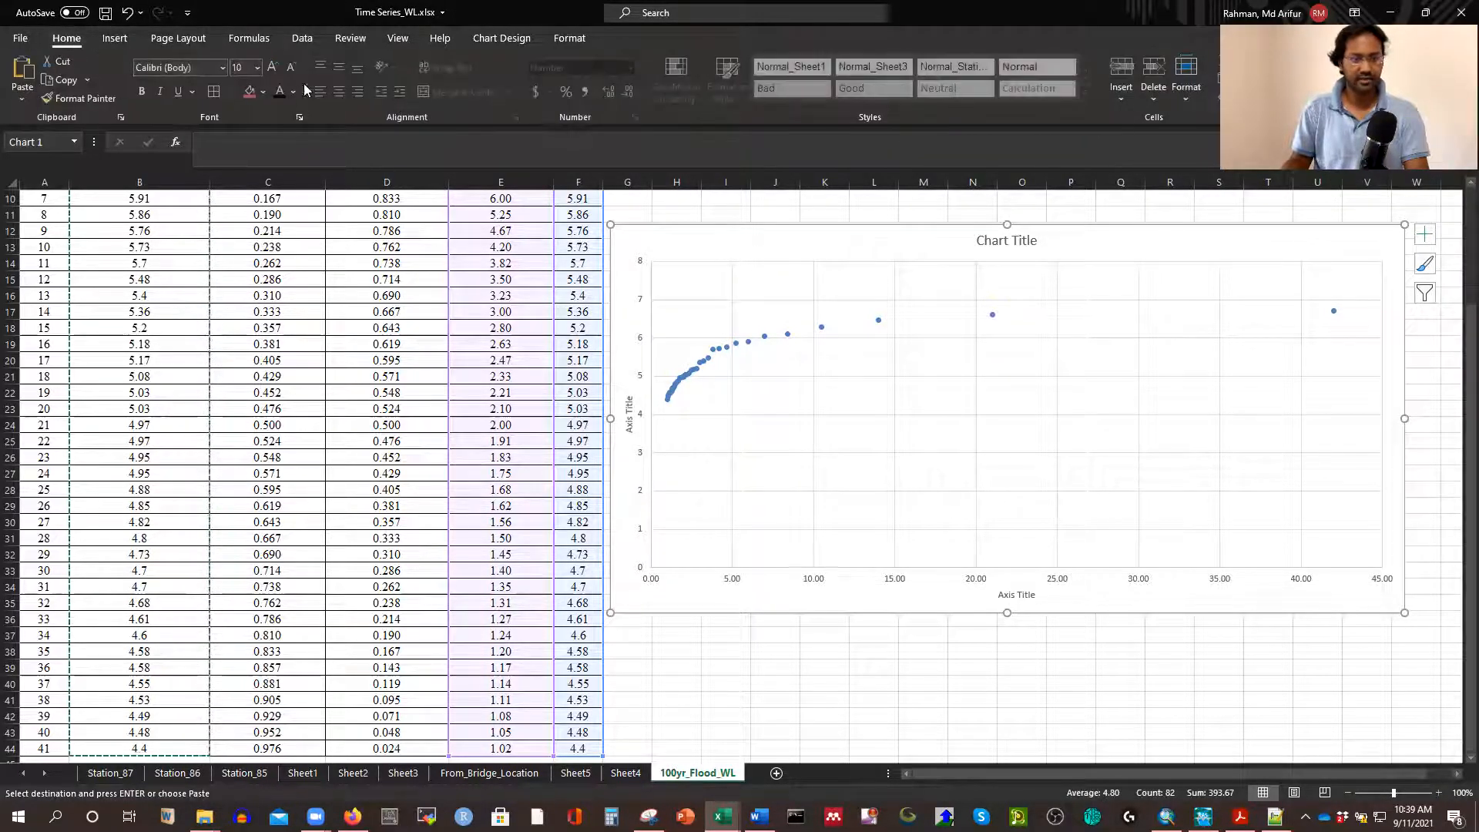
click(223, 70)
text(Times New Roman)
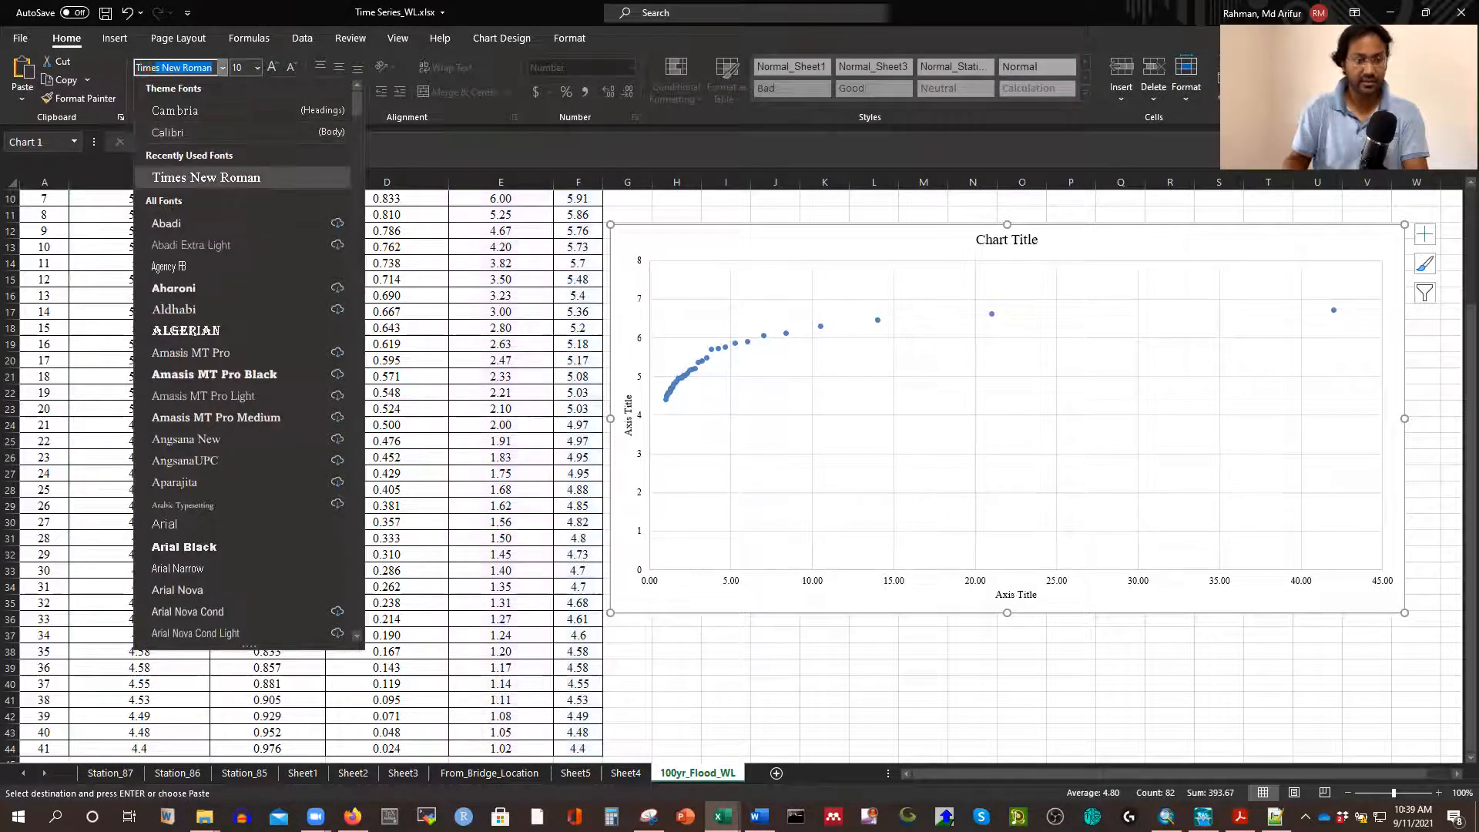
key(Return)
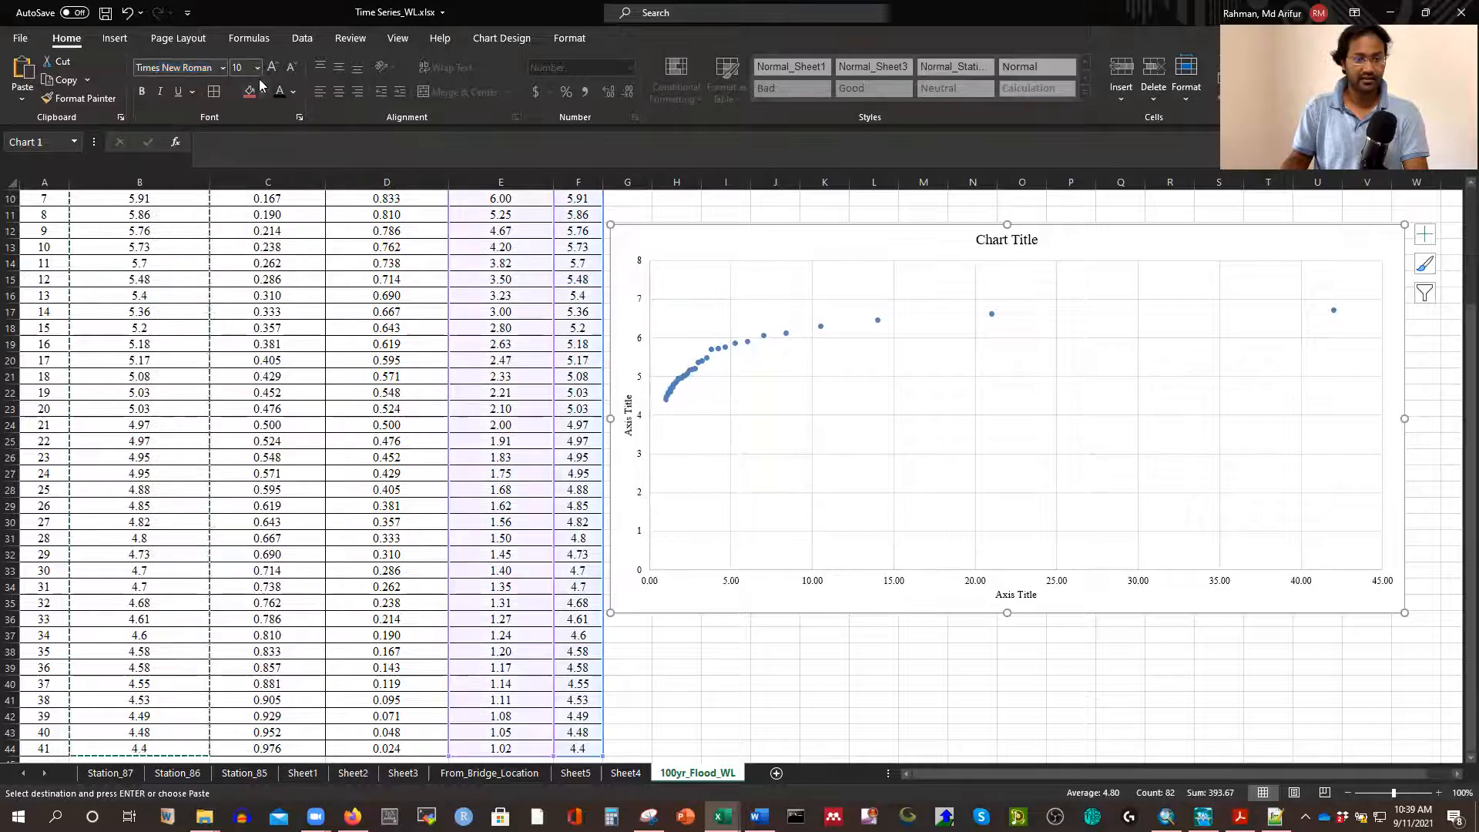
click(258, 68)
click(245, 191)
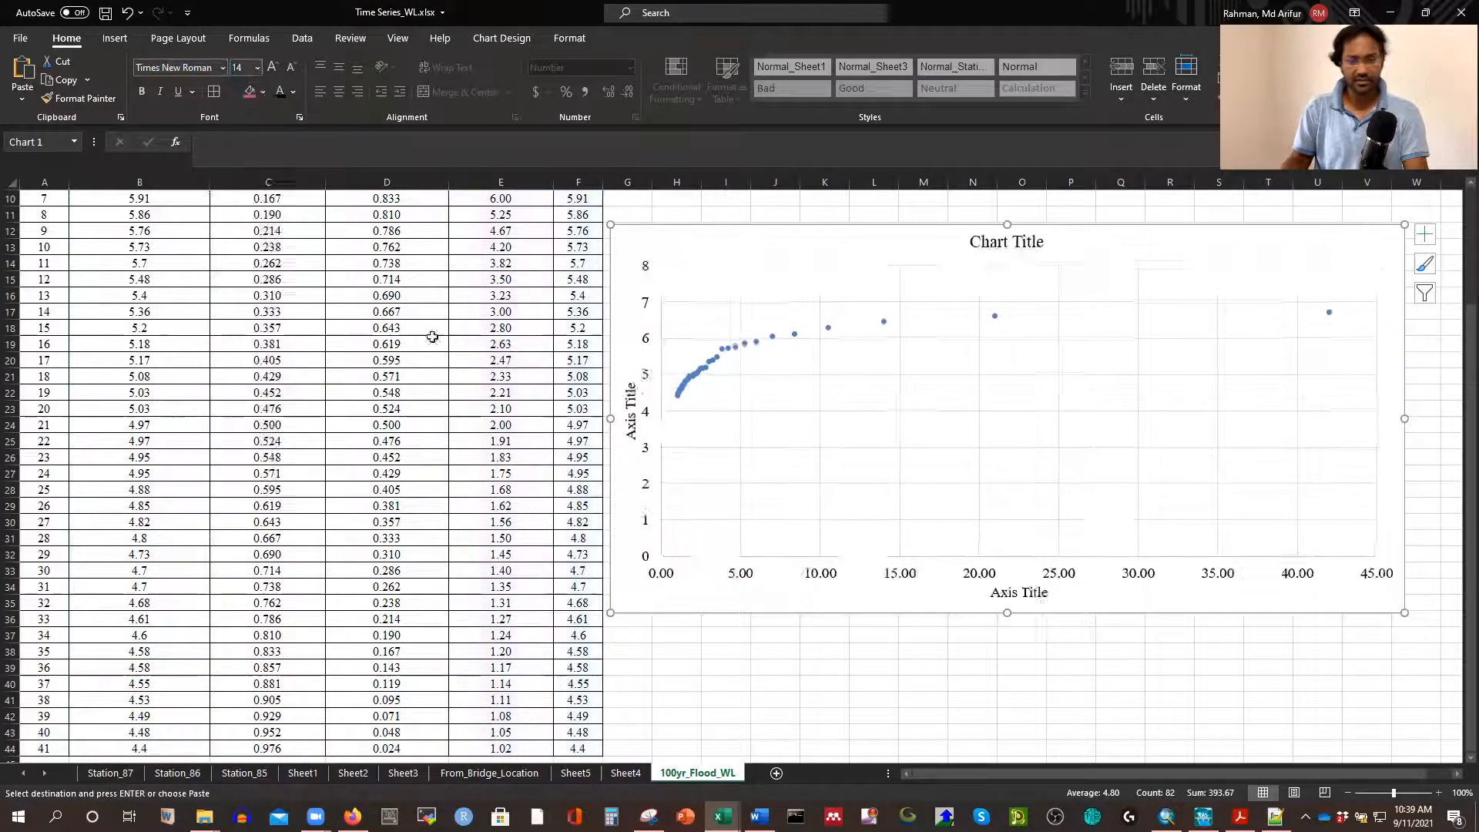
Replace the horizontal axis title placeholder of the scatter chart with "R (yr)"
click(1013, 602)
double_click(1018, 594)
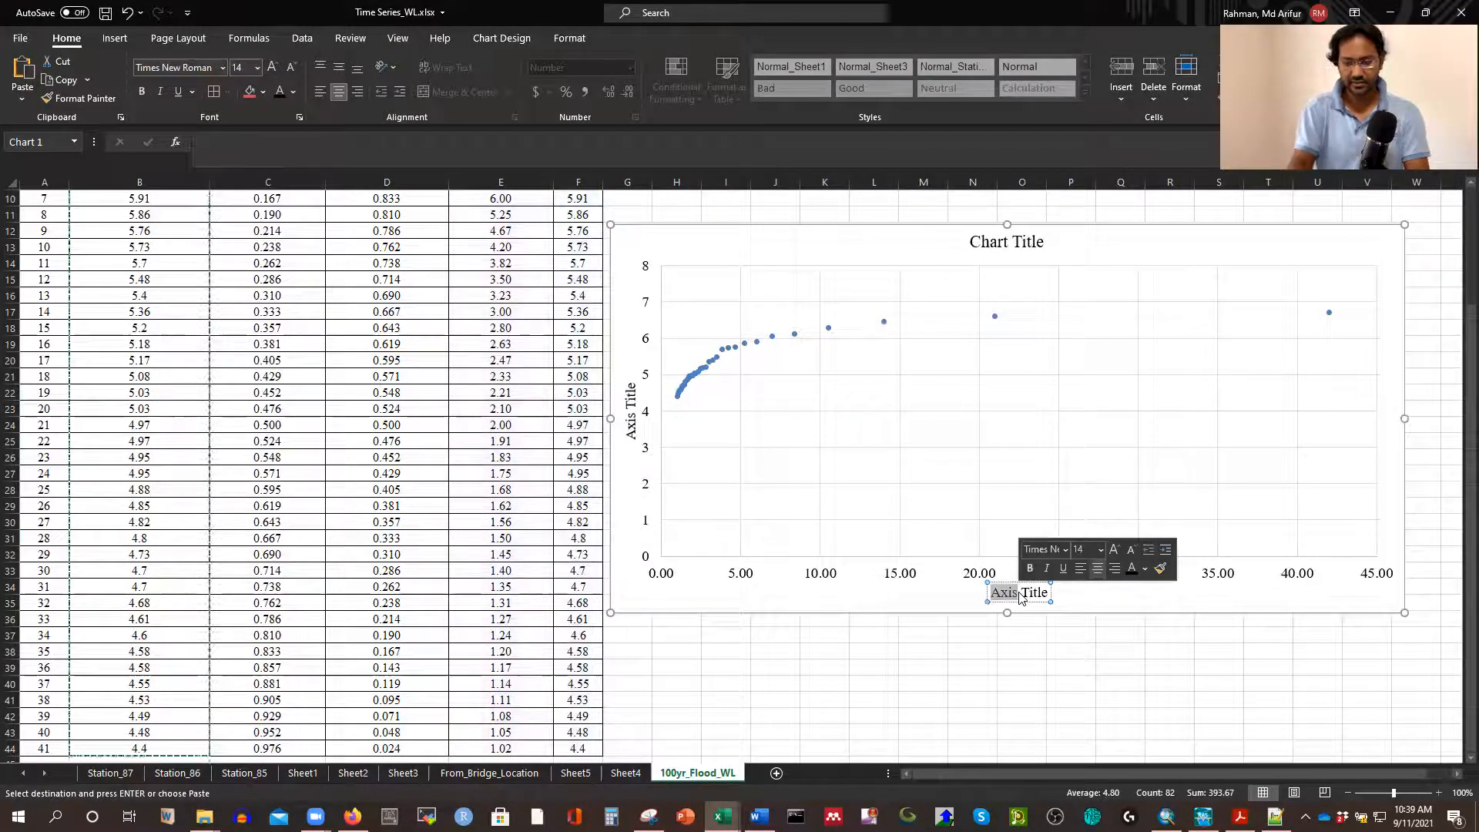
key(Delete)
key(Delete)
key(Delete)
key(Delete)
key(Delete)
key(Delete)
key(Delete)
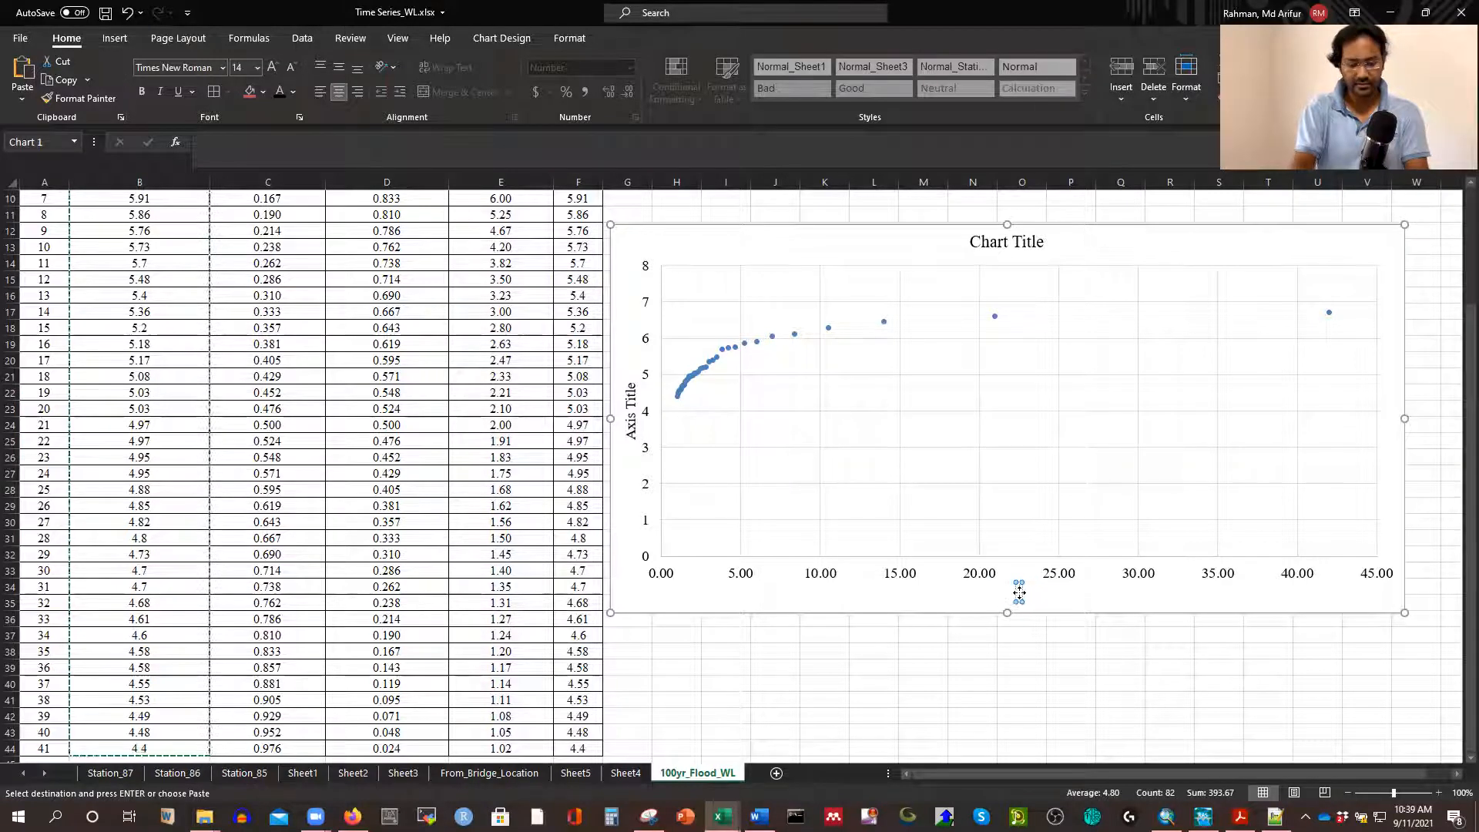
text(R (yr))
Replace the vertical axis title placeholder of the scatter chart with "WL(m)"
click(631, 407)
double_click(631, 399)
key(Delete)
key(BackSpace)
key(BackSpace)
key(BackSpace)
key(BackSpace)
text(WL (m))
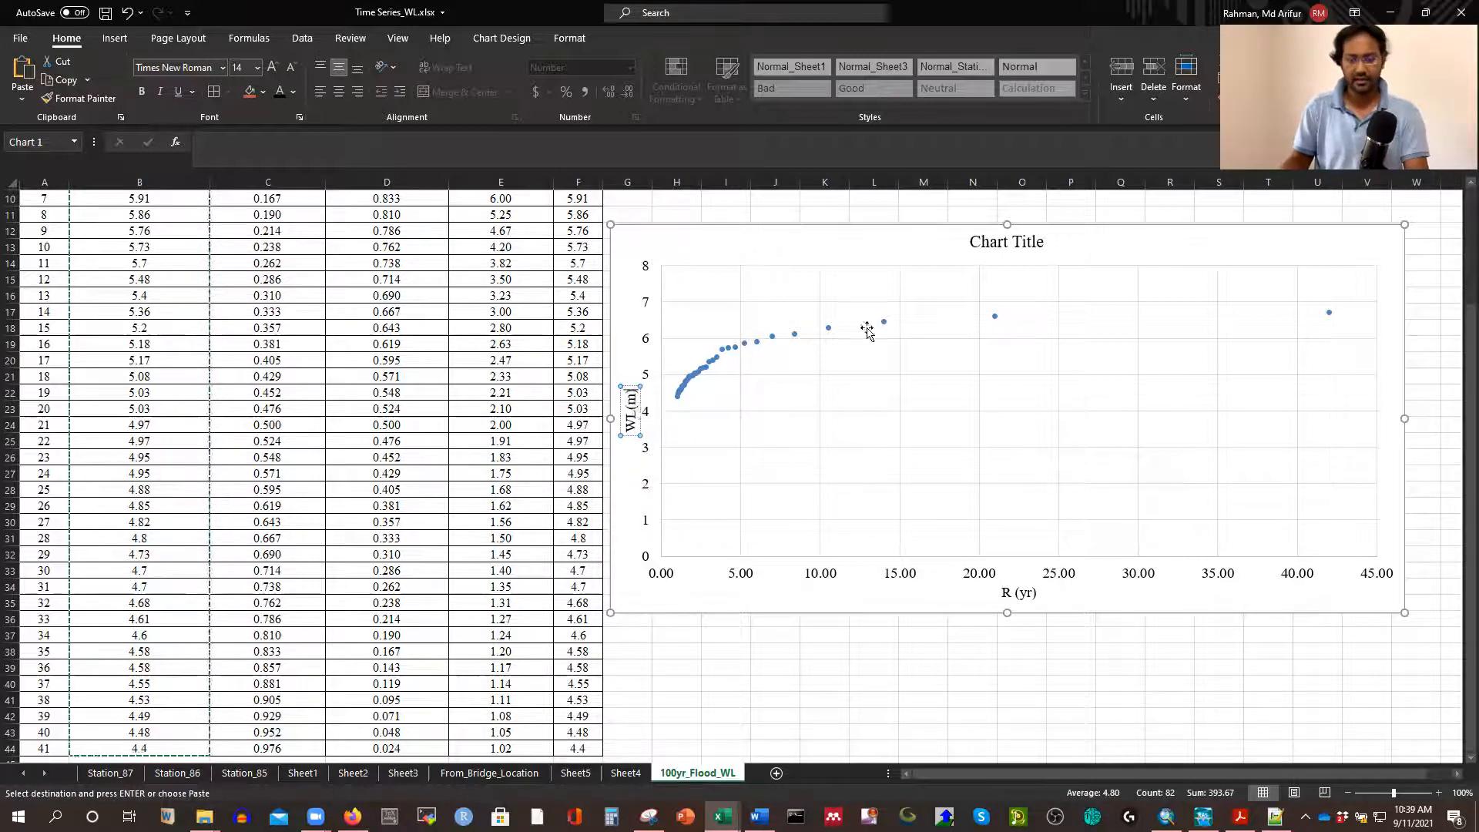
click(787, 595)
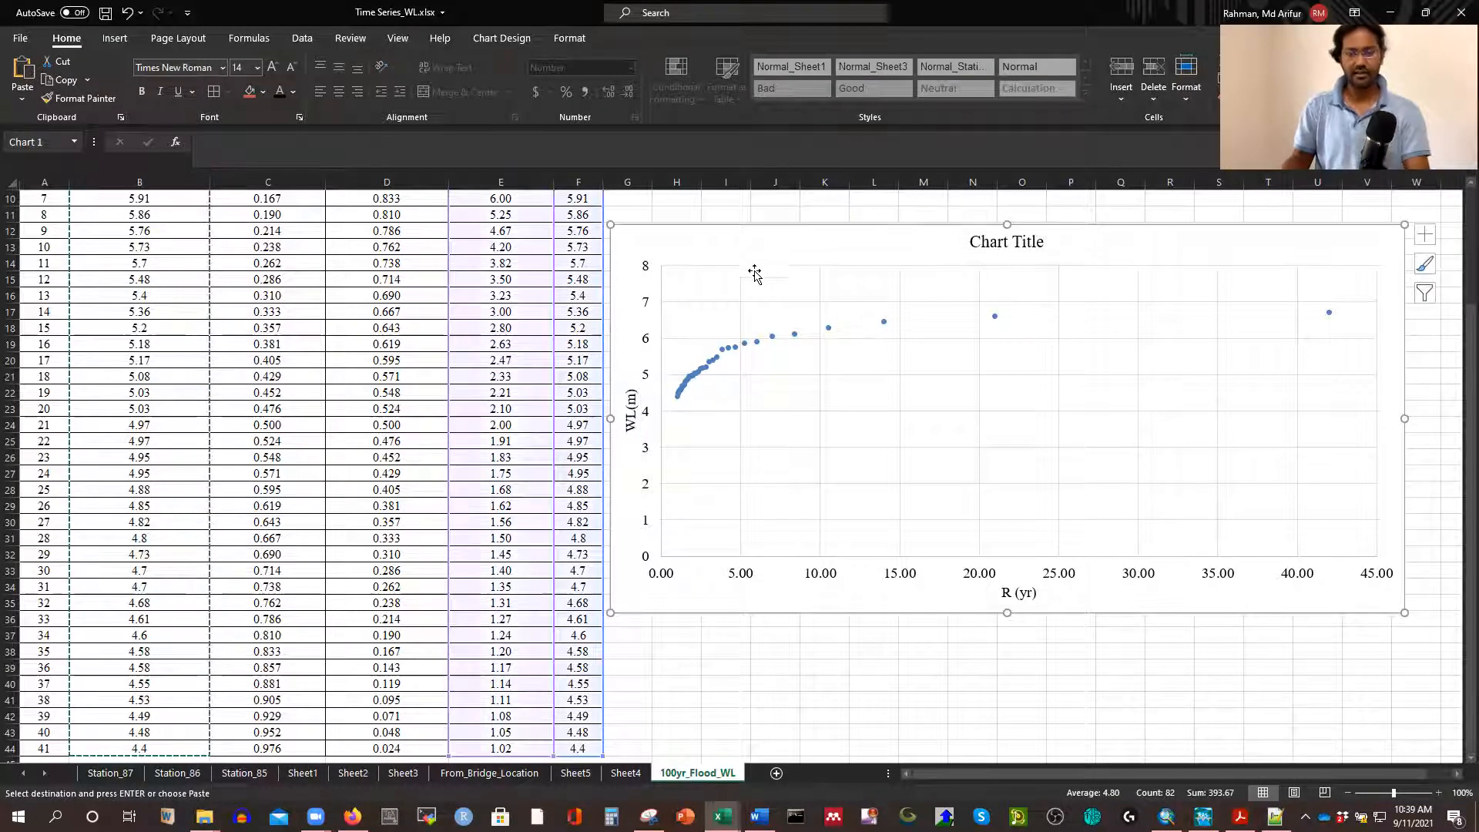
Add a linear trendline showing its equation and R-squared value to the water-level points, and move the chart over the data table
click(773, 336)
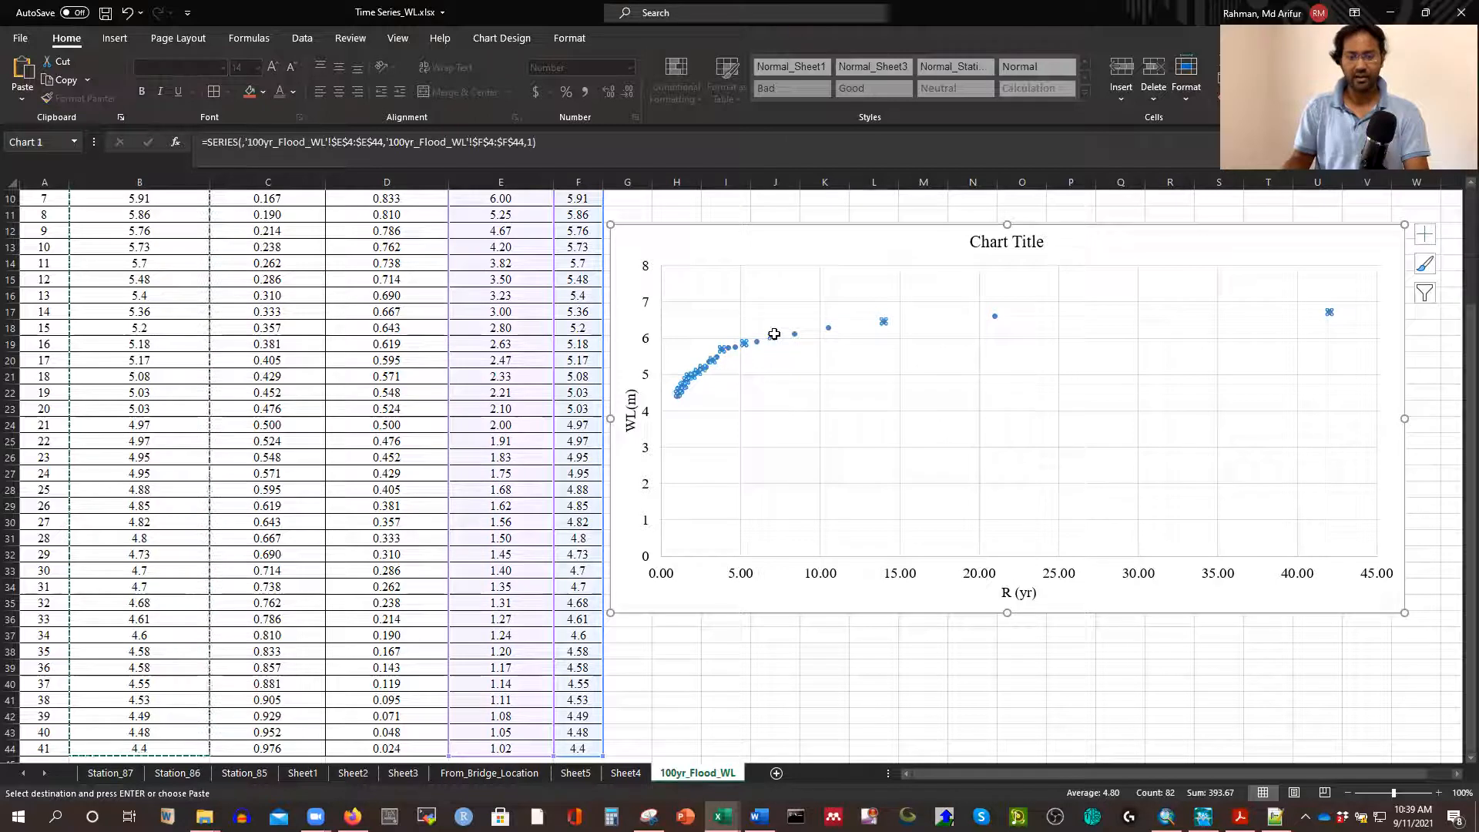
right_click(773, 335)
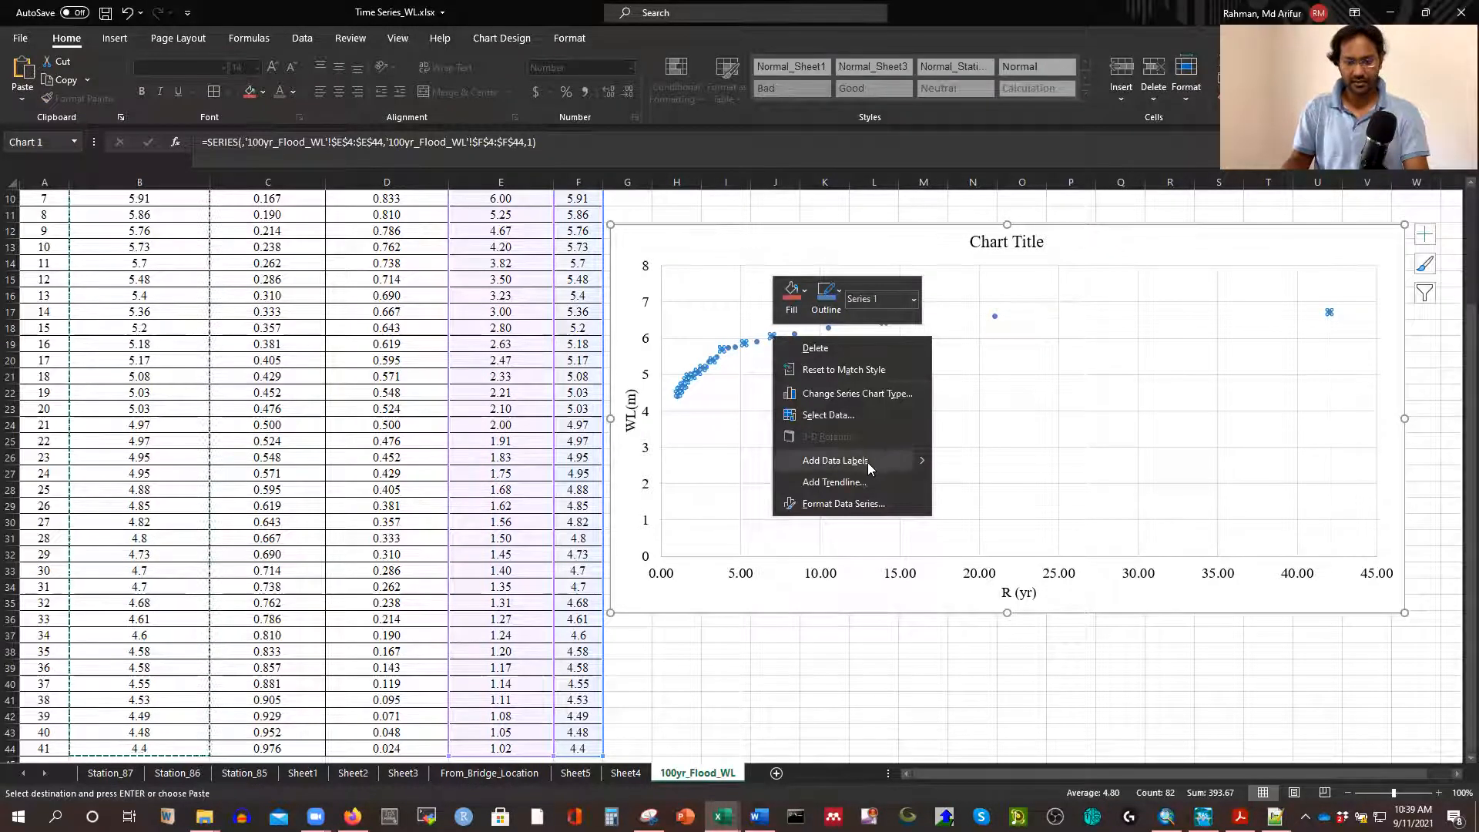
click(865, 483)
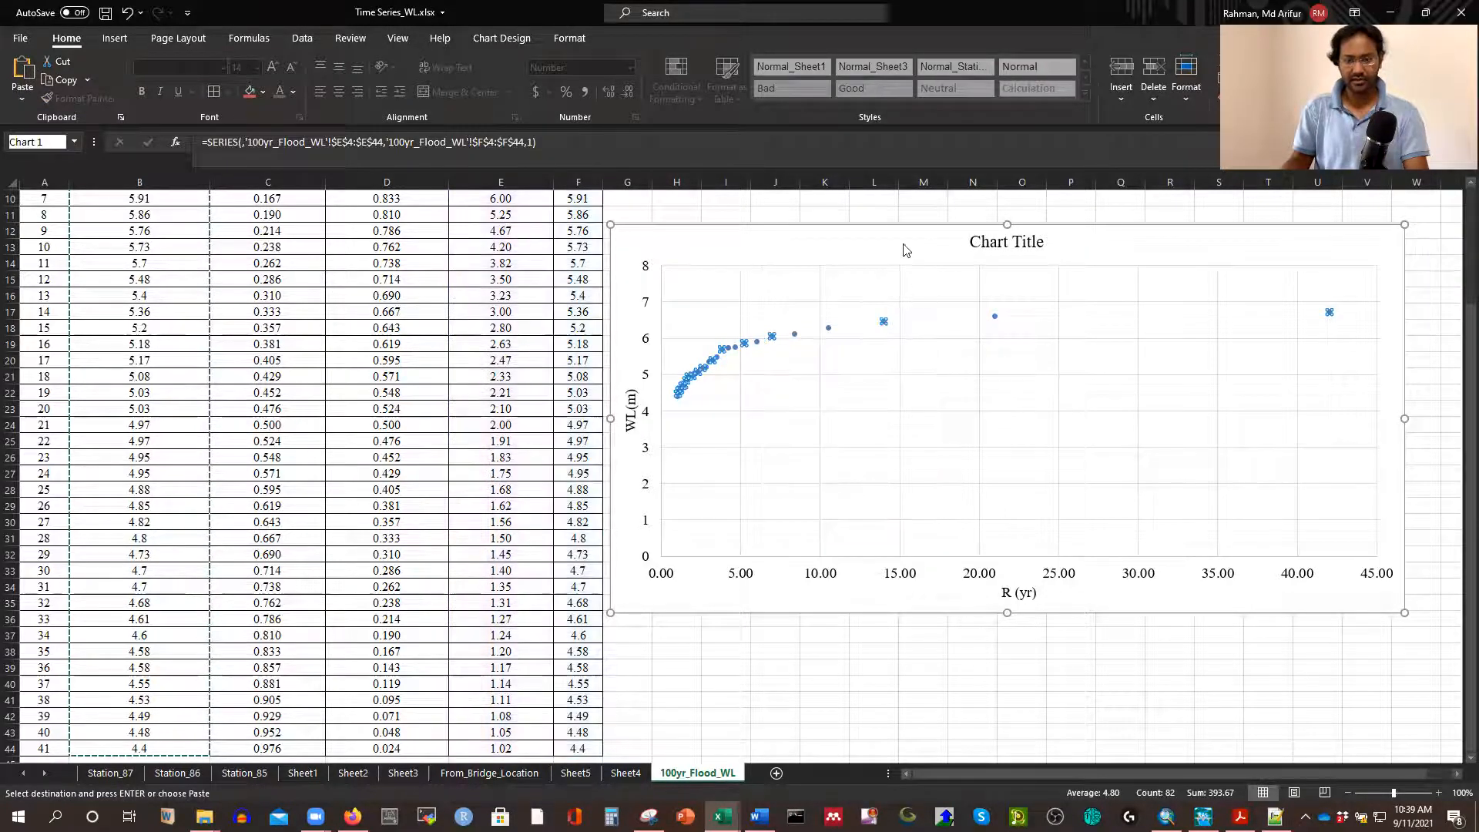
drag(588, 289, 169, 256)
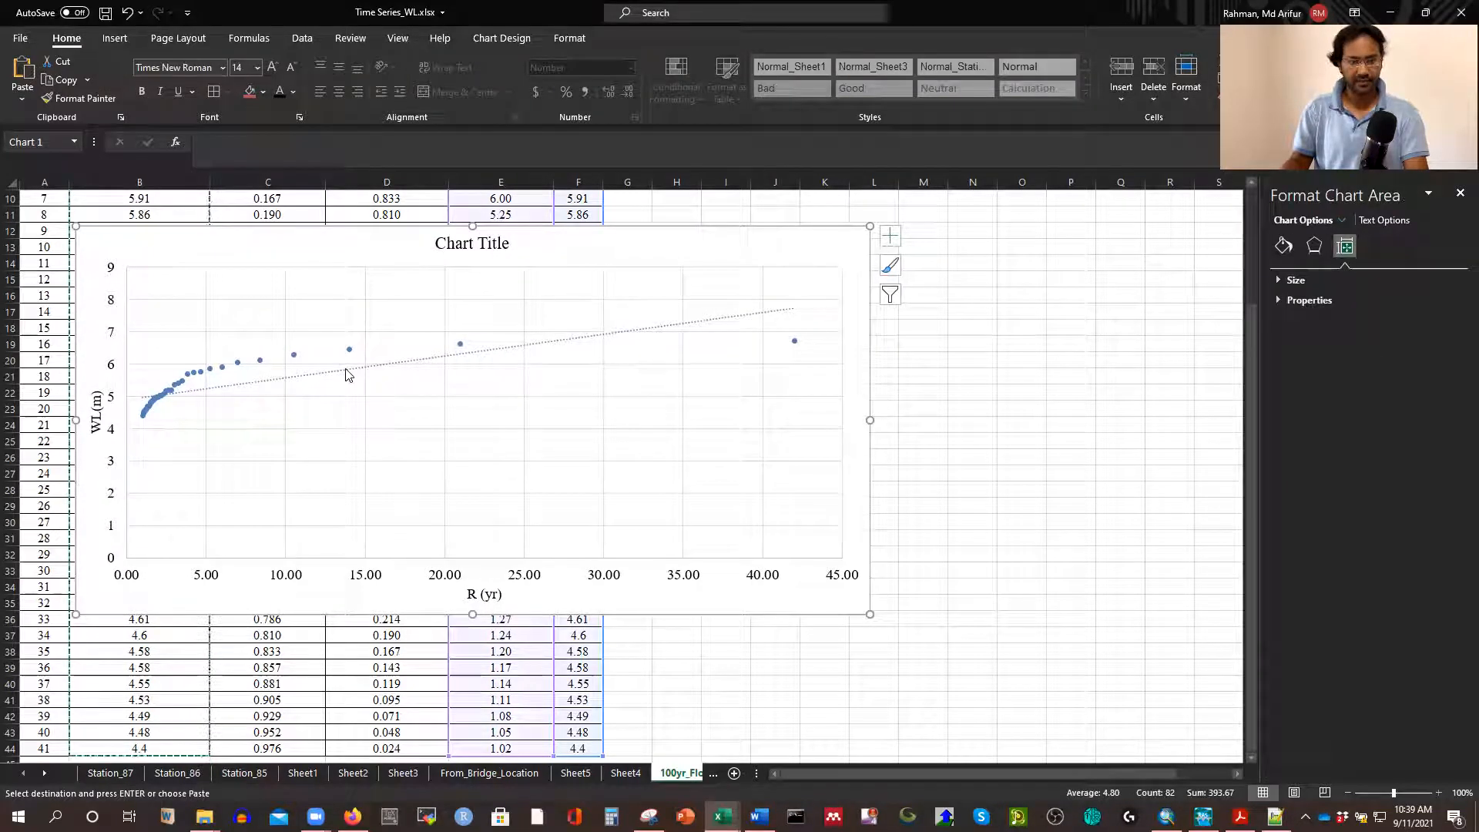
click(346, 371)
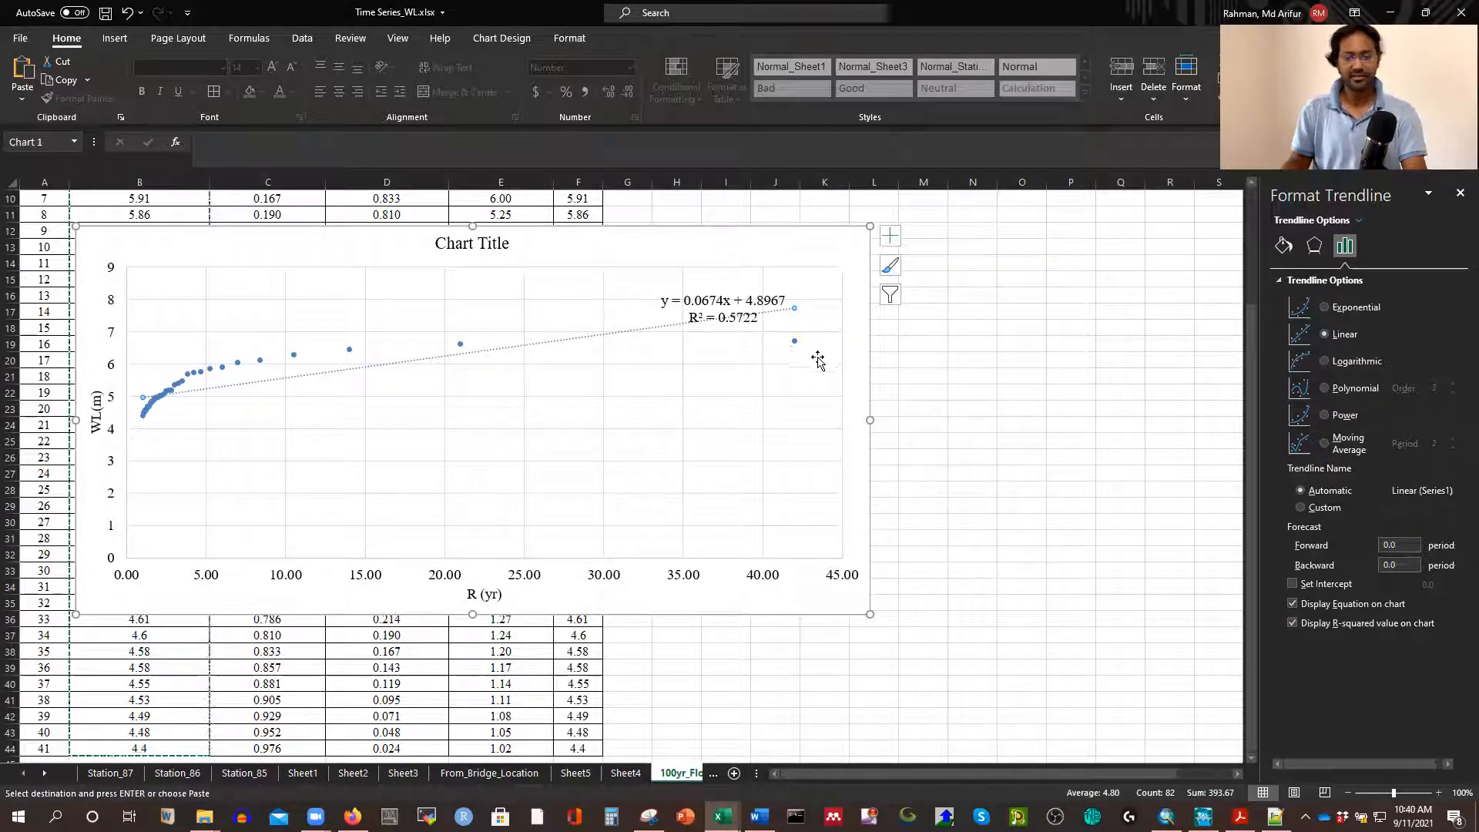
Try an exponential fit for the trendline, settle on Logarithmic, and shift the chart up slightly
click(1324, 307)
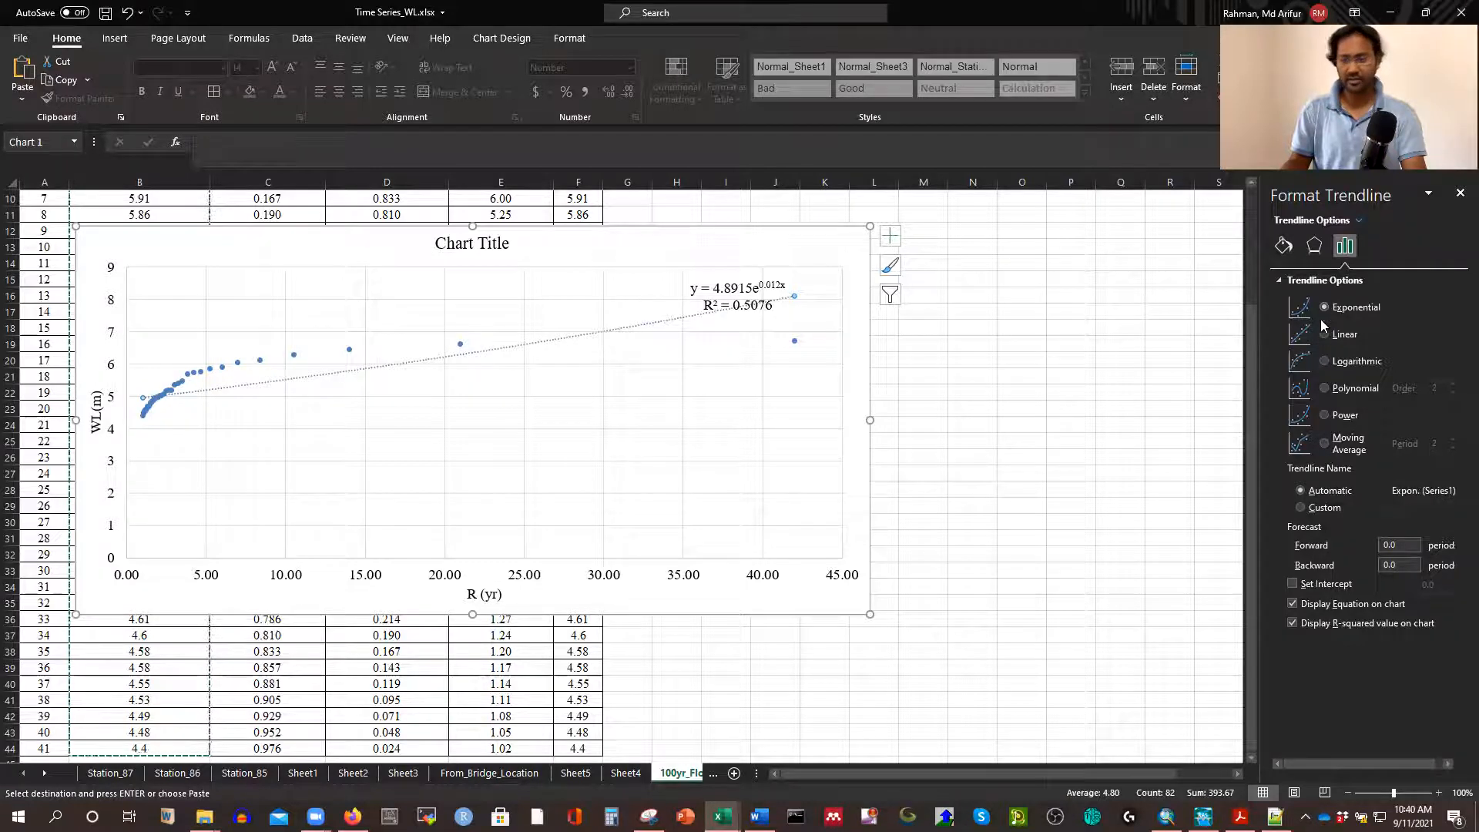
click(1324, 361)
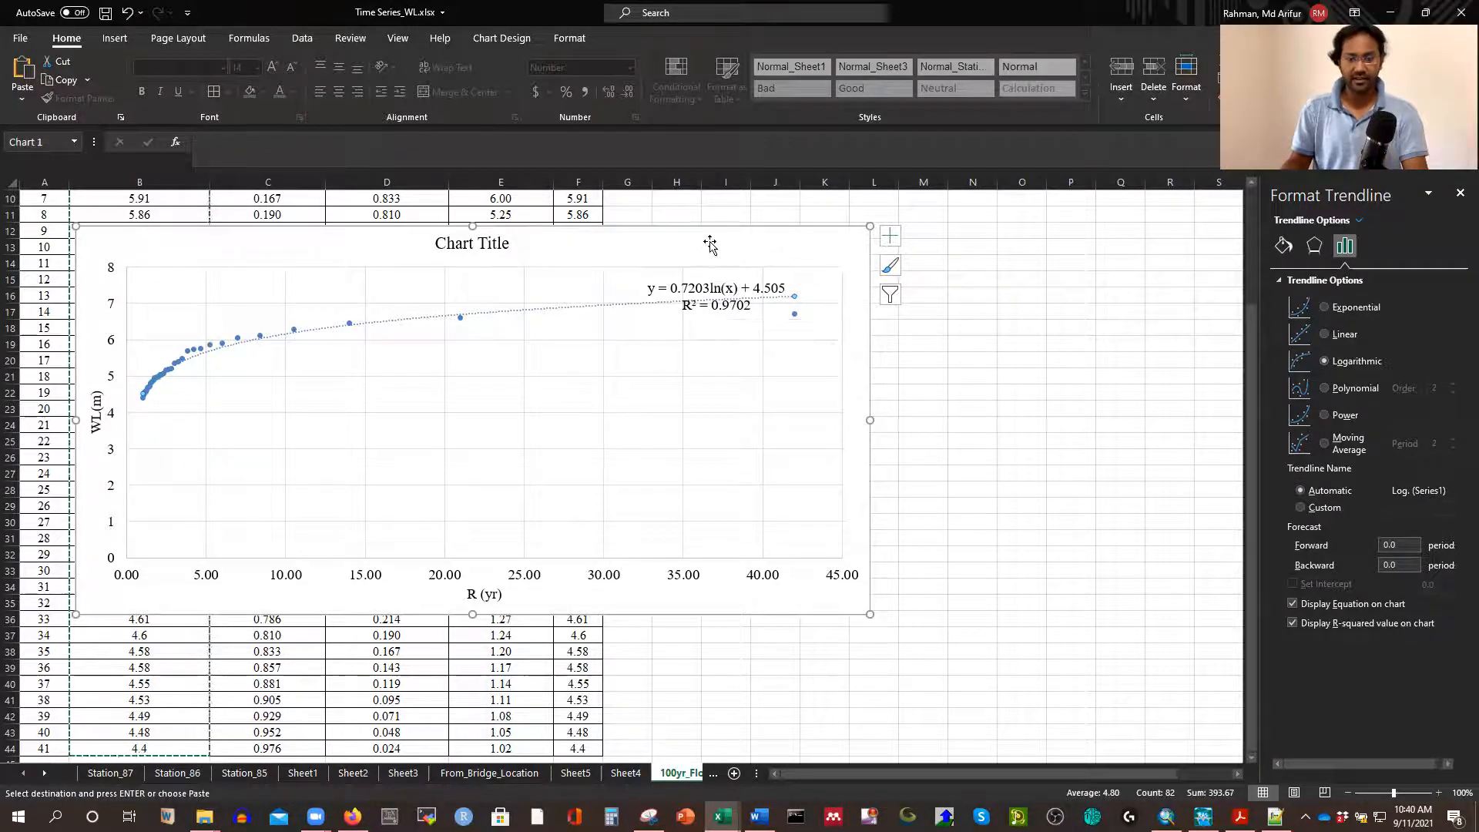
drag(710, 245, 699, 223)
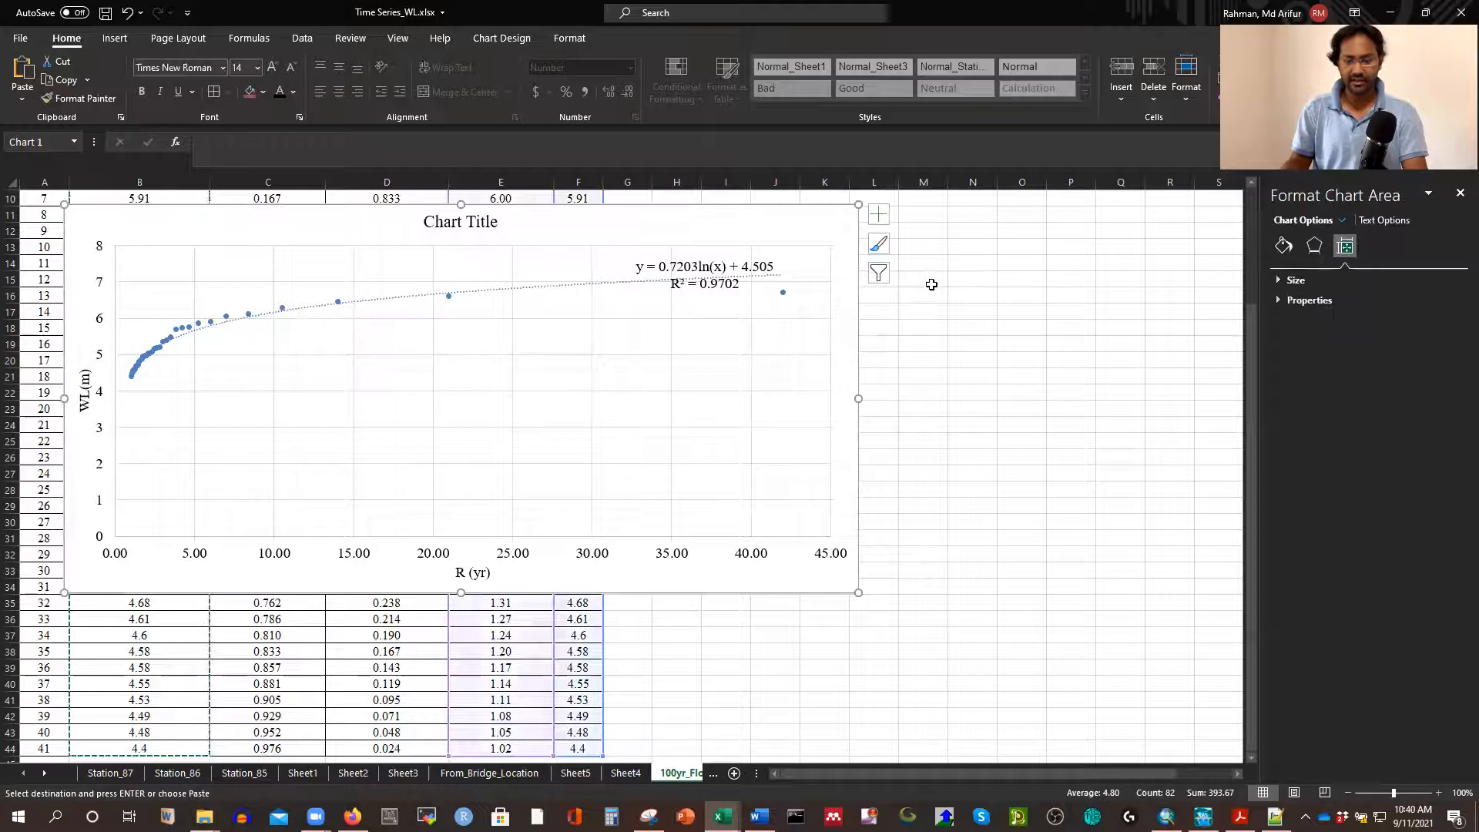
Copy the return period and discharge table M3:N7 from Calculation_100yr_Flow_212 in Time Series_Discharge.xlsx and paste it at N13 of the 100yr_Flood_WL sheet
click(724, 817)
click(678, 757)
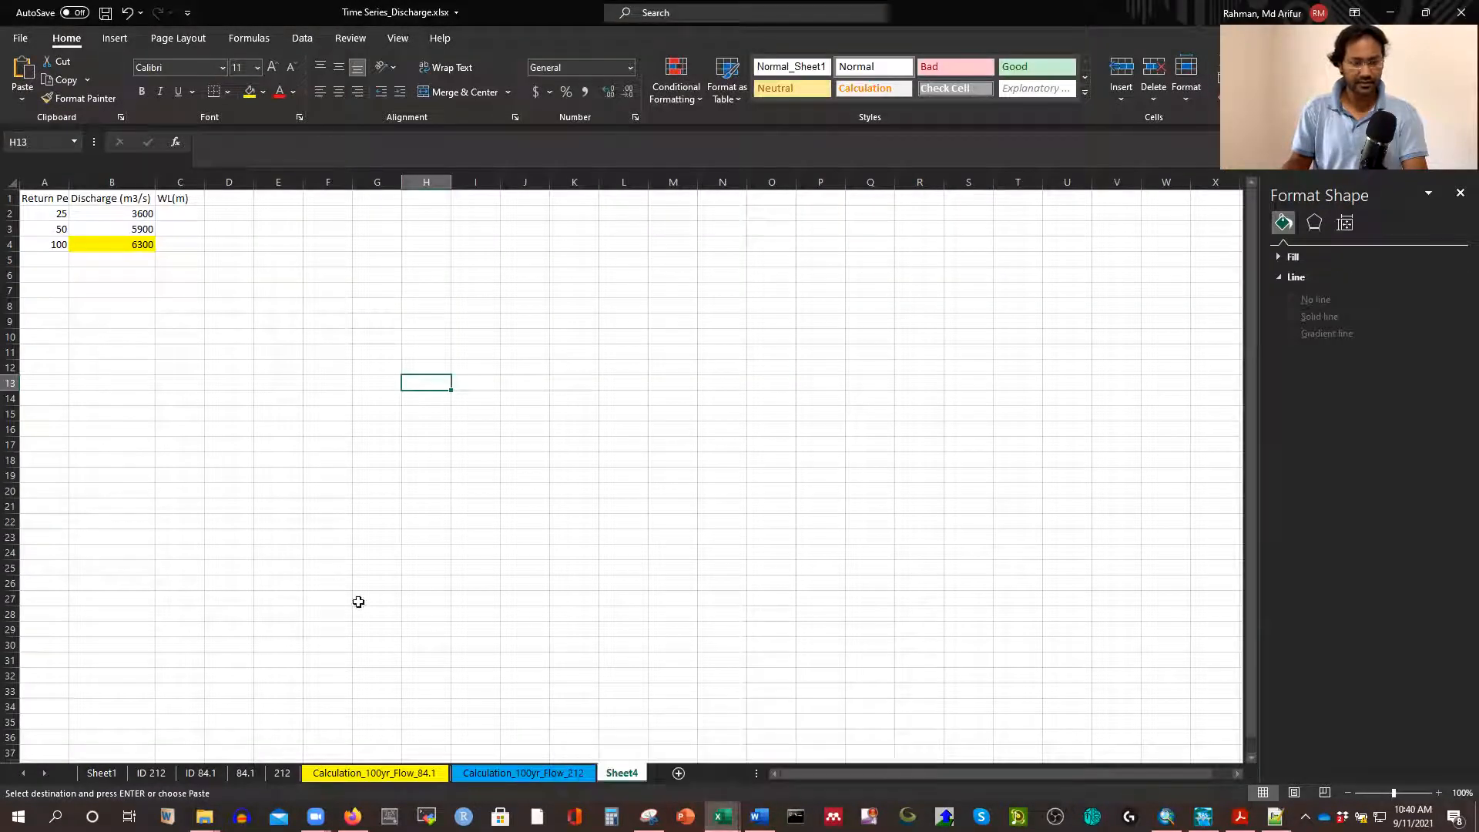
click(435, 773)
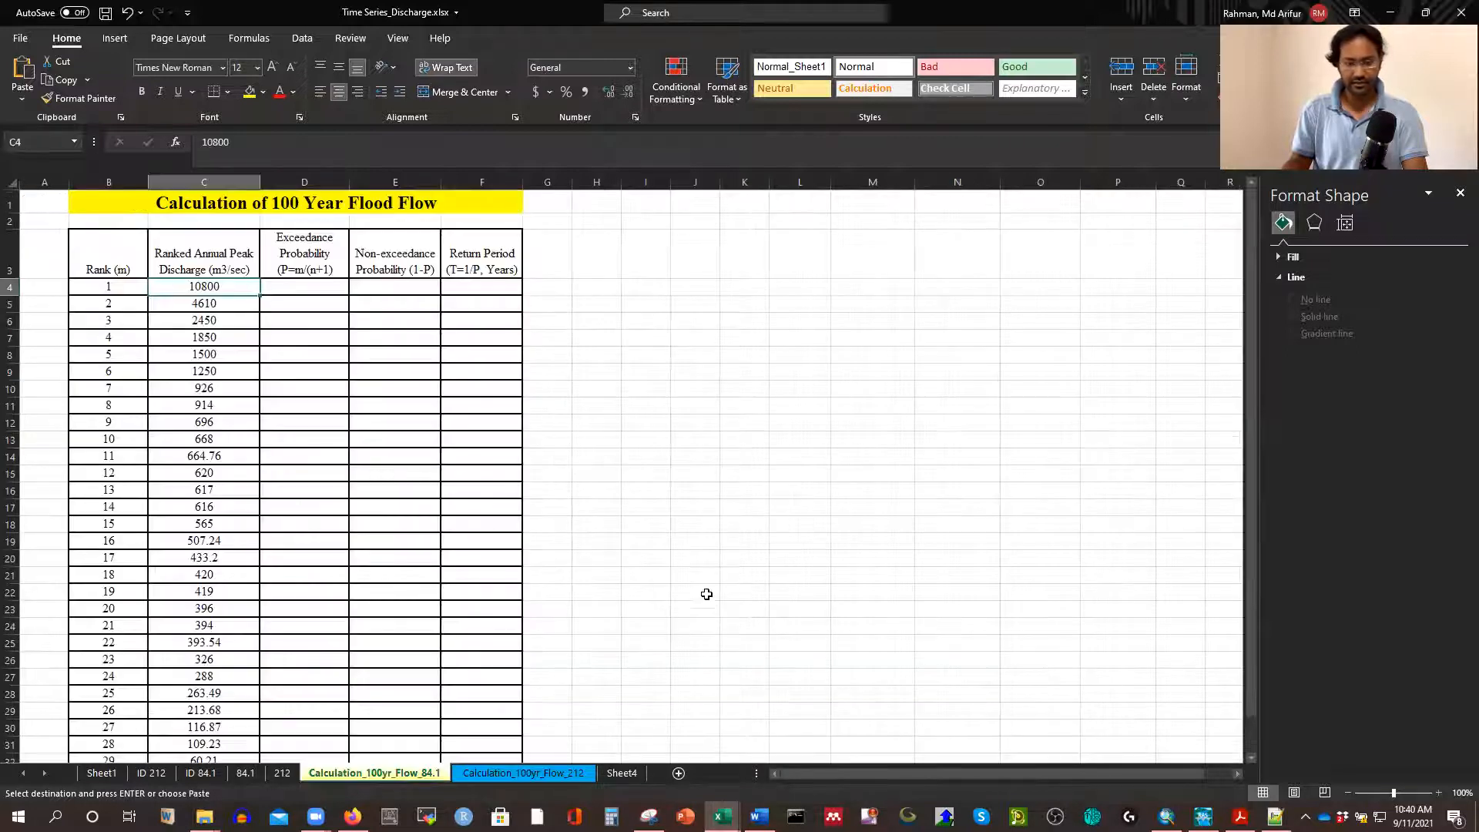
click(512, 773)
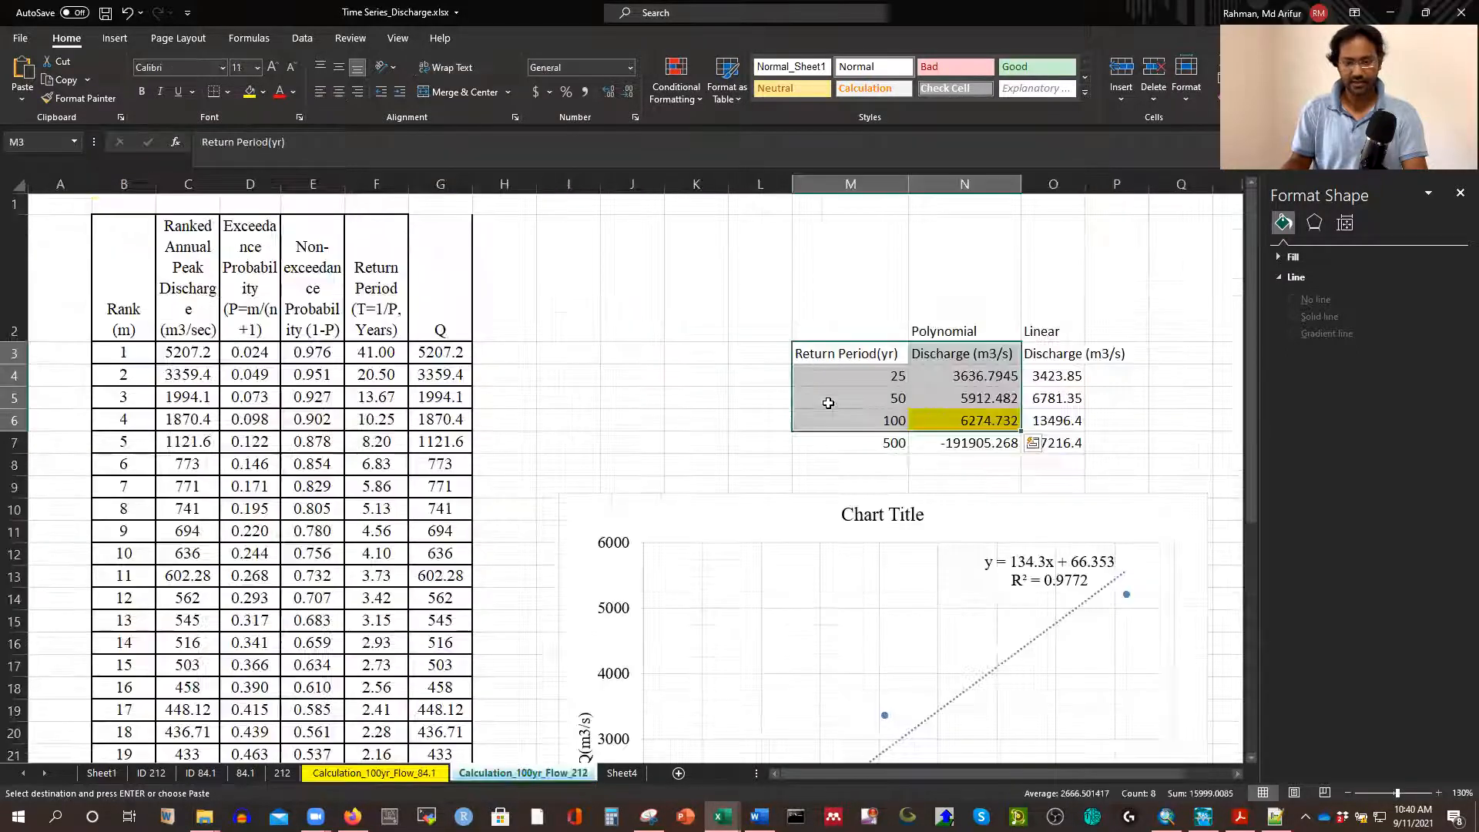
click(1106, 385)
drag(879, 355, 990, 445)
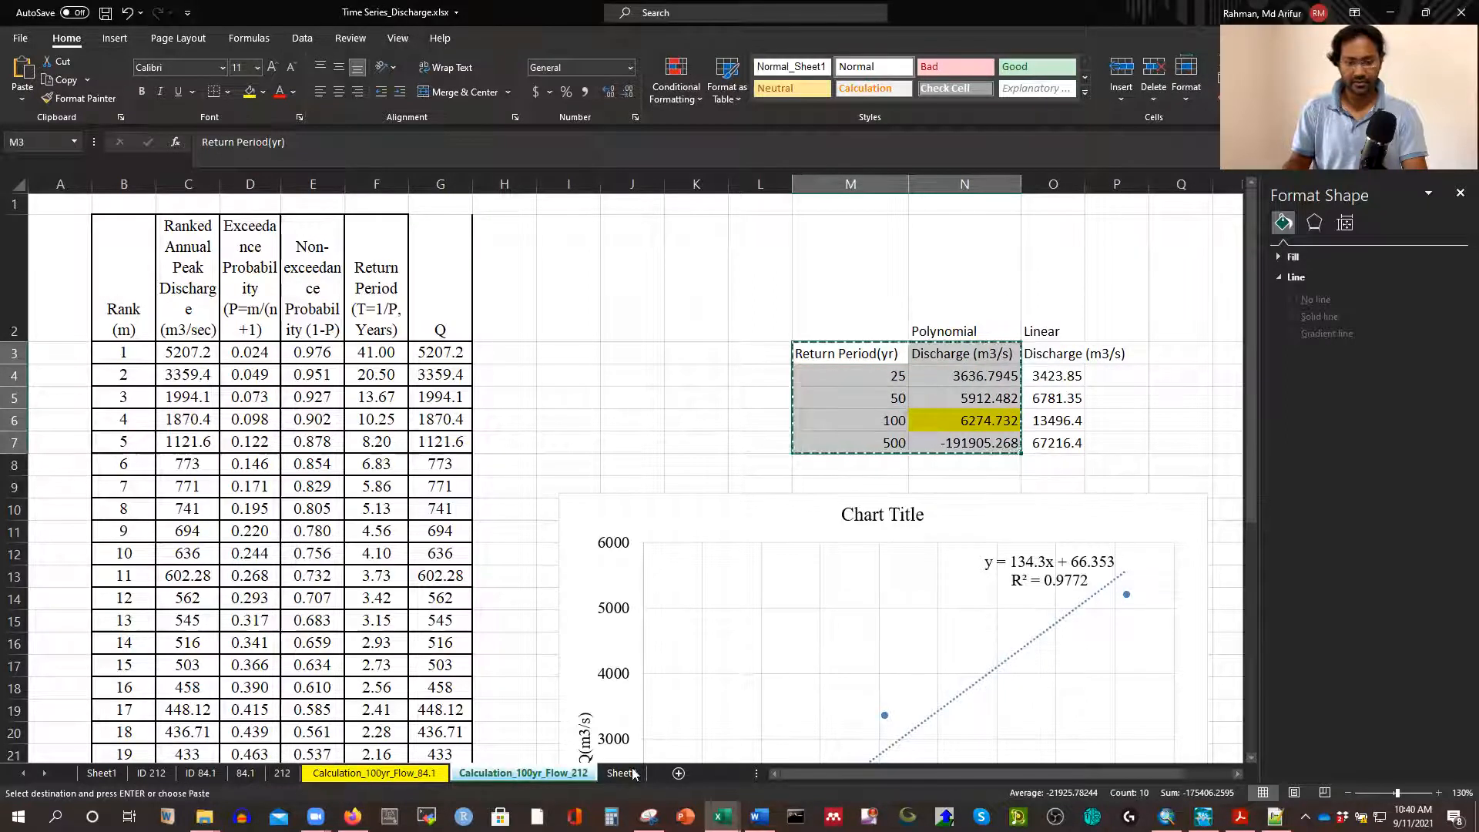
click(723, 817)
click(826, 751)
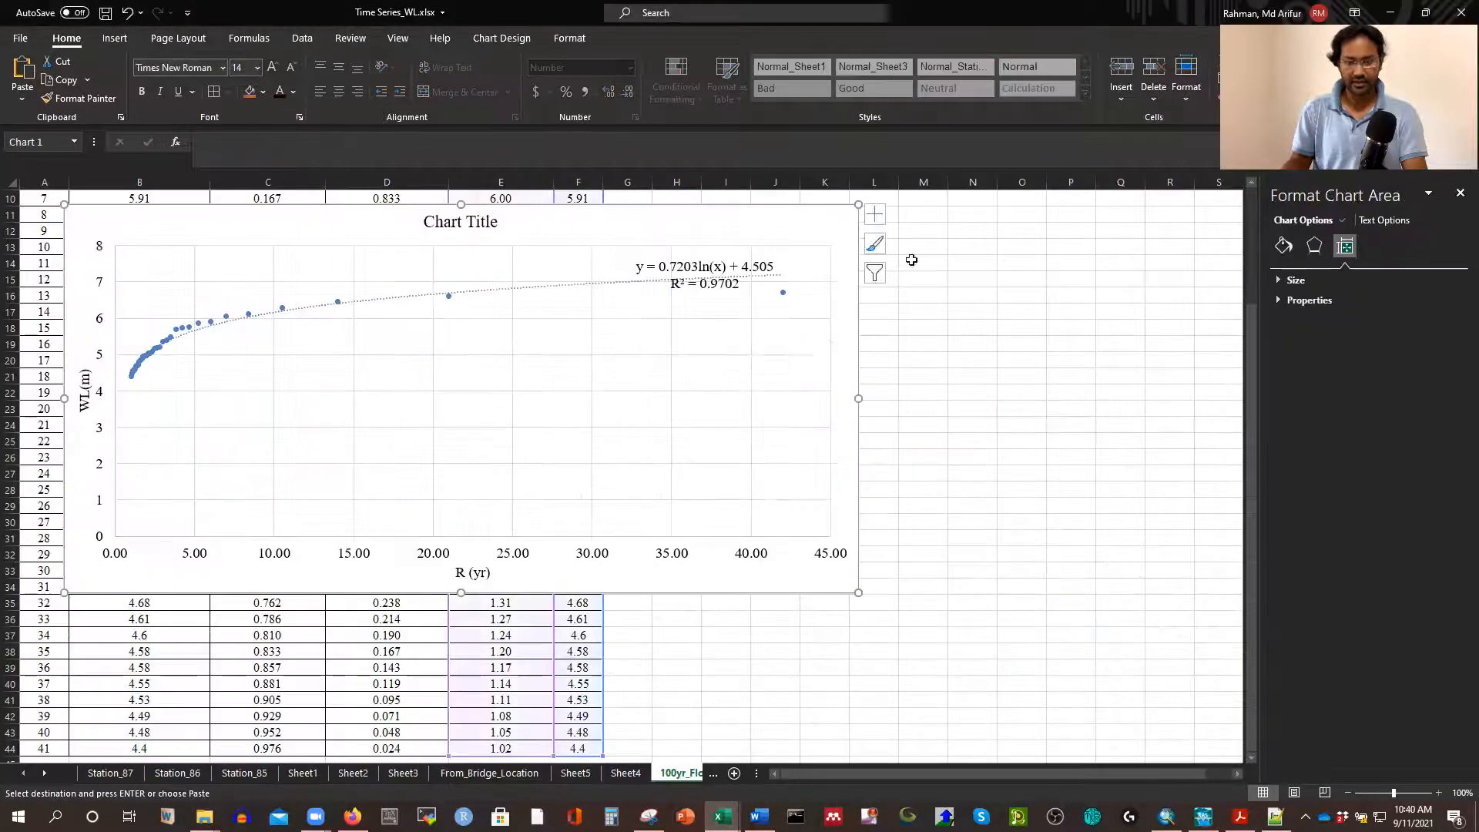
click(973, 247)
key(ctrl+v)
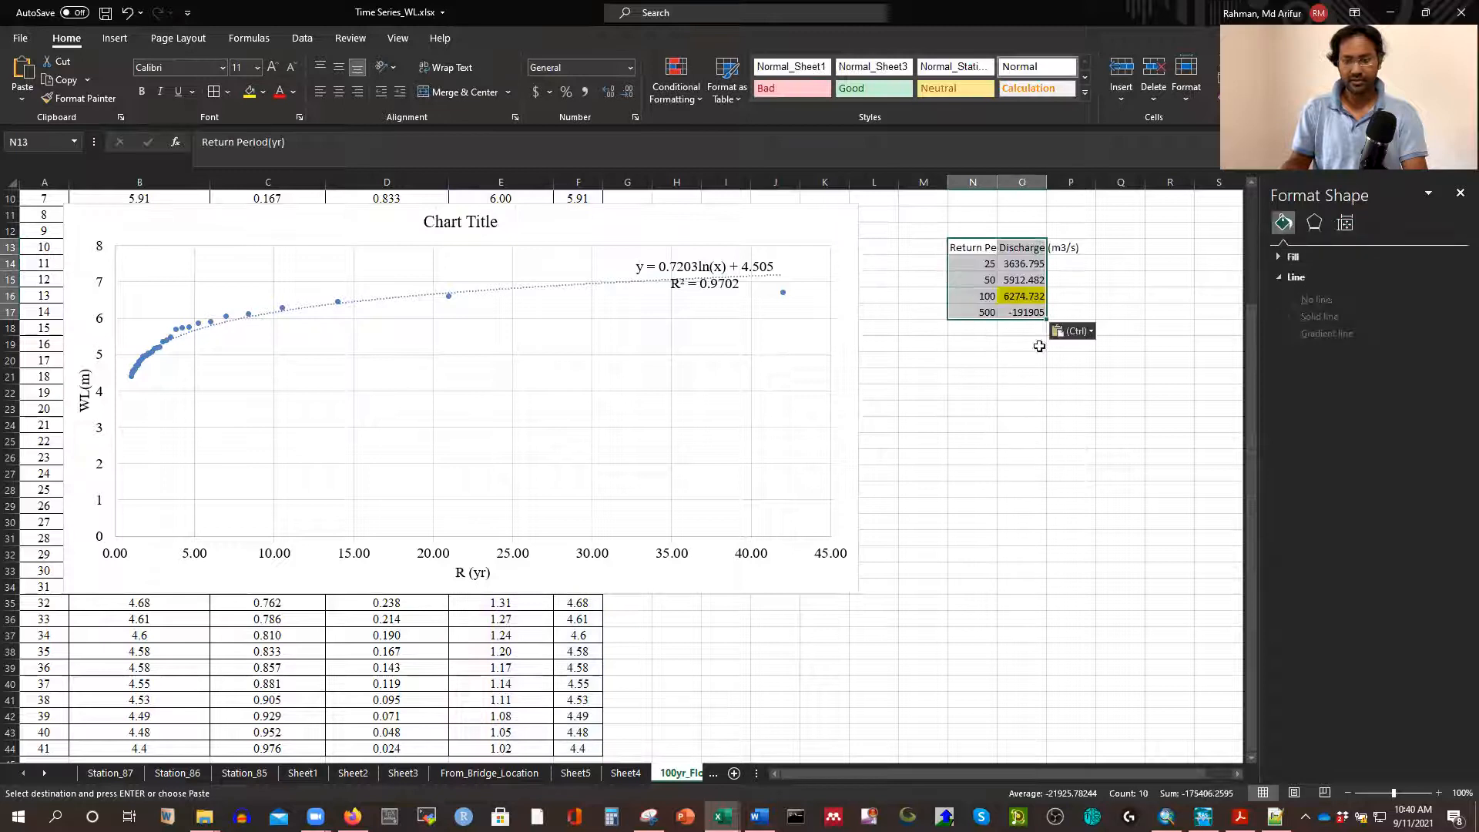
Replace the discharge header in O13 with "WL(m)" and widen column N to fit the return period header
click(1019, 249)
key(Delete)
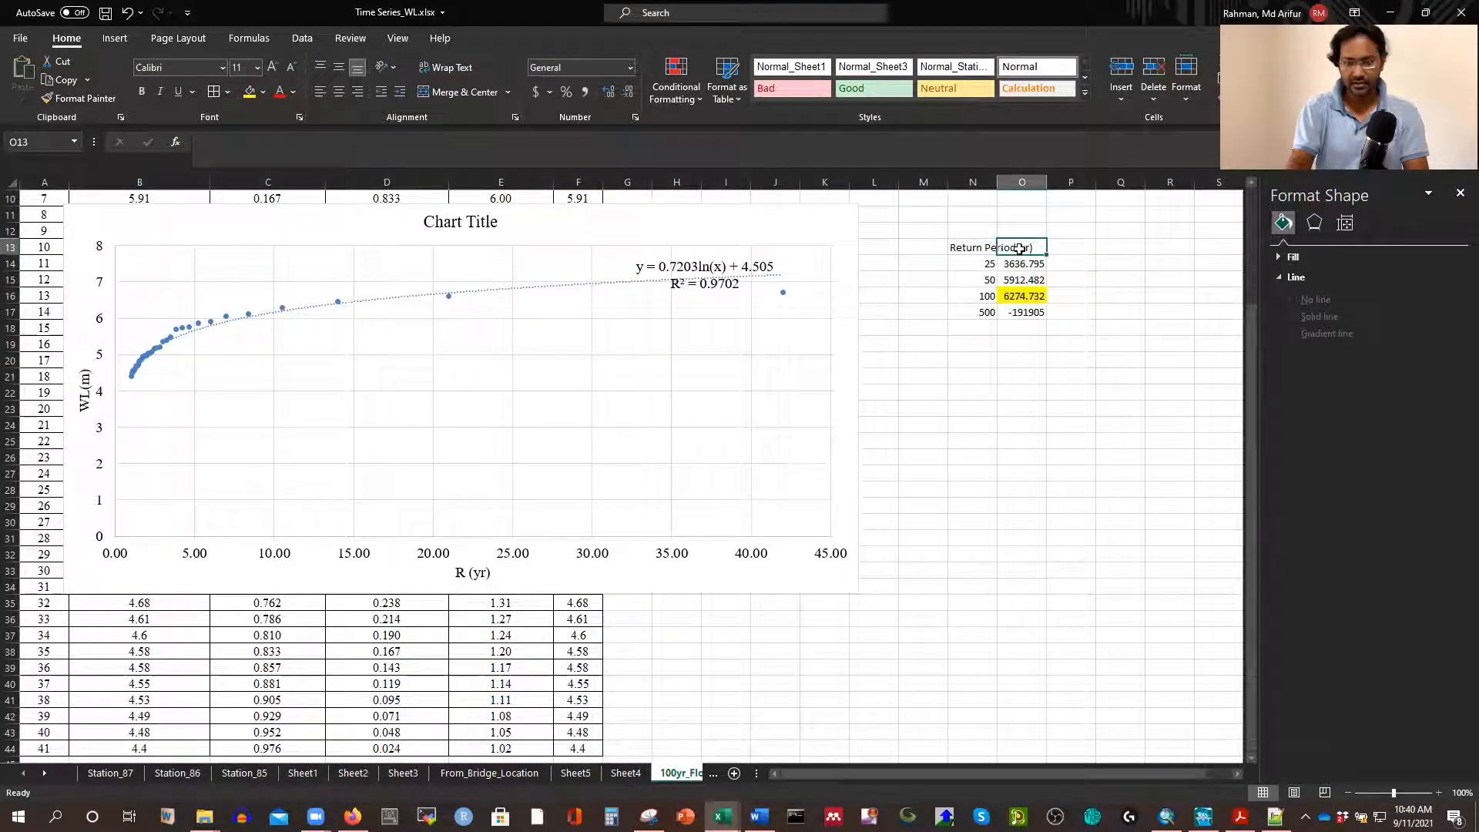
click(1060, 428)
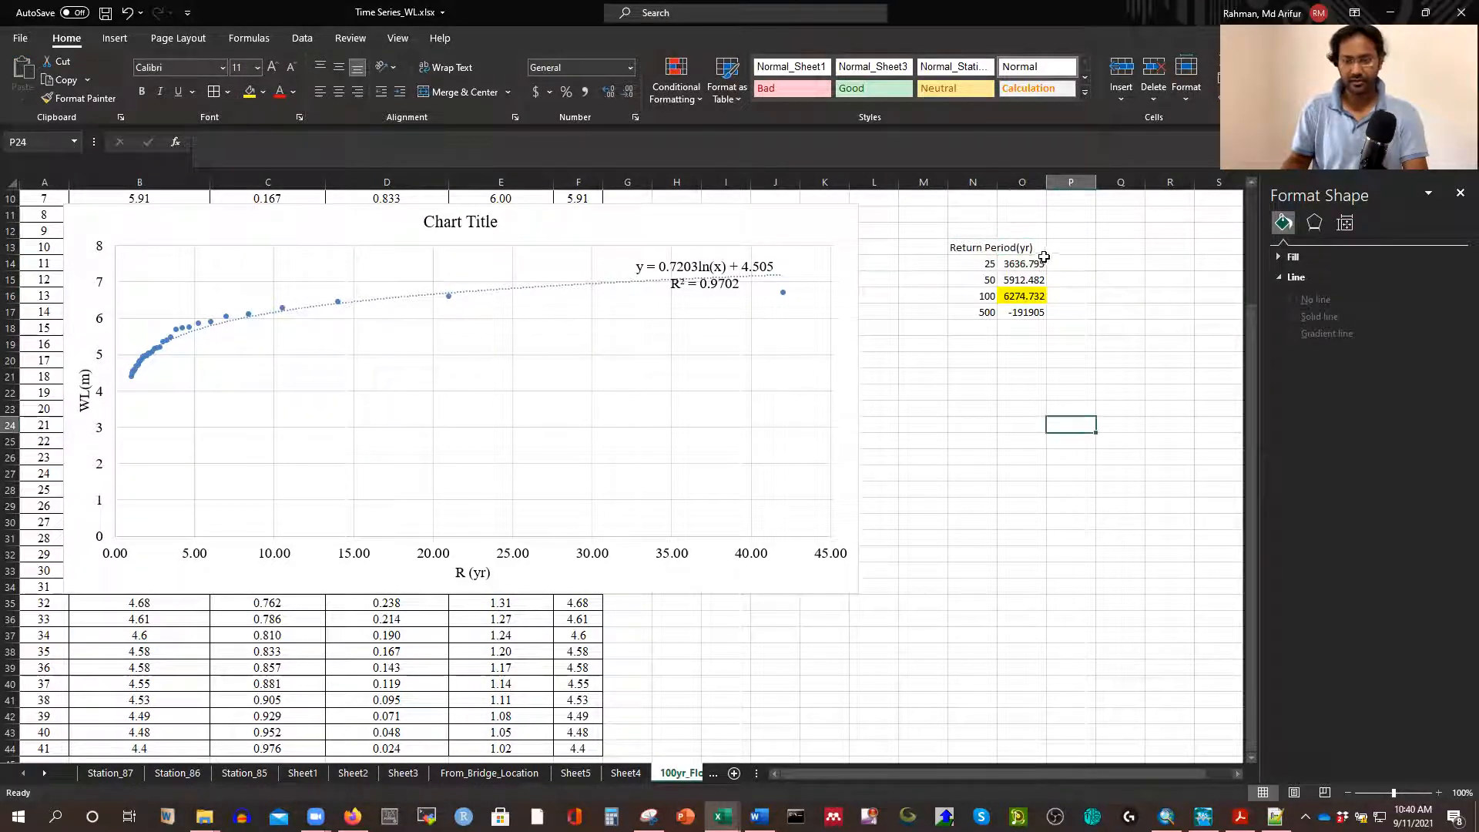
drag(999, 182, 1037, 182)
click(1052, 244)
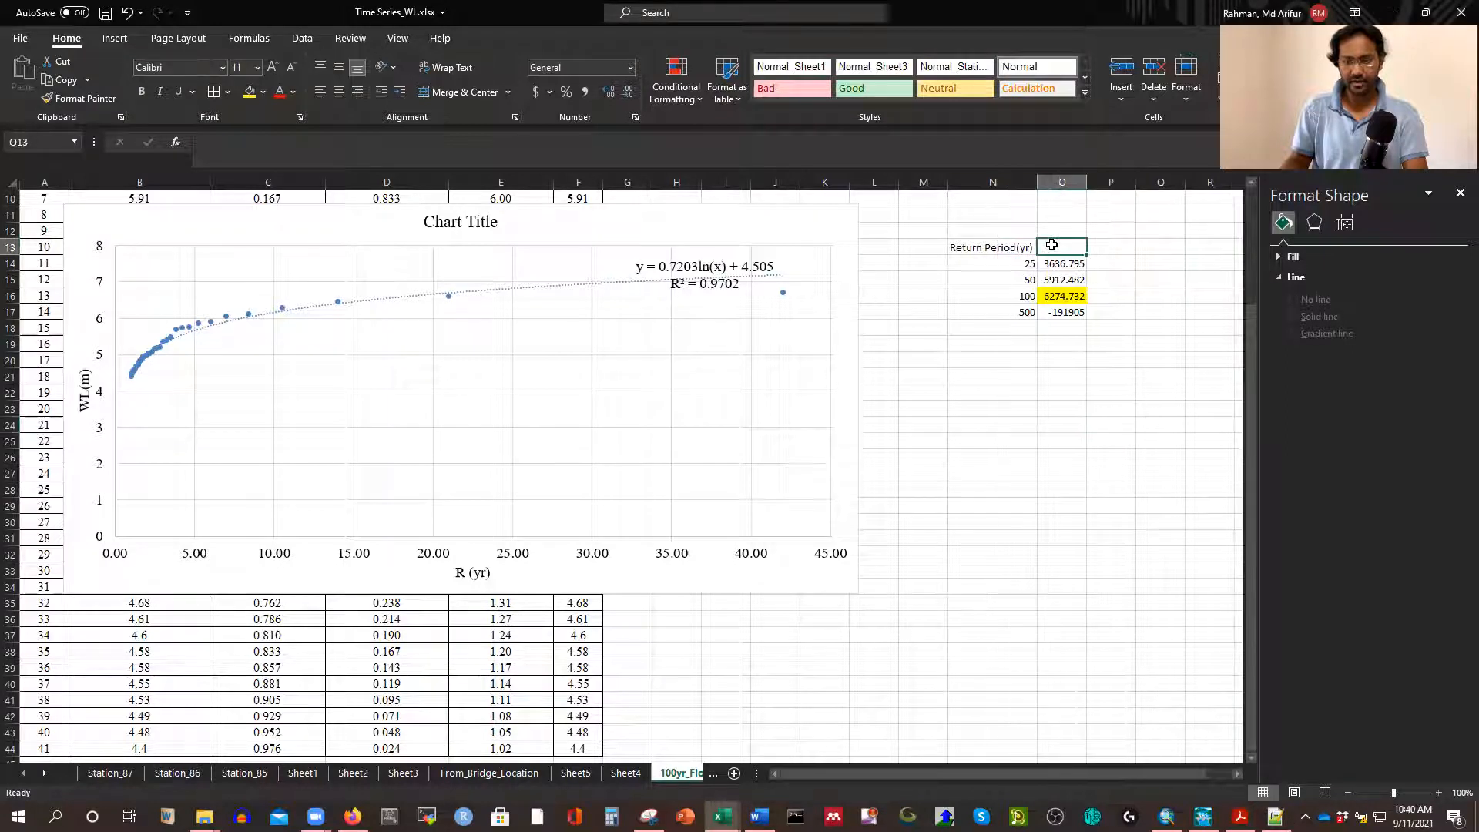
text(WL)
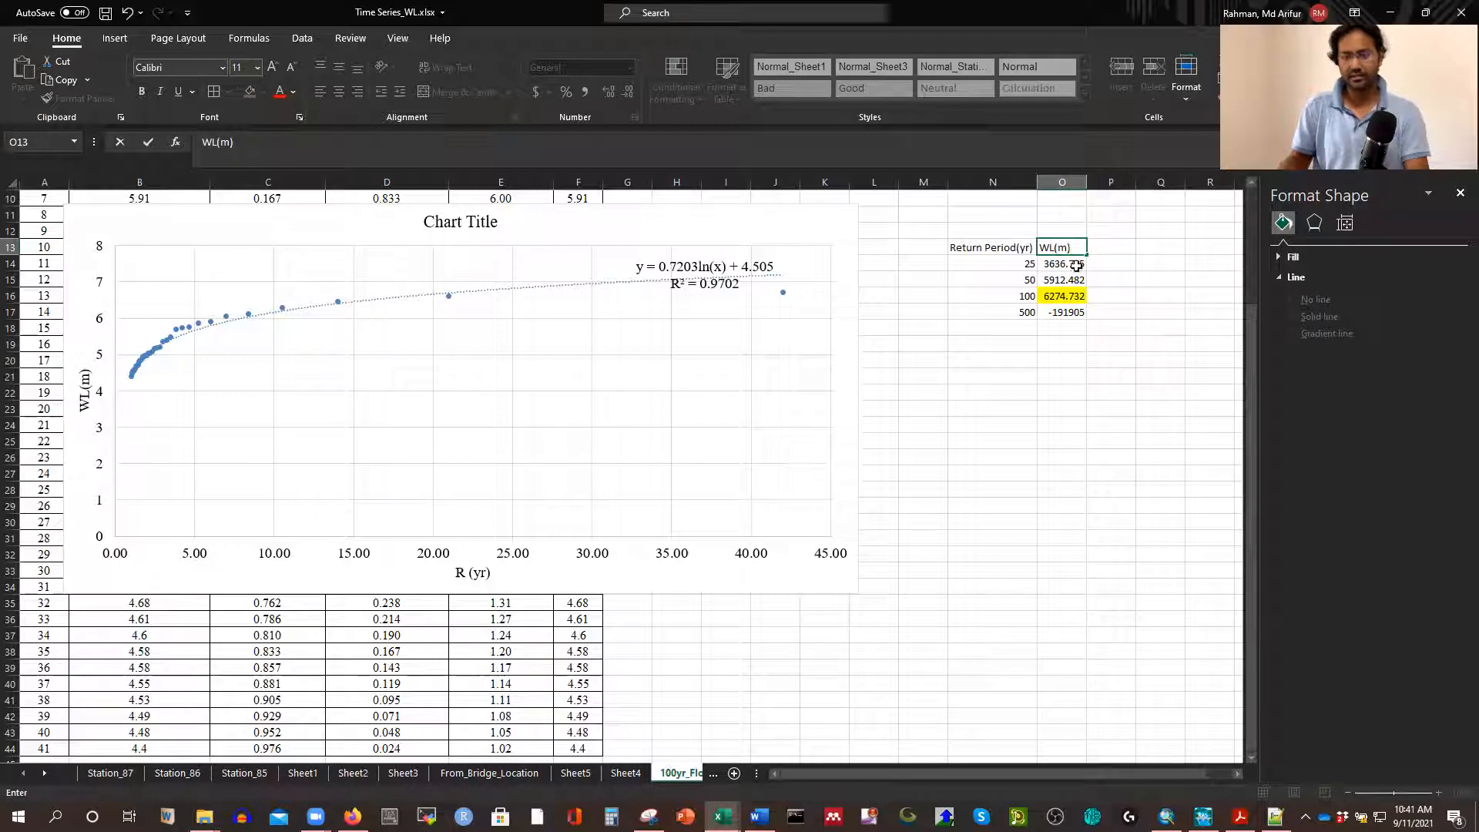
text((m))
Clear the pasted discharge values from O14:O17 and remove the cells' fill colour
drag(1071, 270, 1066, 309)
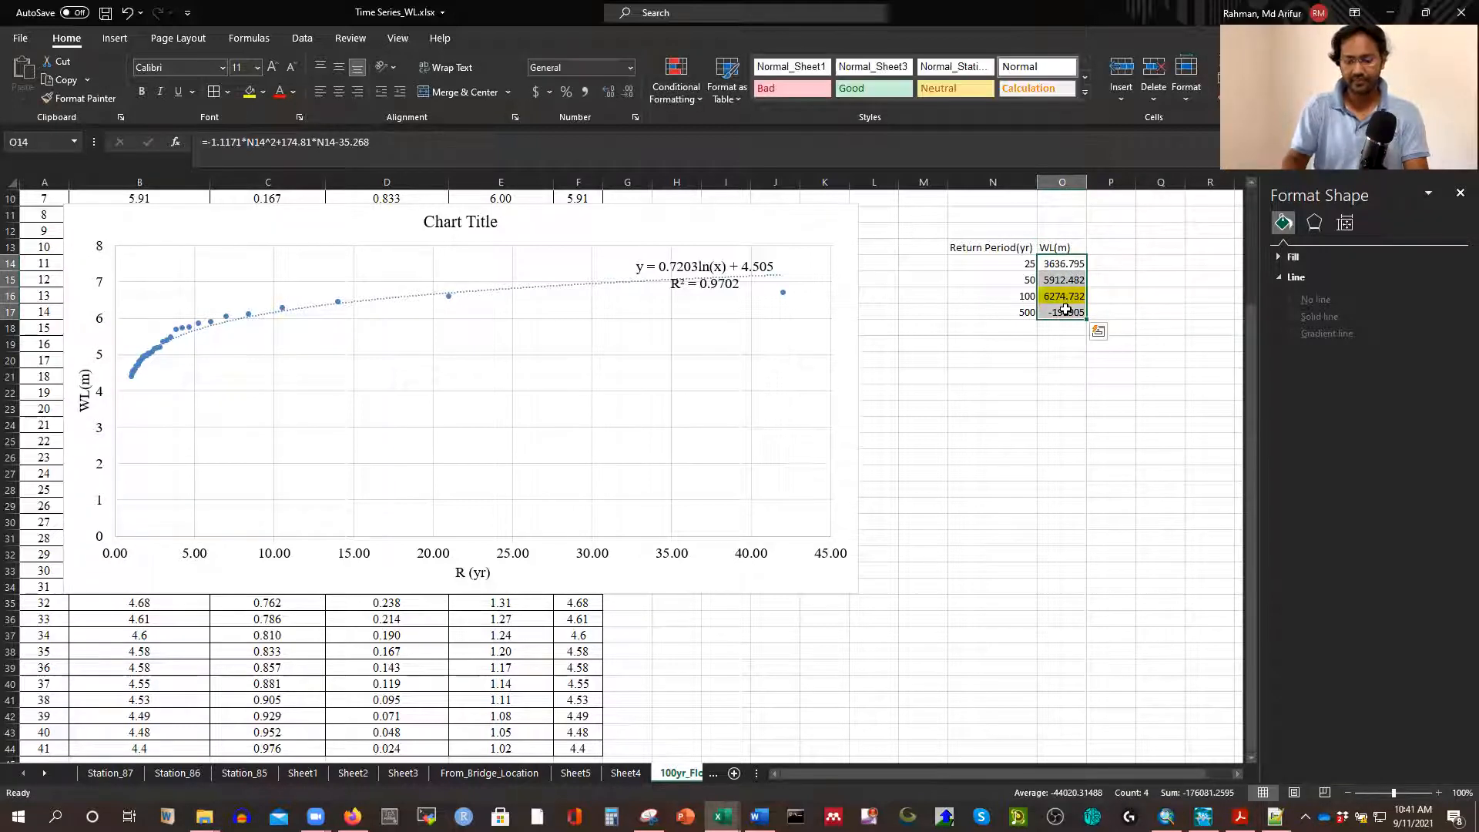
key(Delete)
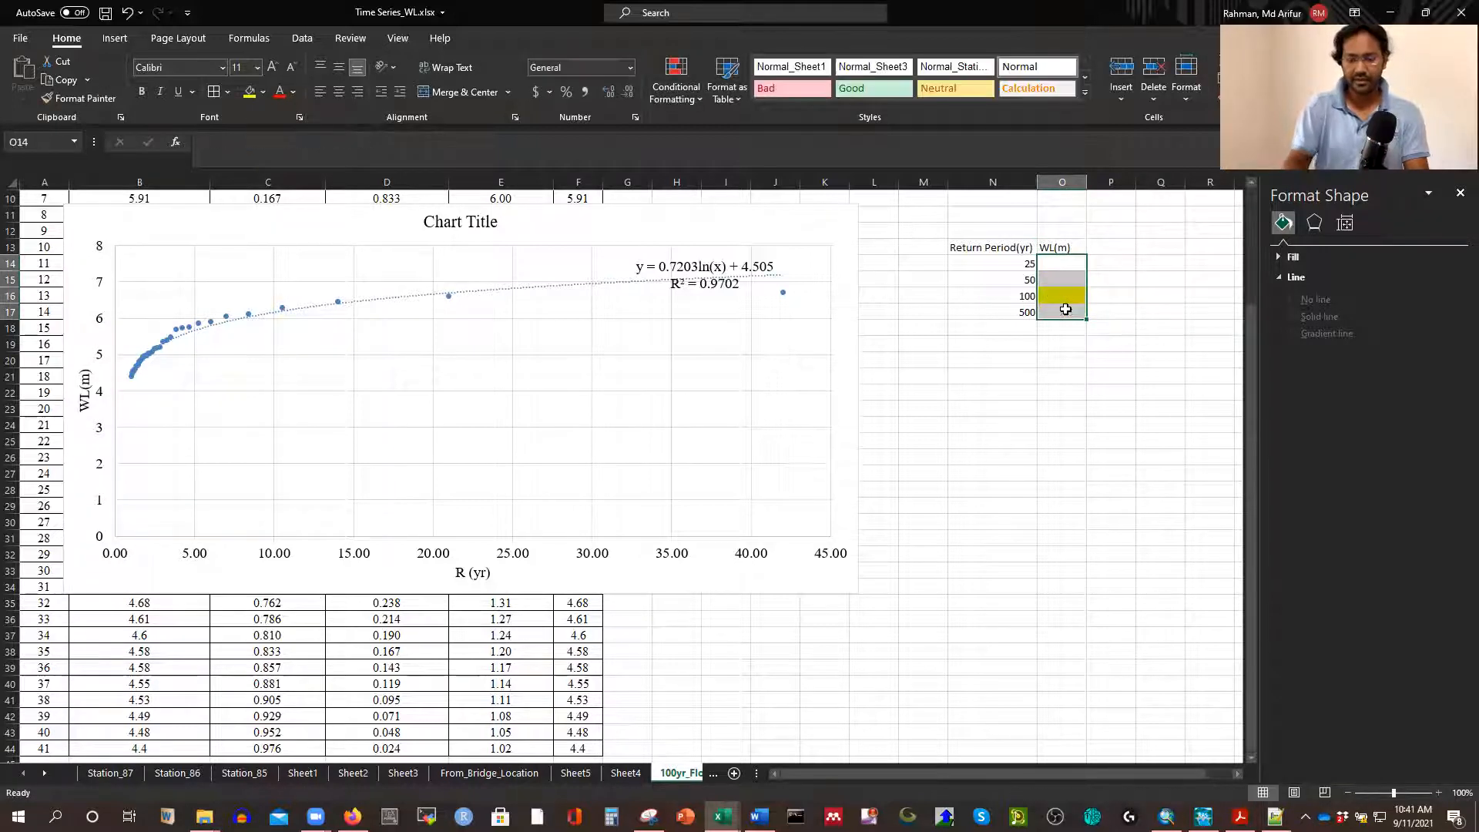
click(263, 91)
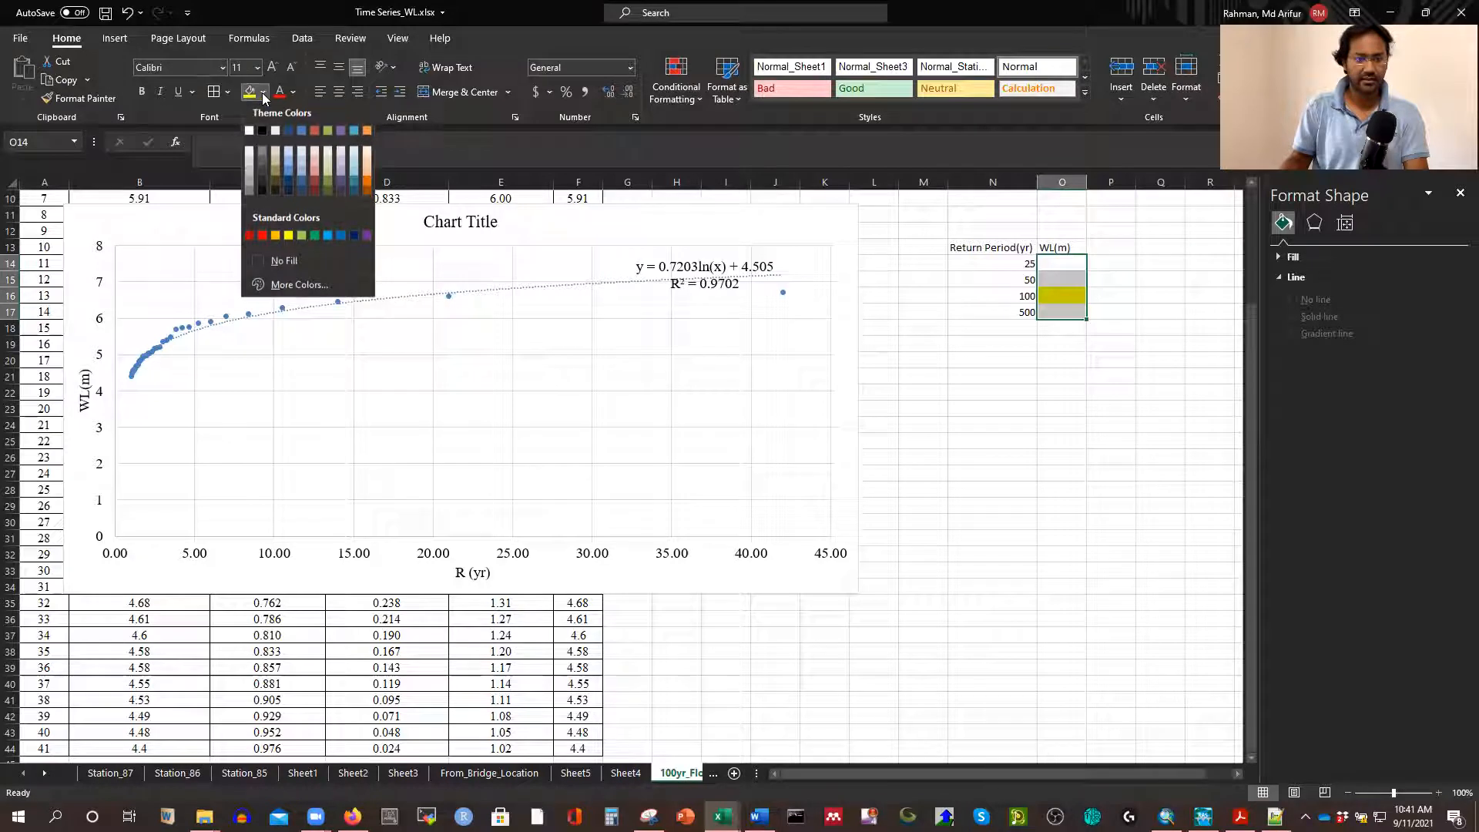
click(285, 263)
Enter the trendline formula =0.7203*LOG(N14)+4.505 in O14 and fill it down to O17
click(1073, 265)
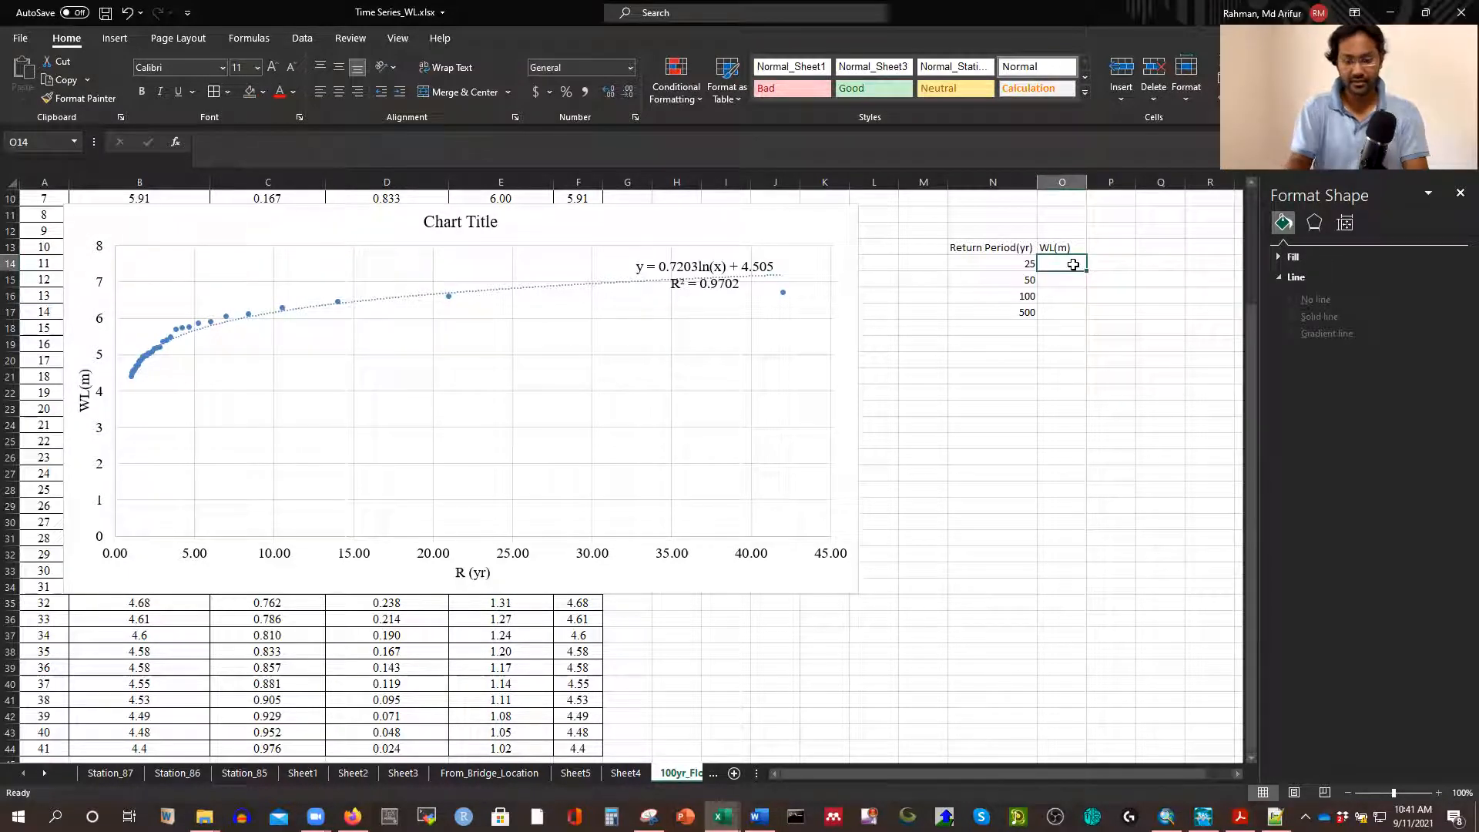
text(=0.)
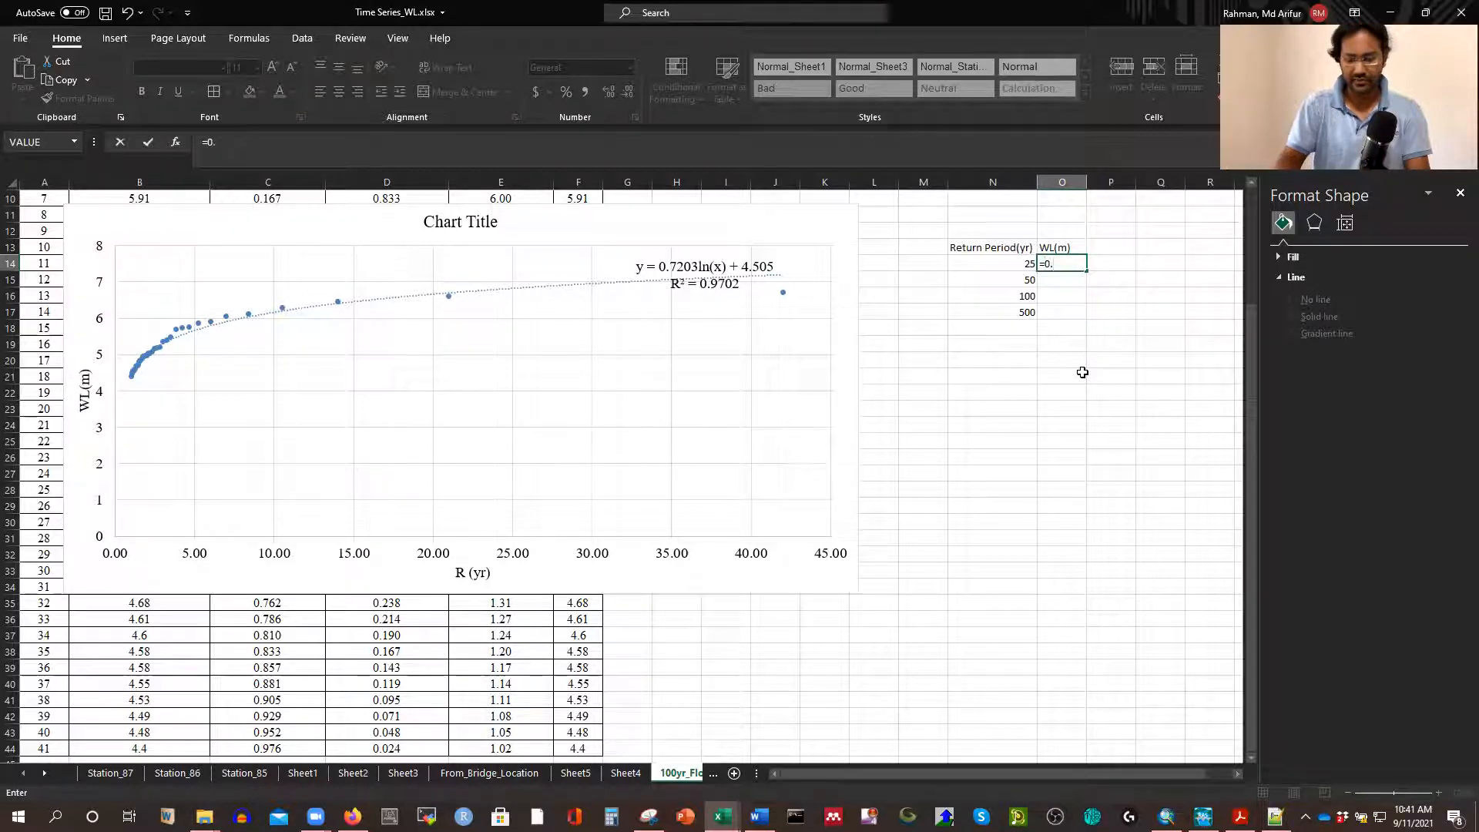
text(3)
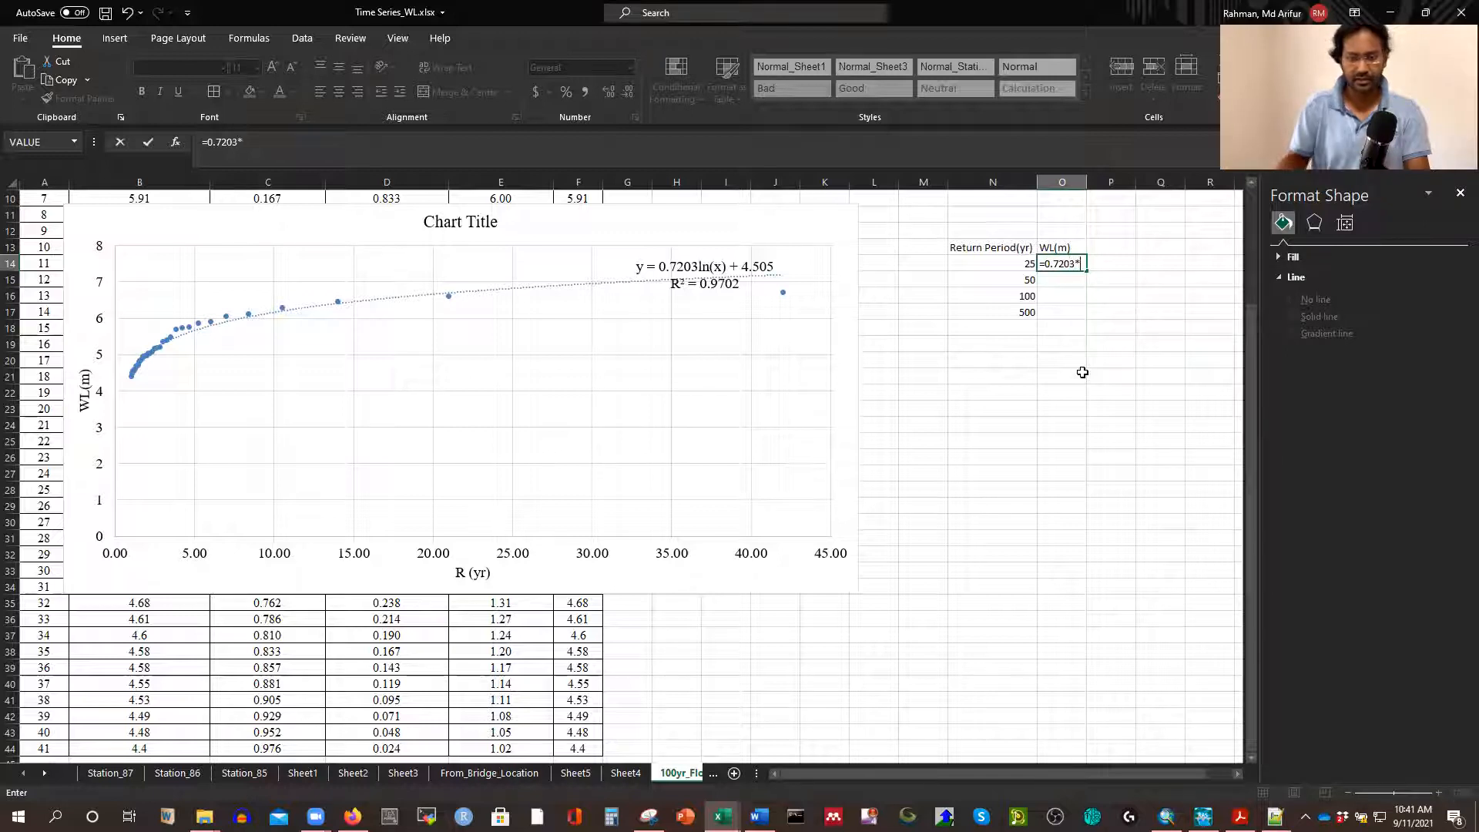
text(*lo)
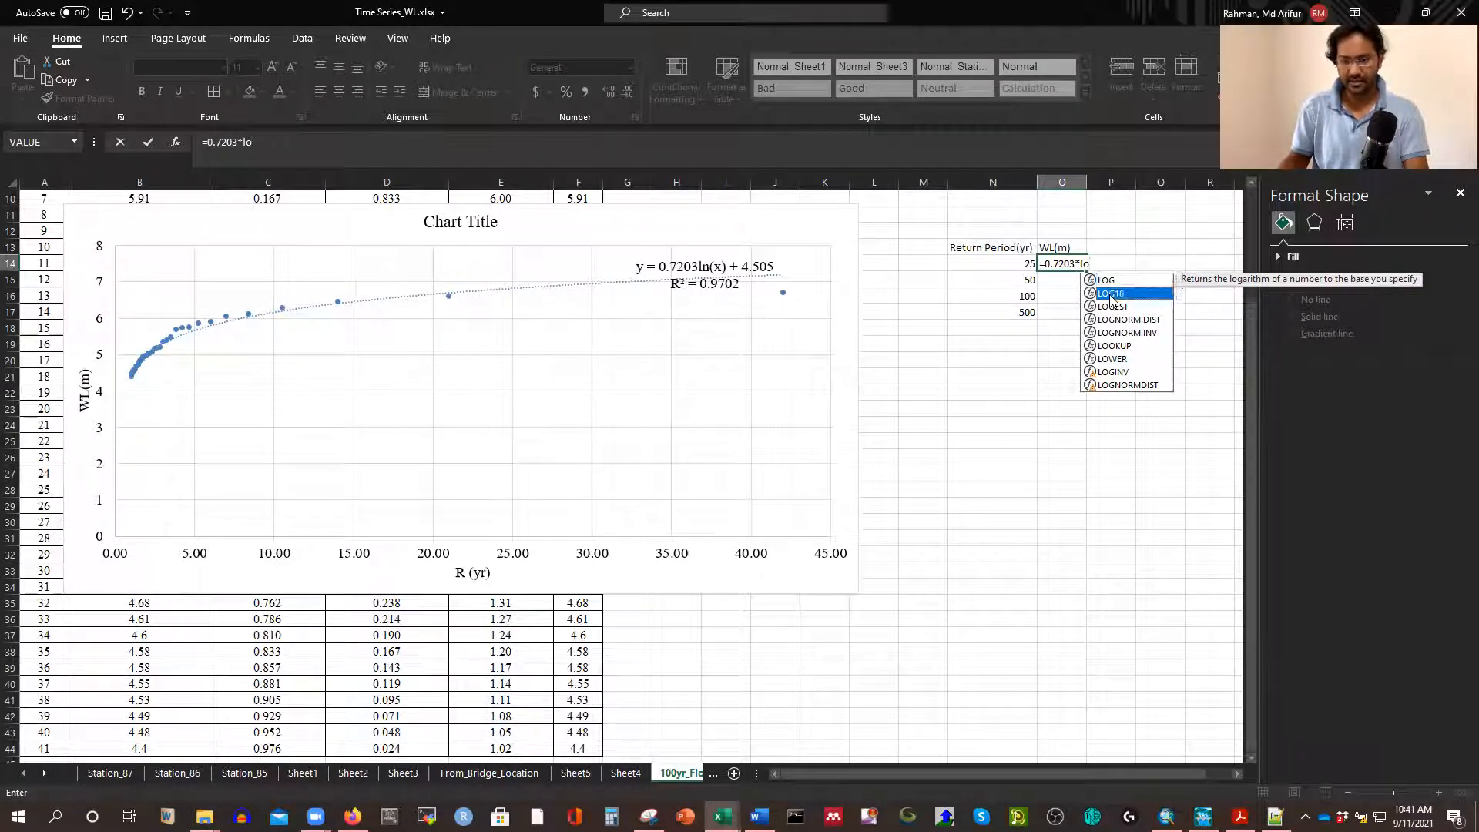
double_click(1111, 296)
key(BackSpace)
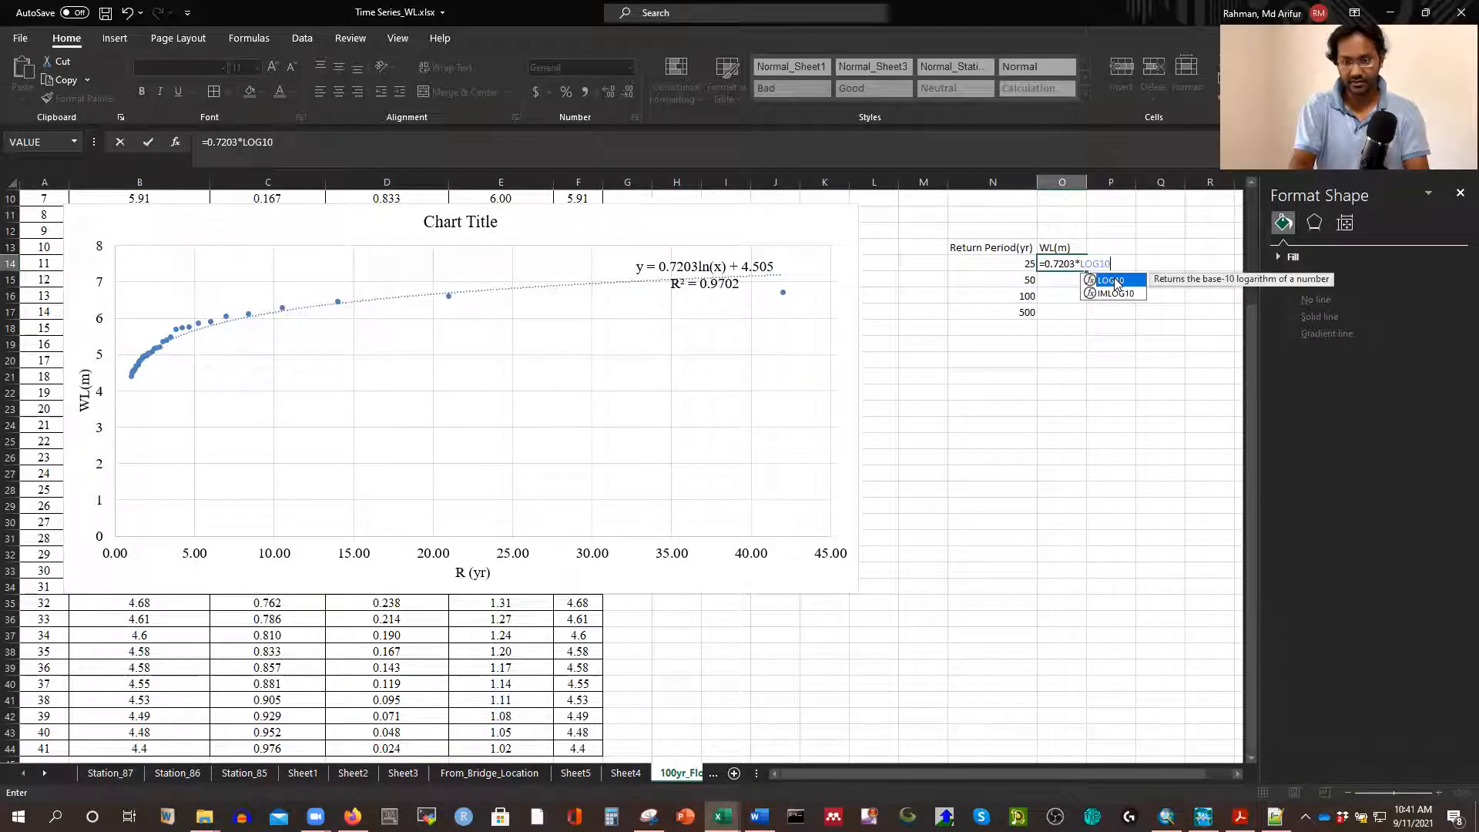
key(BackSpace)
key(BackSpace)
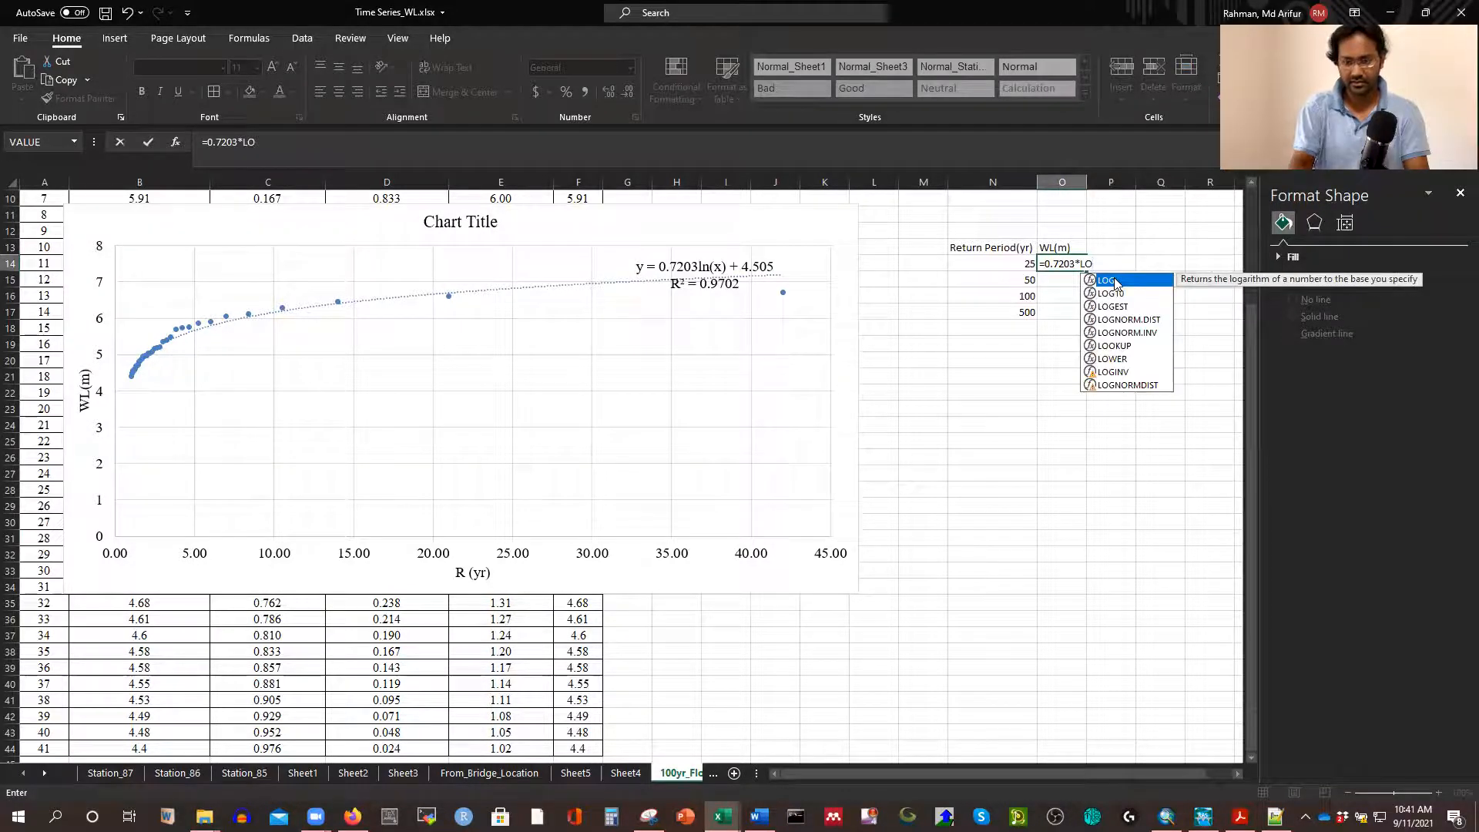
double_click(1109, 280)
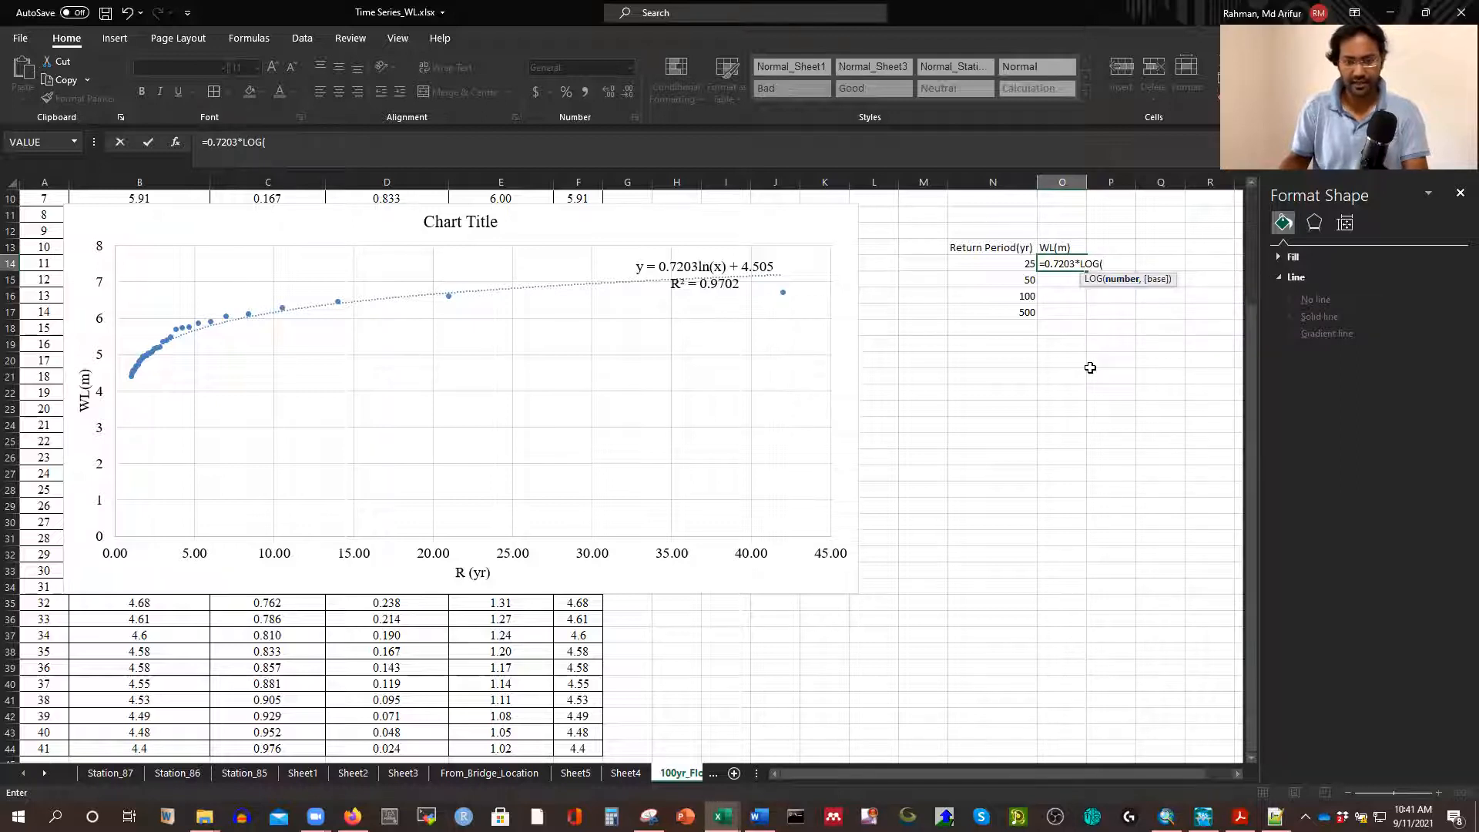
click(1005, 265)
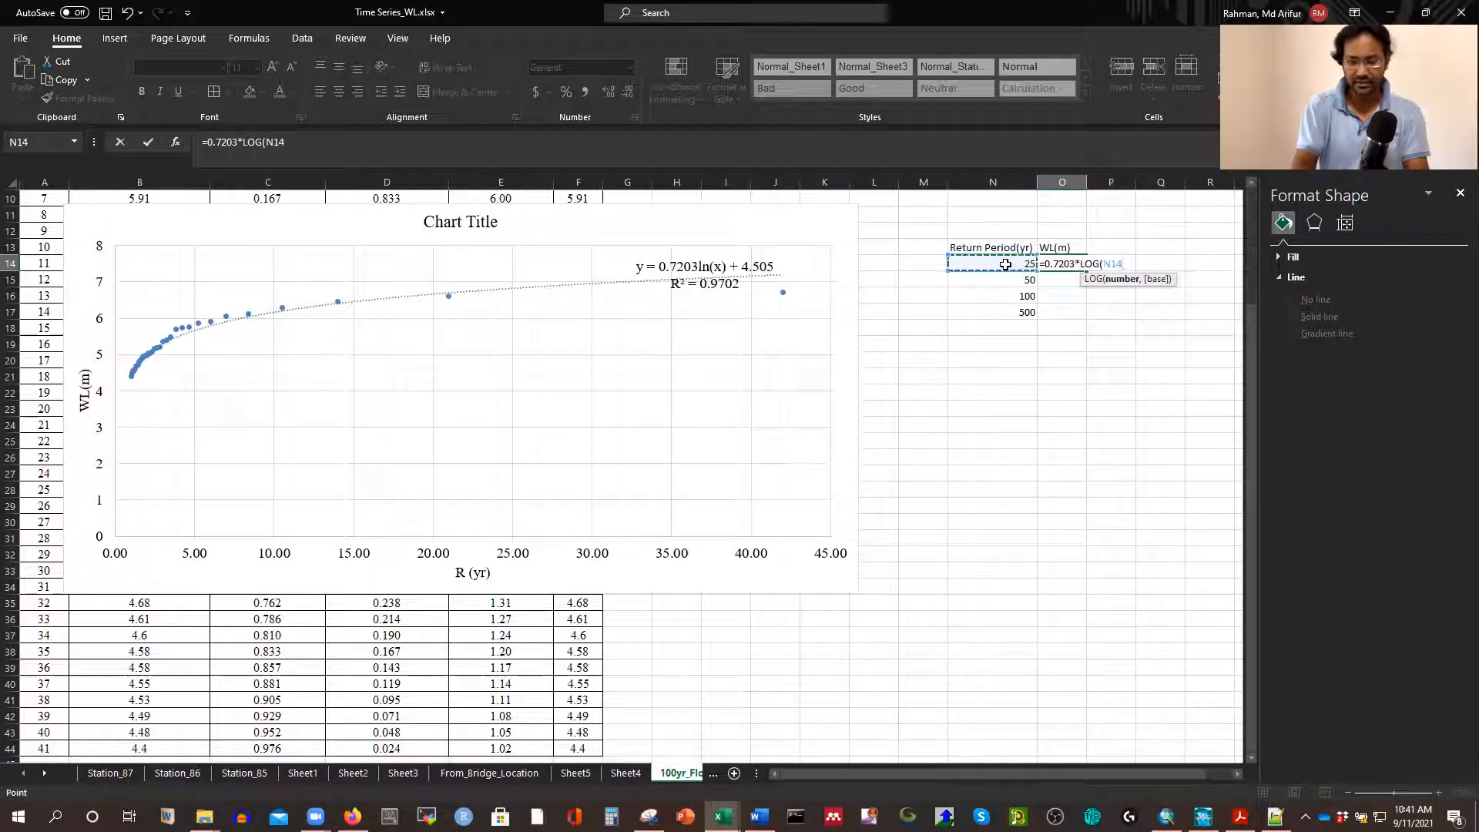
text()+4.505)
key(Return)
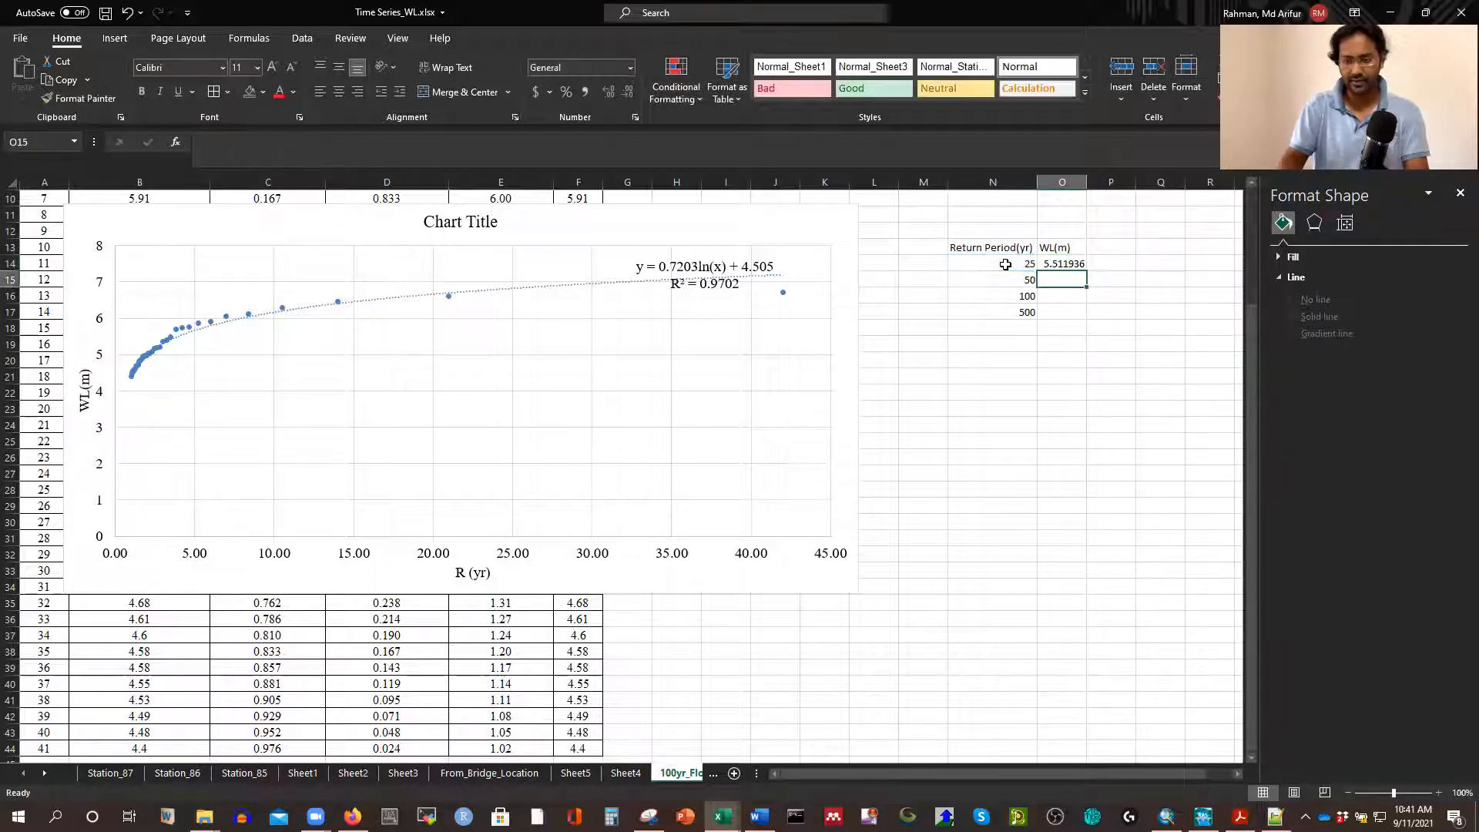
click(1063, 263)
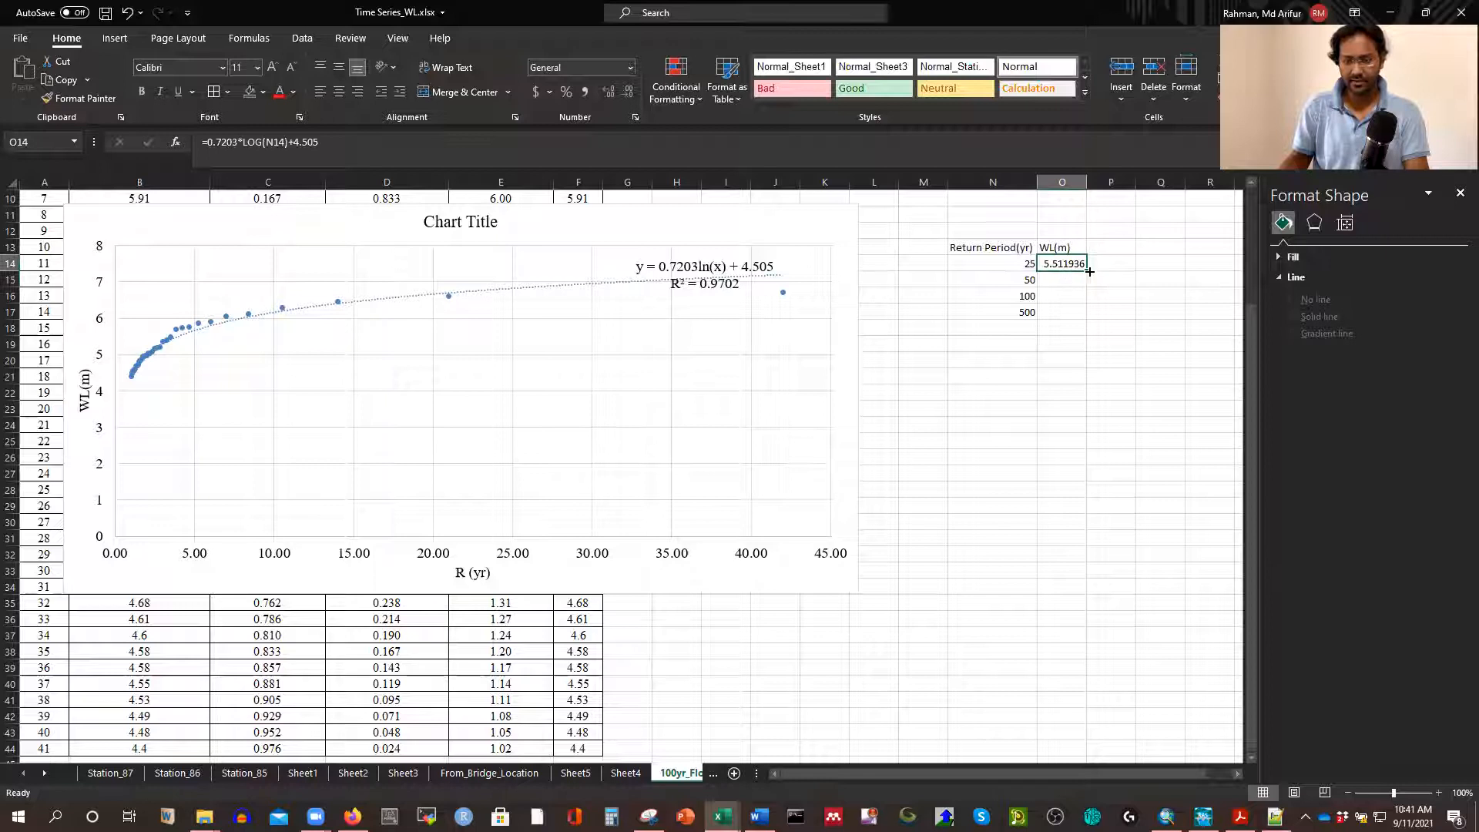
drag(1086, 273, 1086, 314)
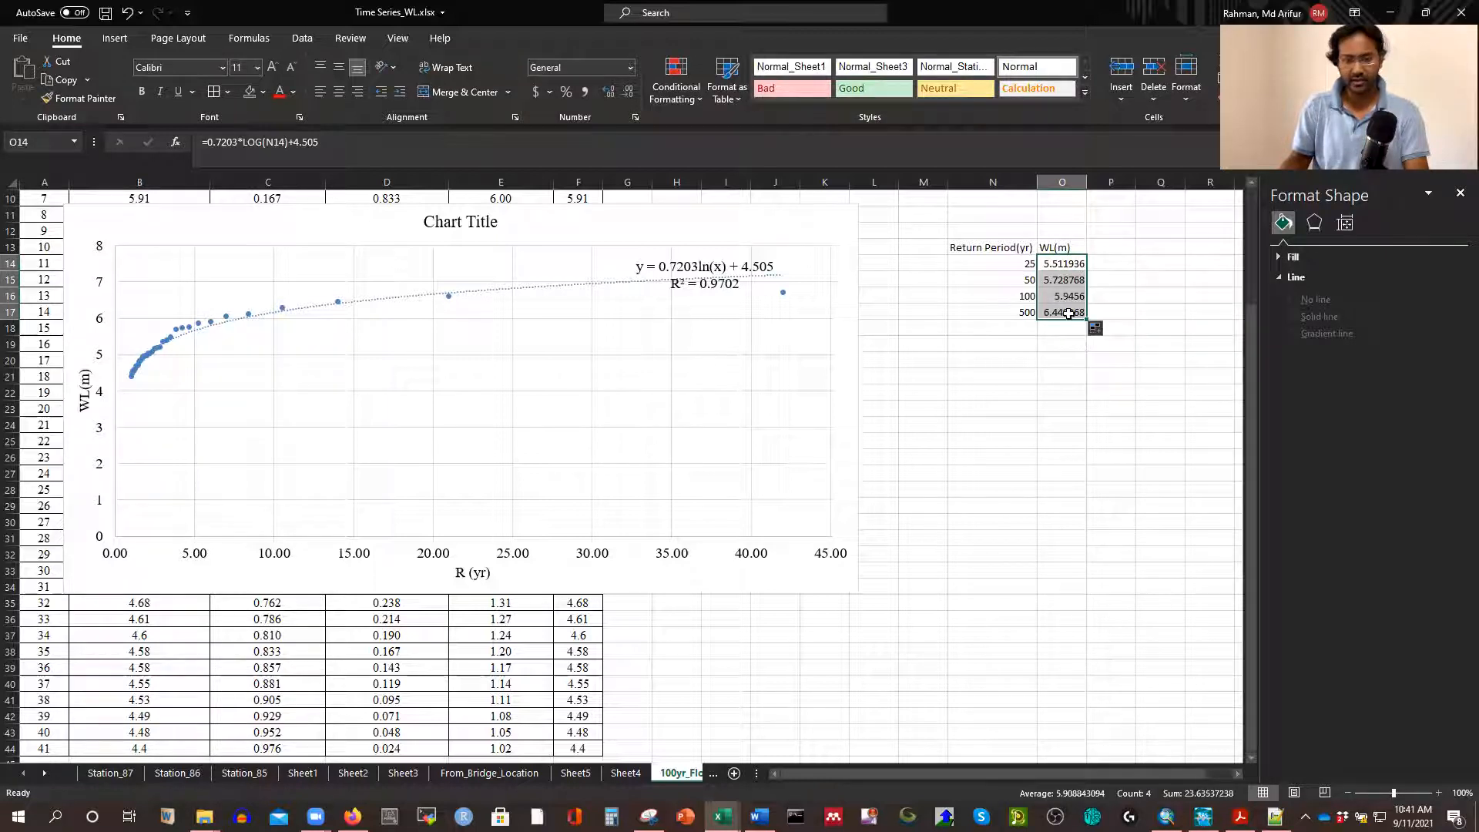
Move the chart clear of the ranked data to compare it with the computed water levels, and place it back beside the results table
drag(524, 226, 724, 524)
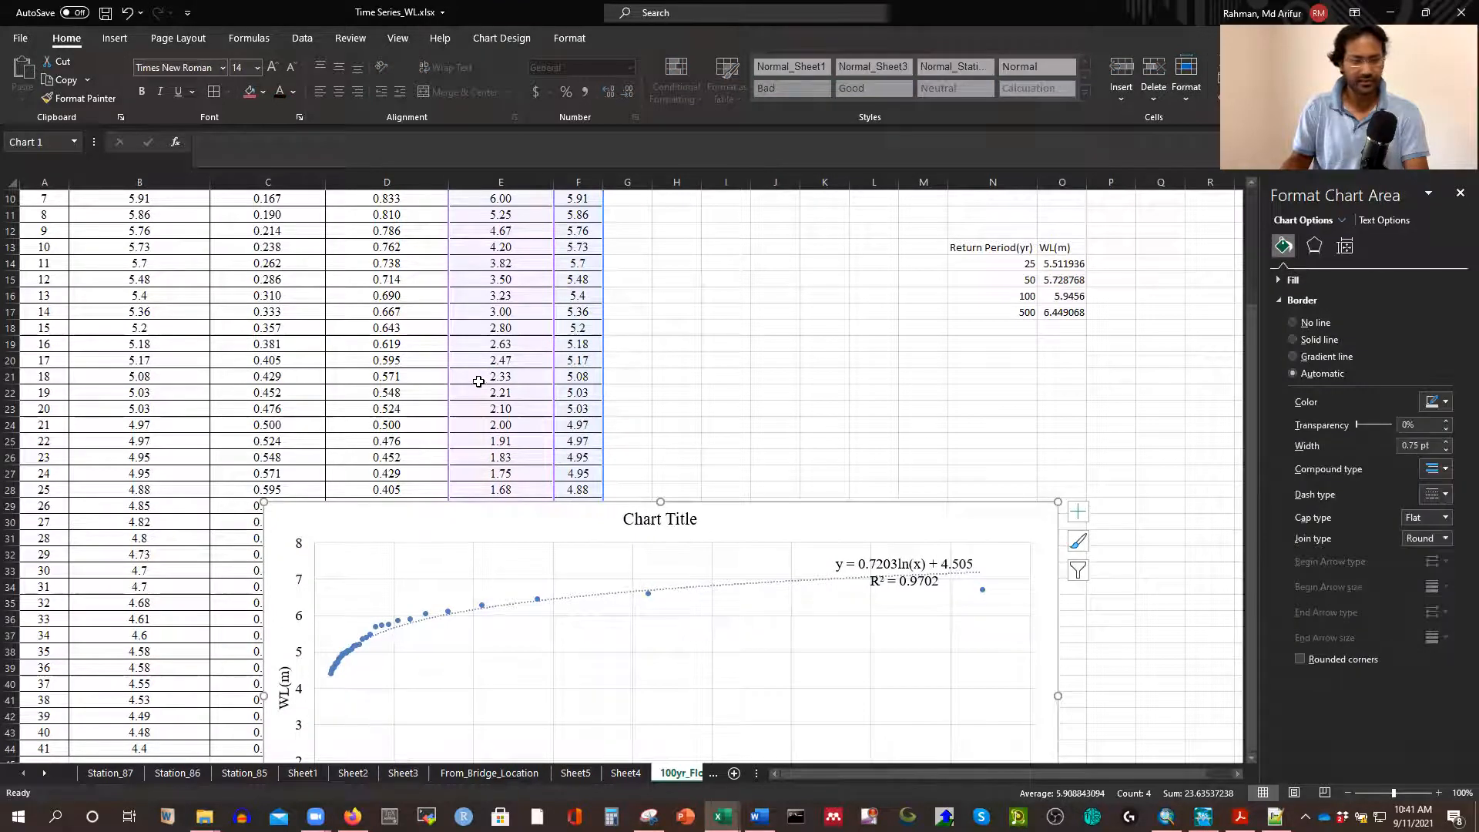
scroll(601, 378, up, 3)
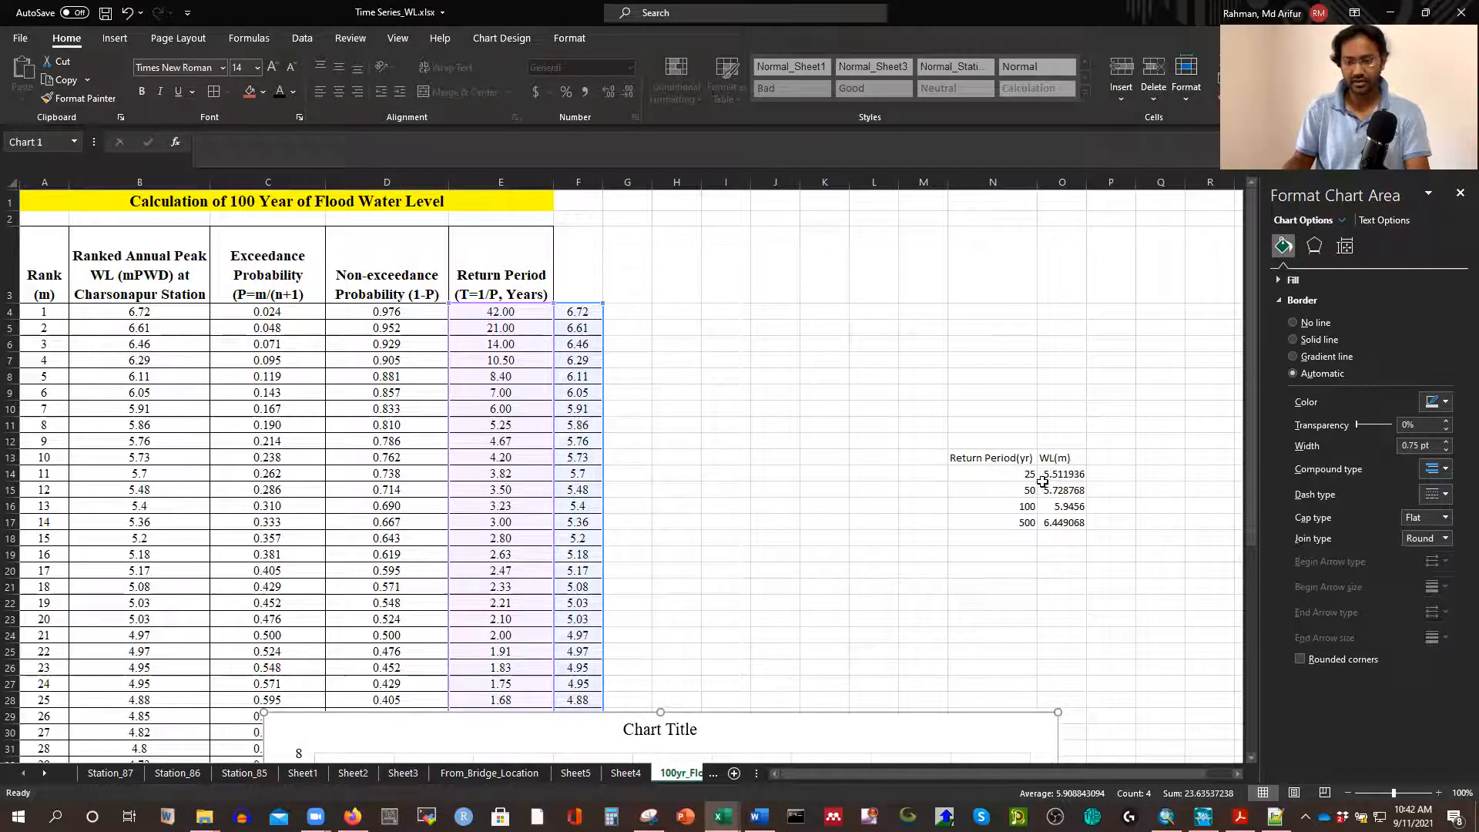
scroll(1063, 474, down, 1)
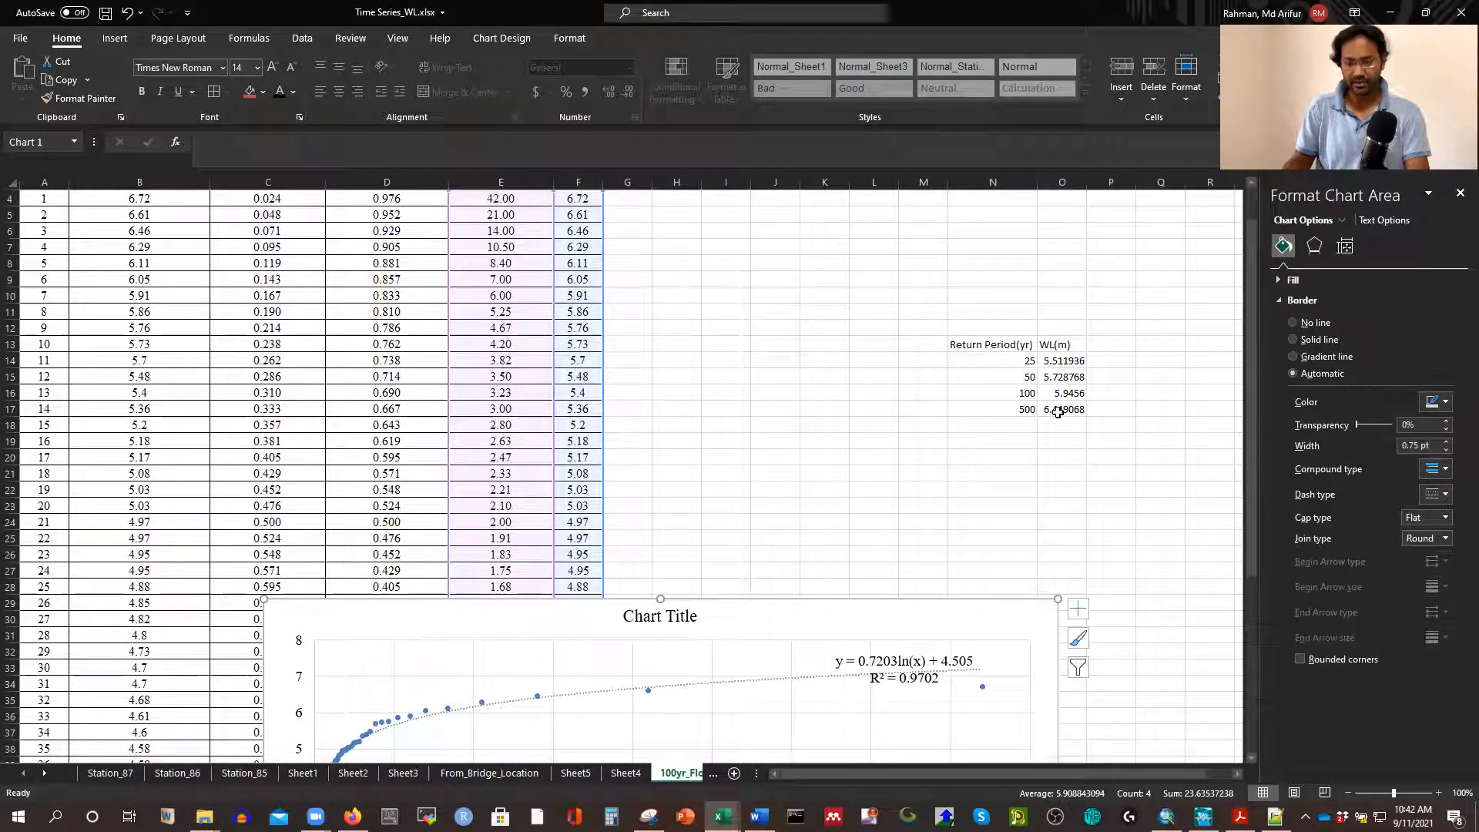
scroll(1057, 413, down, 2)
drag(797, 498, 750, 300)
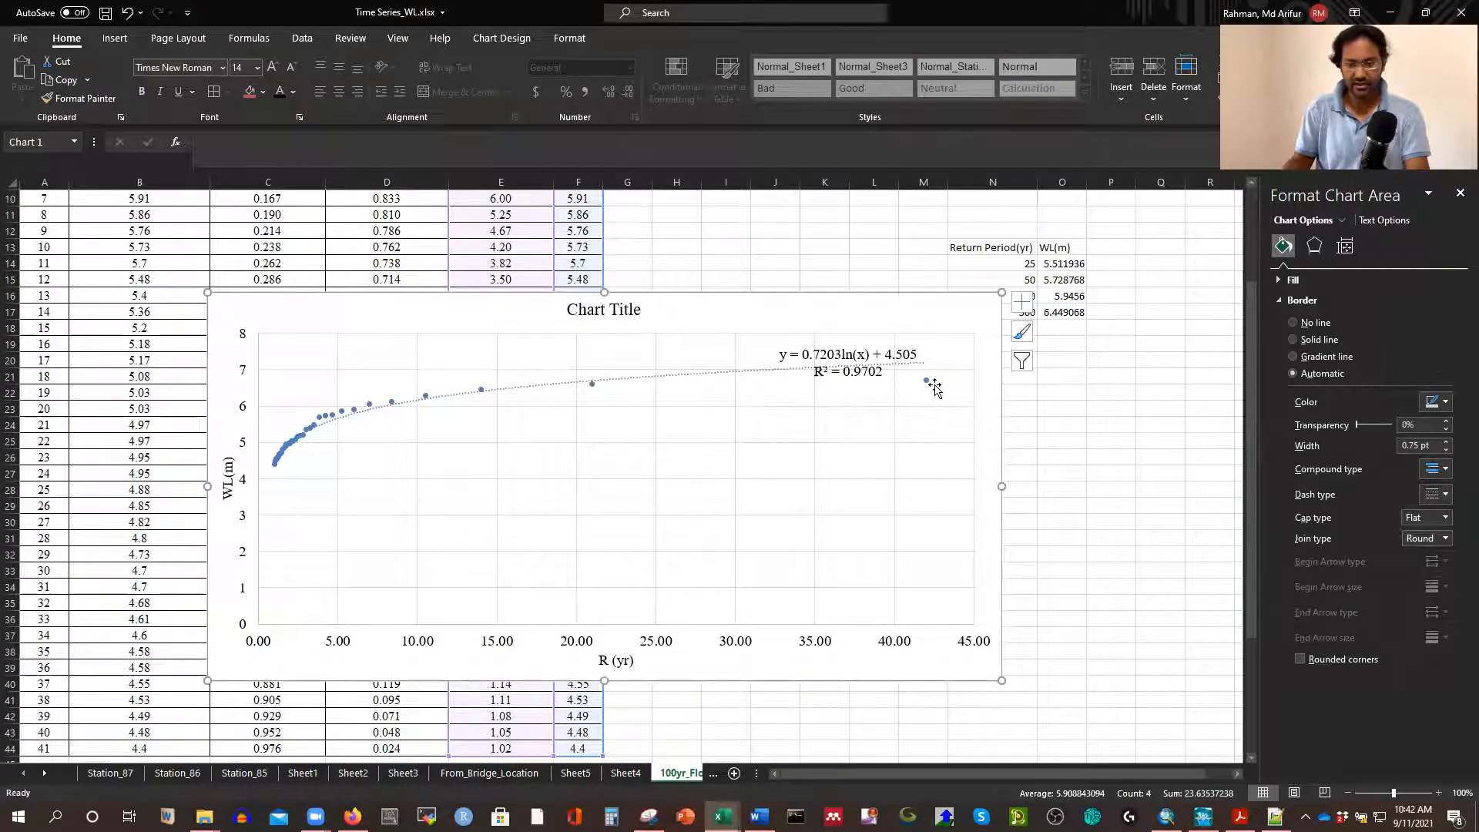
drag(686, 303, 588, 298)
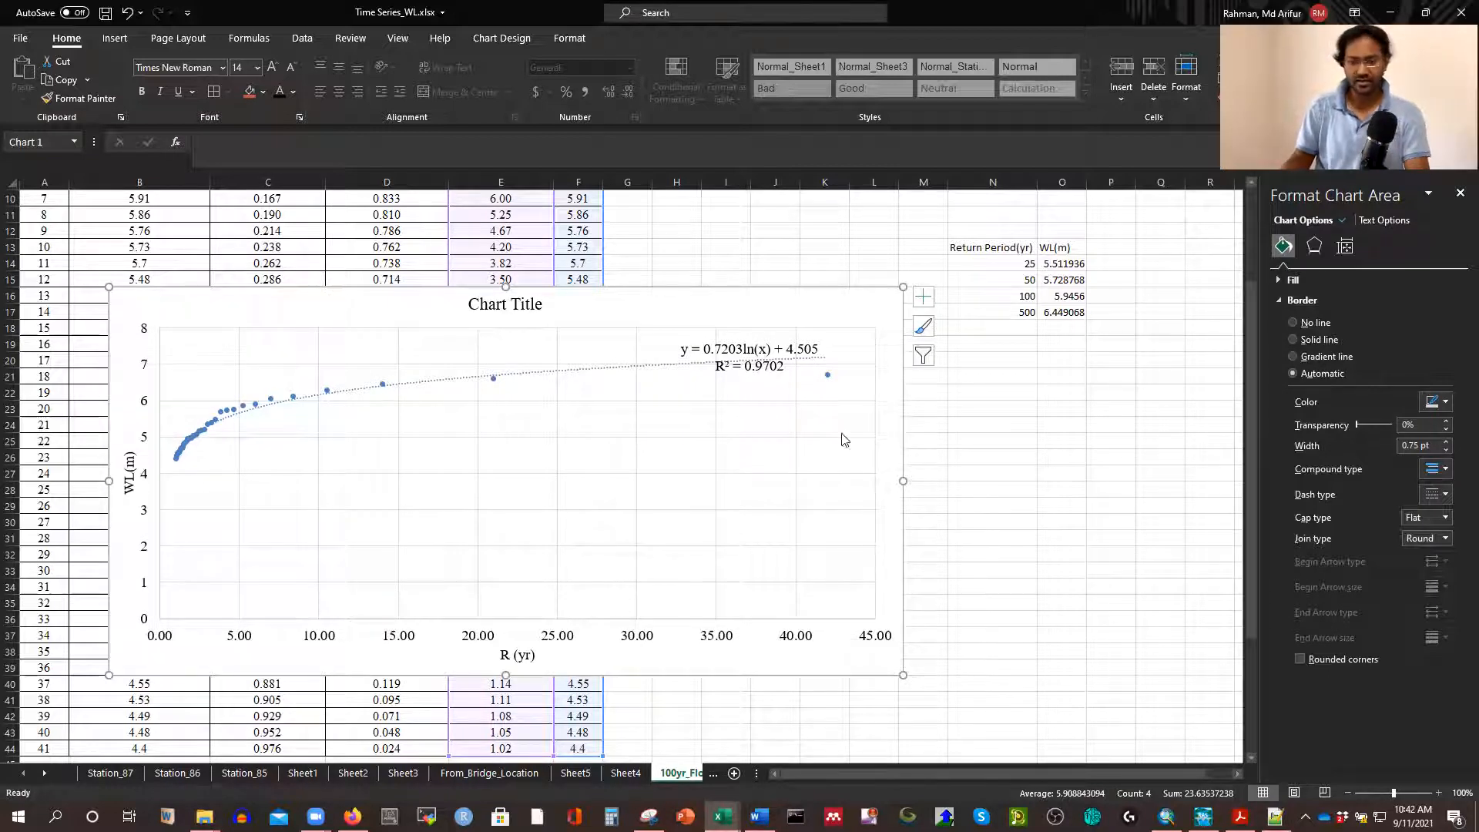
Add a second trendline to the chart's water-level data series
click(491, 375)
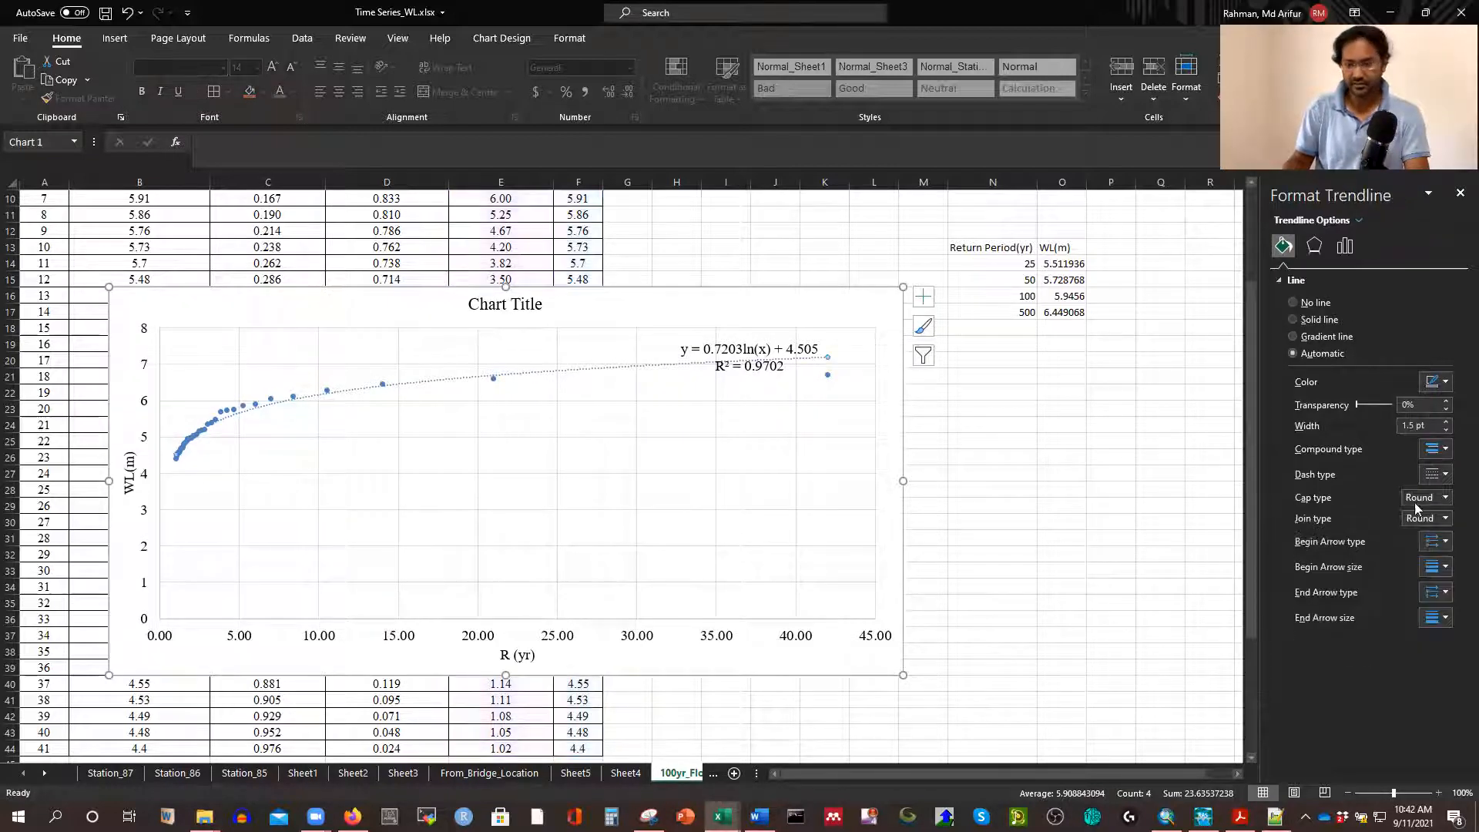
double_click(471, 378)
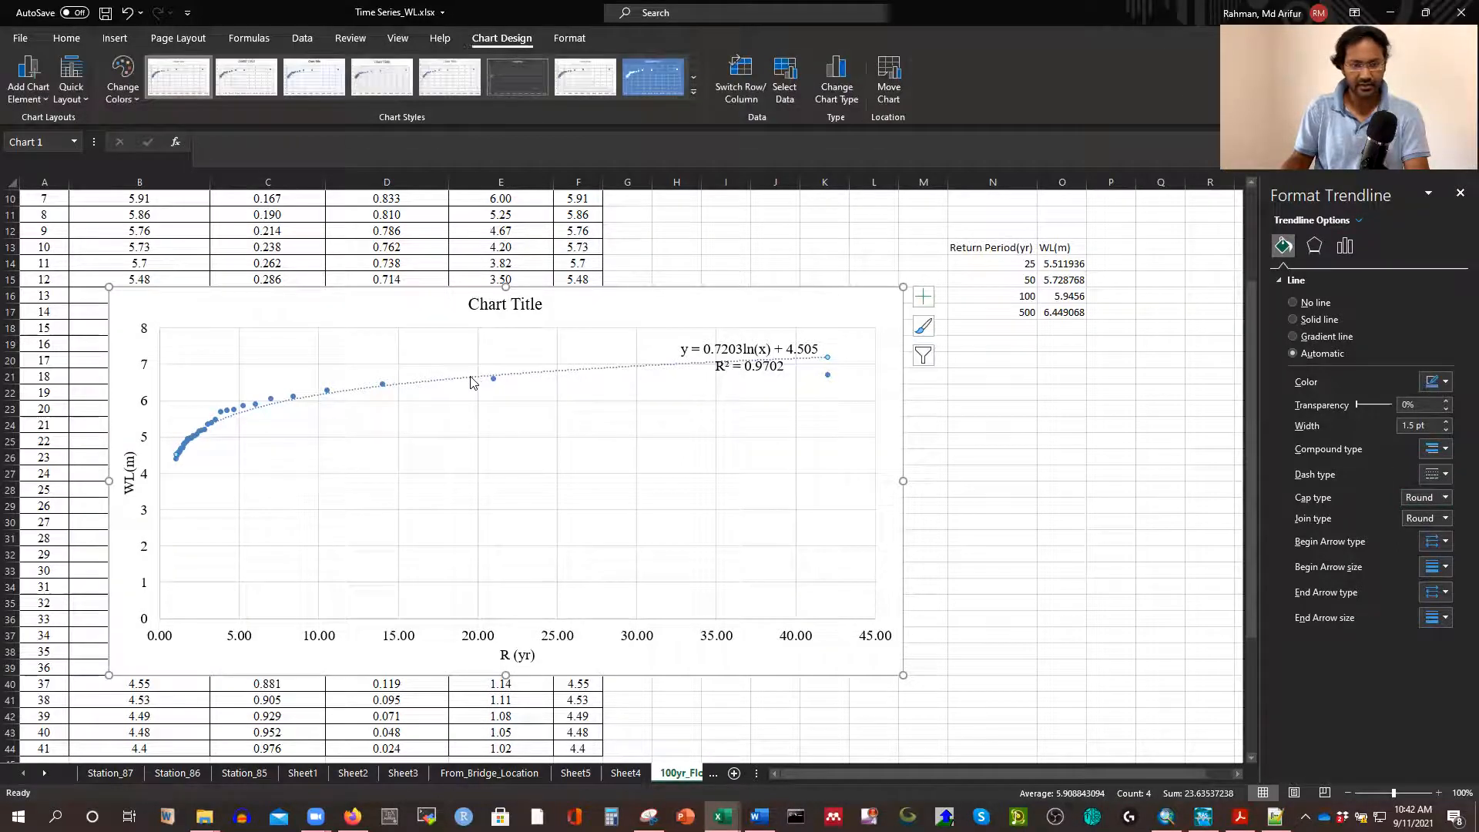
click(328, 392)
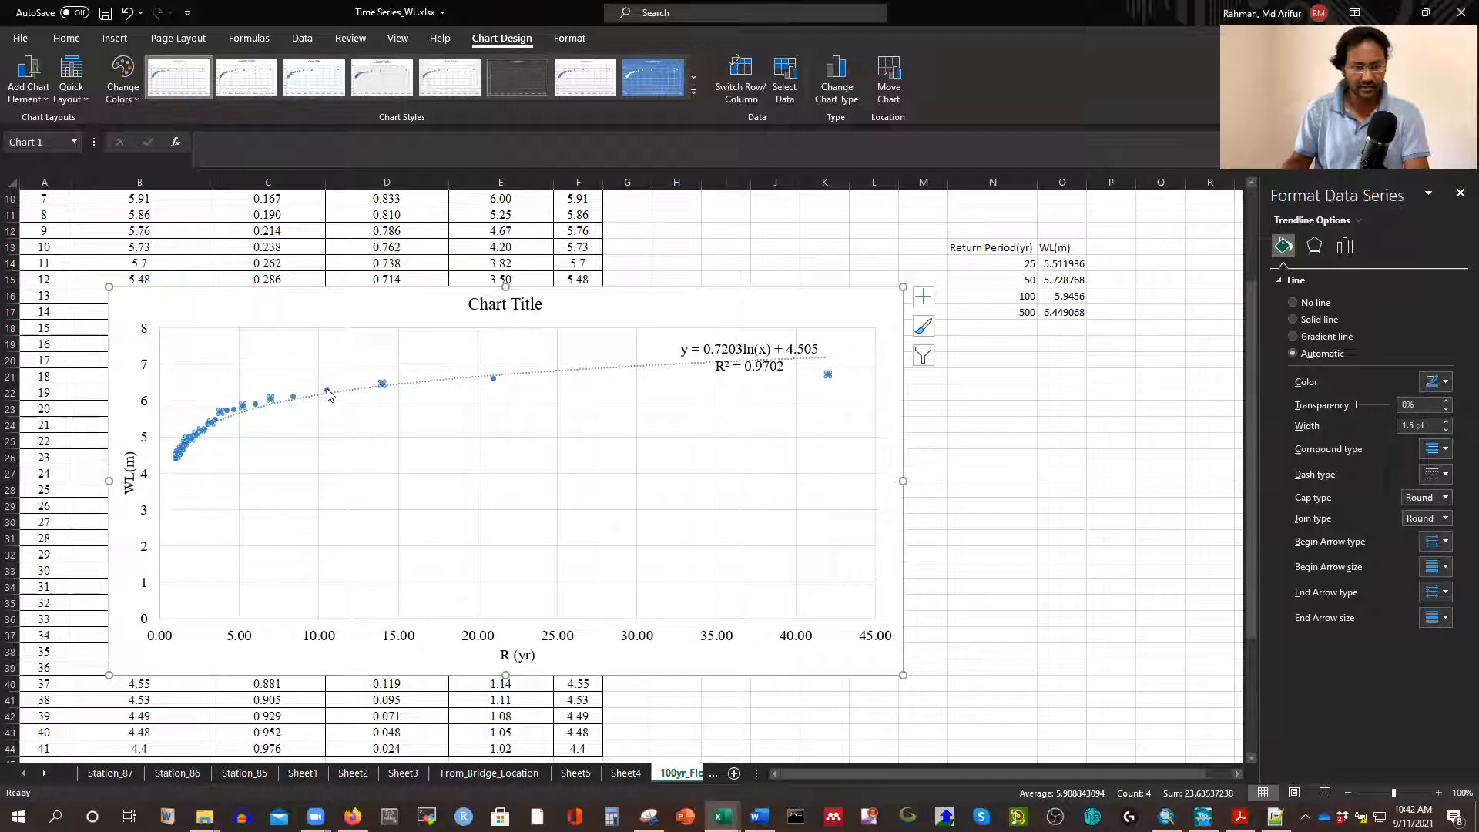
right_click(327, 393)
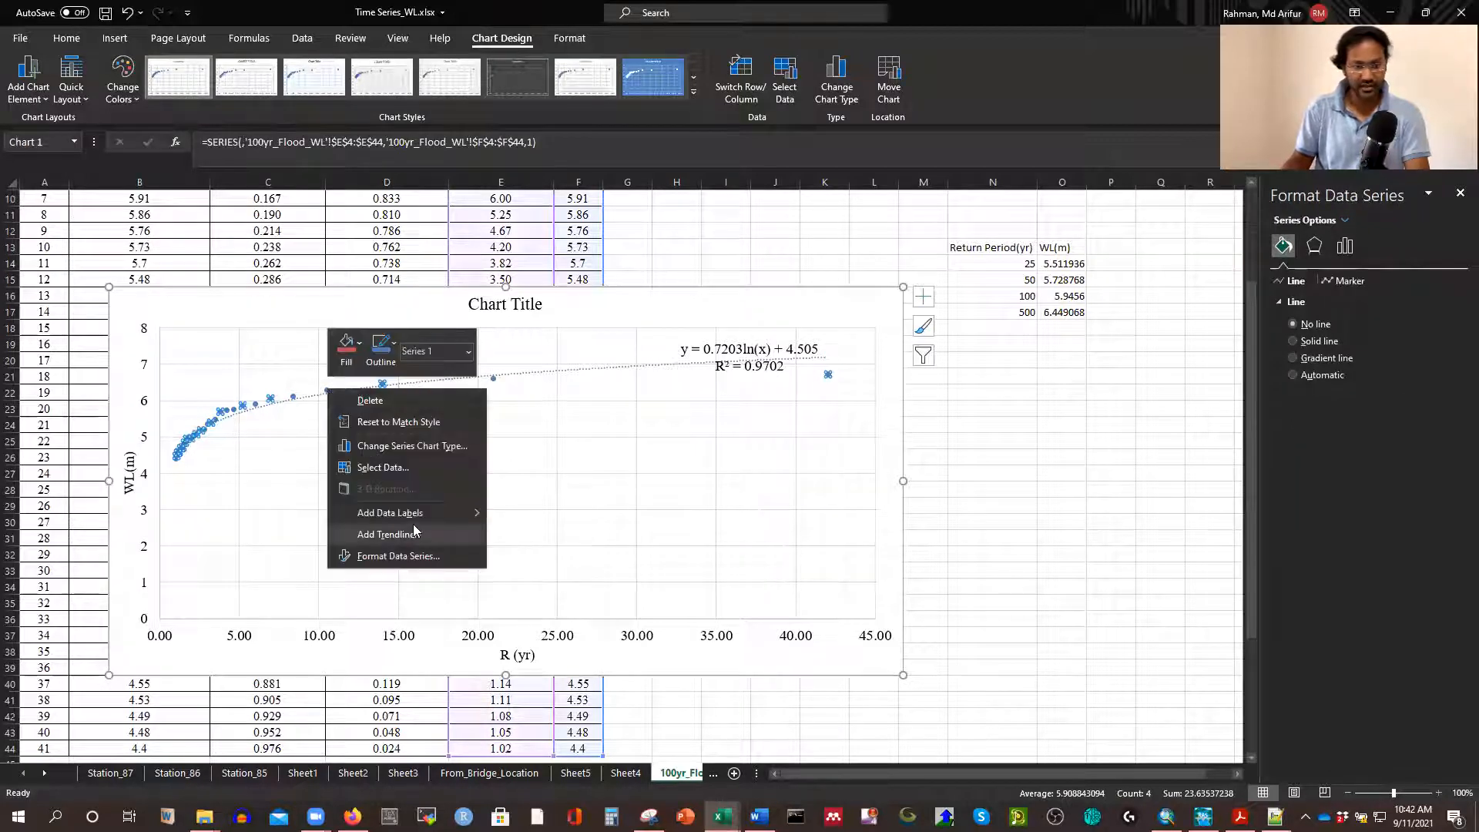
click(387, 533)
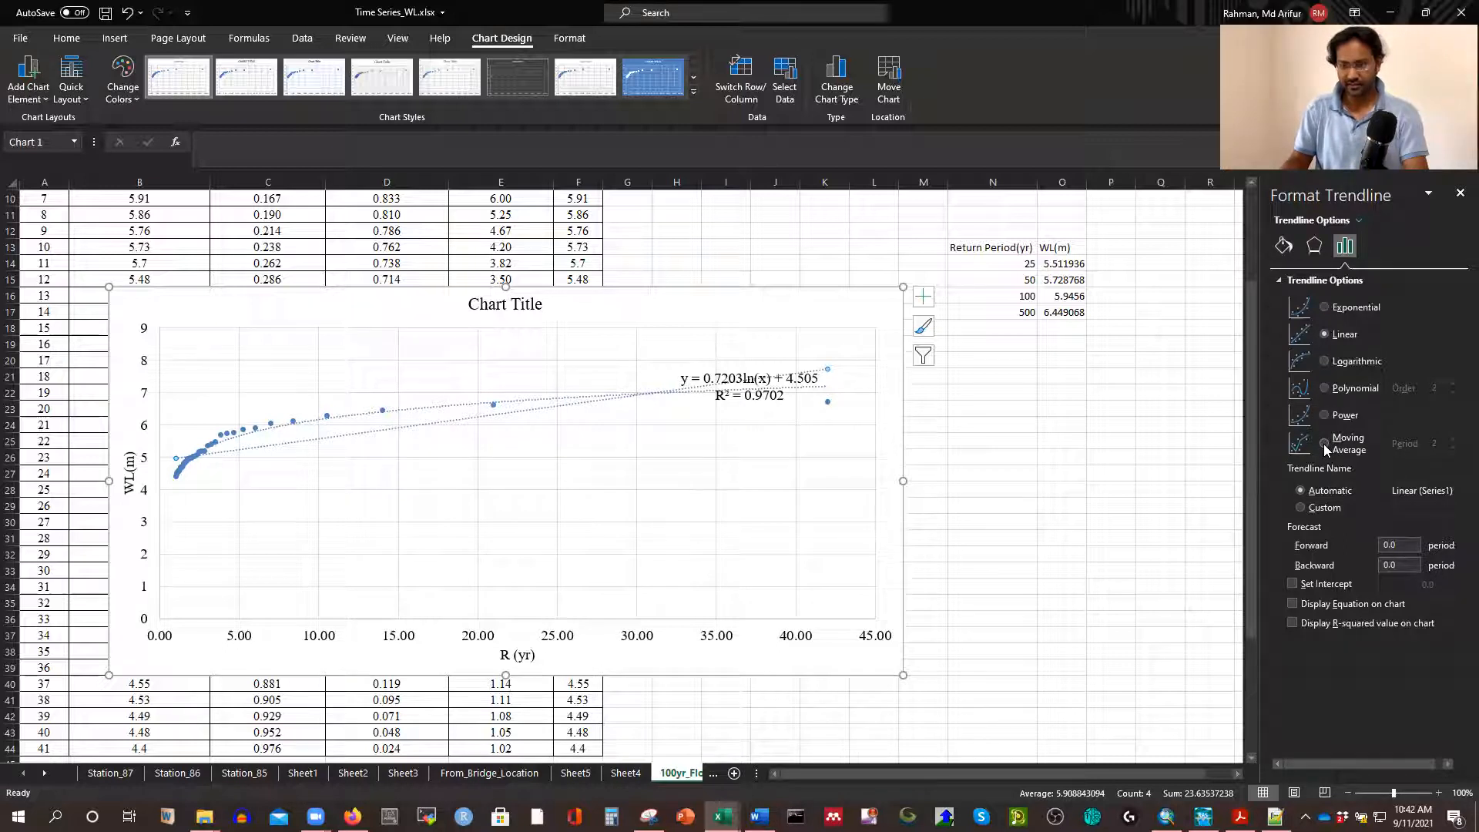
Try Power and second-order Polynomial fits for the new trendline, and settle on Logarithmic
click(1327, 362)
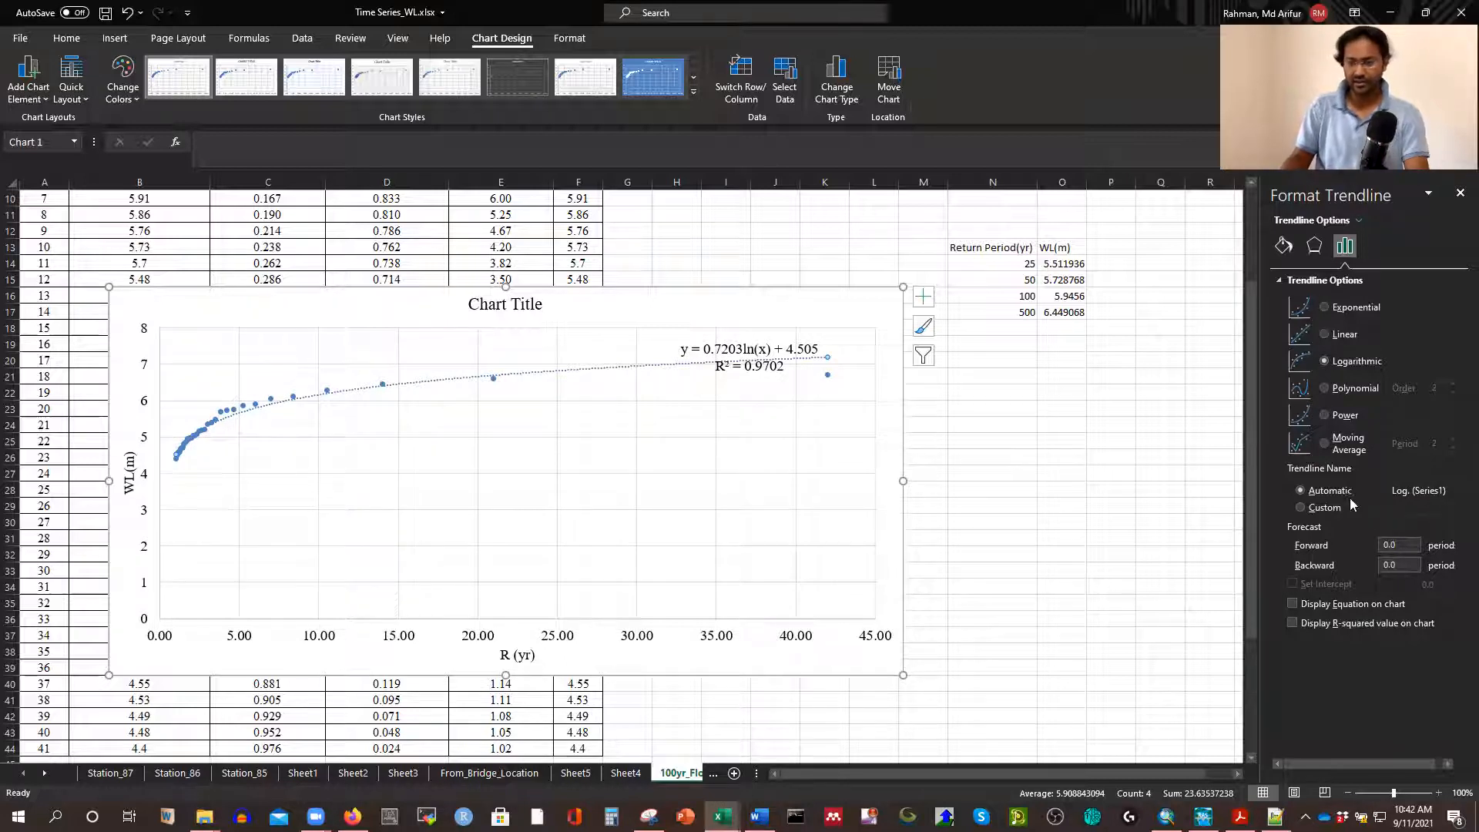
click(1325, 416)
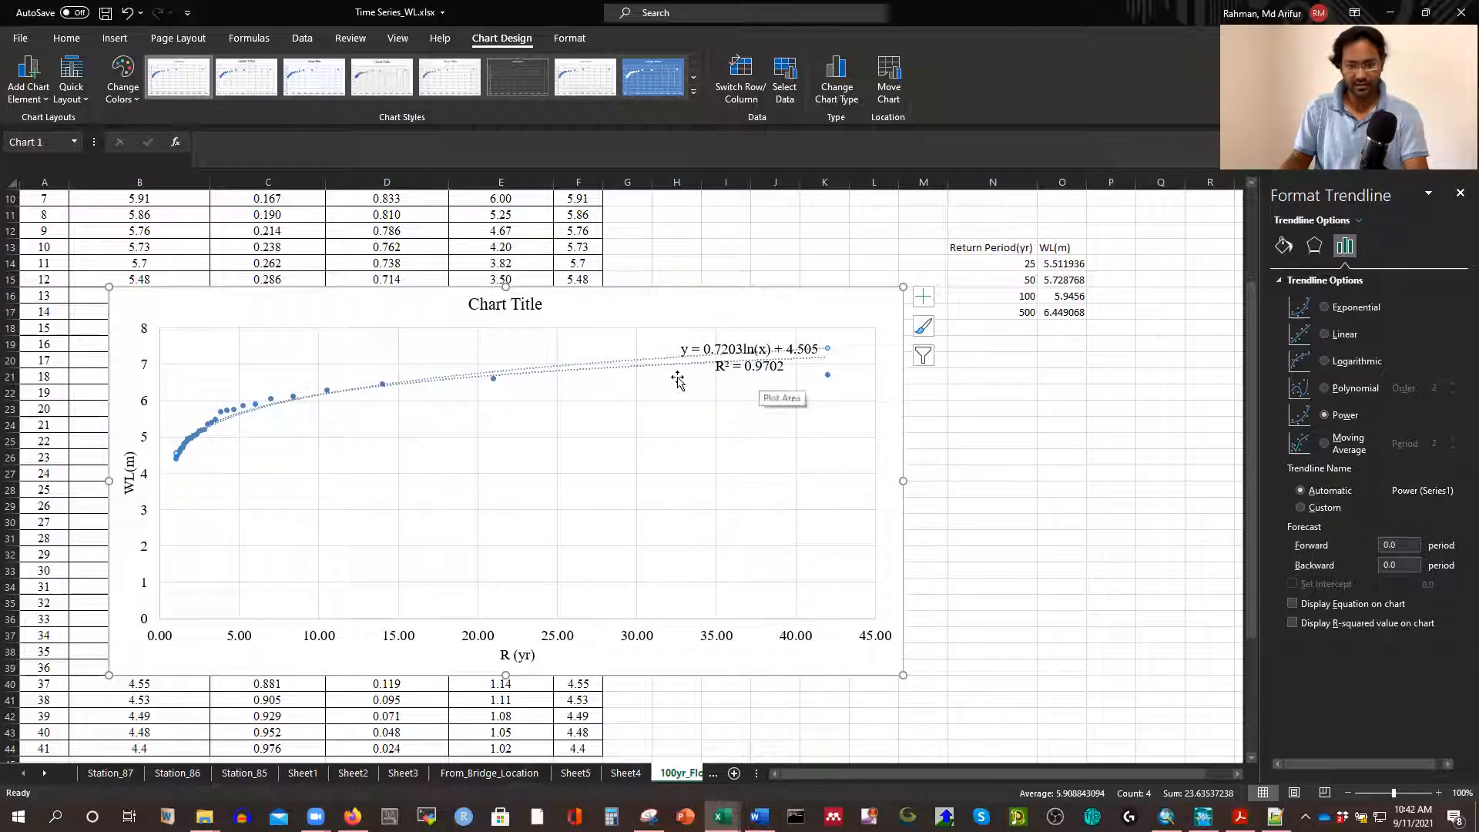
click(605, 371)
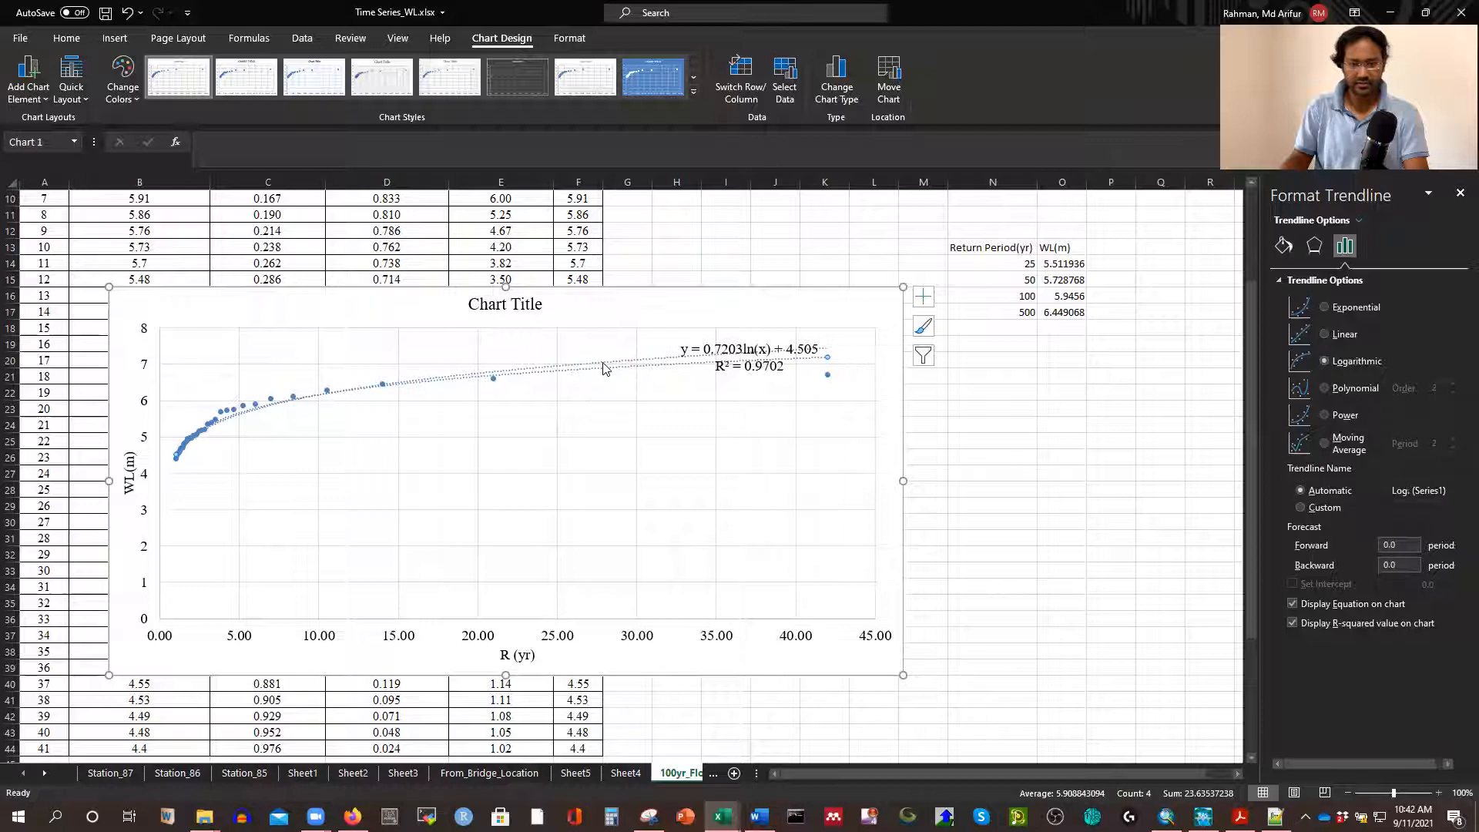
click(615, 373)
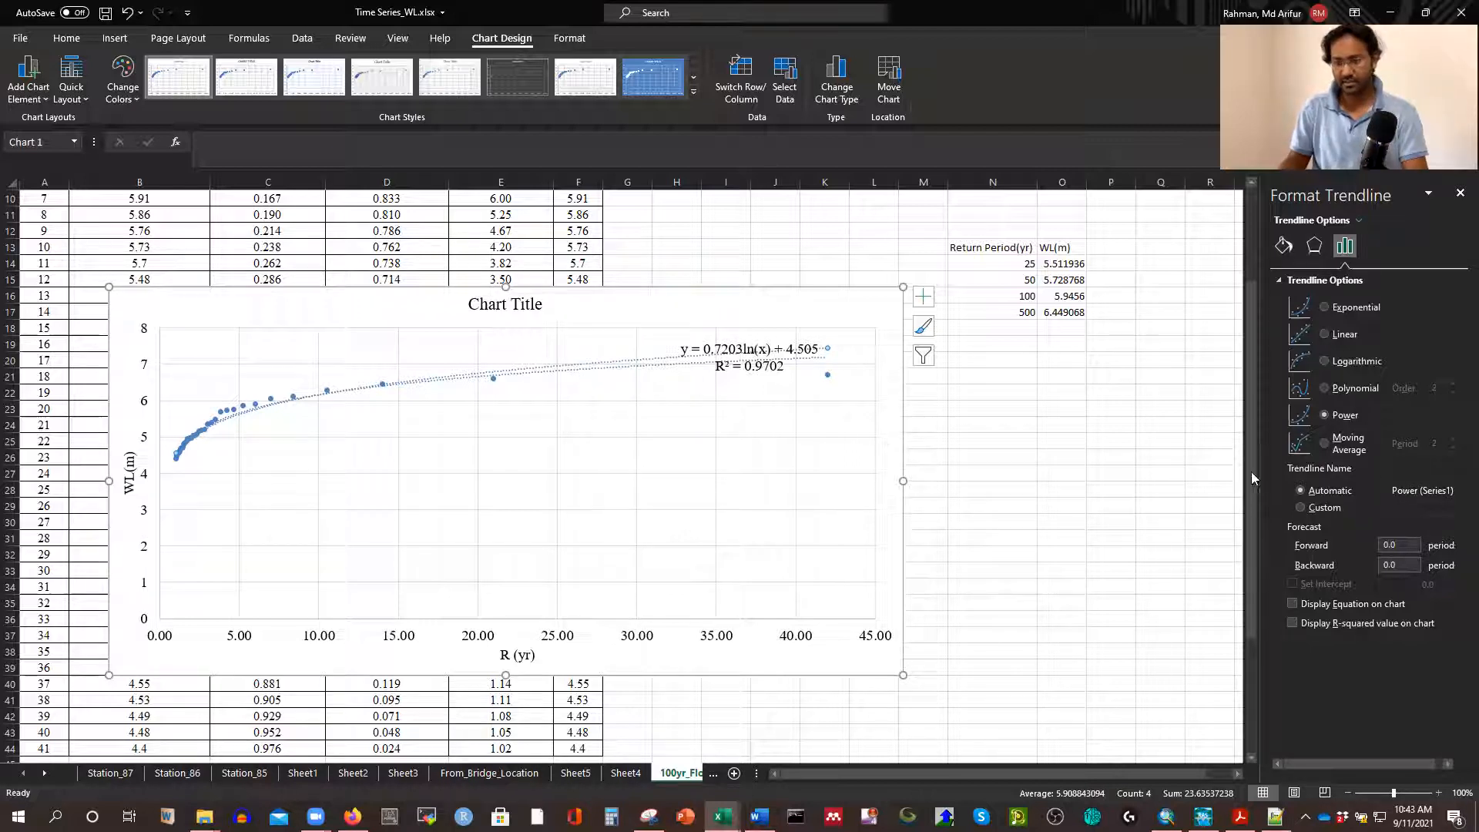
click(1324, 388)
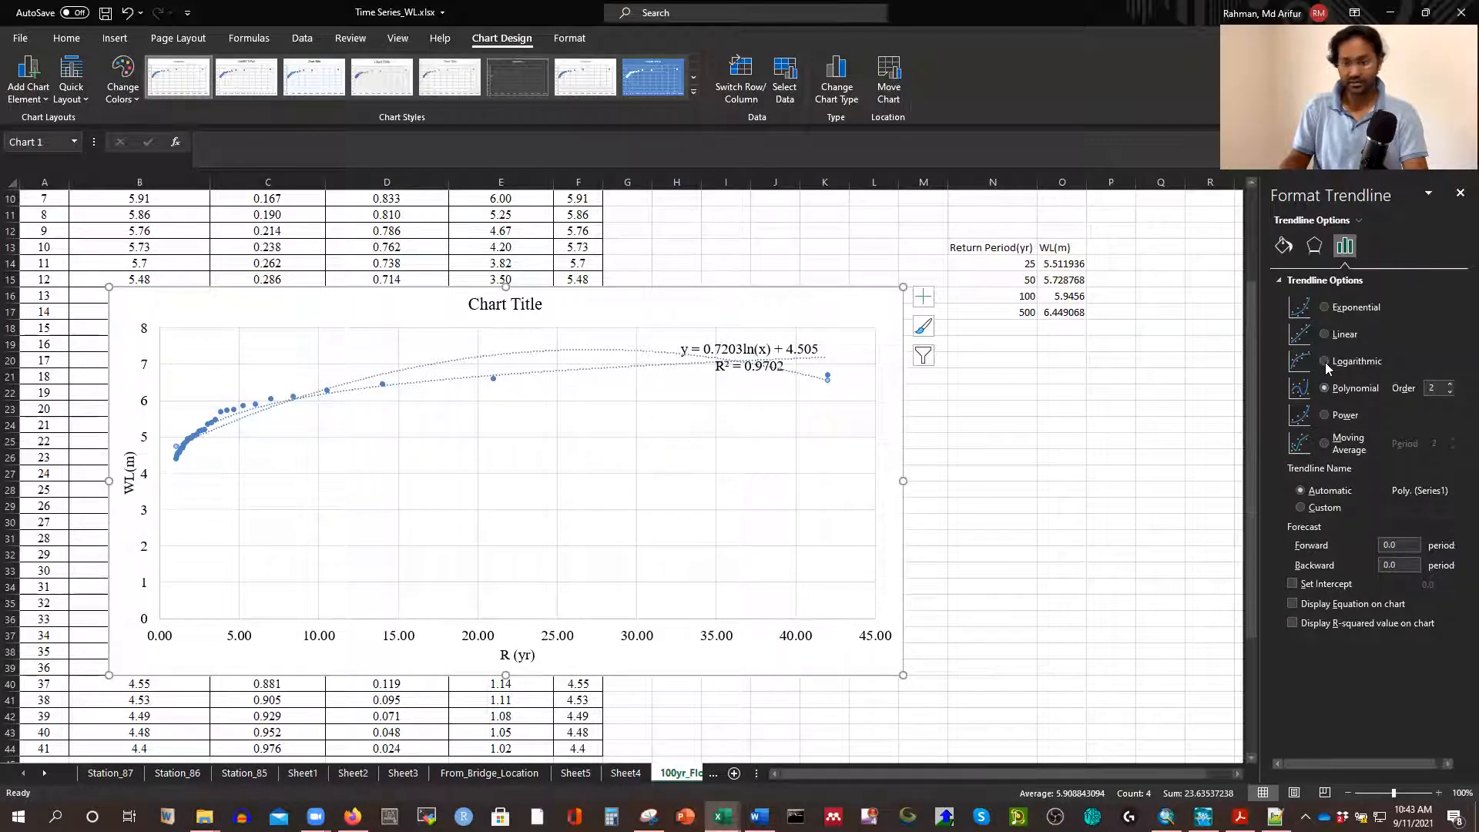
click(1324, 361)
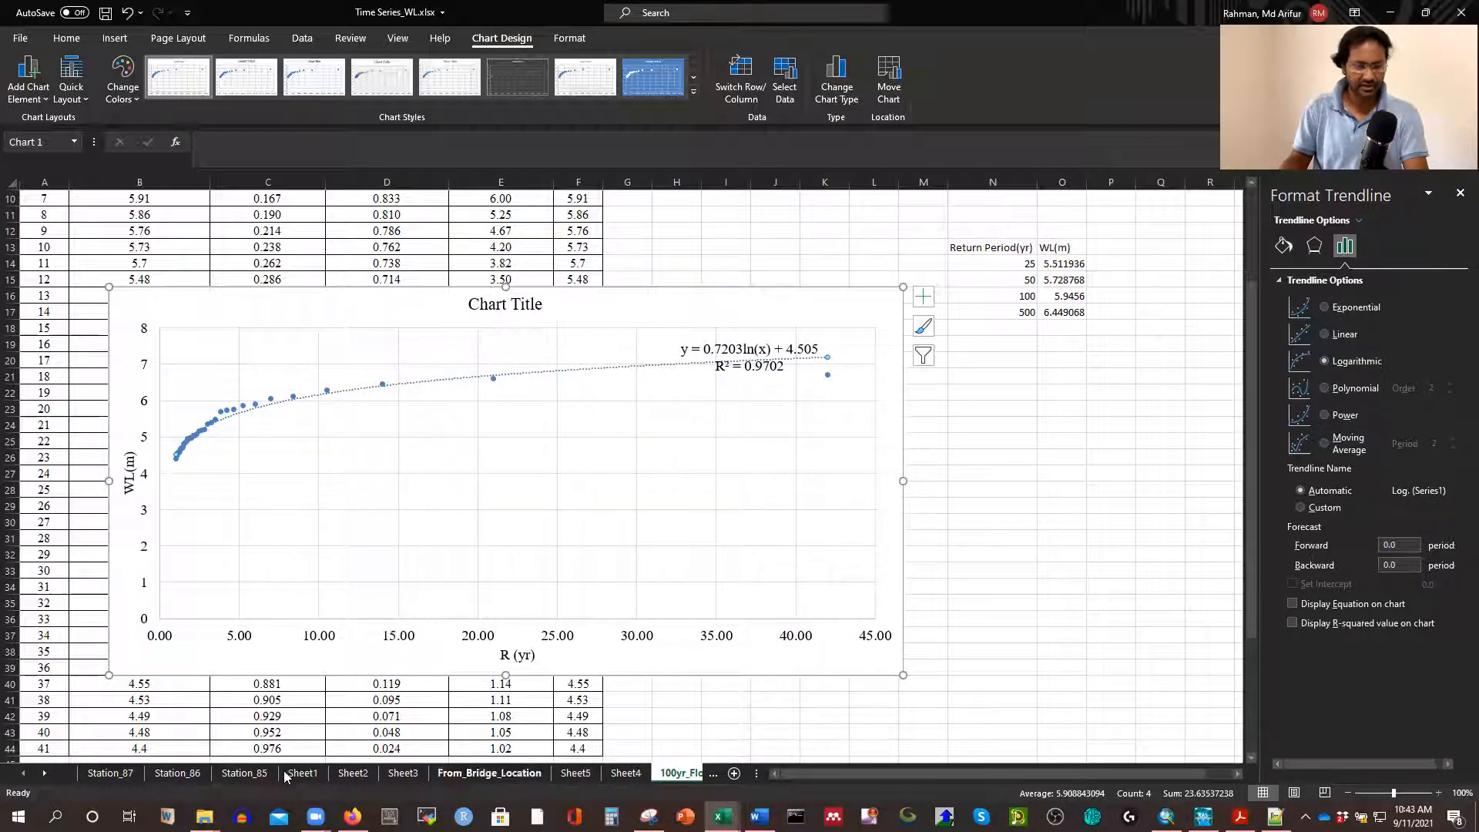
Examine the ranked annual peak water-level tables on Sheet4, Sheet5 and Sheet2
click(637, 779)
scroll(724, 616, up, 5)
scroll(724, 614, down, 5)
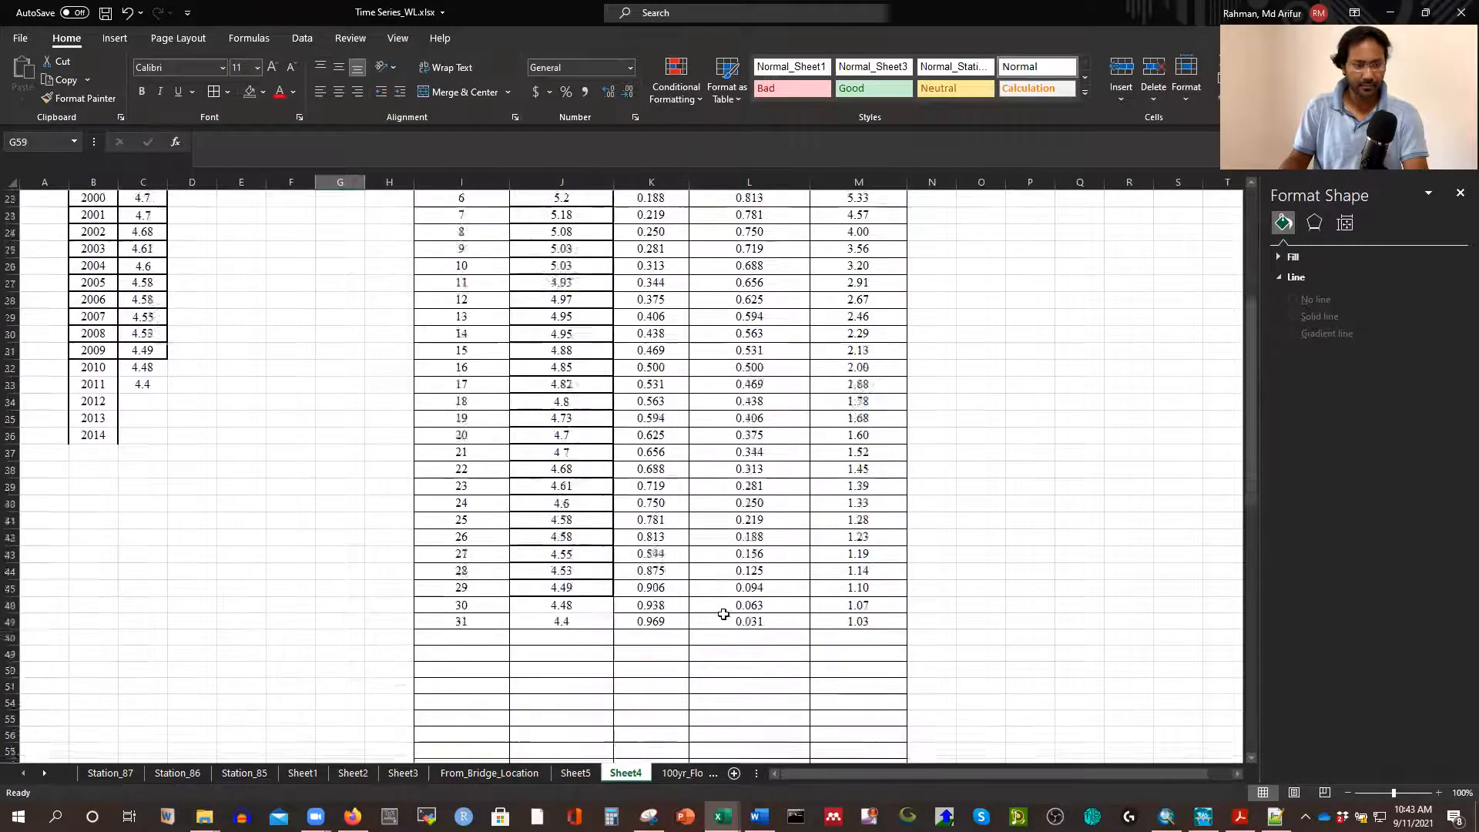
click(576, 773)
scroll(647, 603, up, 3)
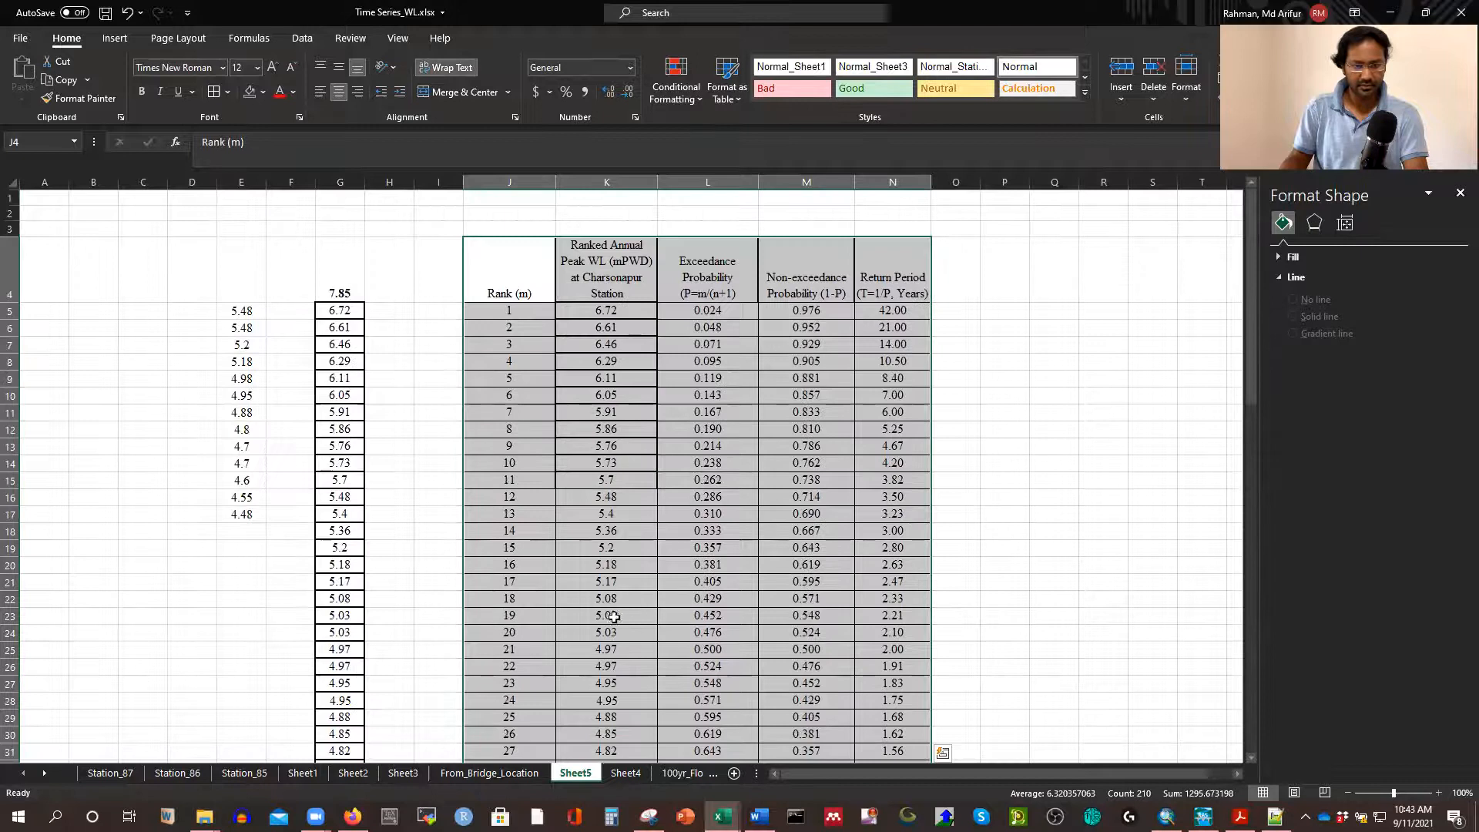
scroll(614, 616, down, 2)
click(353, 772)
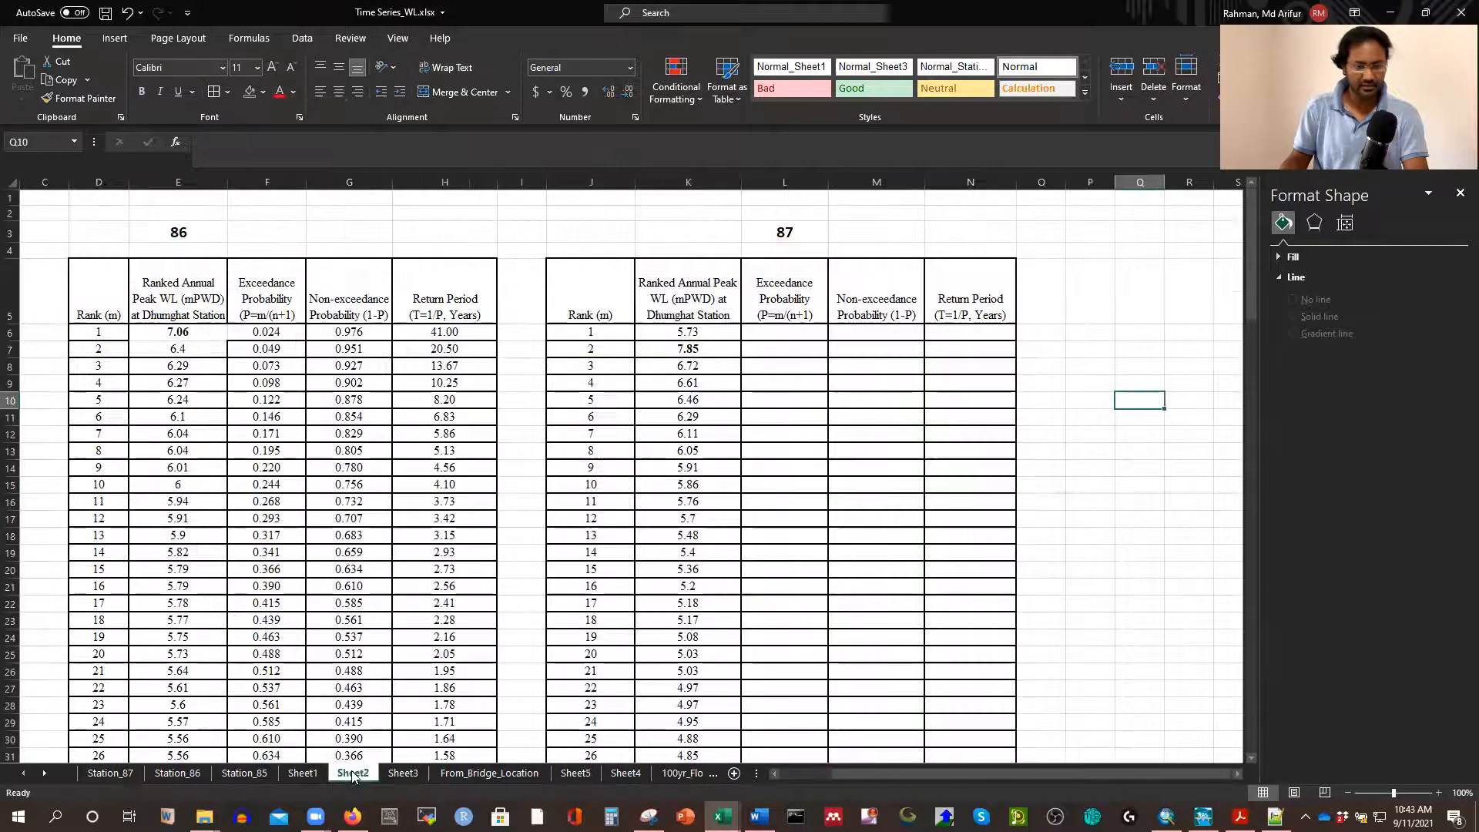
scroll(571, 595, down, 5)
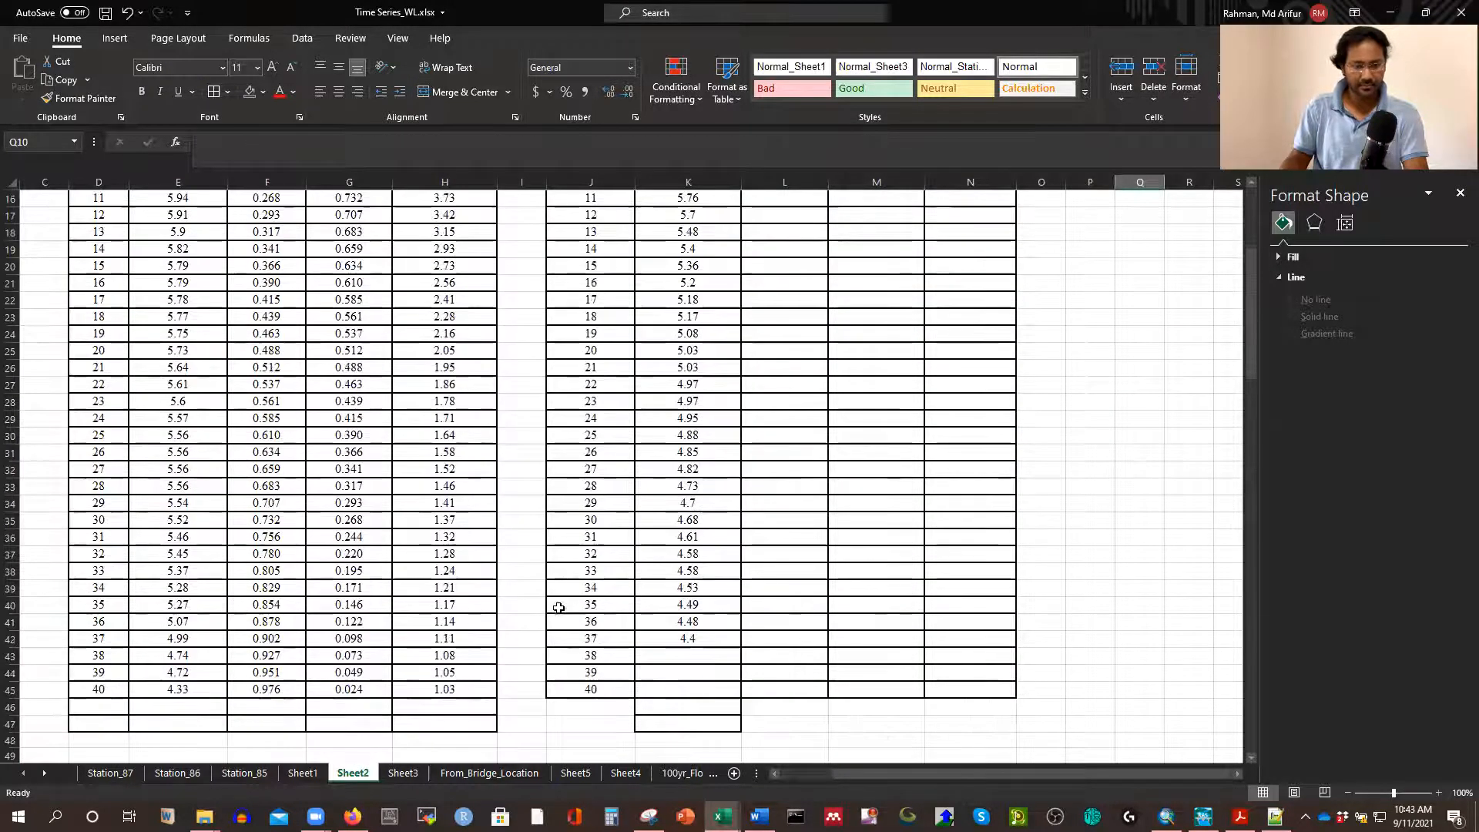
On Sheet3, enlarge the return period chart and move it over the ranked water-level table
click(402, 774)
scroll(671, 534, up, 8)
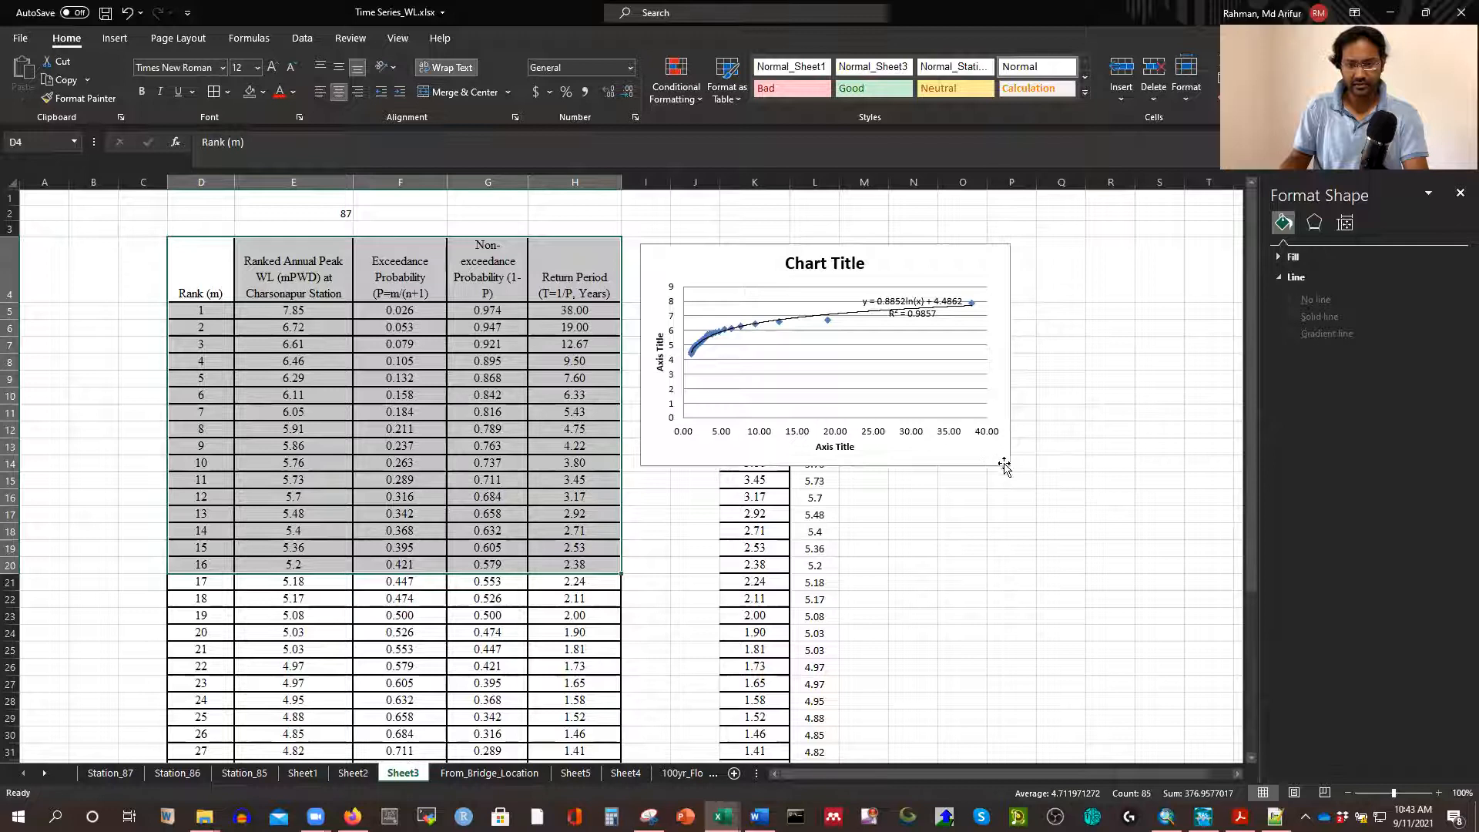
click(1002, 459)
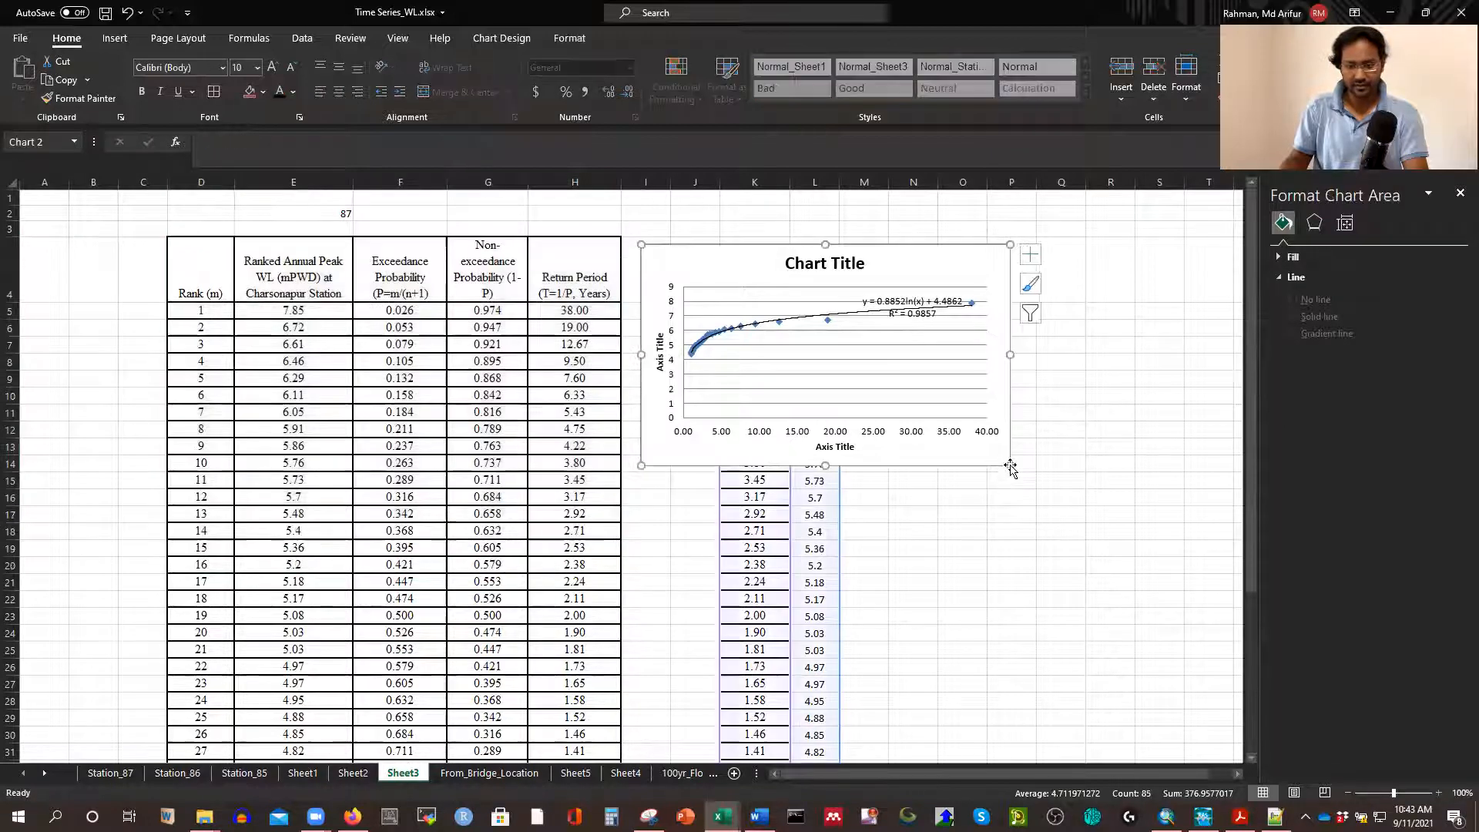
drag(1009, 466, 1169, 606)
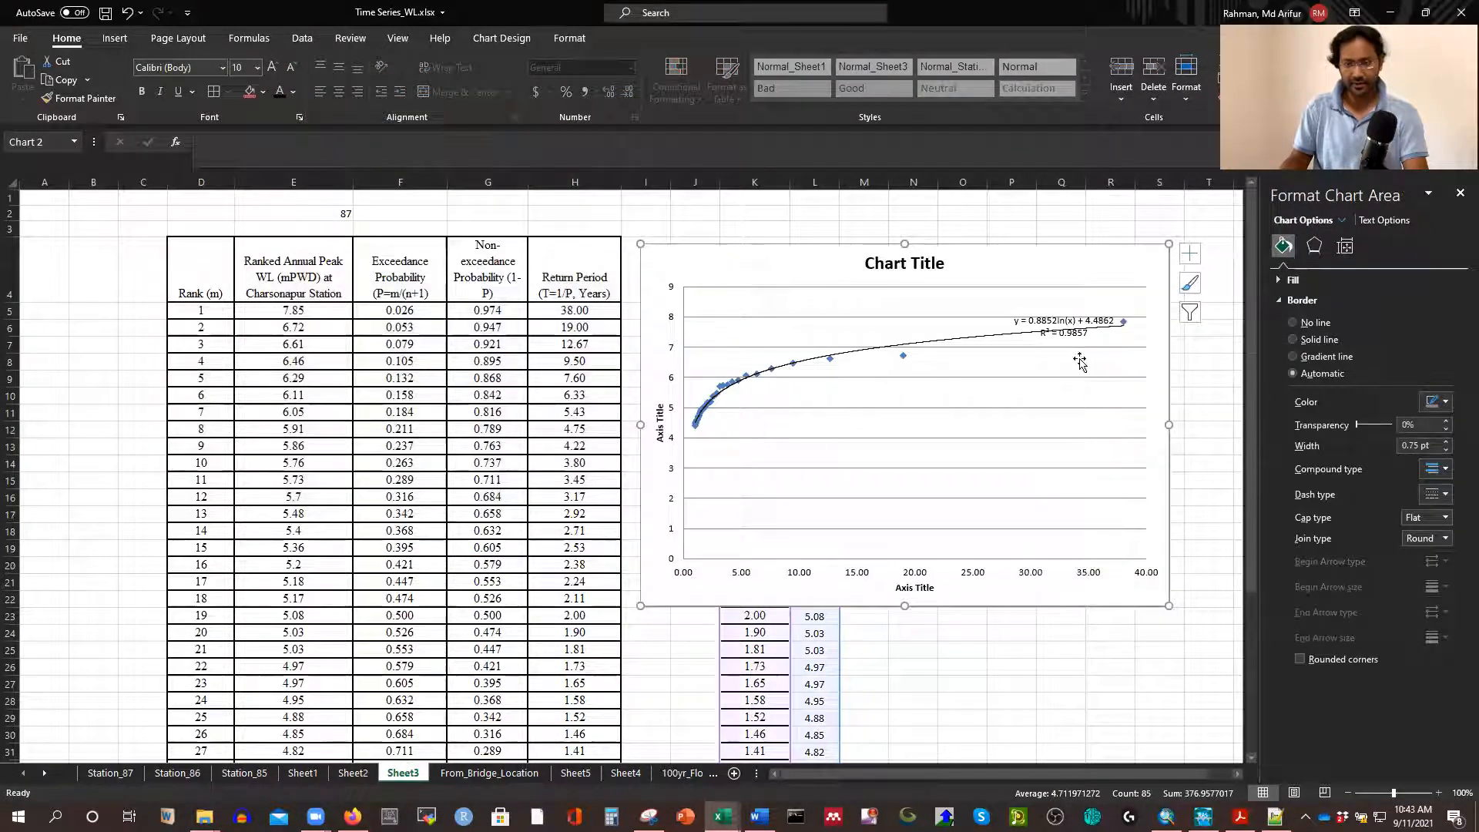
drag(805, 262, 382, 253)
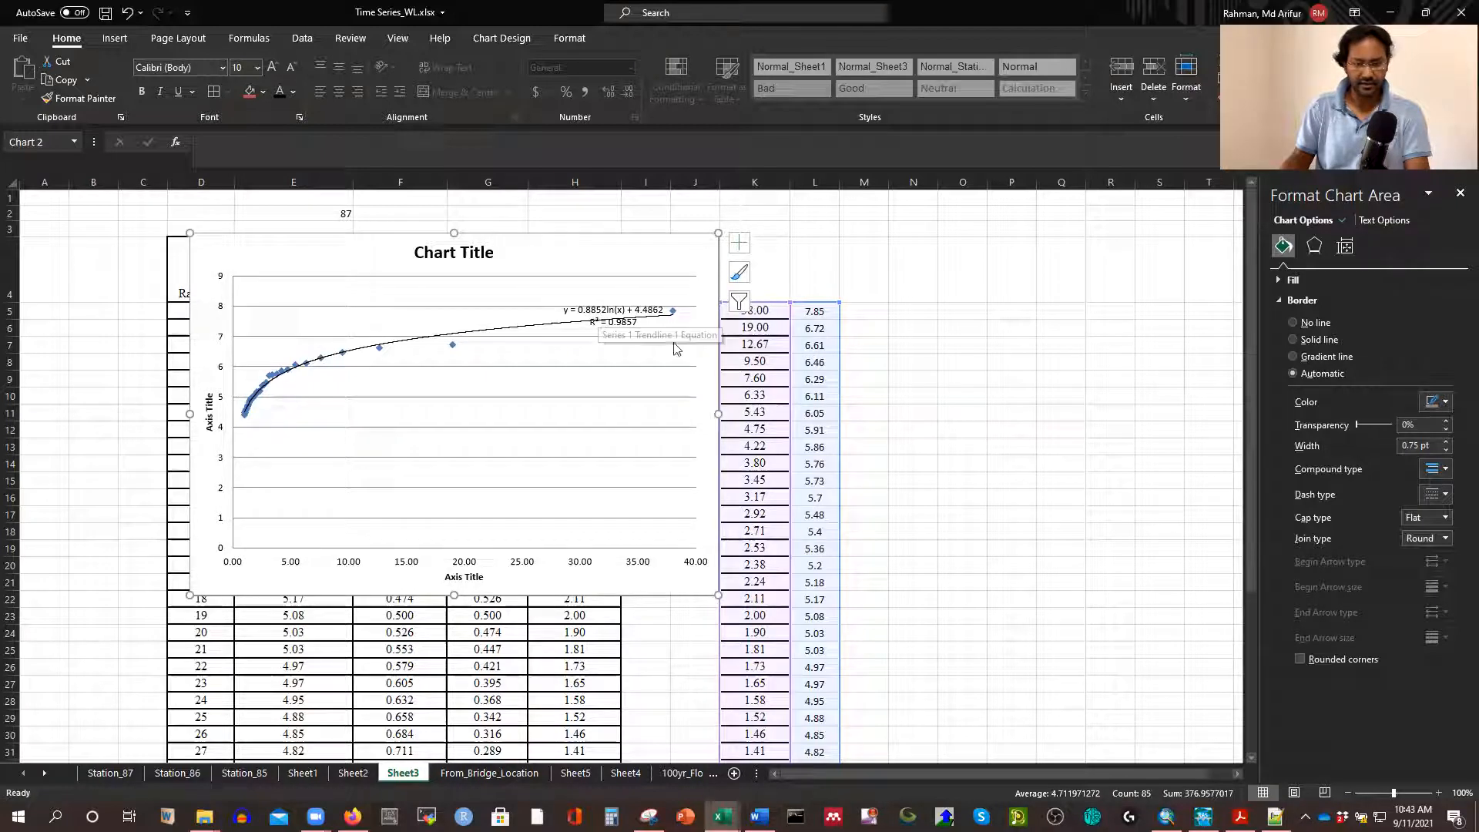
Paste the Sheet3 return period chart's series and trendline into the 100yr_Flood_WL chart, and set the chart's text size to 16
click(588, 309)
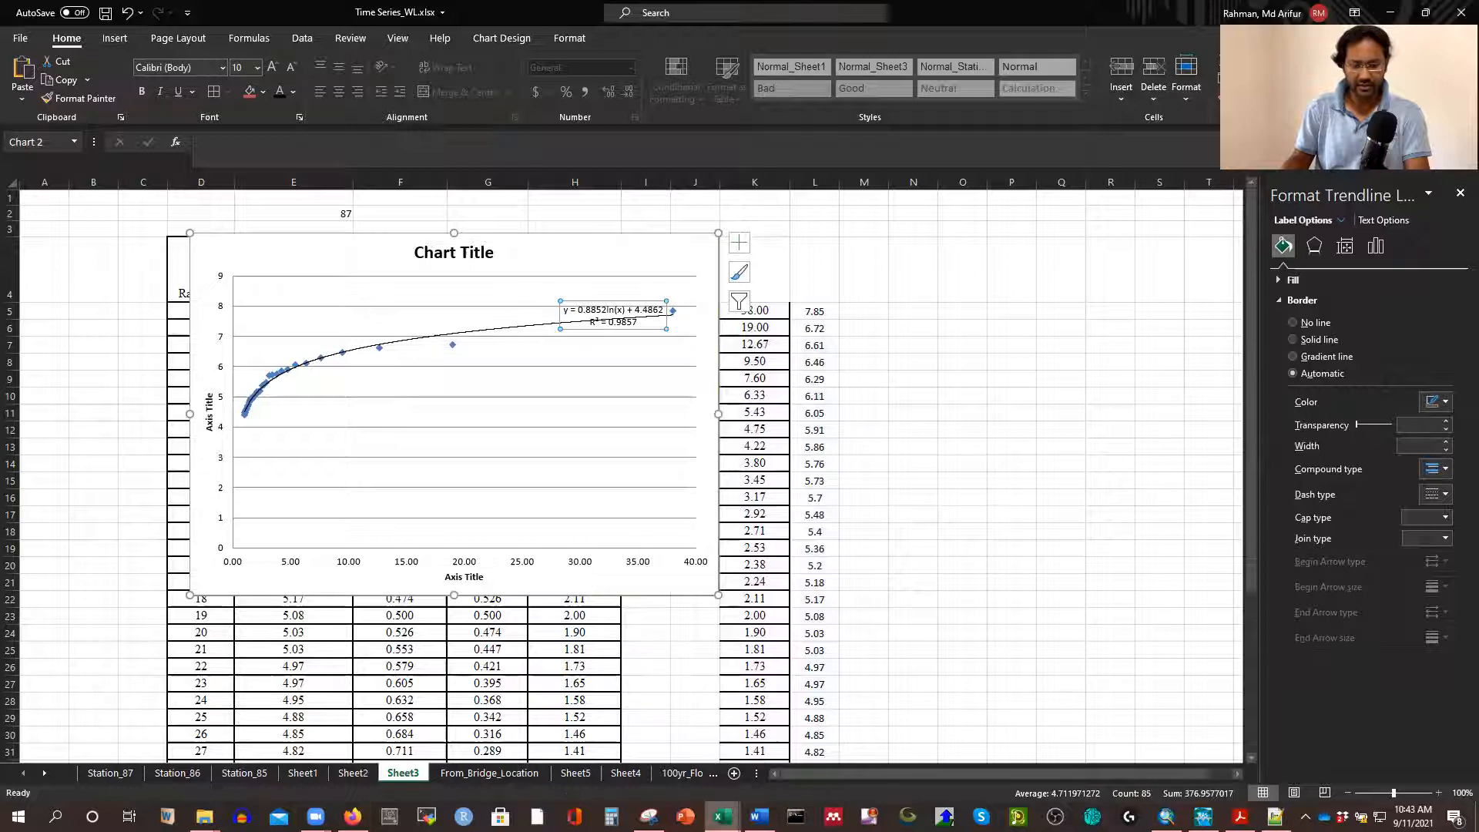
click(1007, 655)
click(684, 775)
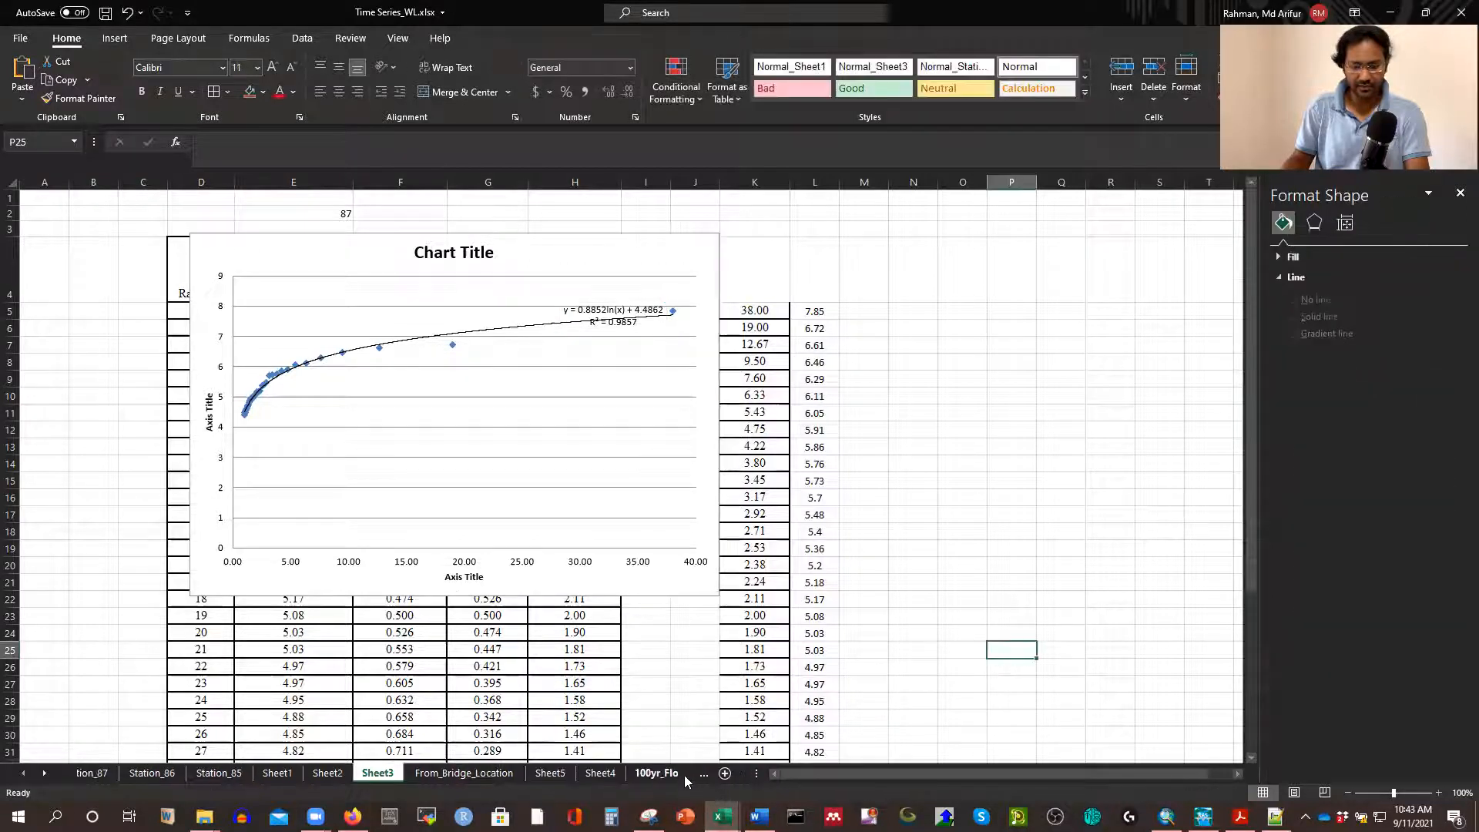
click(681, 473)
key(ctrl+v)
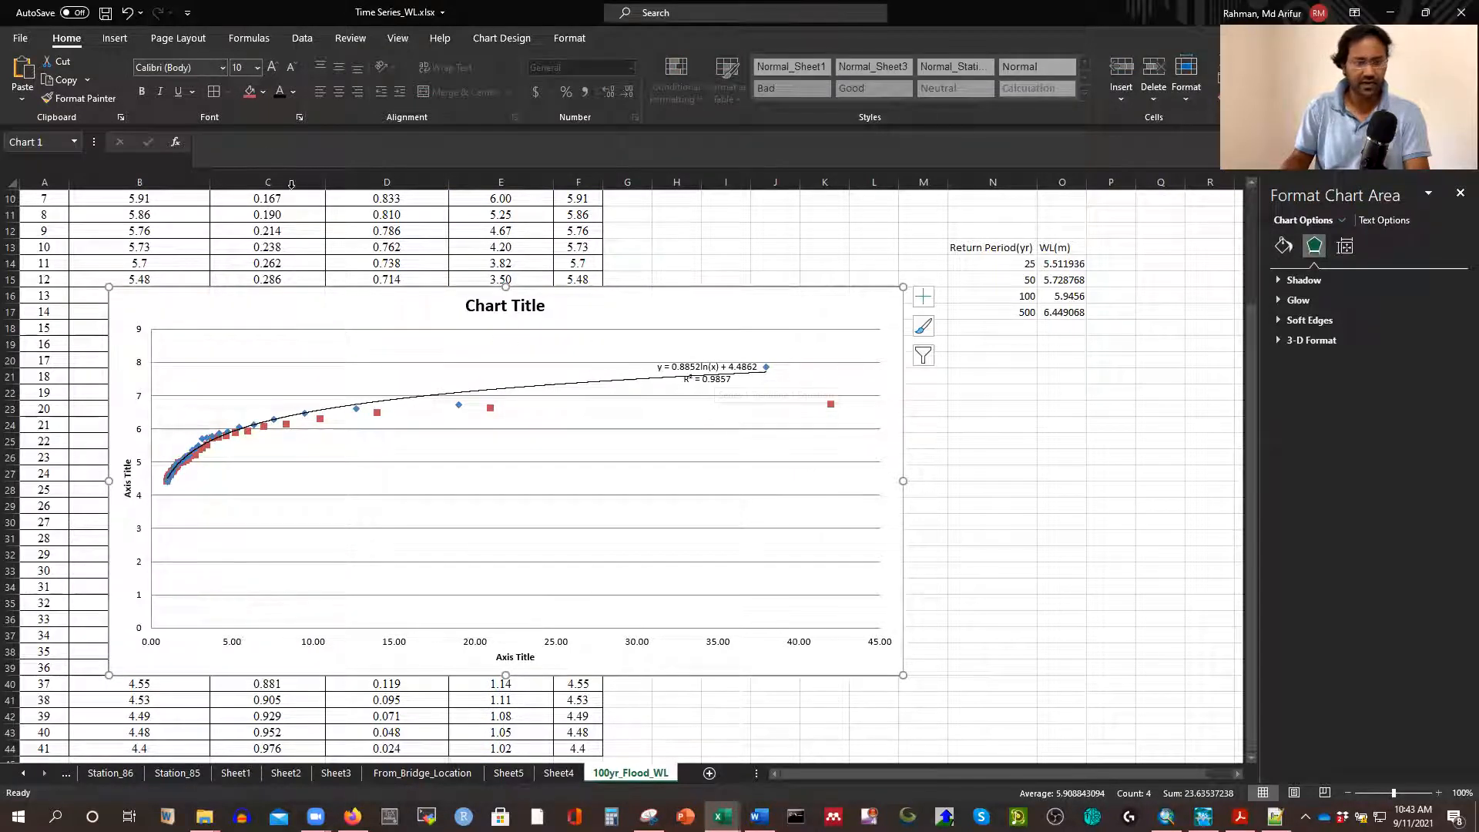
click(257, 67)
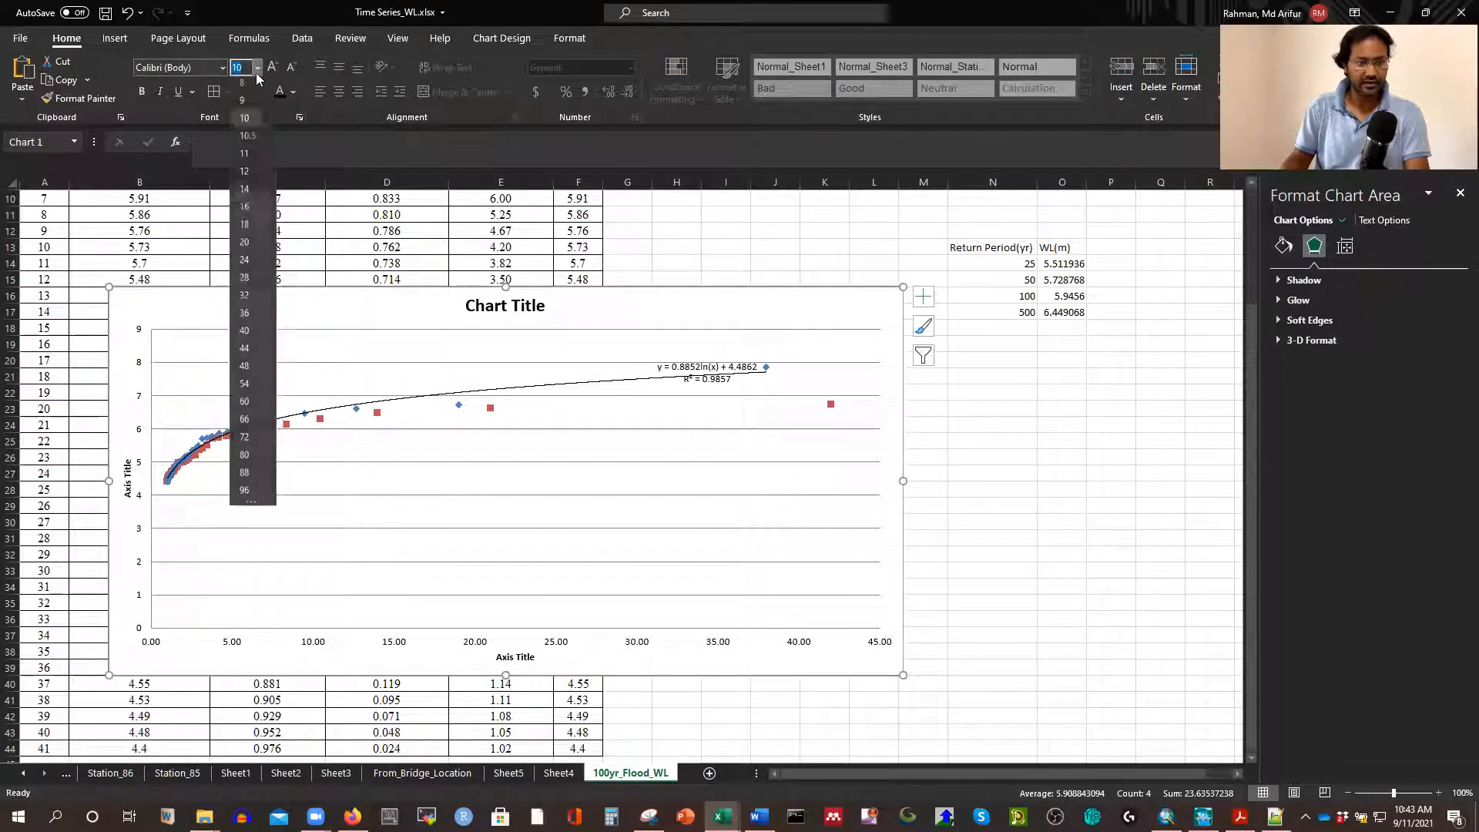
click(245, 211)
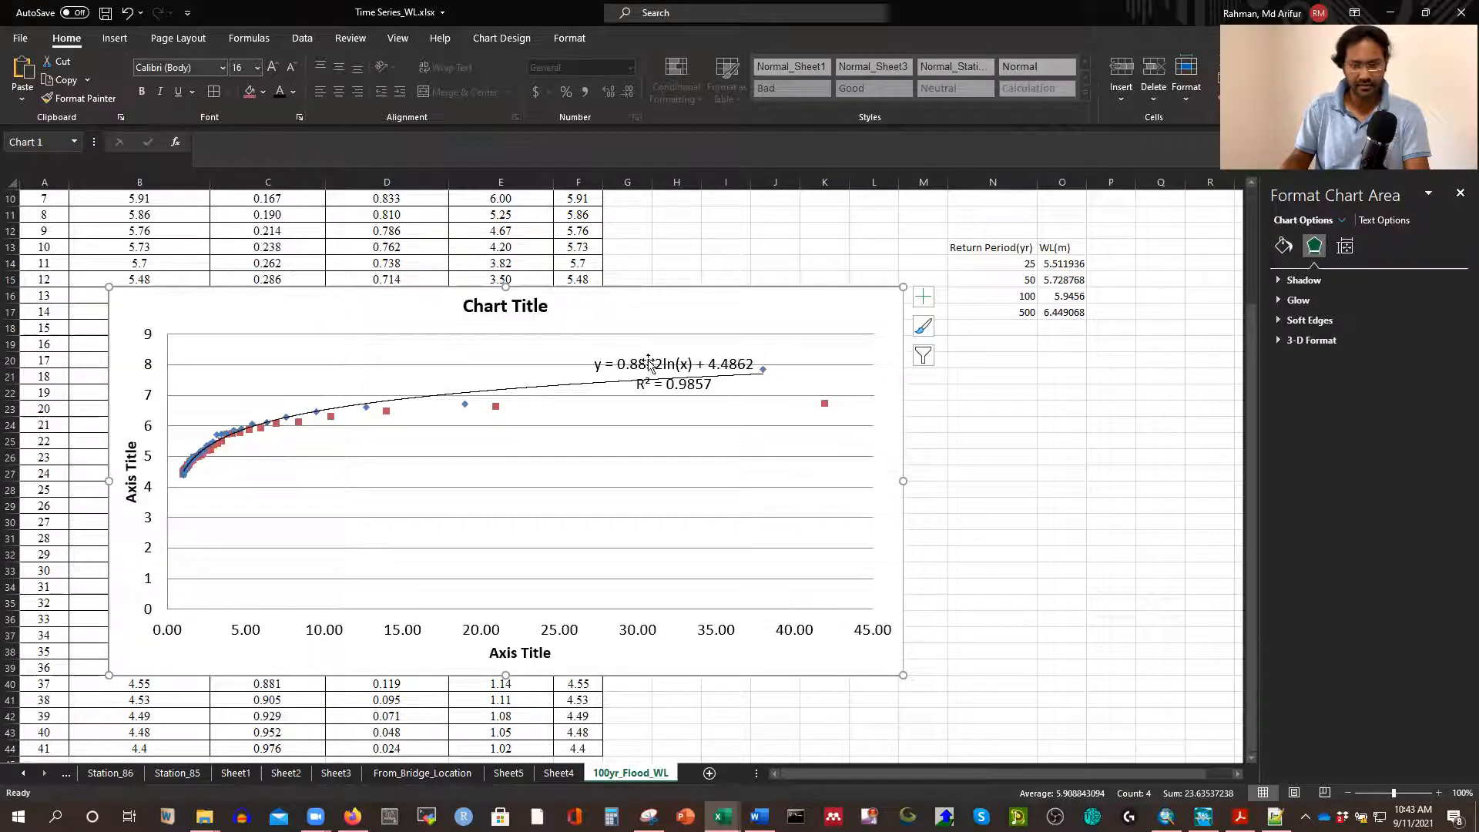
Try calculating the 25-year water level in P14 with =0.8852*N14+4.4862, and clear the cell
click(1110, 250)
click(1105, 266)
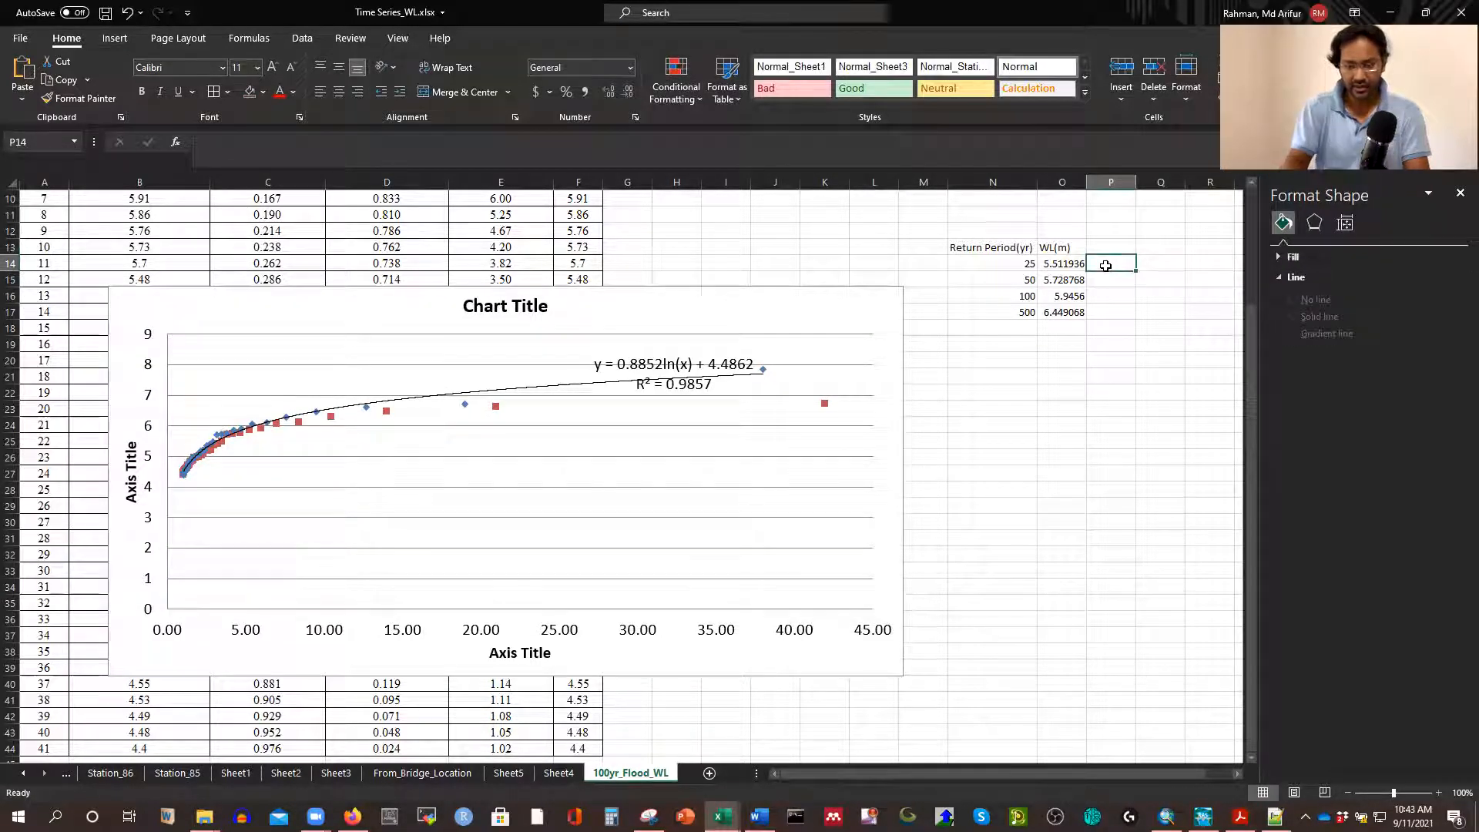
text(=0.8852*)
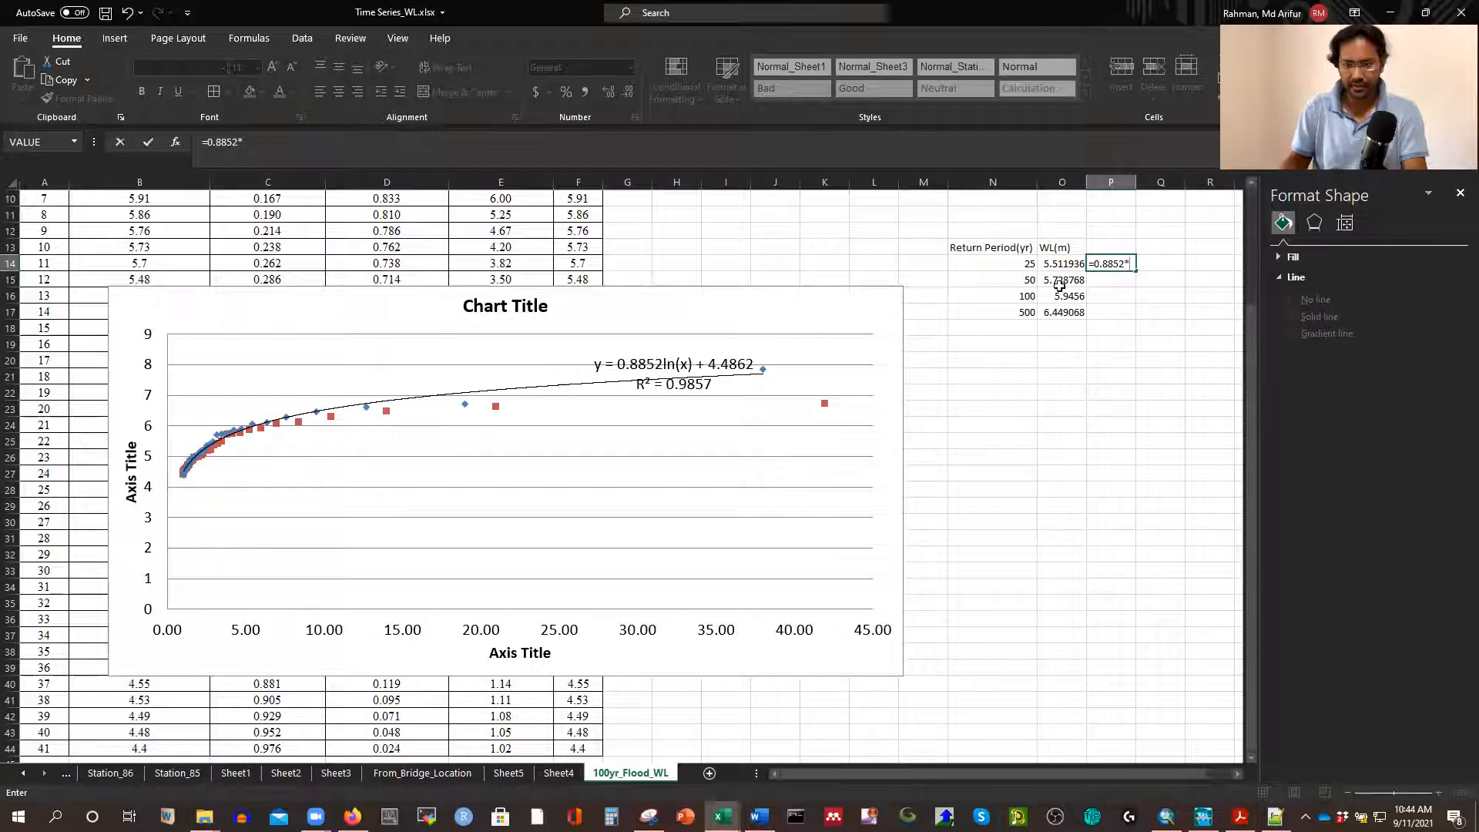
click(1030, 263)
text(+4)
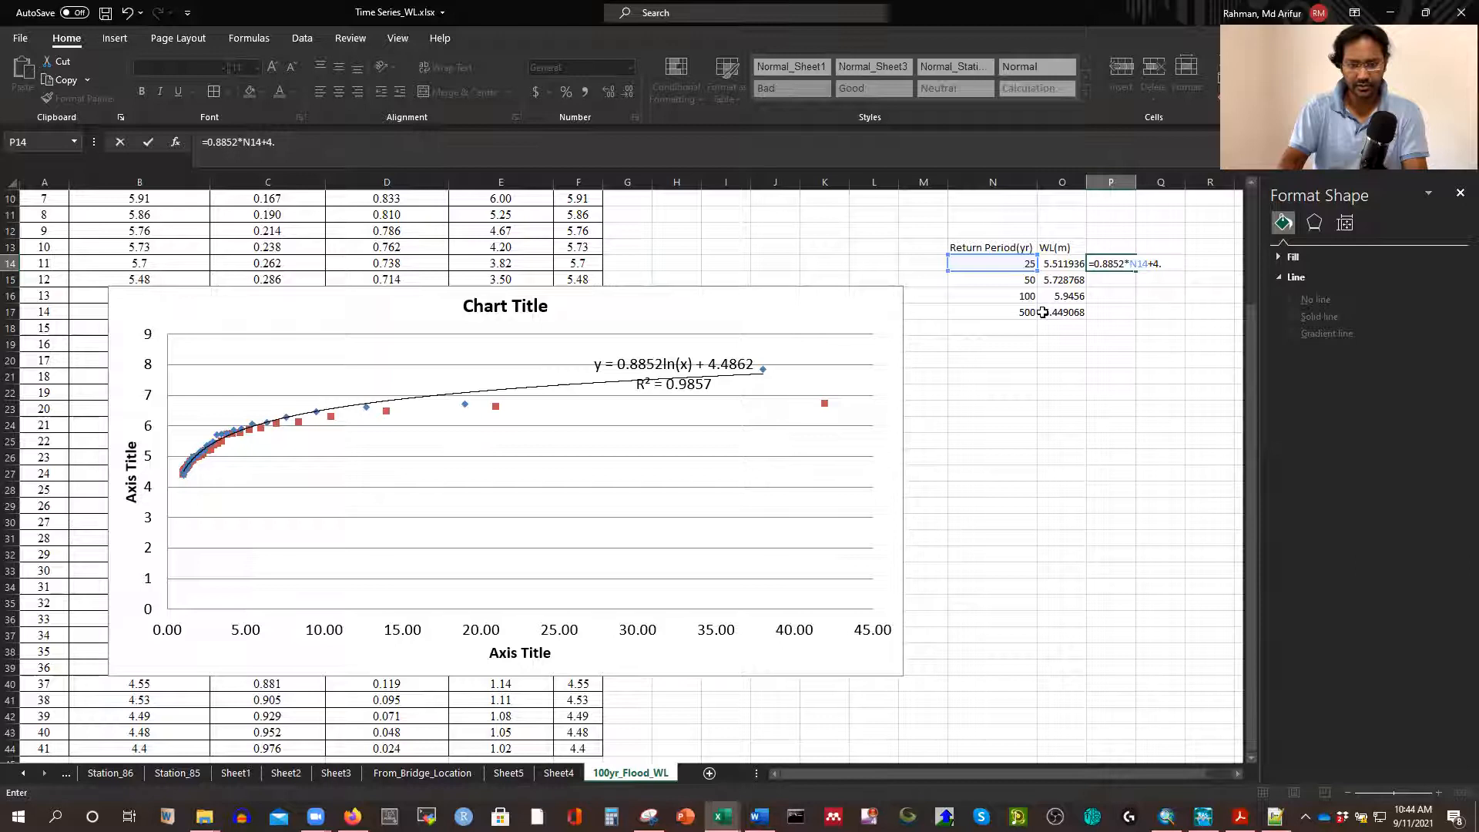
text(.4862)
key(Return)
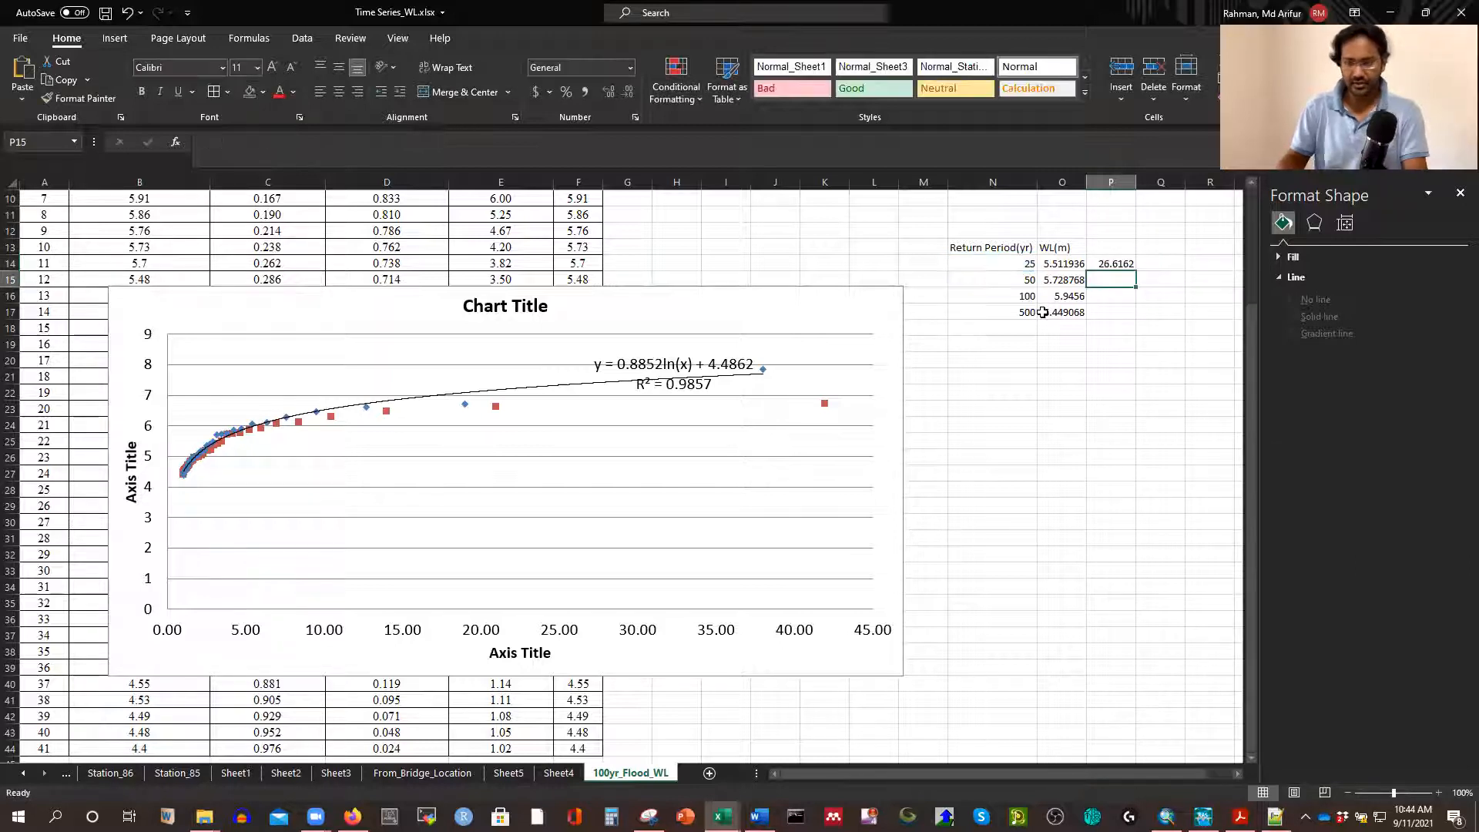
click(1115, 263)
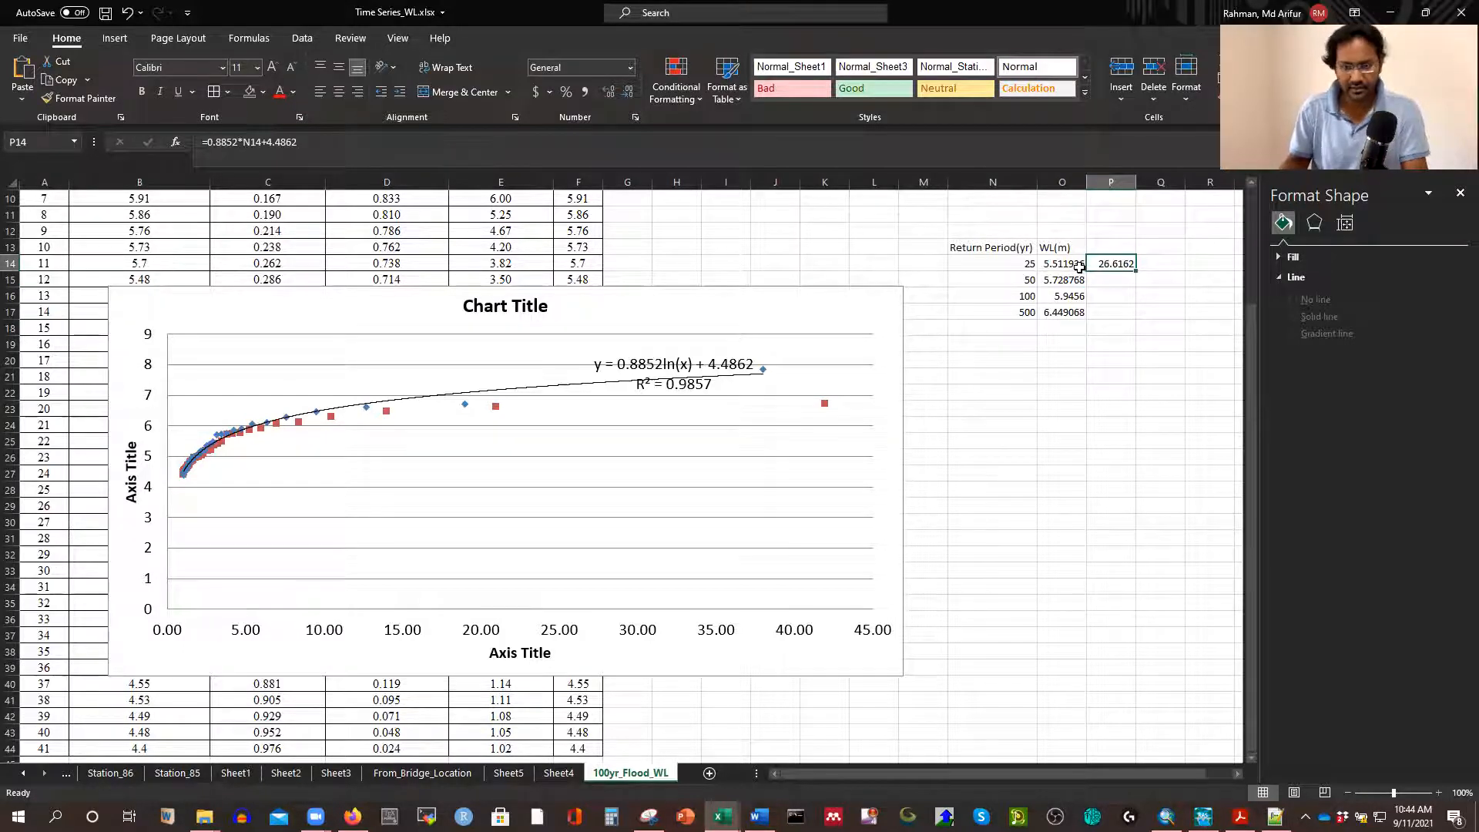
click(1117, 314)
click(1114, 263)
key(Delete)
Calculate the 25-year water level in P14 with =0.8852*LOG(N14)+4.4862
text(=)
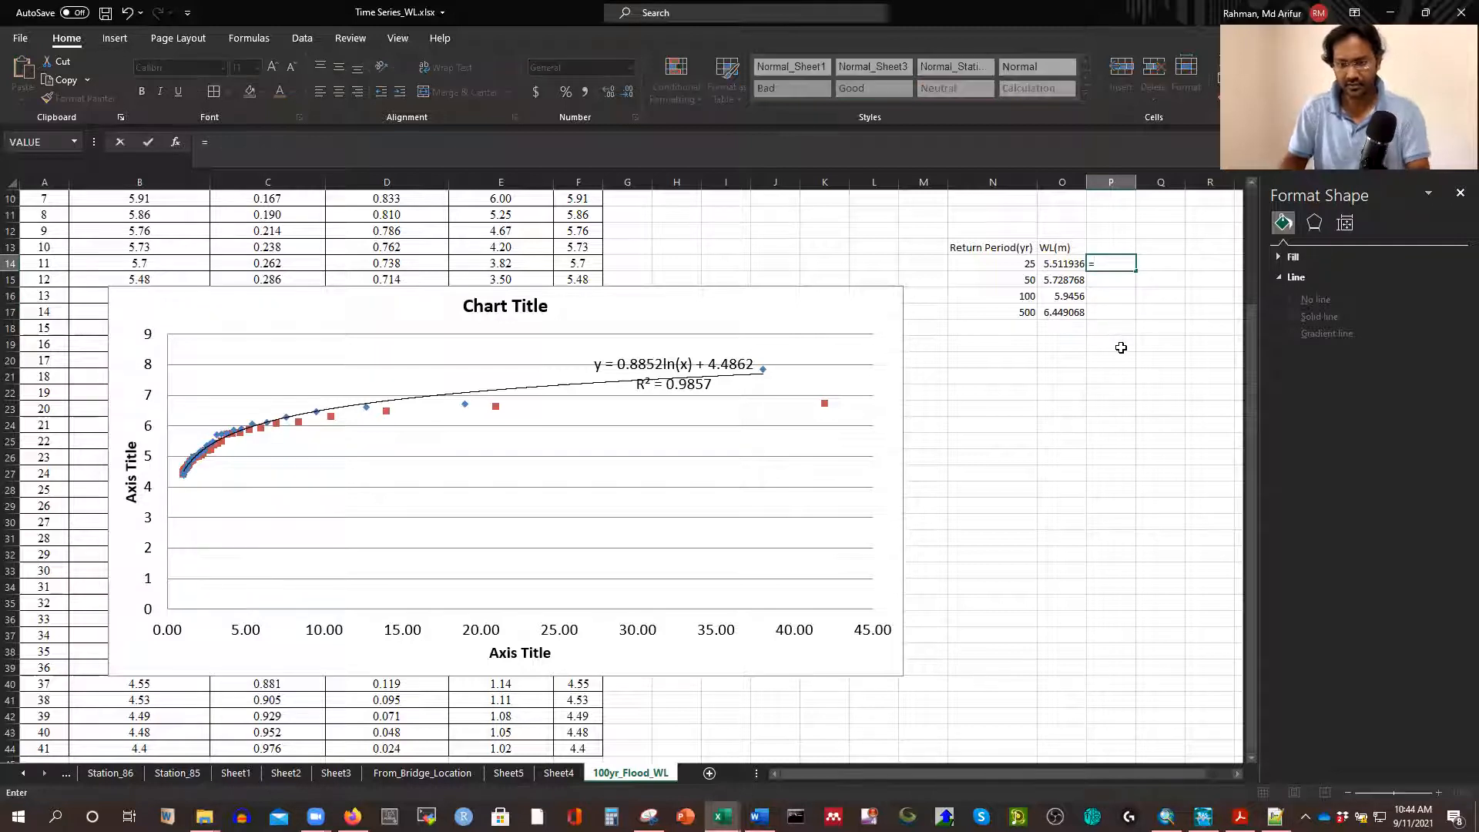
text(0.885)
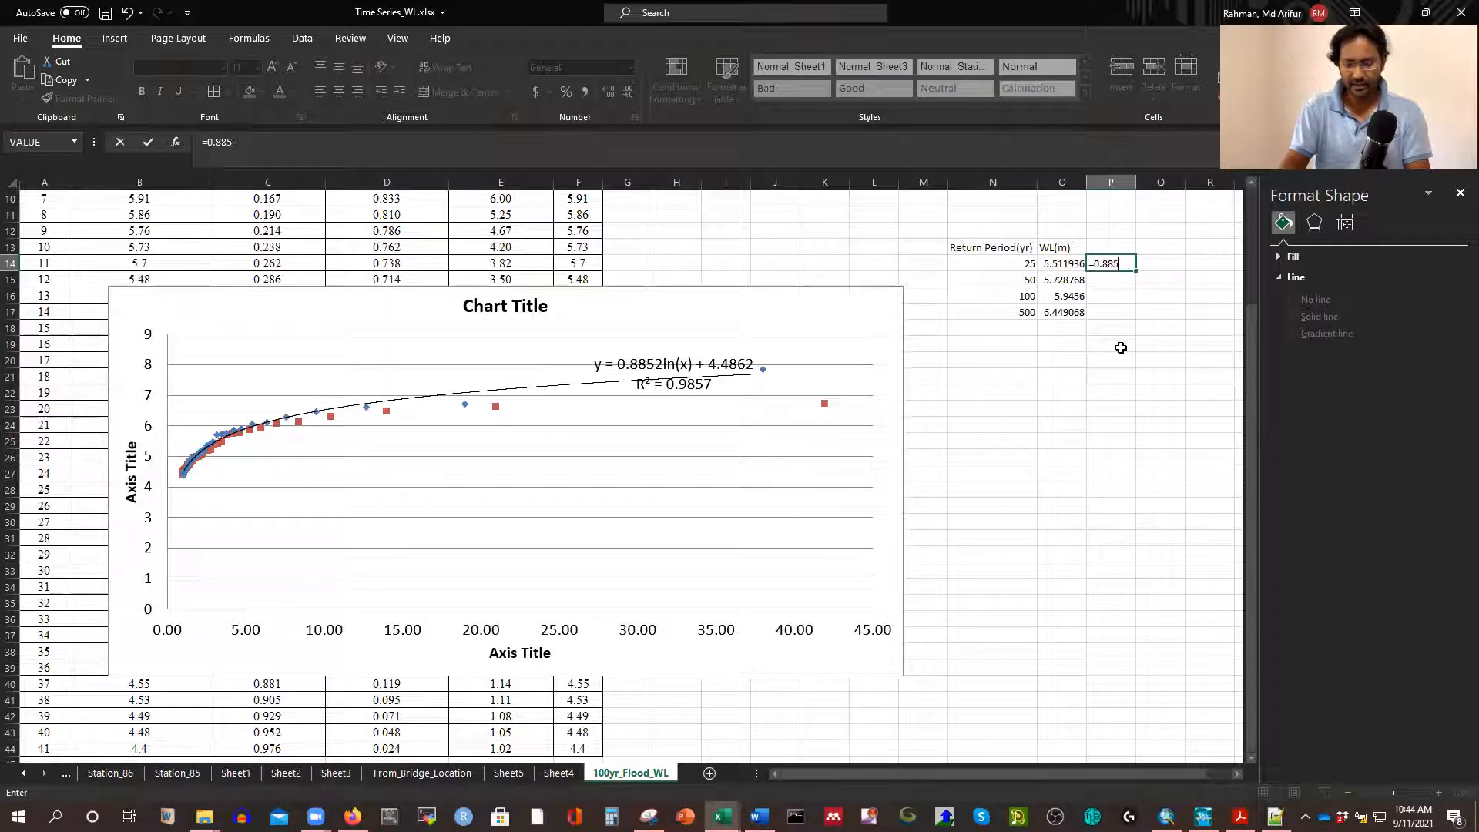
text(2*lo)
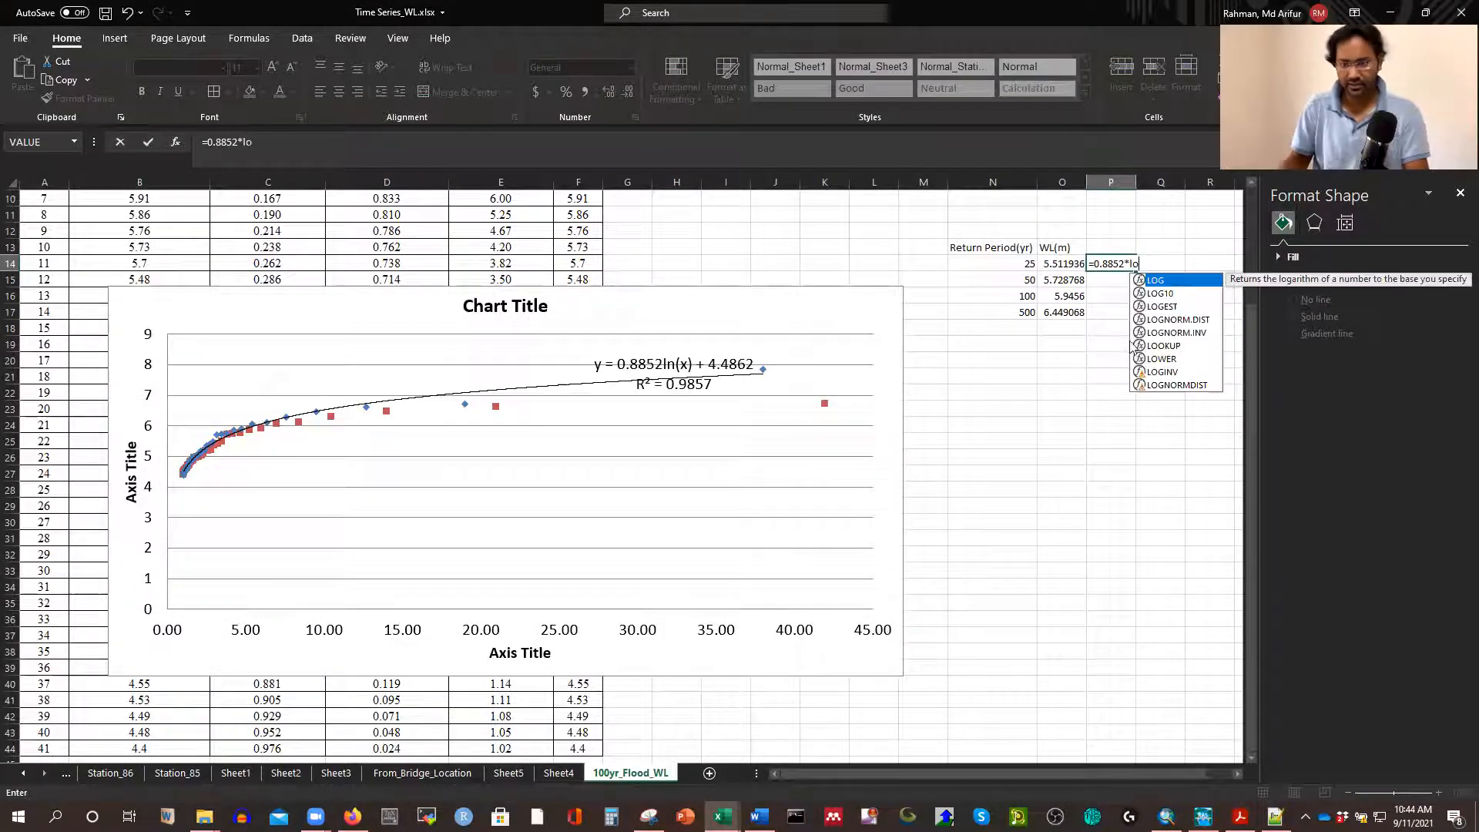
double_click(1157, 282)
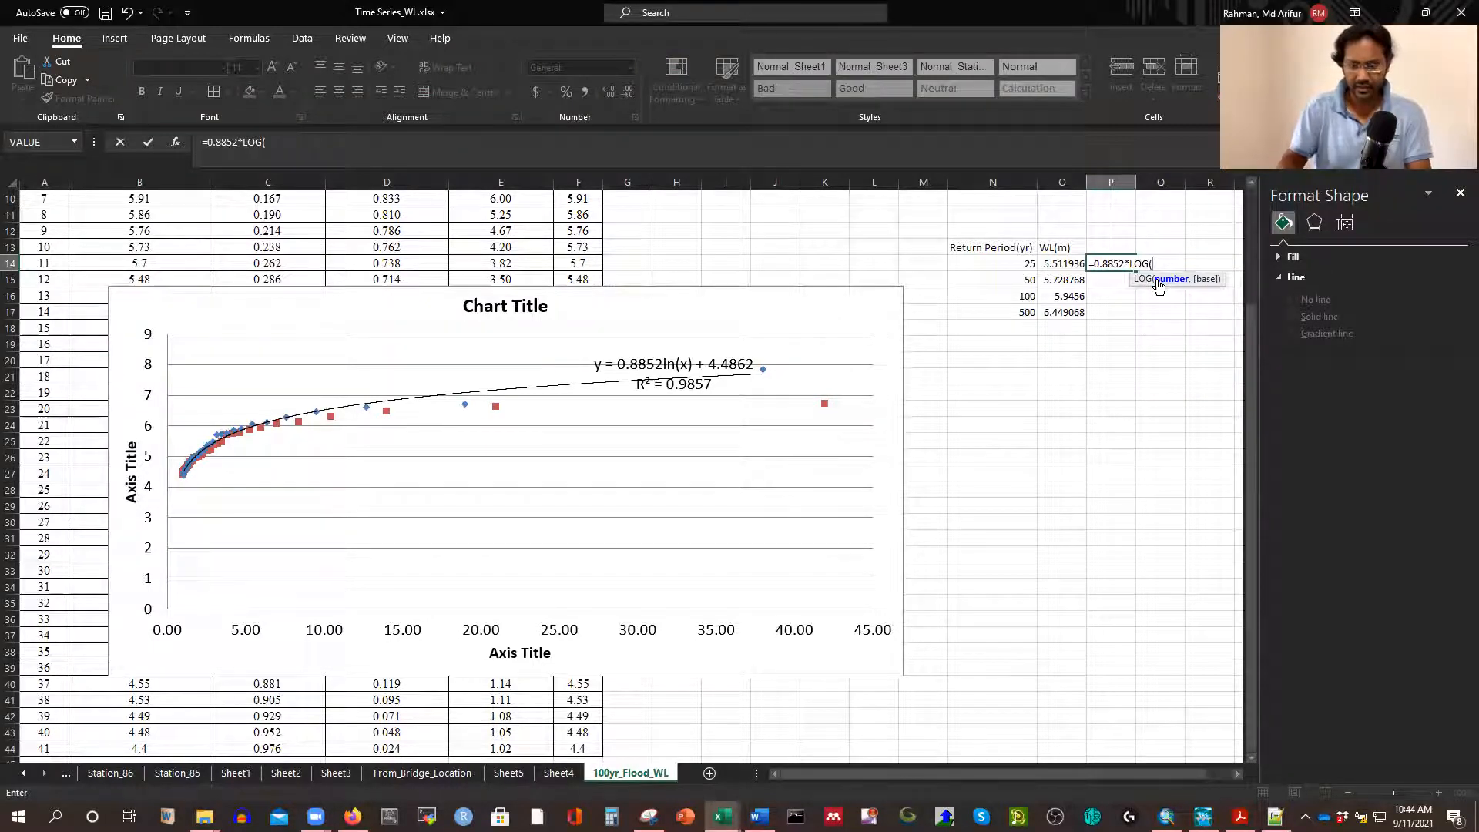
click(1014, 263)
text()+)
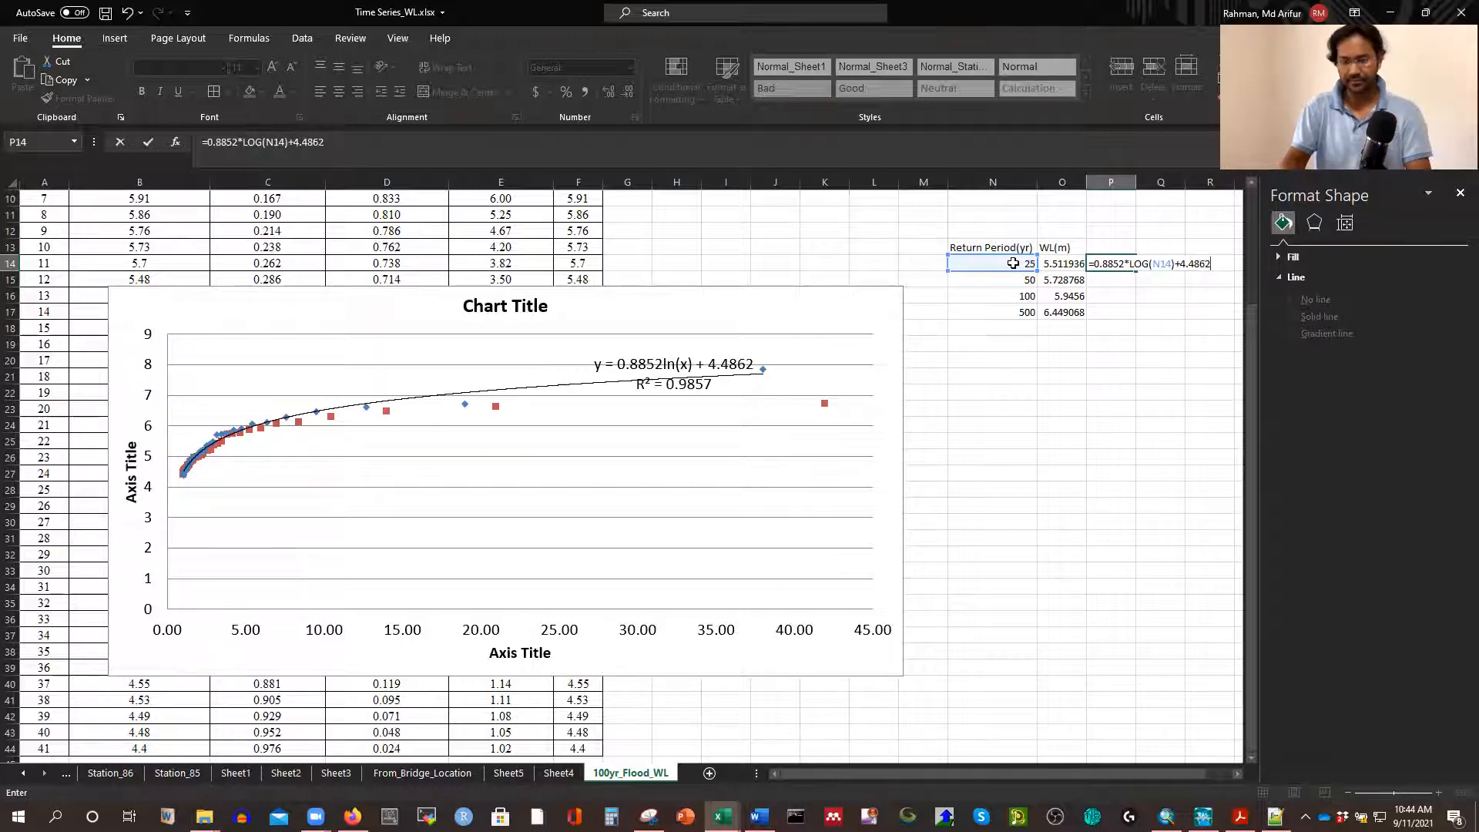
text(4.4862)
key(Return)
Fill the P14 formula down to P17 for the 50-, 100- and 500-year return periods
click(1112, 263)
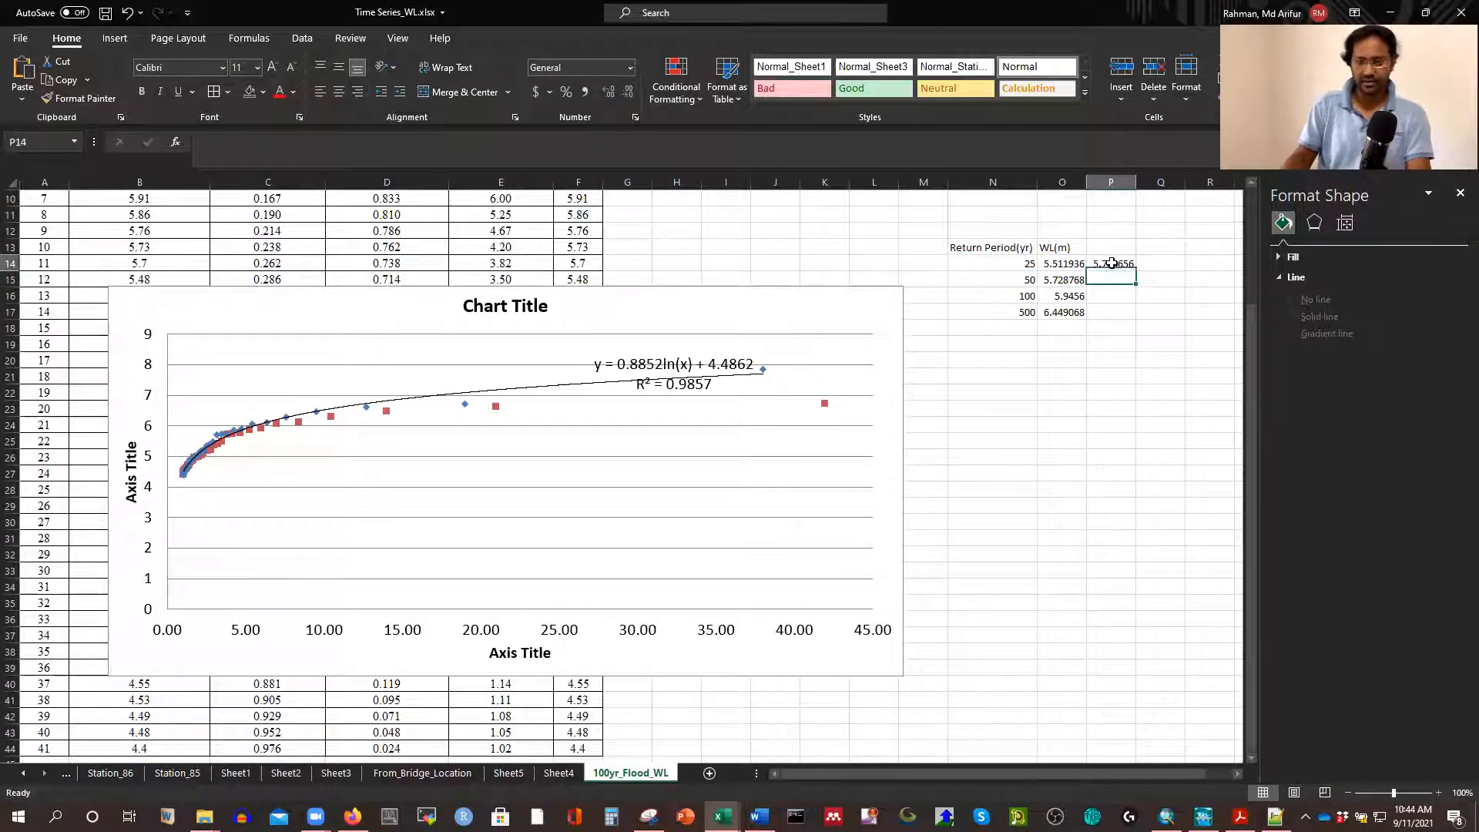
drag(1137, 272, 1137, 314)
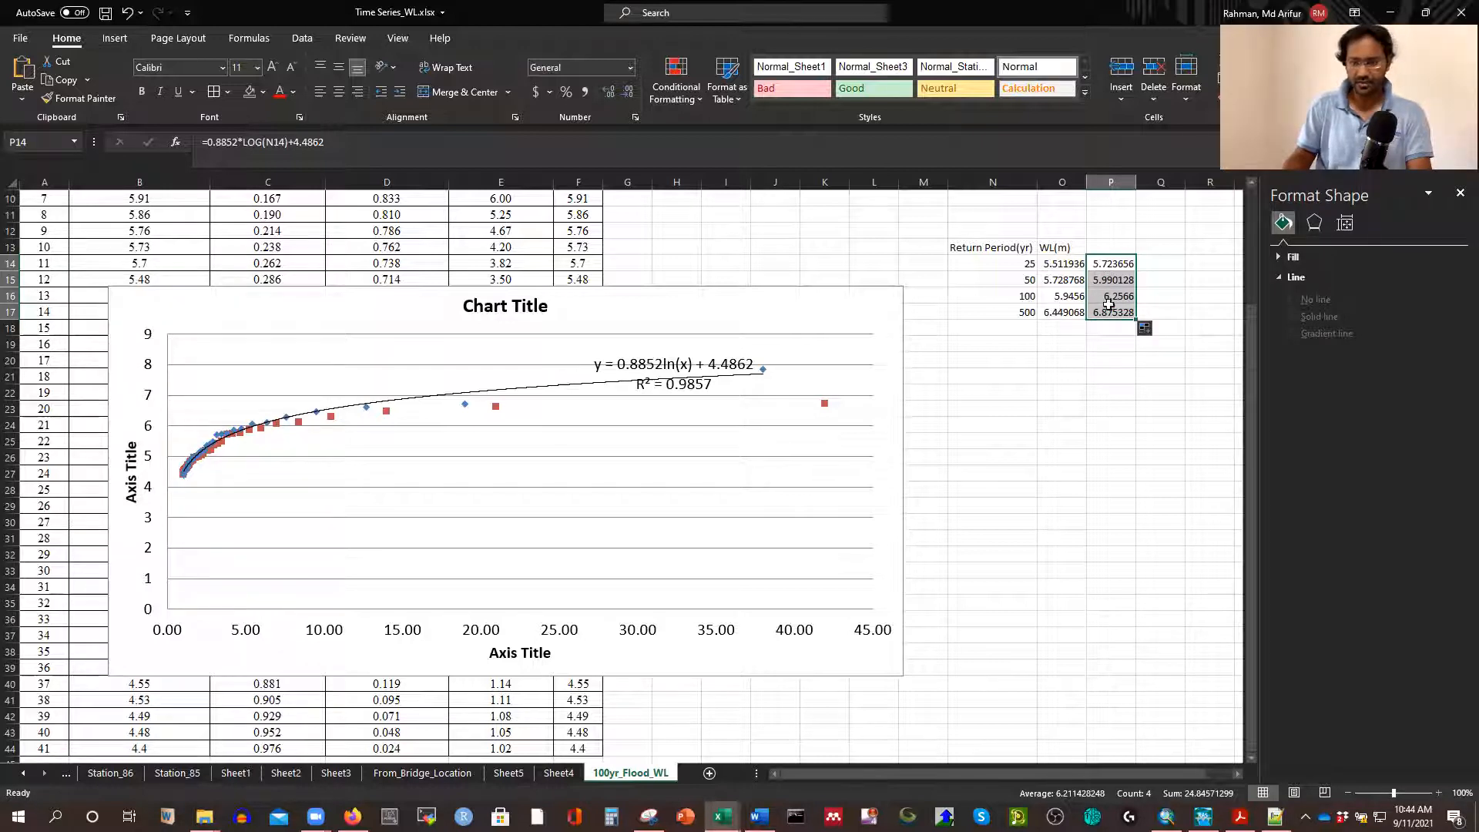
click(1108, 301)
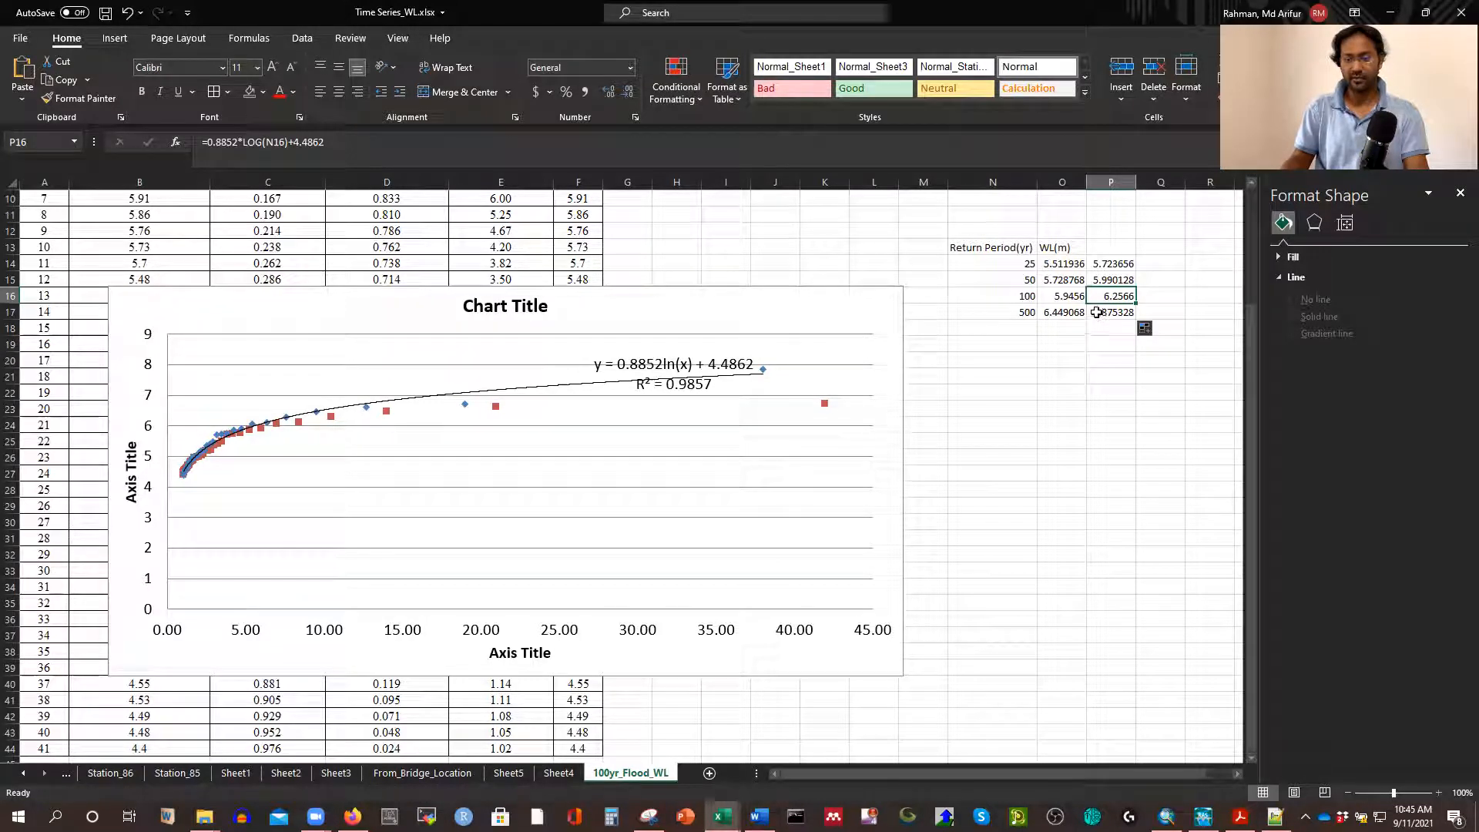
click(1050, 375)
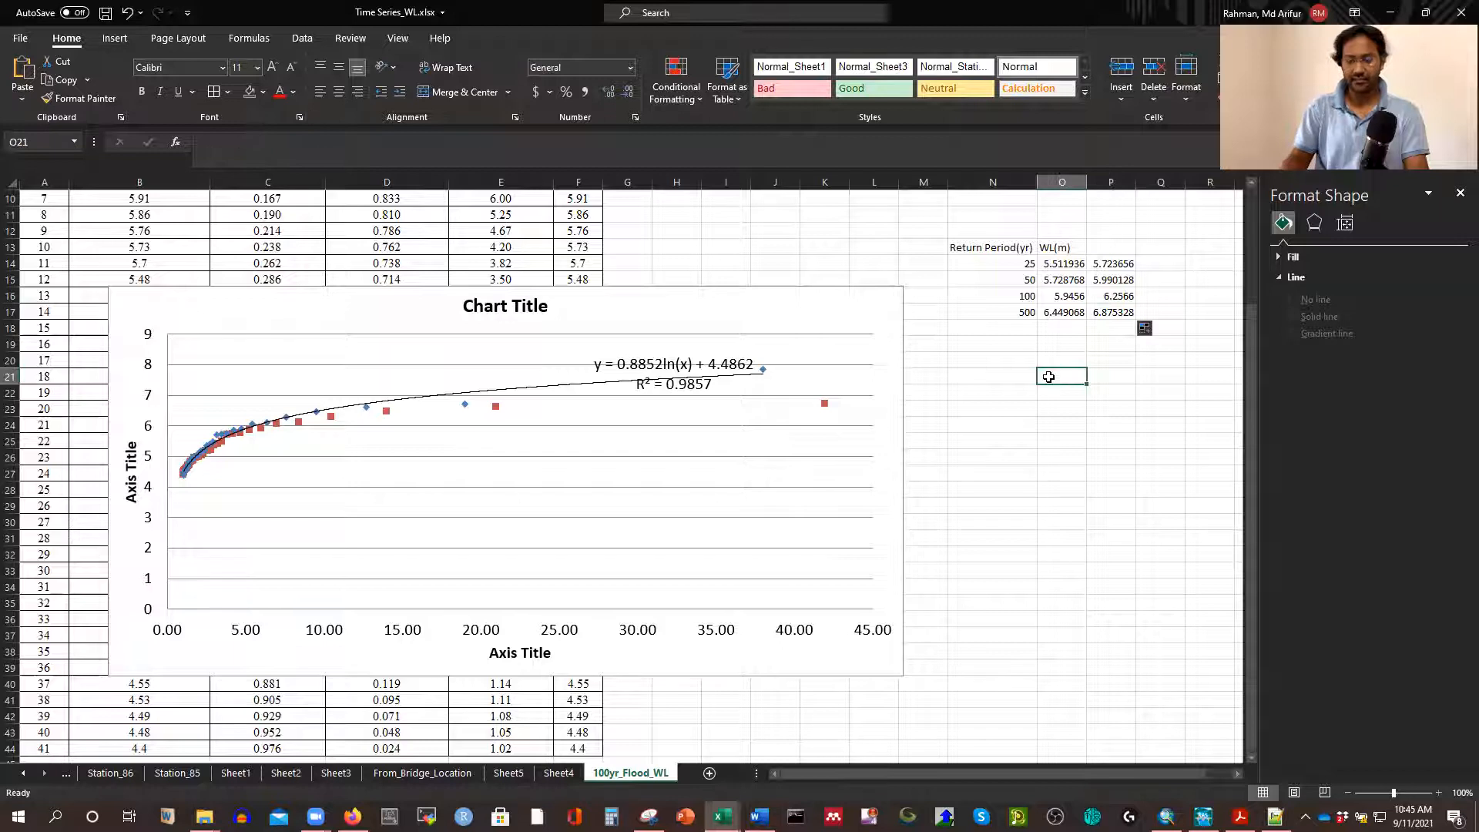
text(7.85)
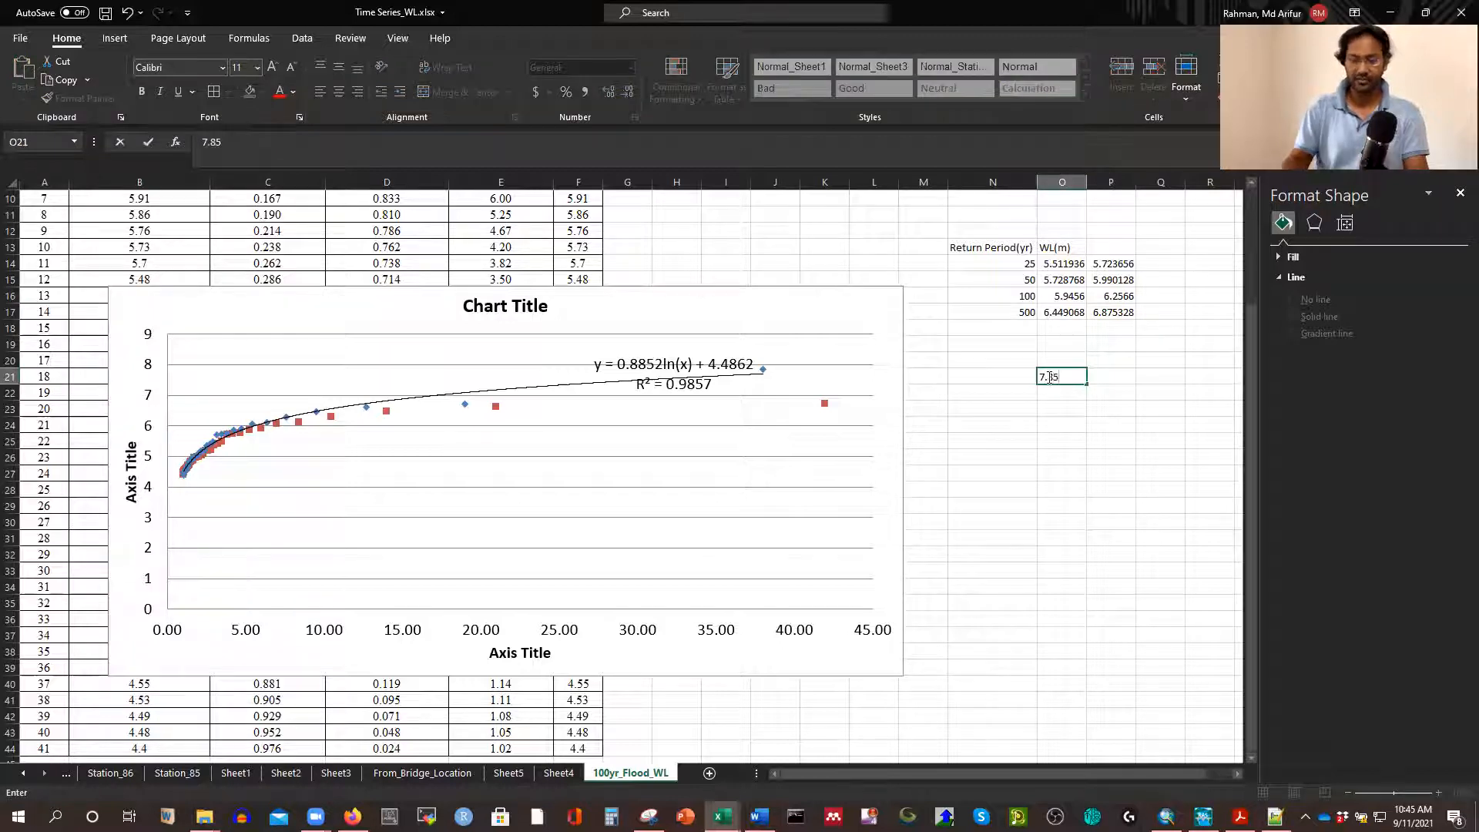
click(1070, 493)
drag(1015, 347, 1063, 396)
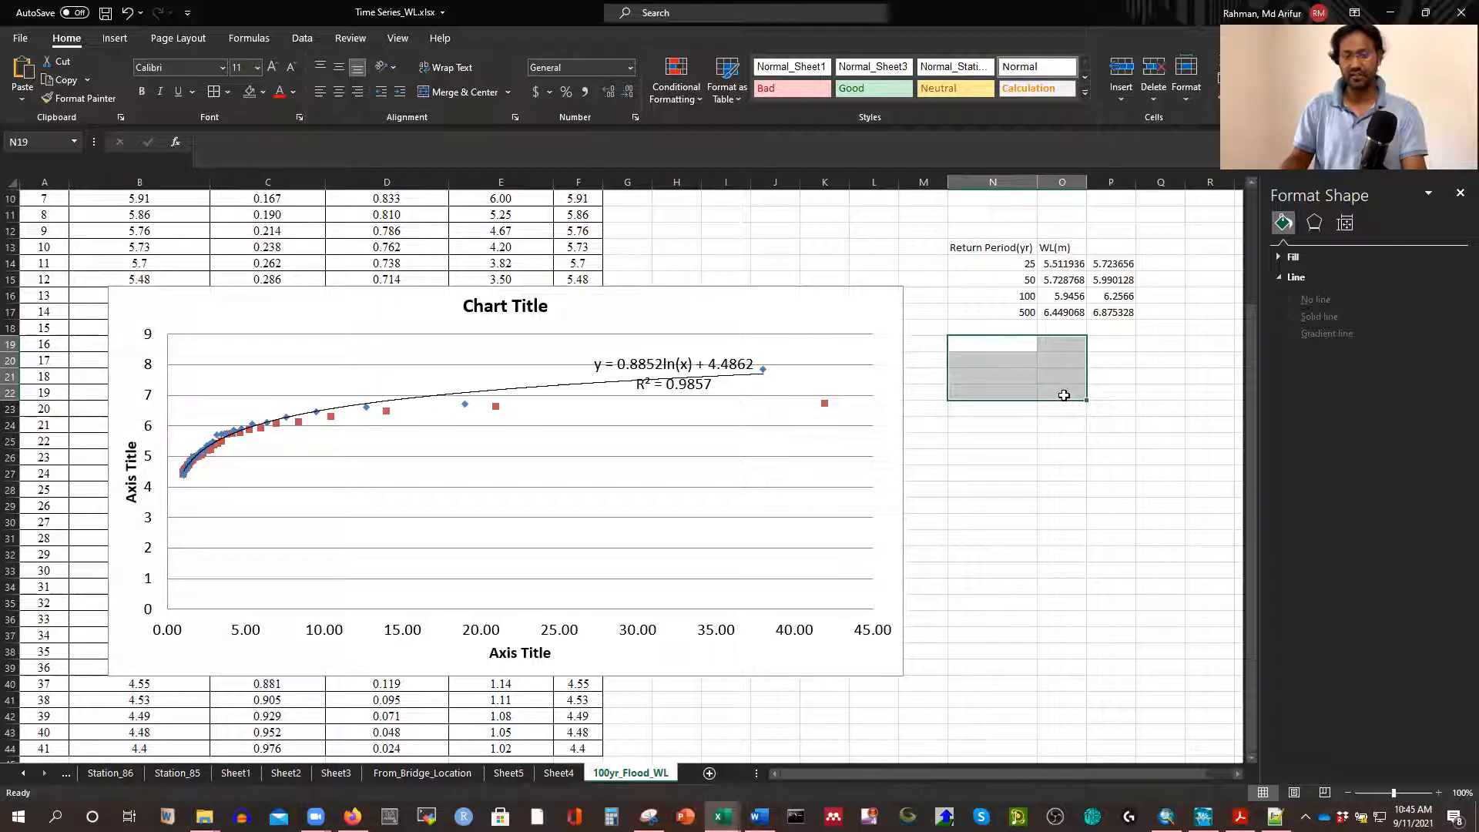
Examine the daily water-level records on Station_86 and Station_85, and return to the 100yr_Flood_WL sheet
click(110, 773)
scroll(275, 502, up, 4)
click(192, 773)
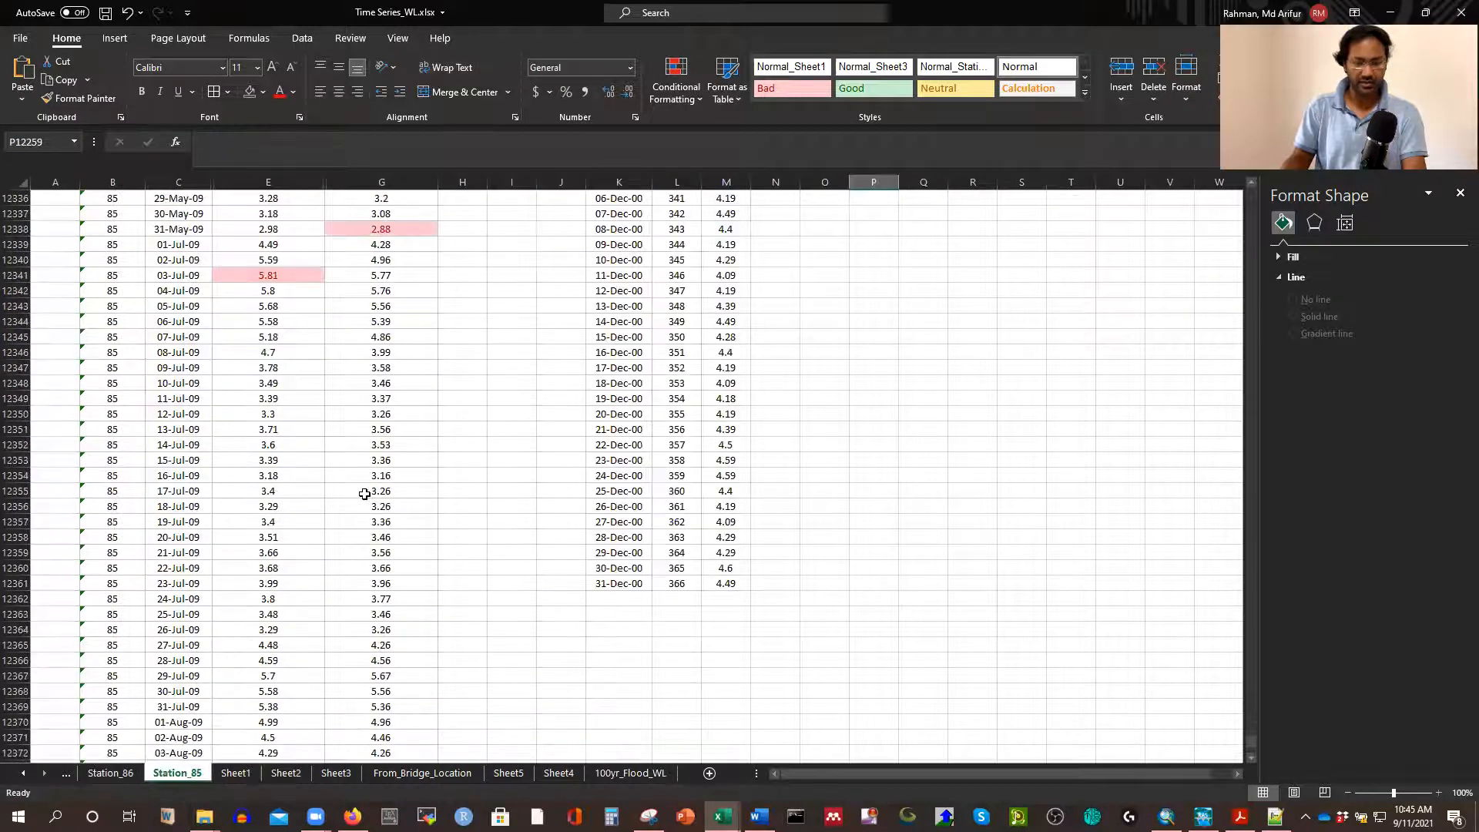
scroll(364, 494, up, 10)
scroll(485, 496, down, 5)
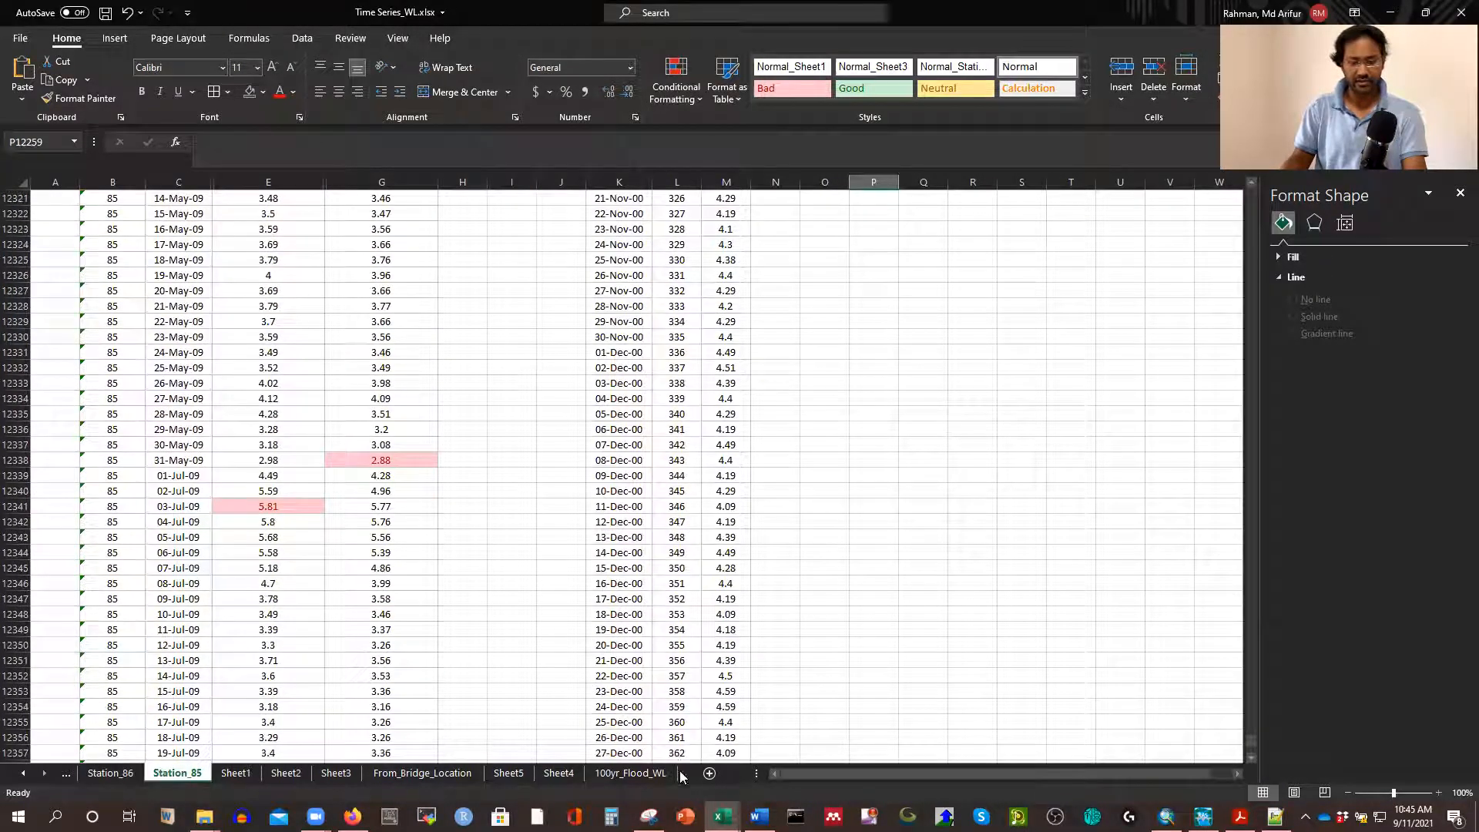
click(614, 774)
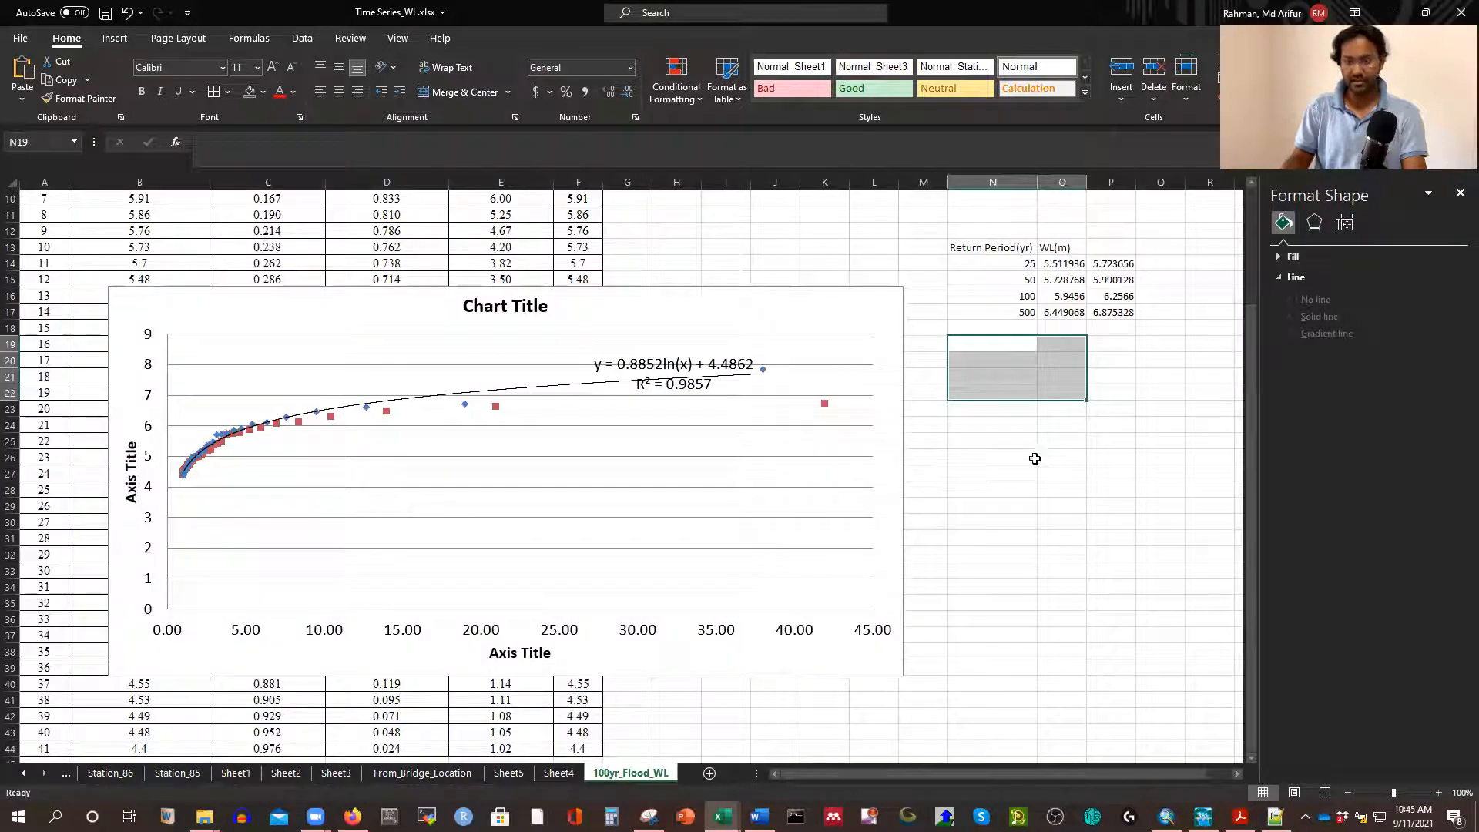
Copy the 25-, 50- and 100-year water levels in P14:P16 into C2:C4 on Sheet4 of Time Series_Discharge.xlsx
drag(1110, 343, 1112, 328)
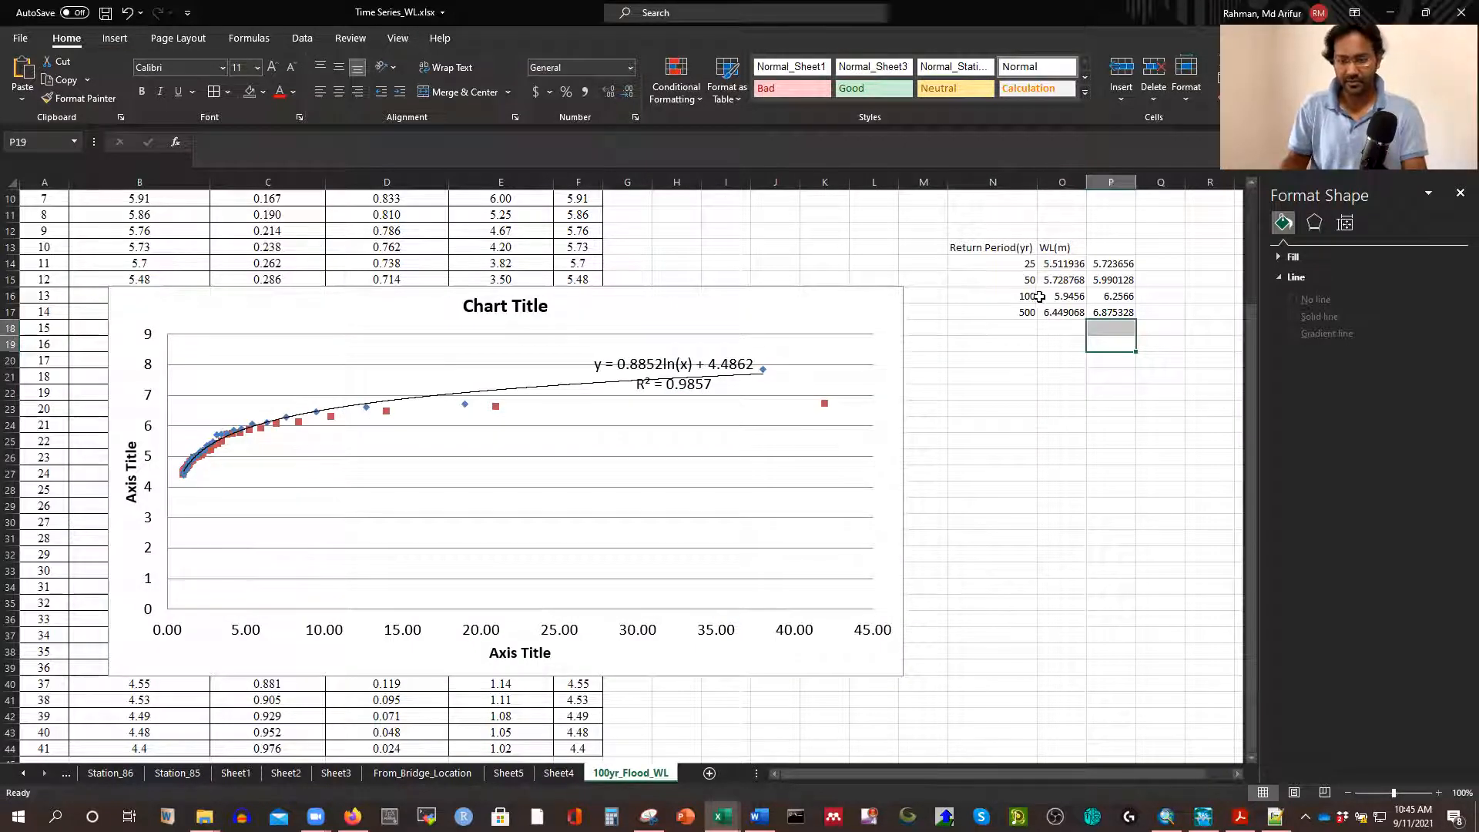
click(1093, 296)
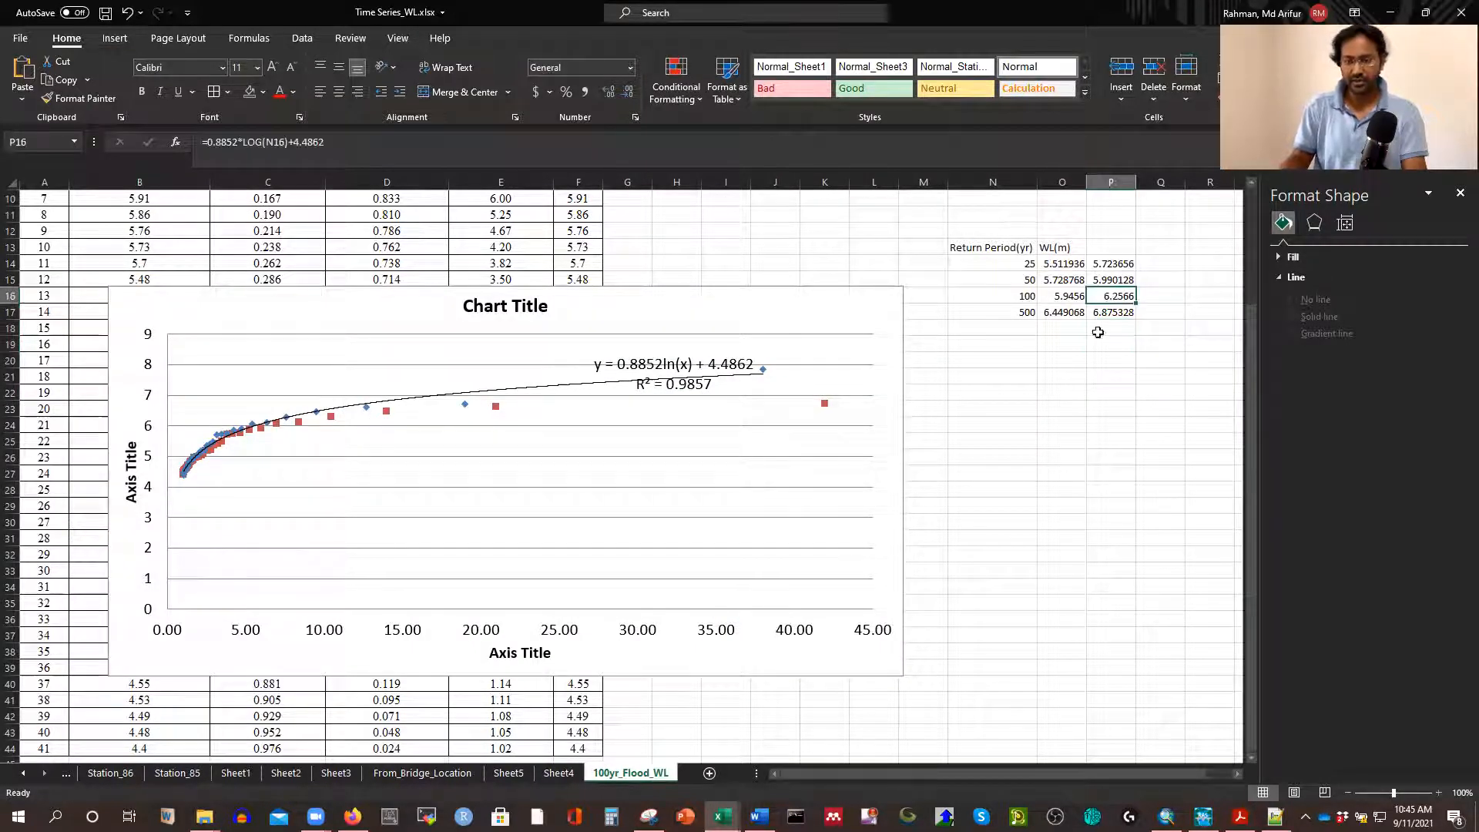
click(1100, 384)
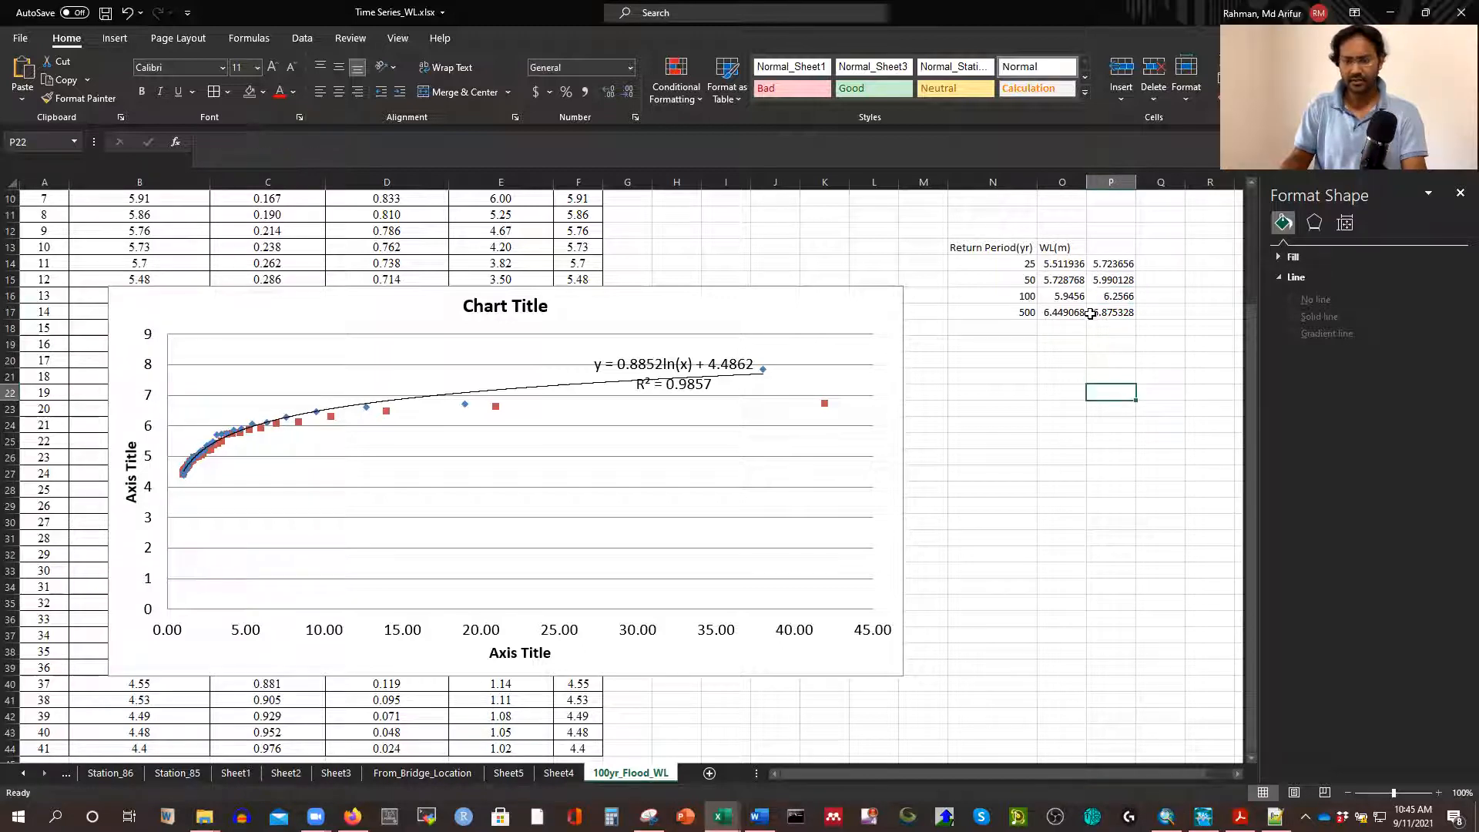
drag(1109, 263, 1100, 297)
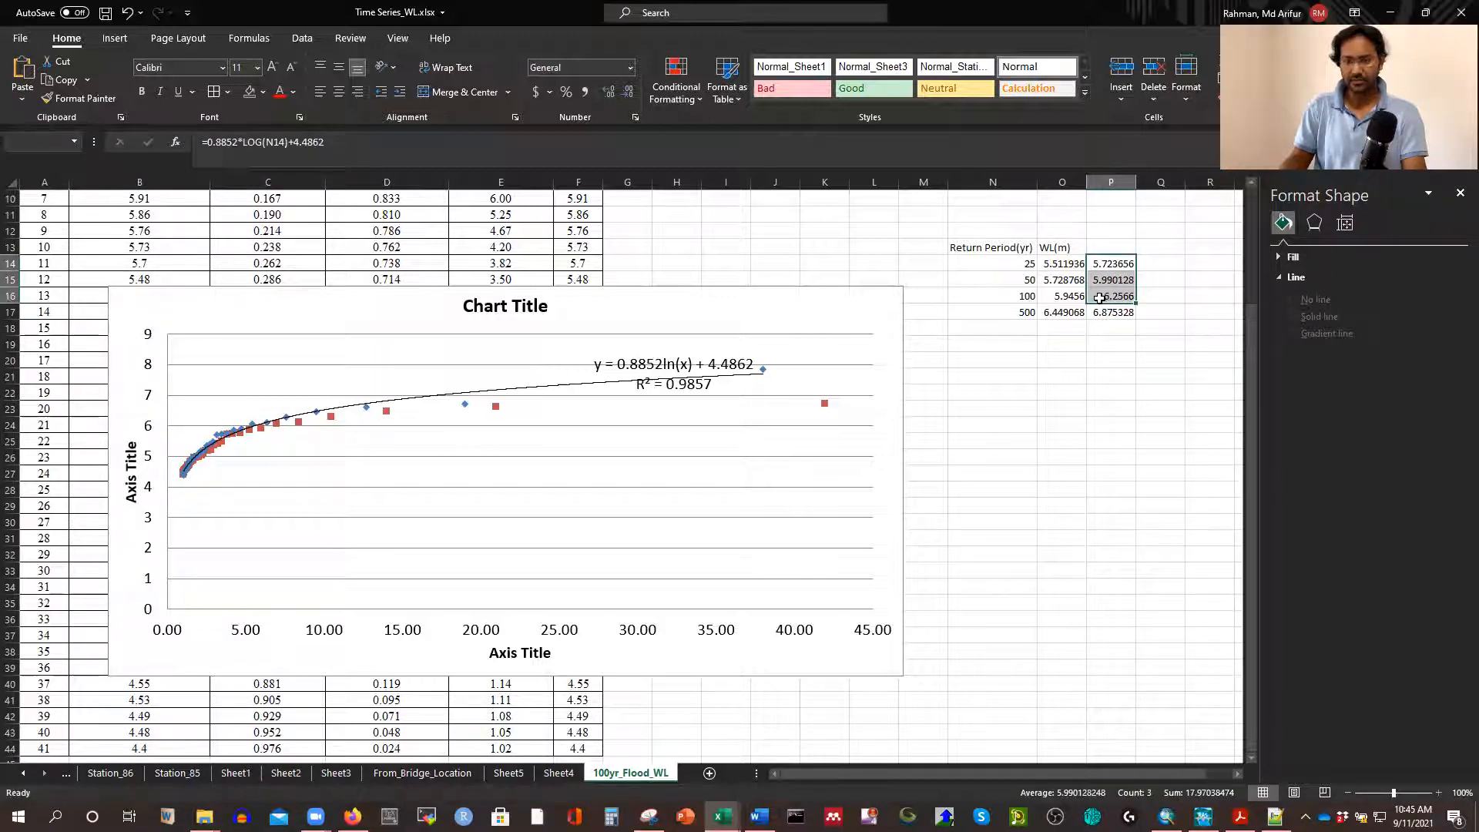
key(ctrl+c)
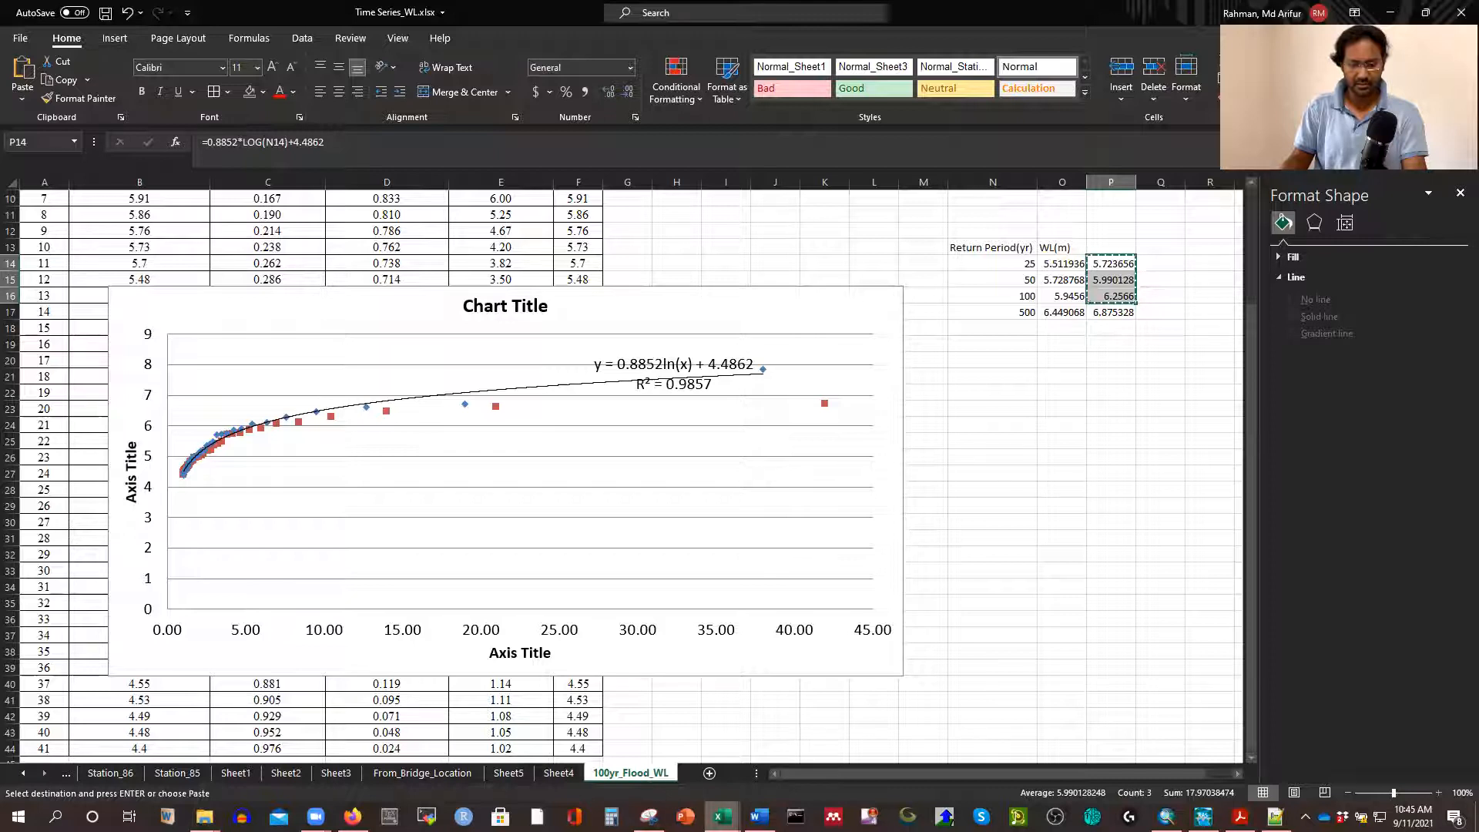
mouse_move(721, 816)
click(684, 770)
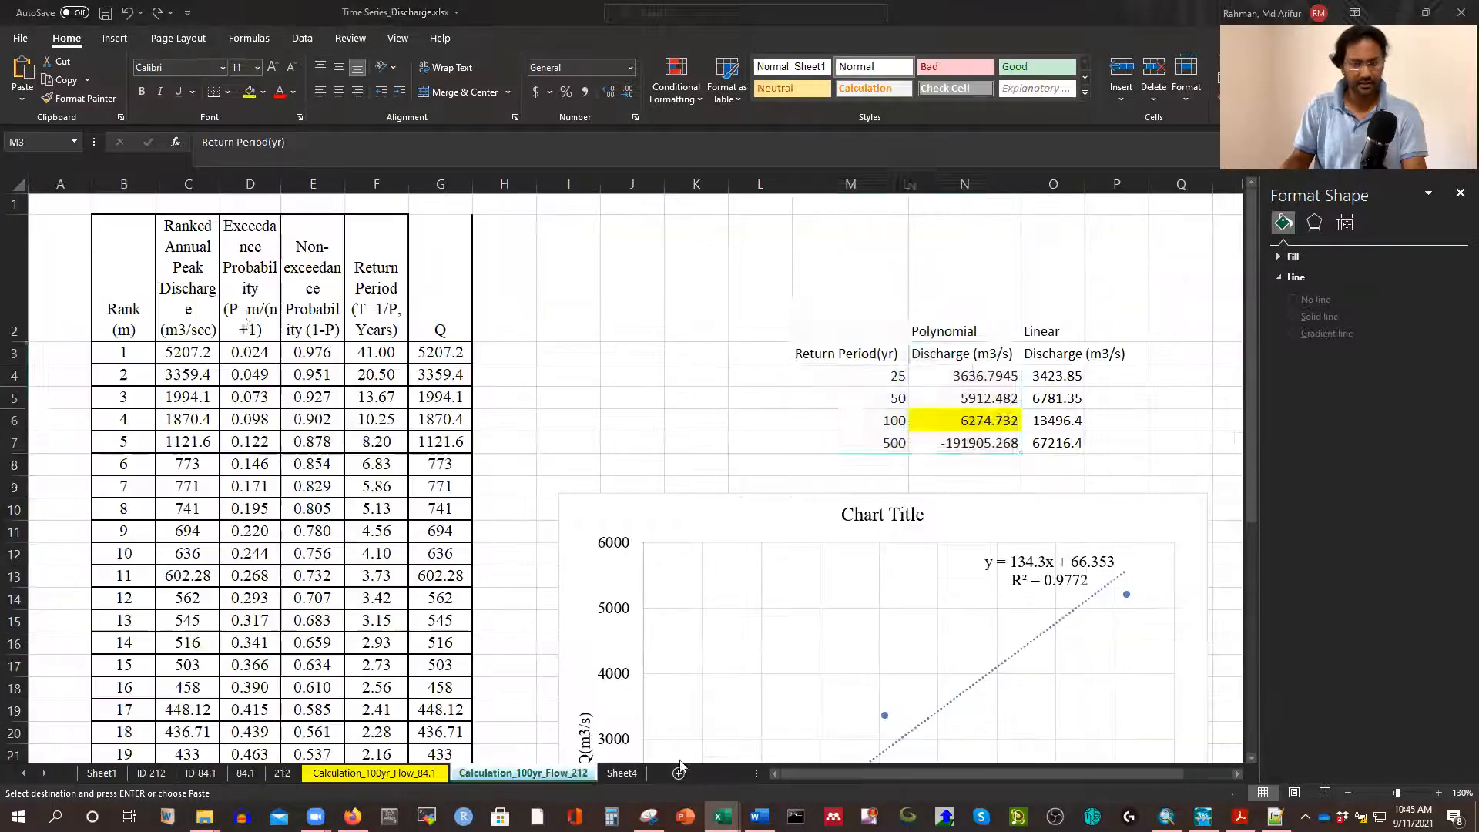
click(624, 772)
click(178, 212)
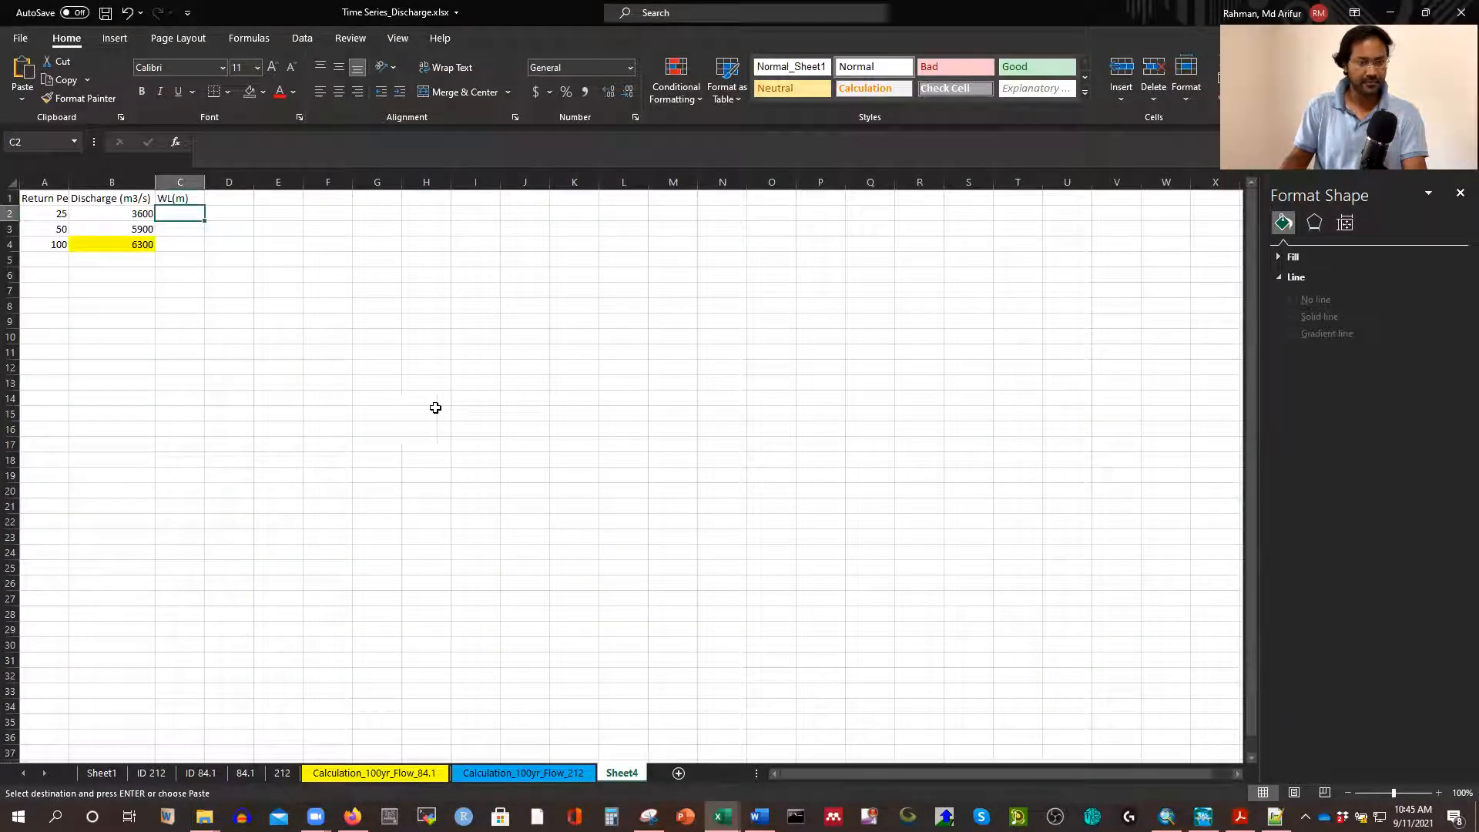
key(ctrl+v)
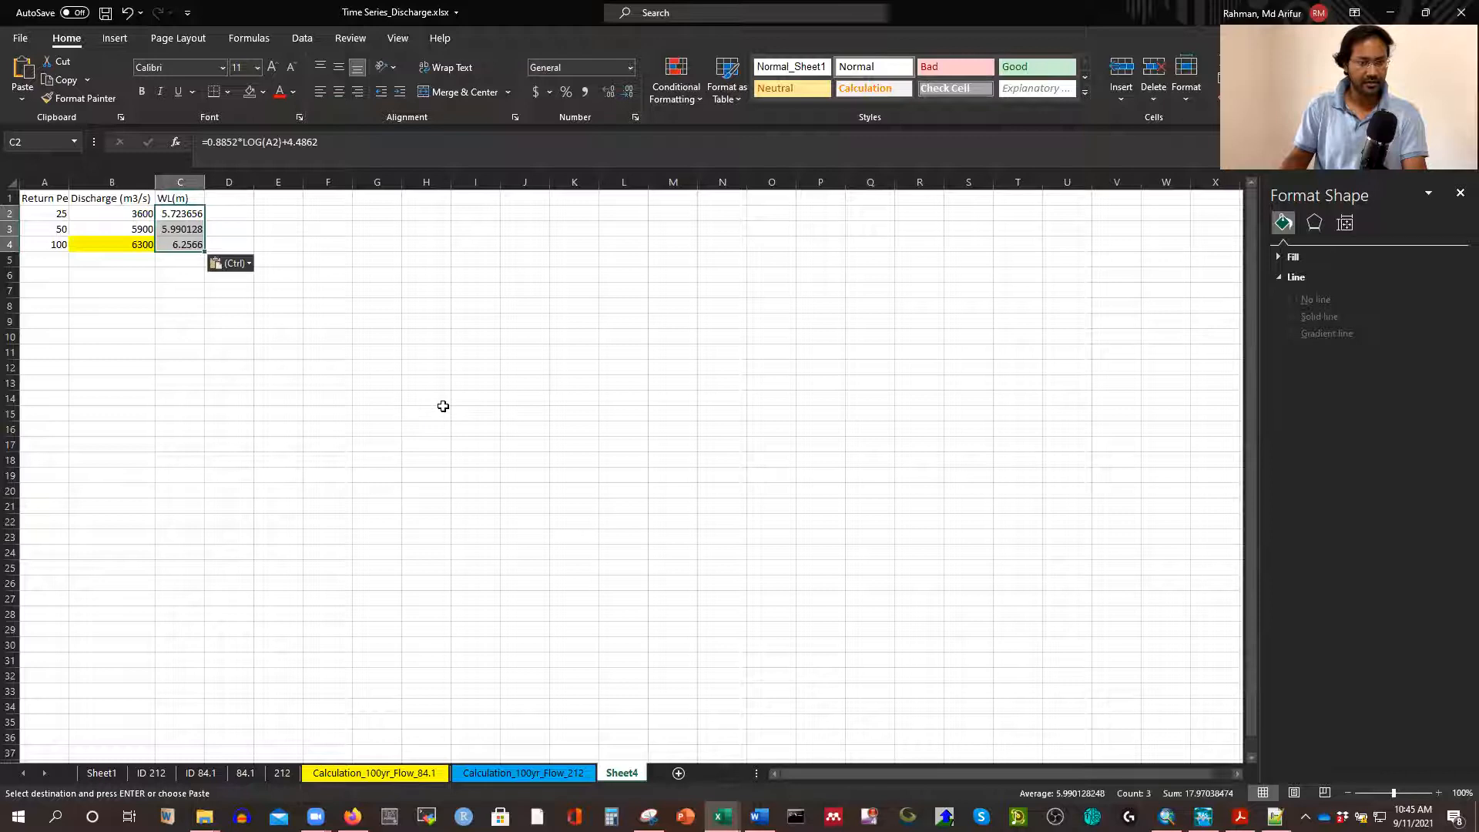
click(377, 287)
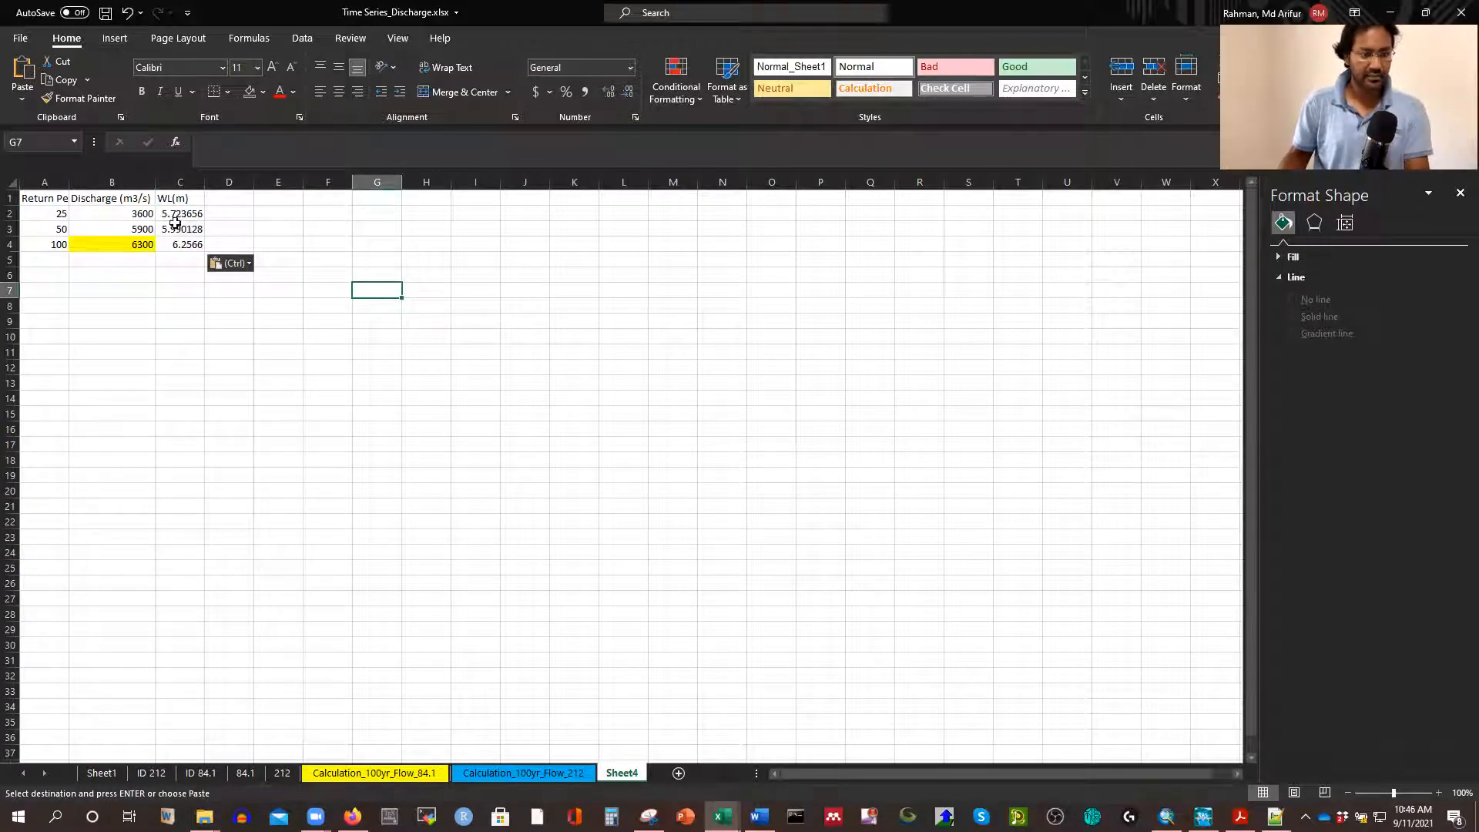
Replace the 25-year water level in C2 with the rounded value 5.75
click(175, 219)
text(5.7)
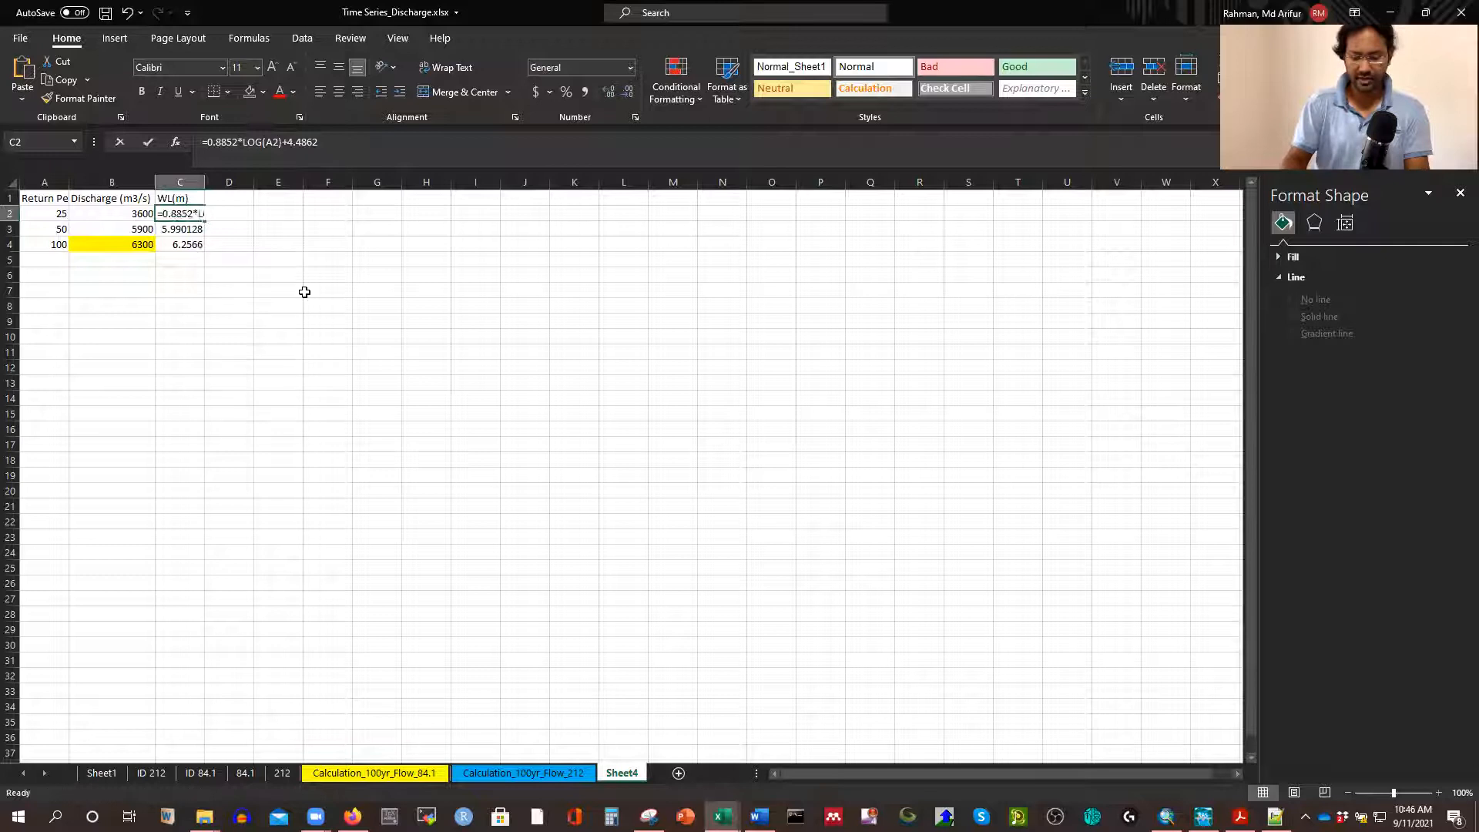
key(Return)
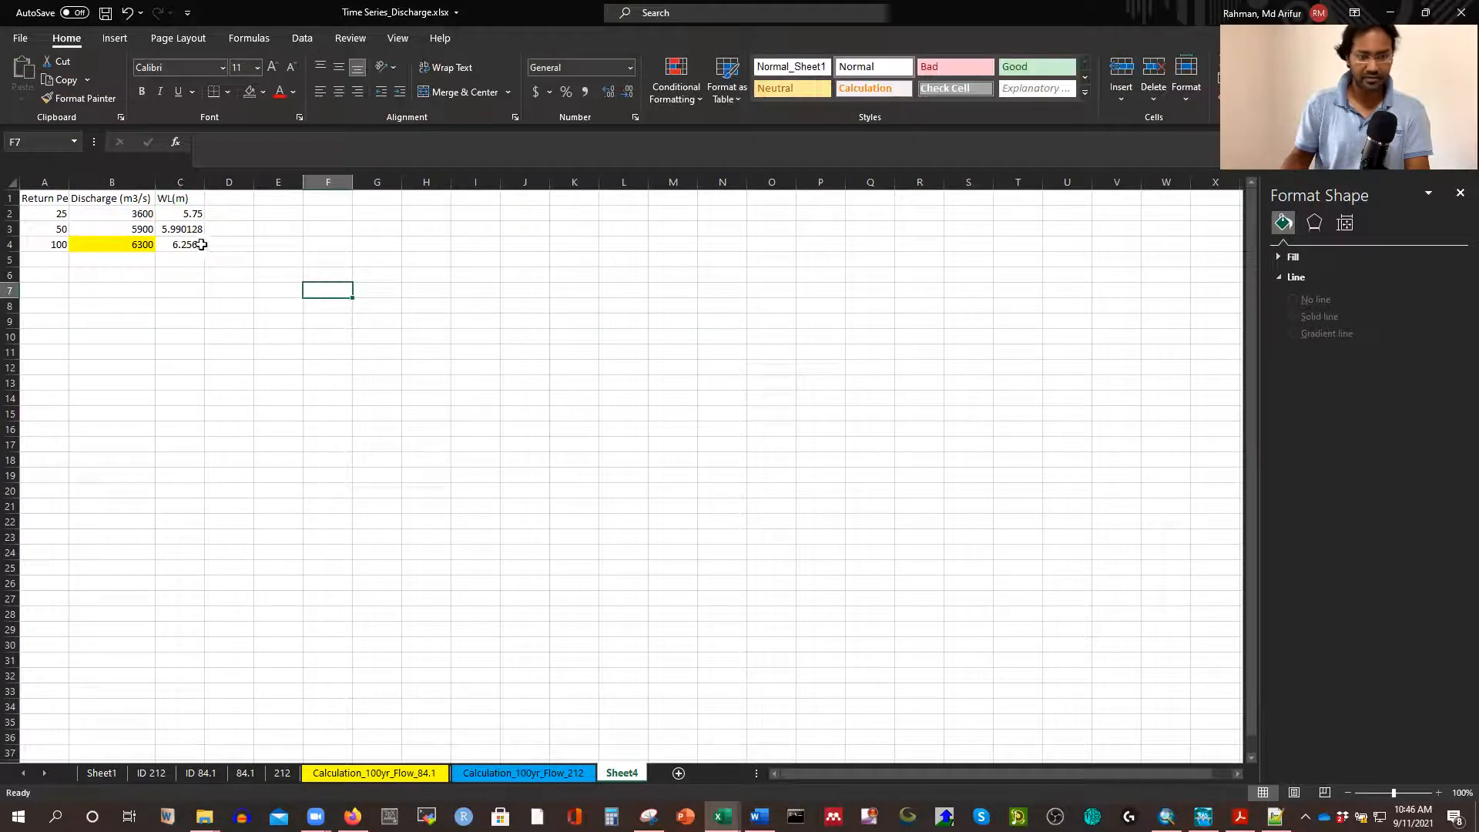
Replace the 50-year and 100-year water levels in C3 and C4 with the rounded values 6 and 6.5
text(6.)
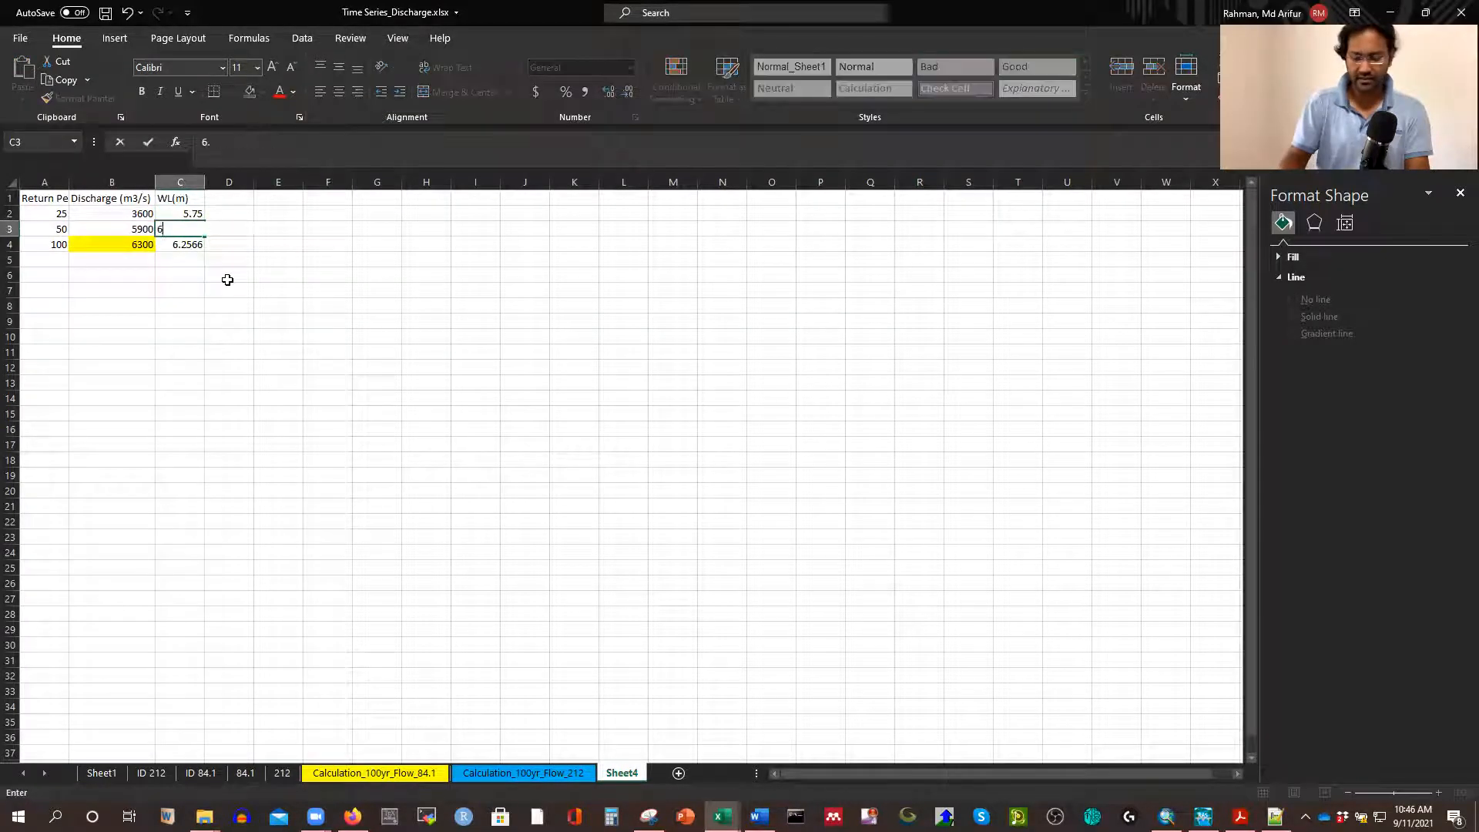
text(0)
click(227, 280)
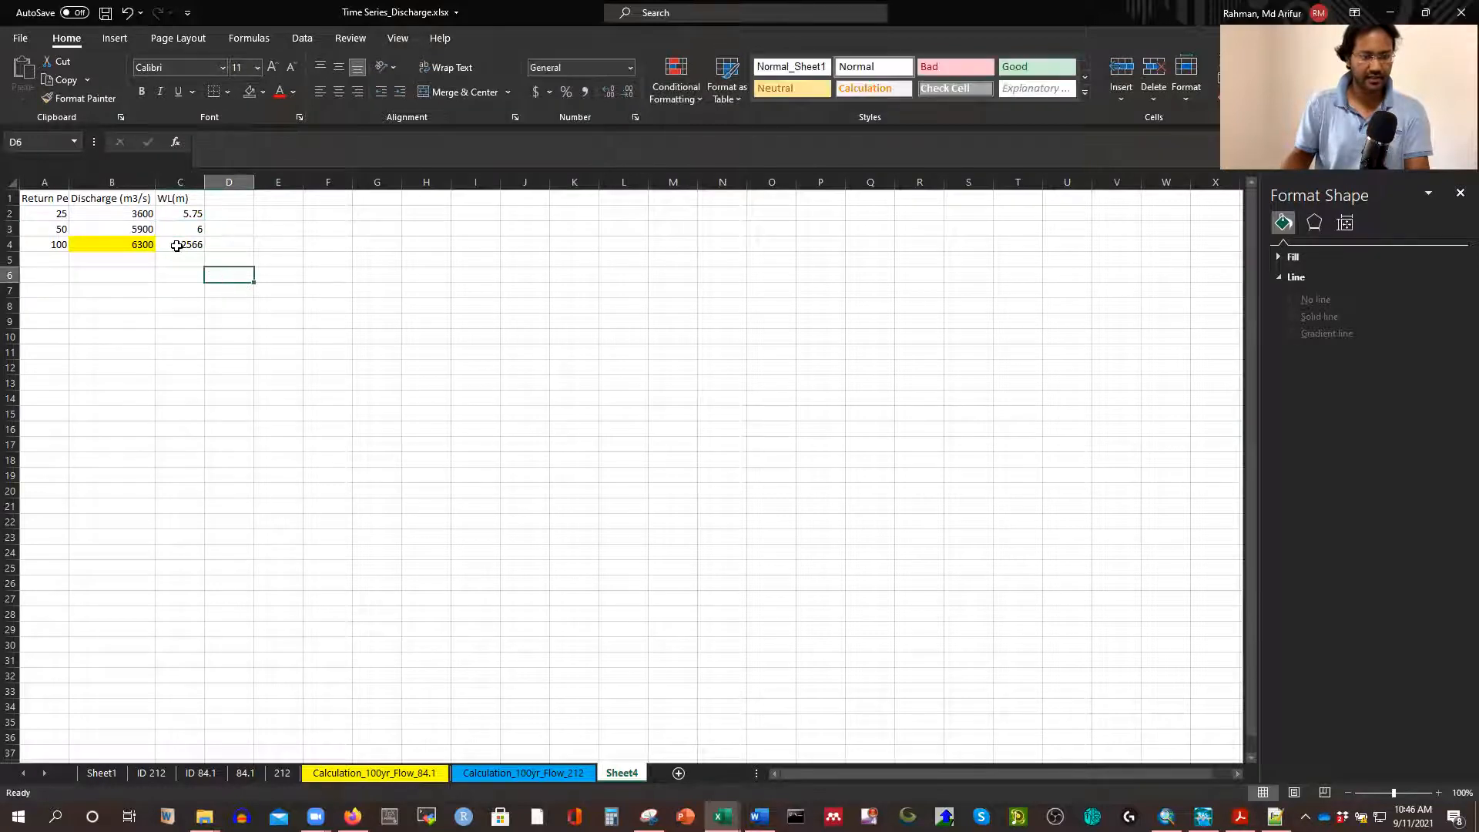
click(182, 246)
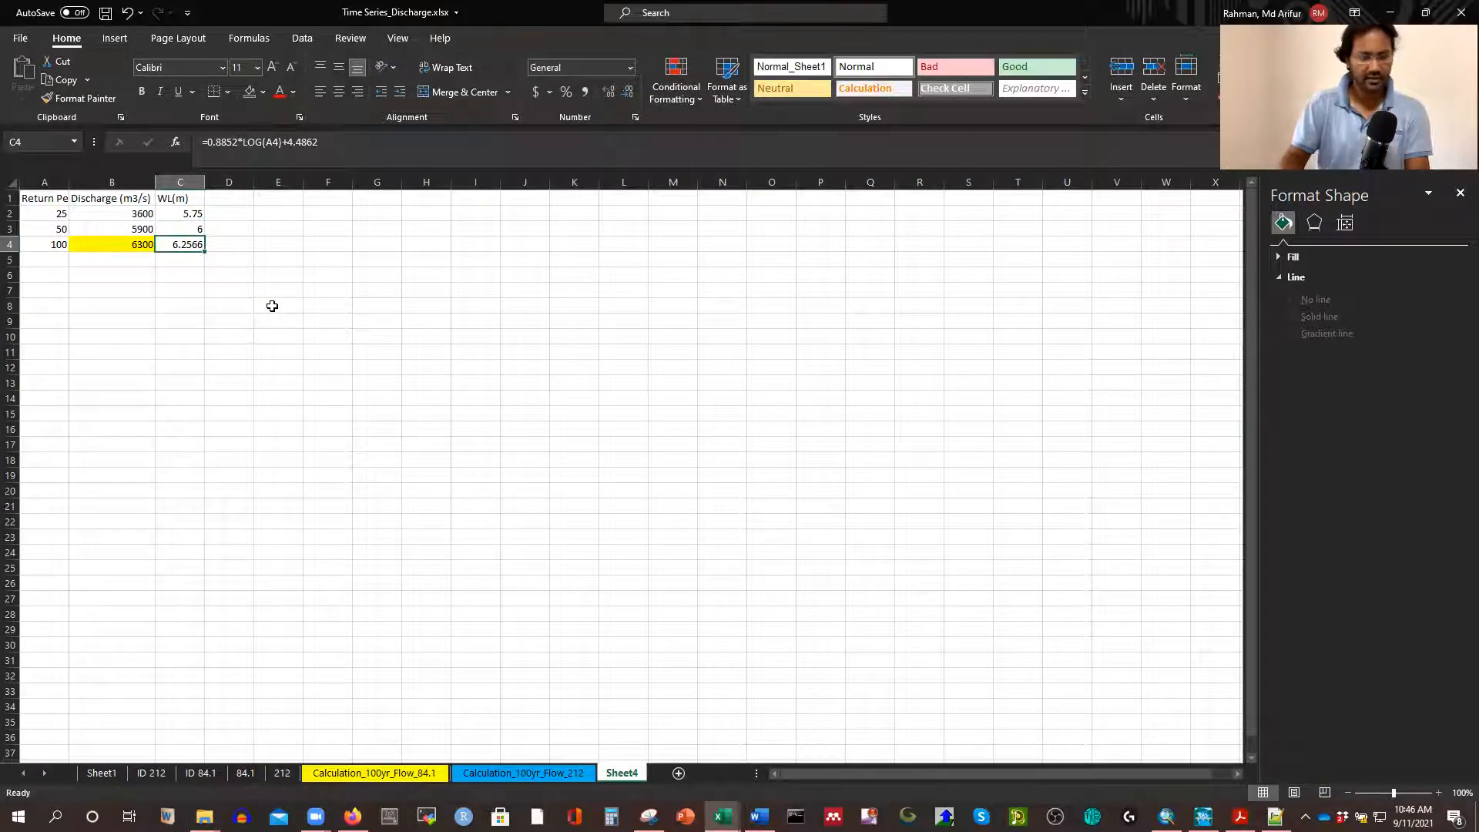
text(6.)
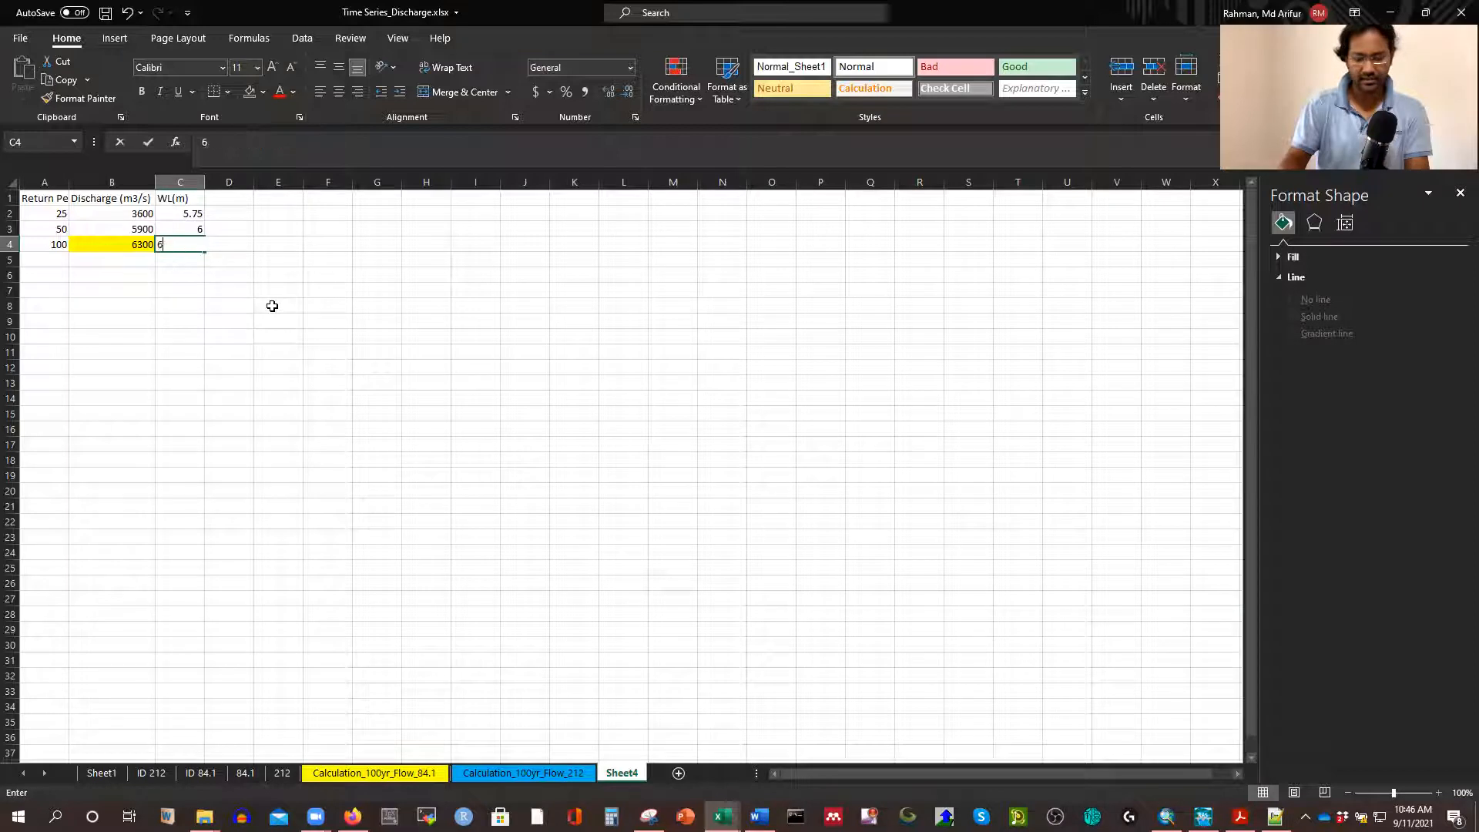
text(5)
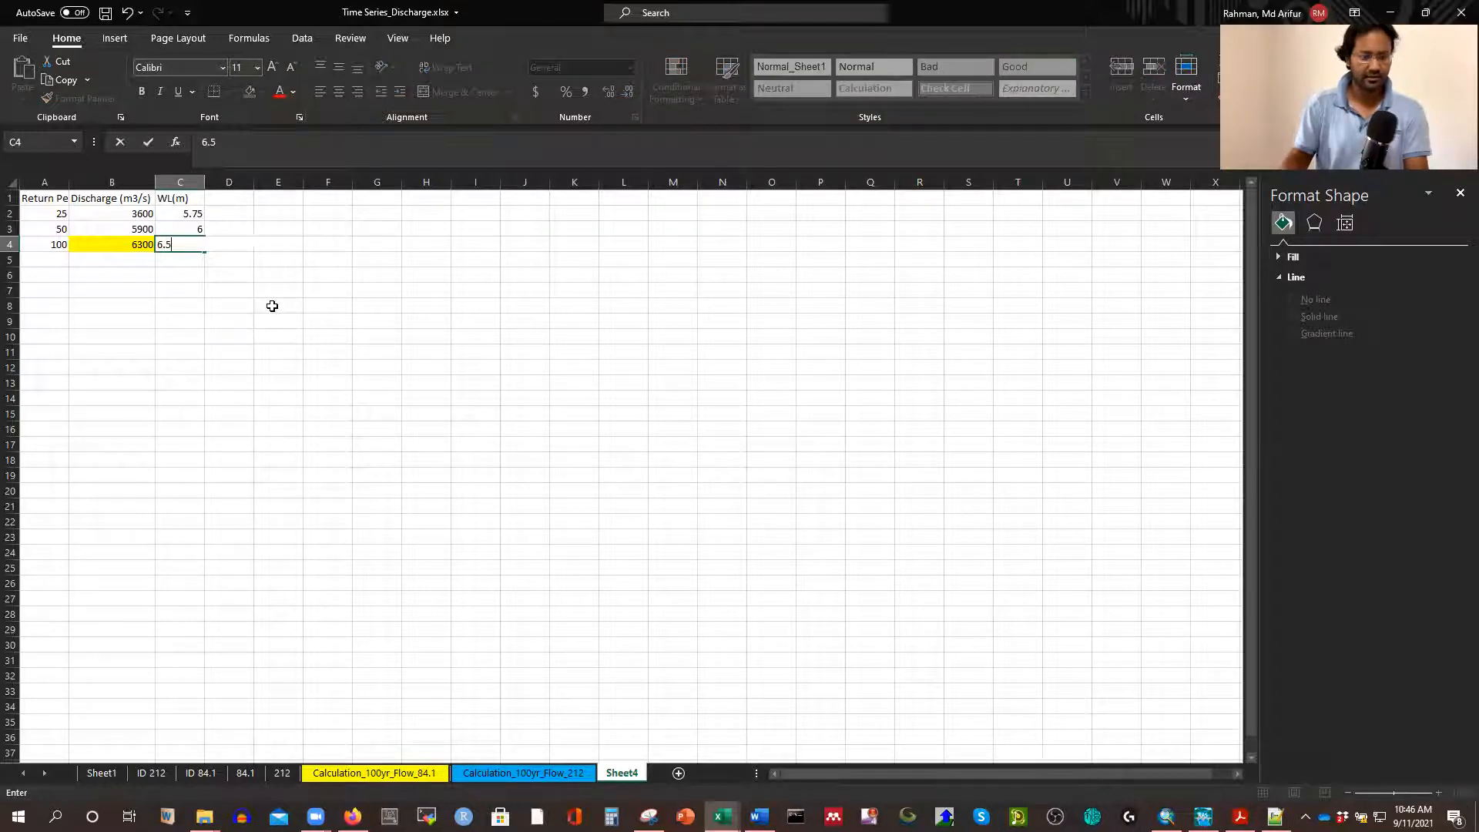
click(315, 308)
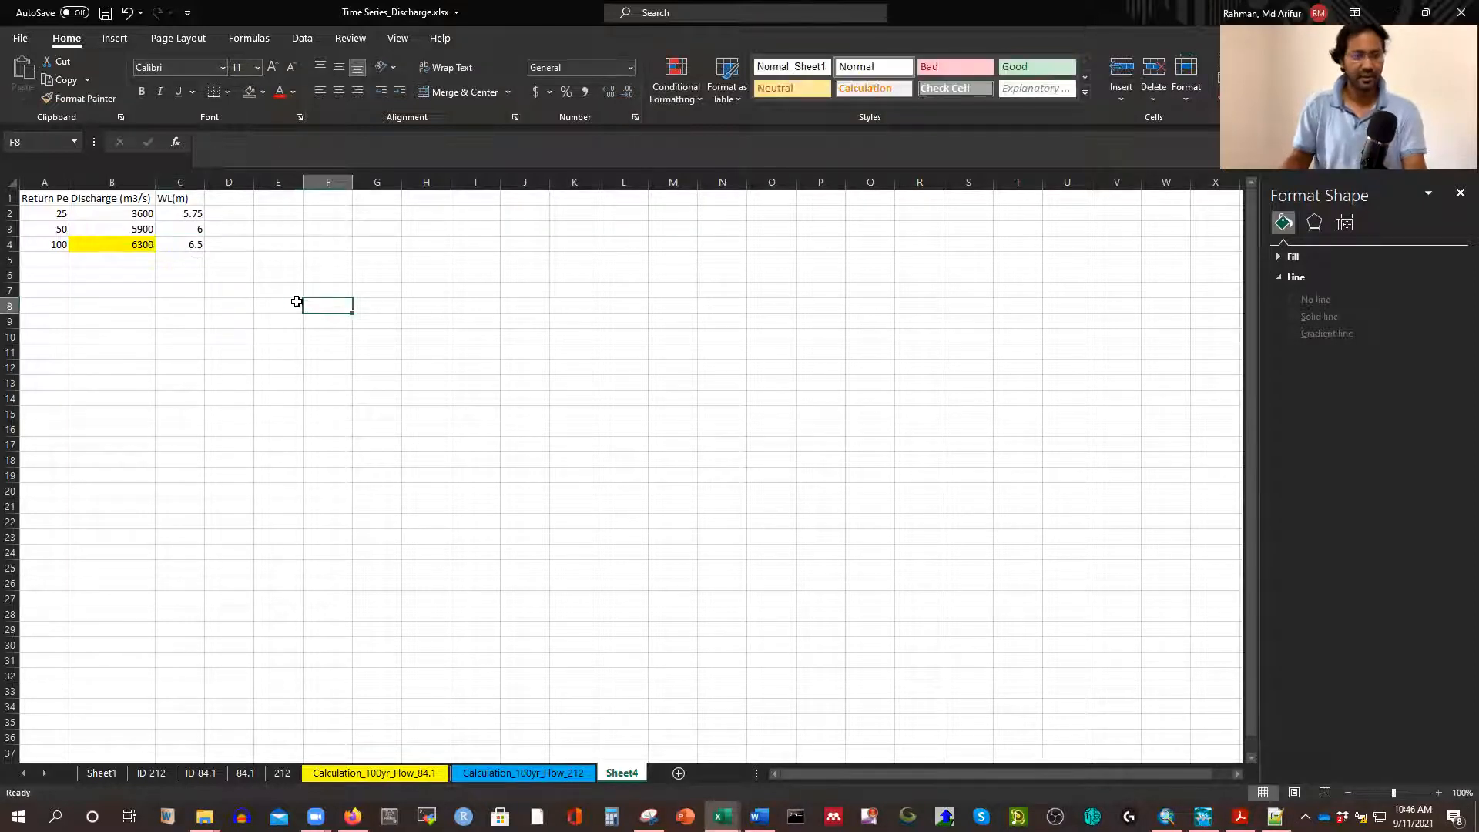
Format the return period table in A1:C4 in Times New Roman, size 16
click(39, 198)
drag(127, 215, 184, 246)
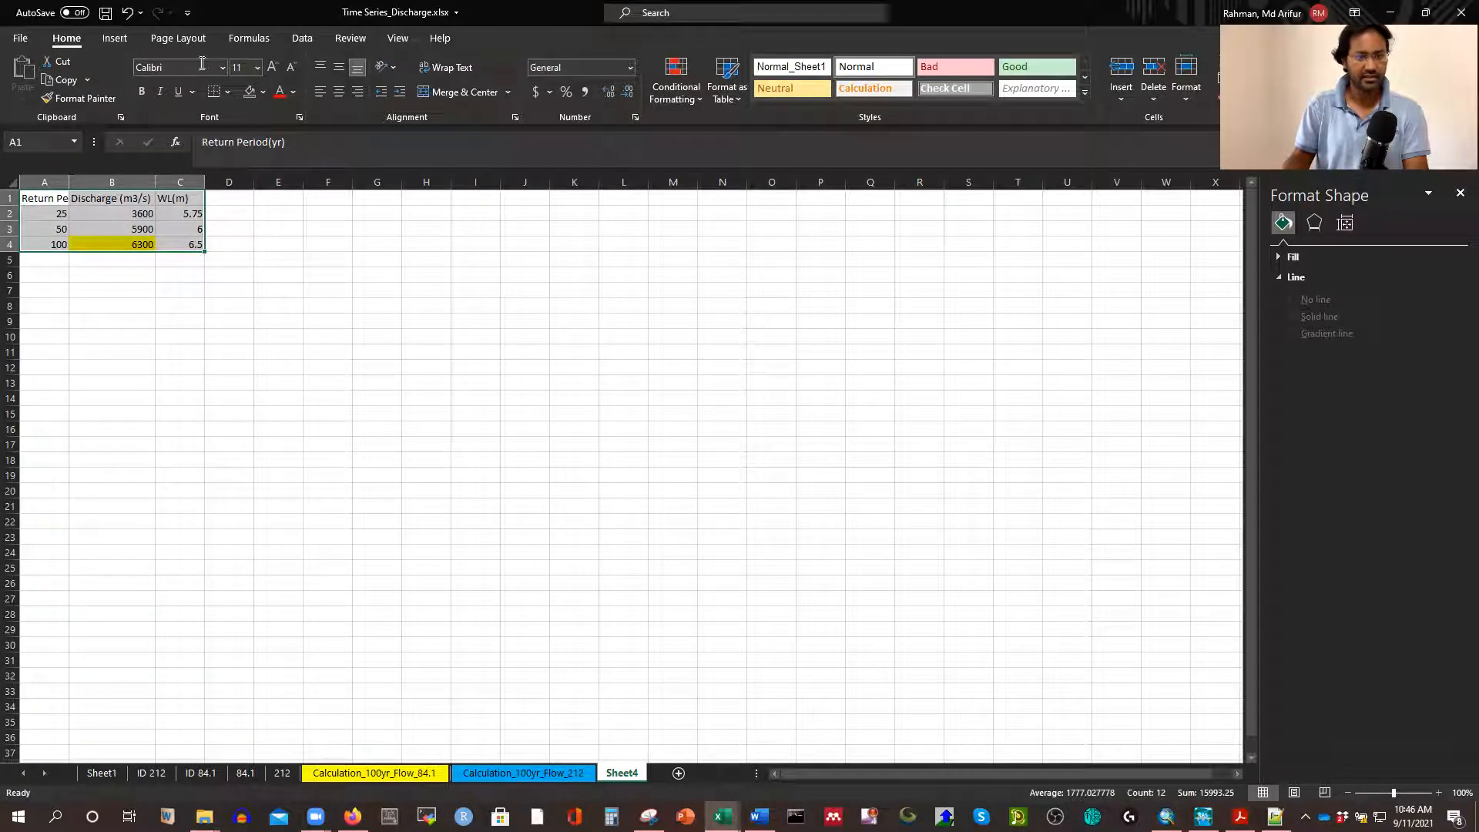
click(223, 74)
text(Times New Roman)
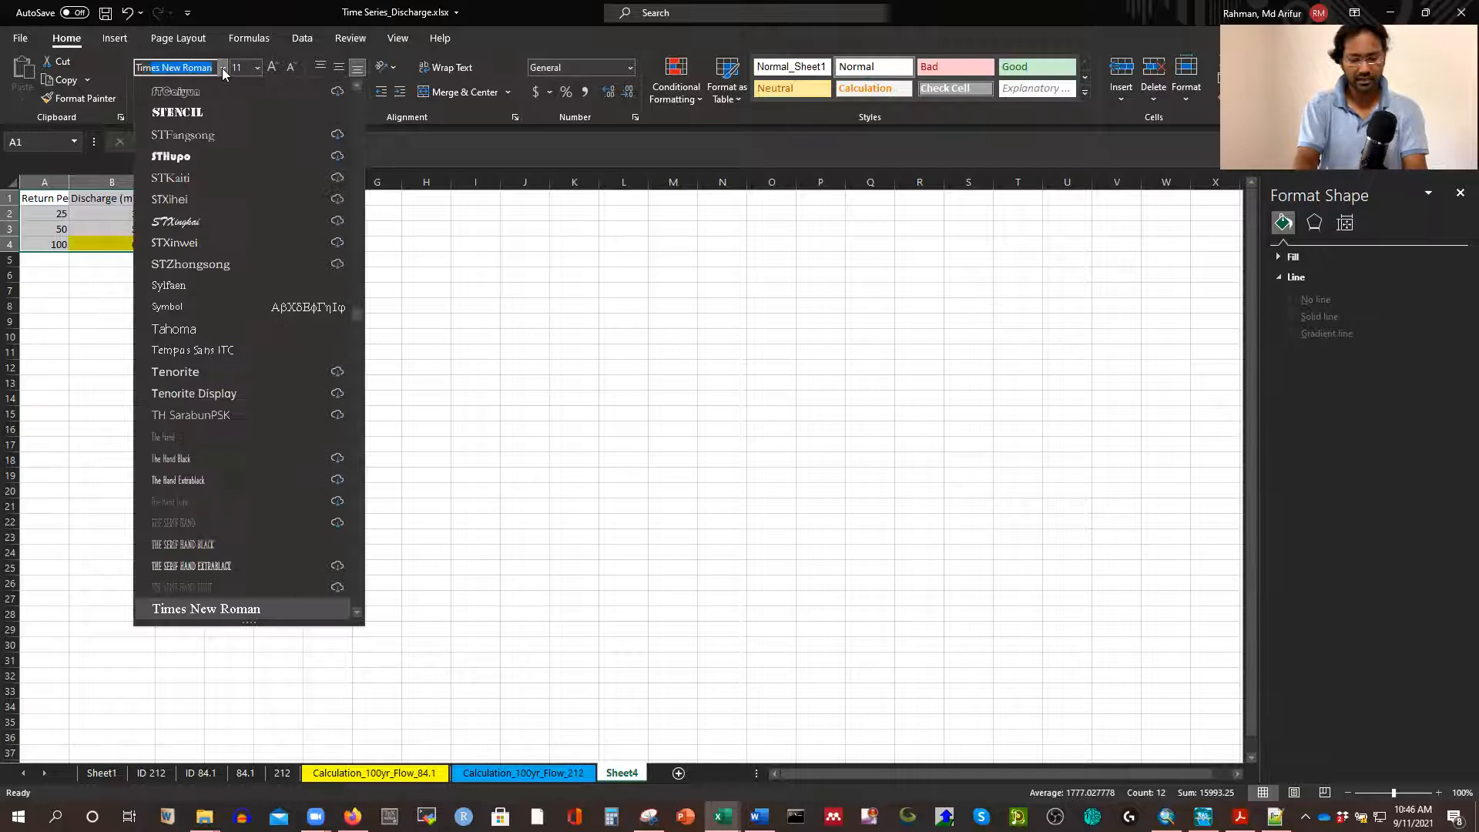
key(Return)
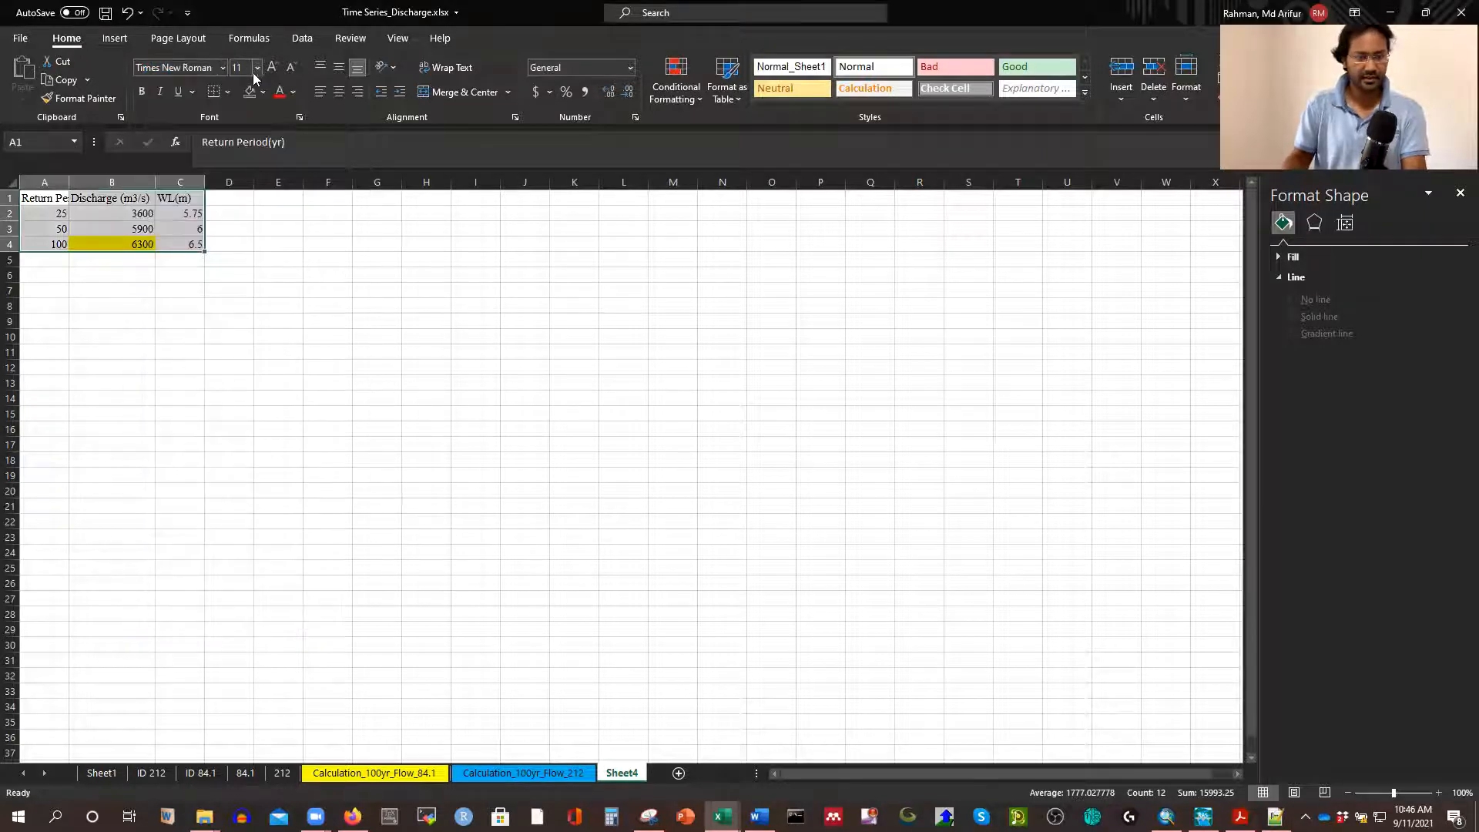
click(258, 68)
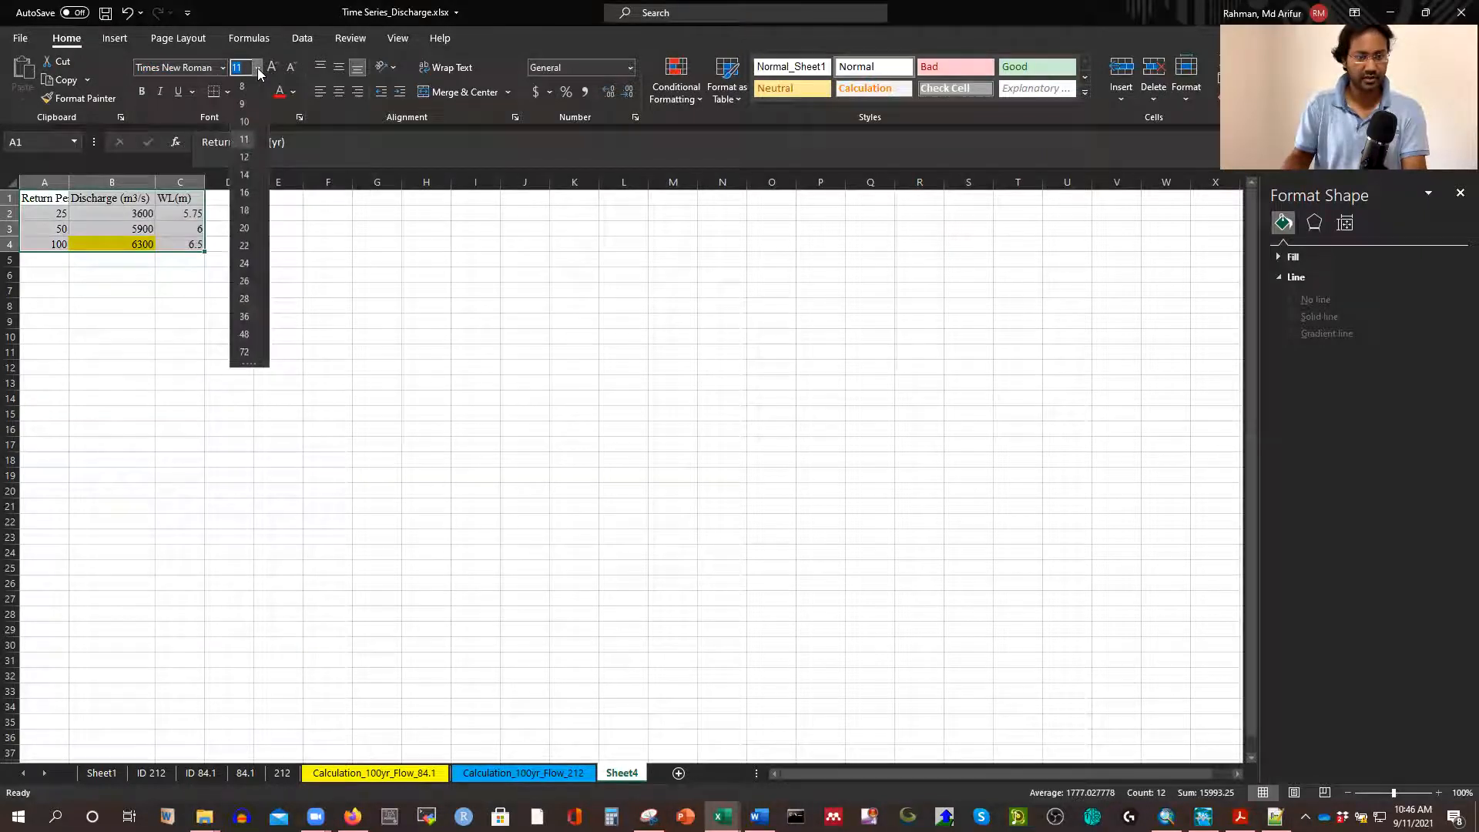
click(245, 193)
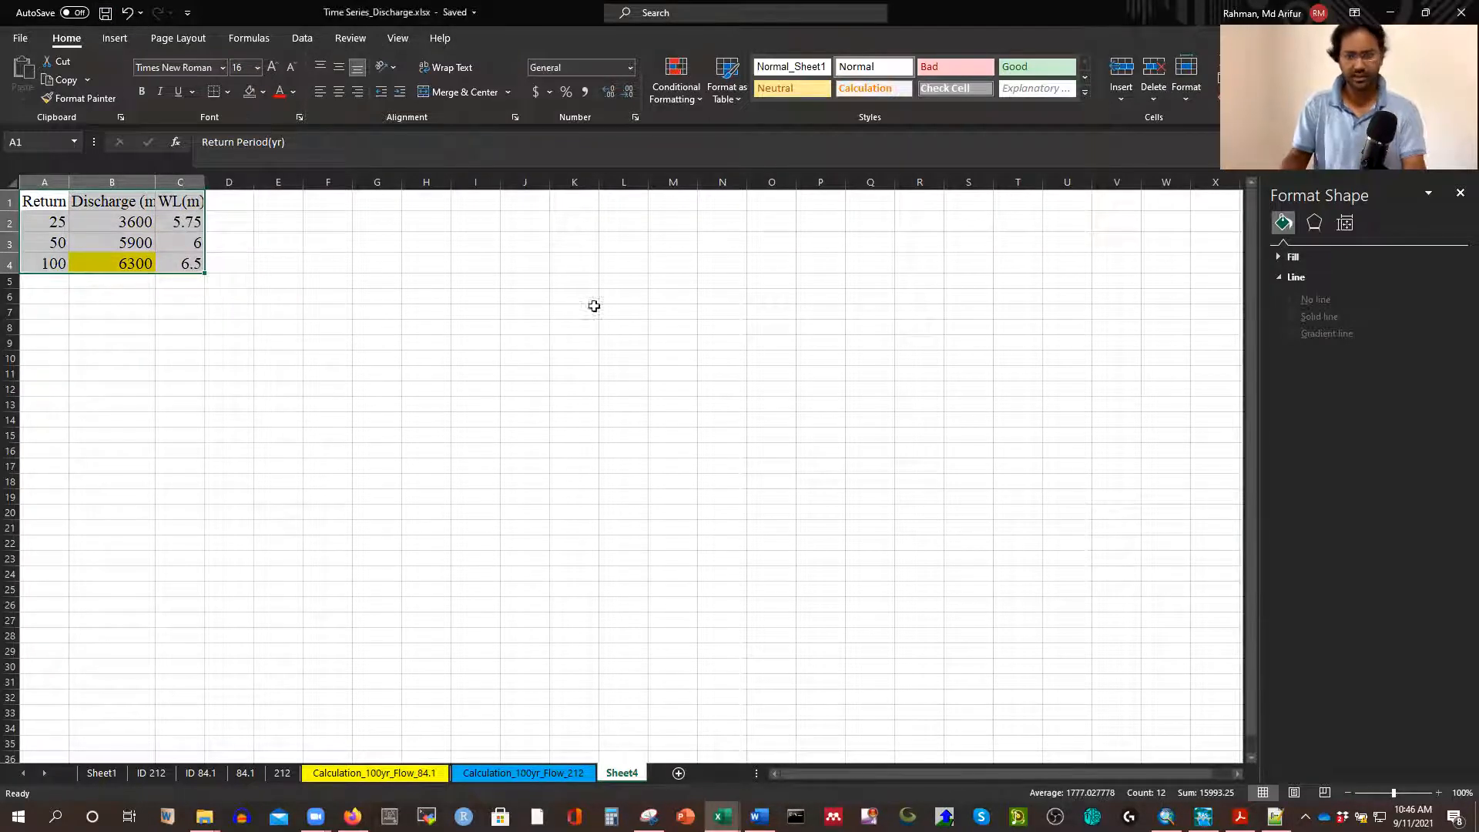
click(504, 310)
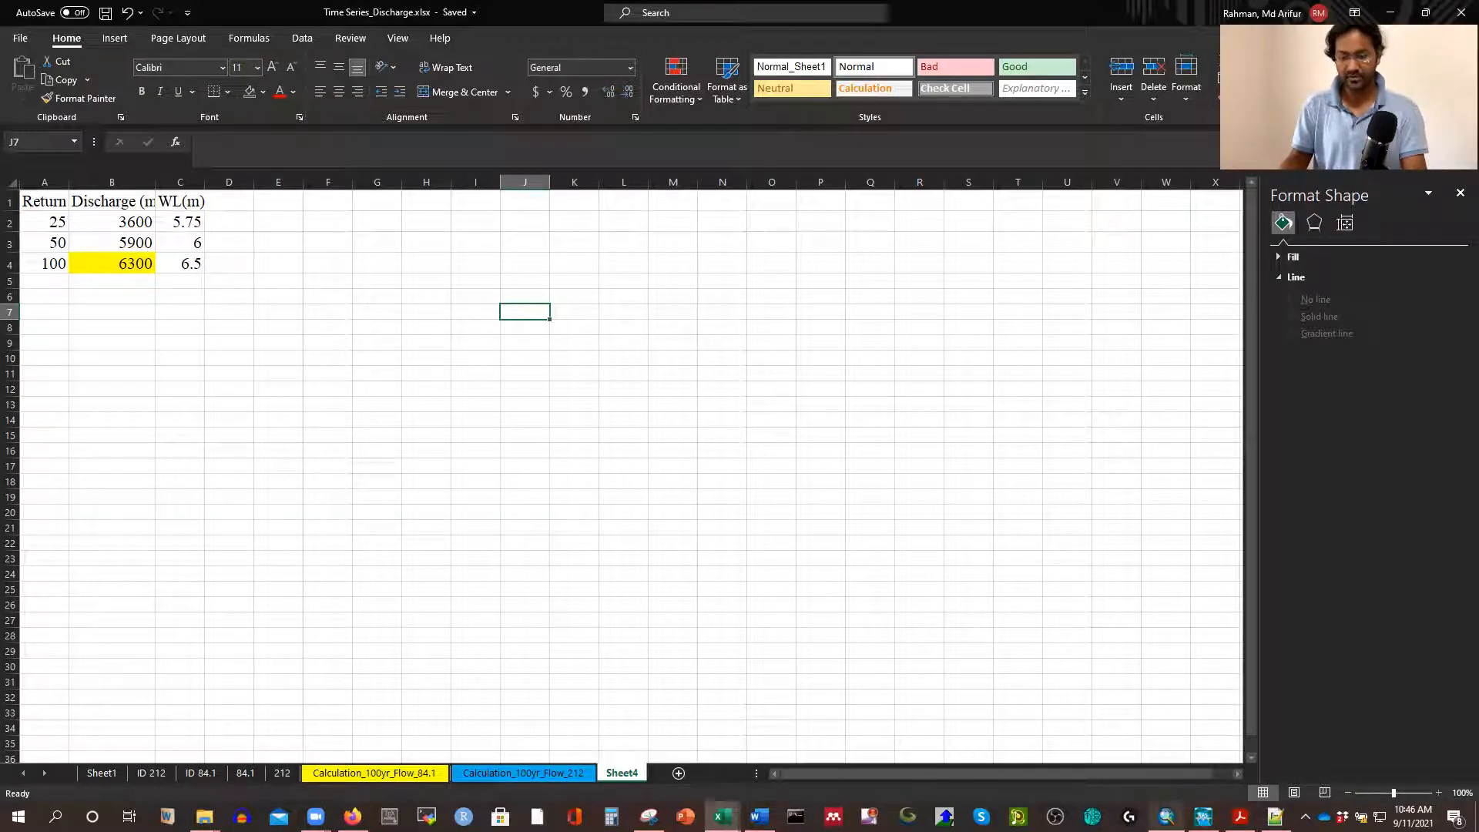
Switch to the Bridge_Scour_Model project in HEC-RAS and view the river reach and cross sections in its geometric data
click(819, 482)
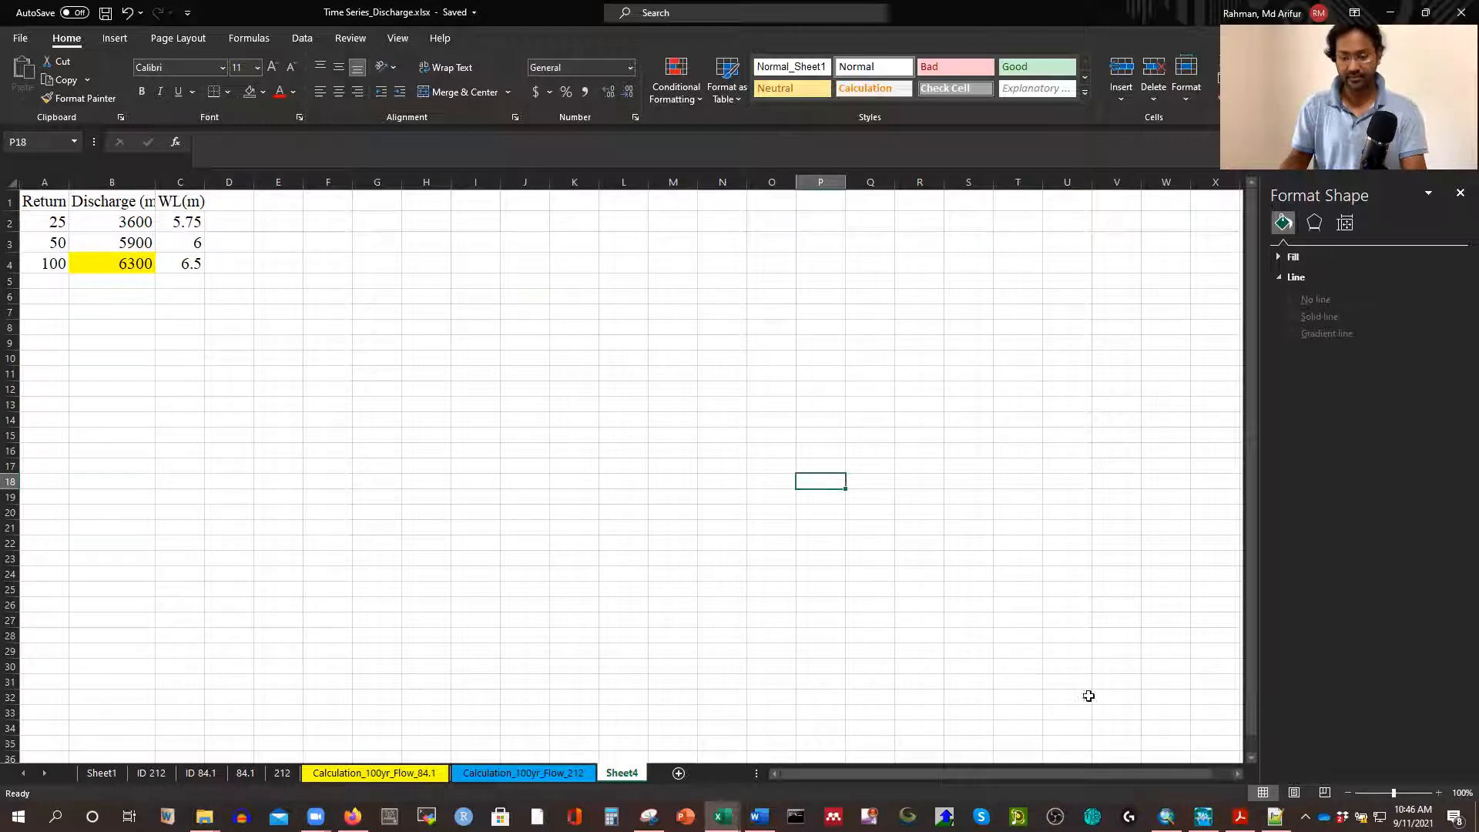
click(1166, 817)
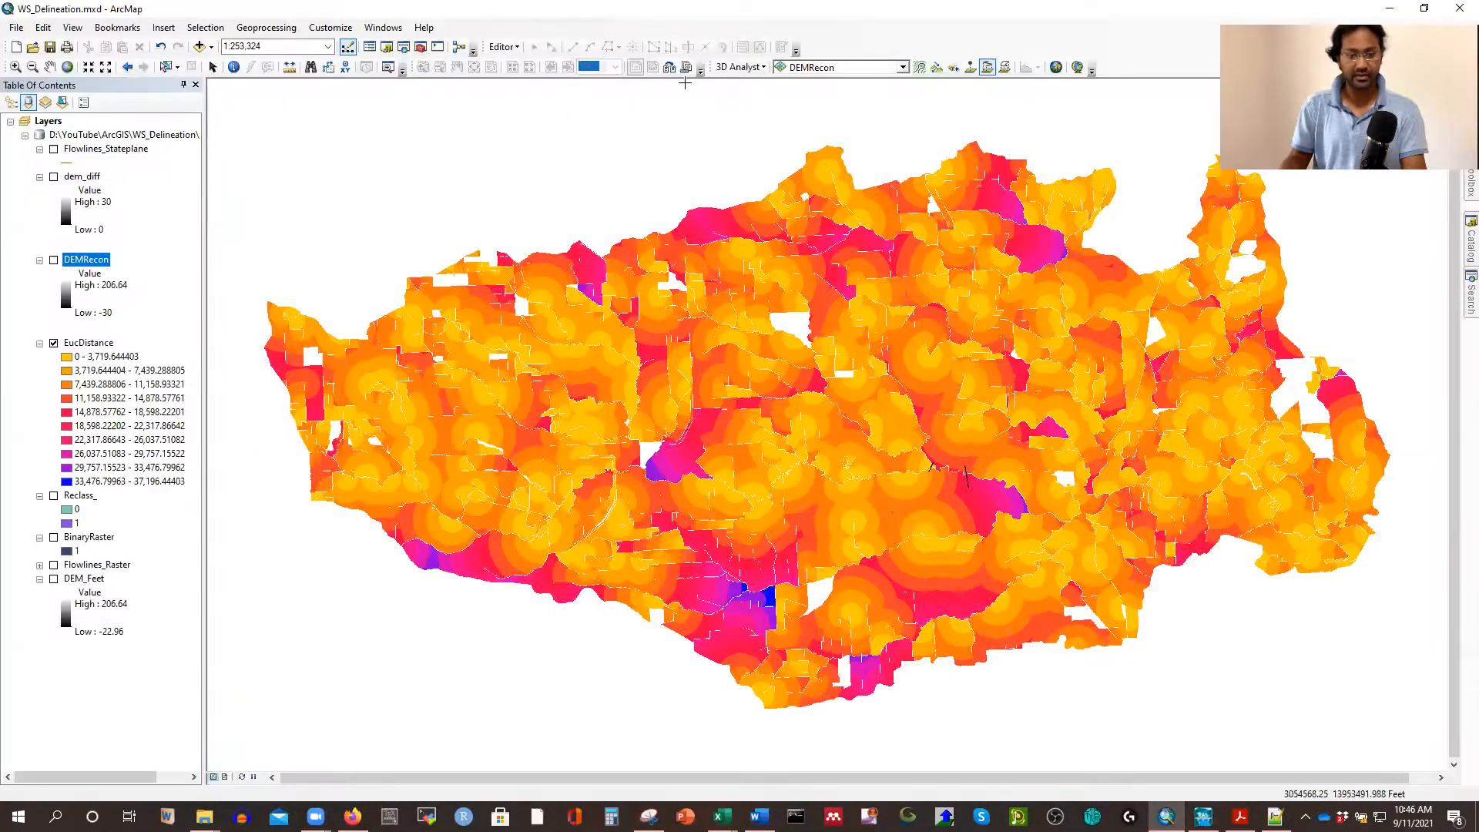
click(1392, 11)
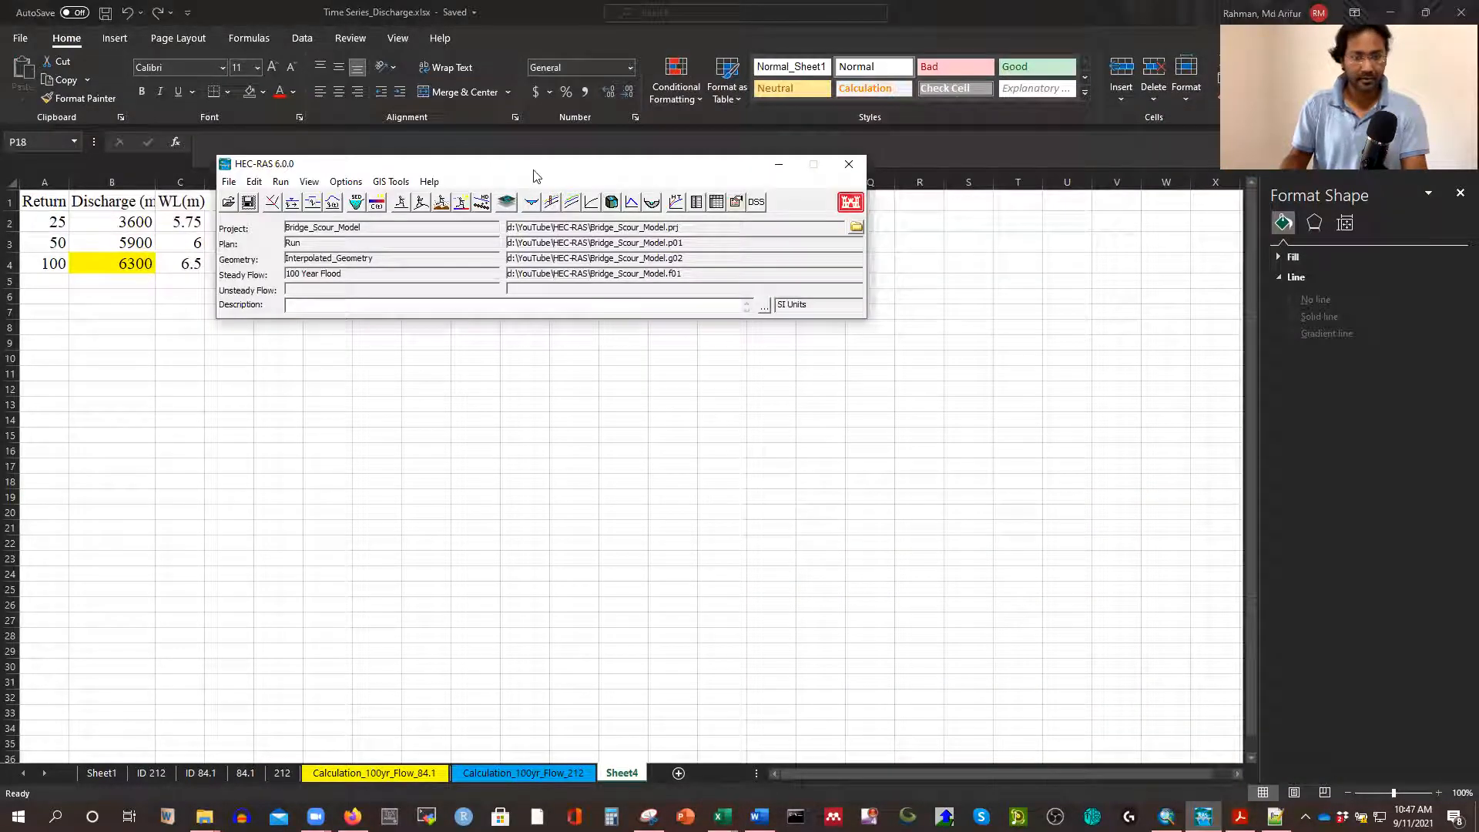
drag(538, 174, 567, 237)
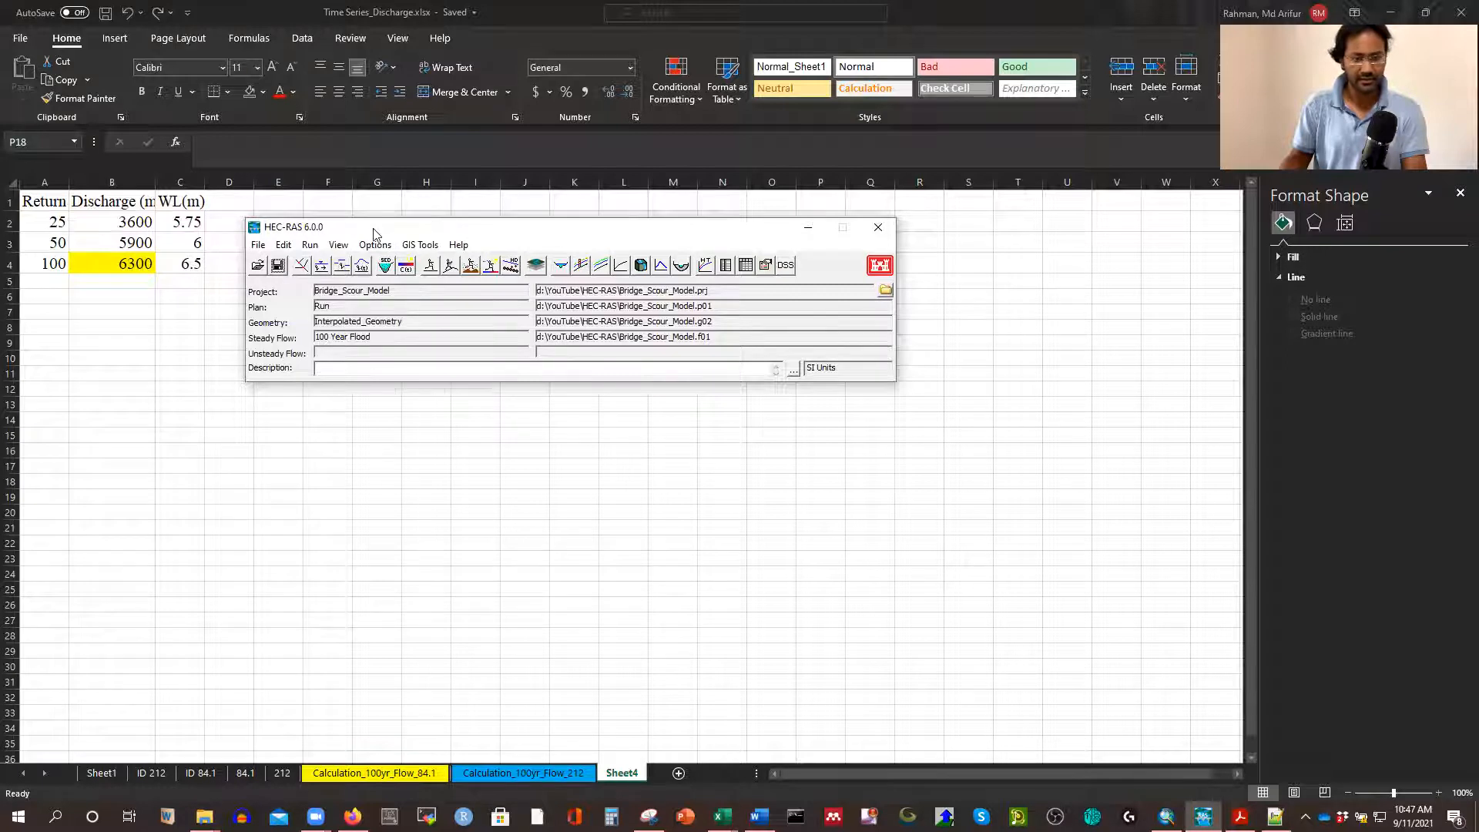
drag(378, 230, 531, 237)
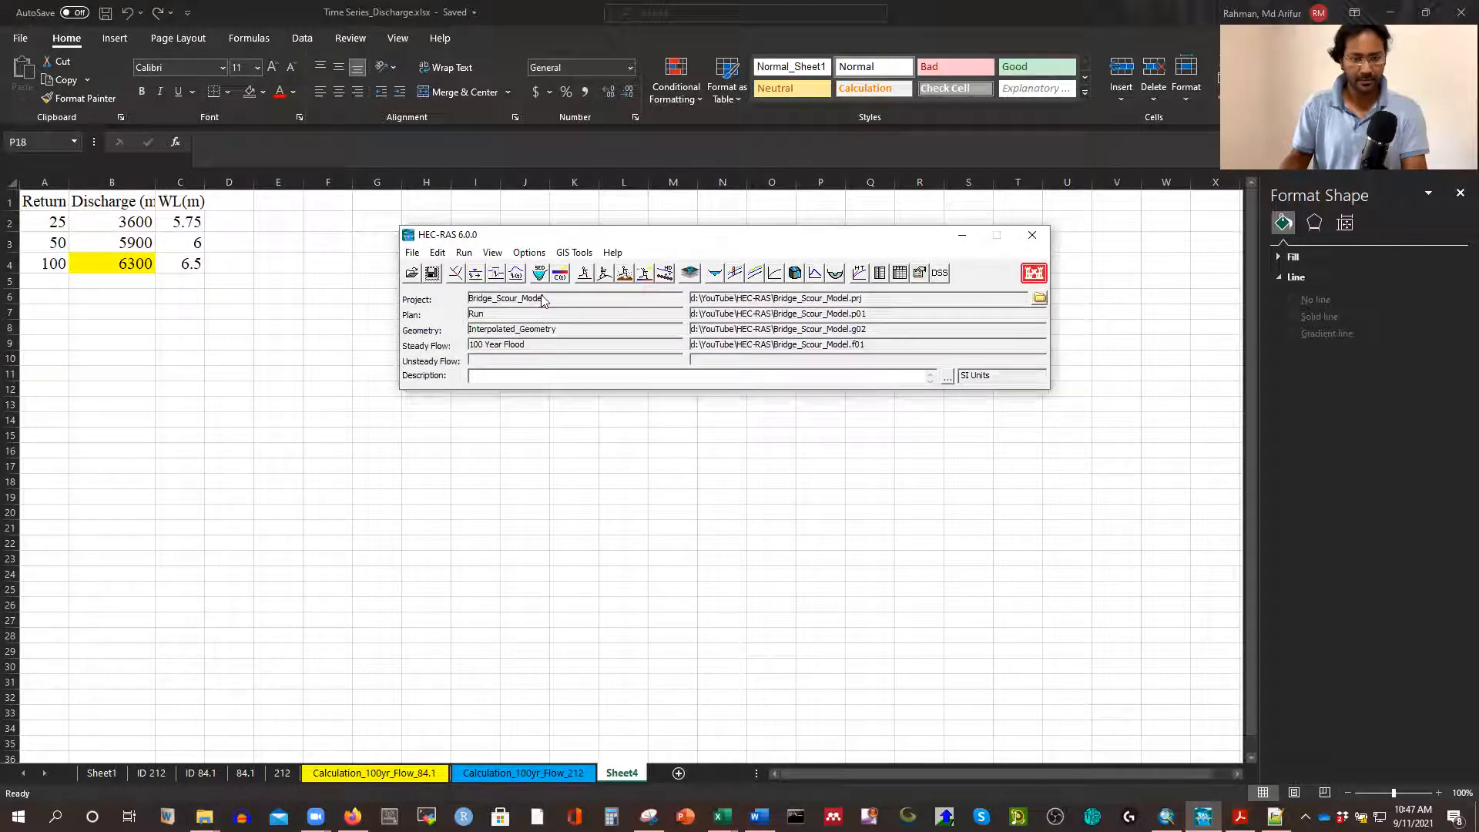
click(455, 274)
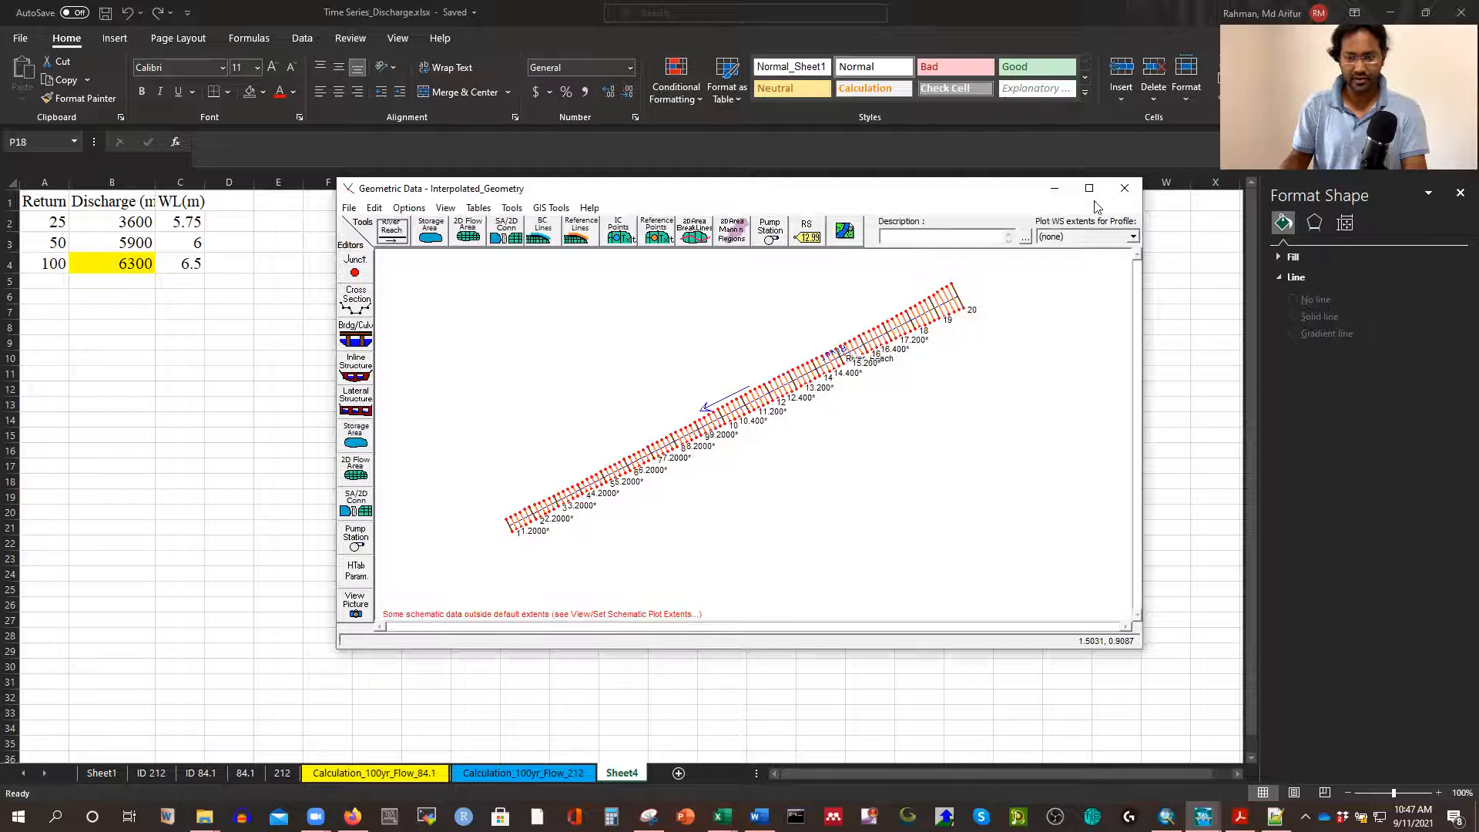
click(1089, 188)
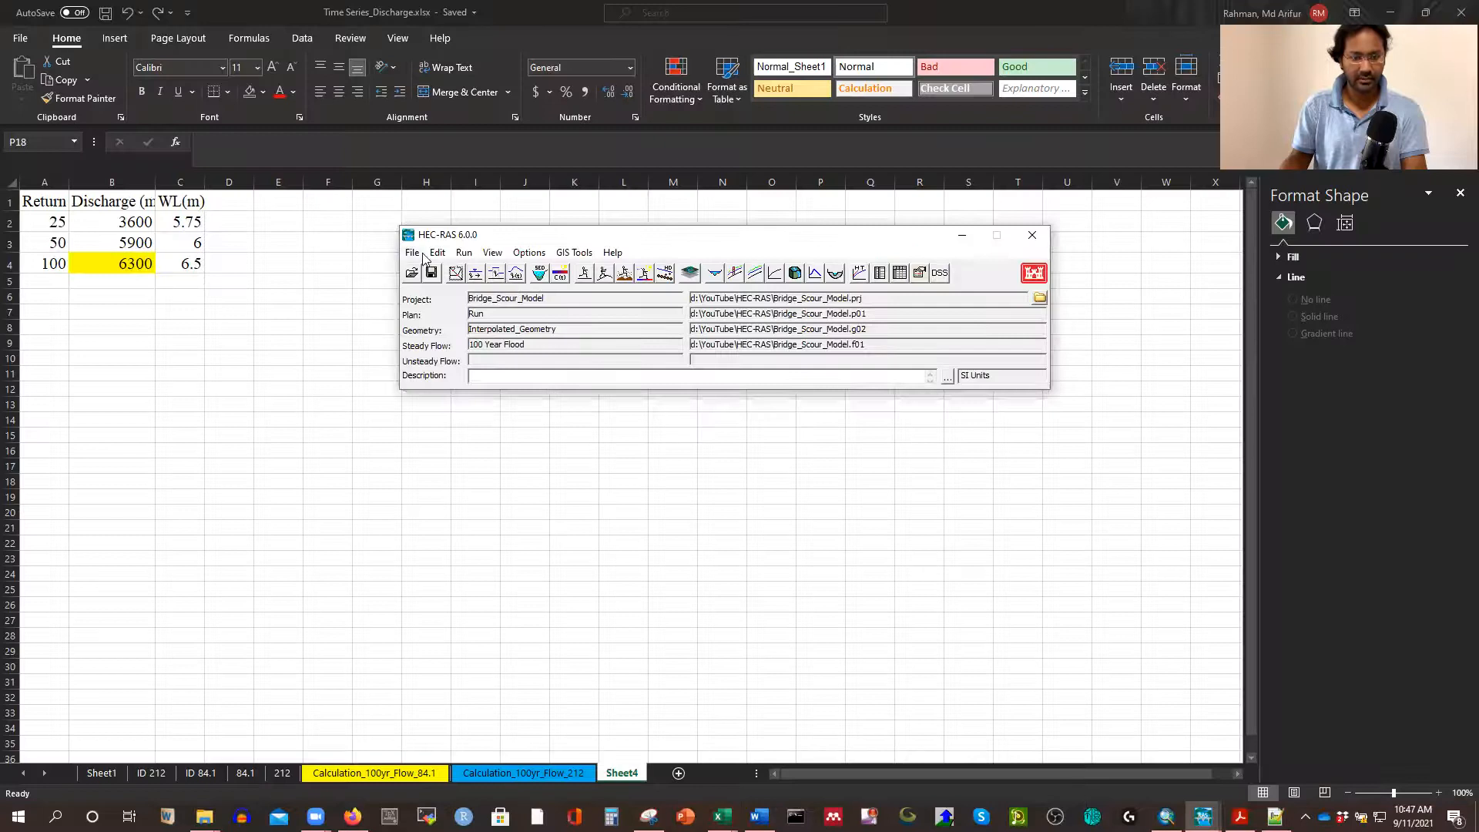
Open the steady flow data of the 100 Year Flood and apply 3 as the number of profiles
click(437, 254)
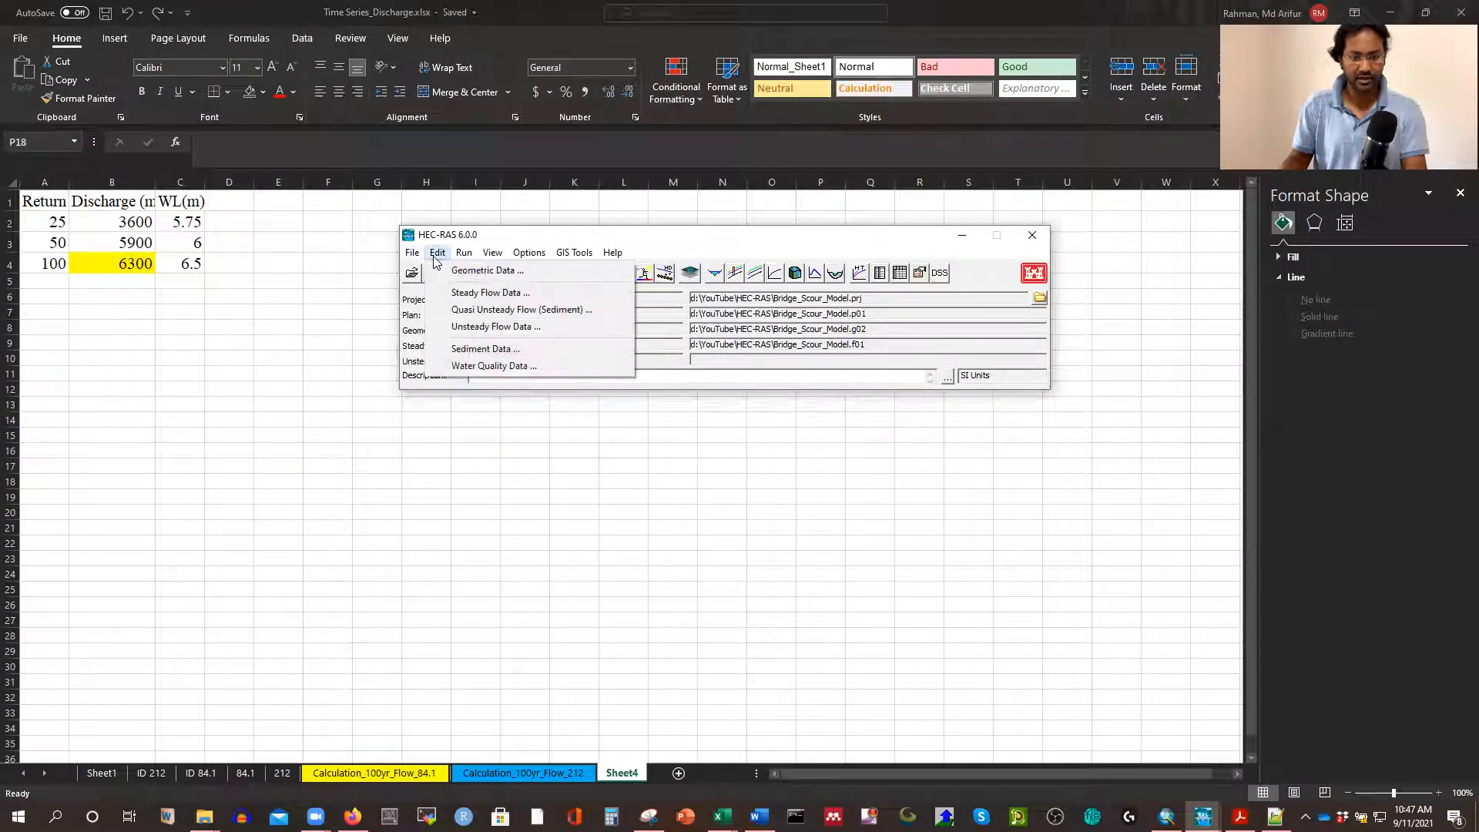
click(460, 295)
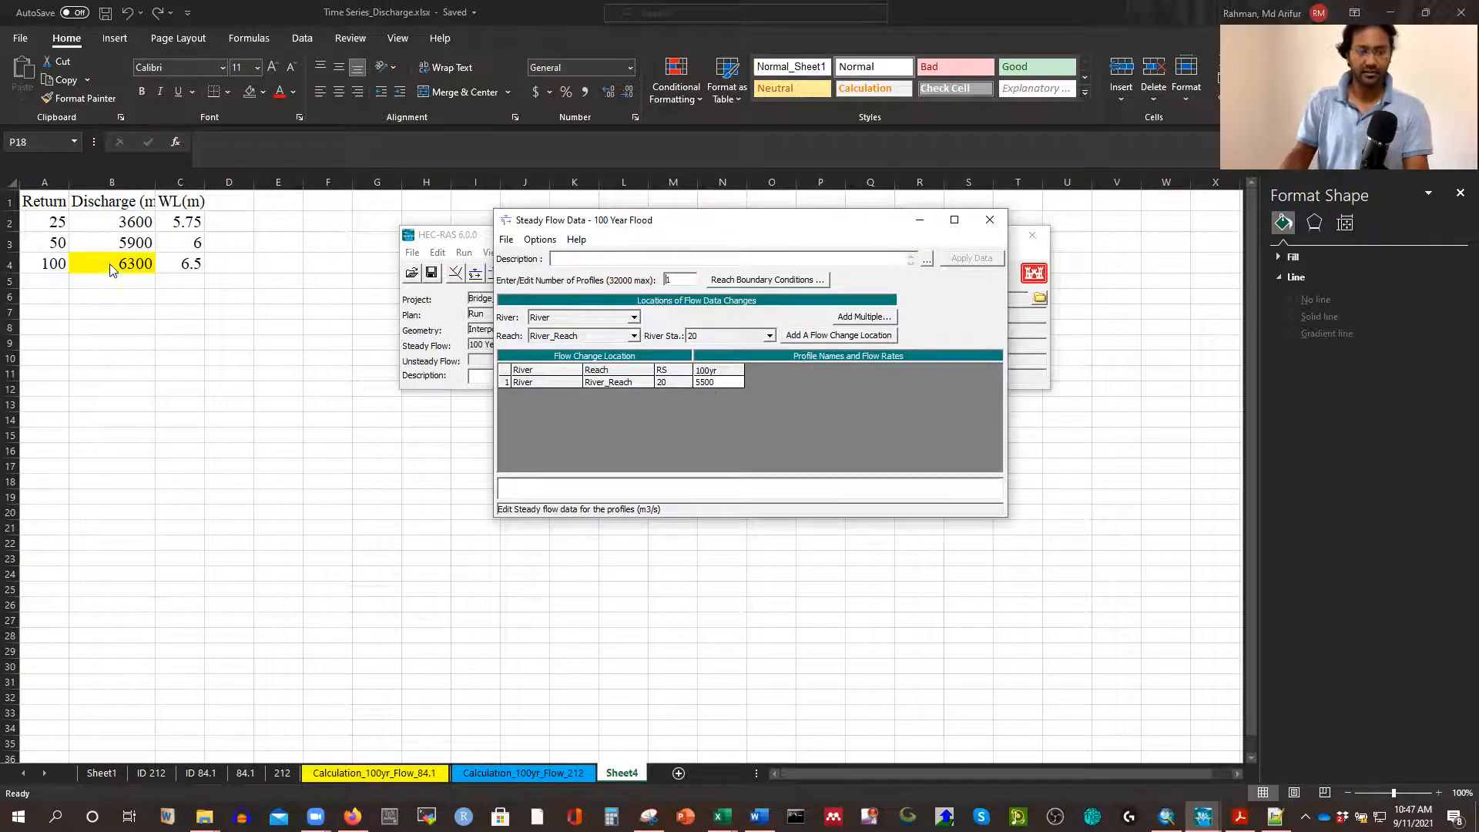
click(715, 381)
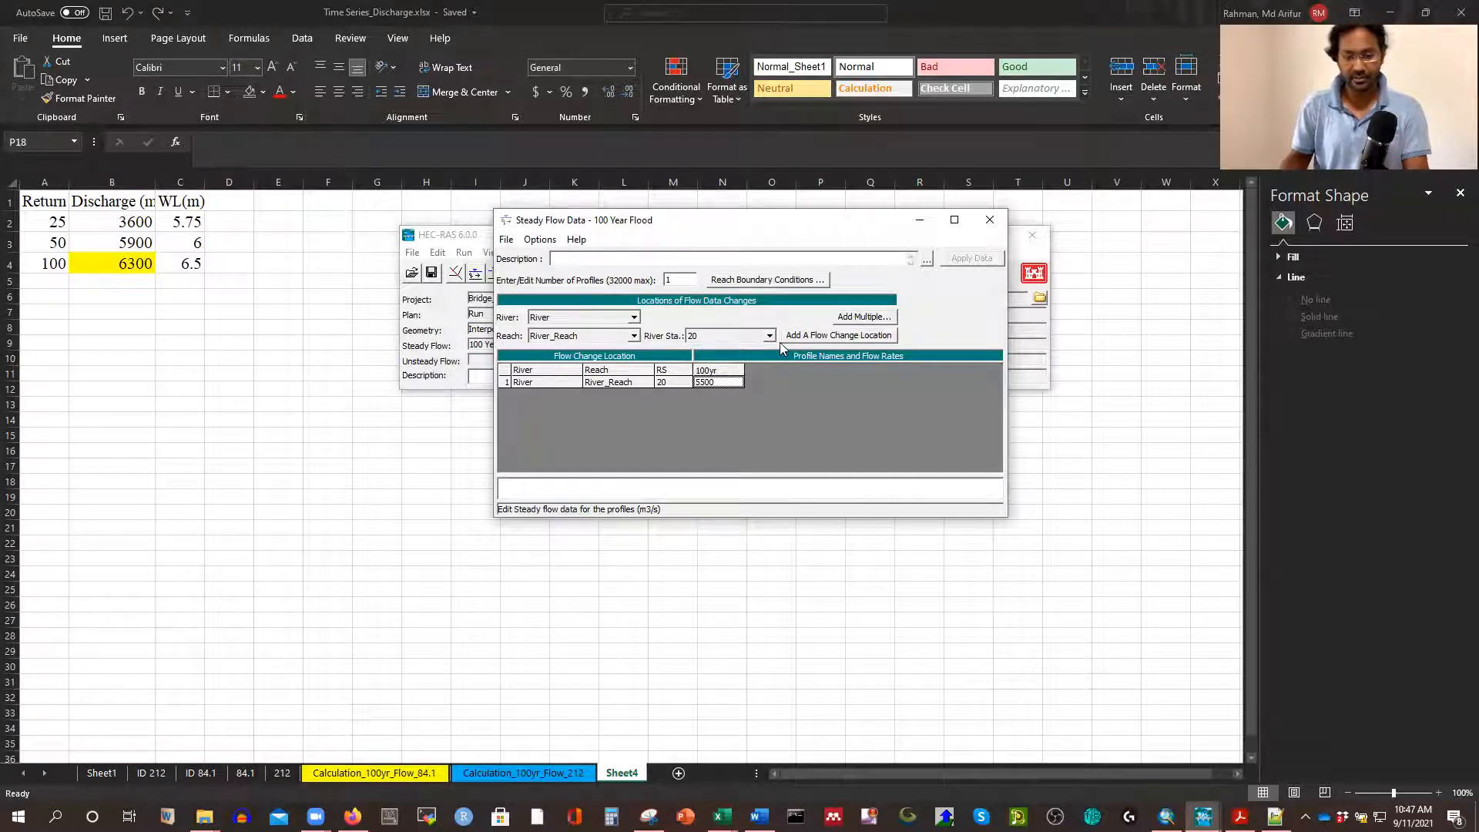
double_click(686, 278)
text(3)
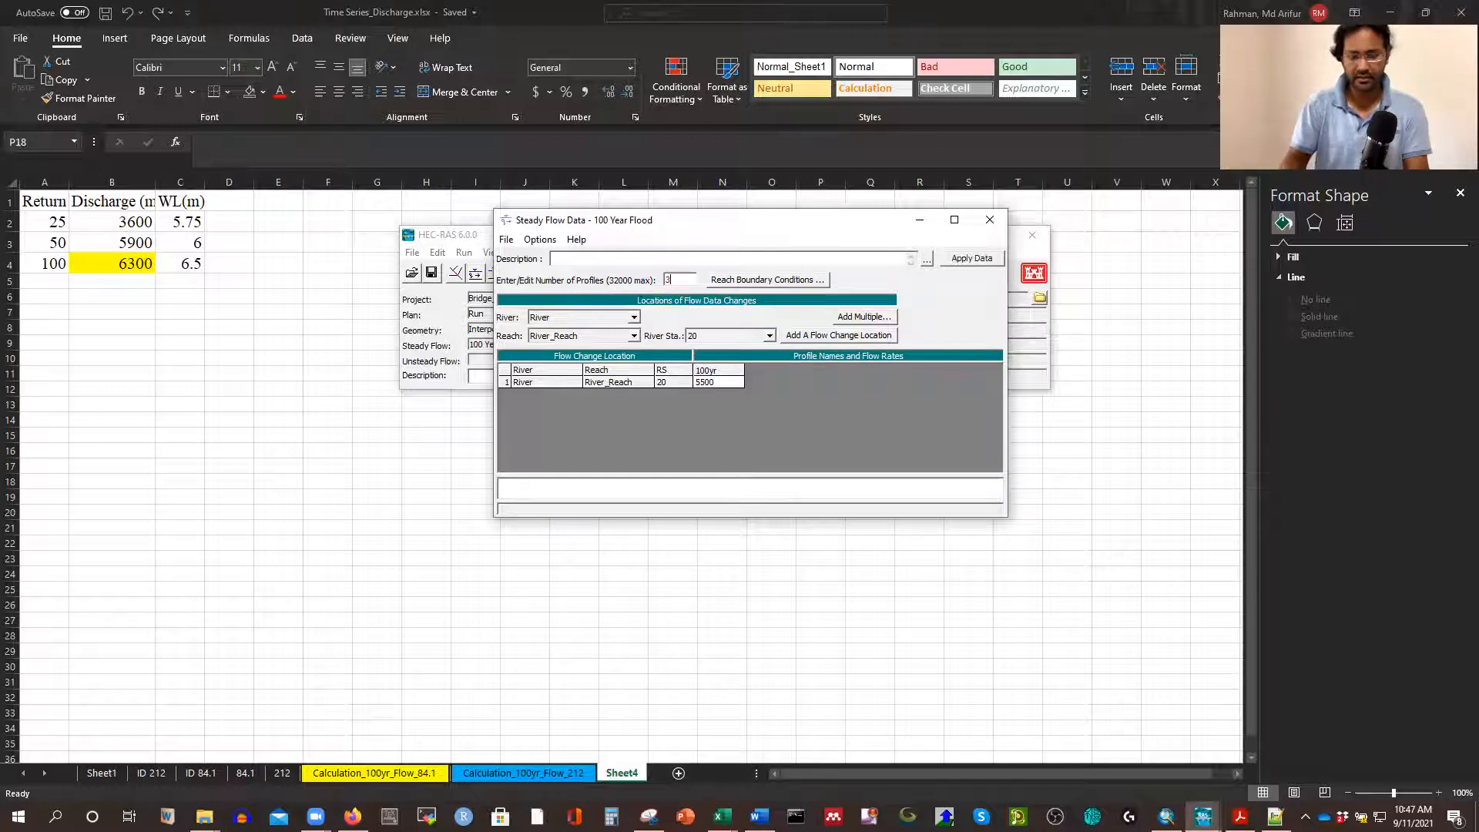
click(969, 260)
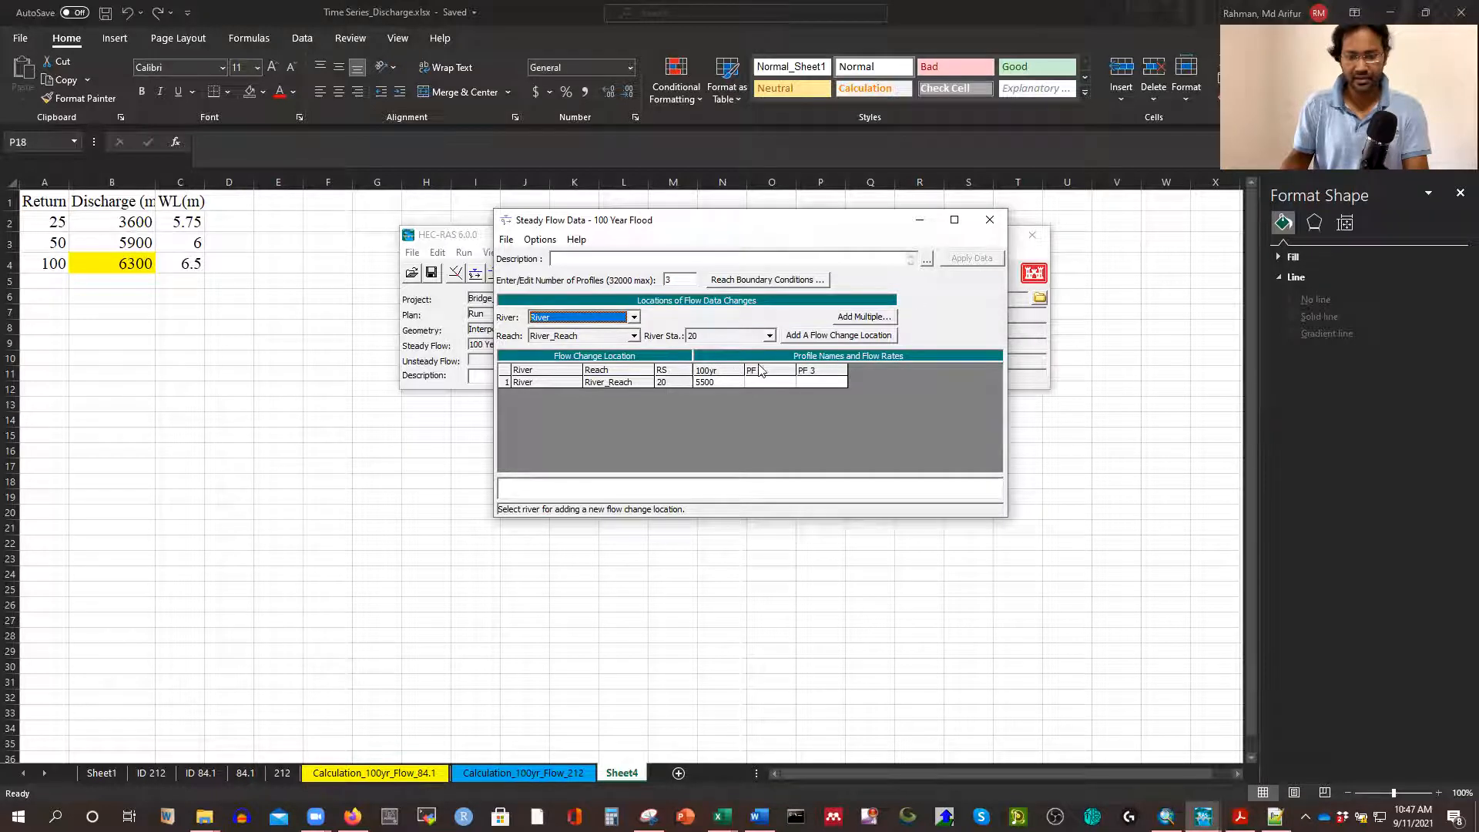
Rename the three steady flow profiles as 25yr, 50yr and 100yr
click(717, 382)
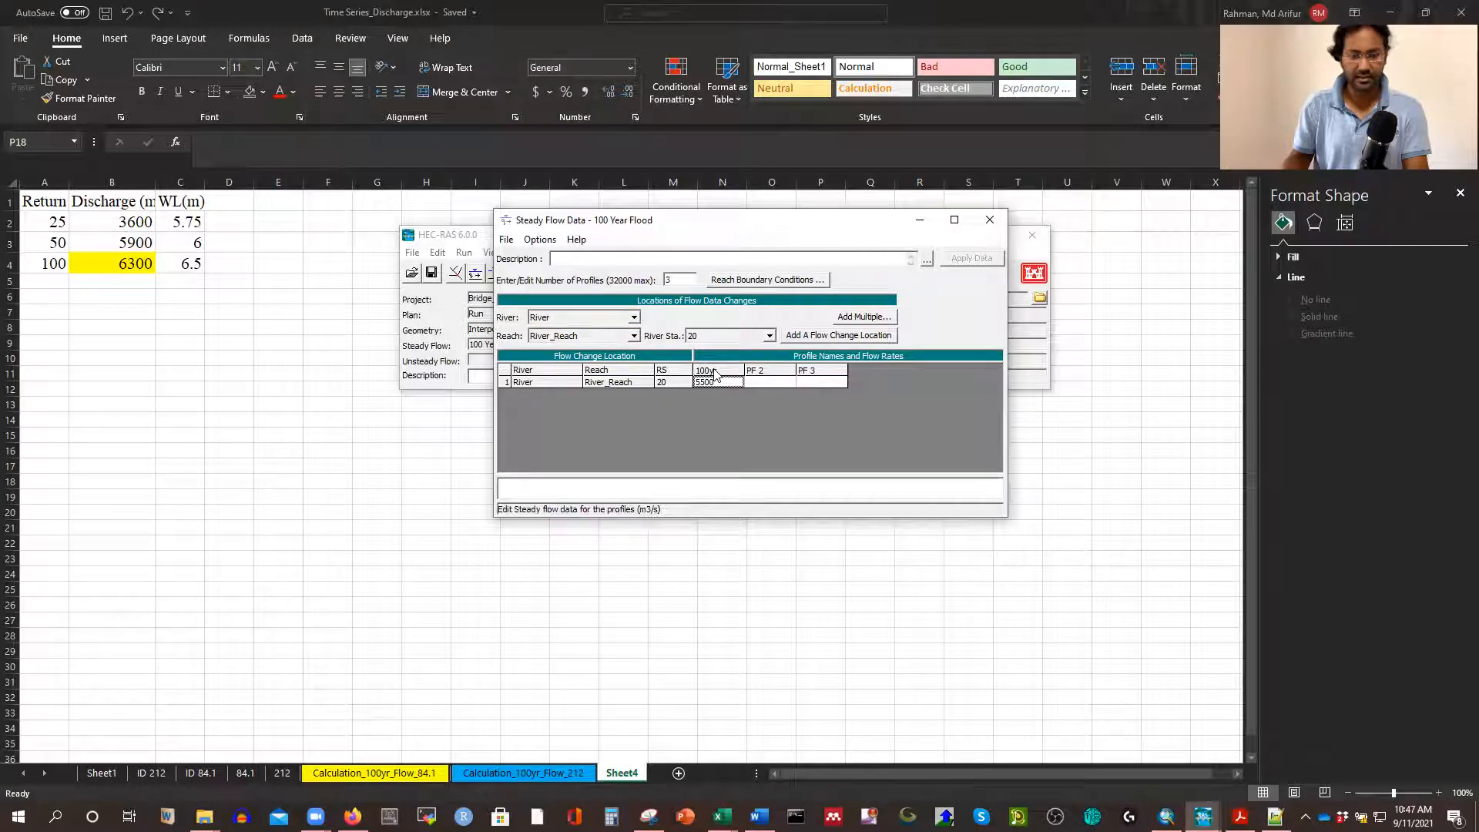
click(539, 240)
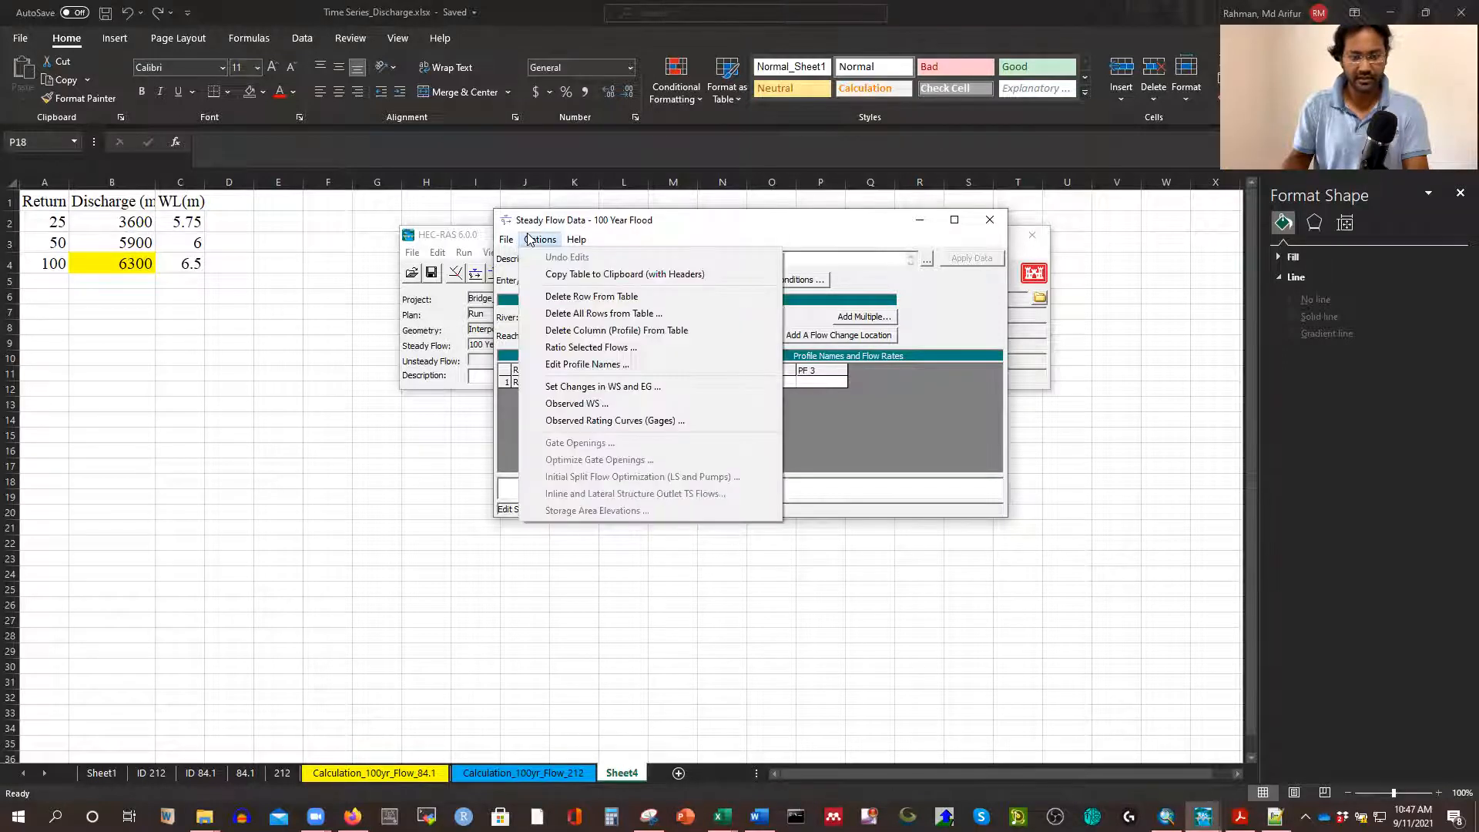
click(587, 363)
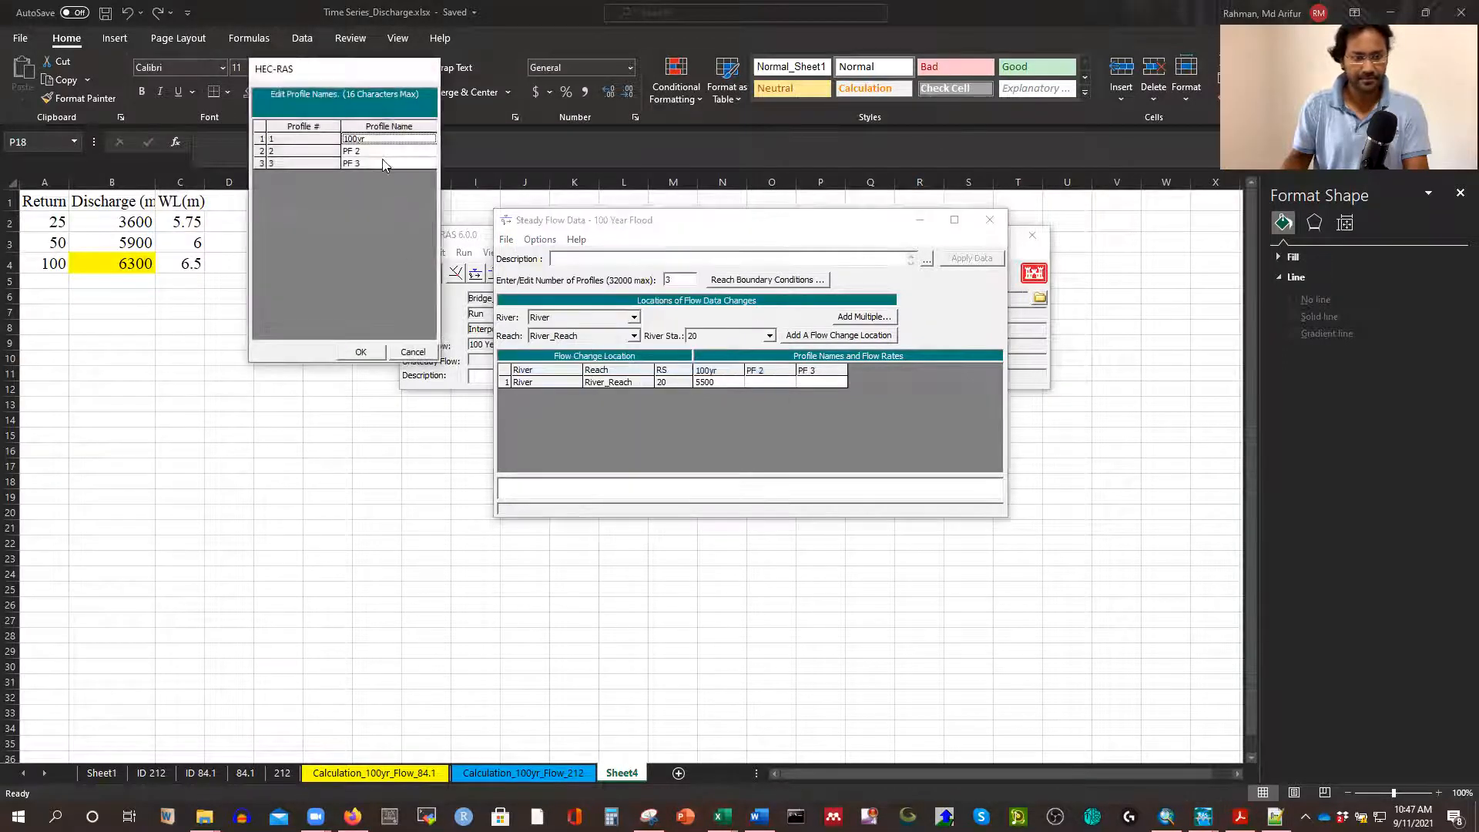
click(370, 140)
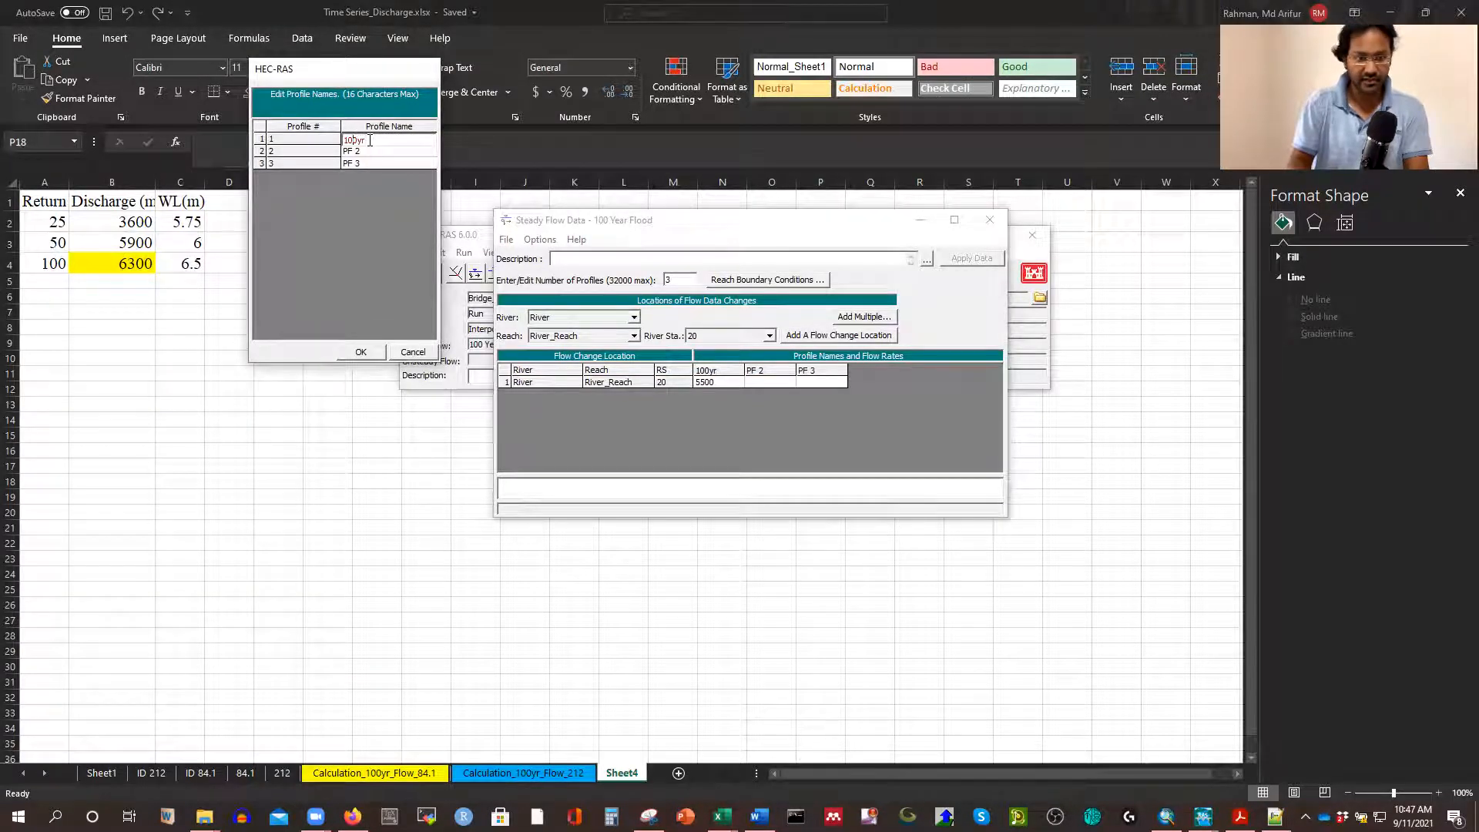
key(Left)
key(Left)
text(25)
click(376, 152)
click(374, 149)
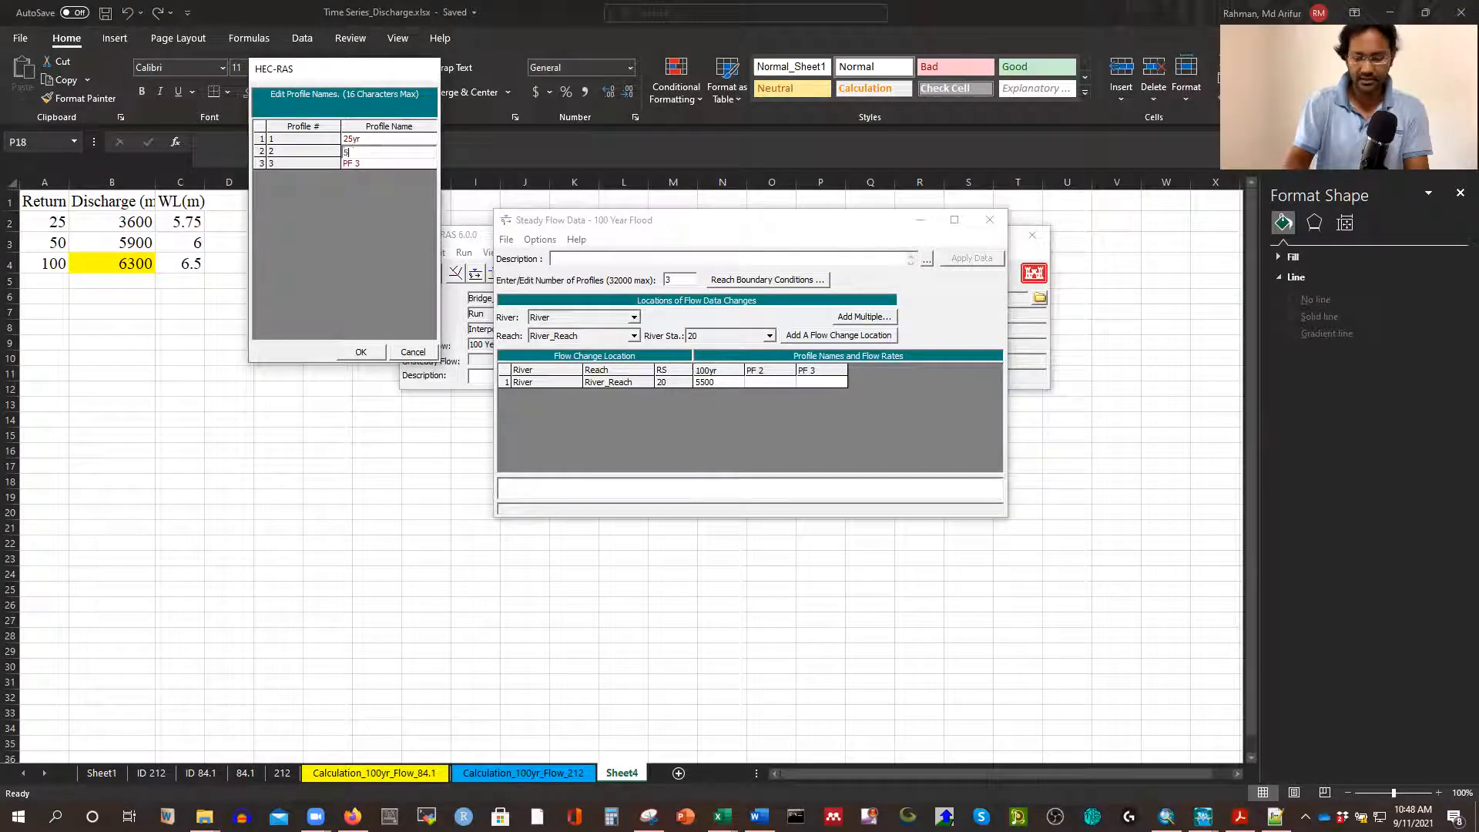
click(374, 161)
text(100yr)
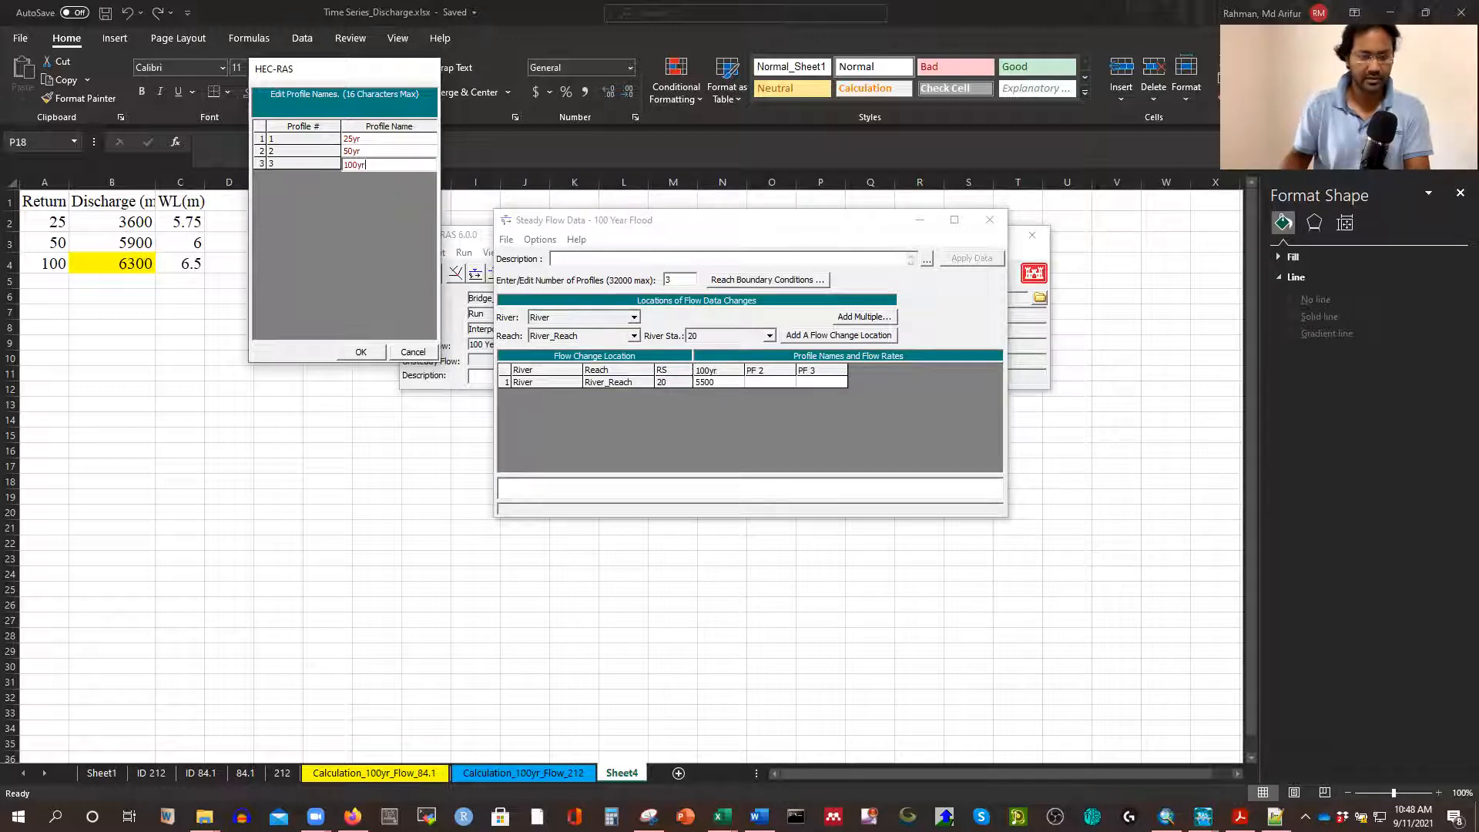
click(360, 352)
Enter flow rates of 3600, 5900 and 6300 m3/s at river station 20 for the 25yr, 50yr and 100yr profiles
click(726, 381)
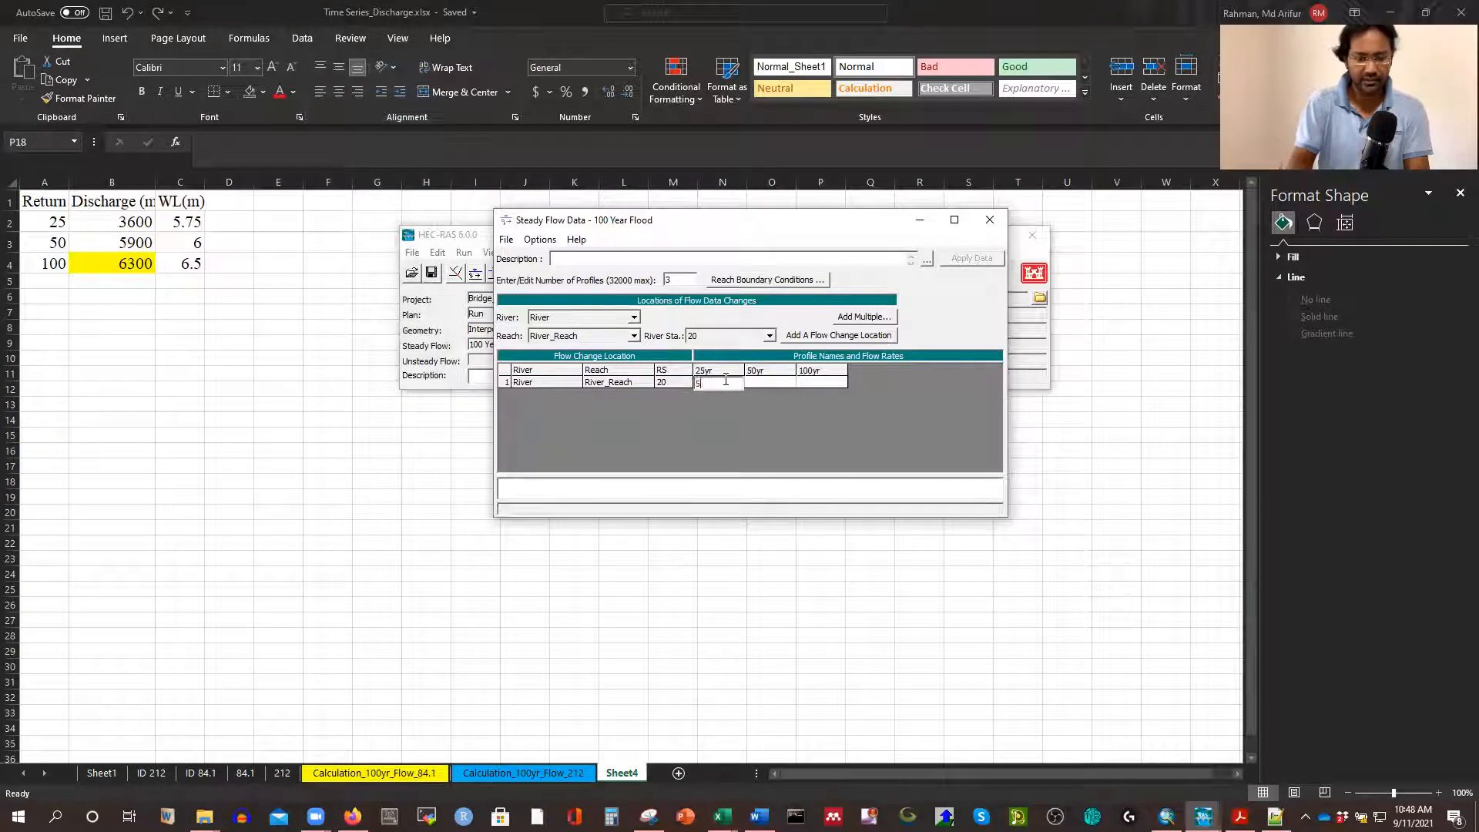
text(3600)
click(773, 380)
click(773, 380)
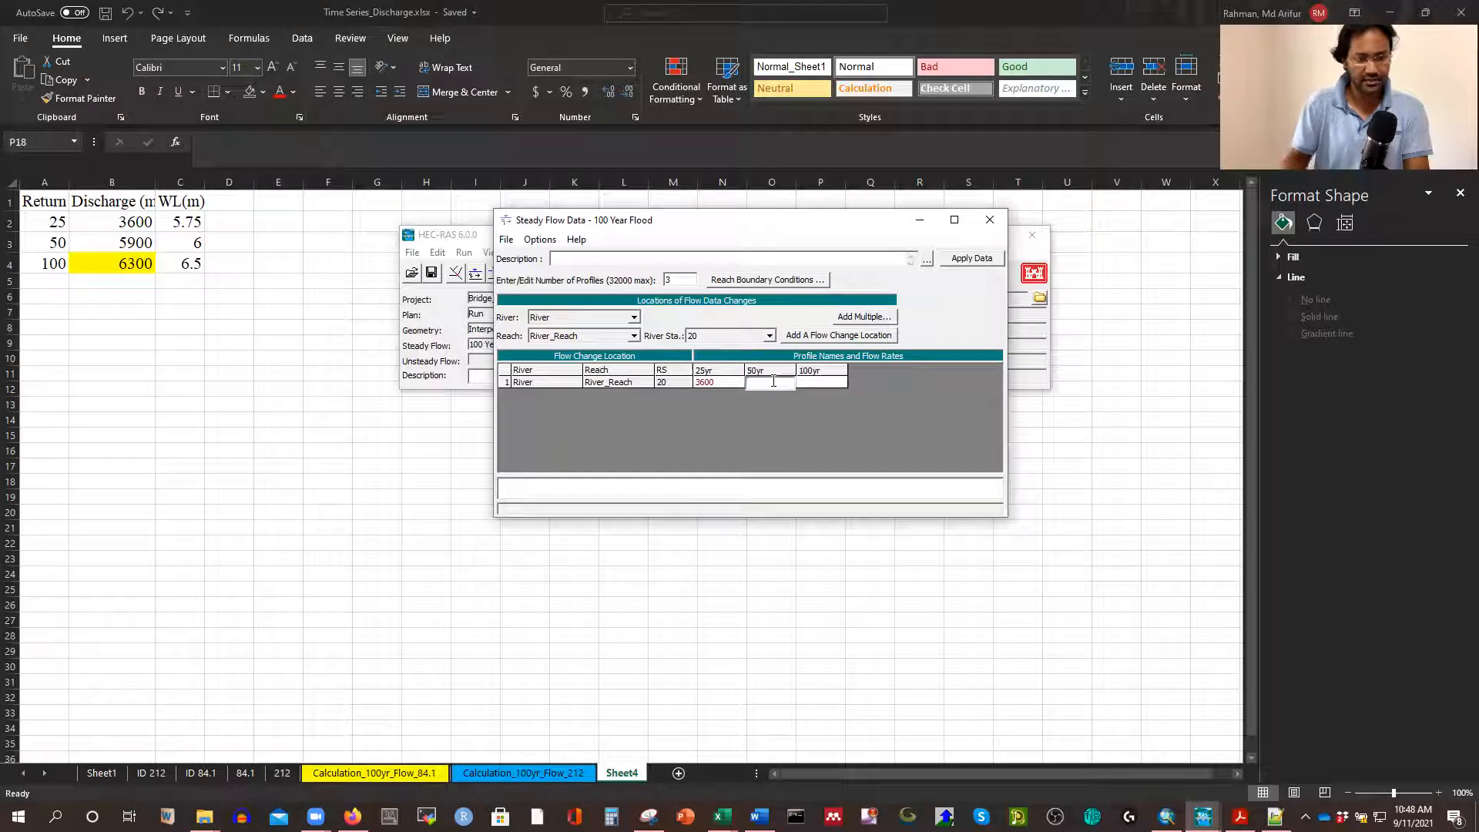
click(821, 382)
click(822, 382)
text(6300)
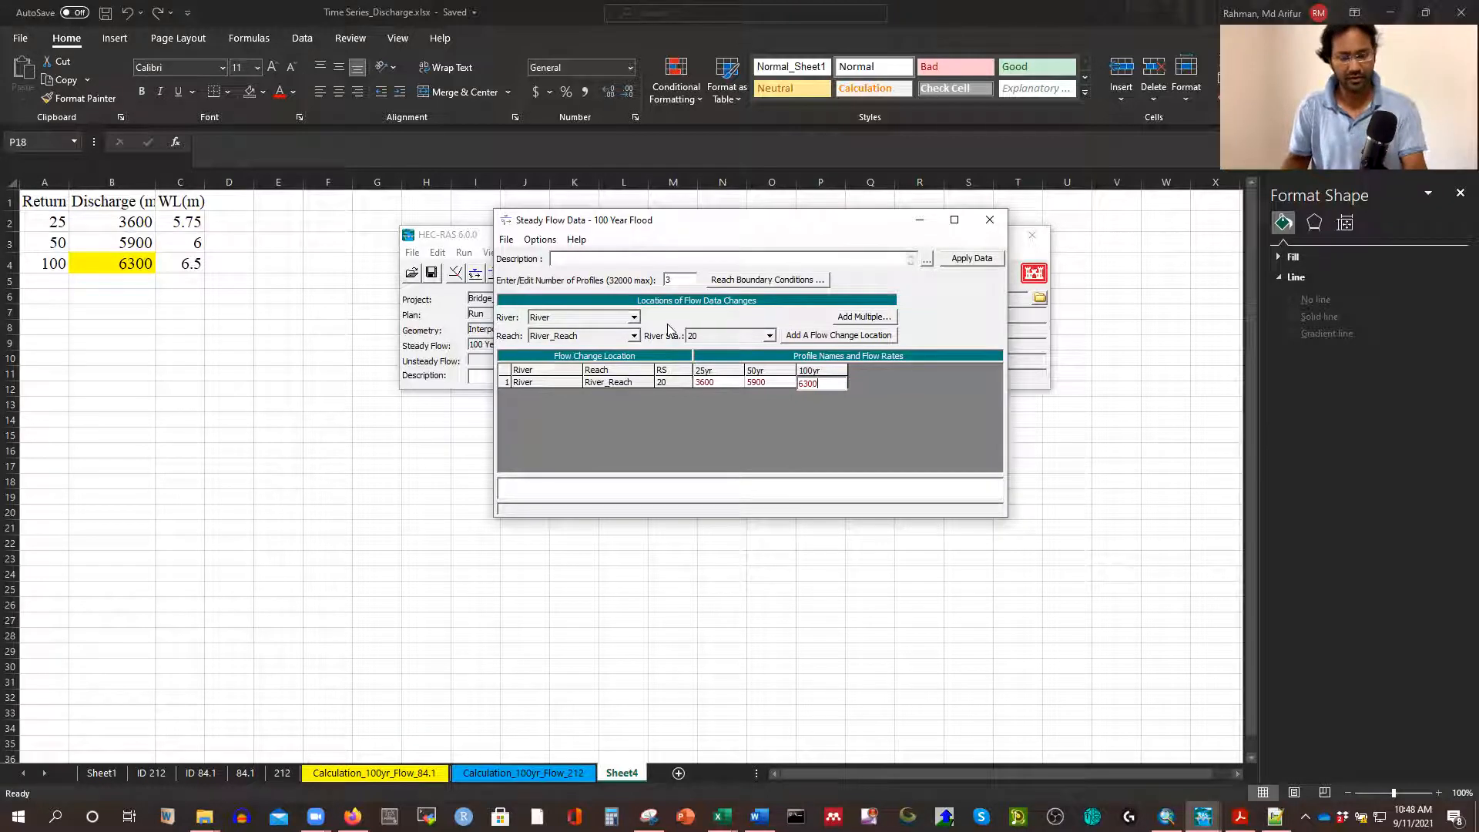
click(540, 241)
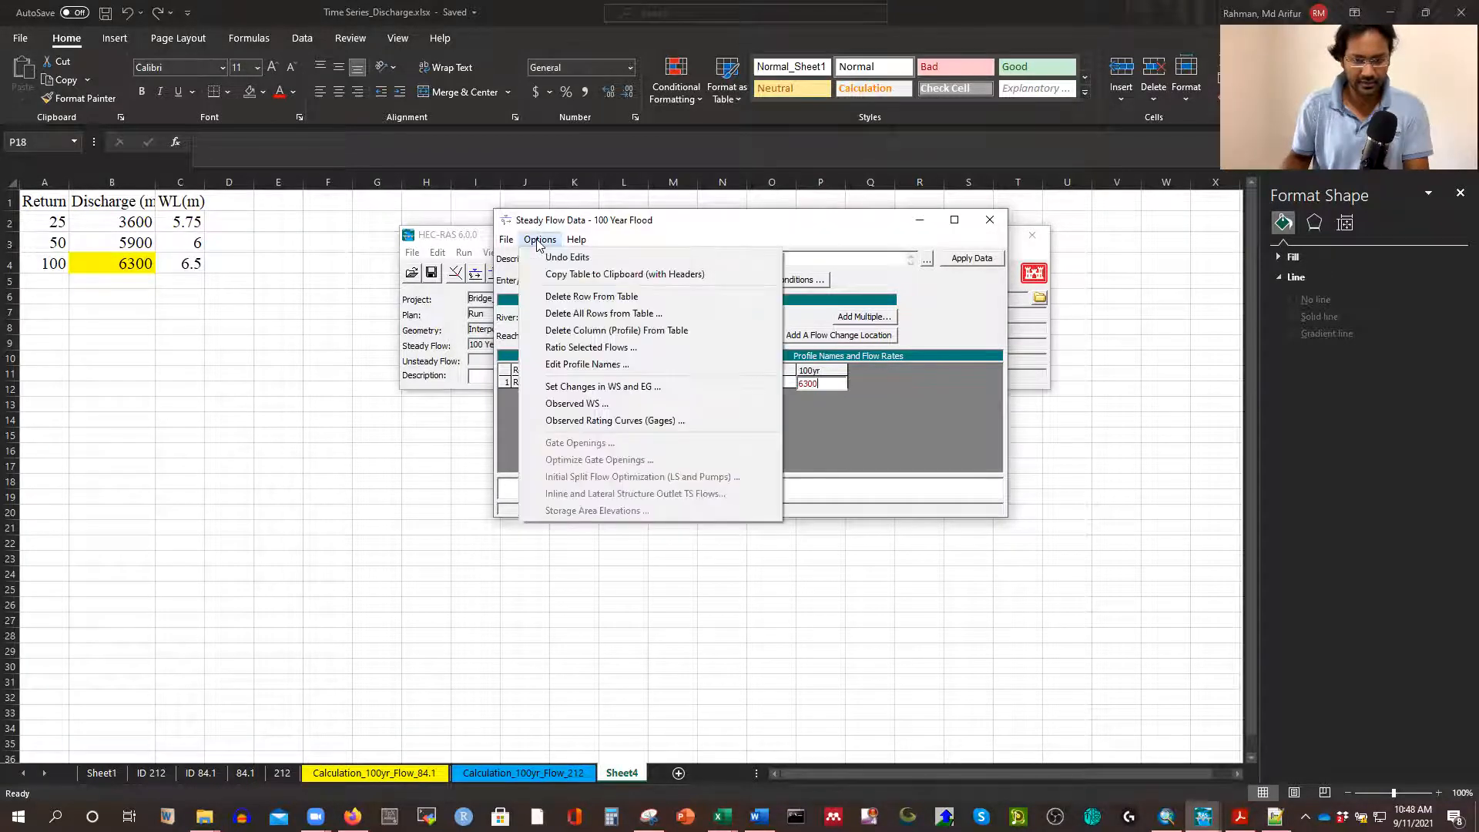
mouse_move(506, 240)
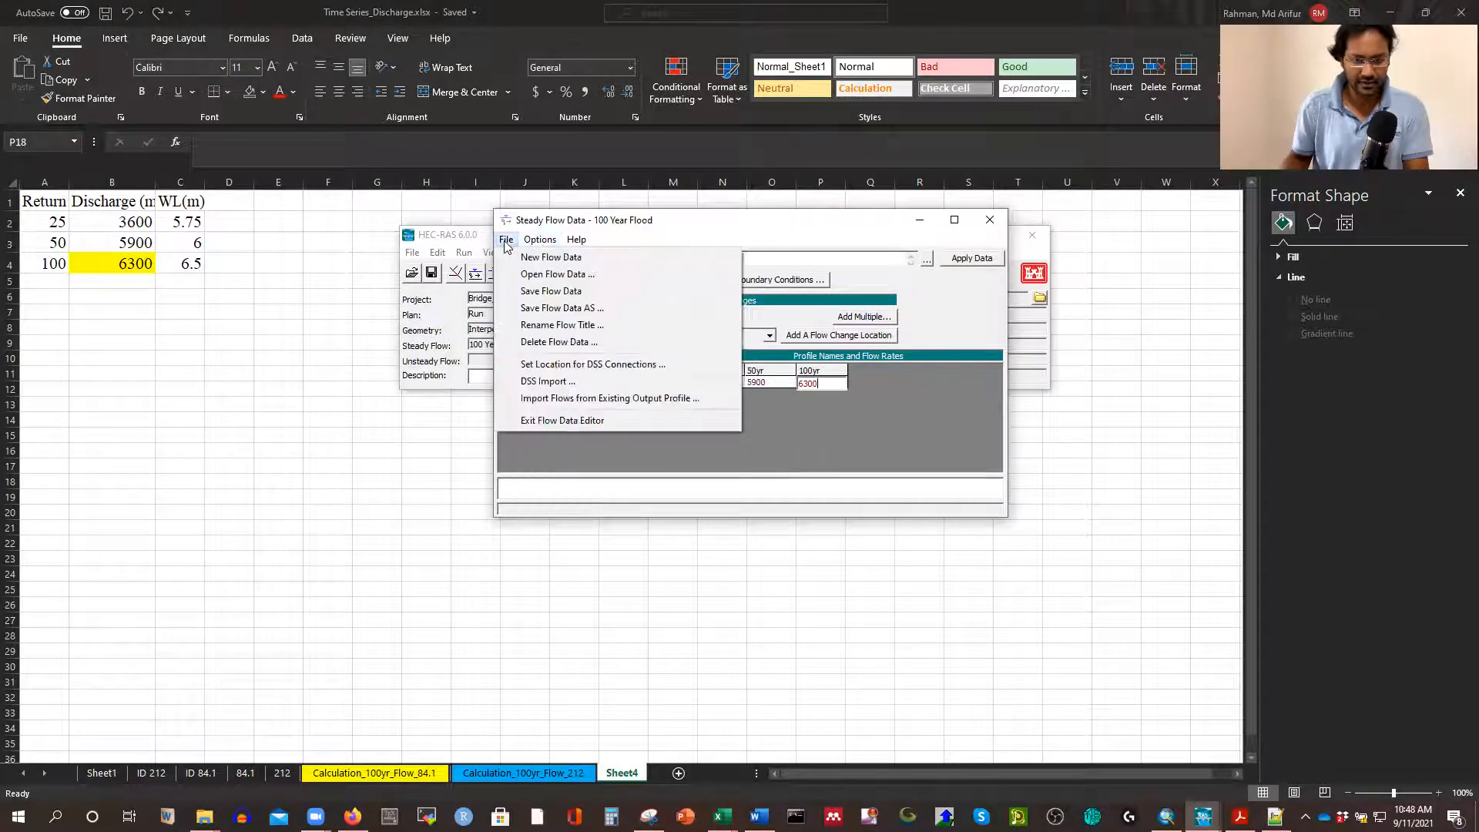
click(544, 292)
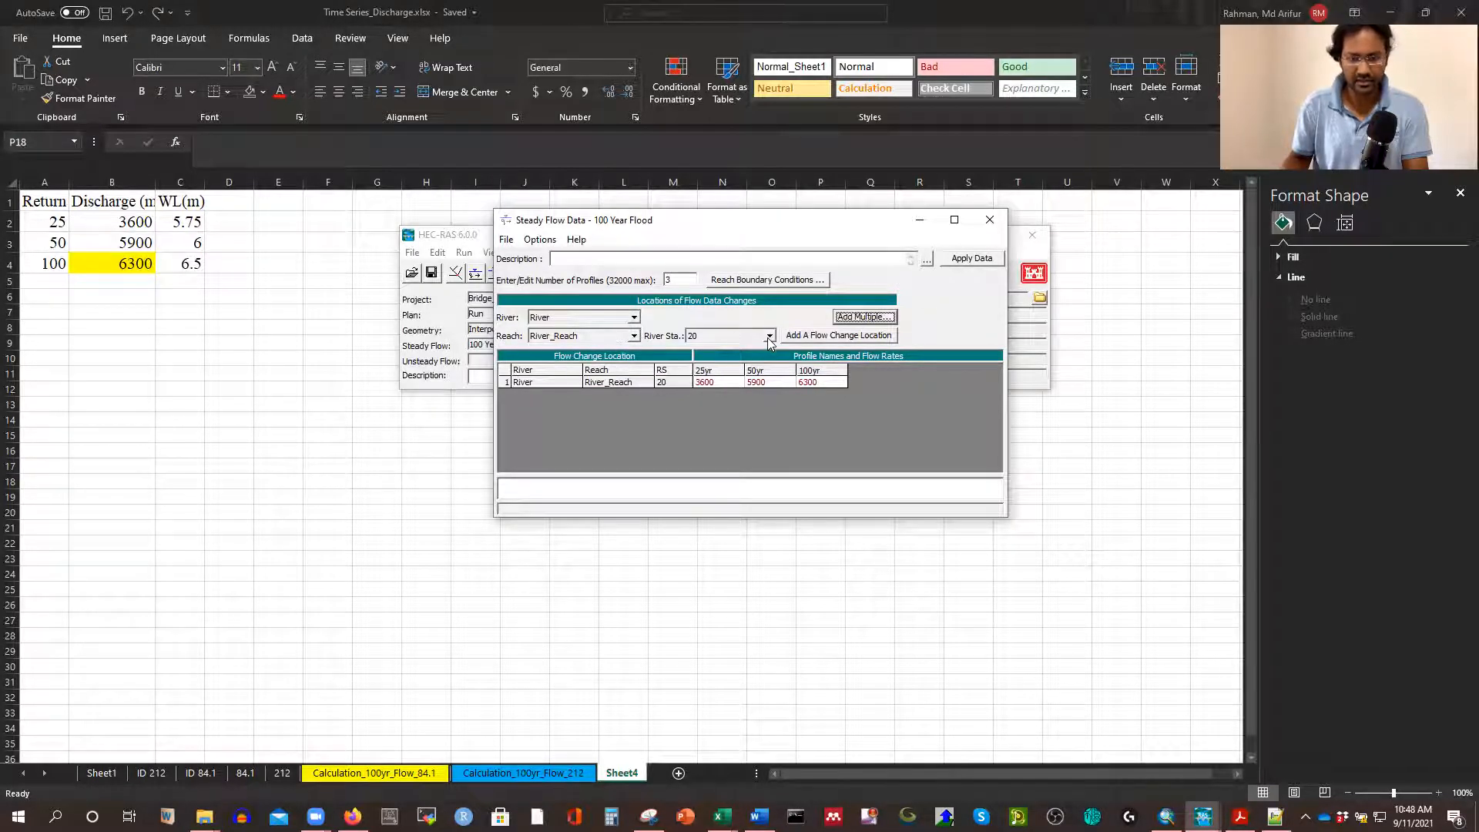
click(901, 389)
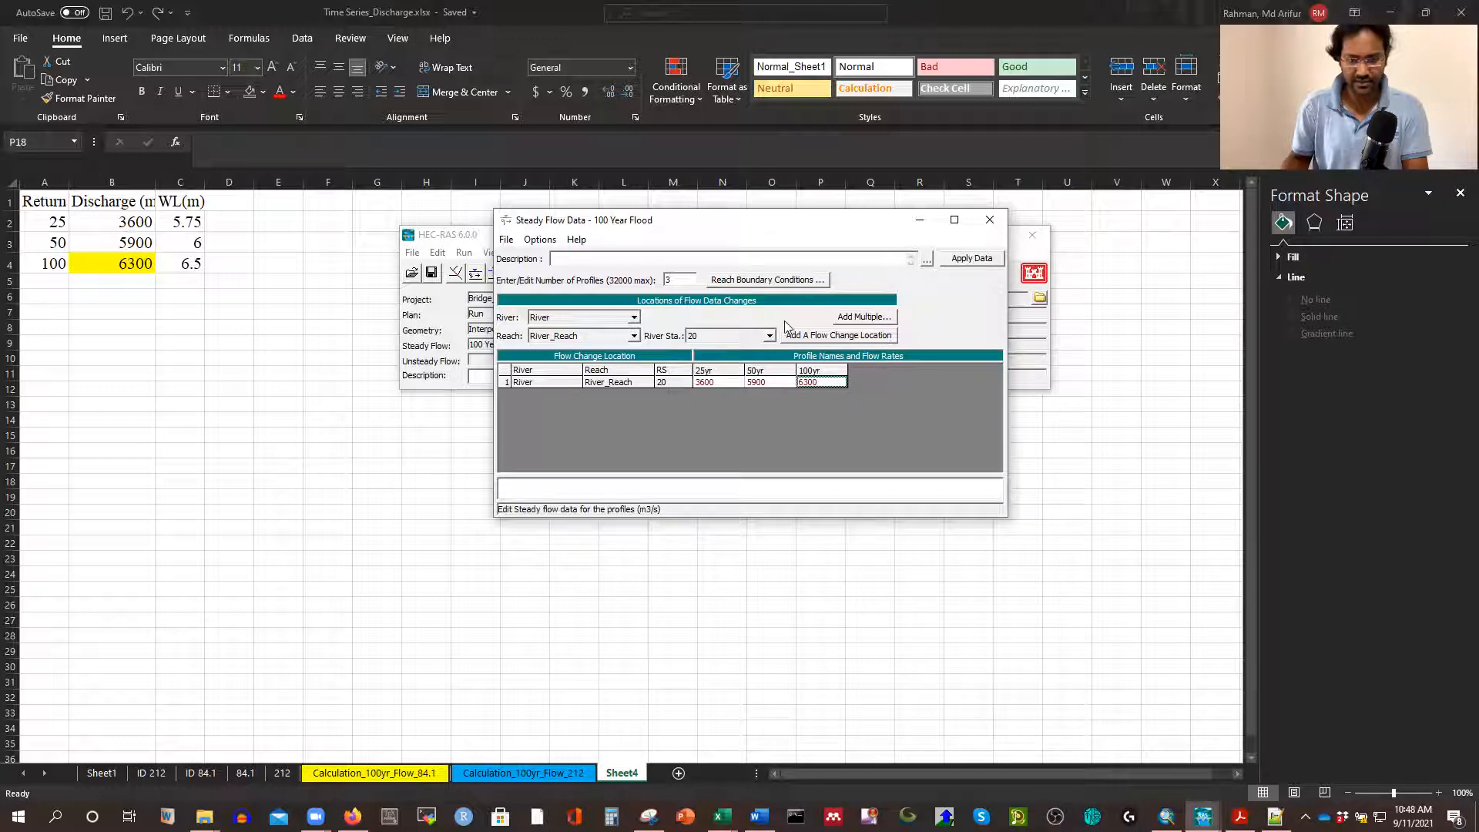
Set the reach's downstream known water surface boundary to 5.75, 6.0 and 6.5 m for the 3600, 5900 and 6300 m3/s flows
click(765, 282)
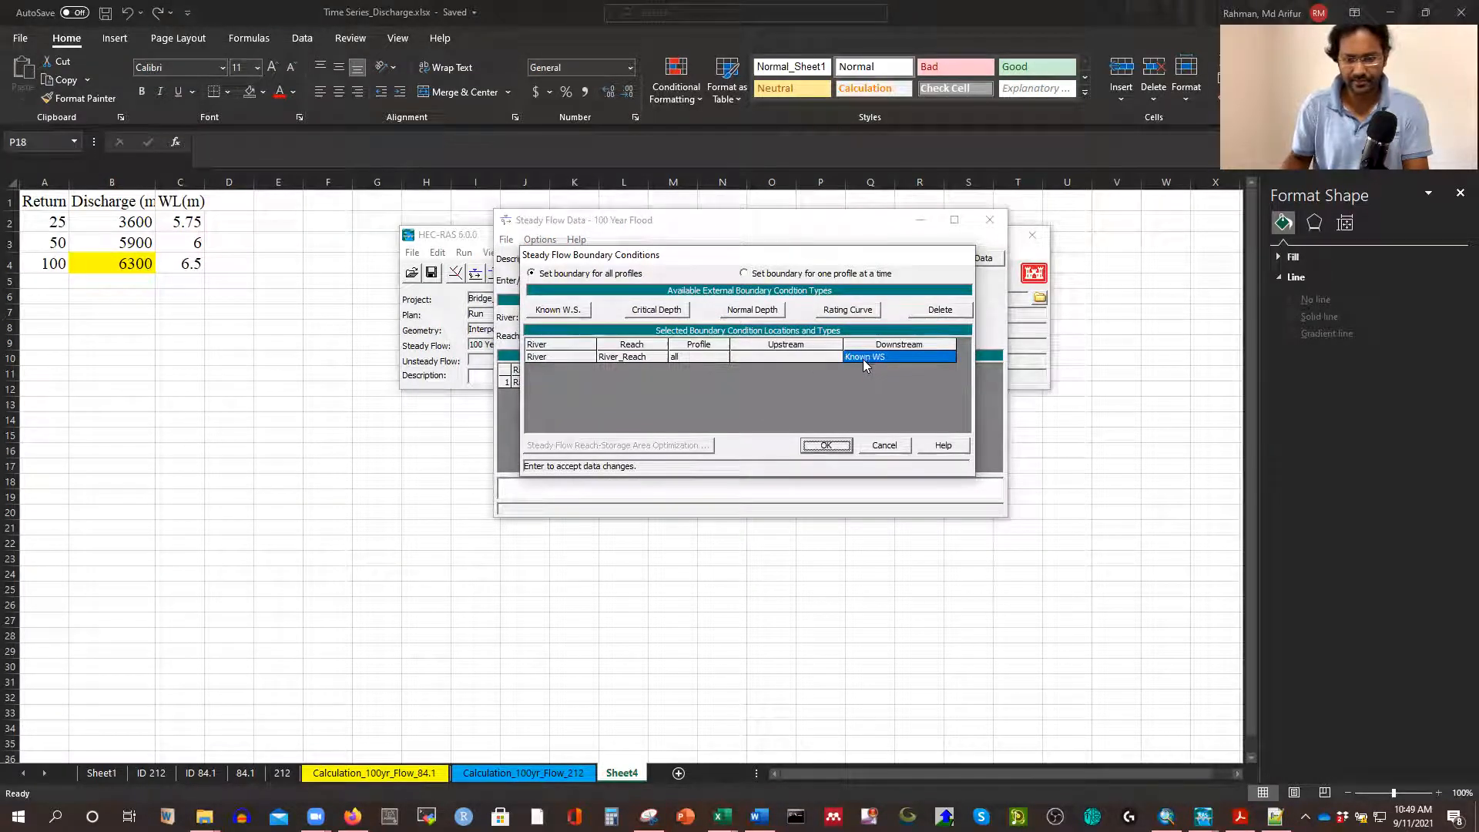
click(865, 361)
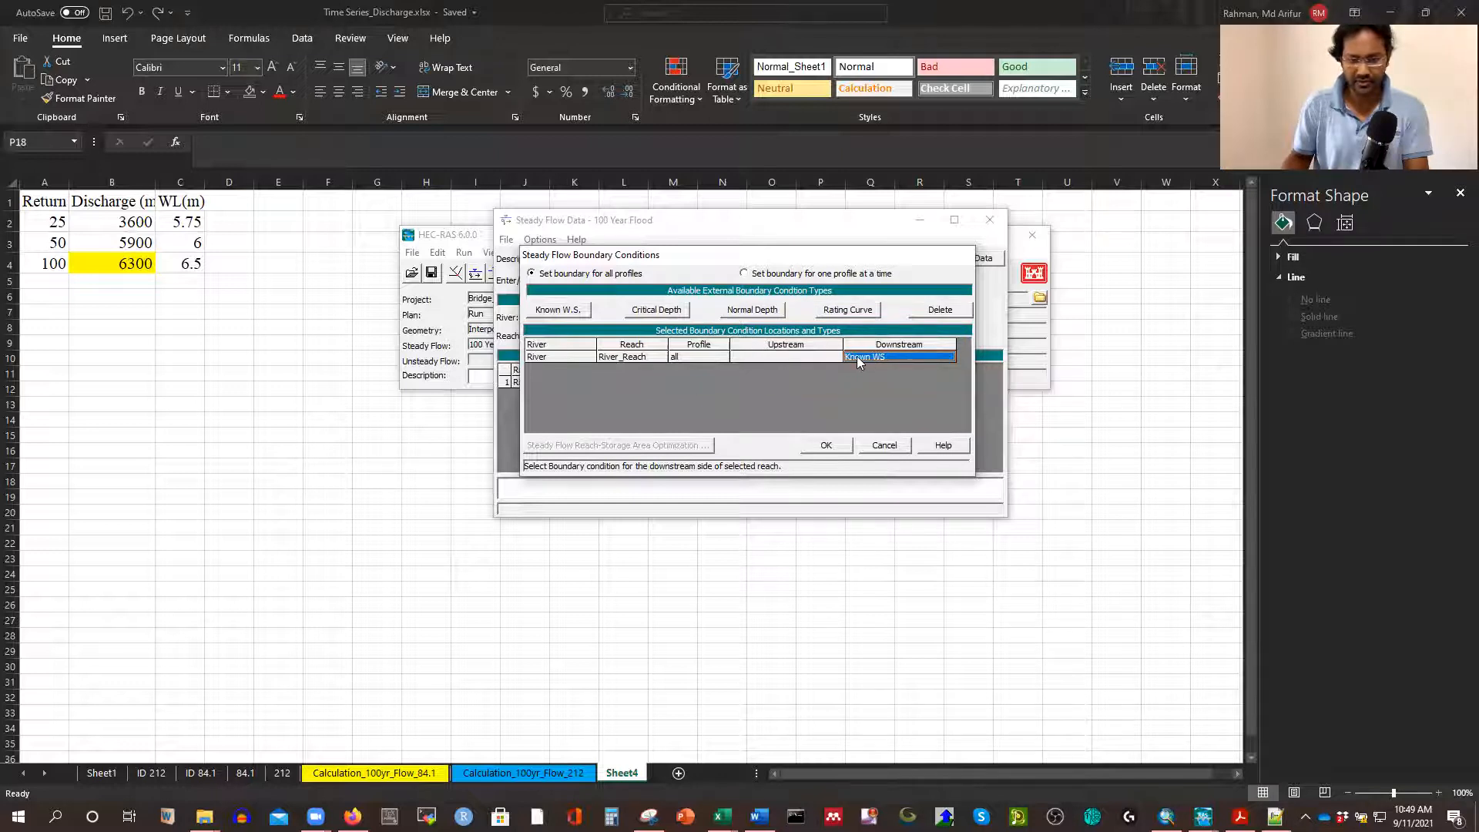
click(553, 312)
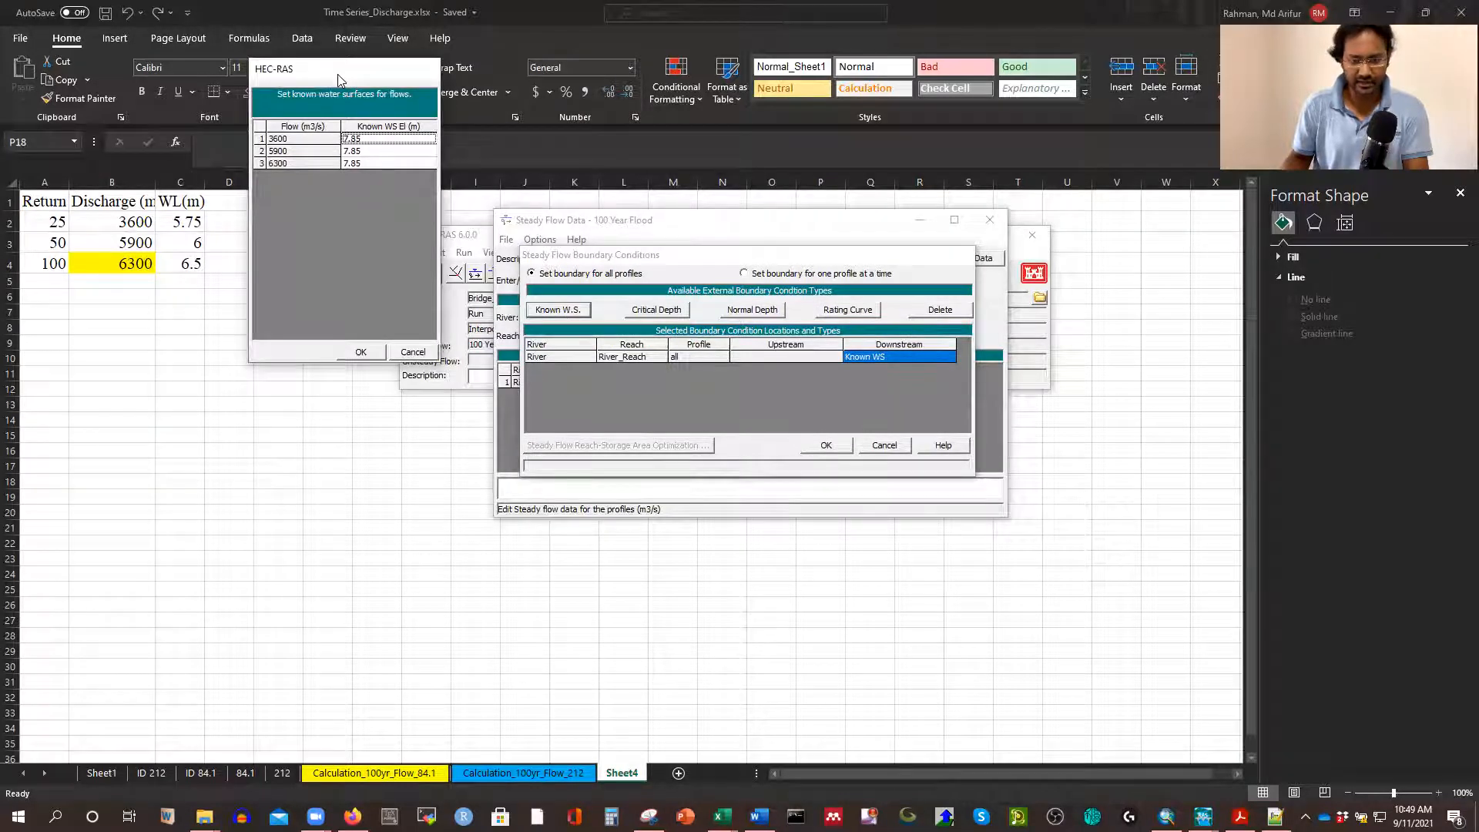
drag(339, 79, 677, 226)
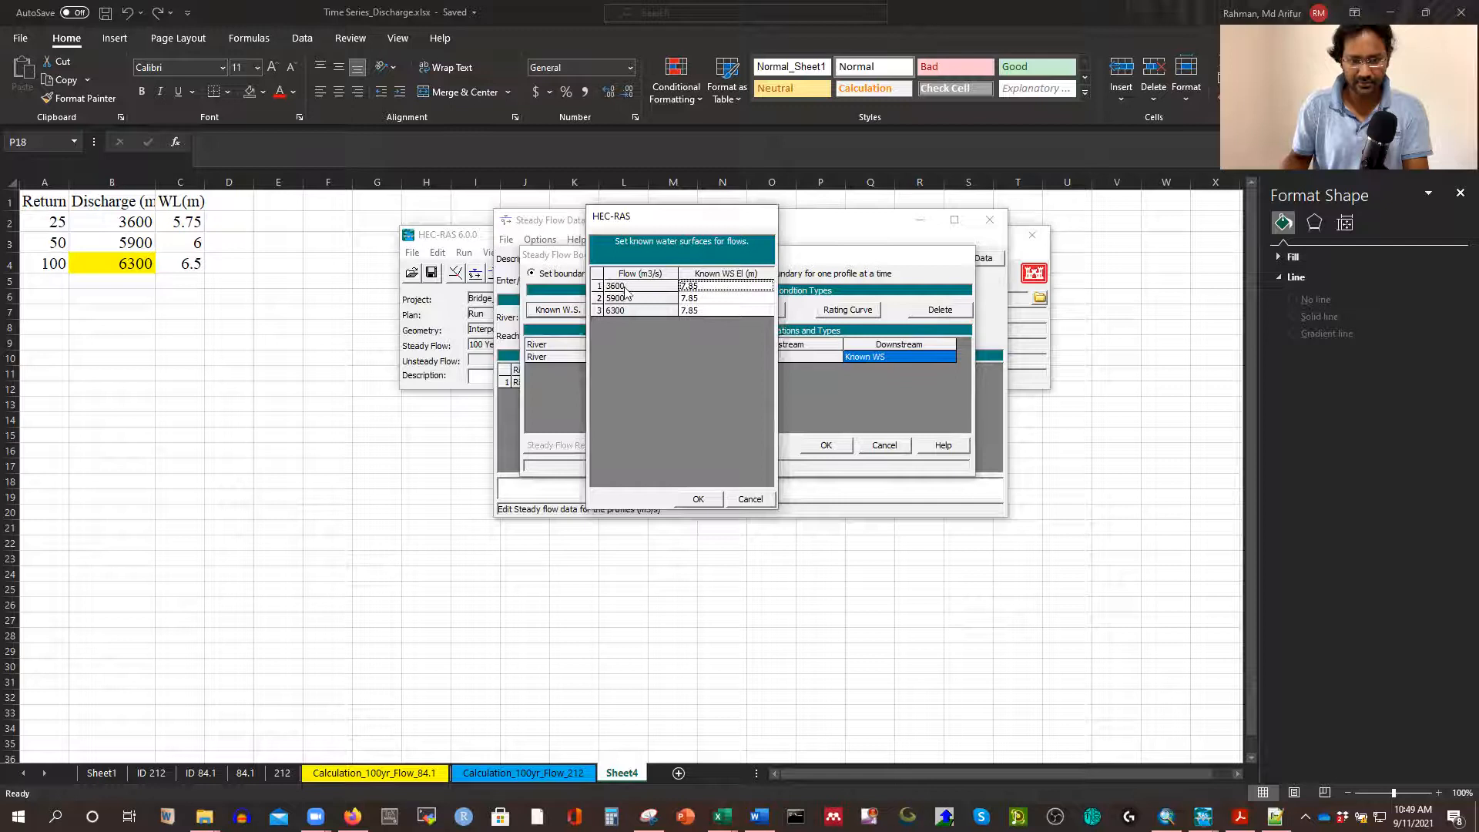
click(703, 286)
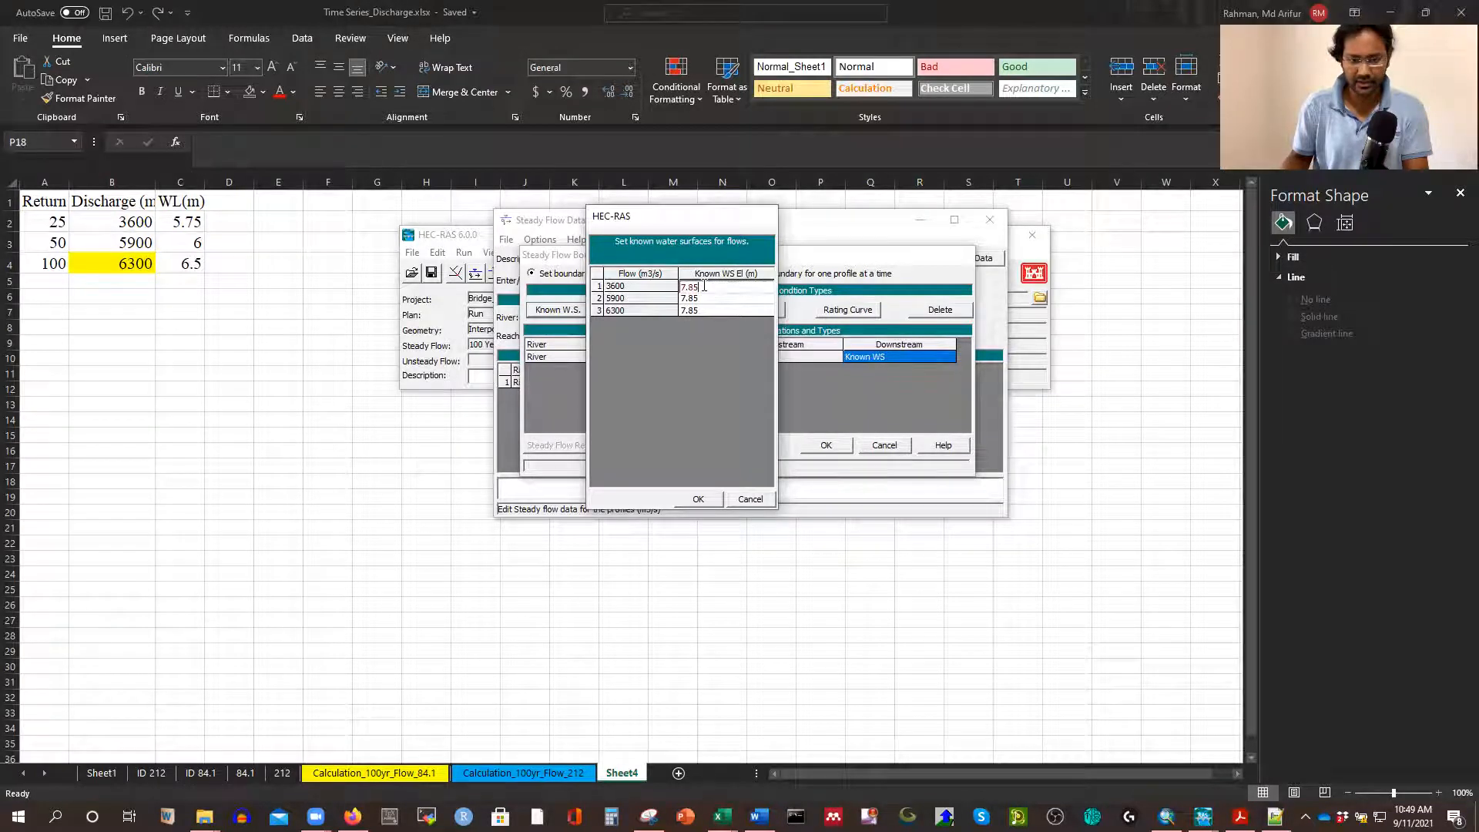
key(BackSpace)
text(5.)
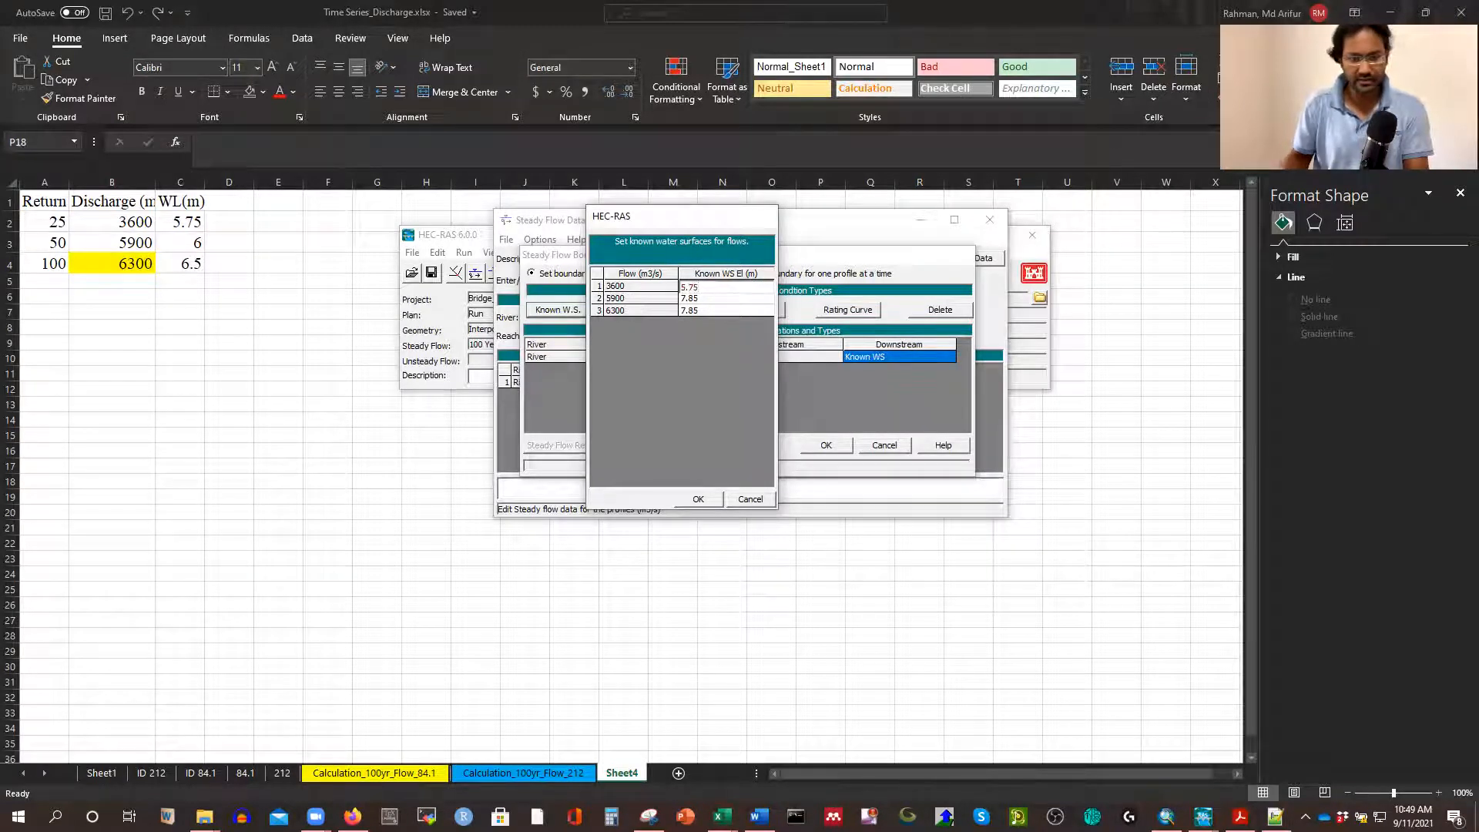
click(717, 299)
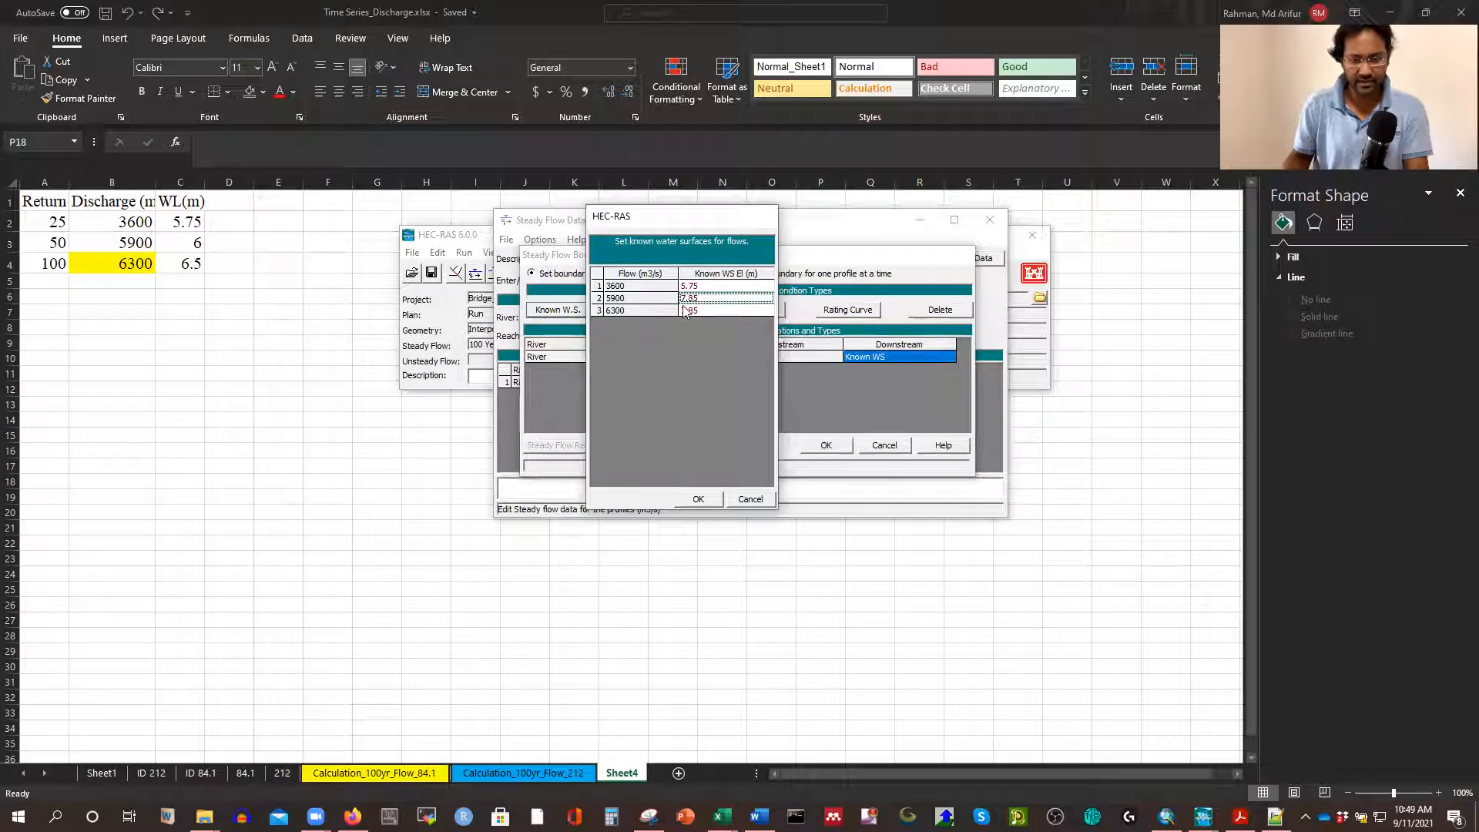
click(715, 300)
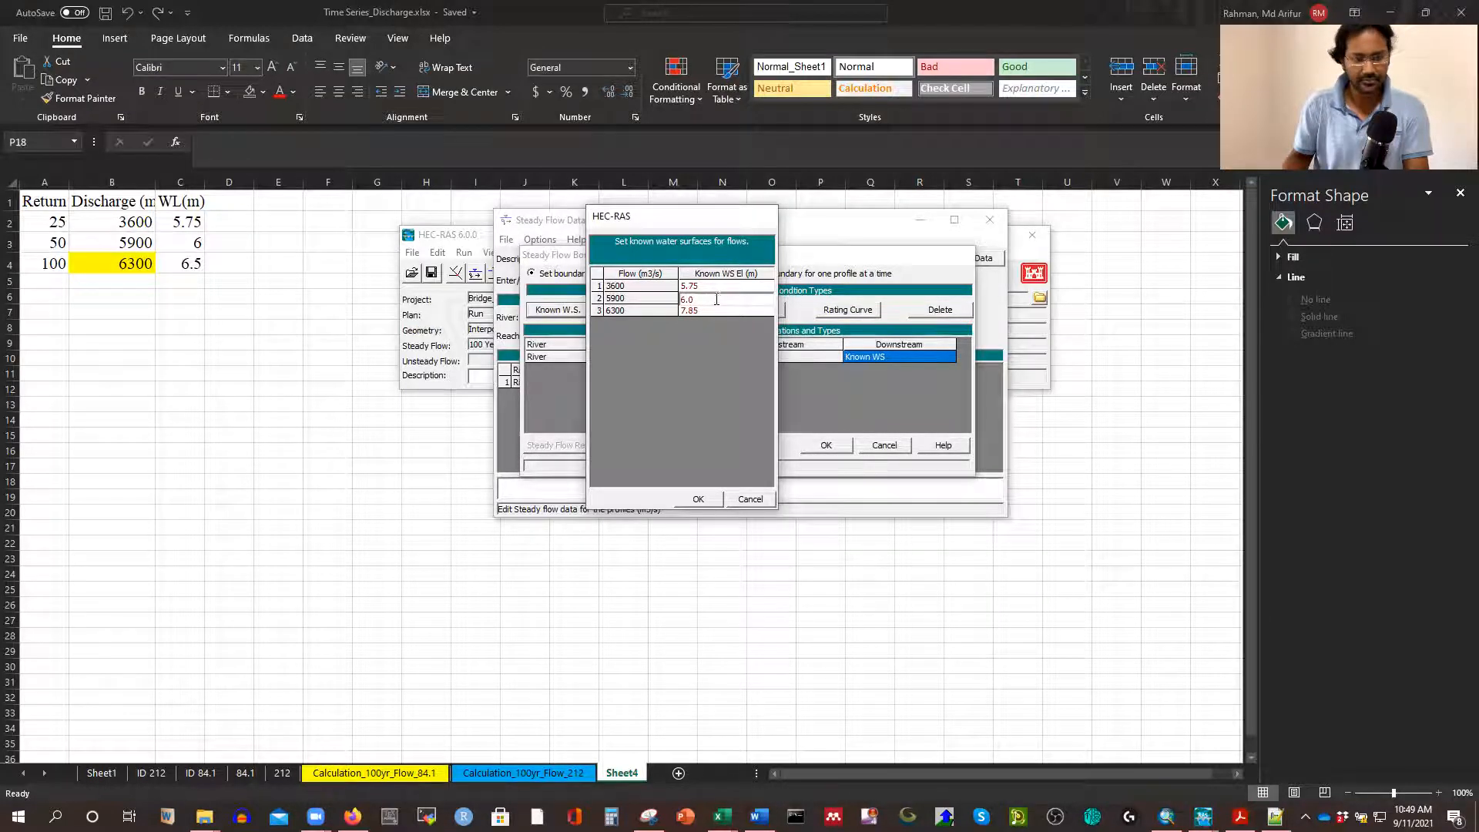
click(714, 312)
key(BackSpace)
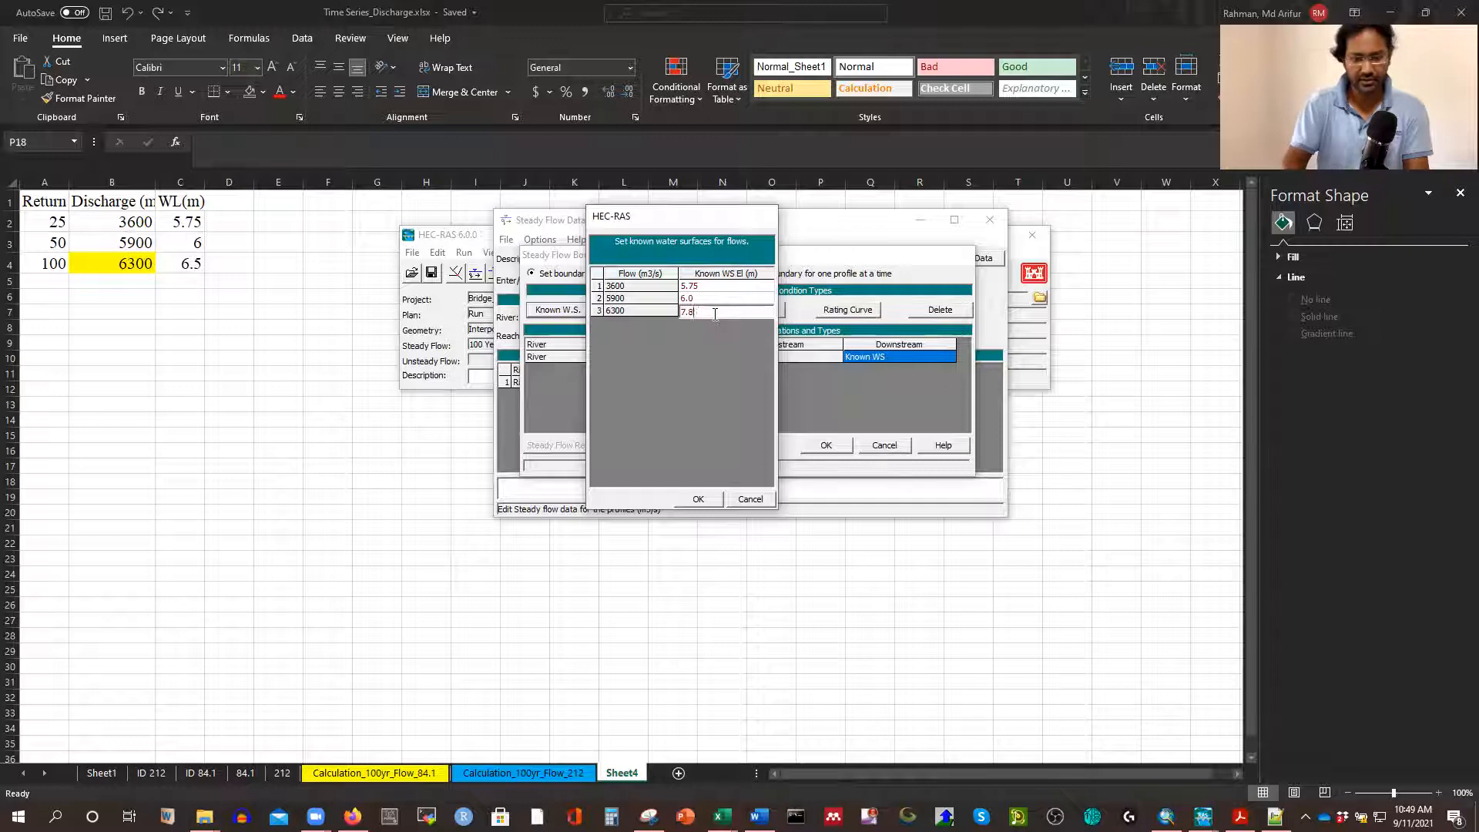
click(698, 499)
click(827, 446)
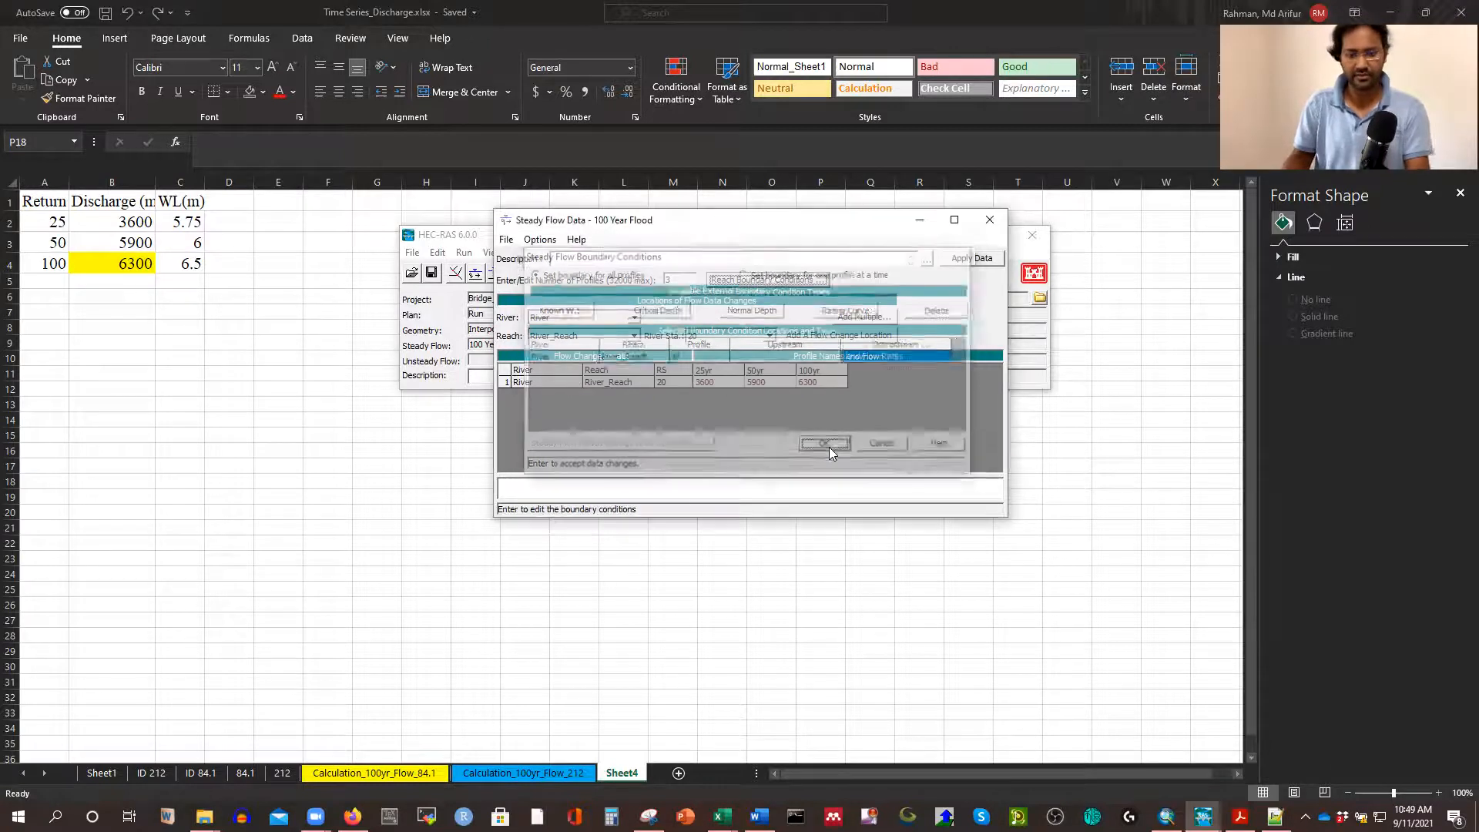
Save the 100 Year Flood steady flow data and close its editor
click(537, 241)
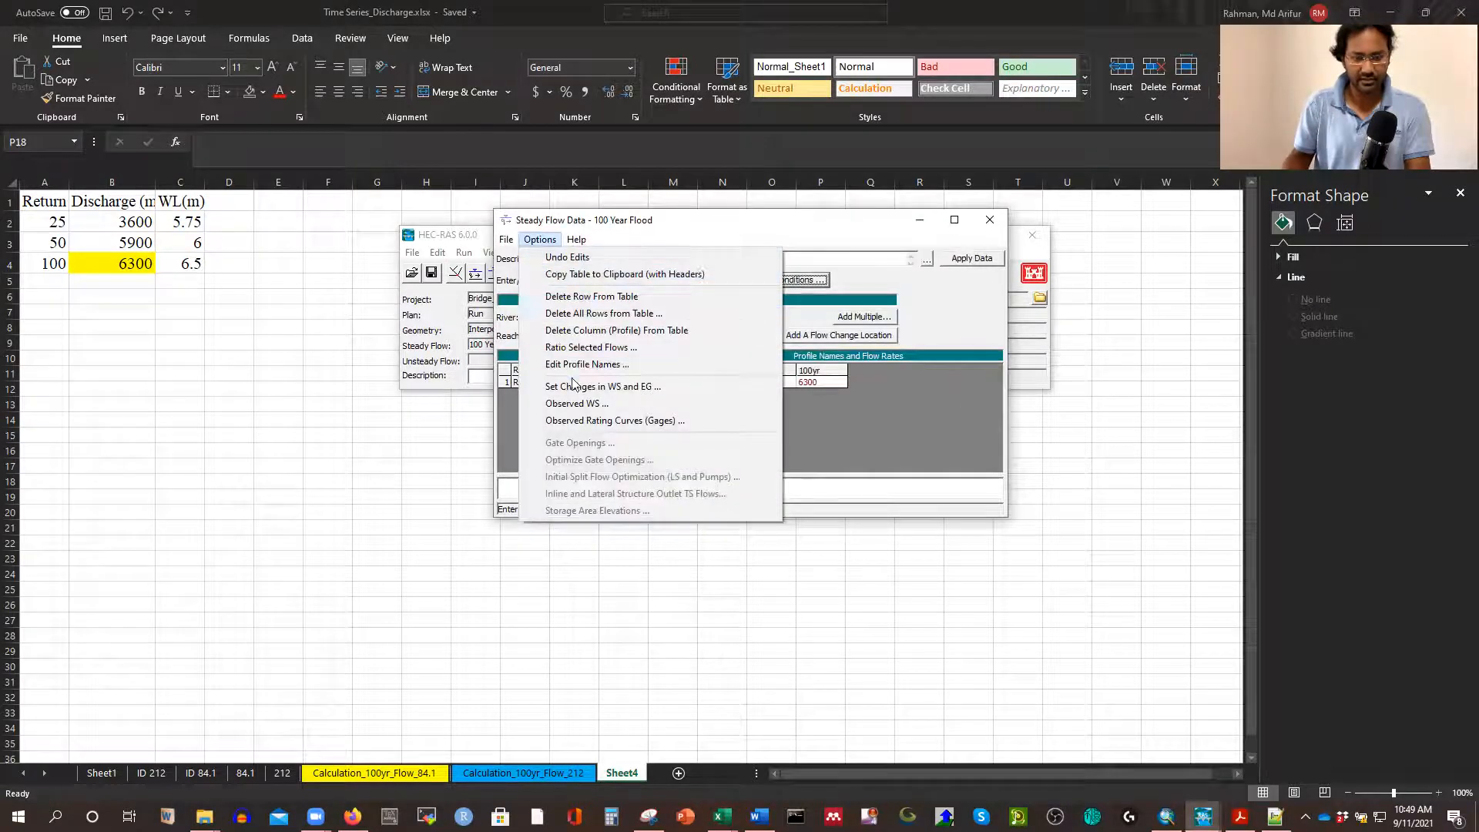
mouse_move(508, 240)
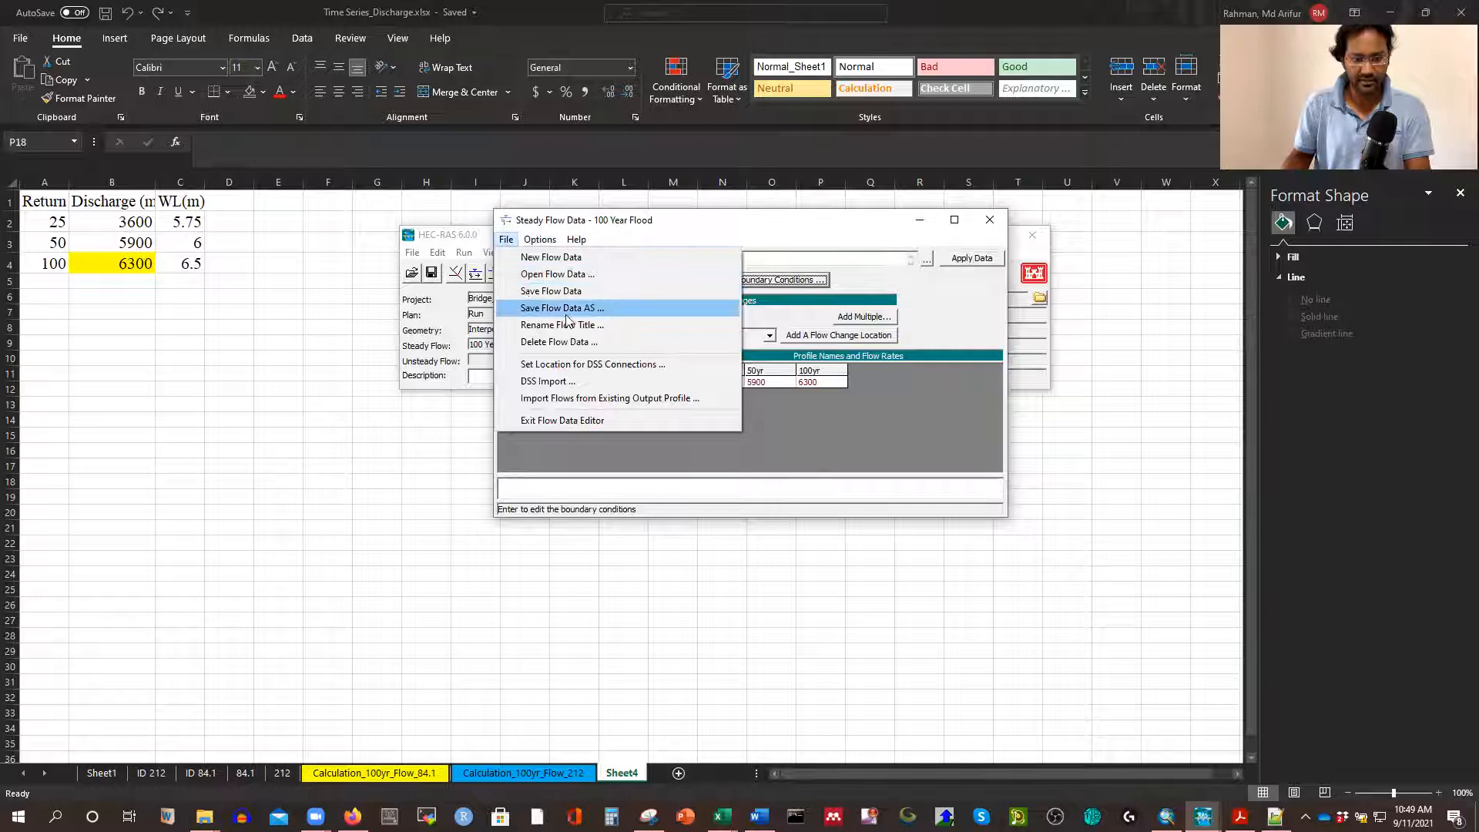
click(532, 296)
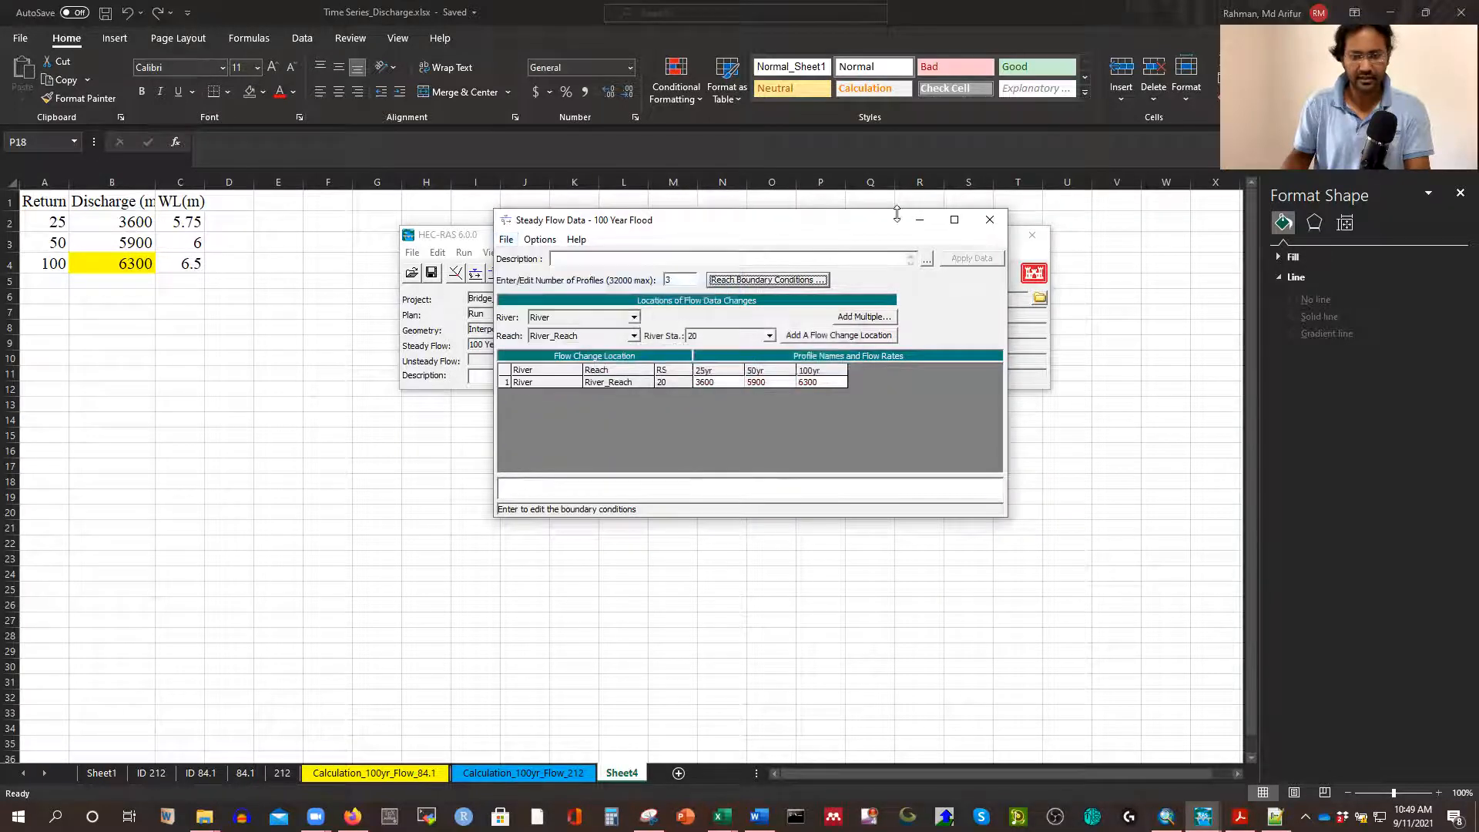
click(989, 221)
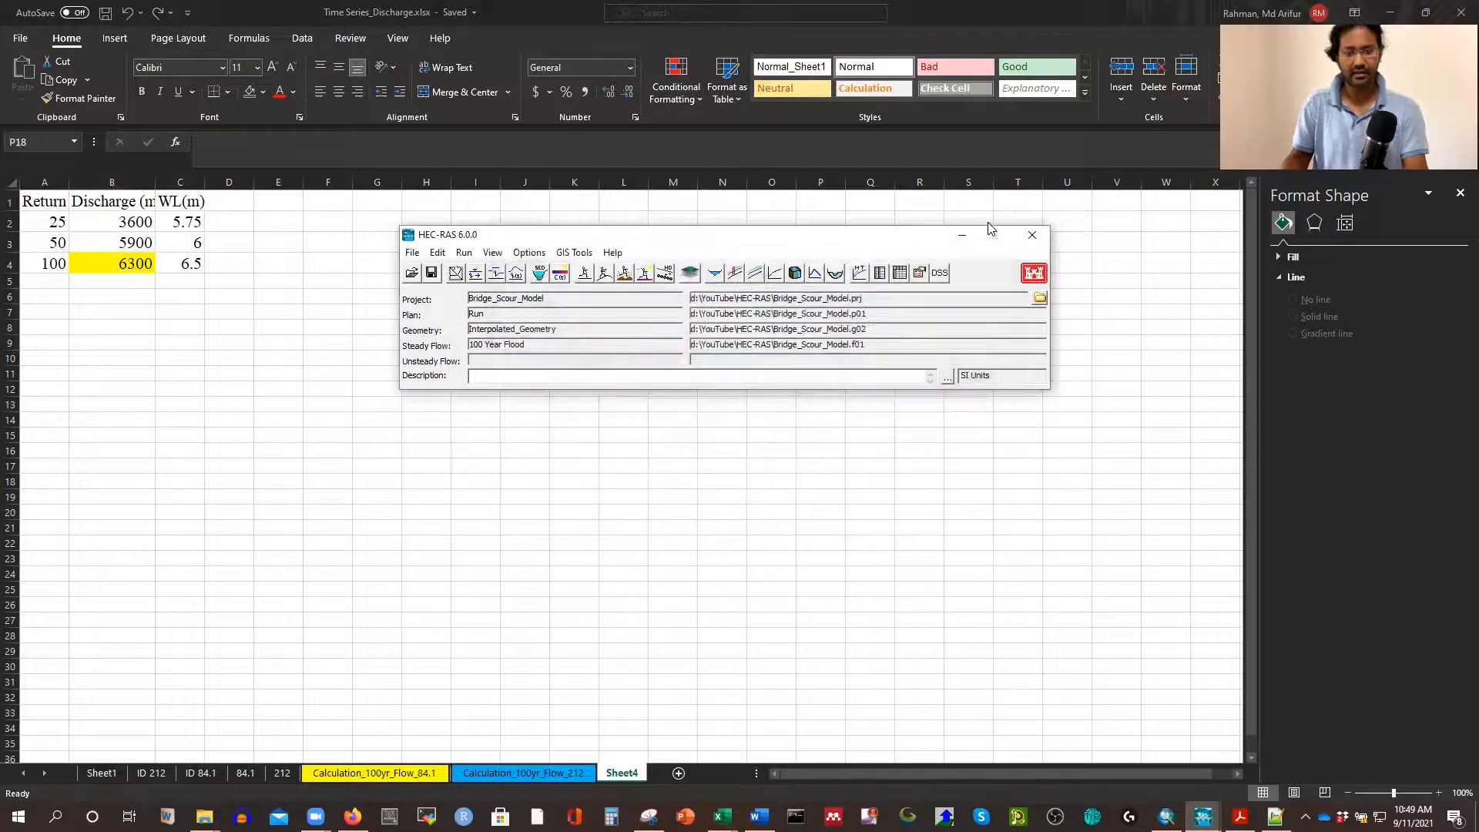
Open the steady flow analysis and check the steady flow files available for the plan, keeping 100 Year Flood
click(465, 253)
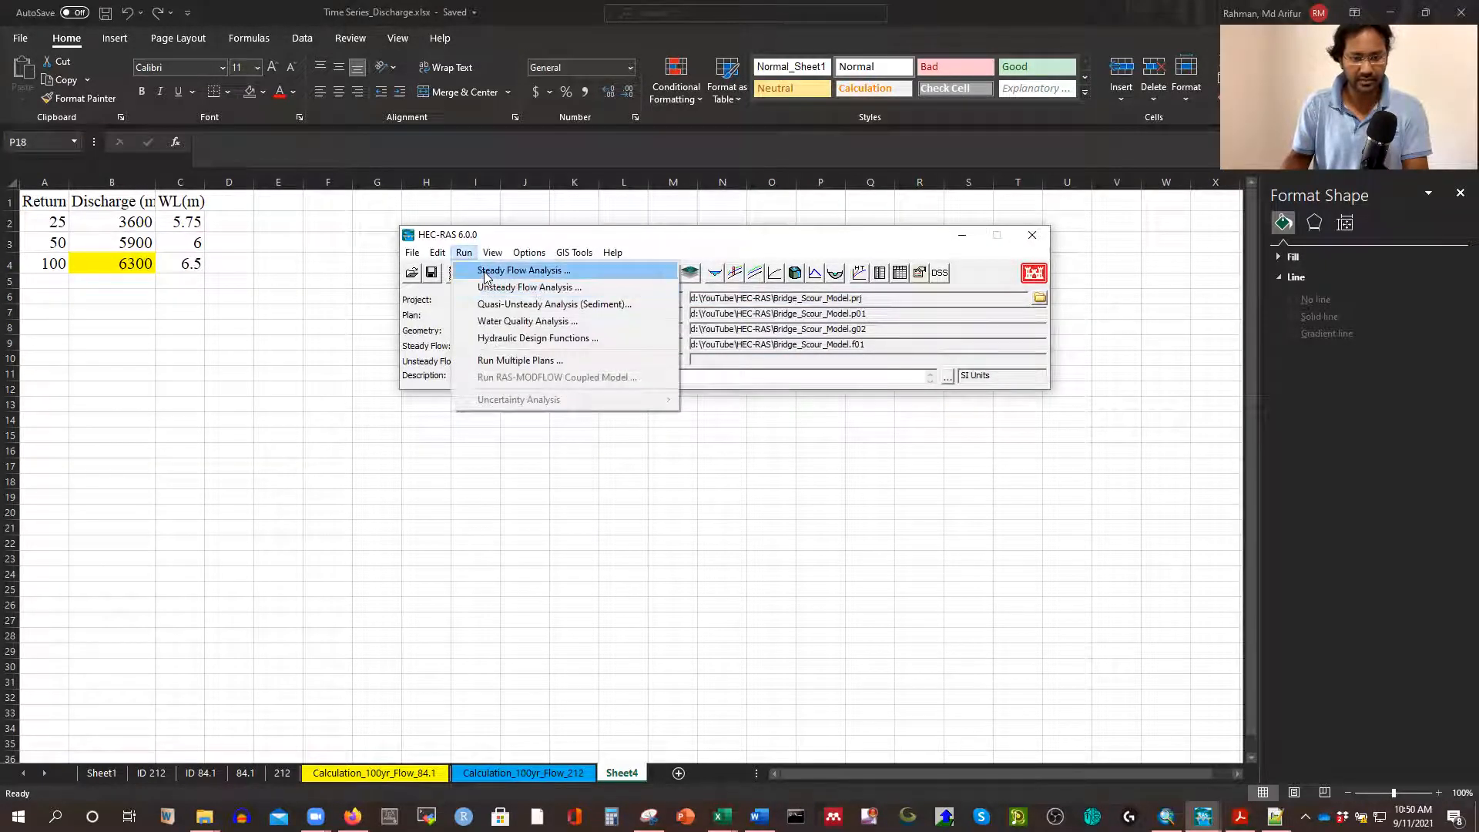
click(521, 270)
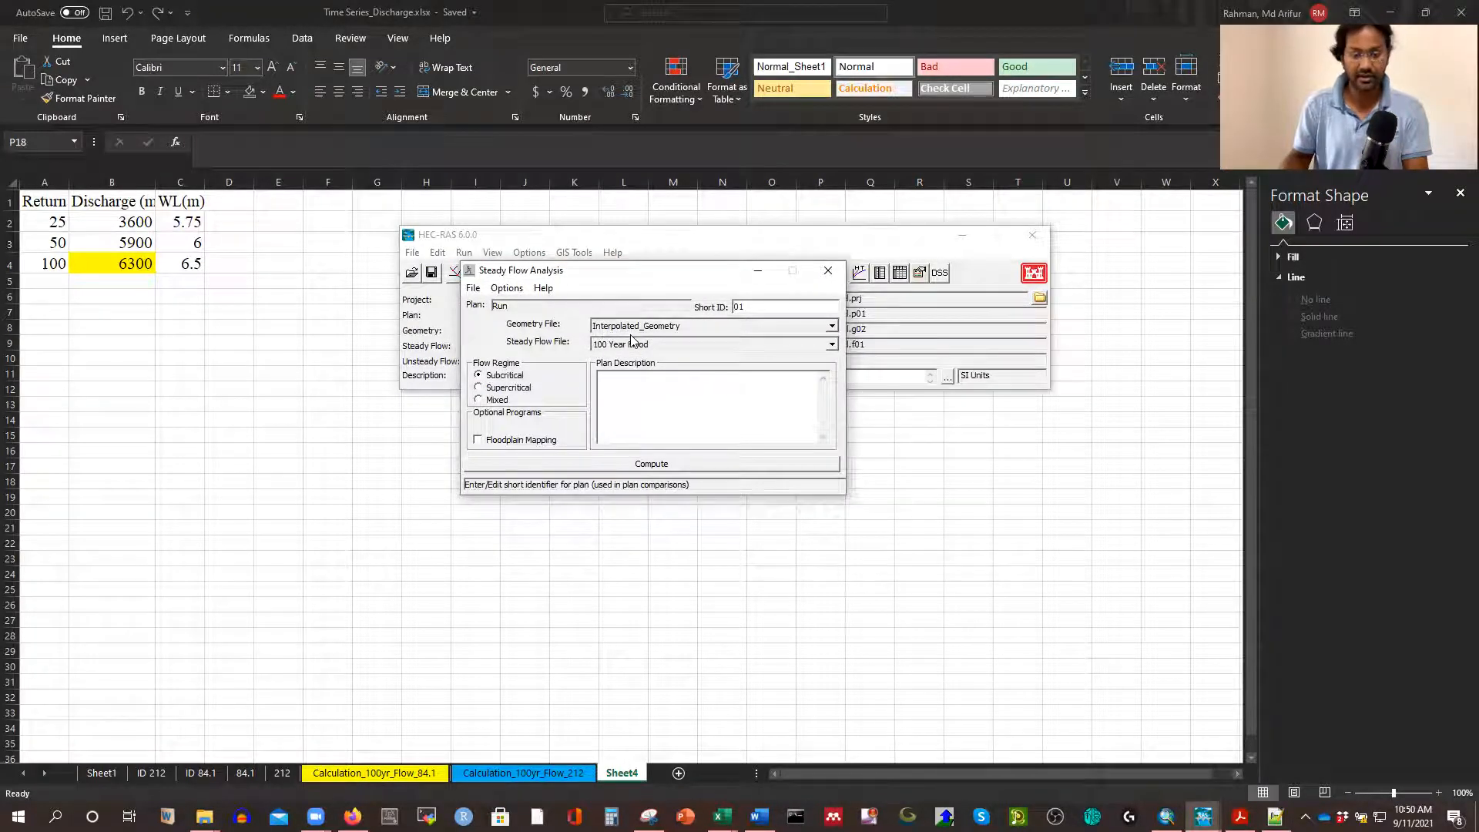
click(833, 345)
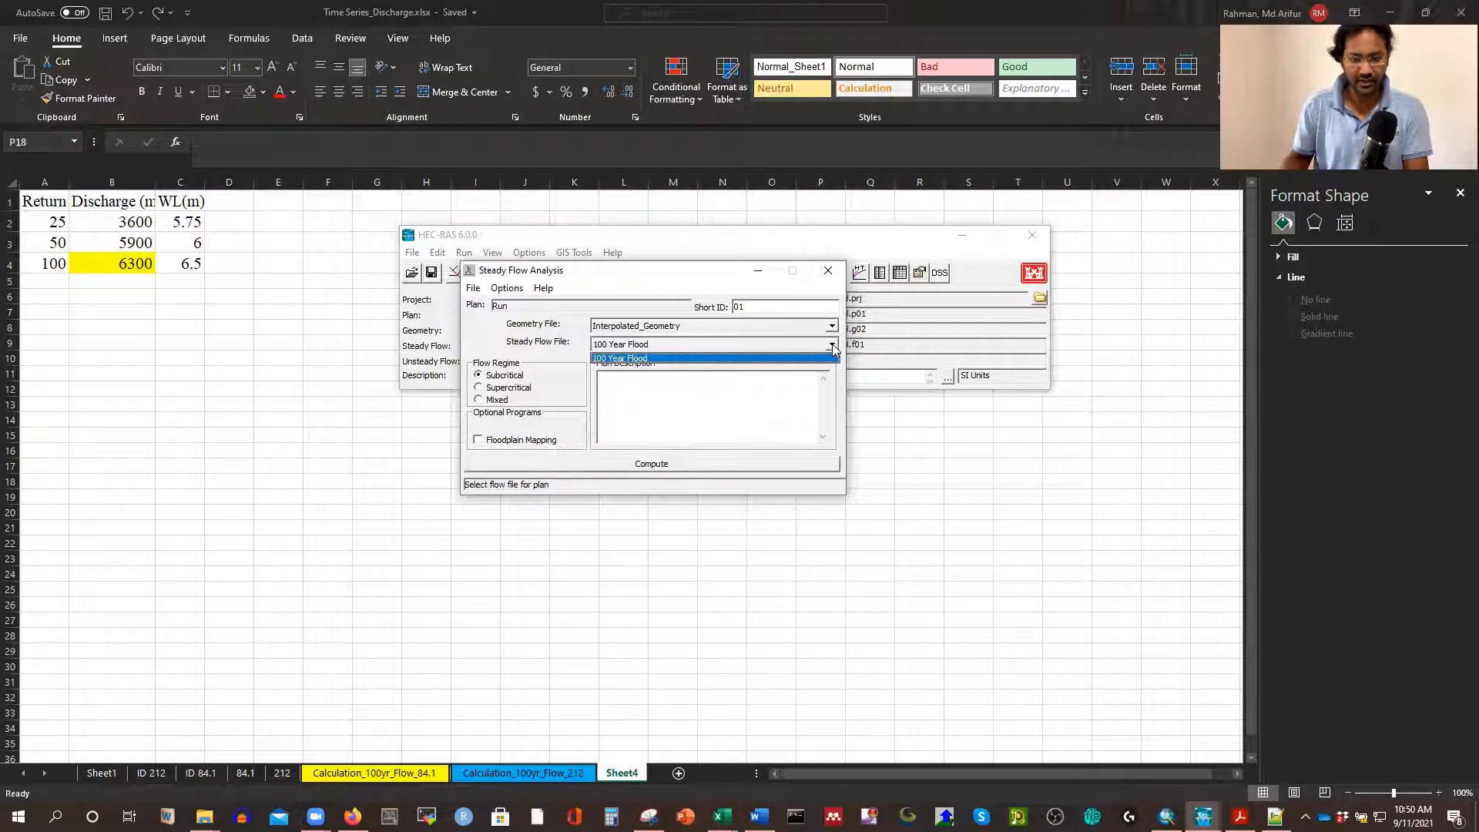
click(645, 290)
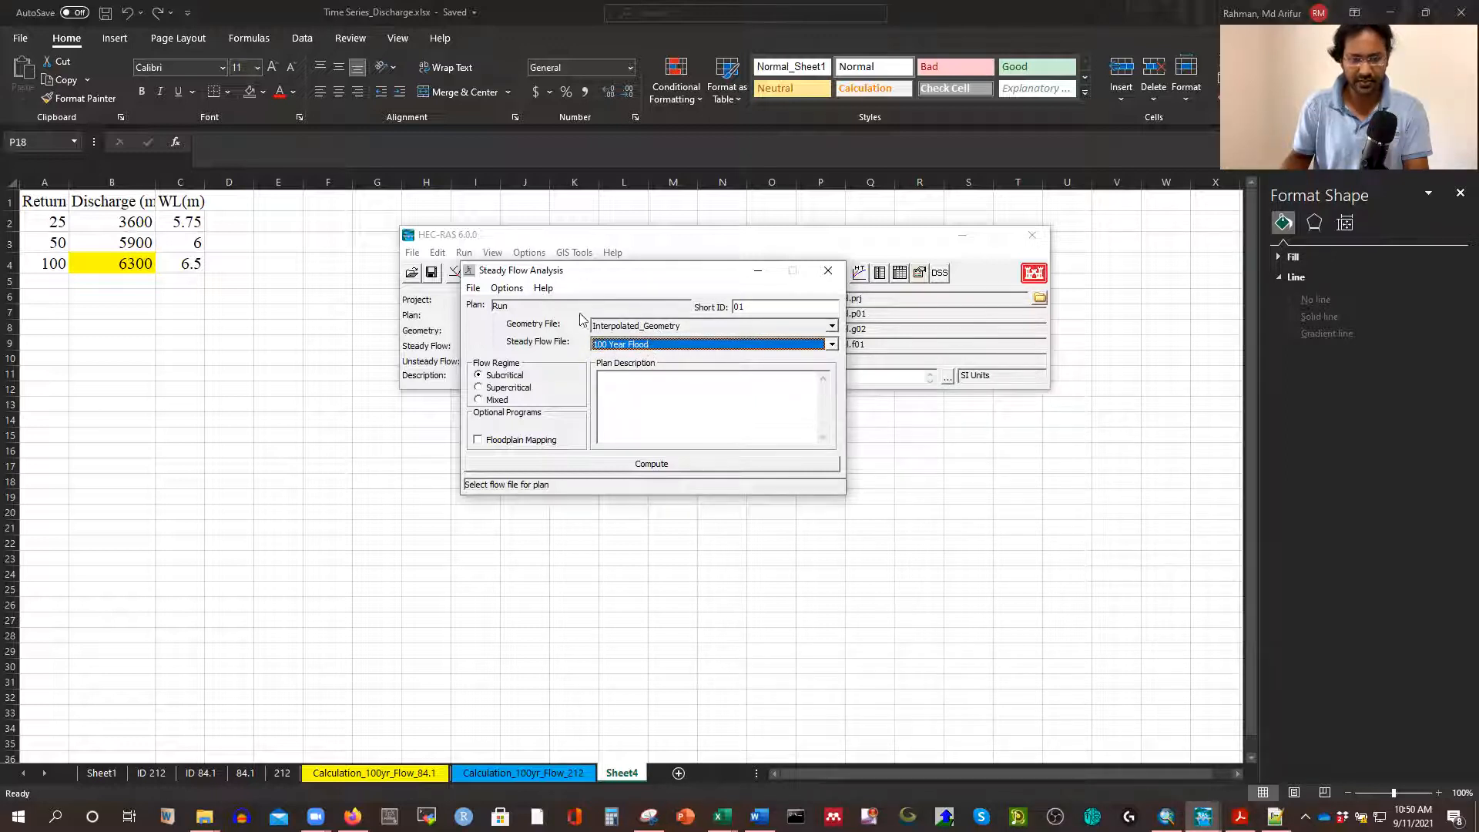
click(633, 345)
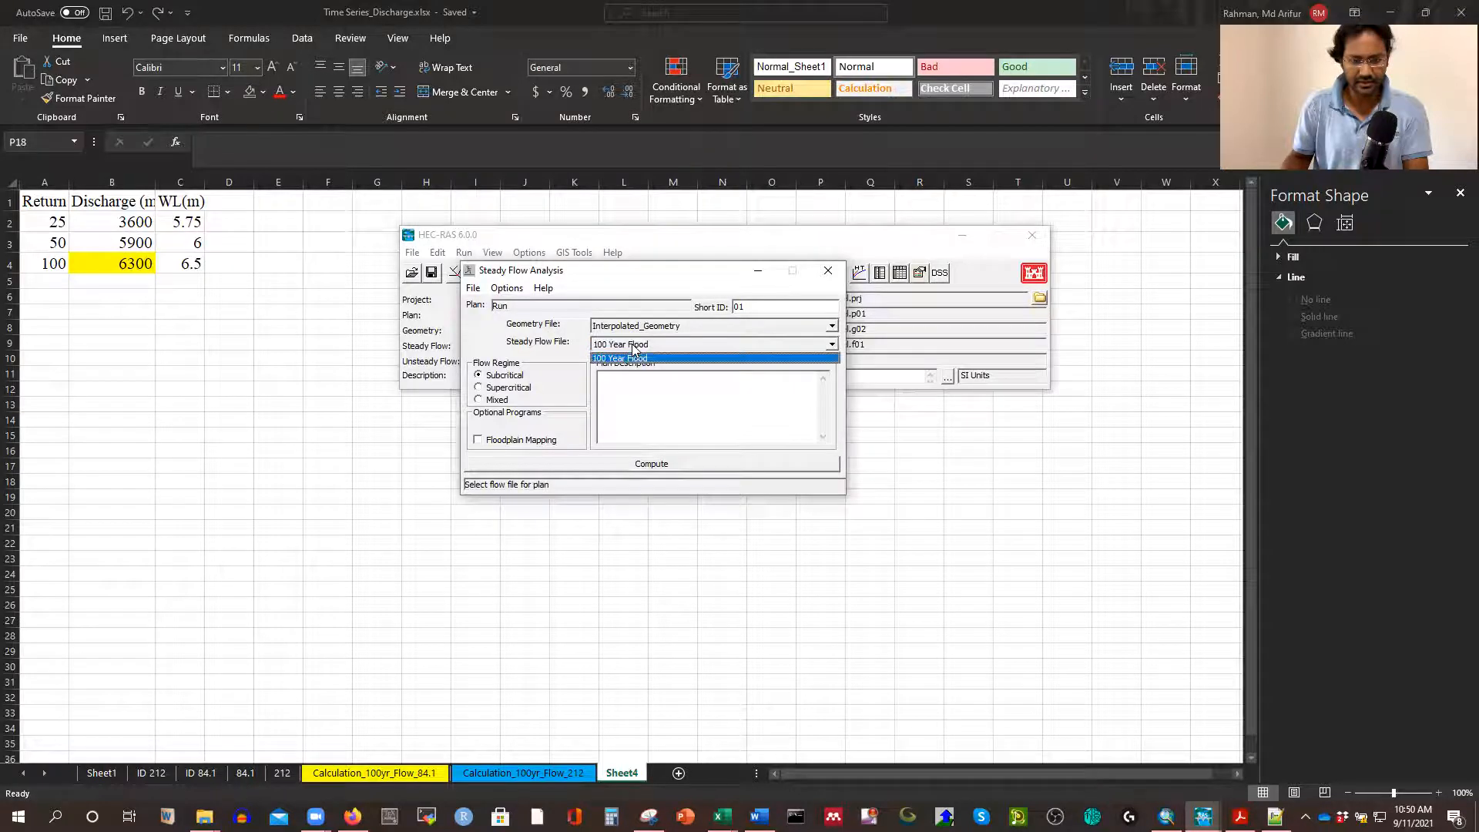
click(644, 286)
Create a new steady flow plan titled 25_50_100_Yr with 02 as its short identifier
click(500, 290)
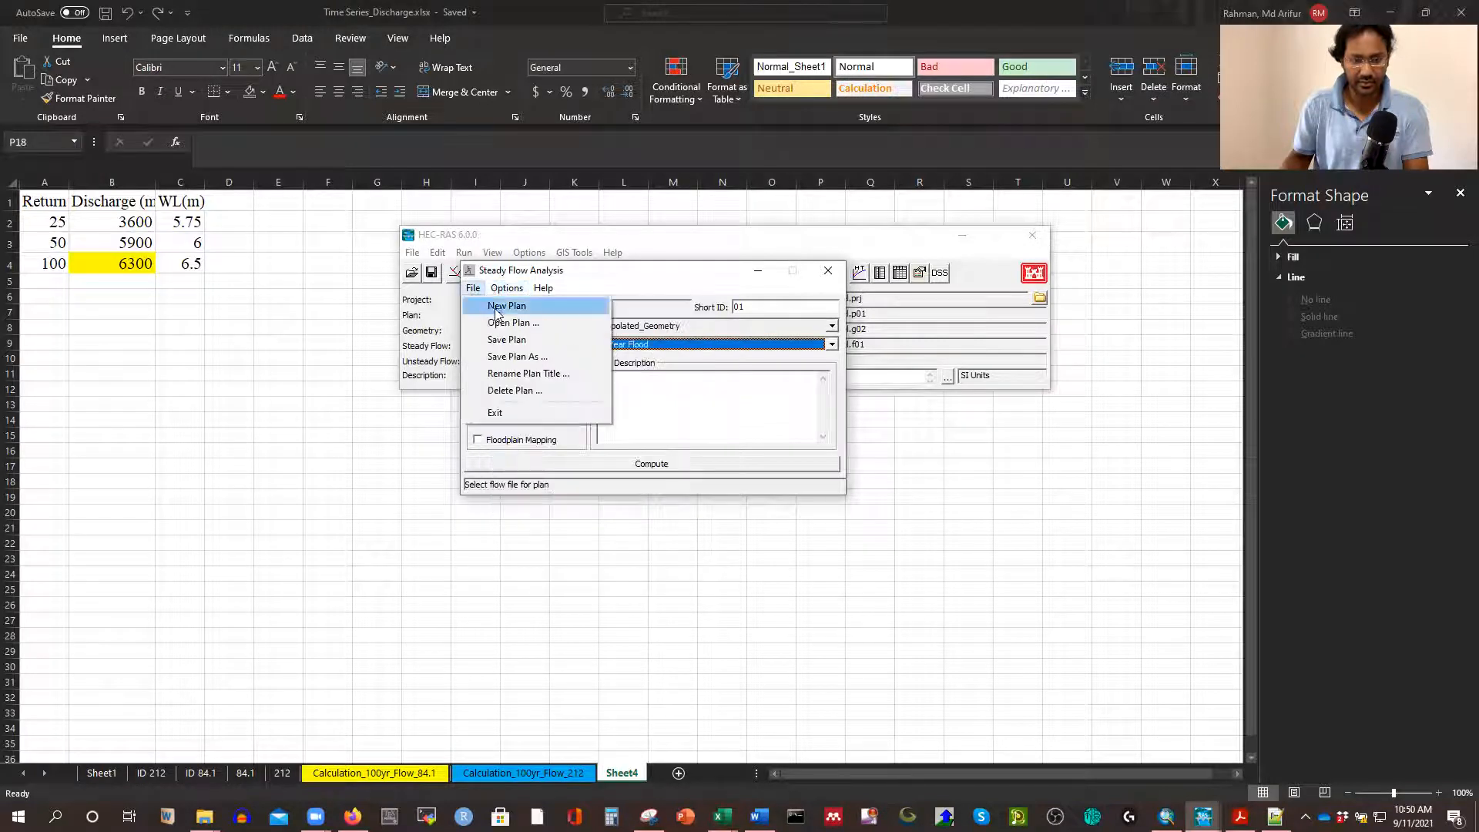
click(502, 307)
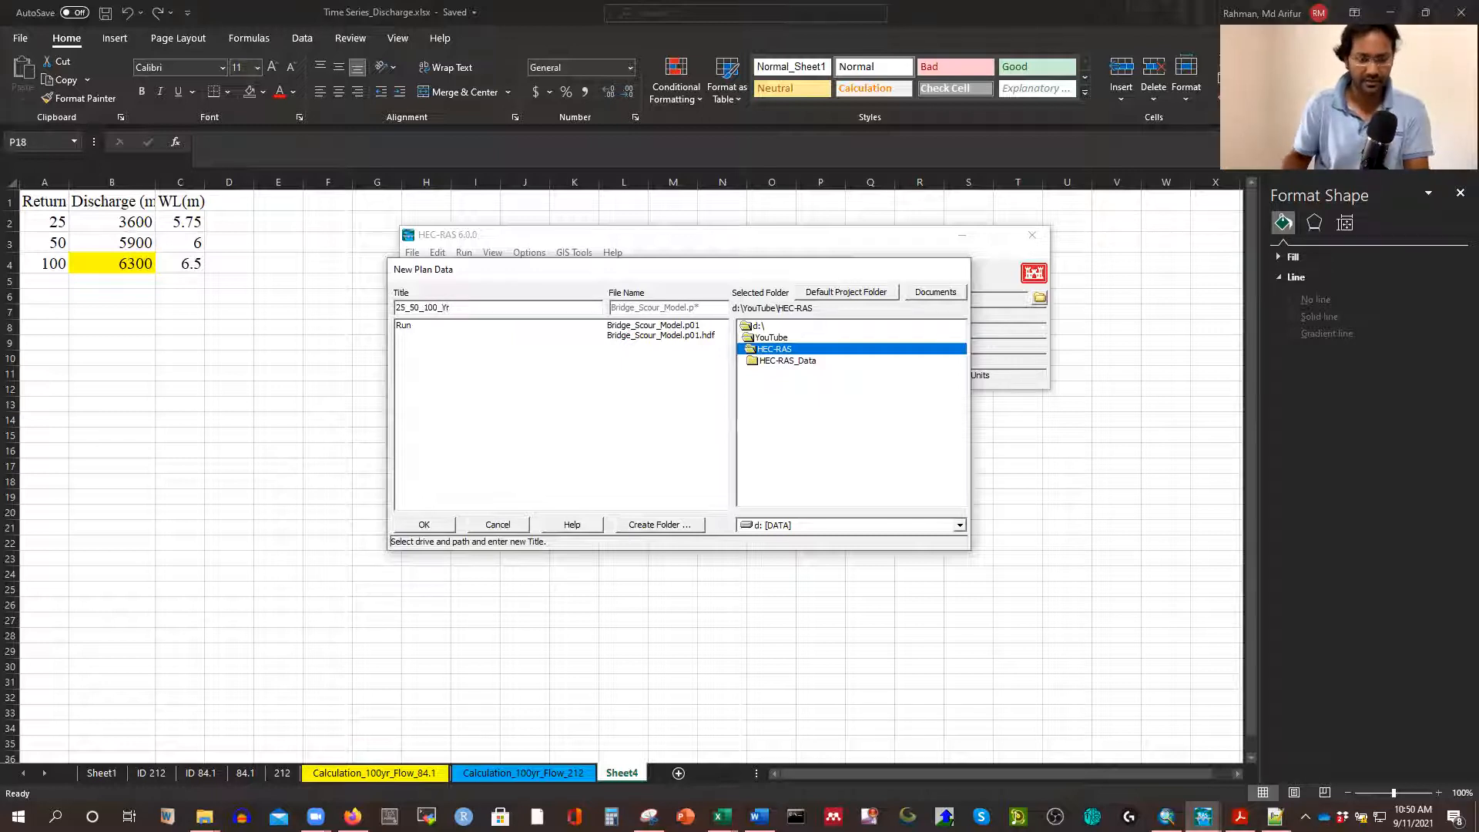
click(424, 524)
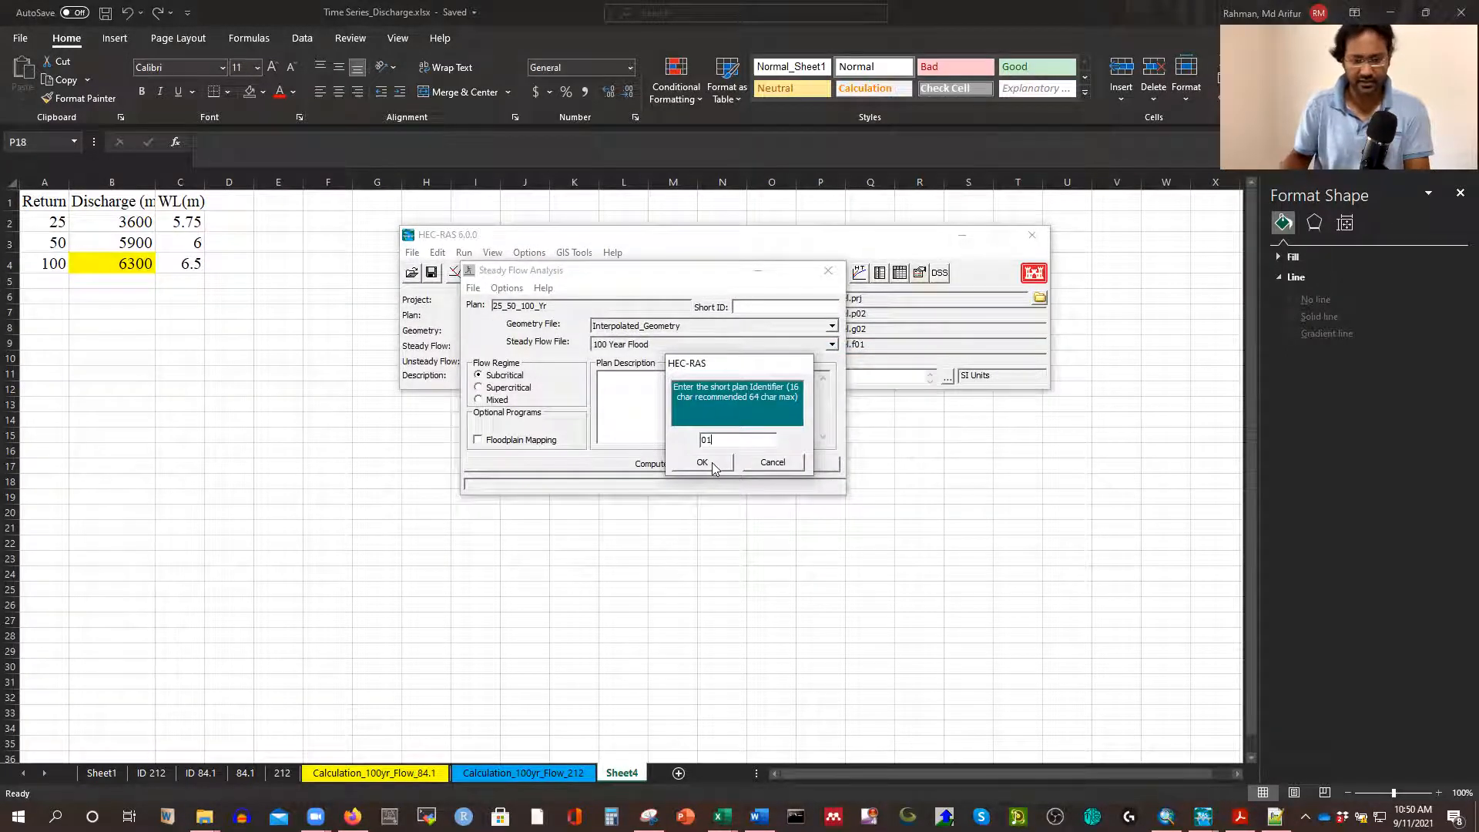
click(714, 466)
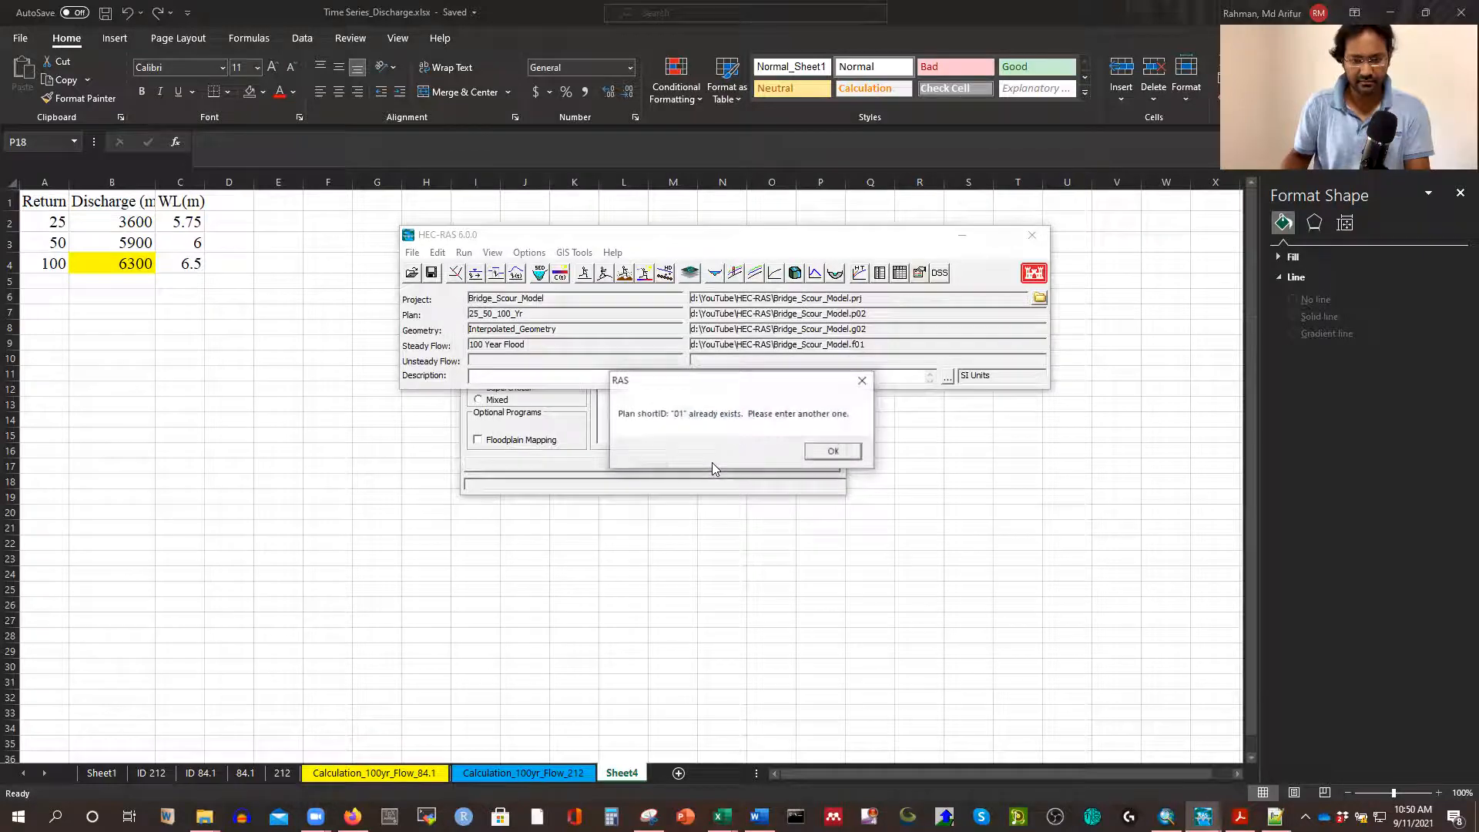
click(826, 451)
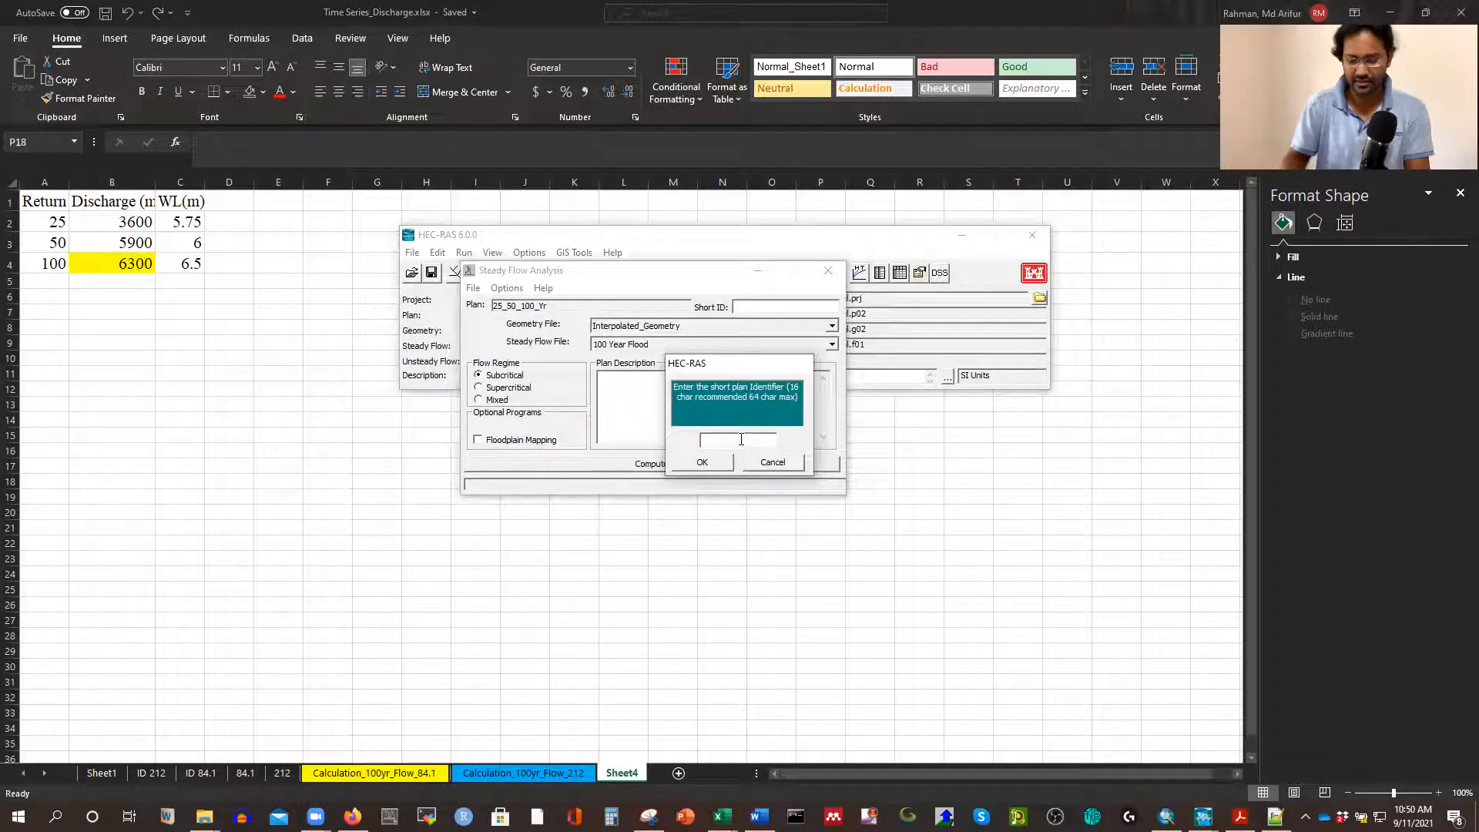
click(702, 462)
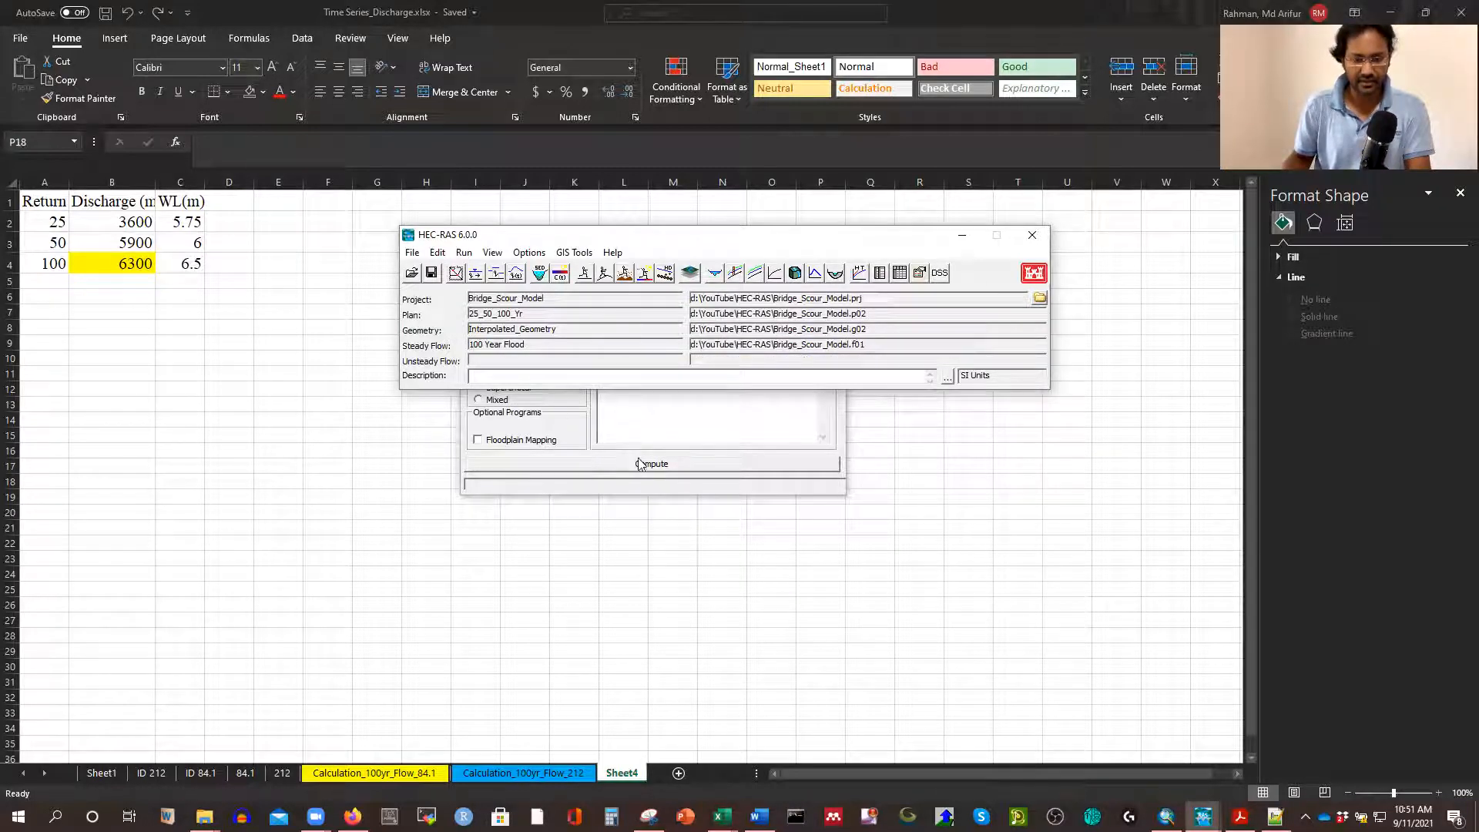
Set the plan's global flow distribution to 8 subsections each for the left overbank, channel and right overbank
drag(665, 239, 524, 403)
drag(602, 270, 673, 222)
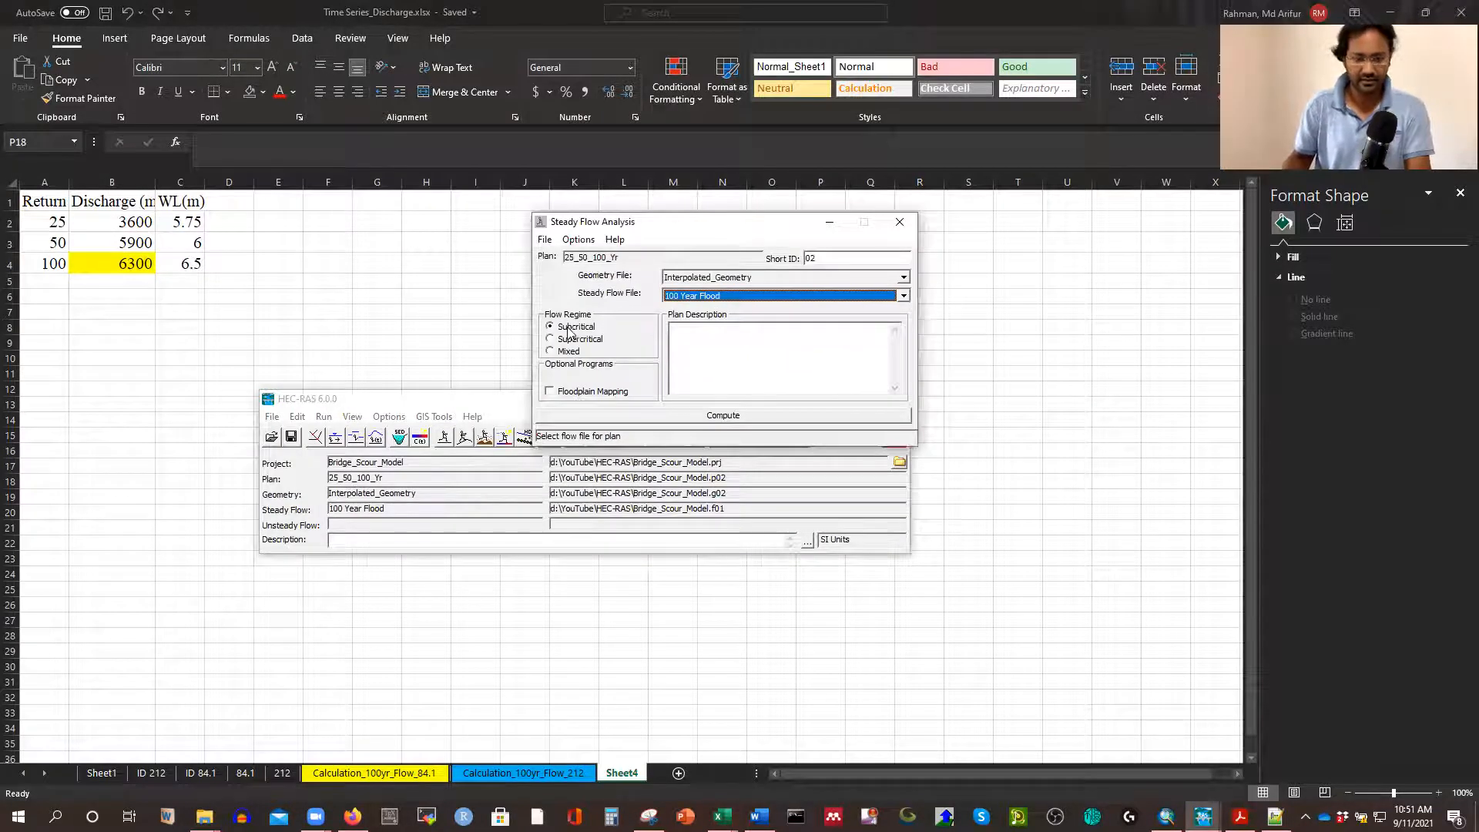
click(578, 239)
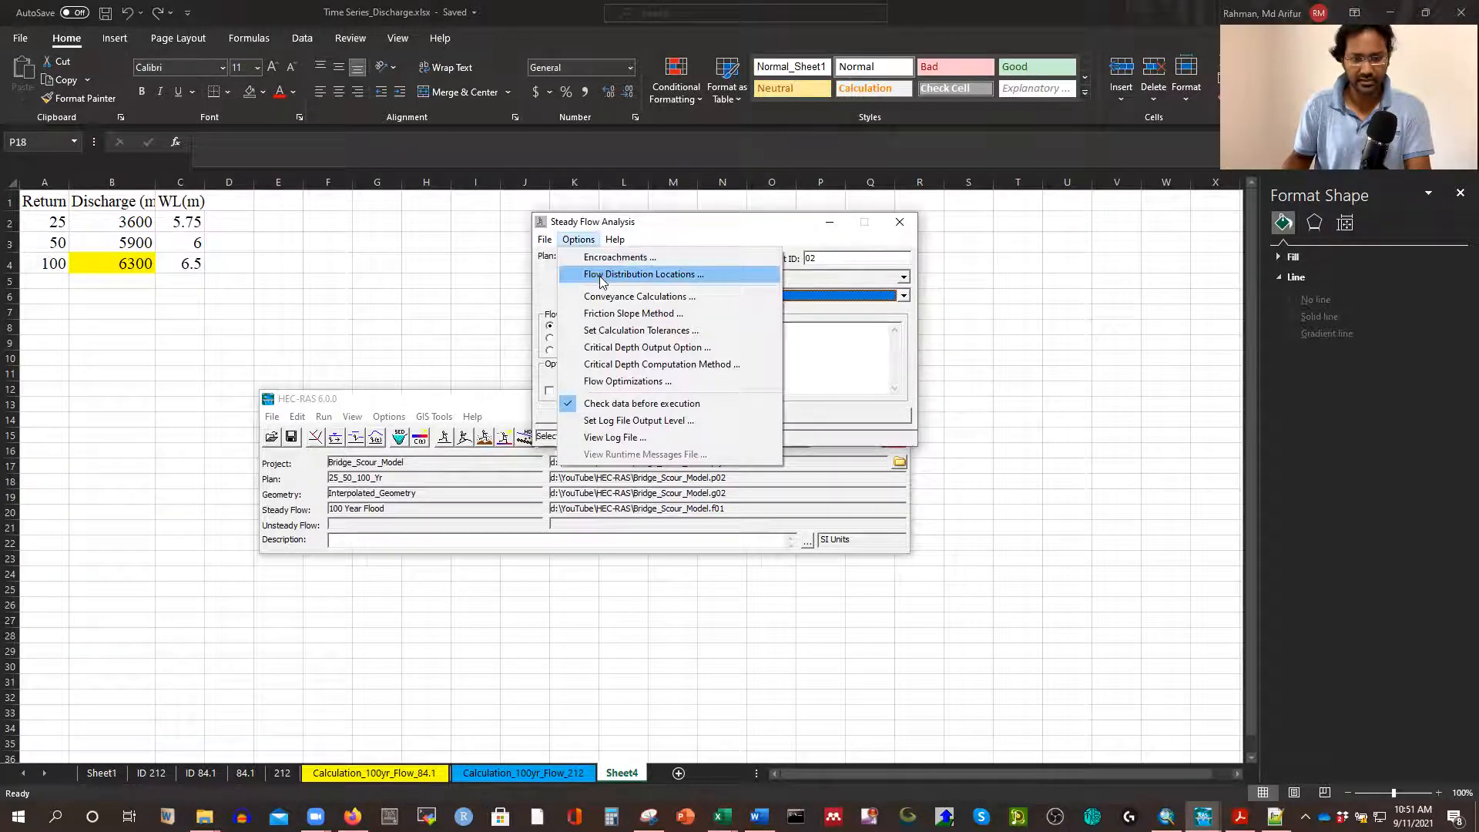
click(602, 278)
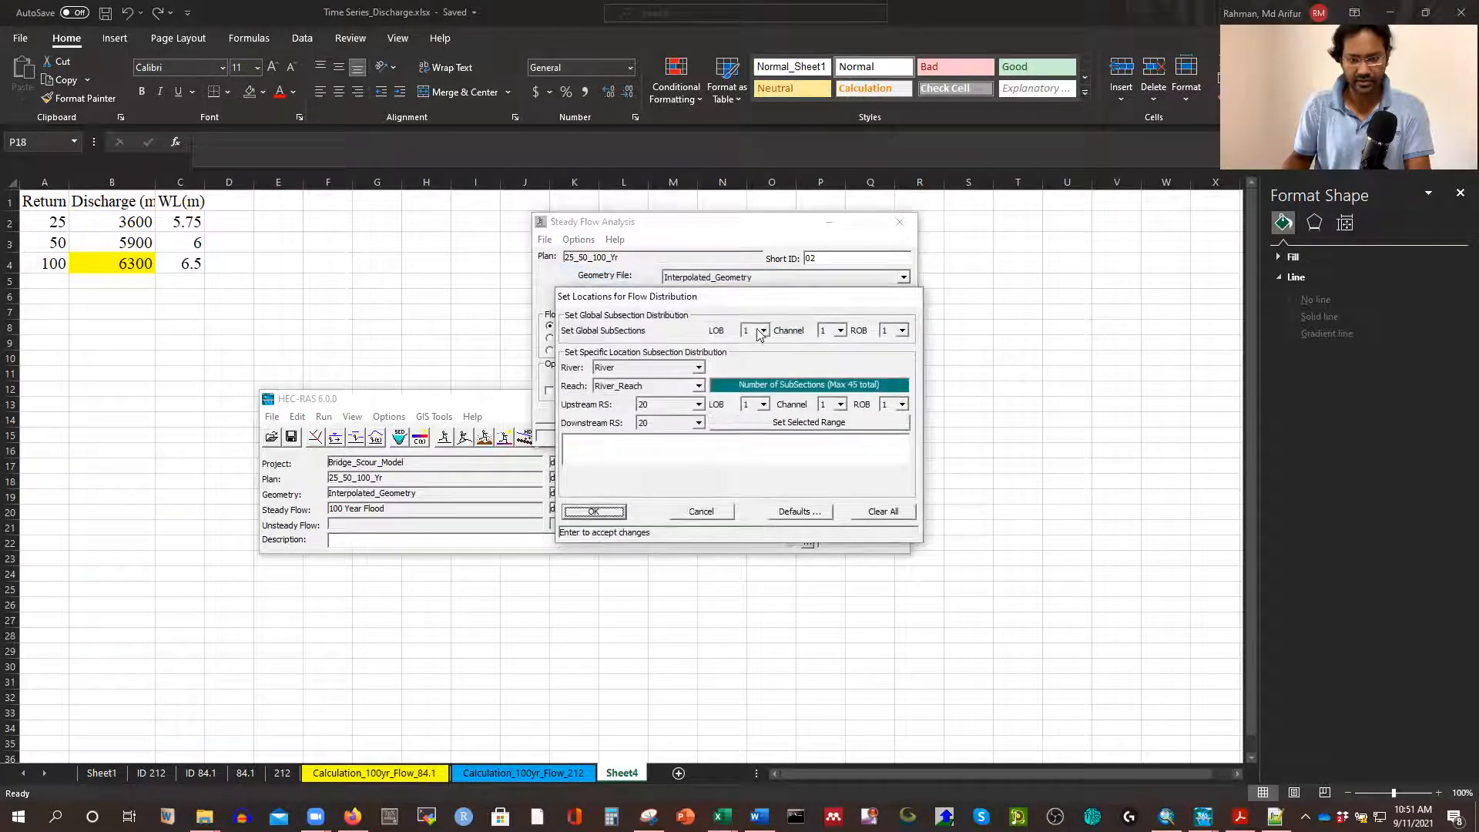
click(751, 331)
click(744, 415)
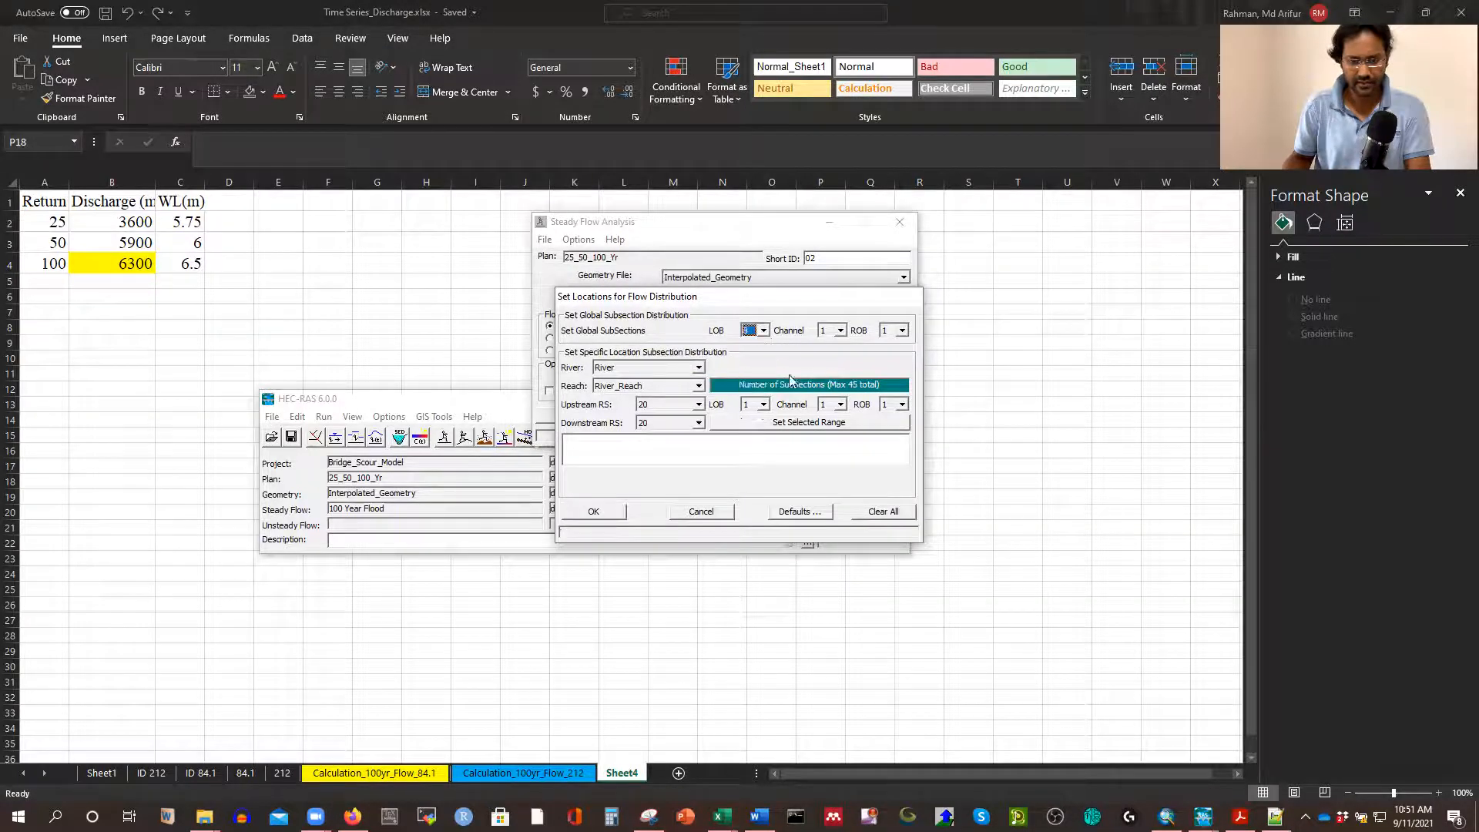
click(841, 332)
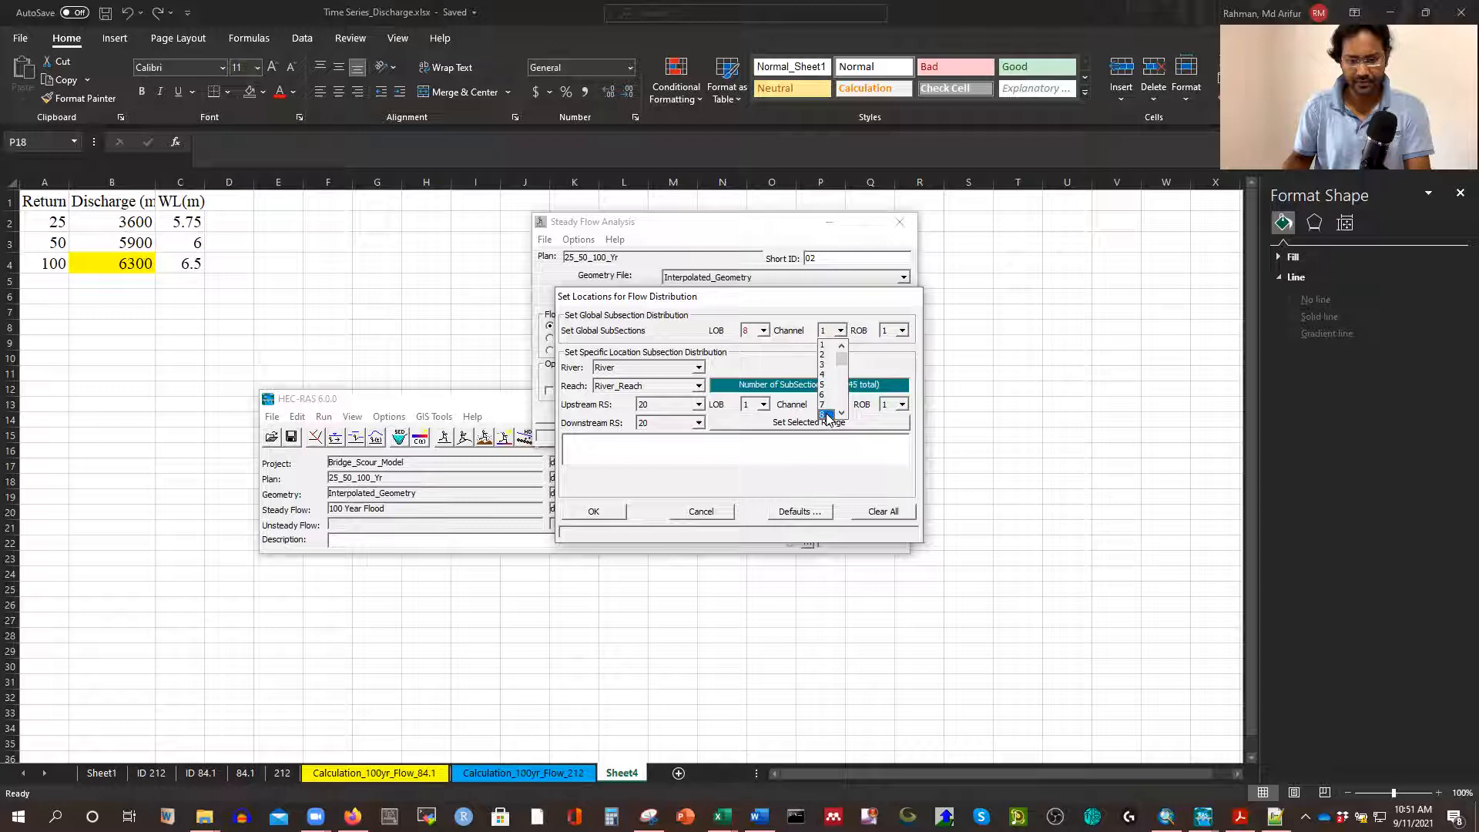
click(827, 416)
click(904, 331)
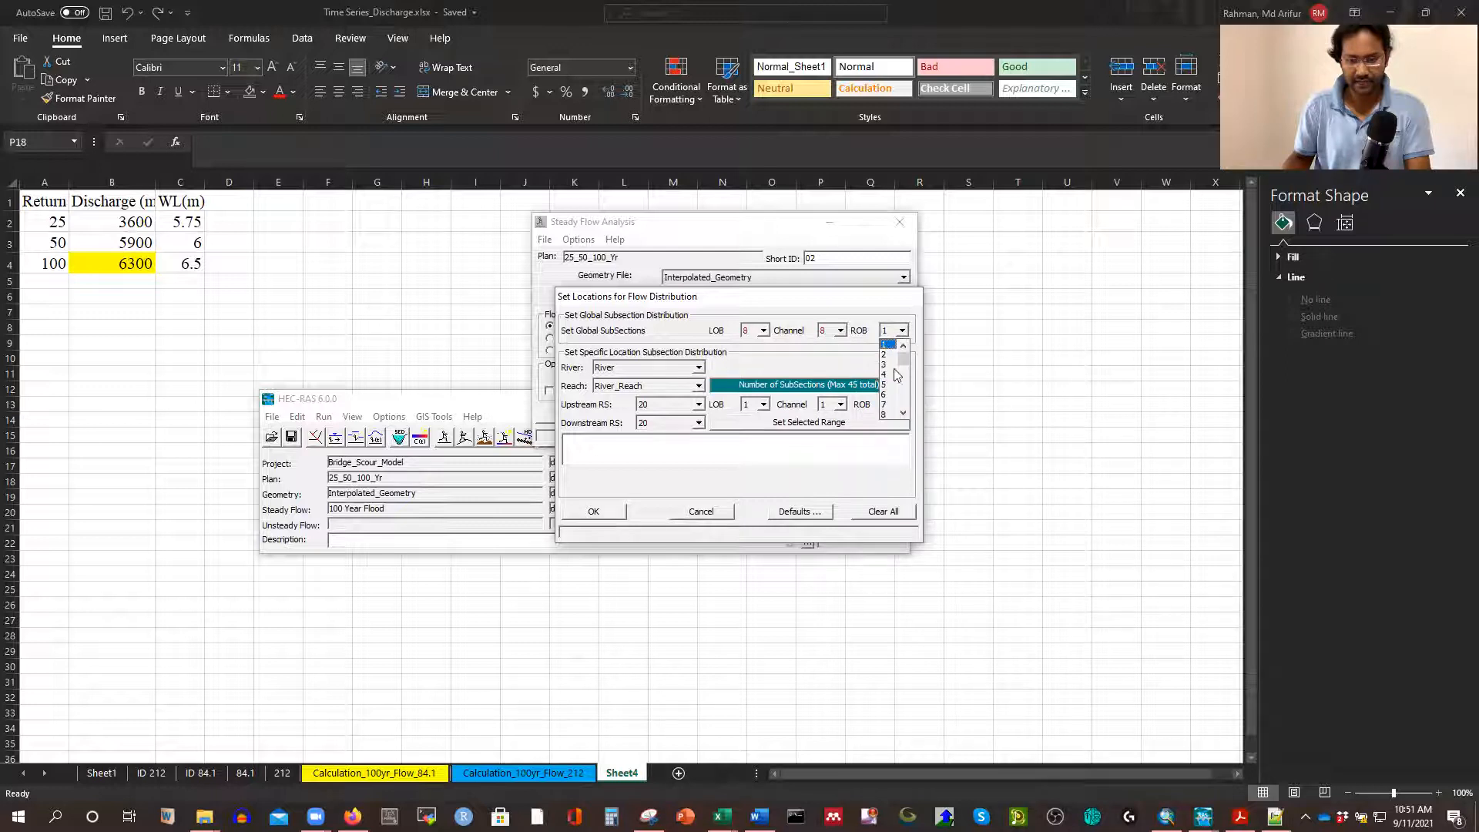
click(888, 416)
Set the location-specific left overbank, channel and right overbank subsections to 8 for river station 20 and accept the flow distribution settings
click(763, 404)
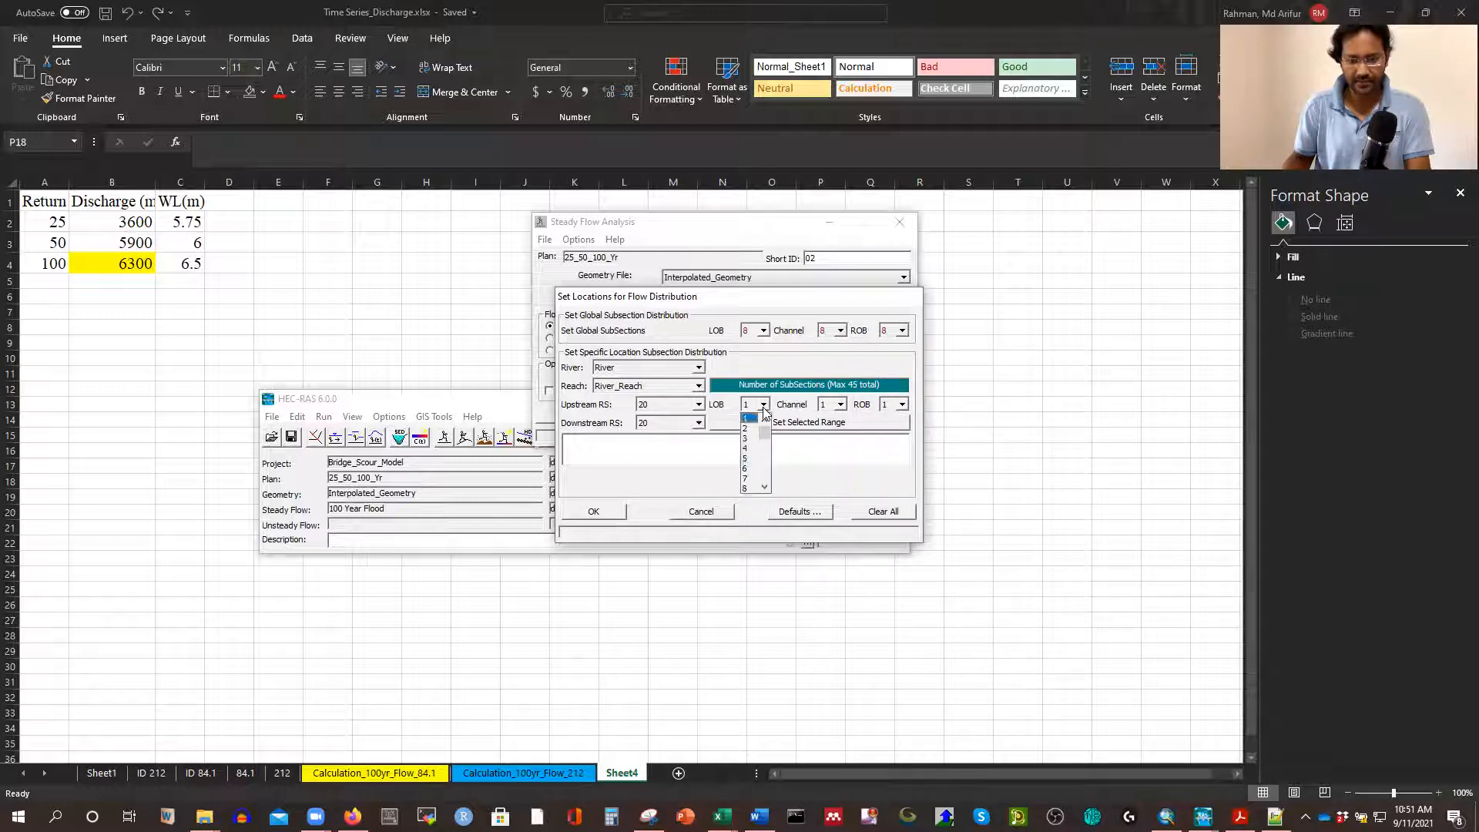
click(751, 489)
click(841, 405)
click(824, 489)
click(902, 405)
click(886, 490)
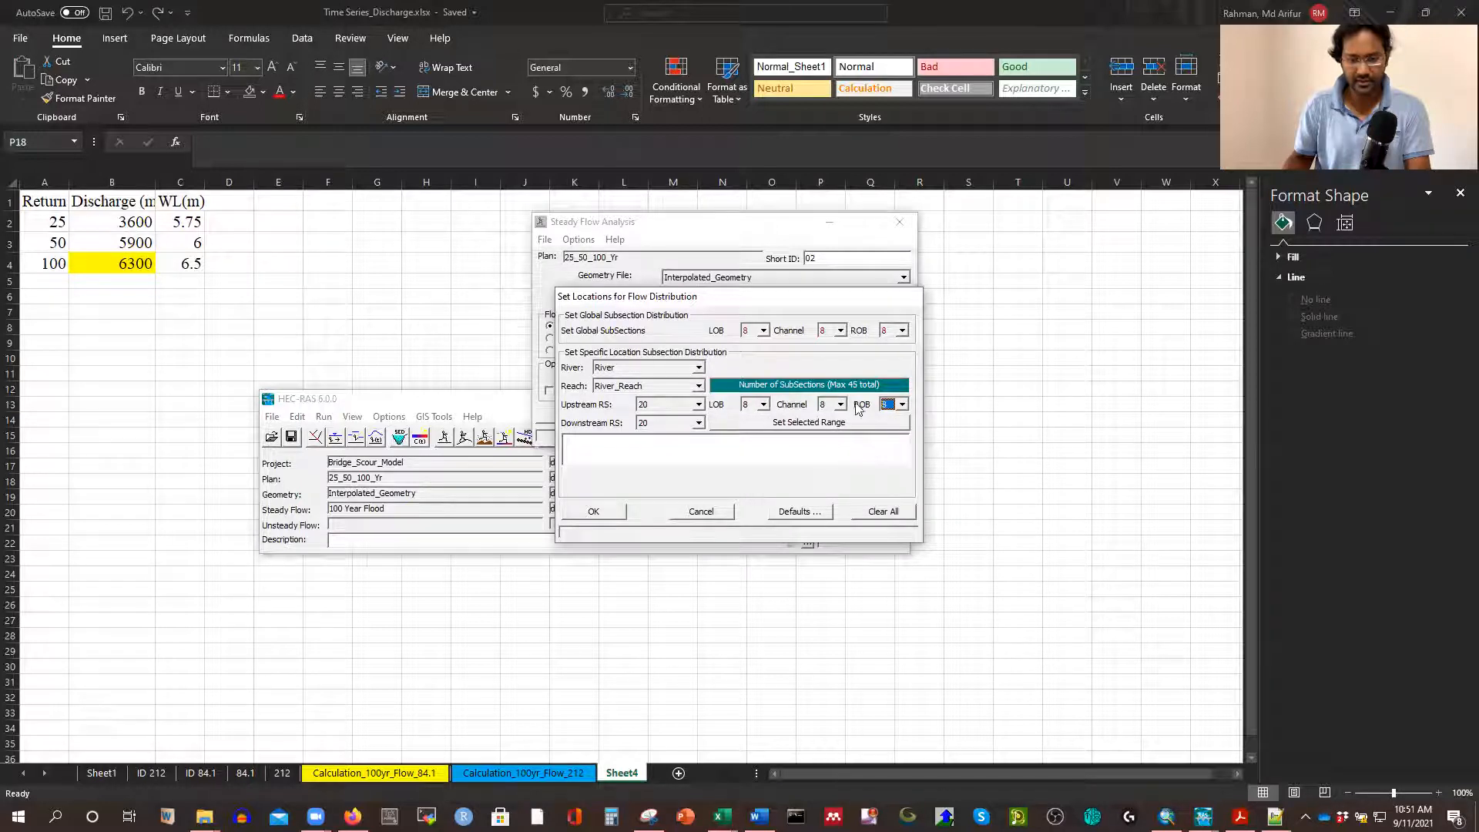
click(597, 511)
Save the 25_50_100_Yr plan, compute its steady flow simulation, and close the computation and analysis windows
click(544, 241)
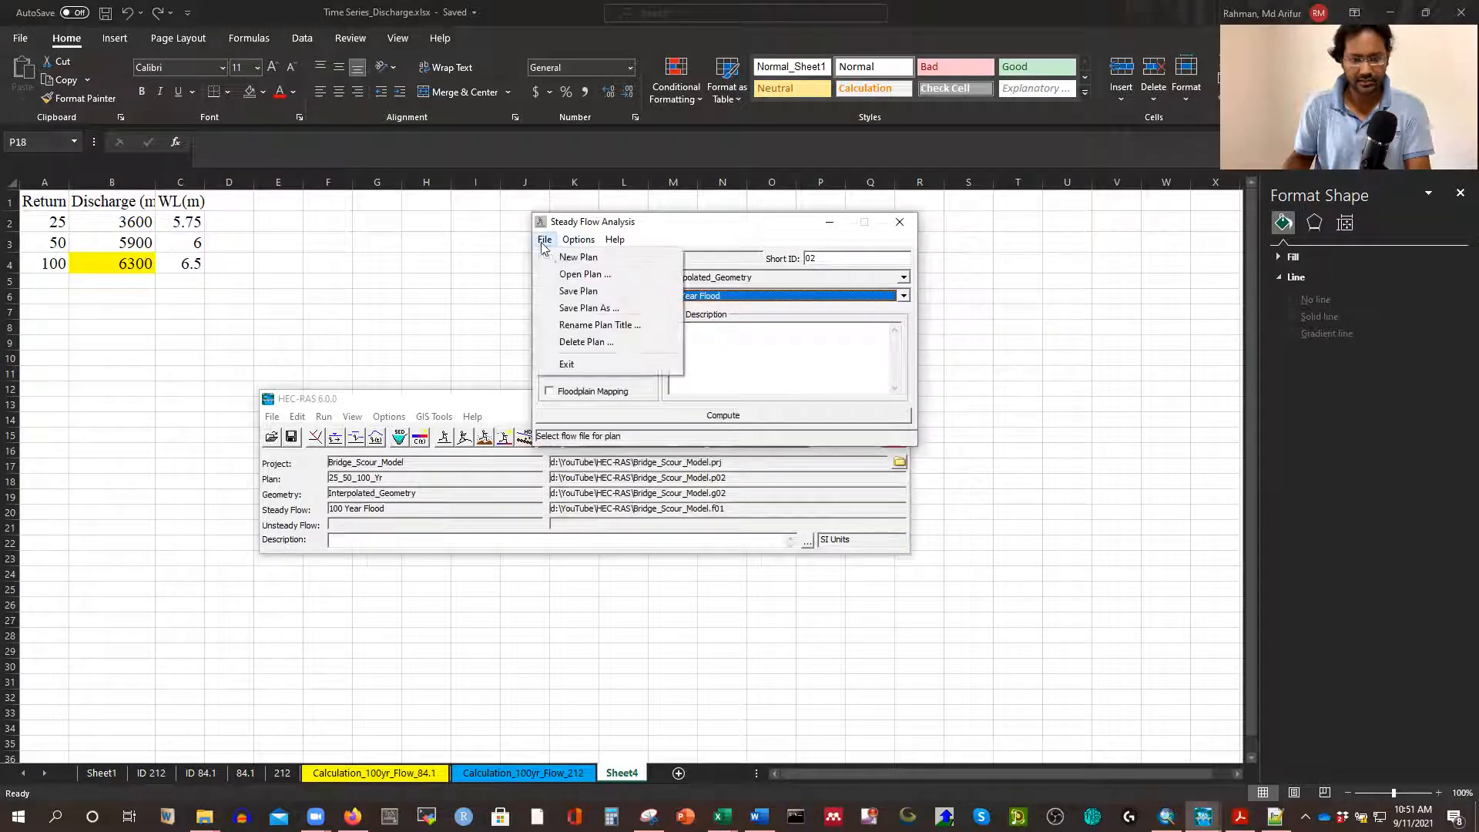
click(574, 291)
click(724, 416)
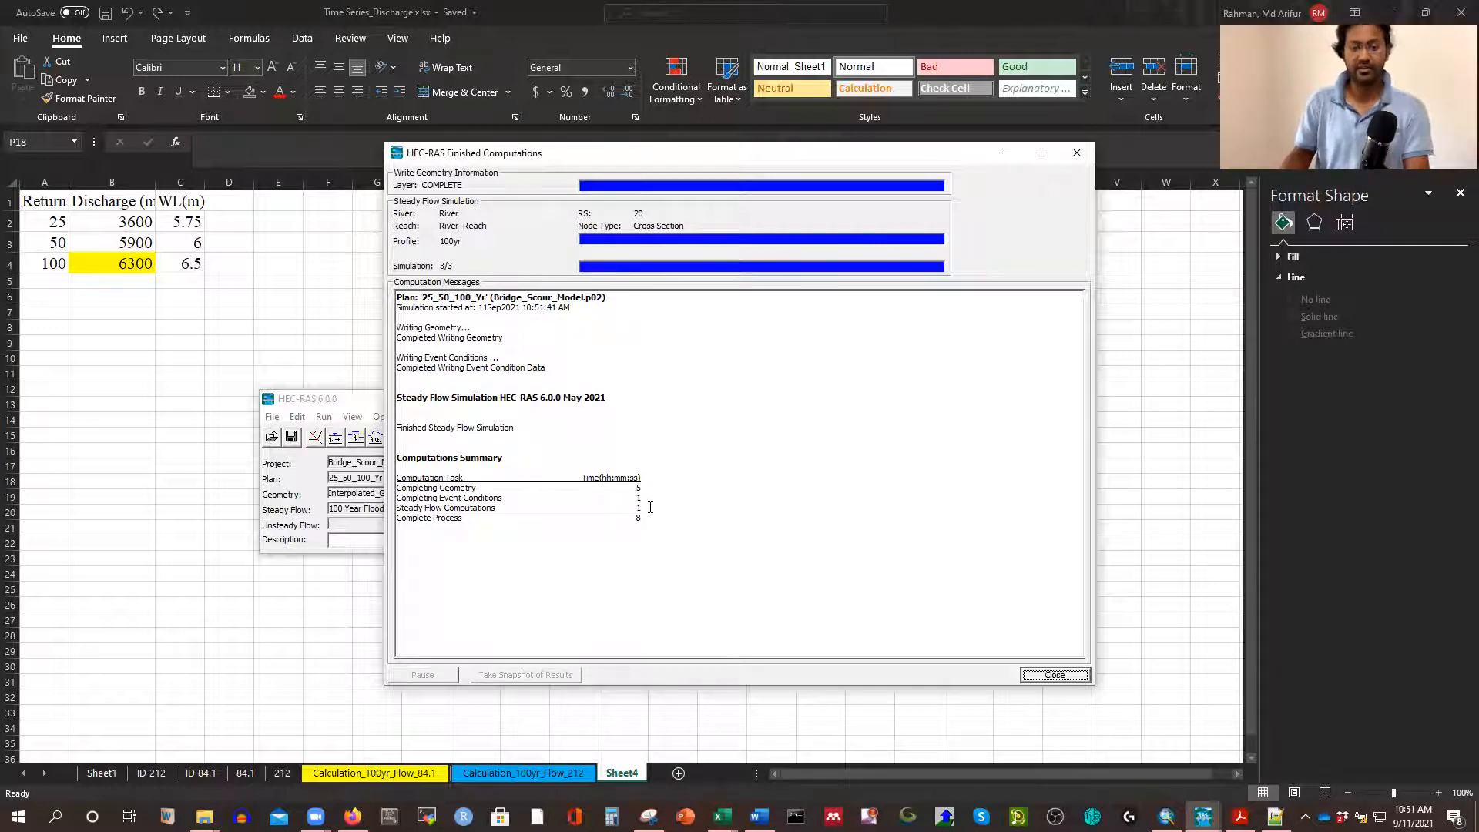
click(1085, 158)
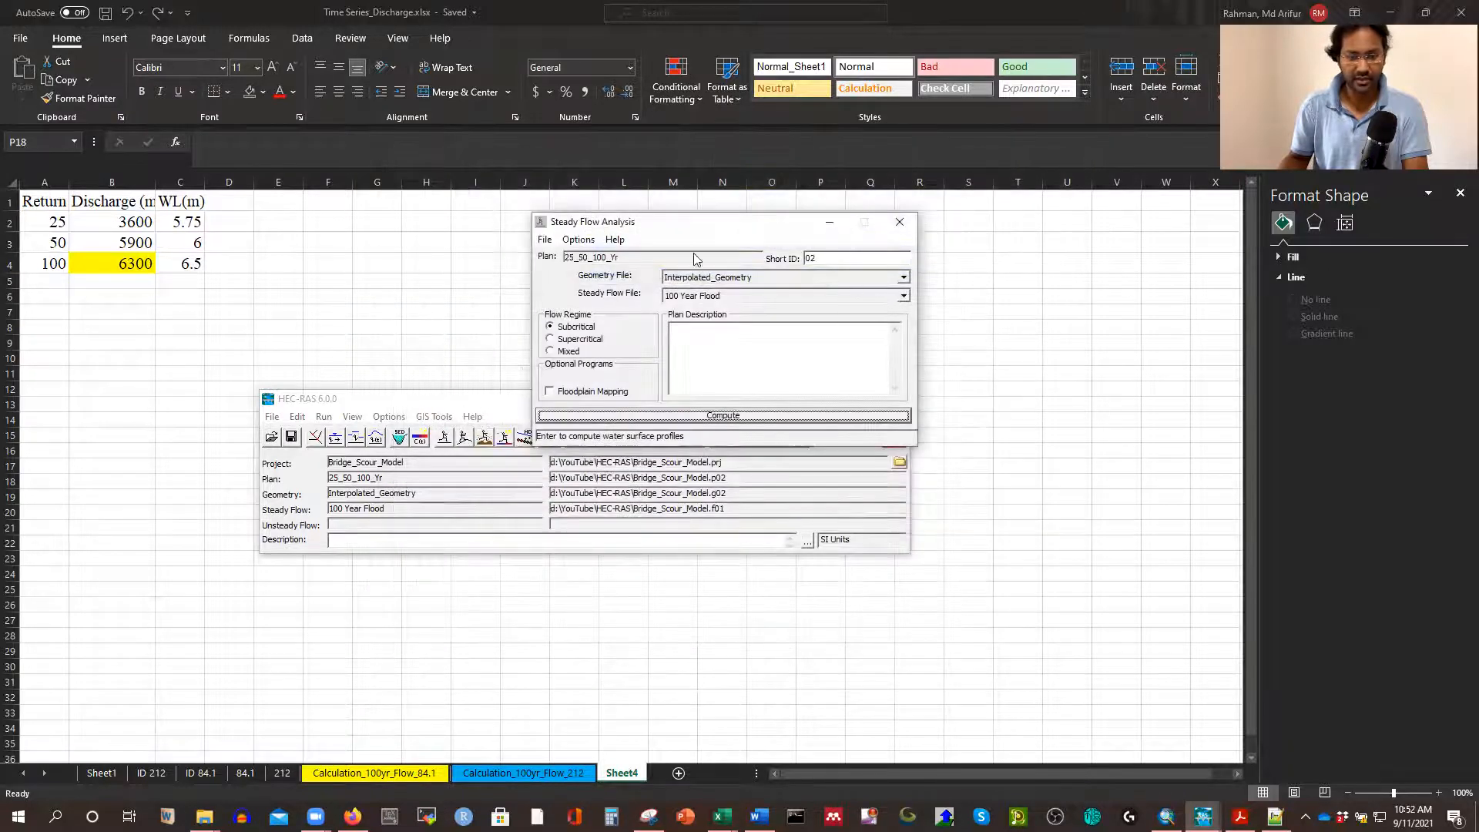
click(899, 222)
Open the cross section plot for river station 20 and enlarge its window to view the velocity distribution
drag(586, 399, 659, 268)
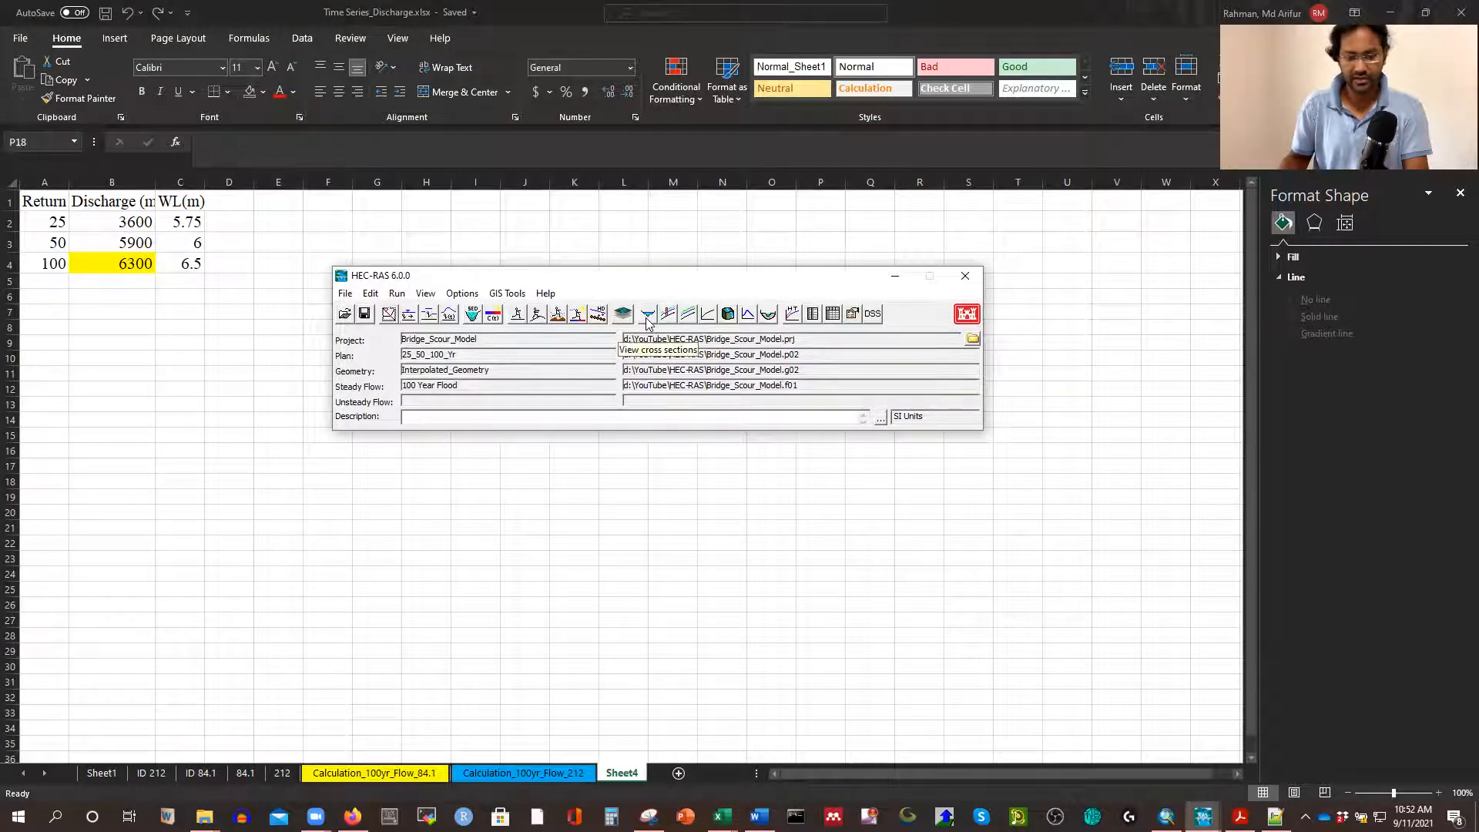
click(647, 319)
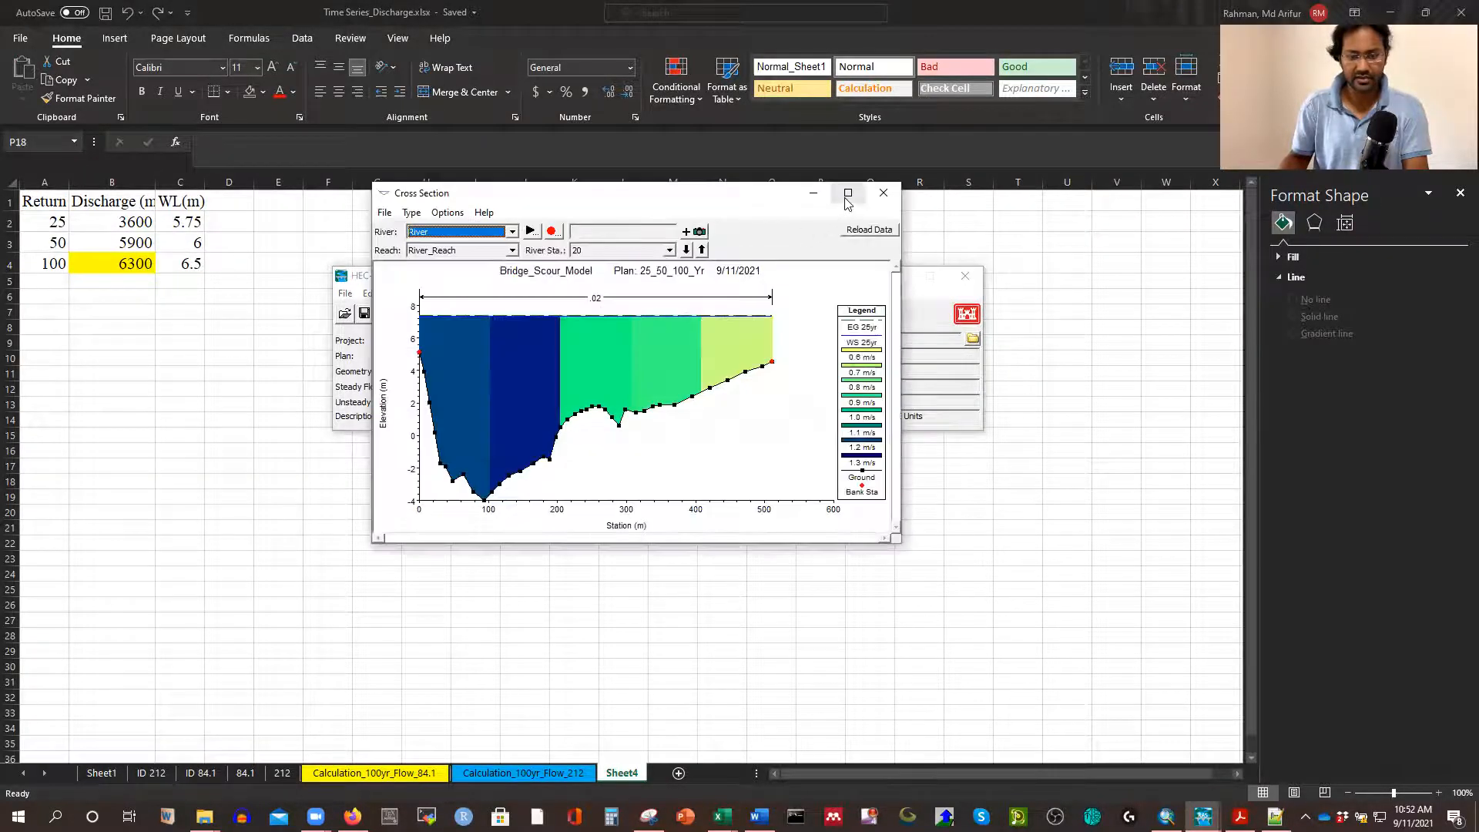
double_click(845, 197)
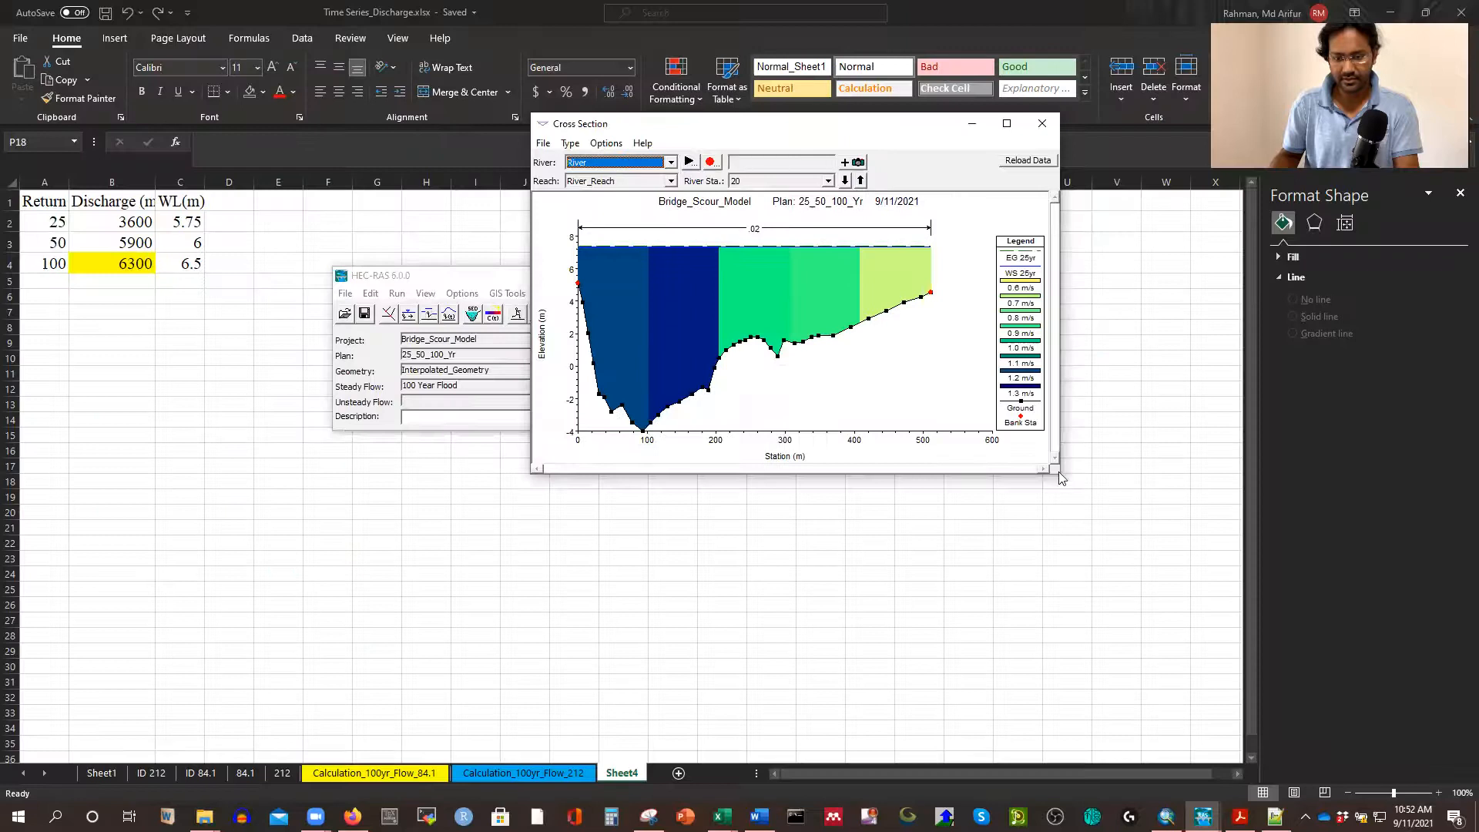
drag(1061, 478, 1230, 597)
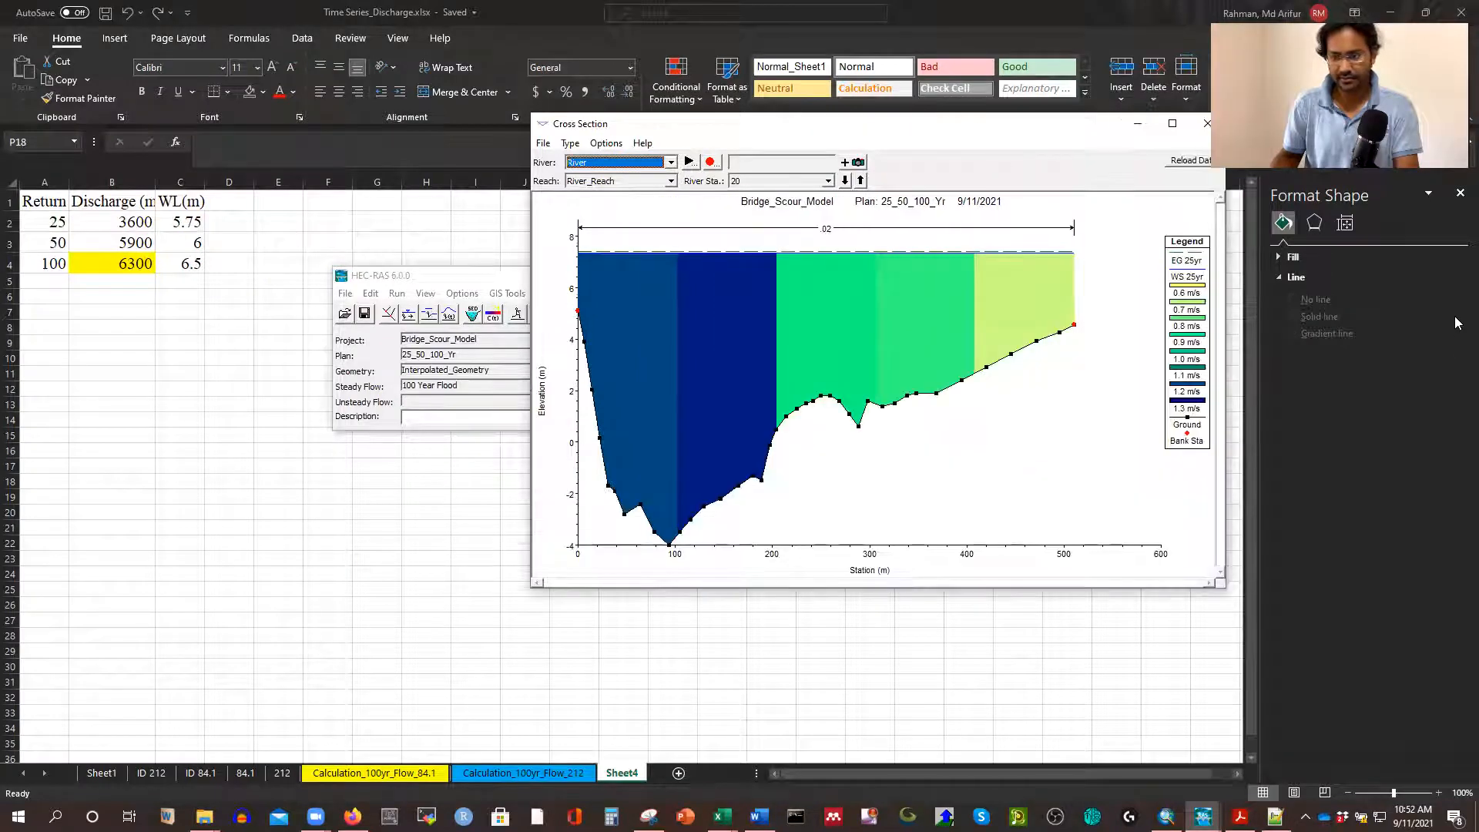
Close the Format Shape pane in Excel, switch back to the HEC-RAS Interpolated_Geometry window and maximize it
click(1458, 215)
click(1460, 193)
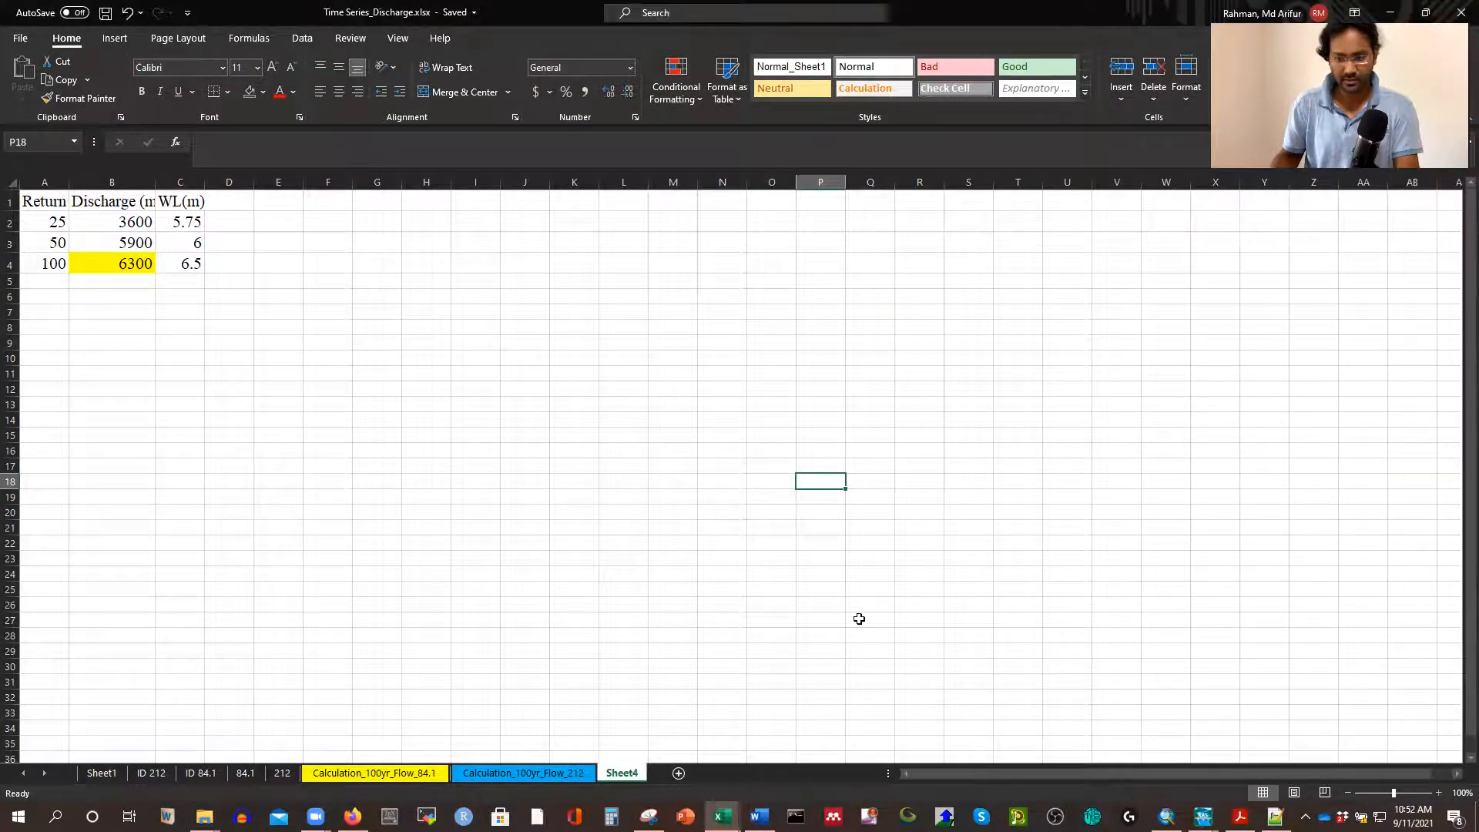
mouse_move(1202, 816)
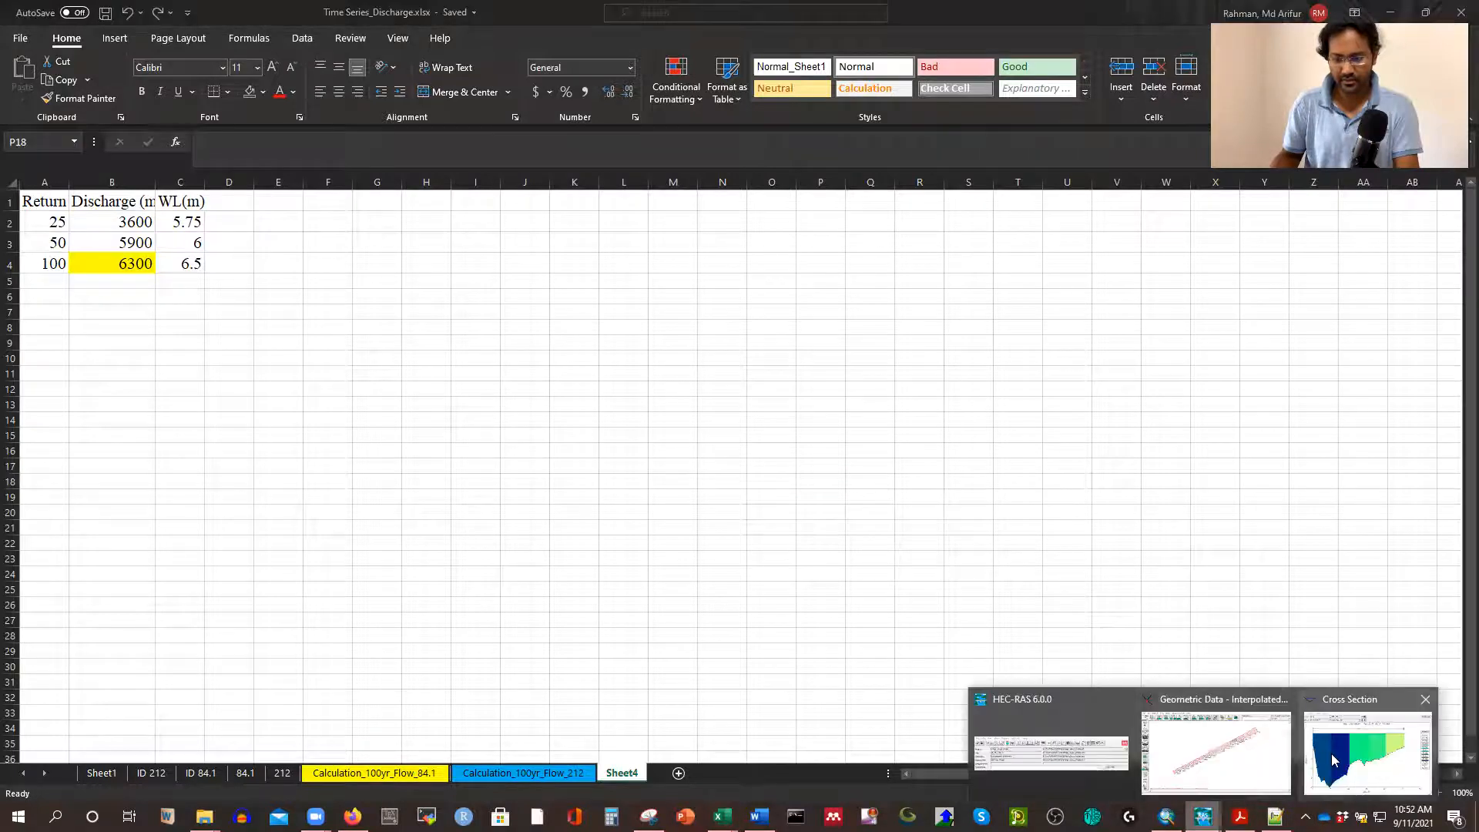
click(1209, 751)
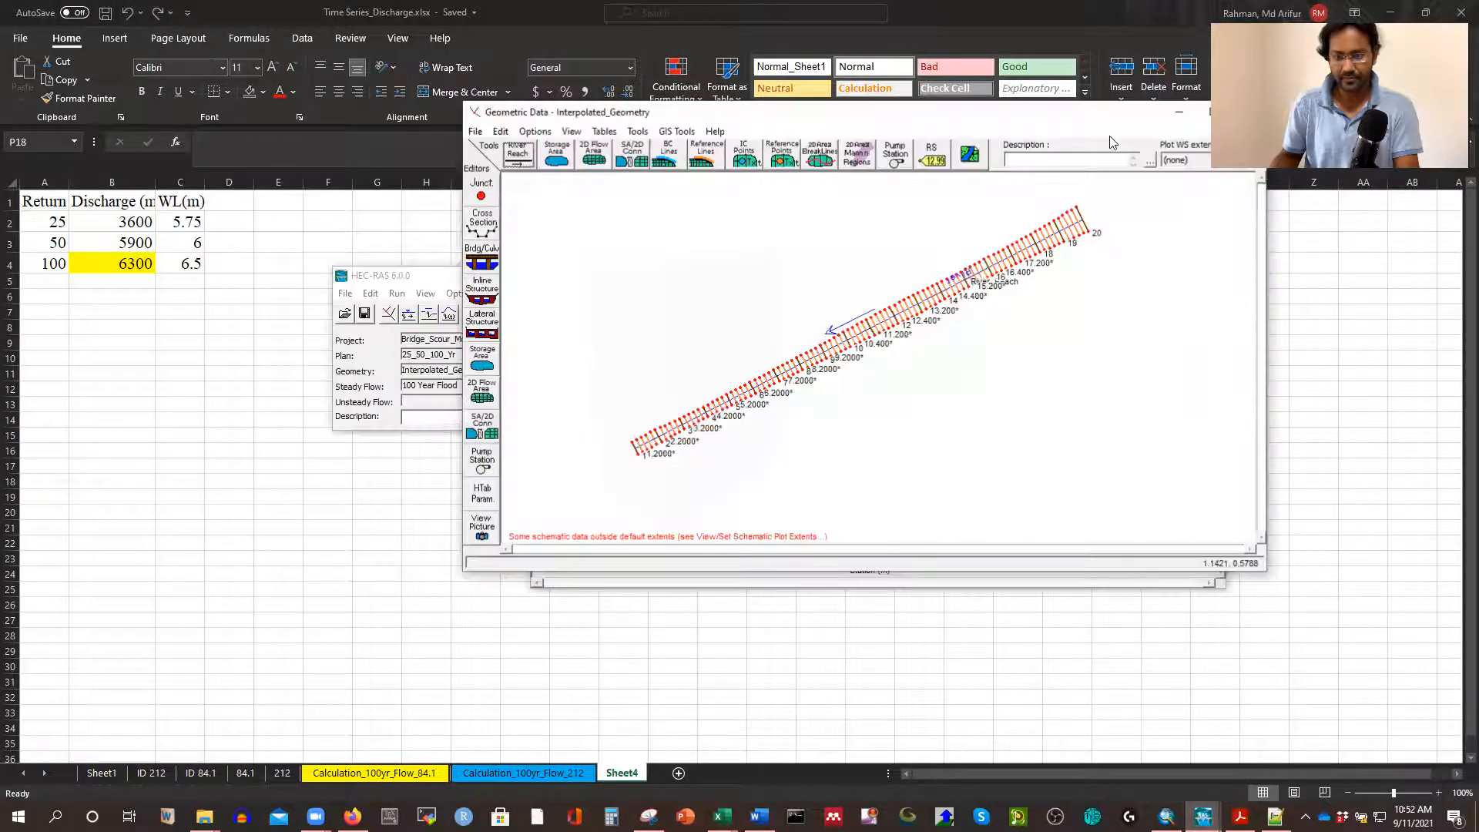
double_click(974, 113)
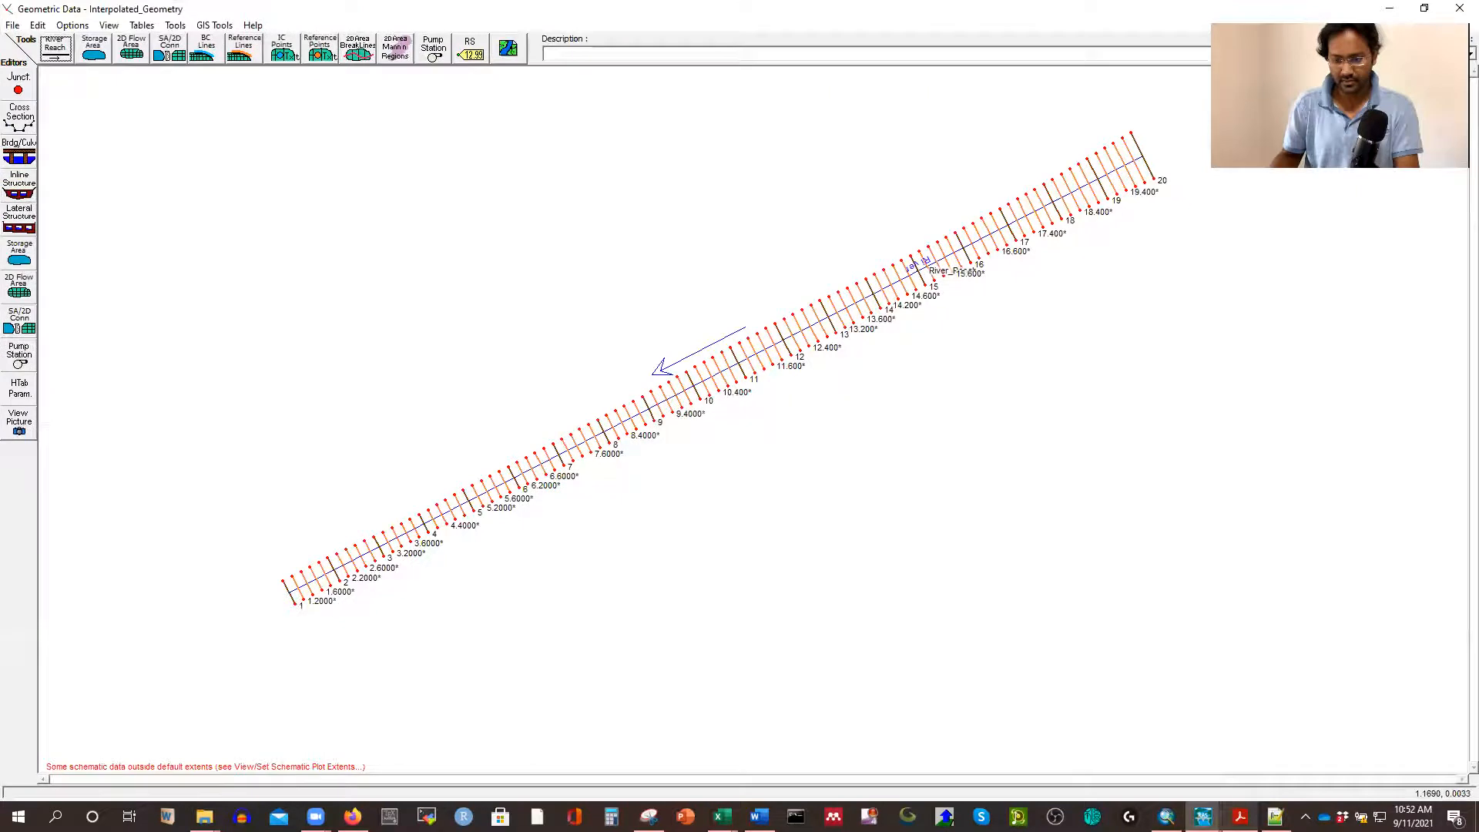
Close the separate cross section plot and open the cross section data editor from the geometry at river station 20
mouse_move(1203, 816)
click(1387, 755)
drag(853, 132, 530, 115)
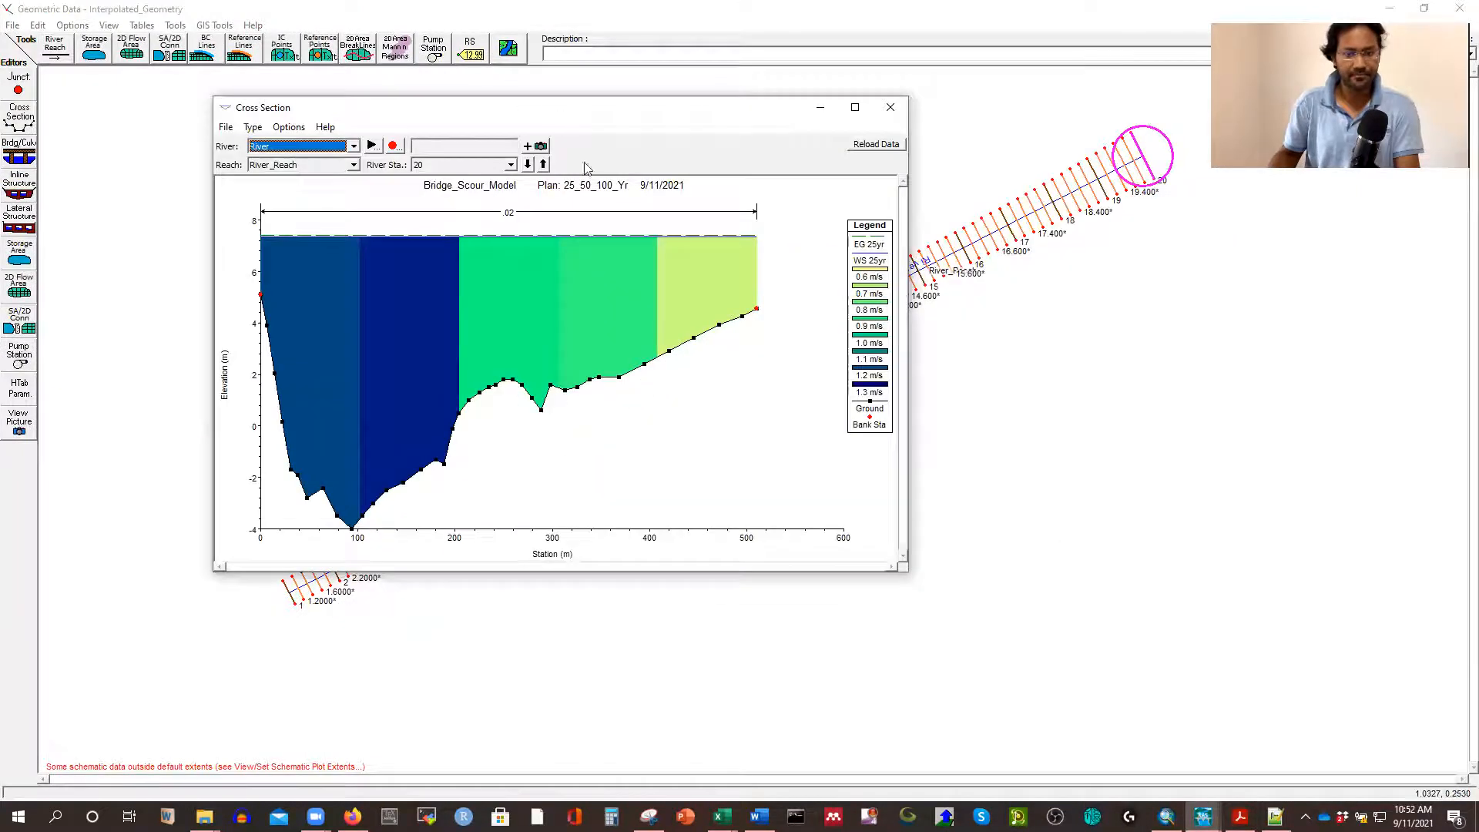
click(883, 107)
click(19, 117)
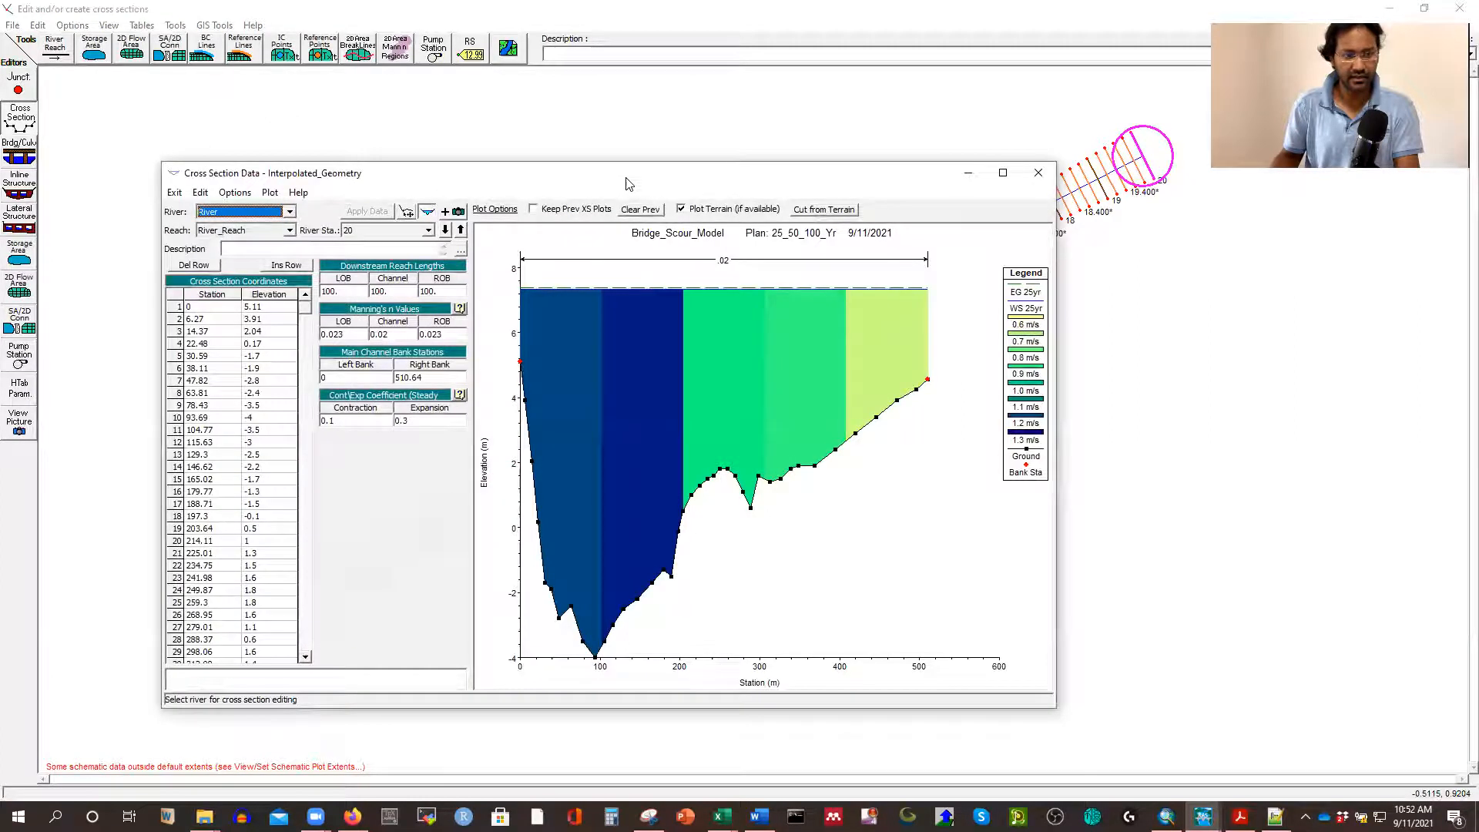
drag(625, 182, 516, 88)
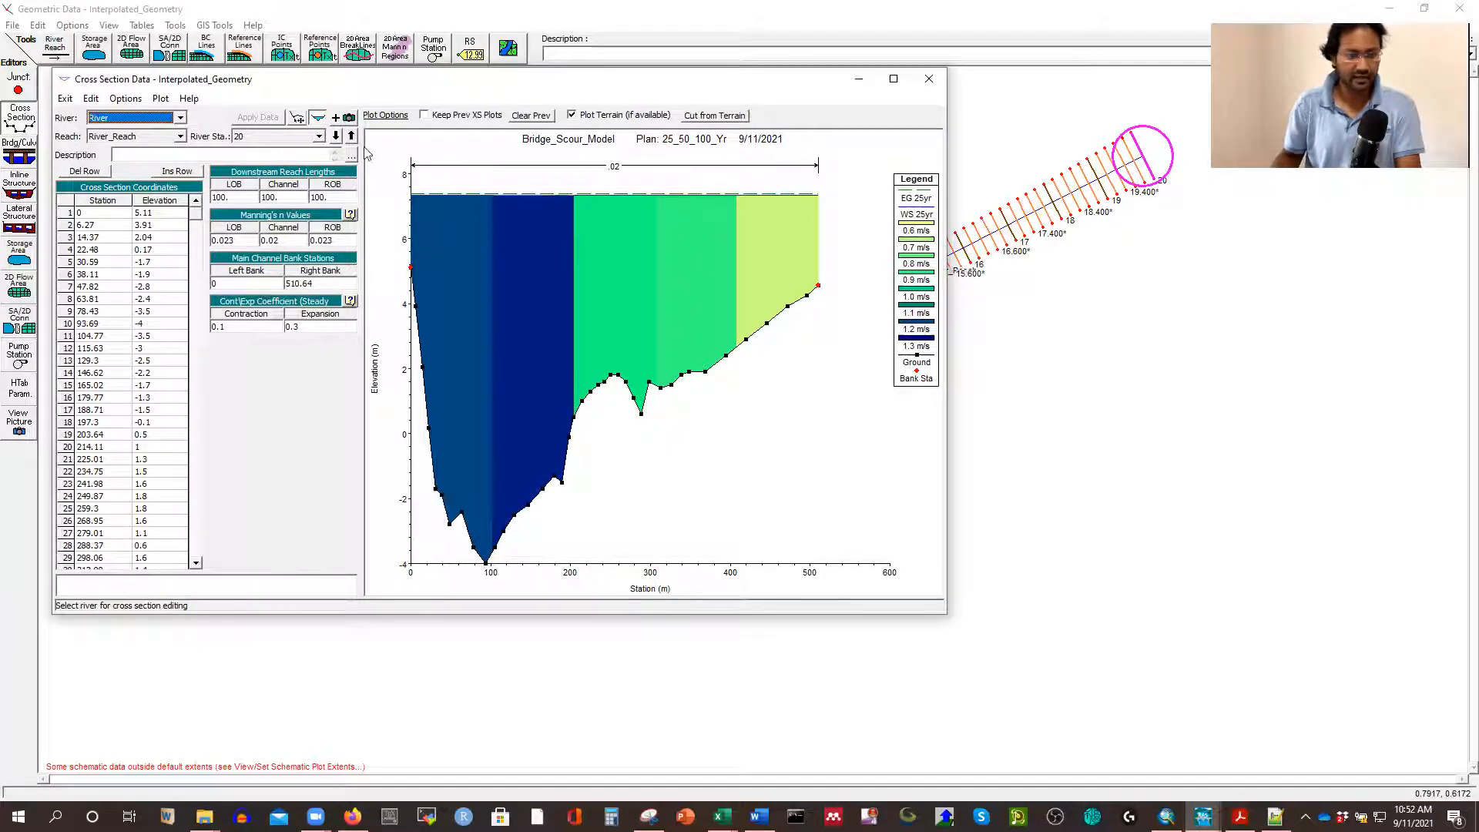
Step downstream through the cross sections from river station 20 to 13, examining the velocity distribution at each
click(335, 137)
click(336, 138)
click(336, 137)
click(336, 137)
click(336, 137)
click(336, 137)
click(336, 137)
click(336, 137)
click(336, 137)
click(336, 137)
click(336, 137)
click(336, 137)
click(335, 137)
click(336, 137)
click(336, 138)
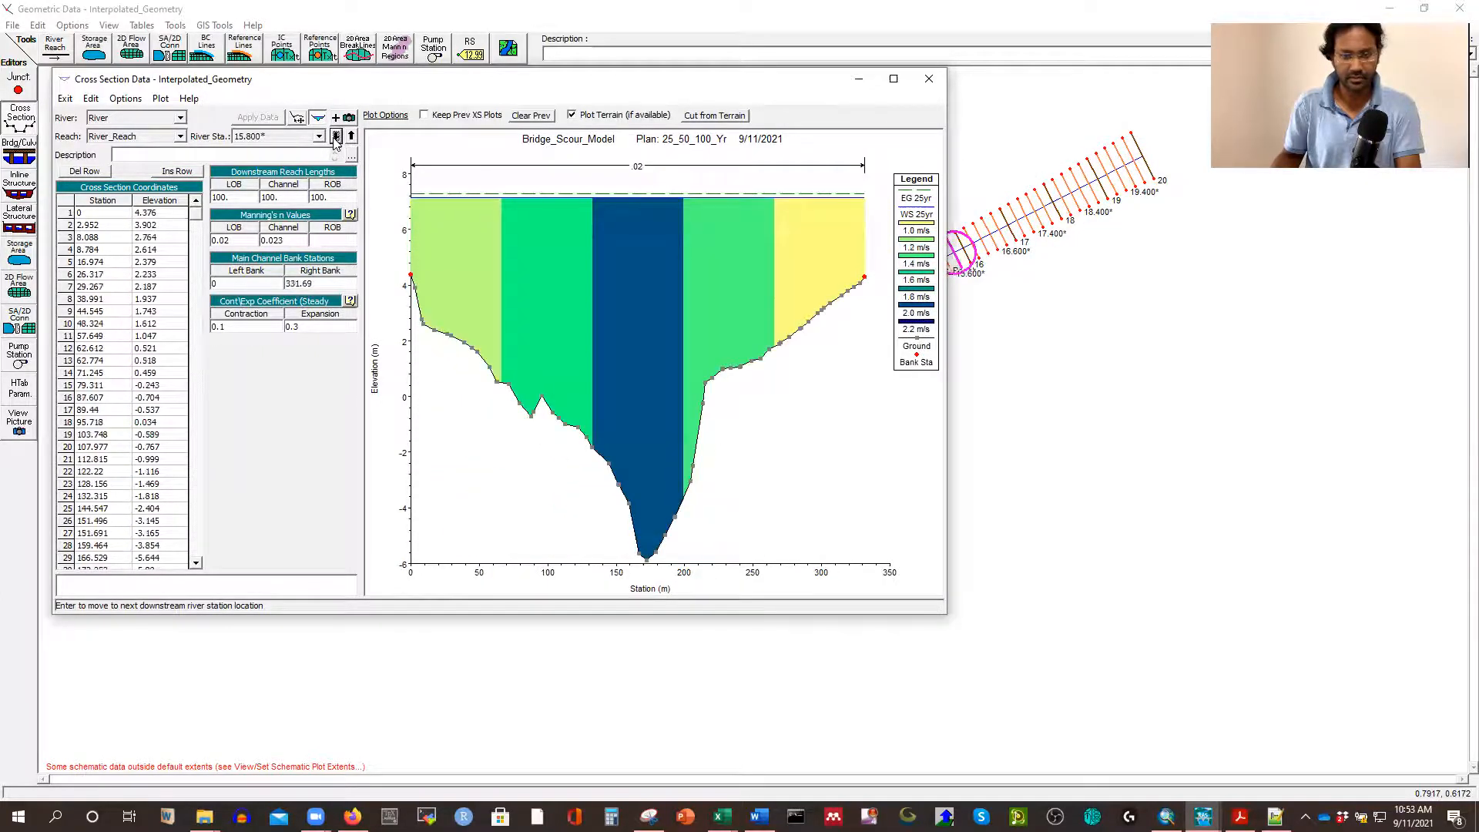
click(336, 137)
click(336, 137)
click(336, 137)
click(336, 137)
click(336, 138)
click(336, 137)
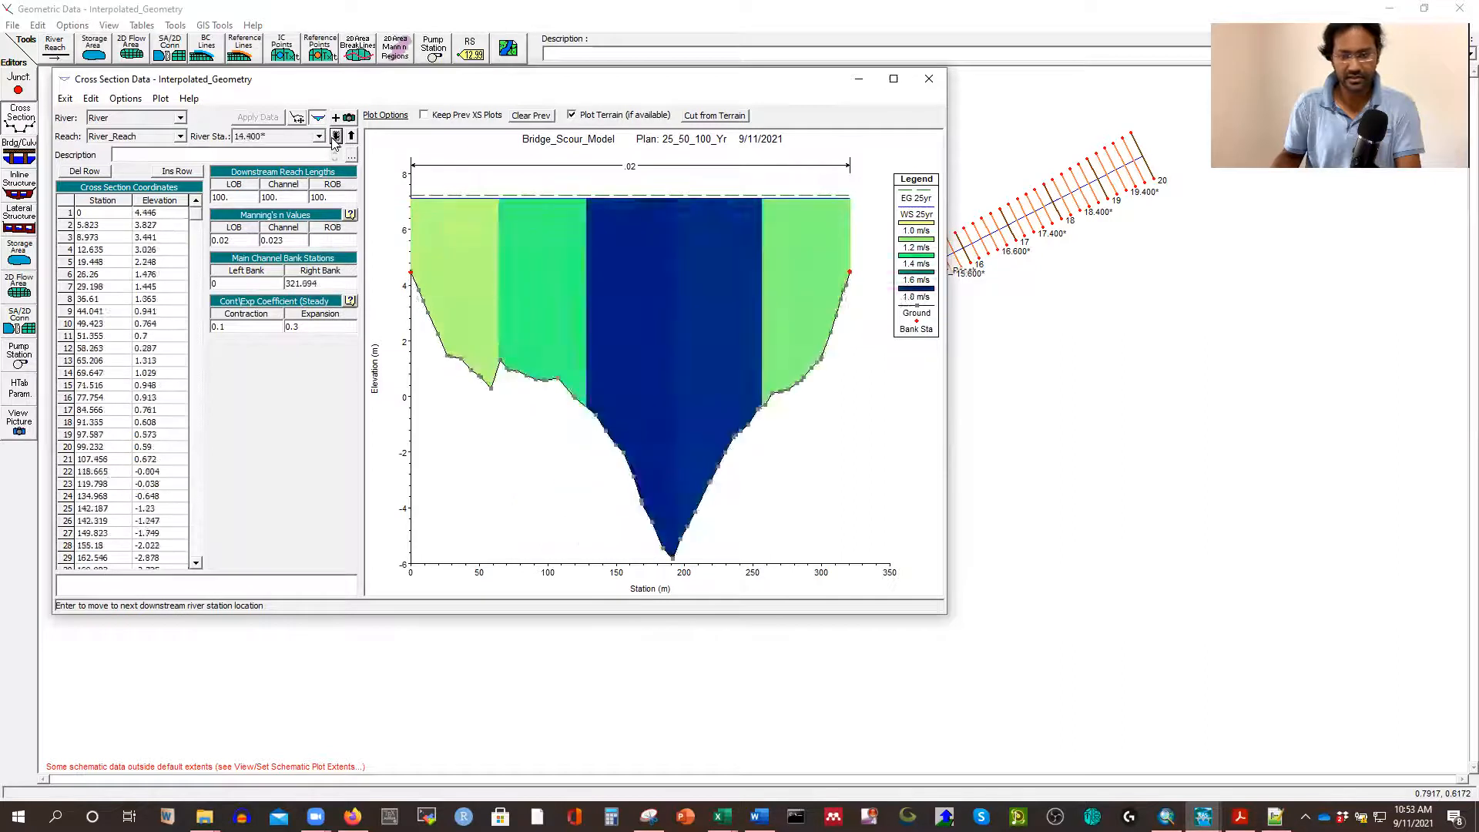
click(336, 137)
click(336, 137)
click(335, 137)
click(336, 137)
click(336, 137)
click(336, 137)
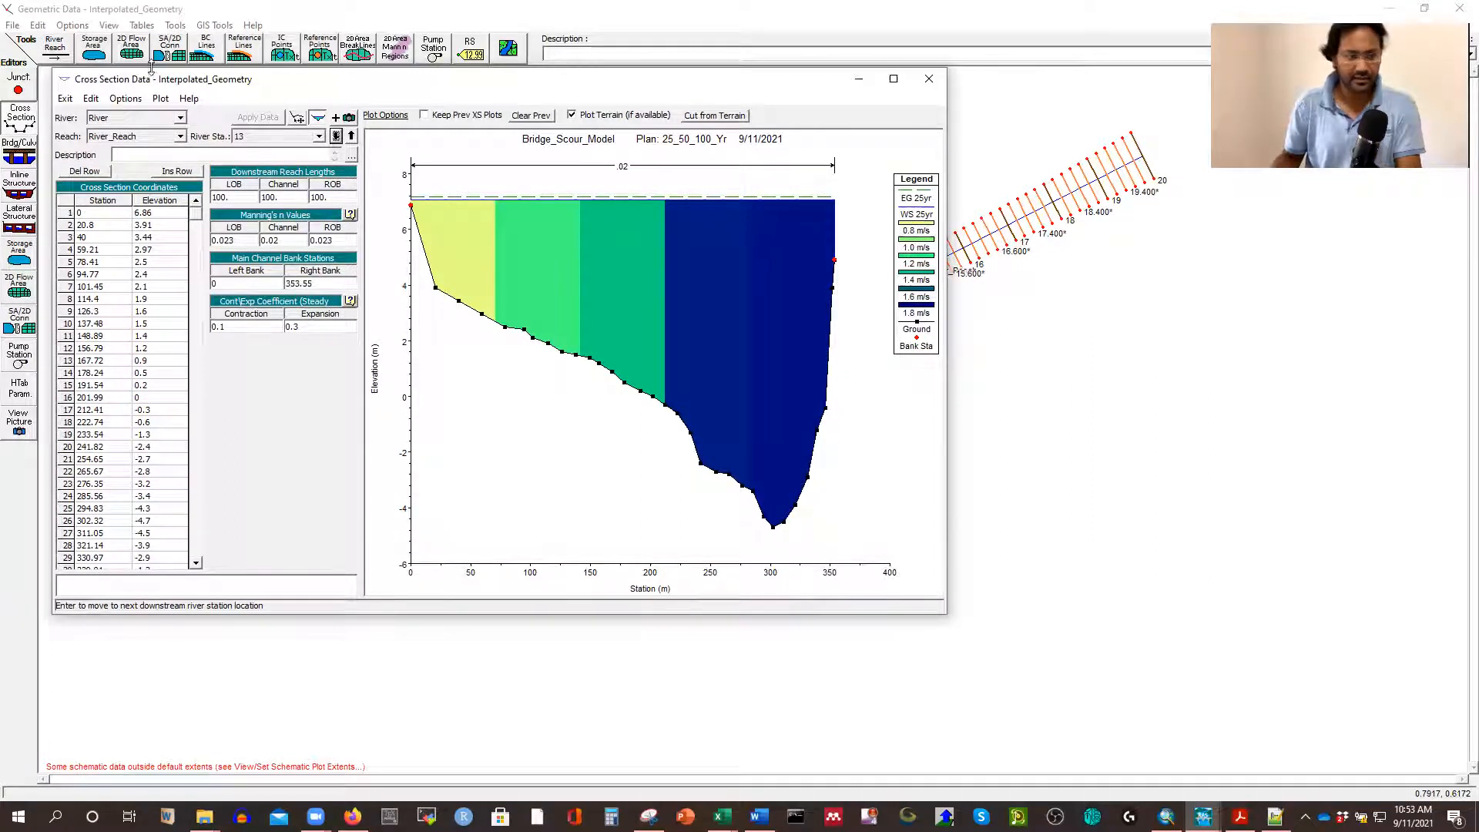
Plot the water surface profile of River_Reach from the cross section editor and enlarge the plot window
click(124, 101)
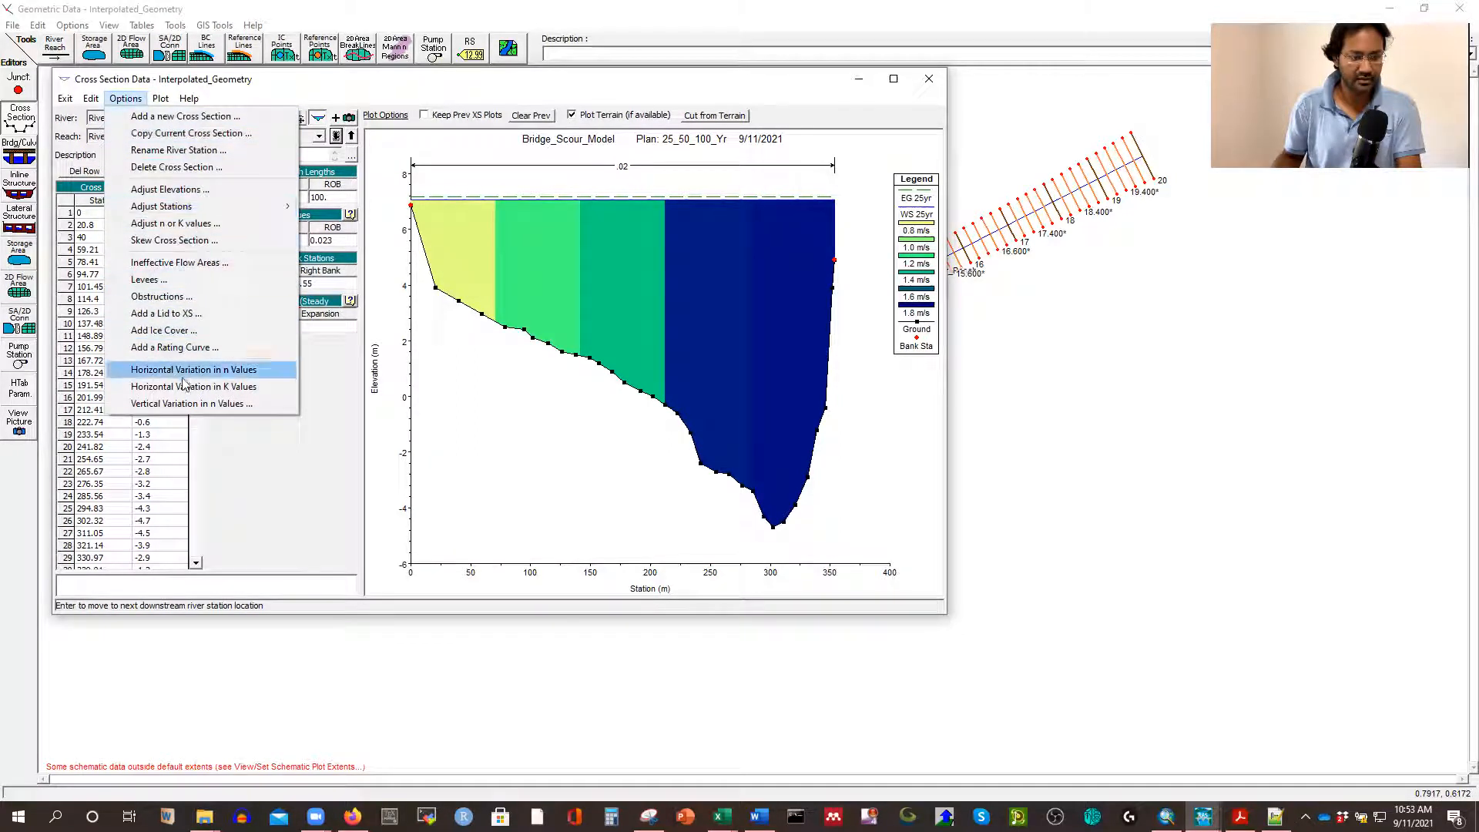
click(187, 104)
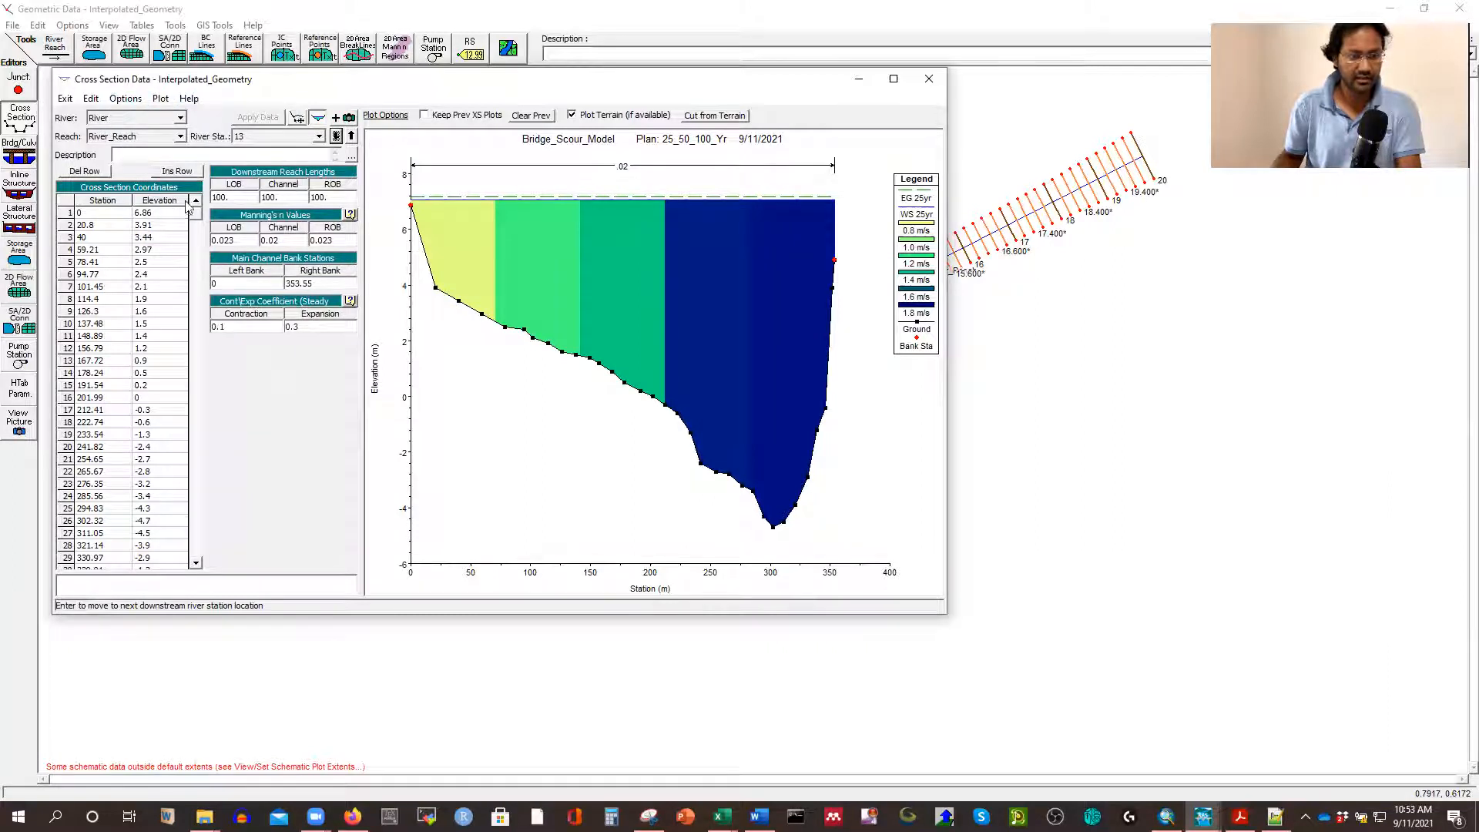
click(159, 100)
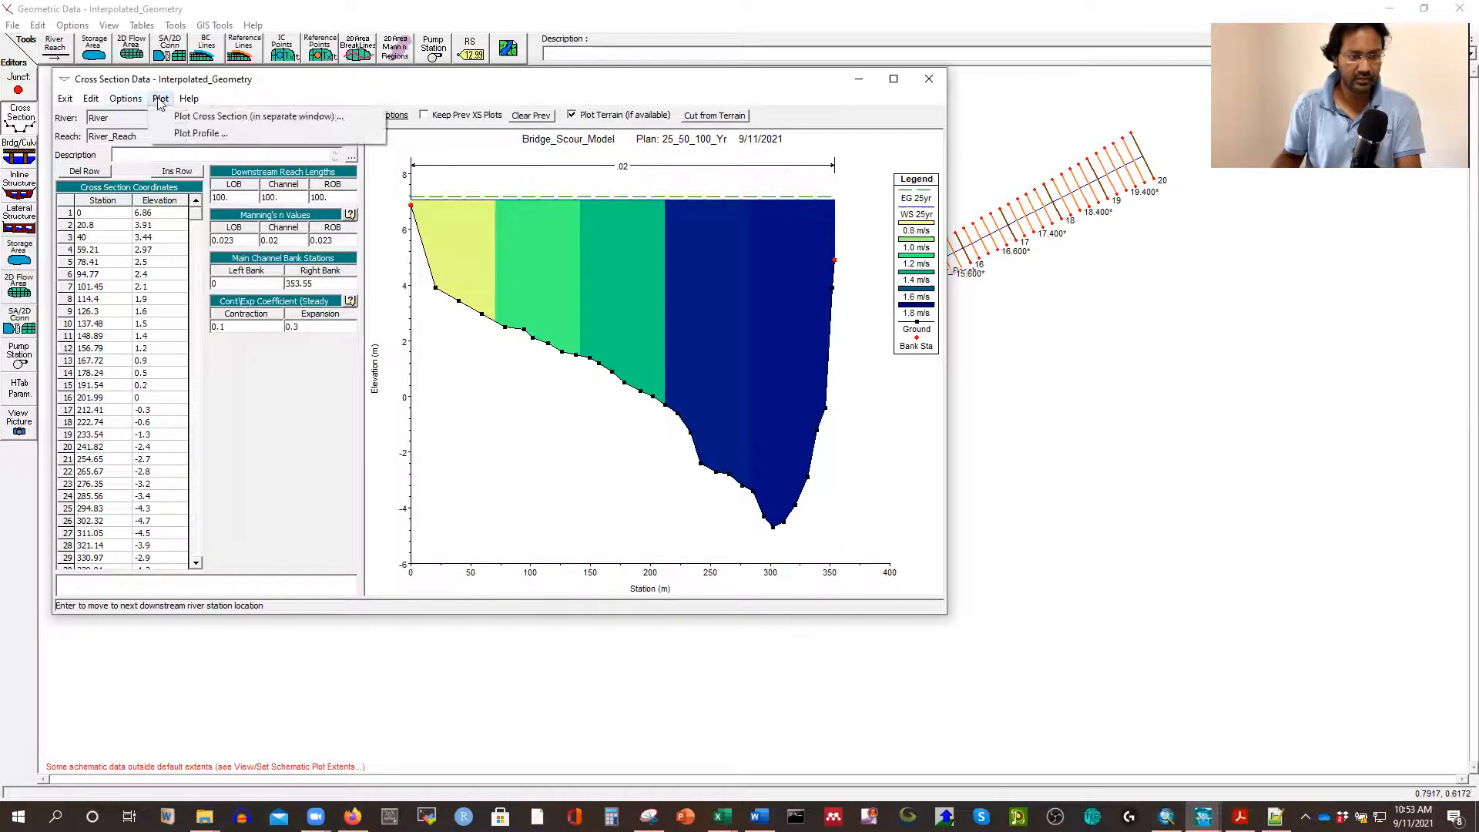
click(179, 134)
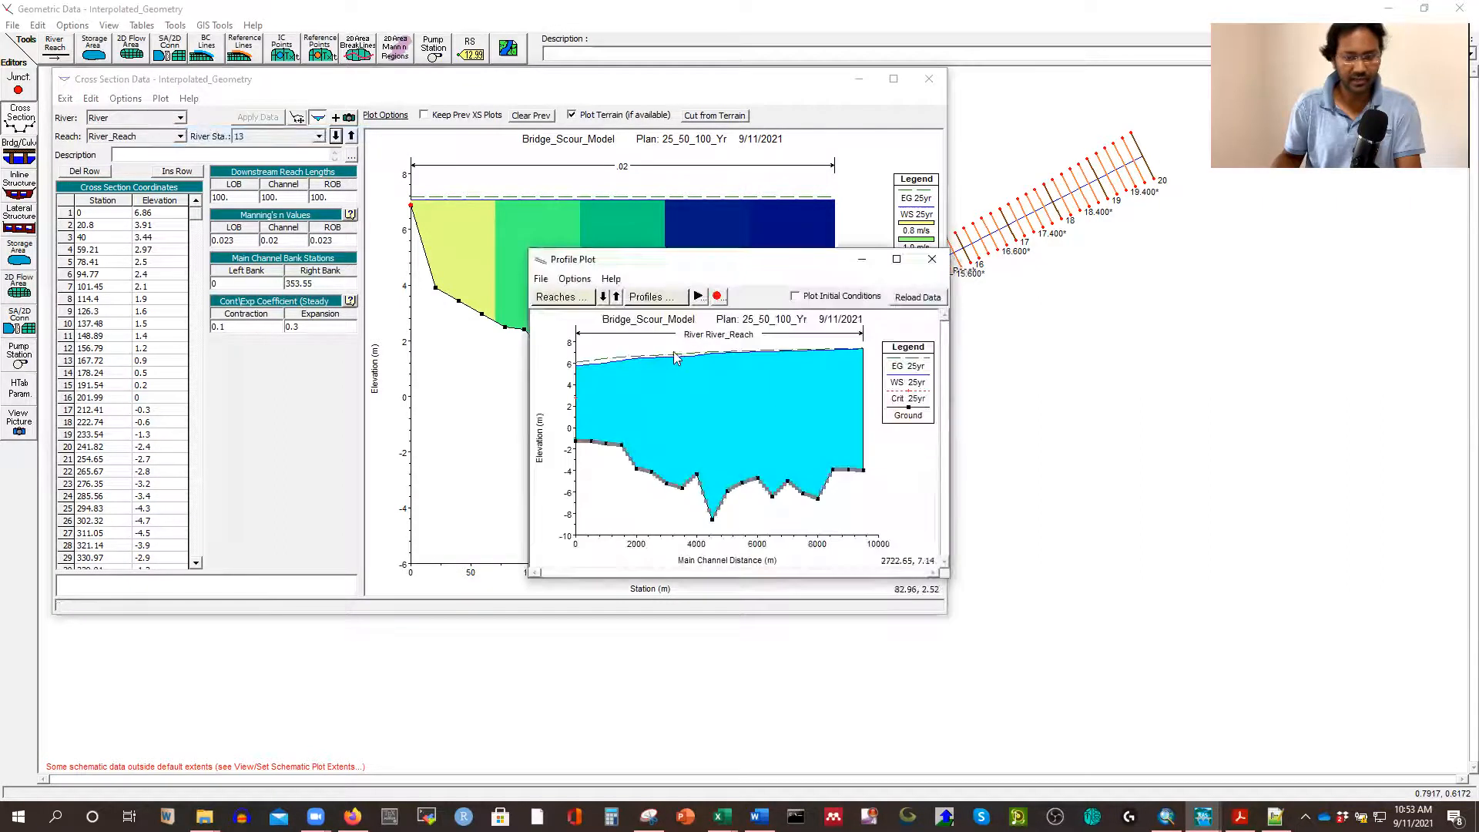
drag(823, 275, 811, 193)
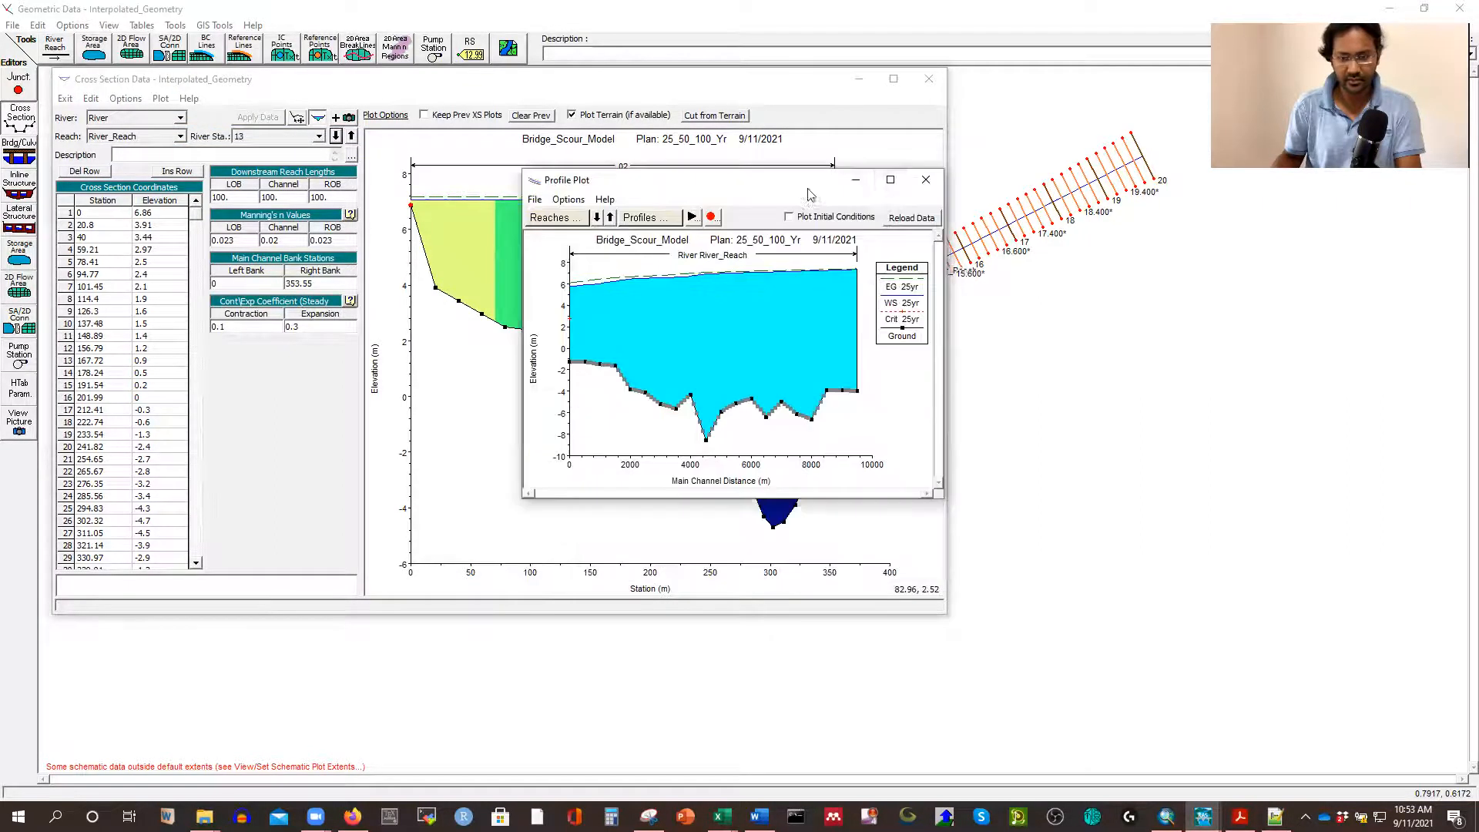
click(896, 177)
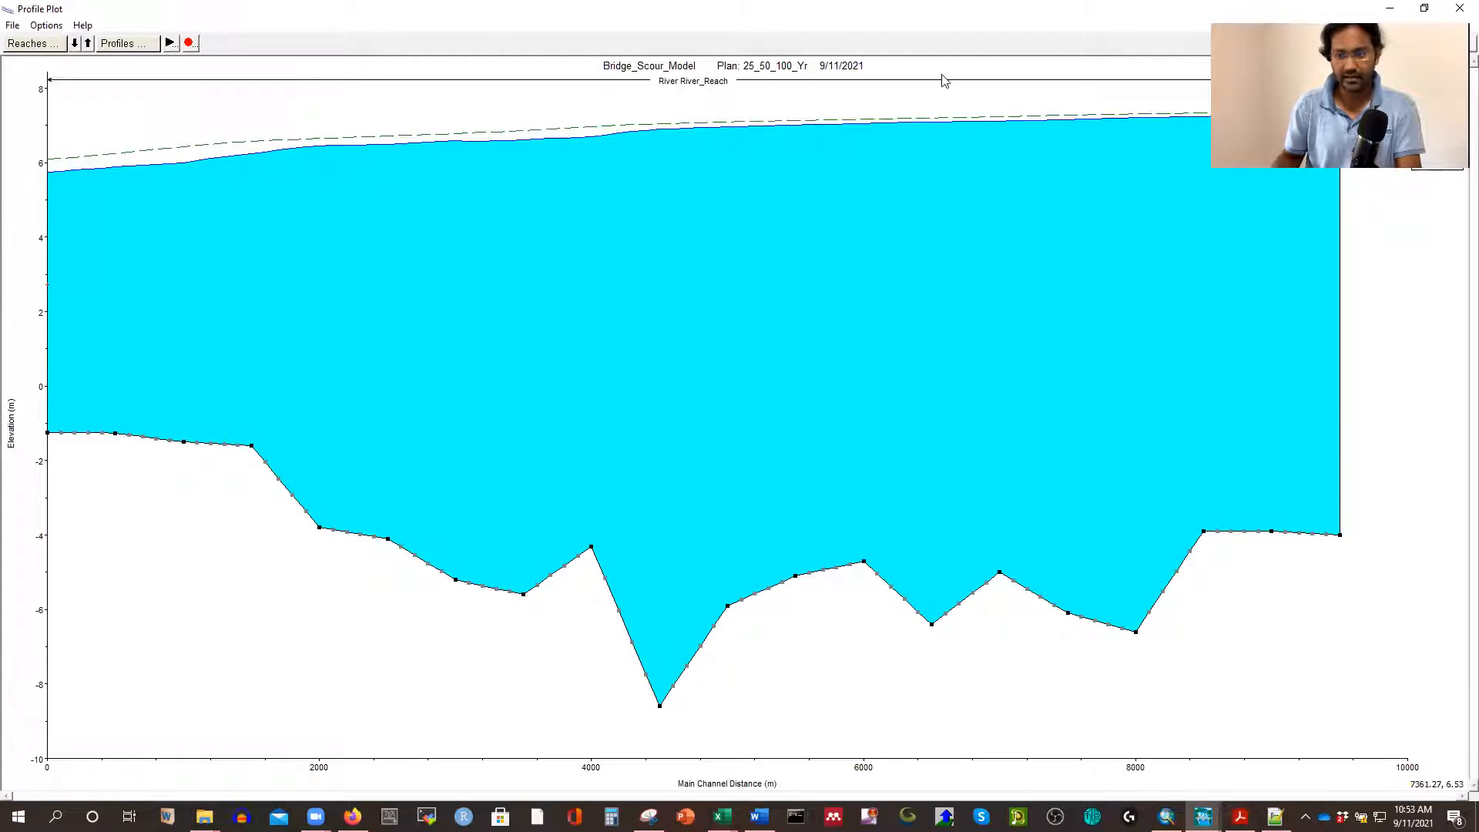
drag(759, 9, 771, 151)
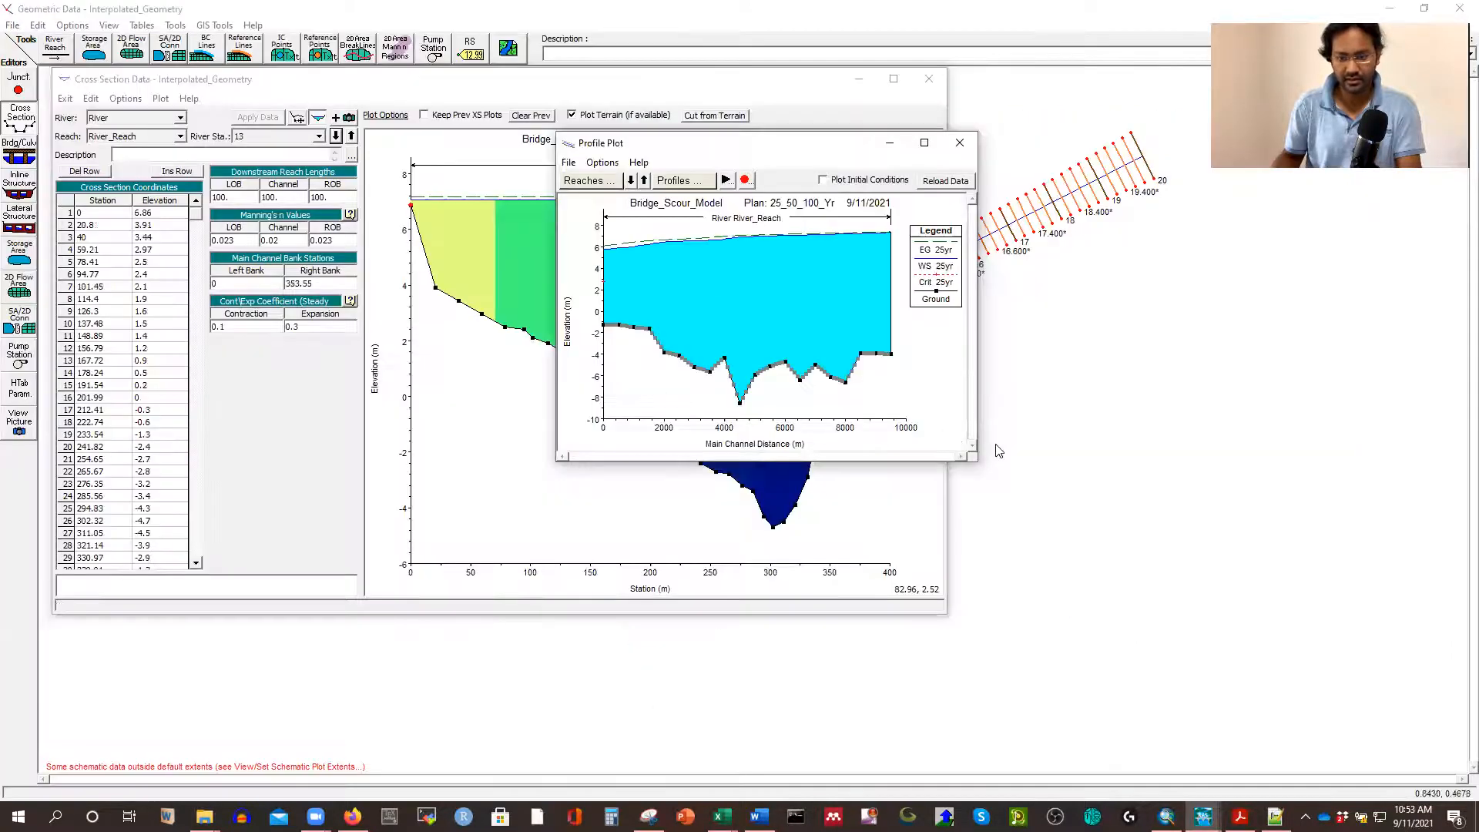
drag(973, 461, 1329, 655)
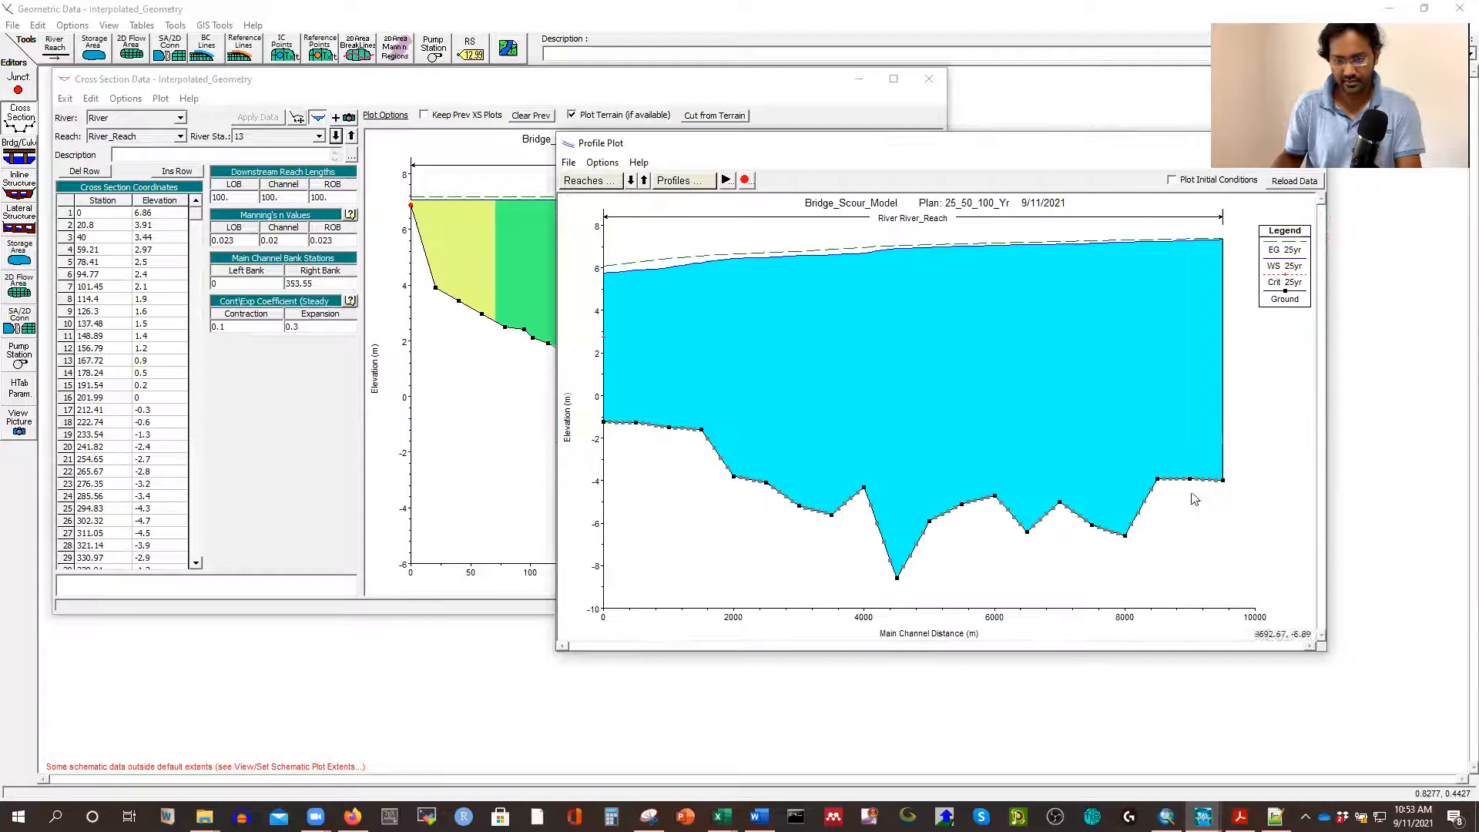
Add the 50yr and 100yr profiles to the 25yr profile in the water surface profile plot
drag(917, 157, 731, 268)
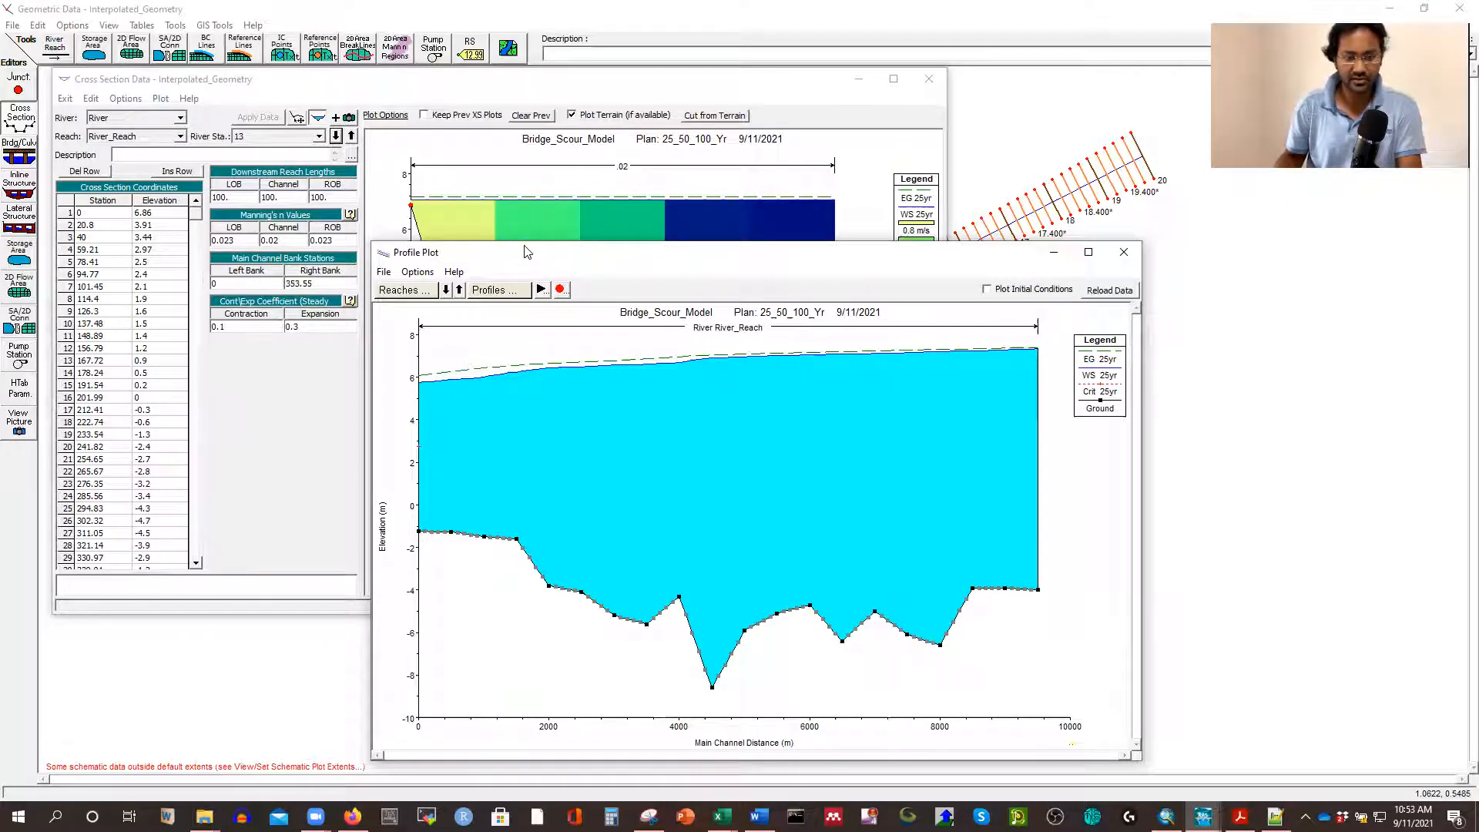
drag(526, 252, 500, 203)
click(389, 224)
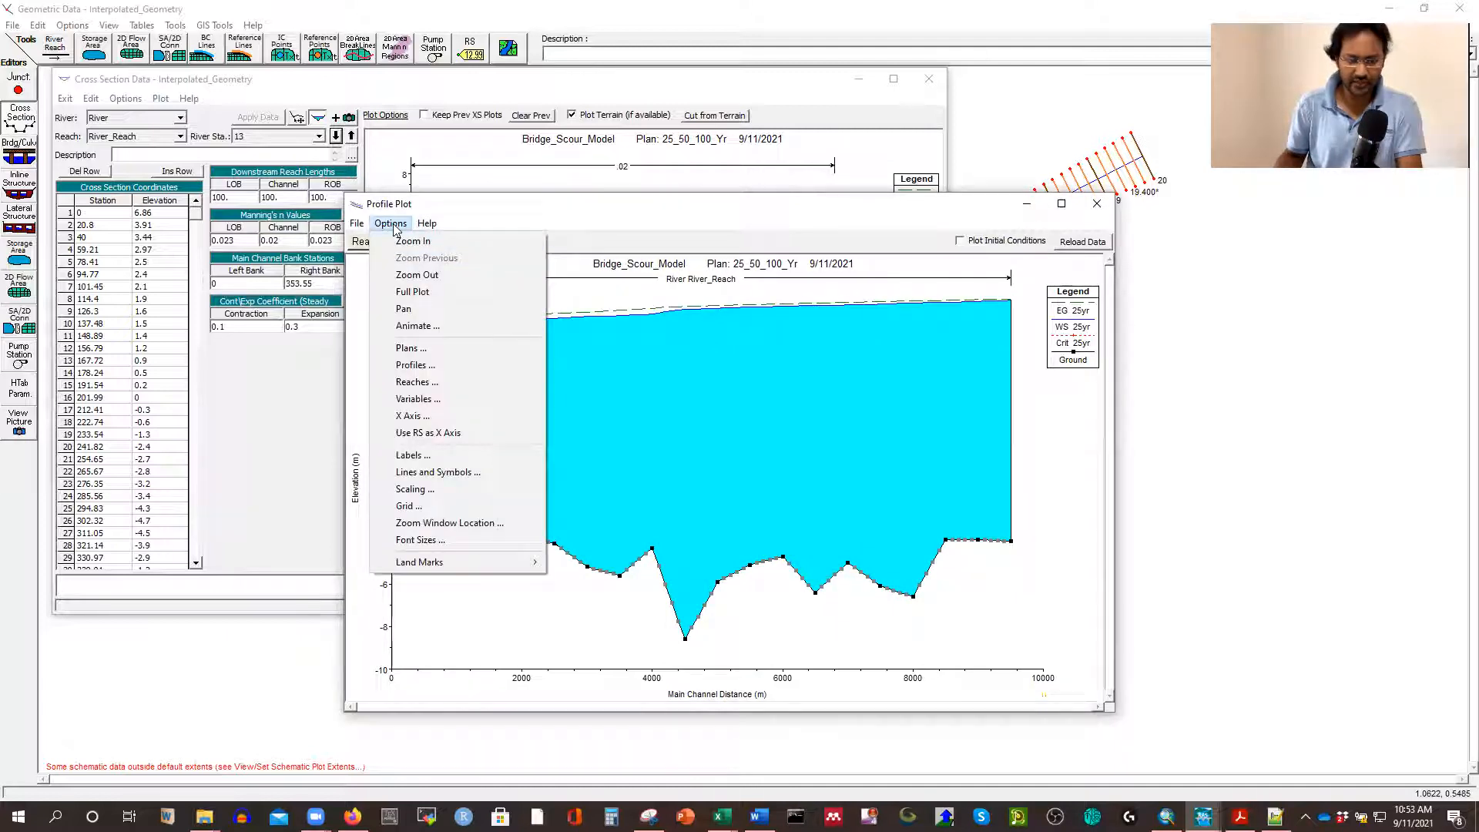
click(420, 365)
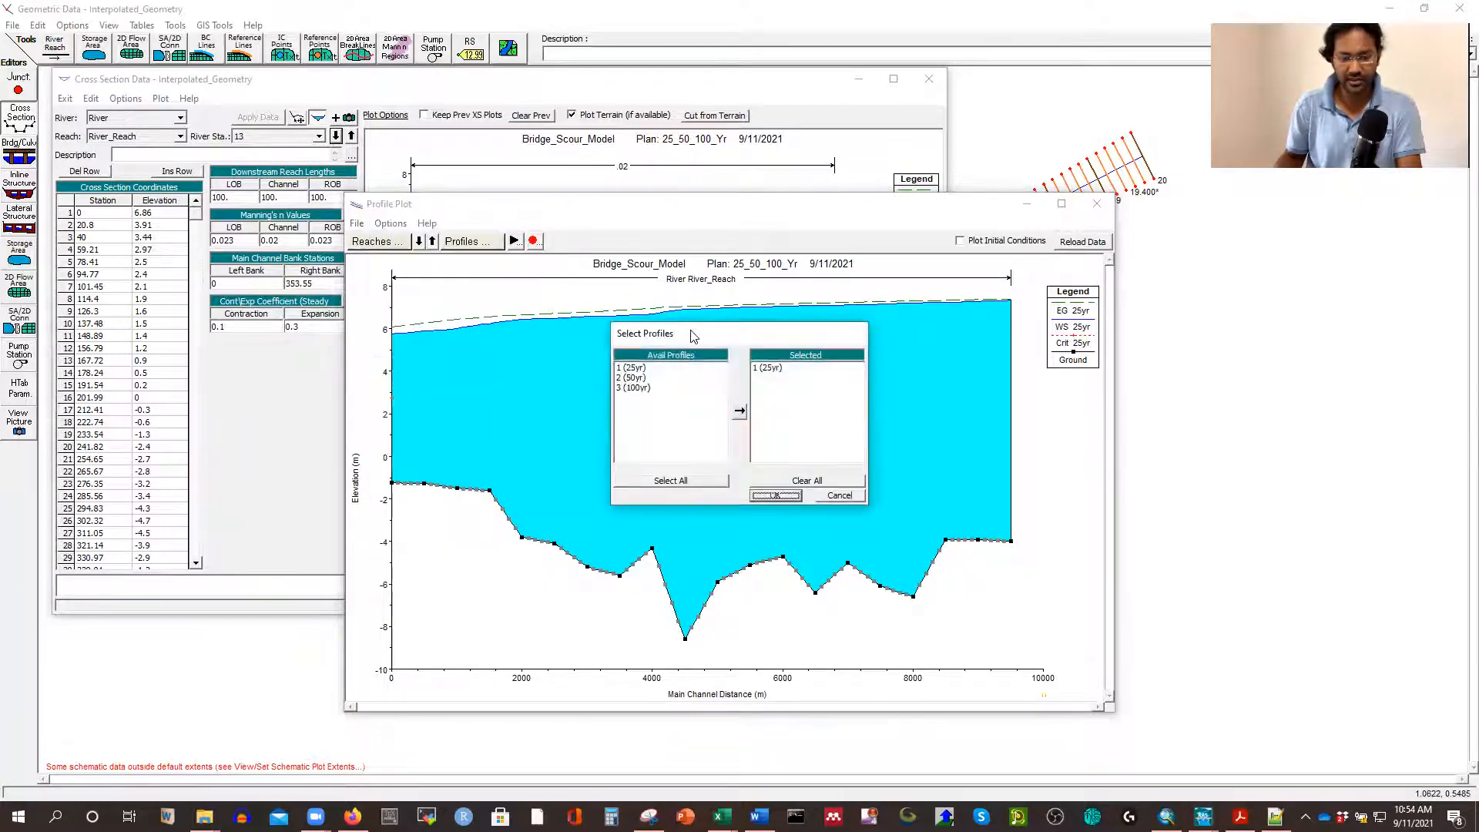
drag(693, 336, 648, 275)
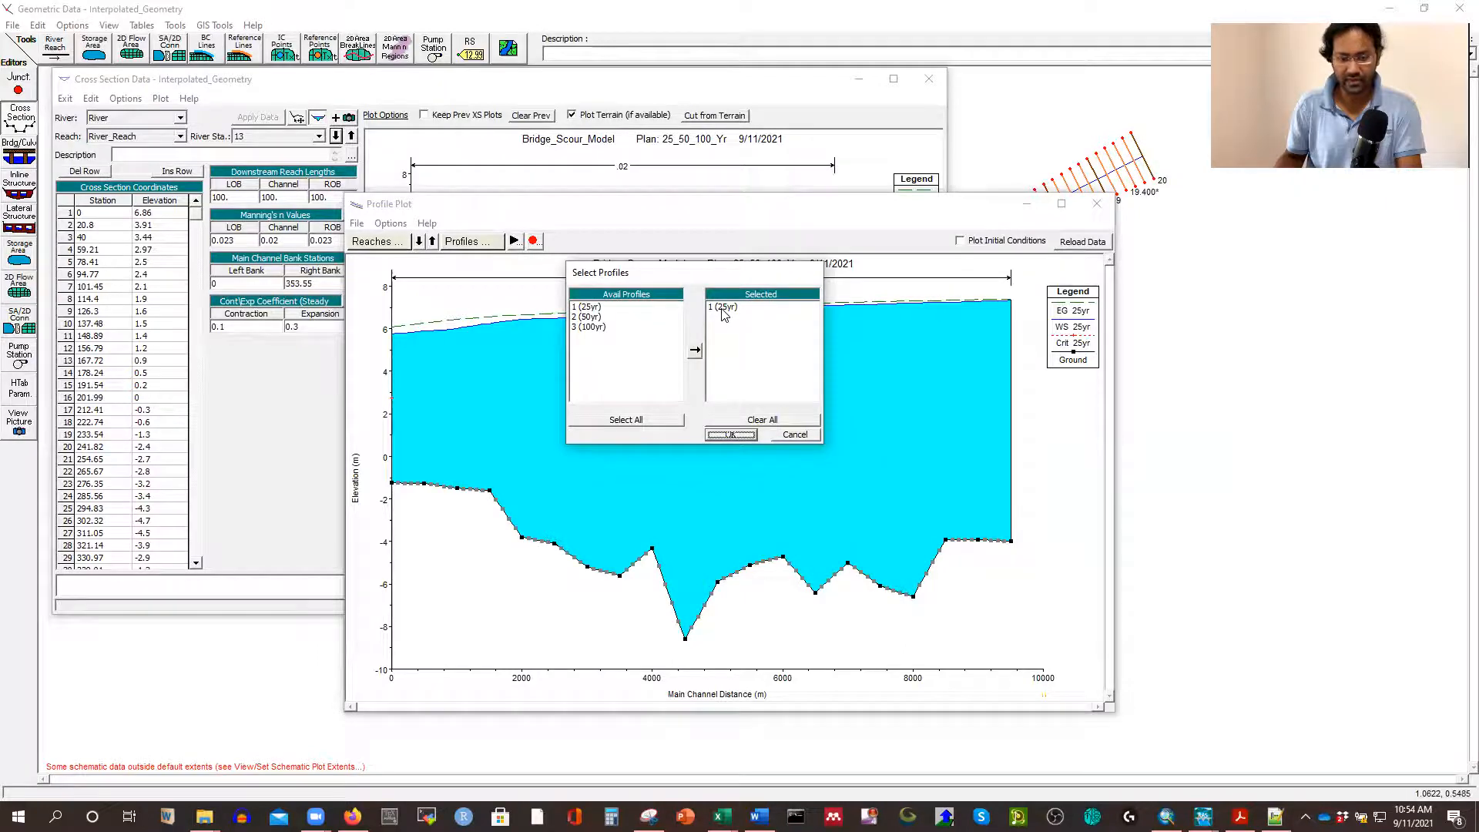
click(625, 423)
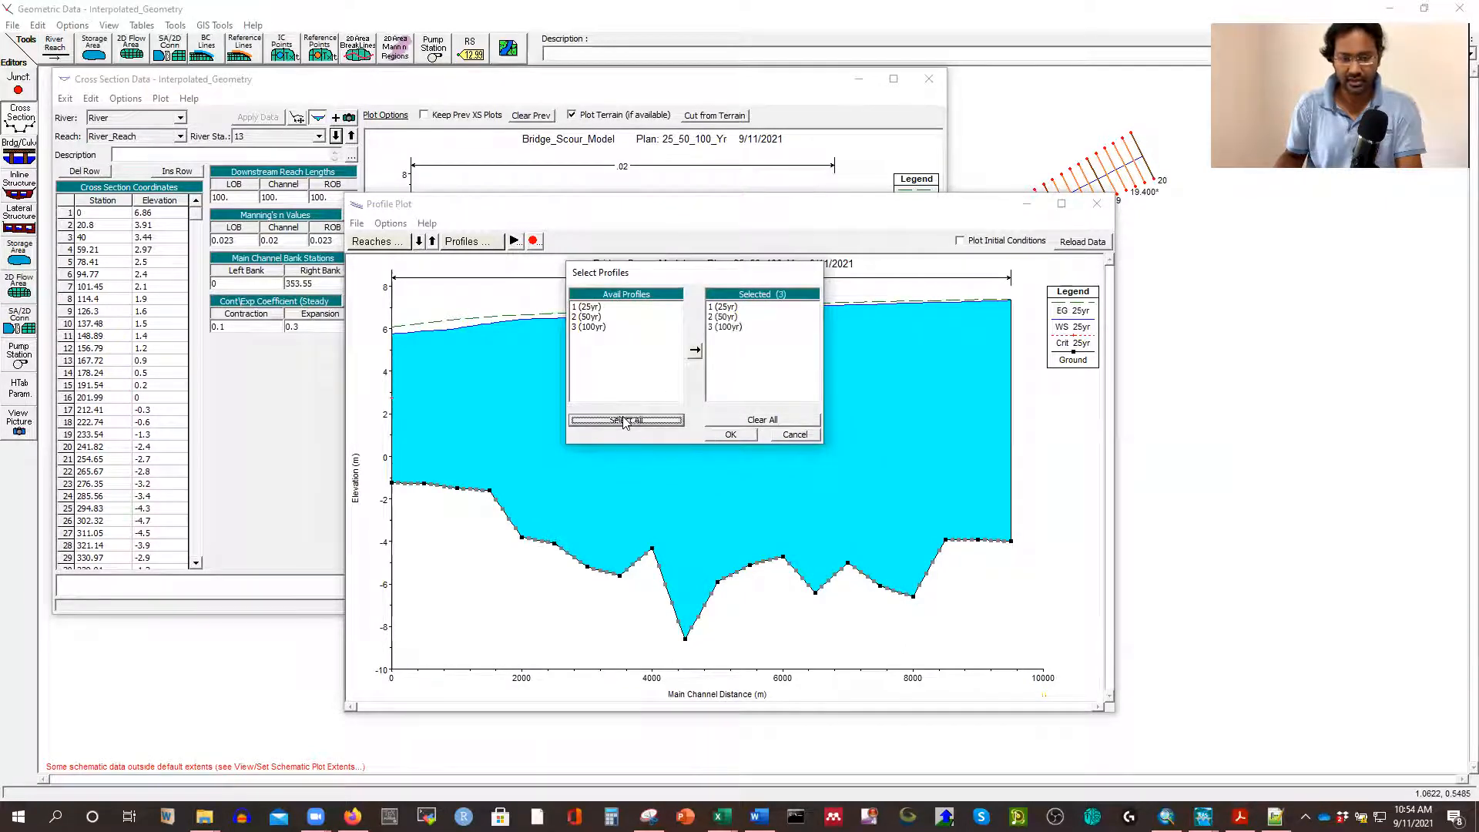
click(731, 436)
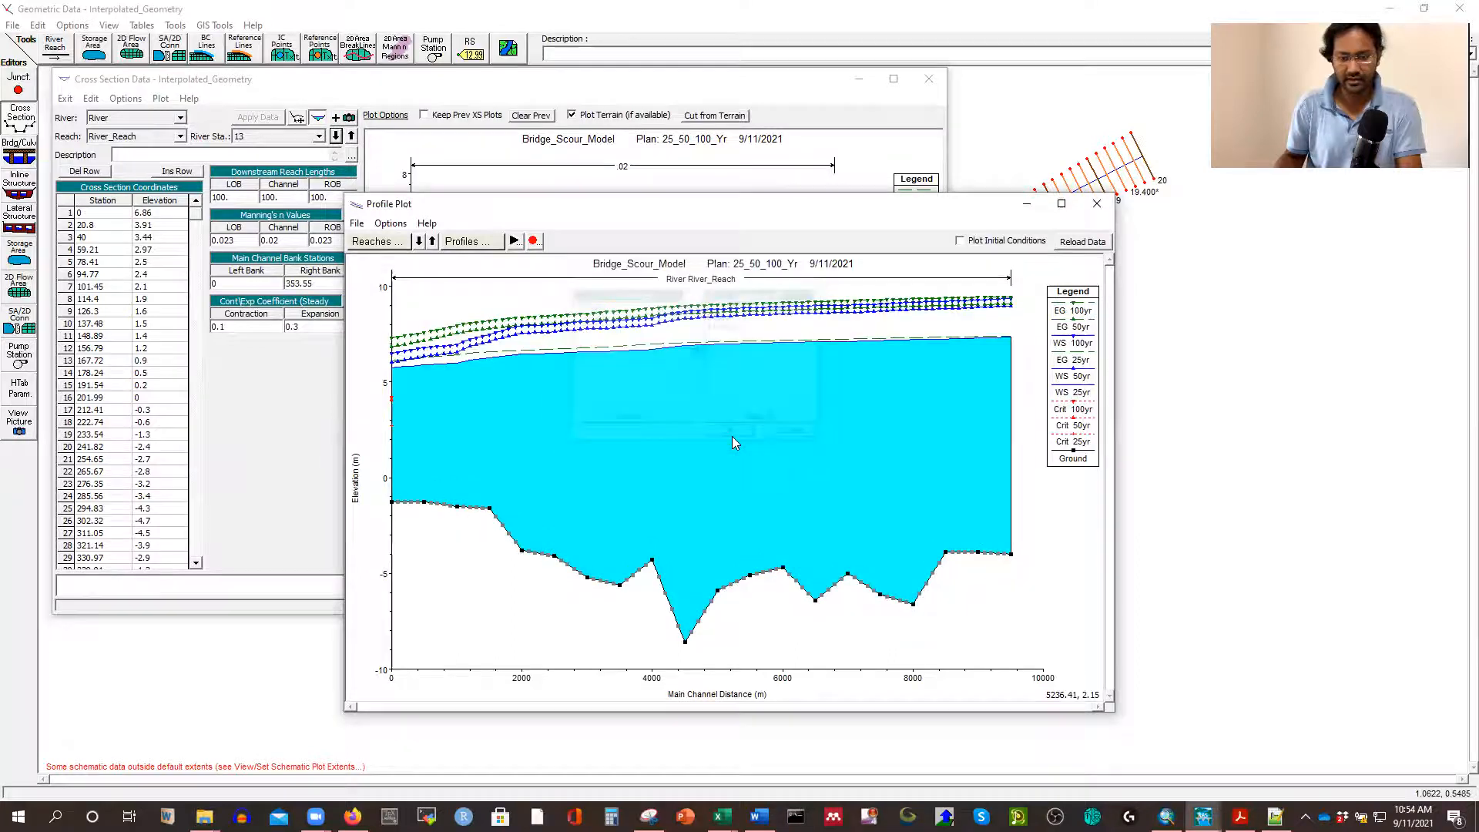
Enlarge the profile plot window and reposition it so the whole plot and its legend are unobstructed
click(1062, 204)
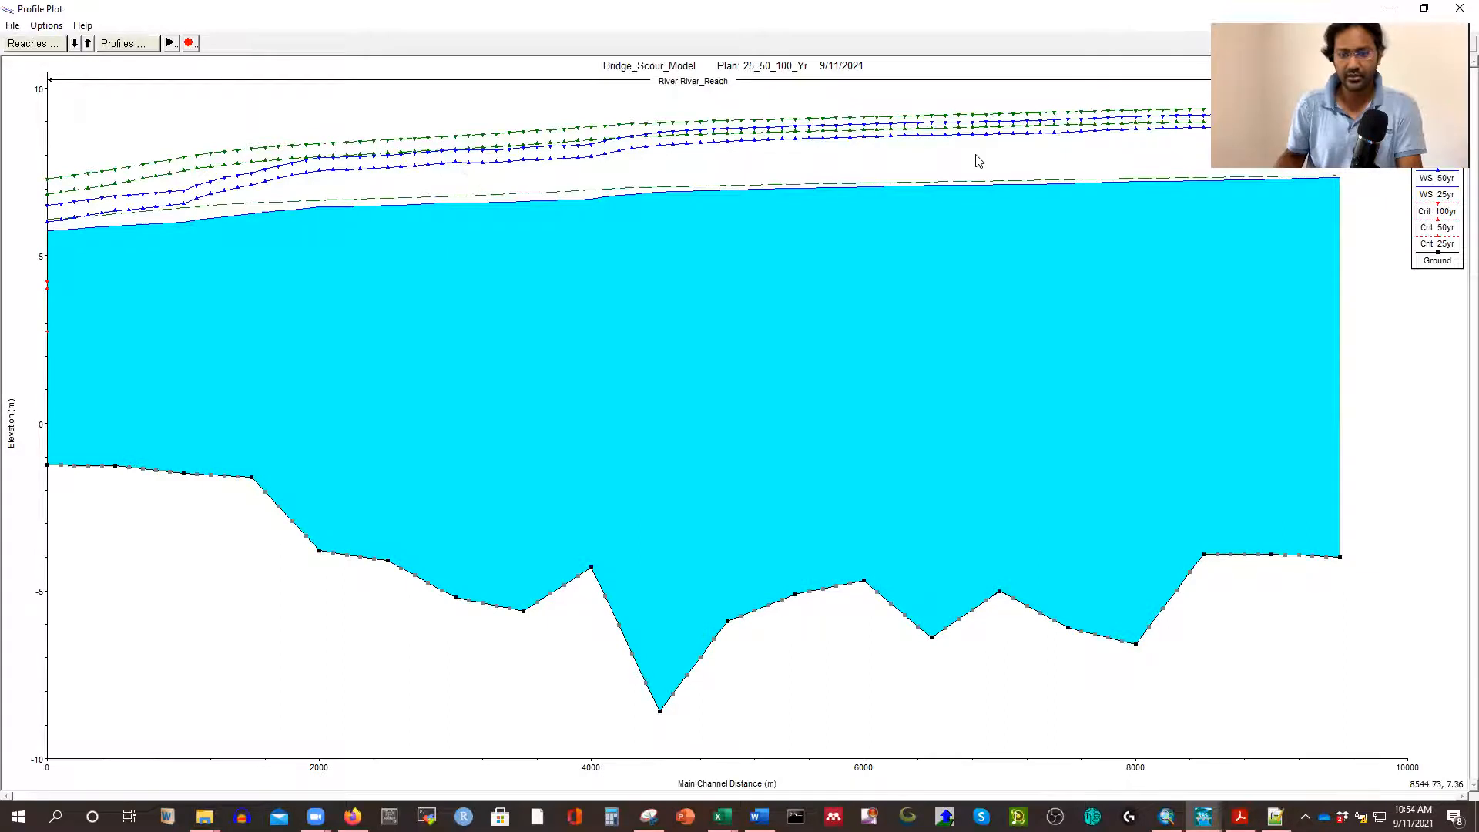
drag(633, 10, 633, 83)
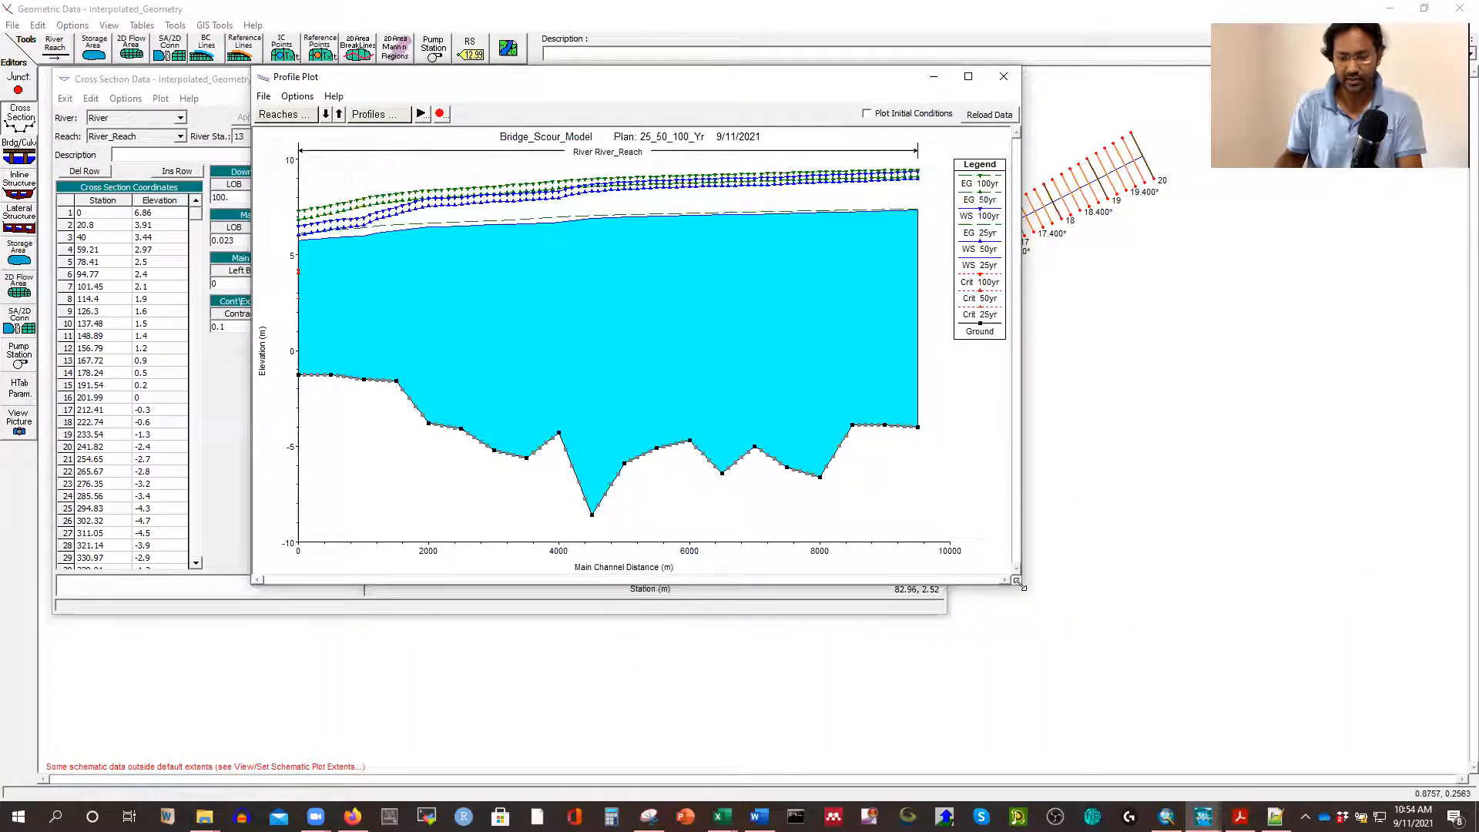
drag(1023, 587, 1392, 695)
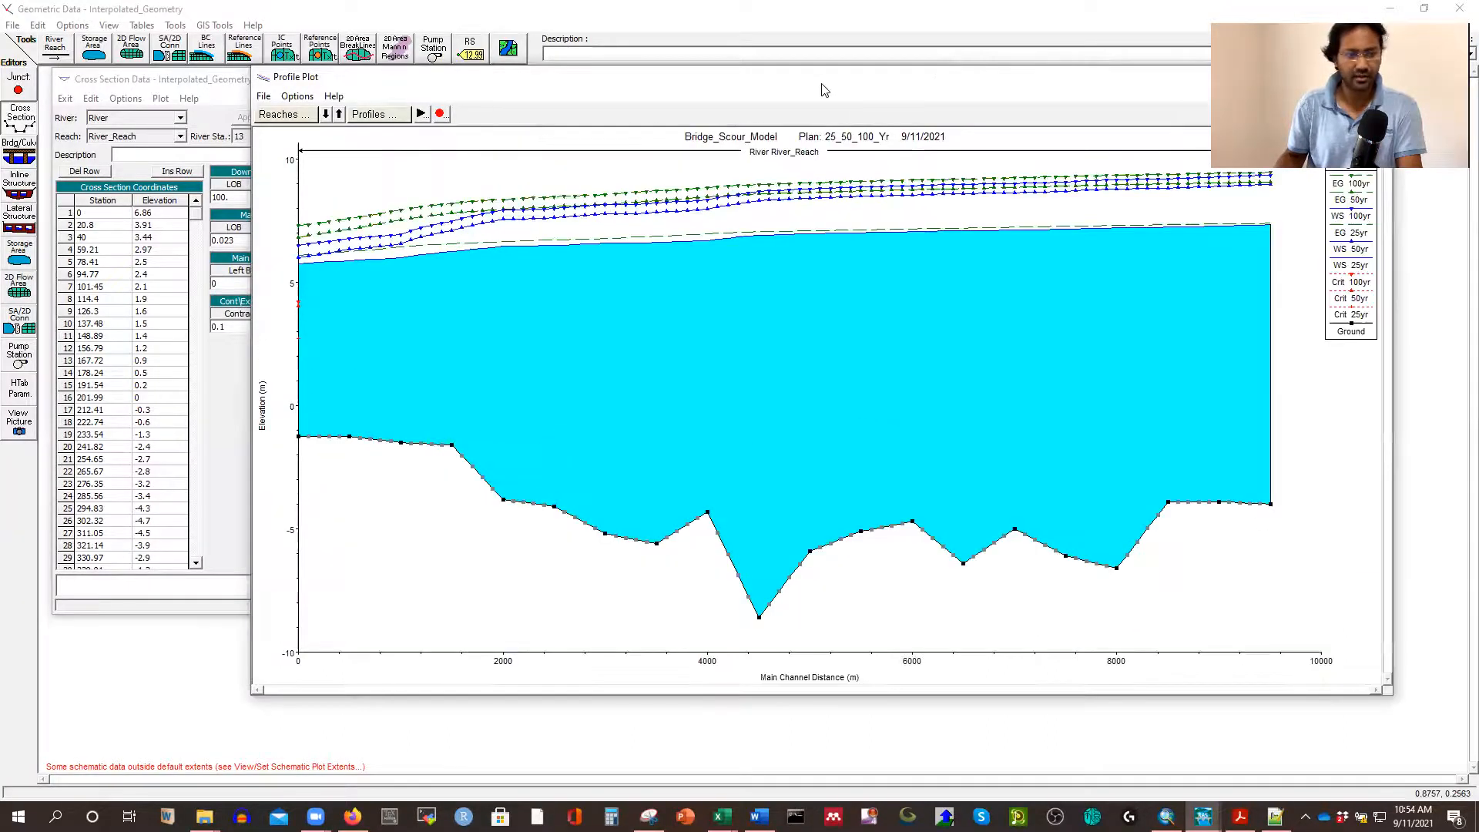
drag(621, 77, 405, 52)
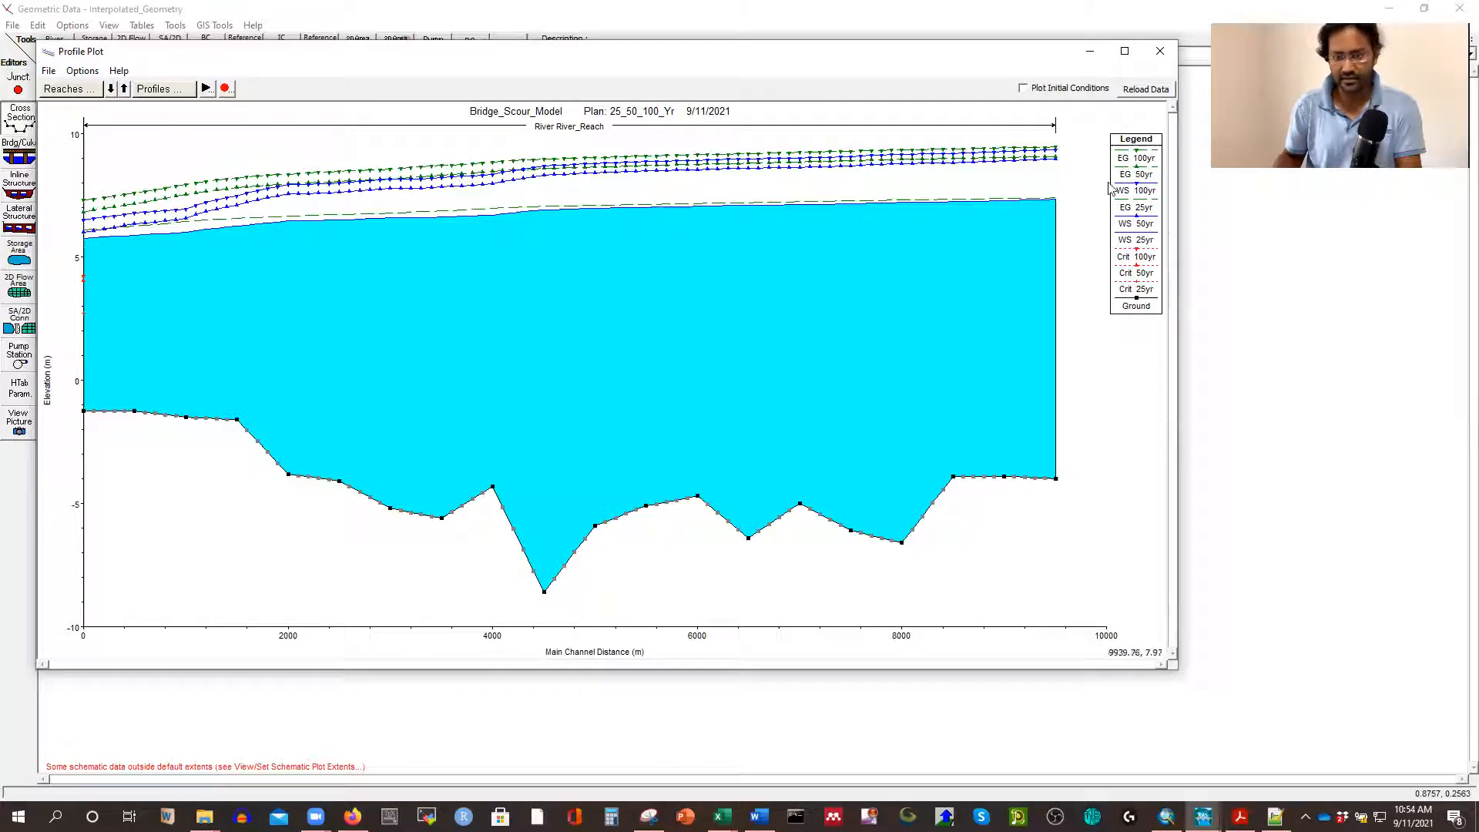
Highlight the energy grade and water surface lines for the 25yr, 50yr and 100yr profiles one by one and compare them
click(1139, 187)
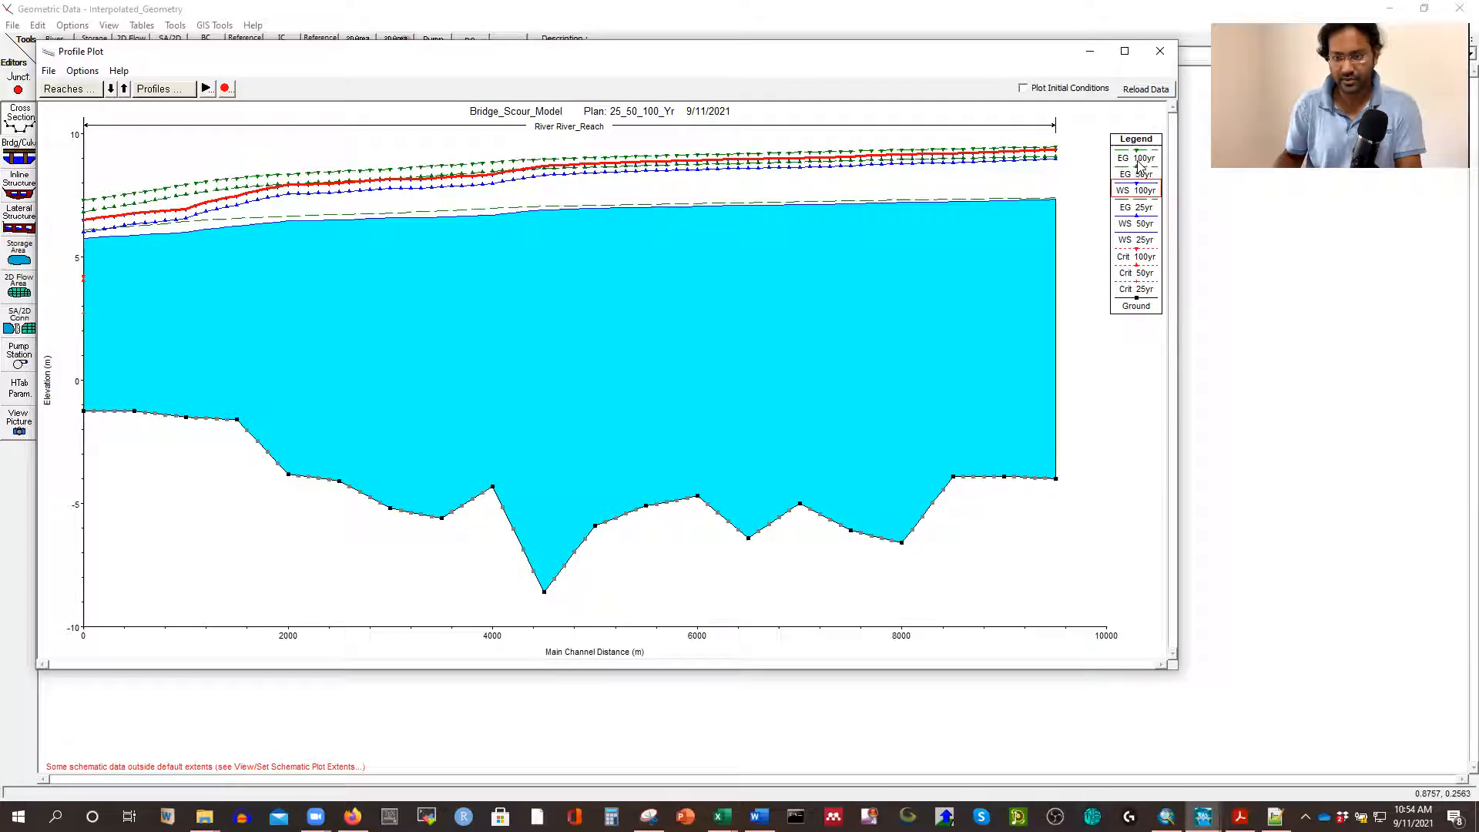
click(1141, 161)
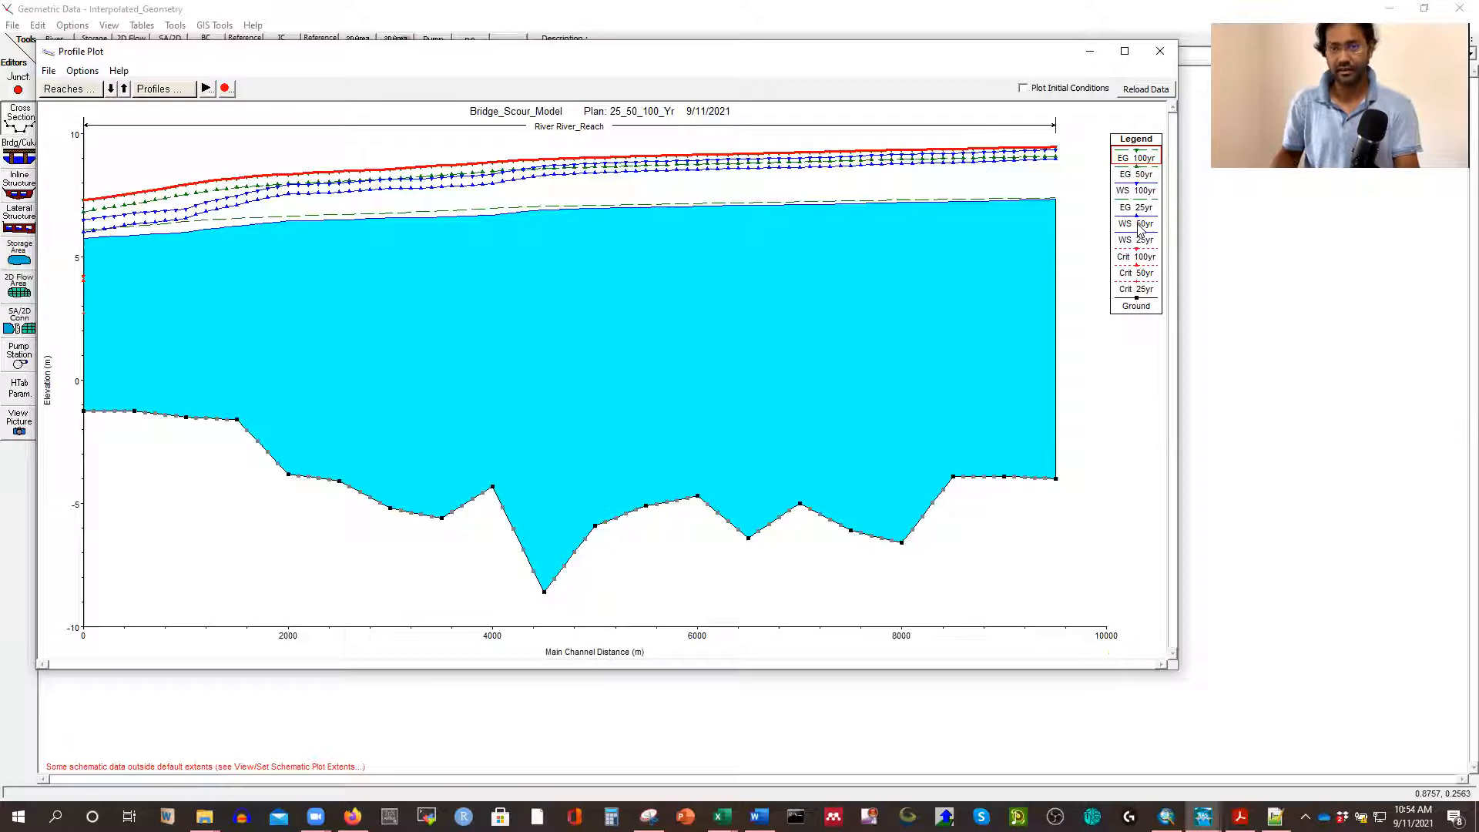
click(1138, 177)
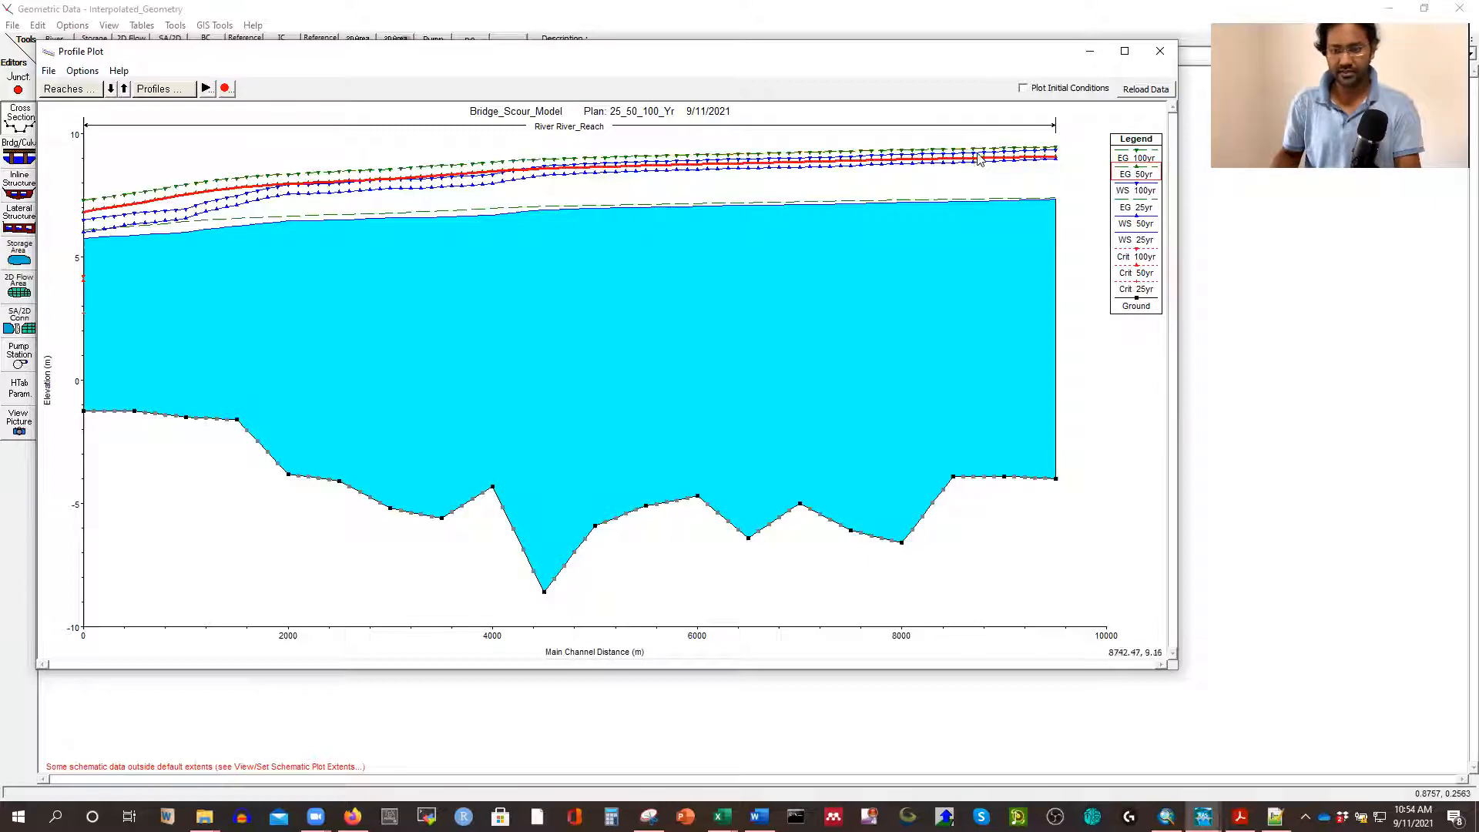
click(1141, 211)
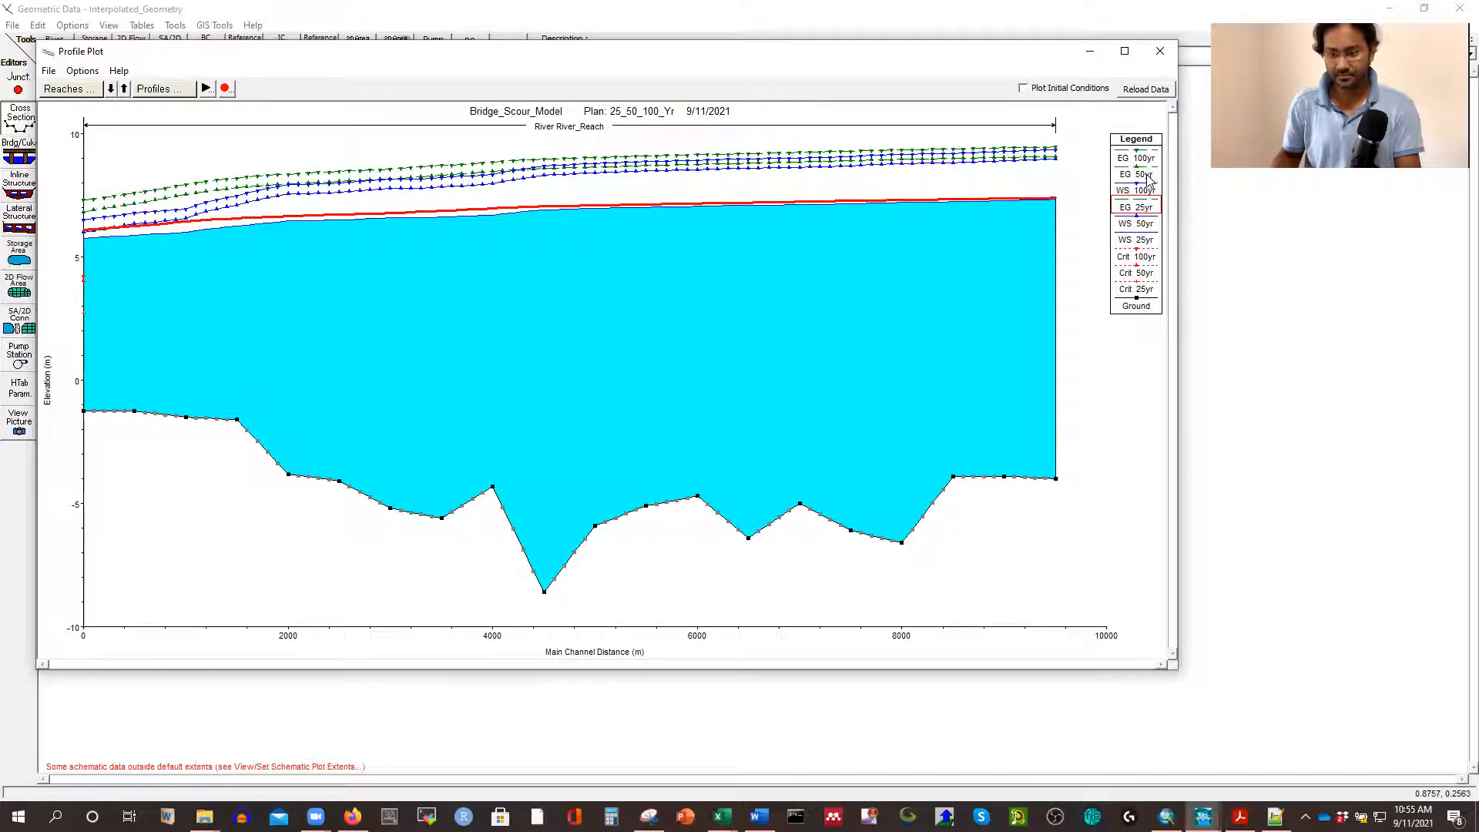
click(1146, 176)
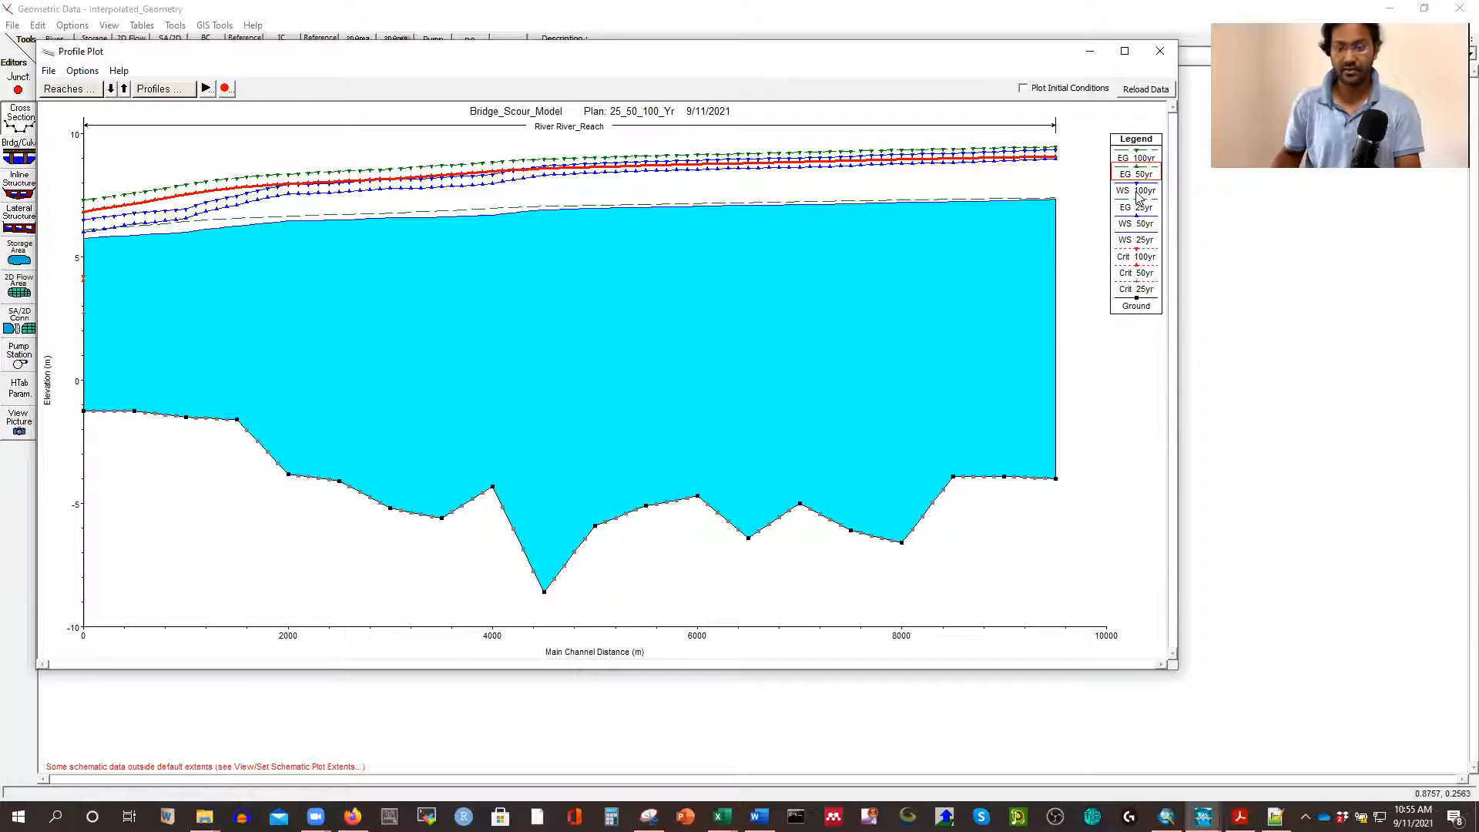
click(1136, 192)
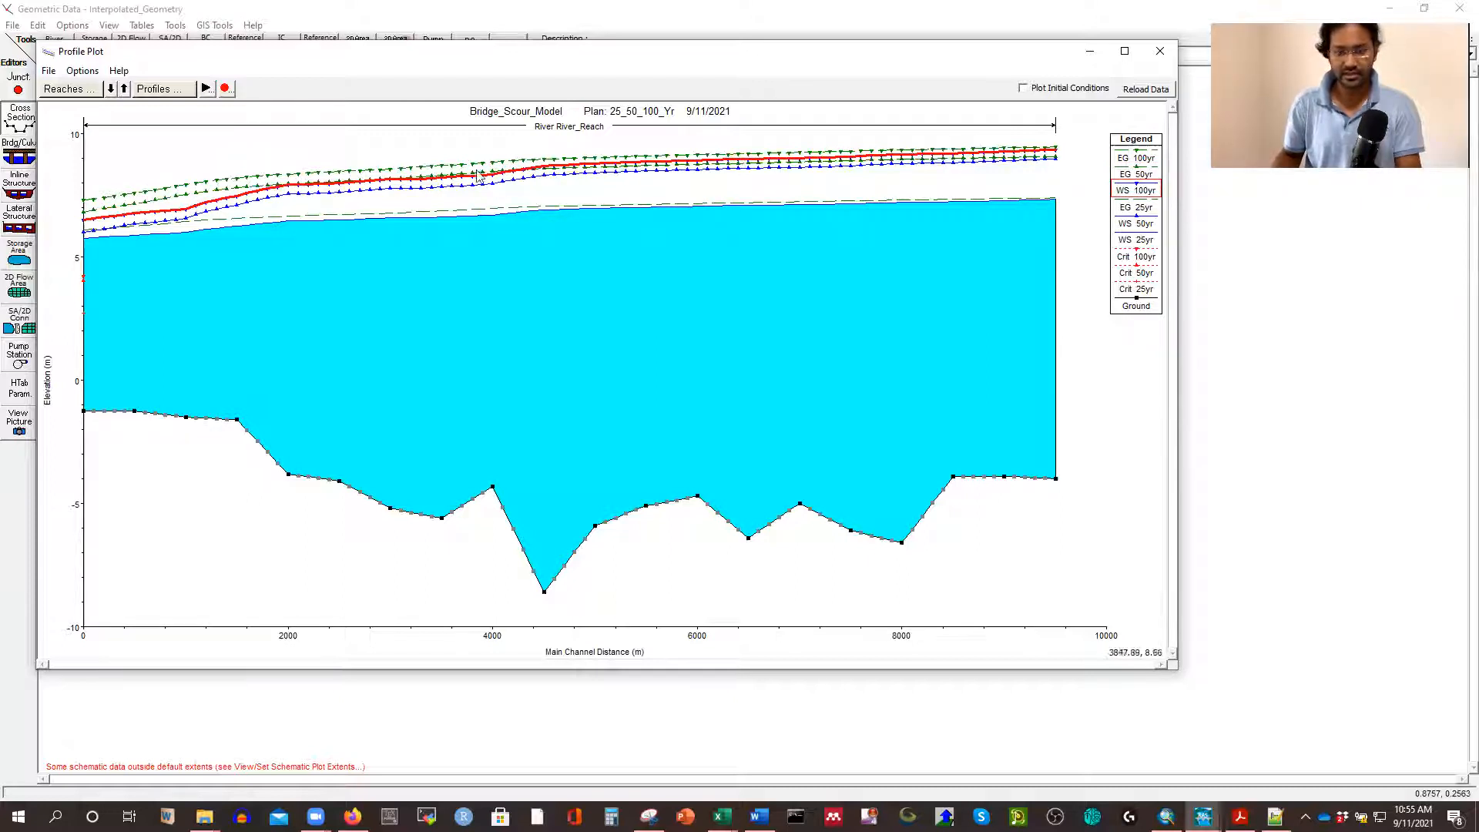
click(1135, 224)
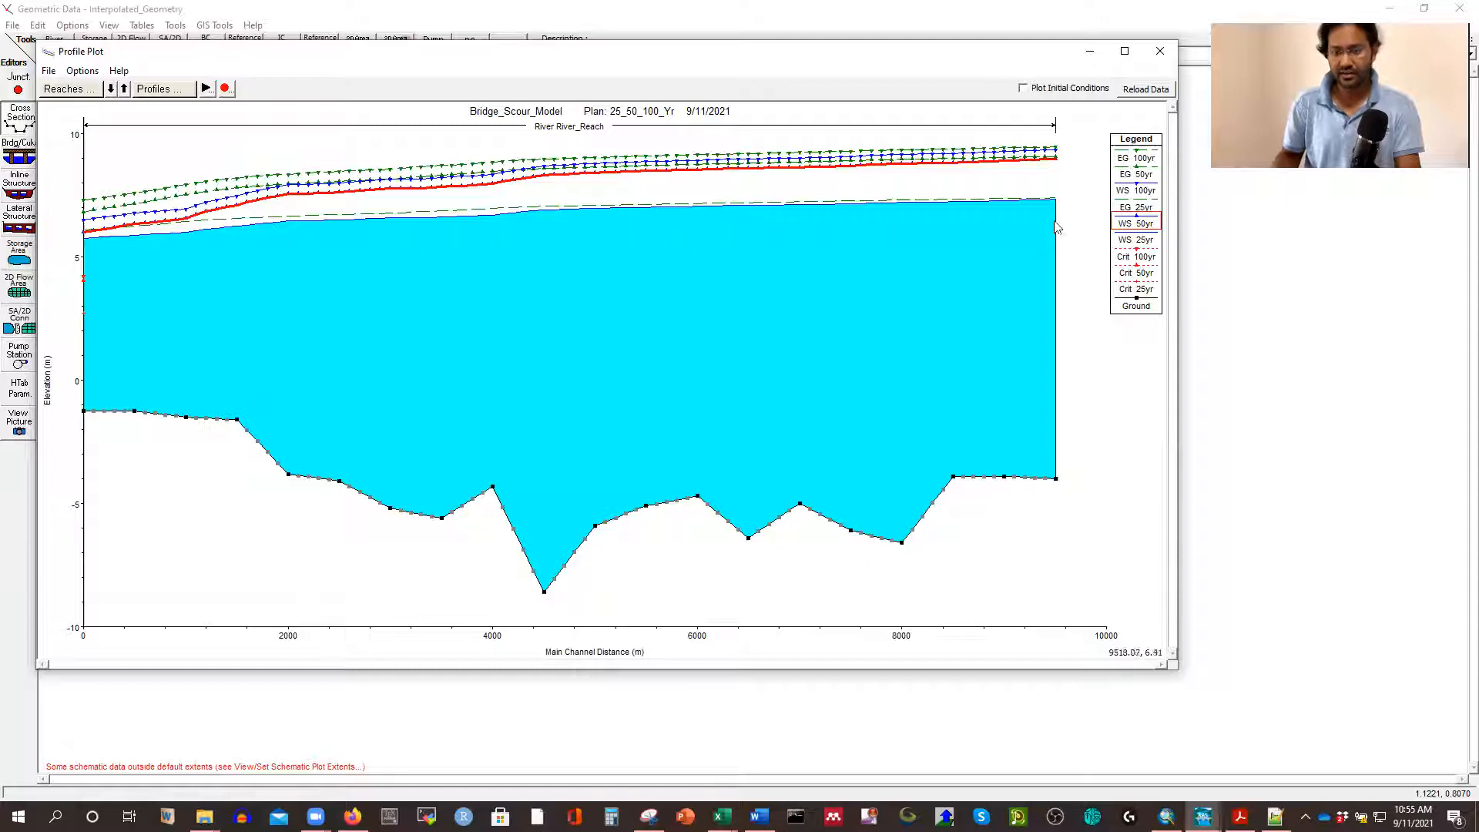
click(1143, 240)
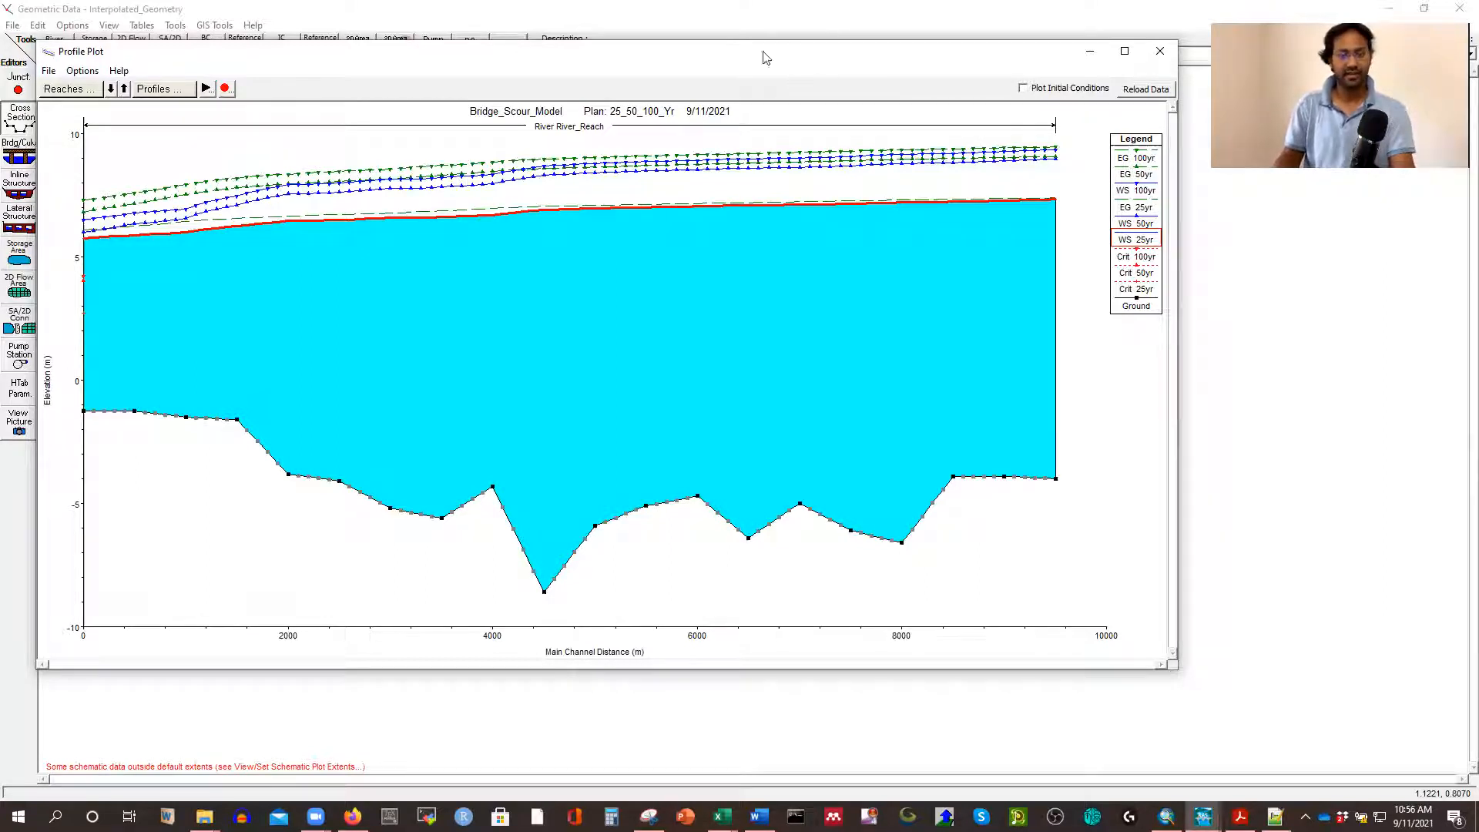
Close the profile plot and the cross section data editor to return to the river schematic
drag(710, 60, 714, 98)
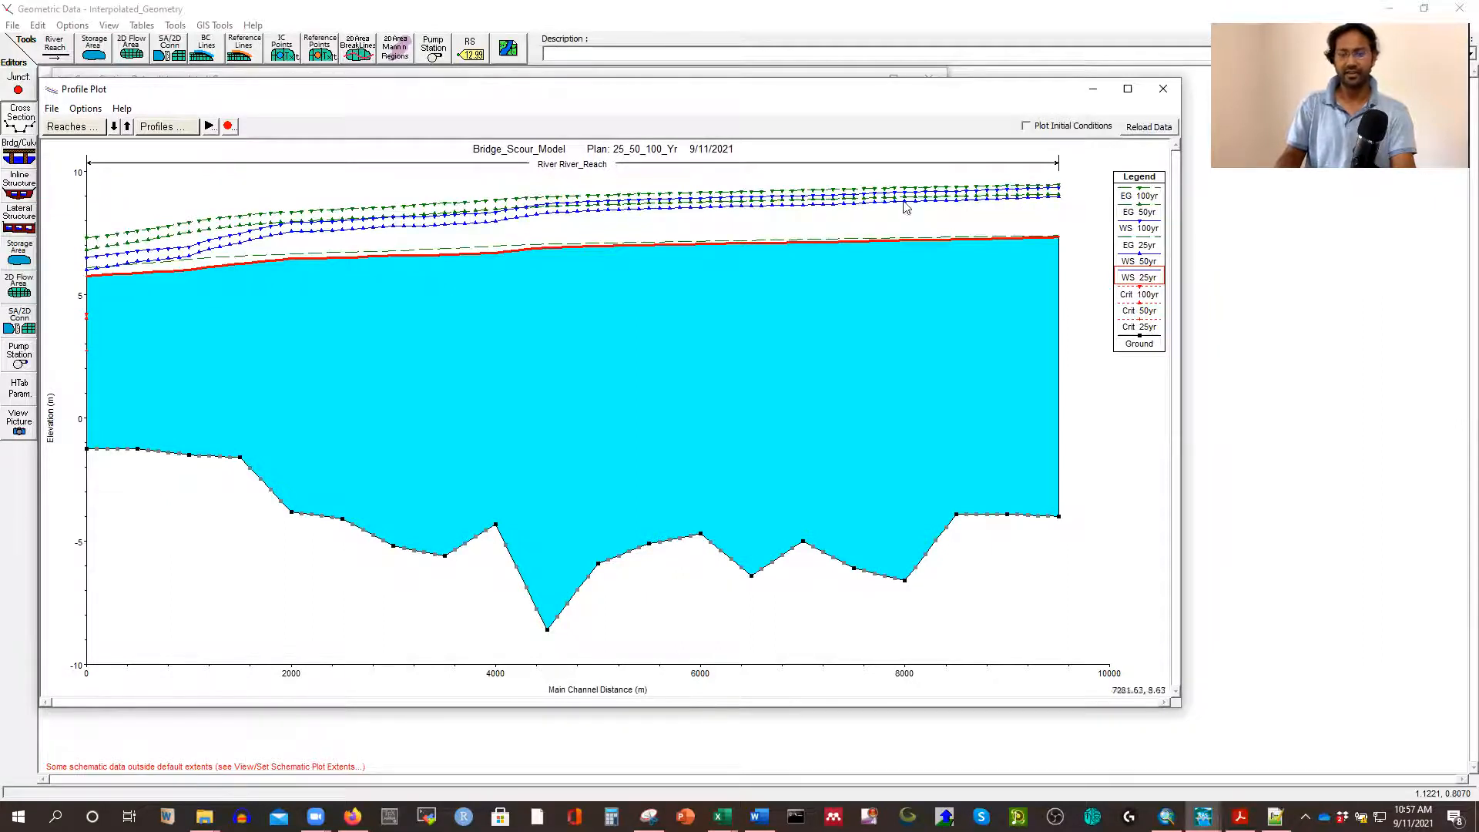
click(1163, 89)
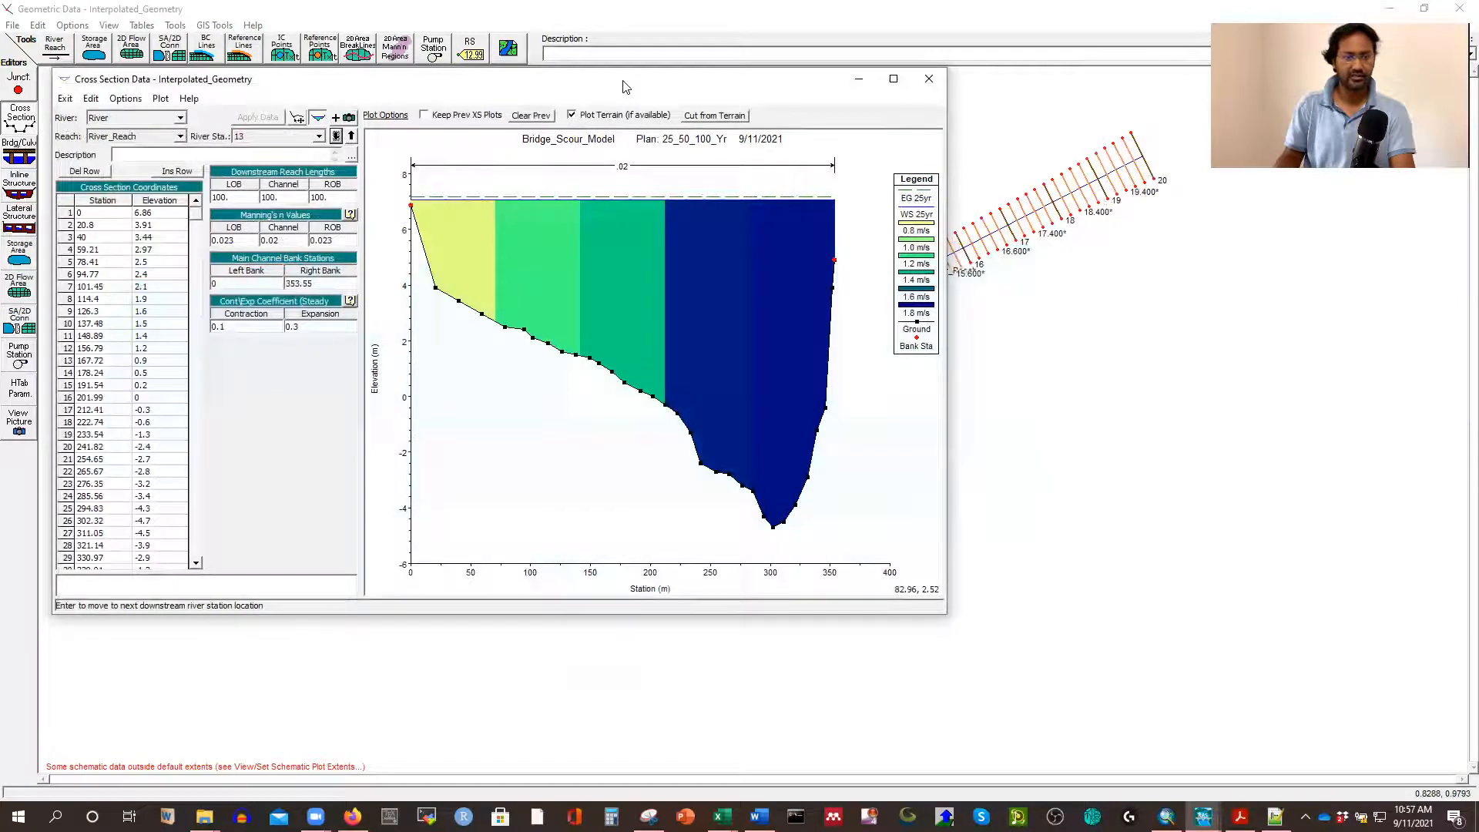
drag(624, 86, 696, 99)
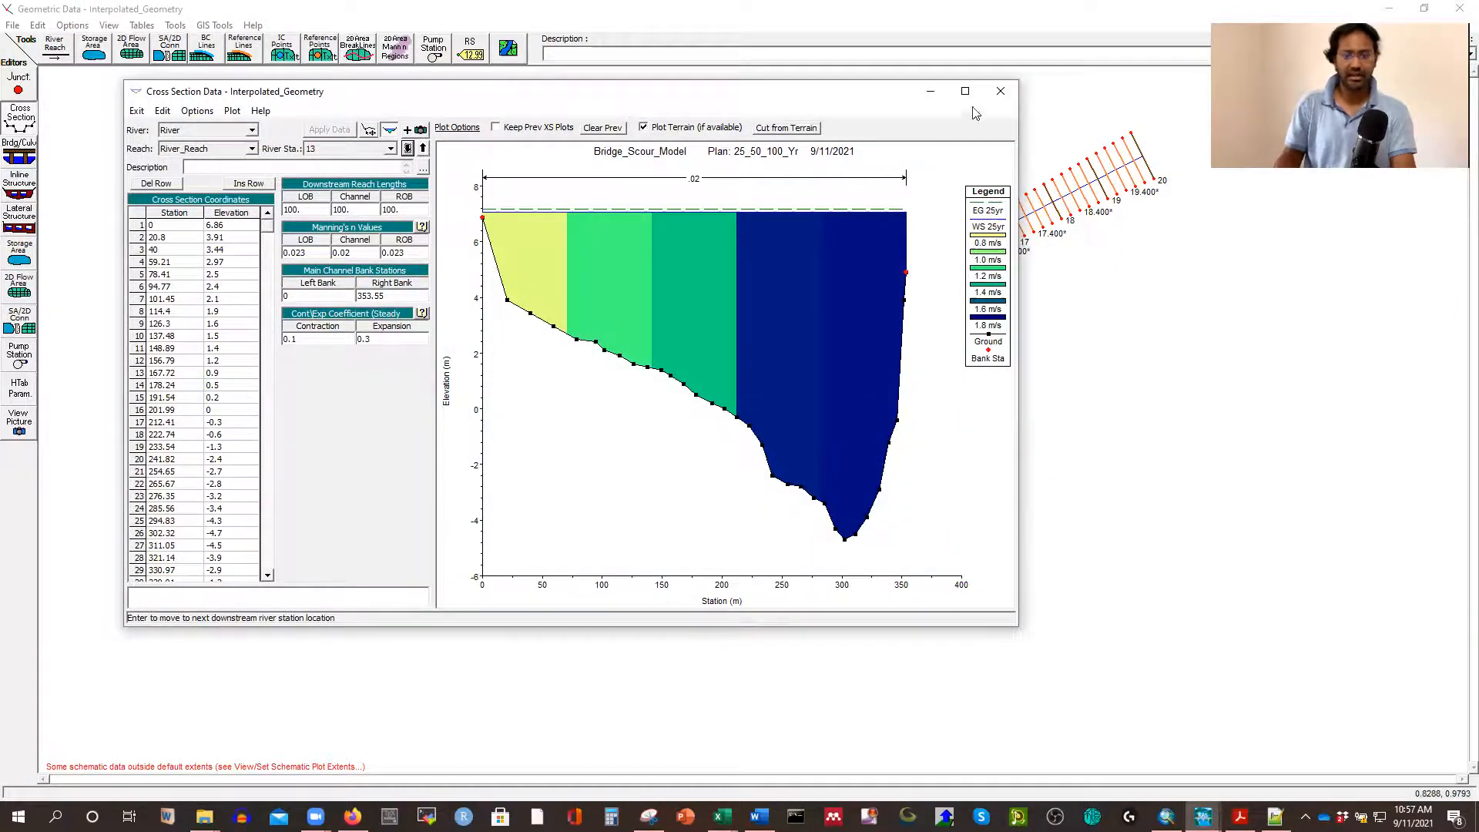
click(1000, 91)
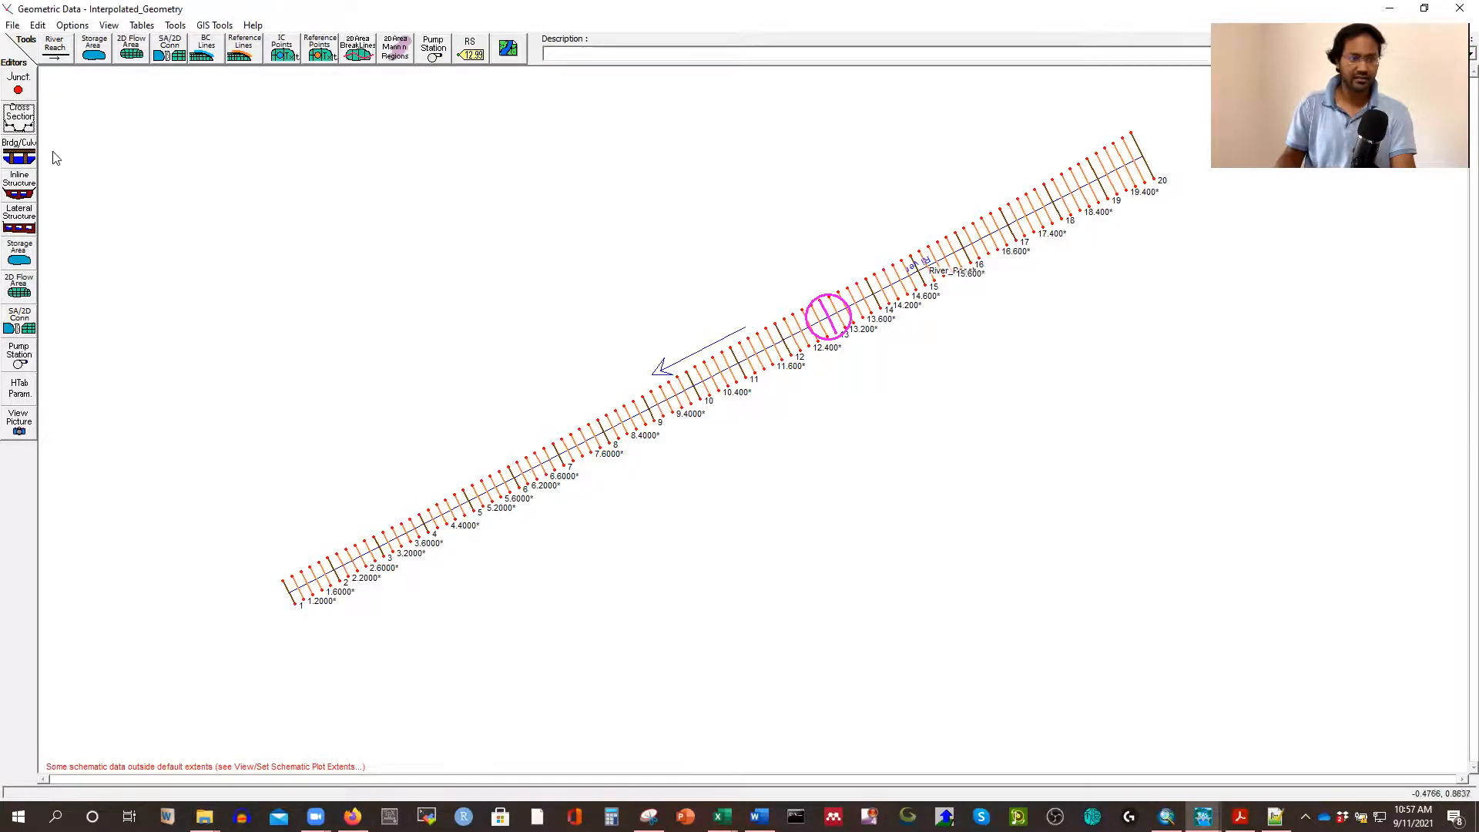
Open the bridge and culvert data editor for River_Reach, examine its input options, and close it
click(25, 156)
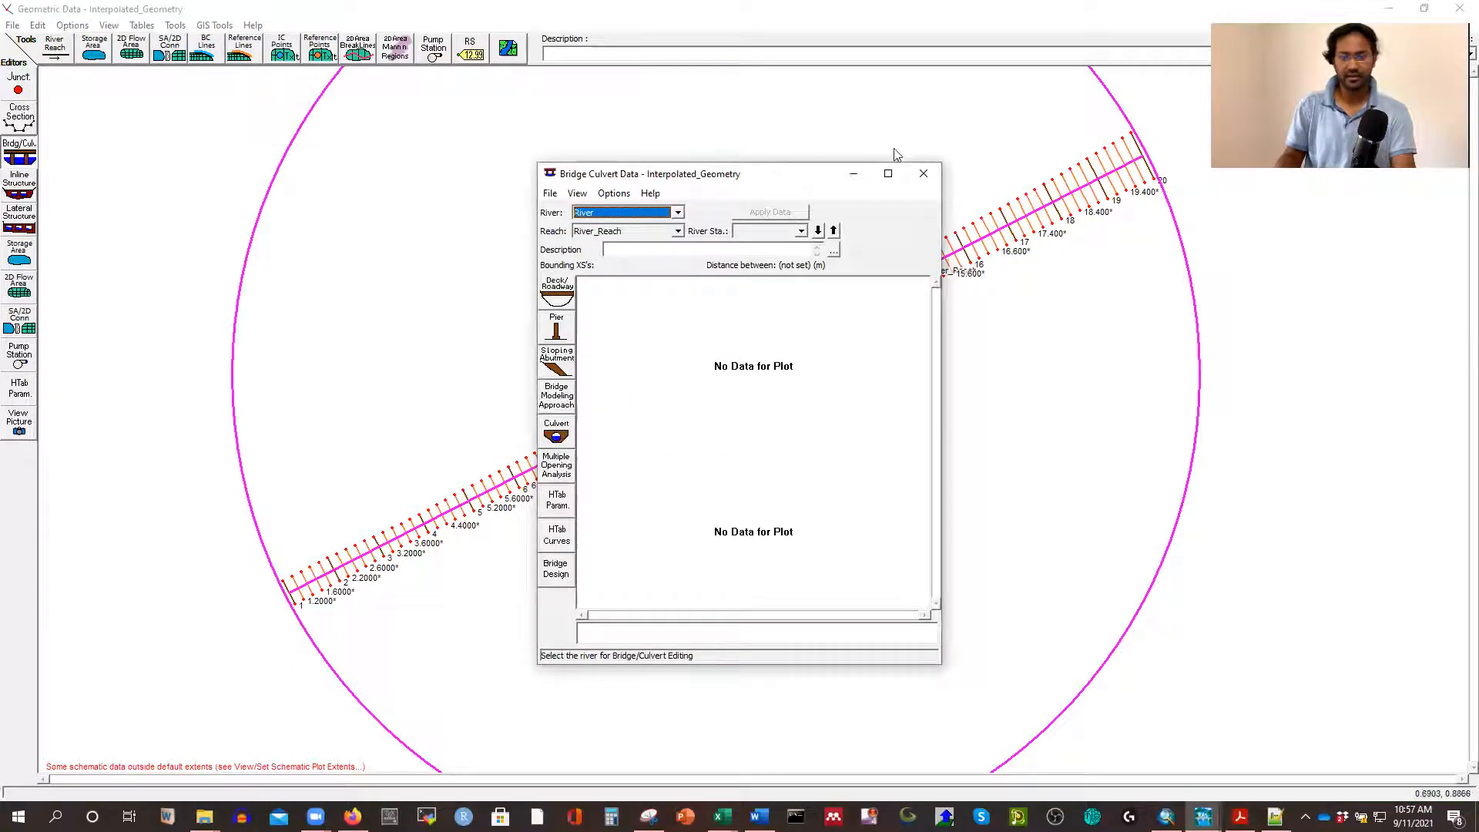
click(924, 173)
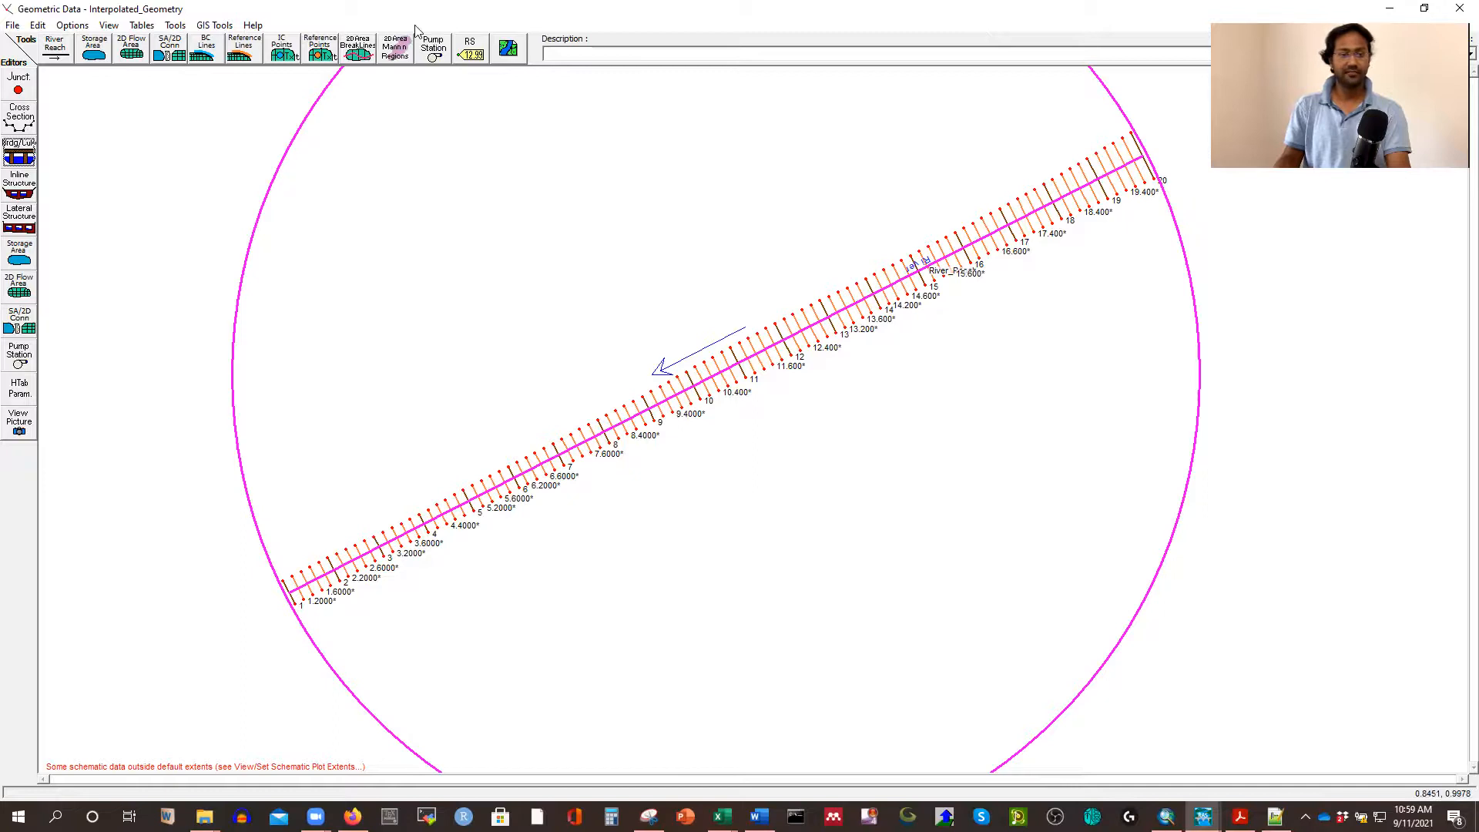
Switch to the HEC-RAS 6.0 Users Manual in Acrobat Reader and browse through Chapter 5 on entering and editing geometric data
click(255, 25)
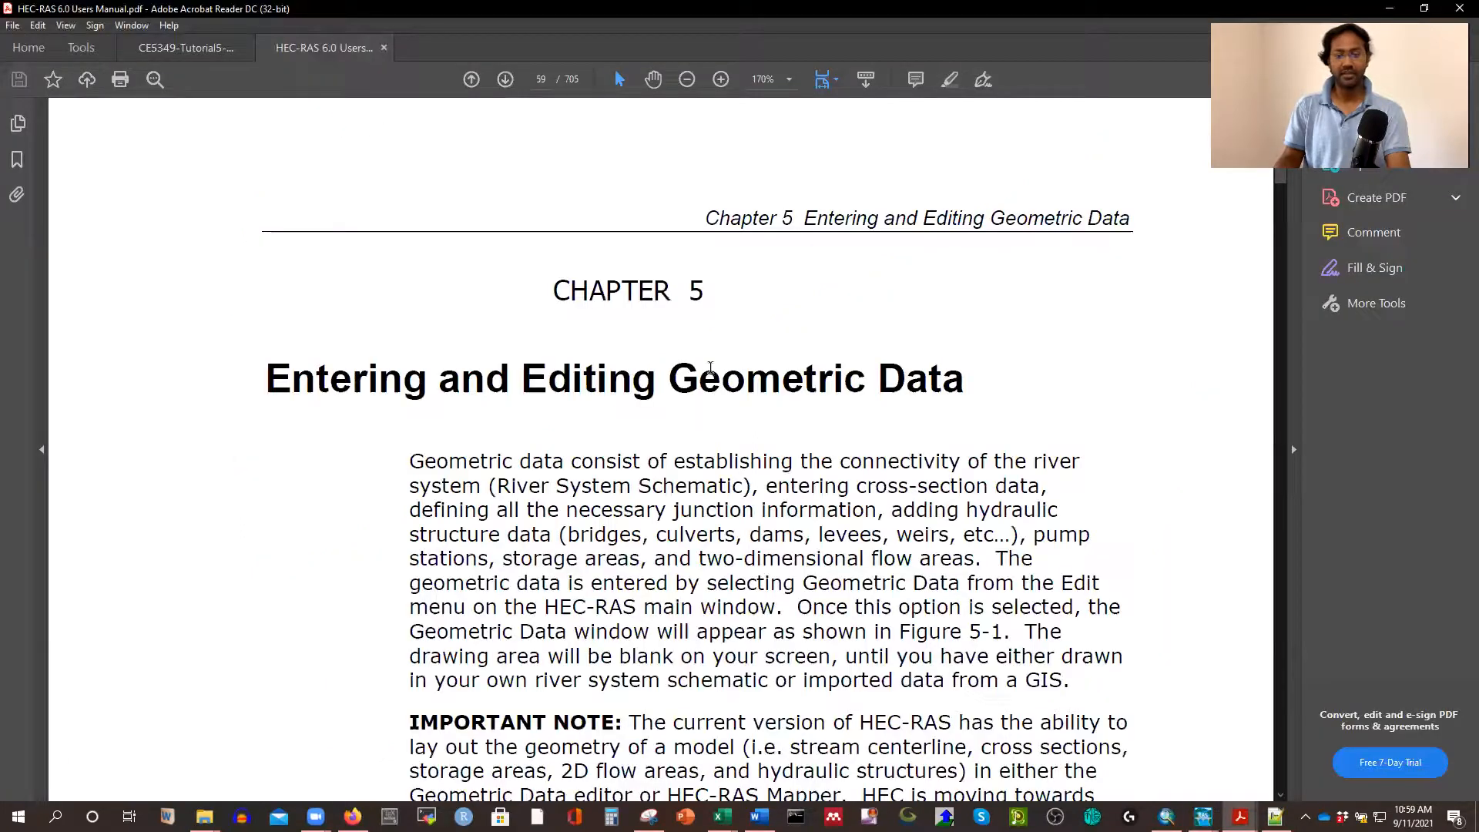
scroll(712, 367, down, 2)
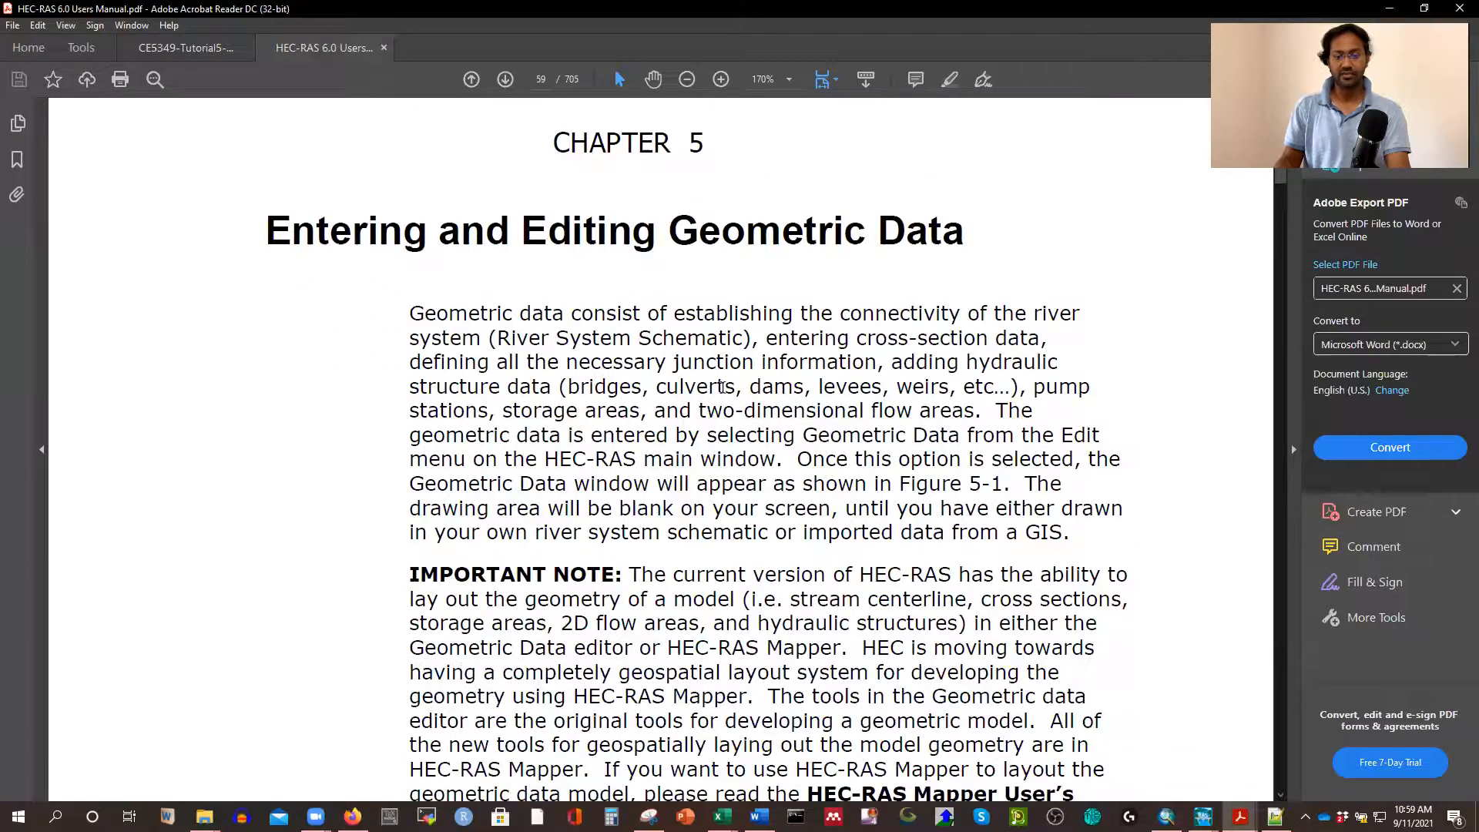
scroll(724, 389, down, 10)
scroll(730, 396, down, 15)
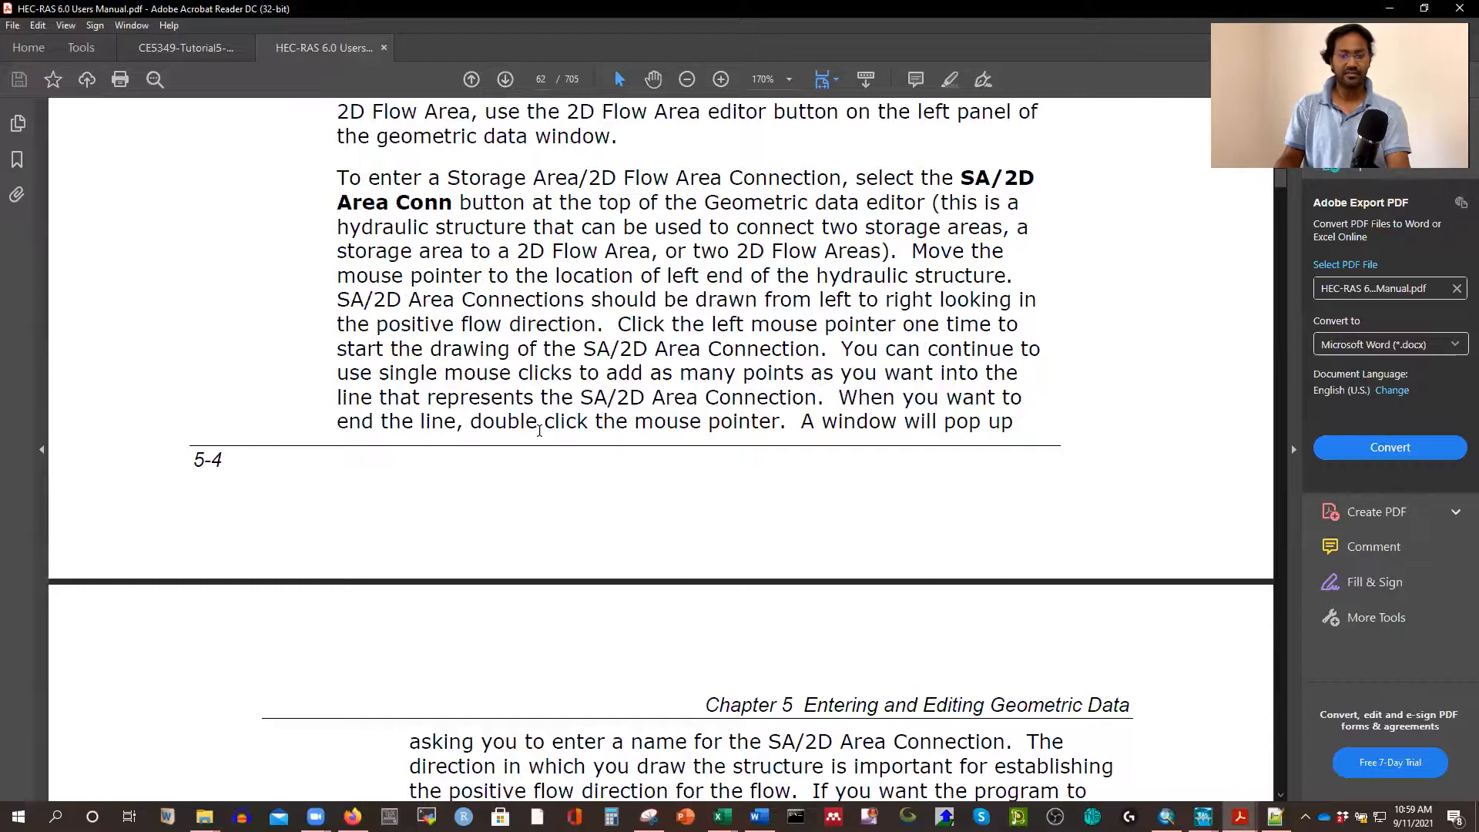
scroll(539, 430, down, 20)
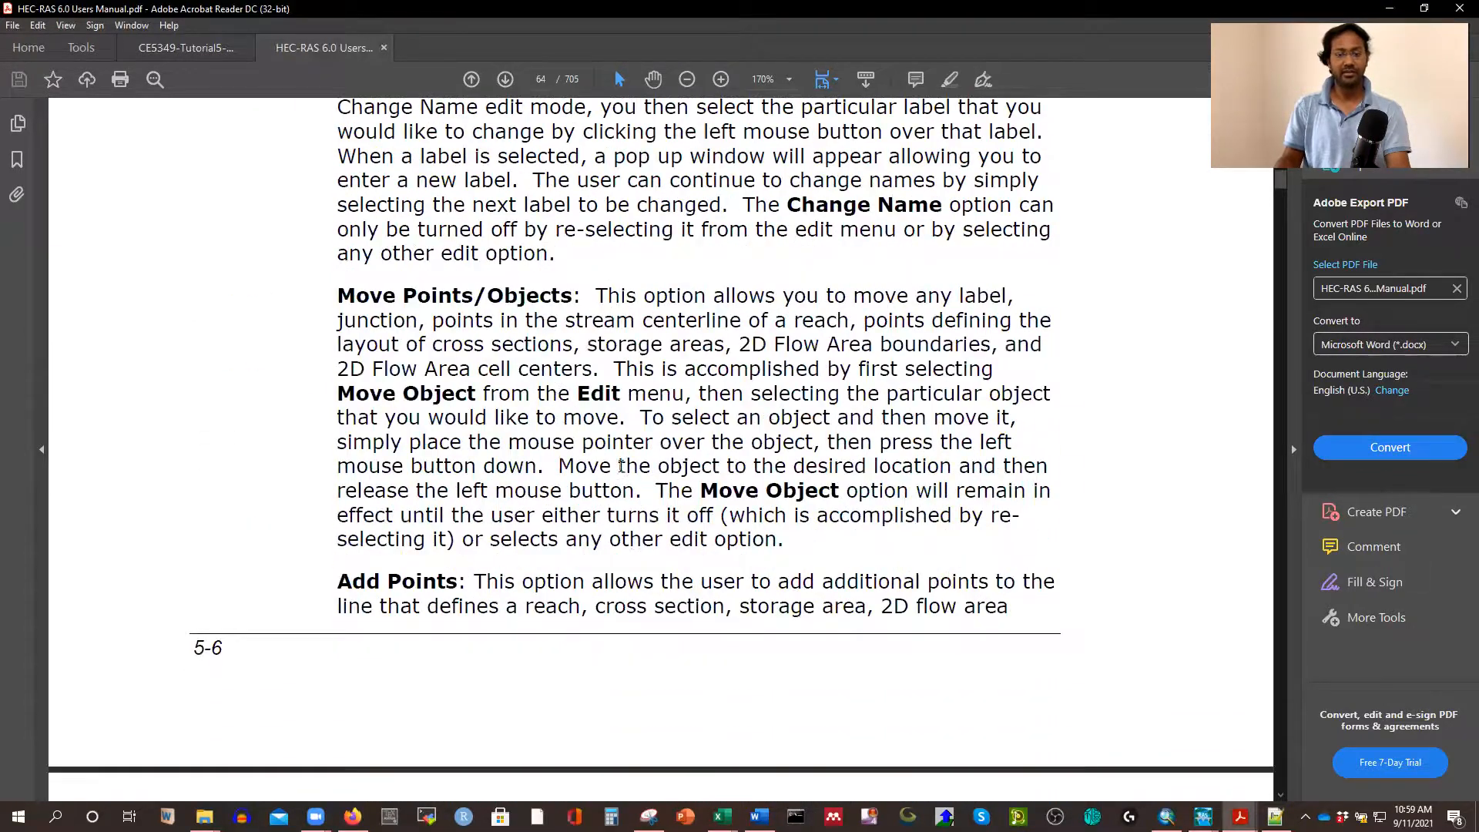